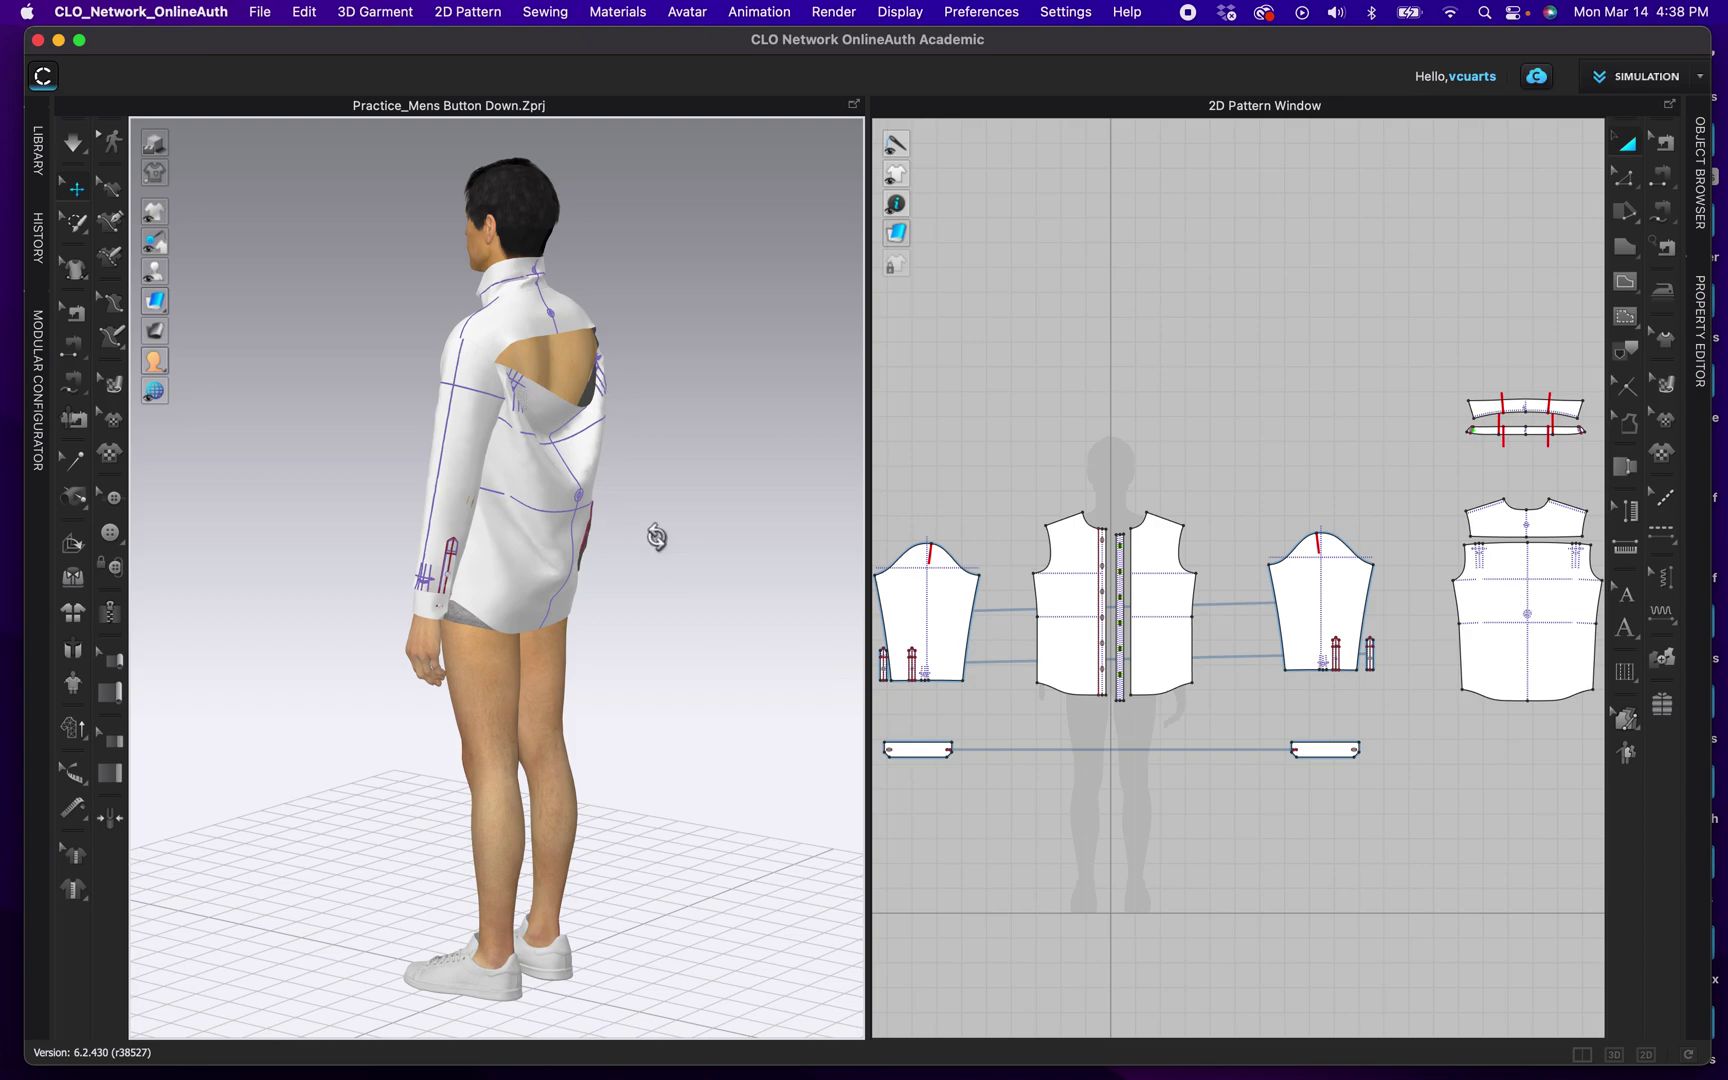
drag(648, 536, 558, 534)
right_drag(558, 534, 570, 486)
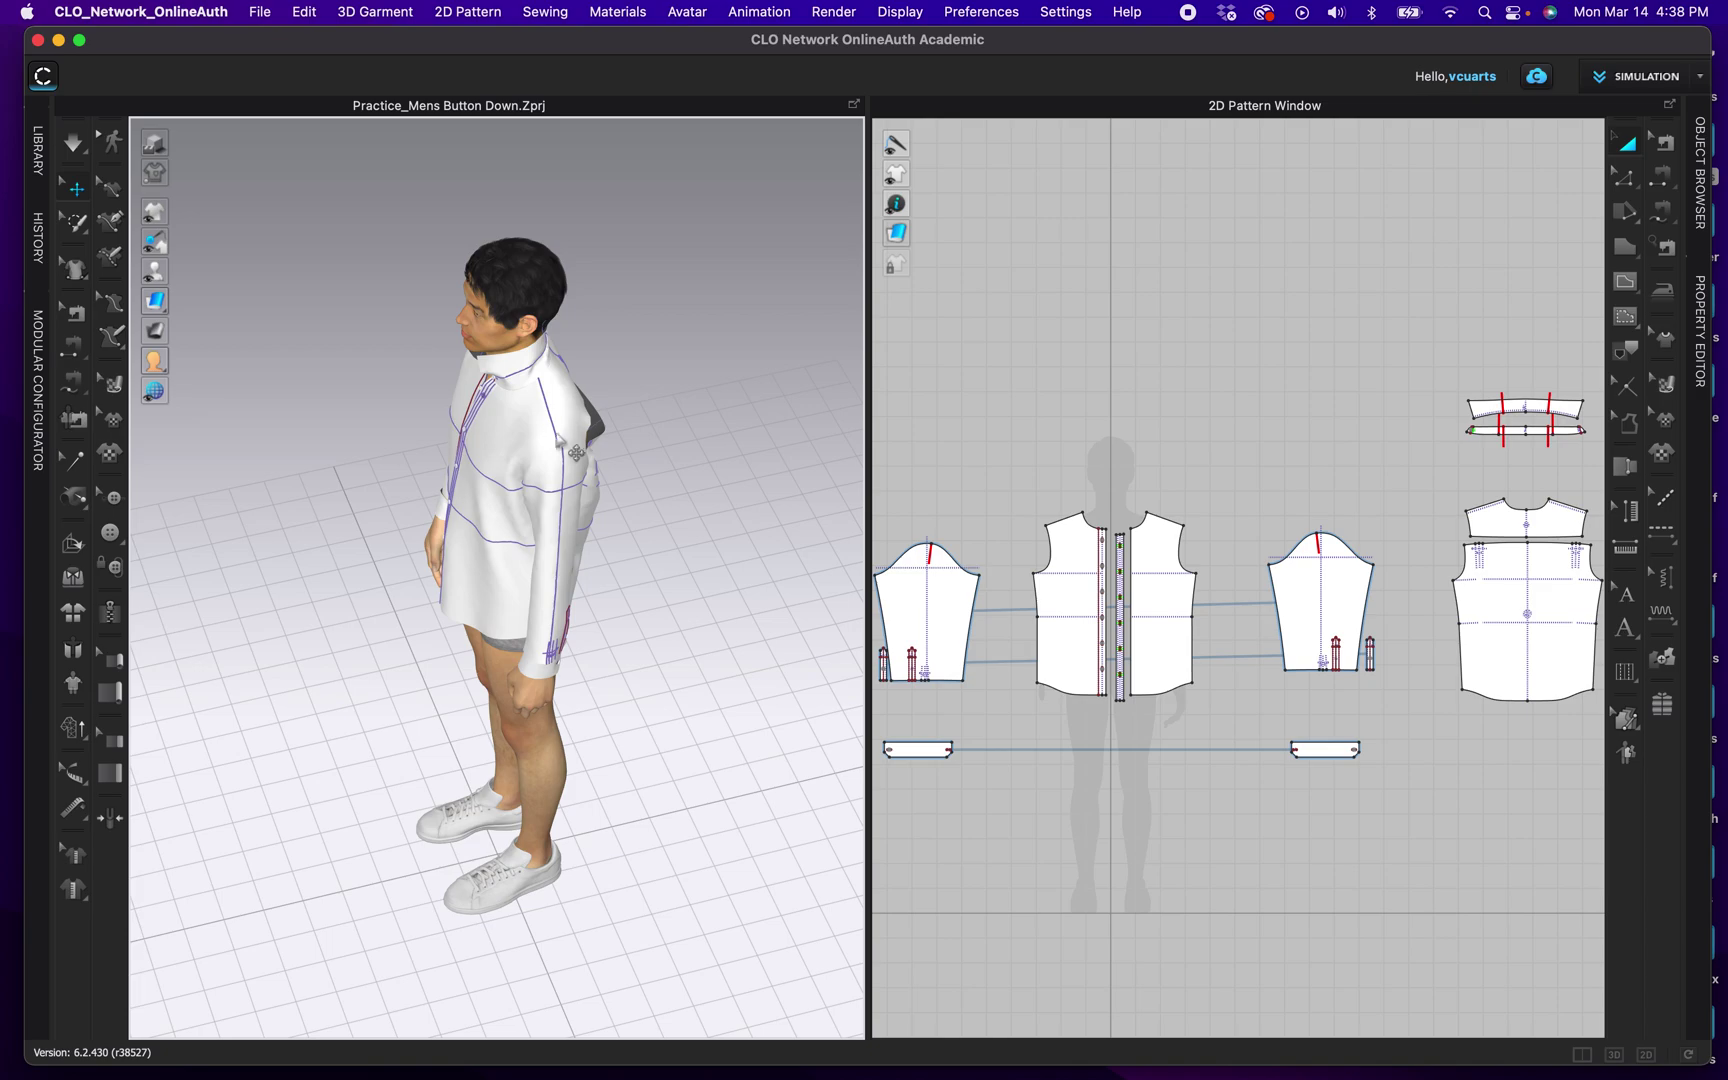
right_drag(660, 501, 610, 490)
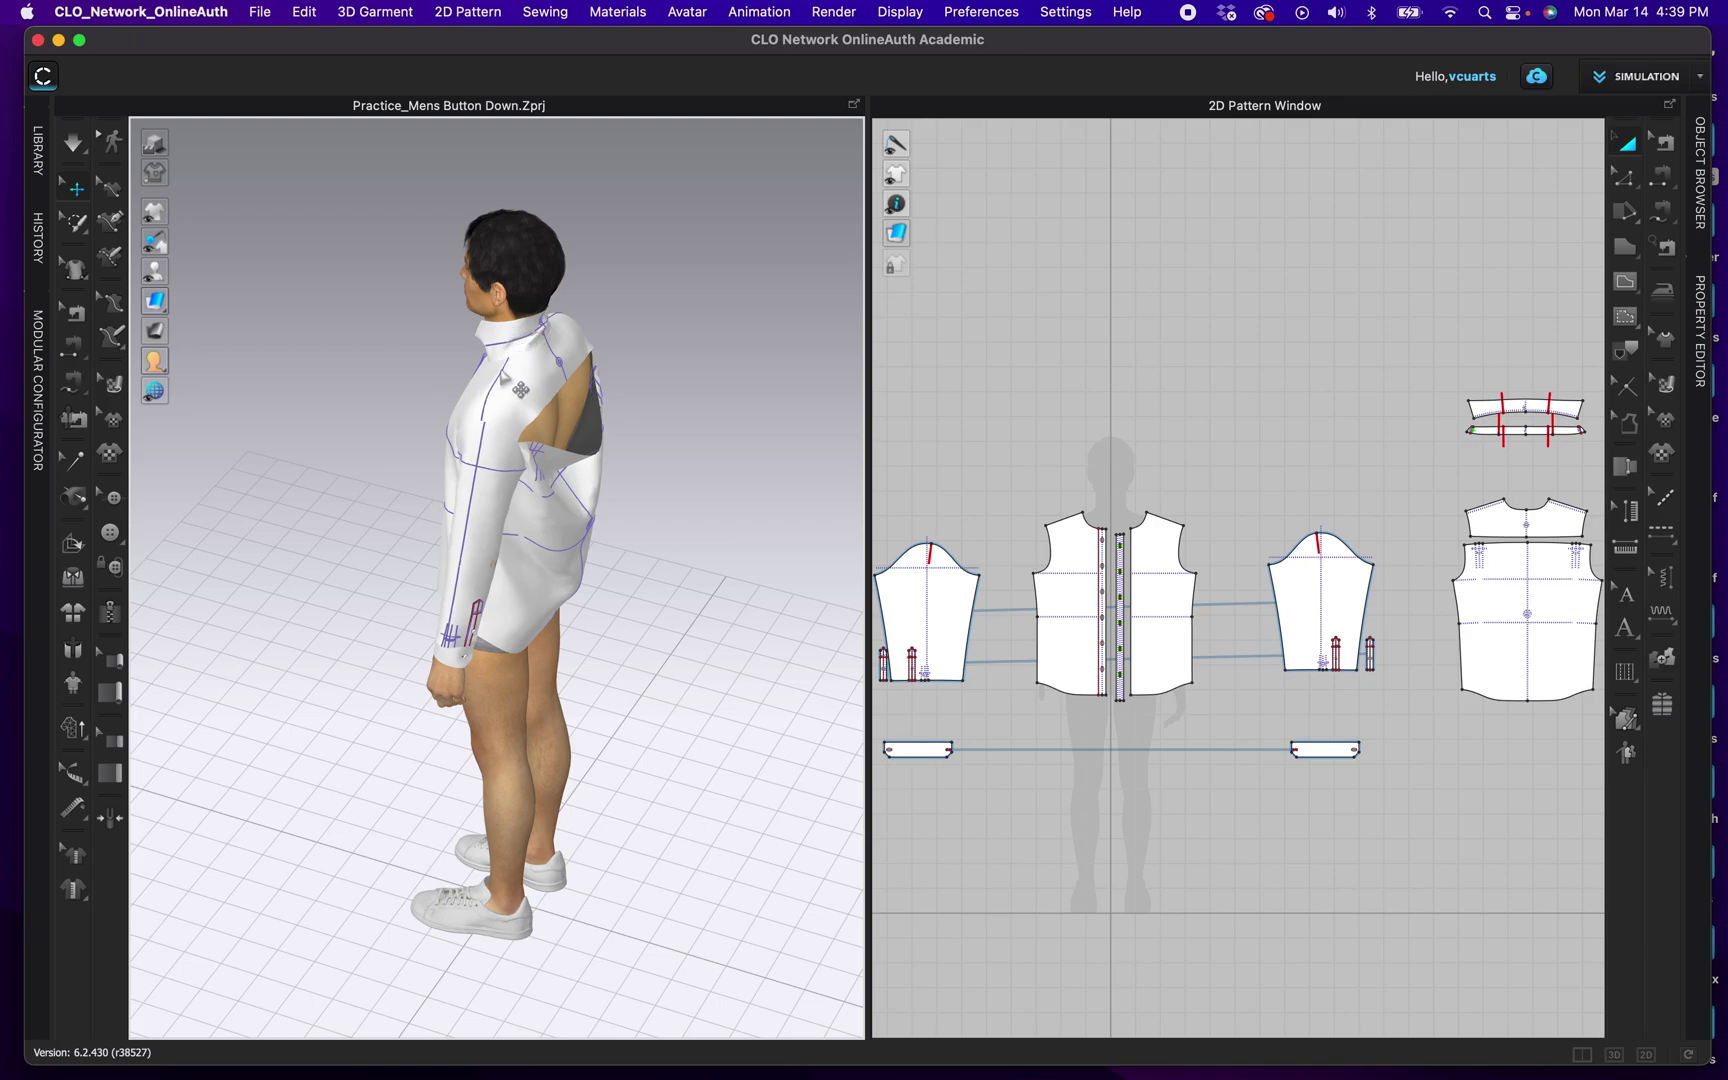
right_drag(431, 366, 580, 361)
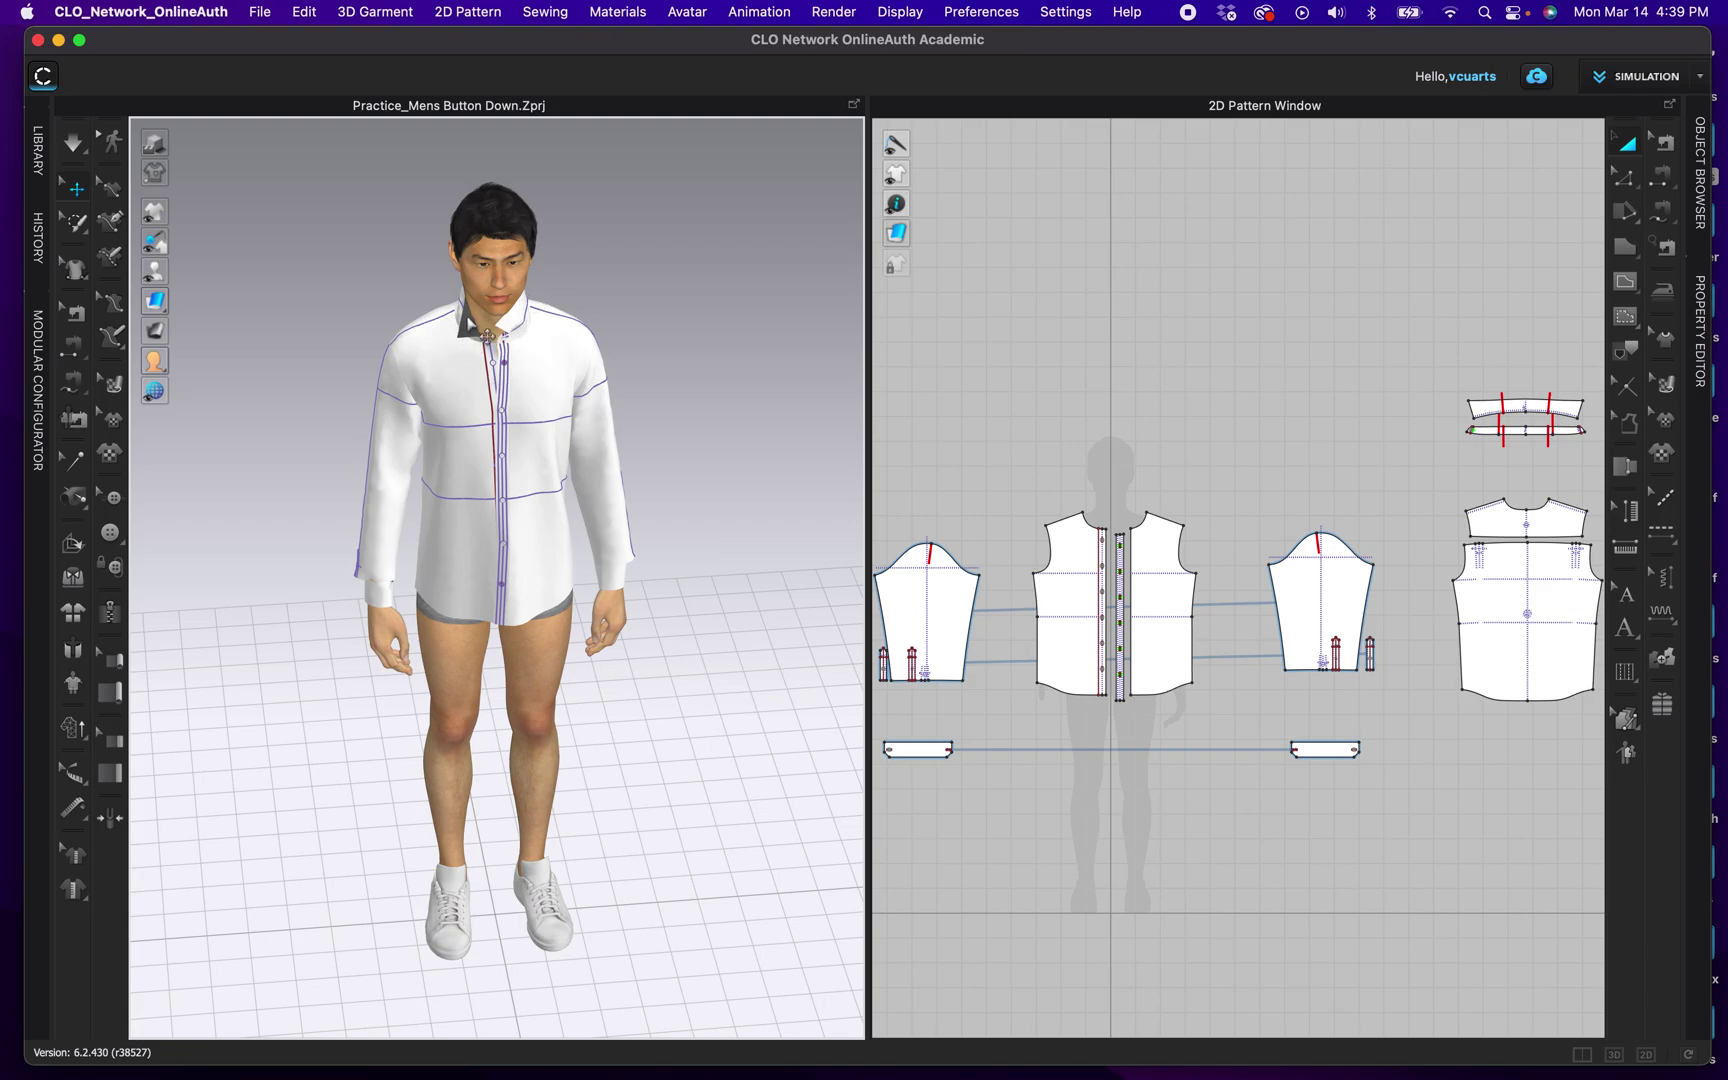
Step: Trace the upper collar piece's center line and the curved line along its lower edge as internal lines
scroll(1389, 540, up, 6)
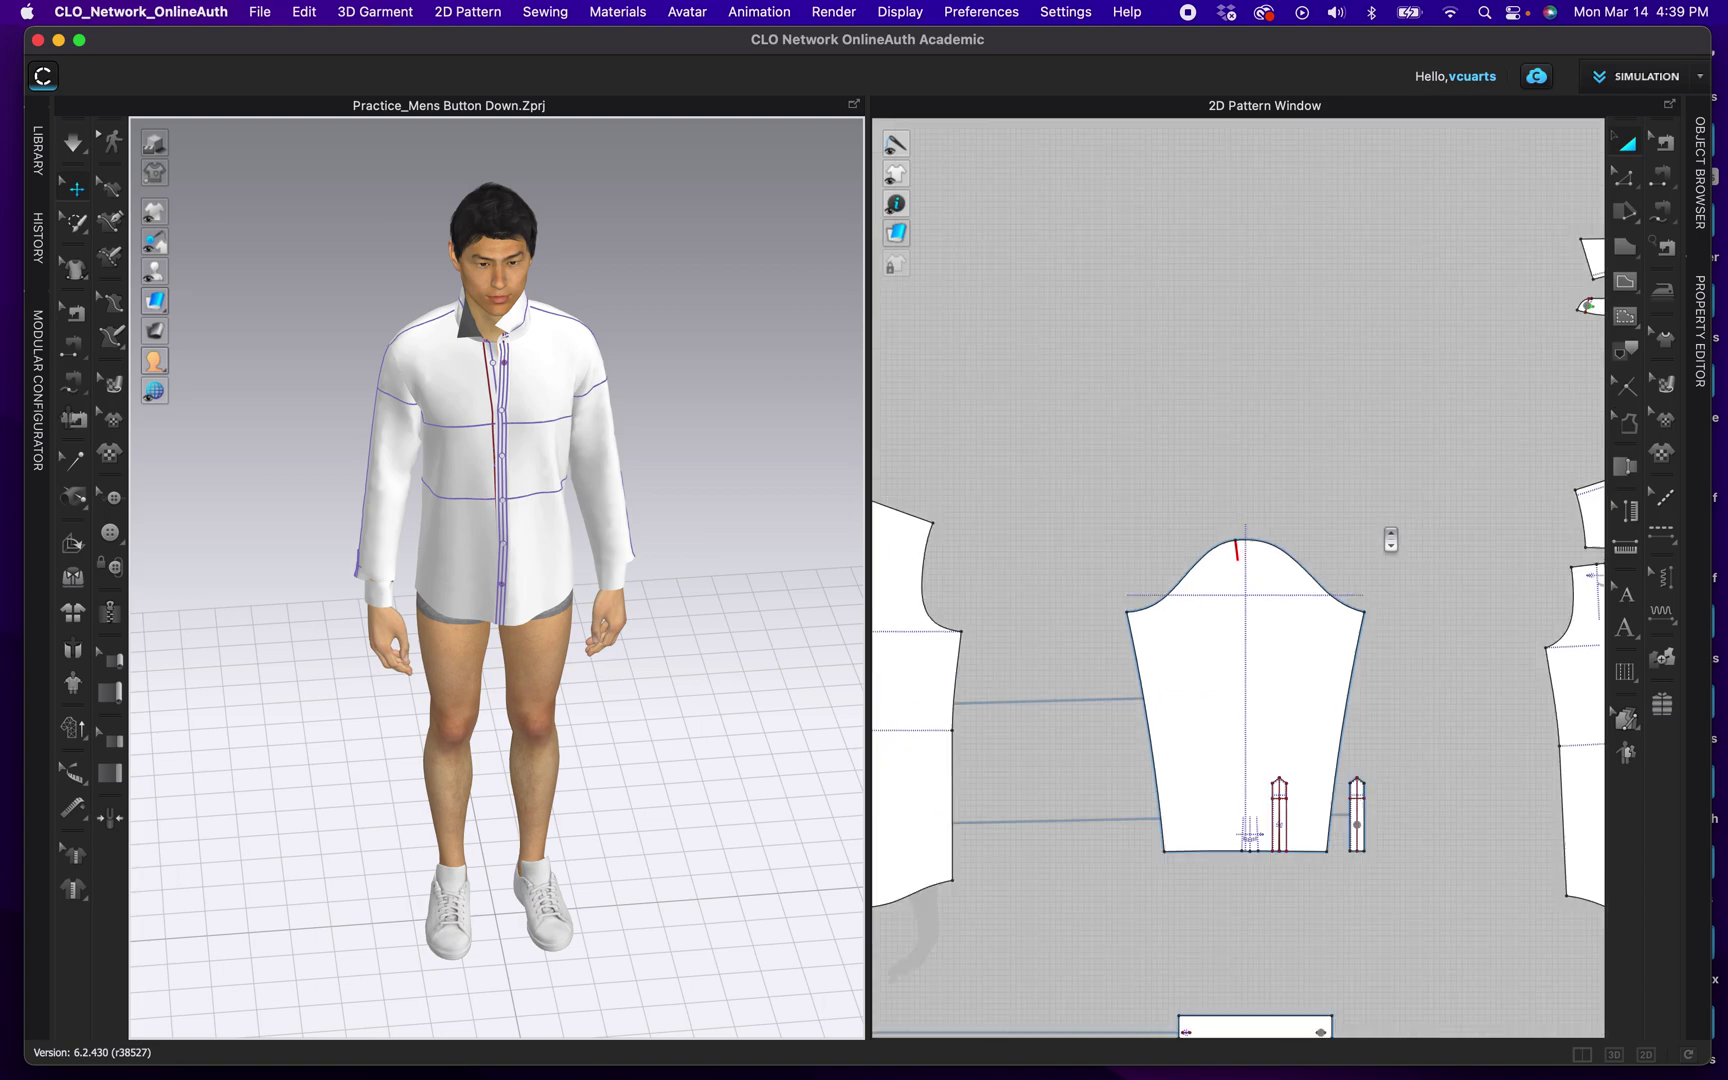
middle_drag(1446, 518, 942, 556)
middle_drag(1328, 443, 1160, 836)
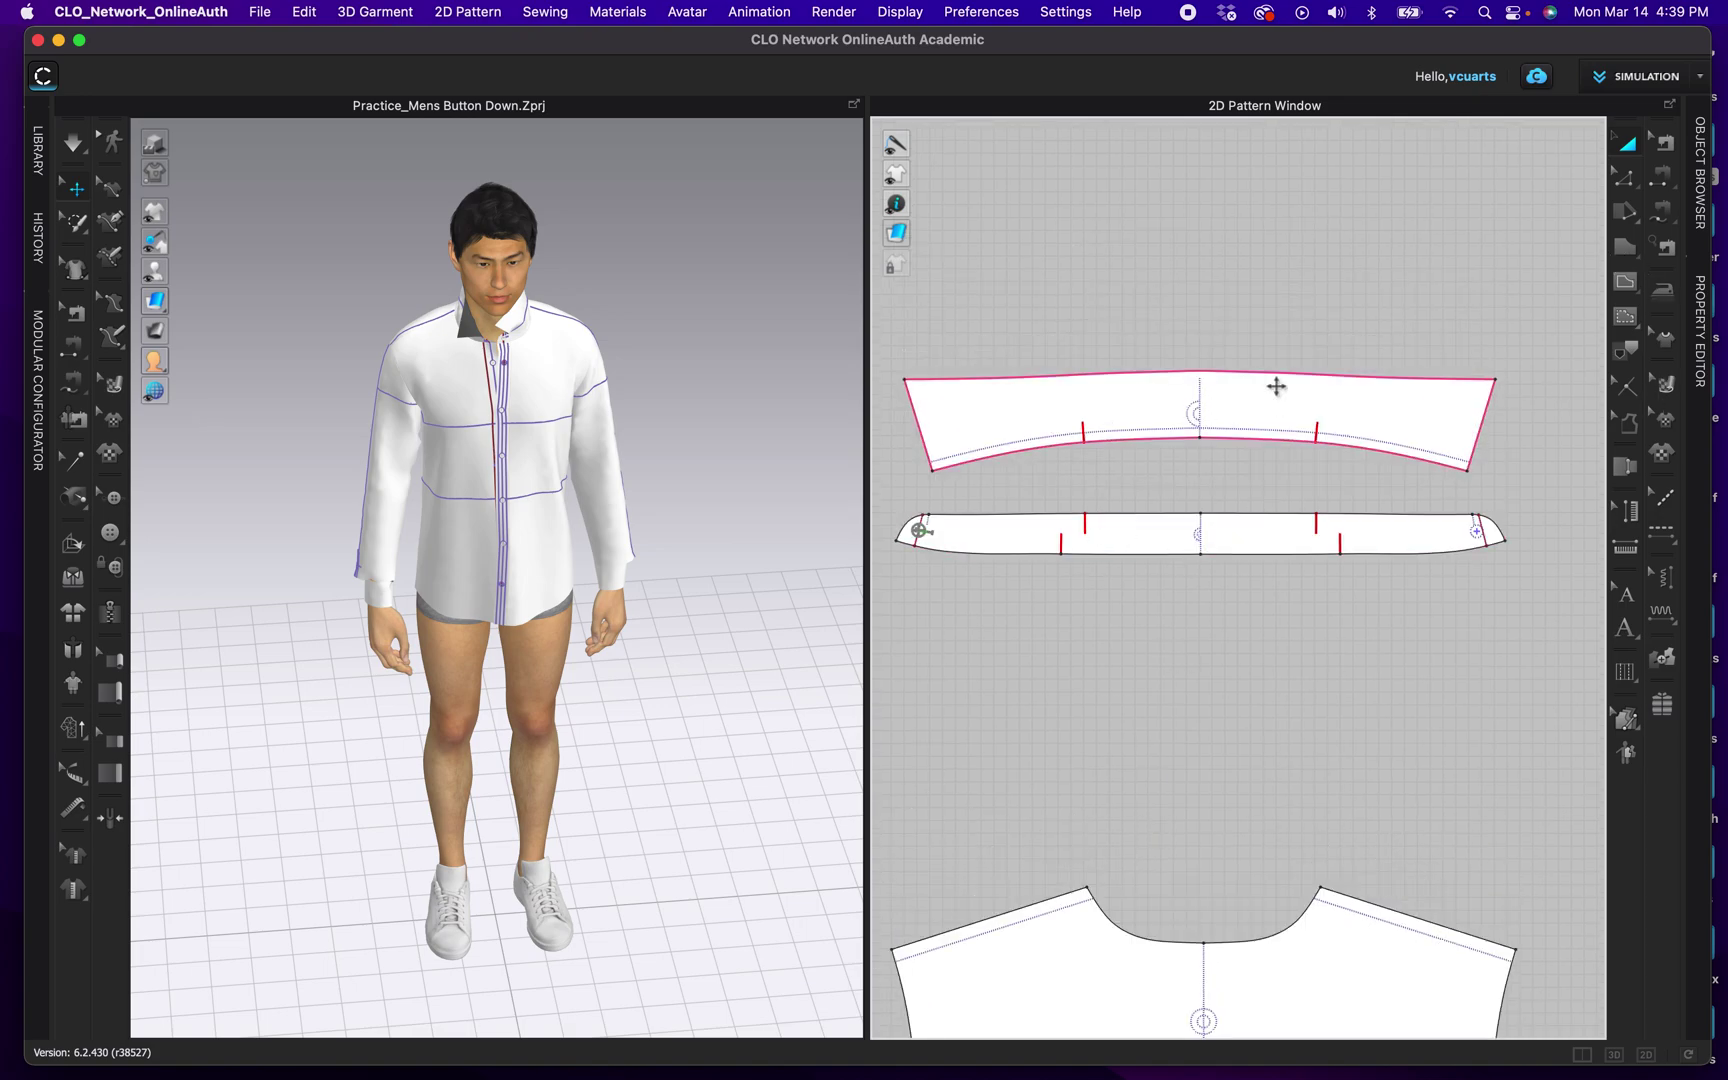
click(1628, 354)
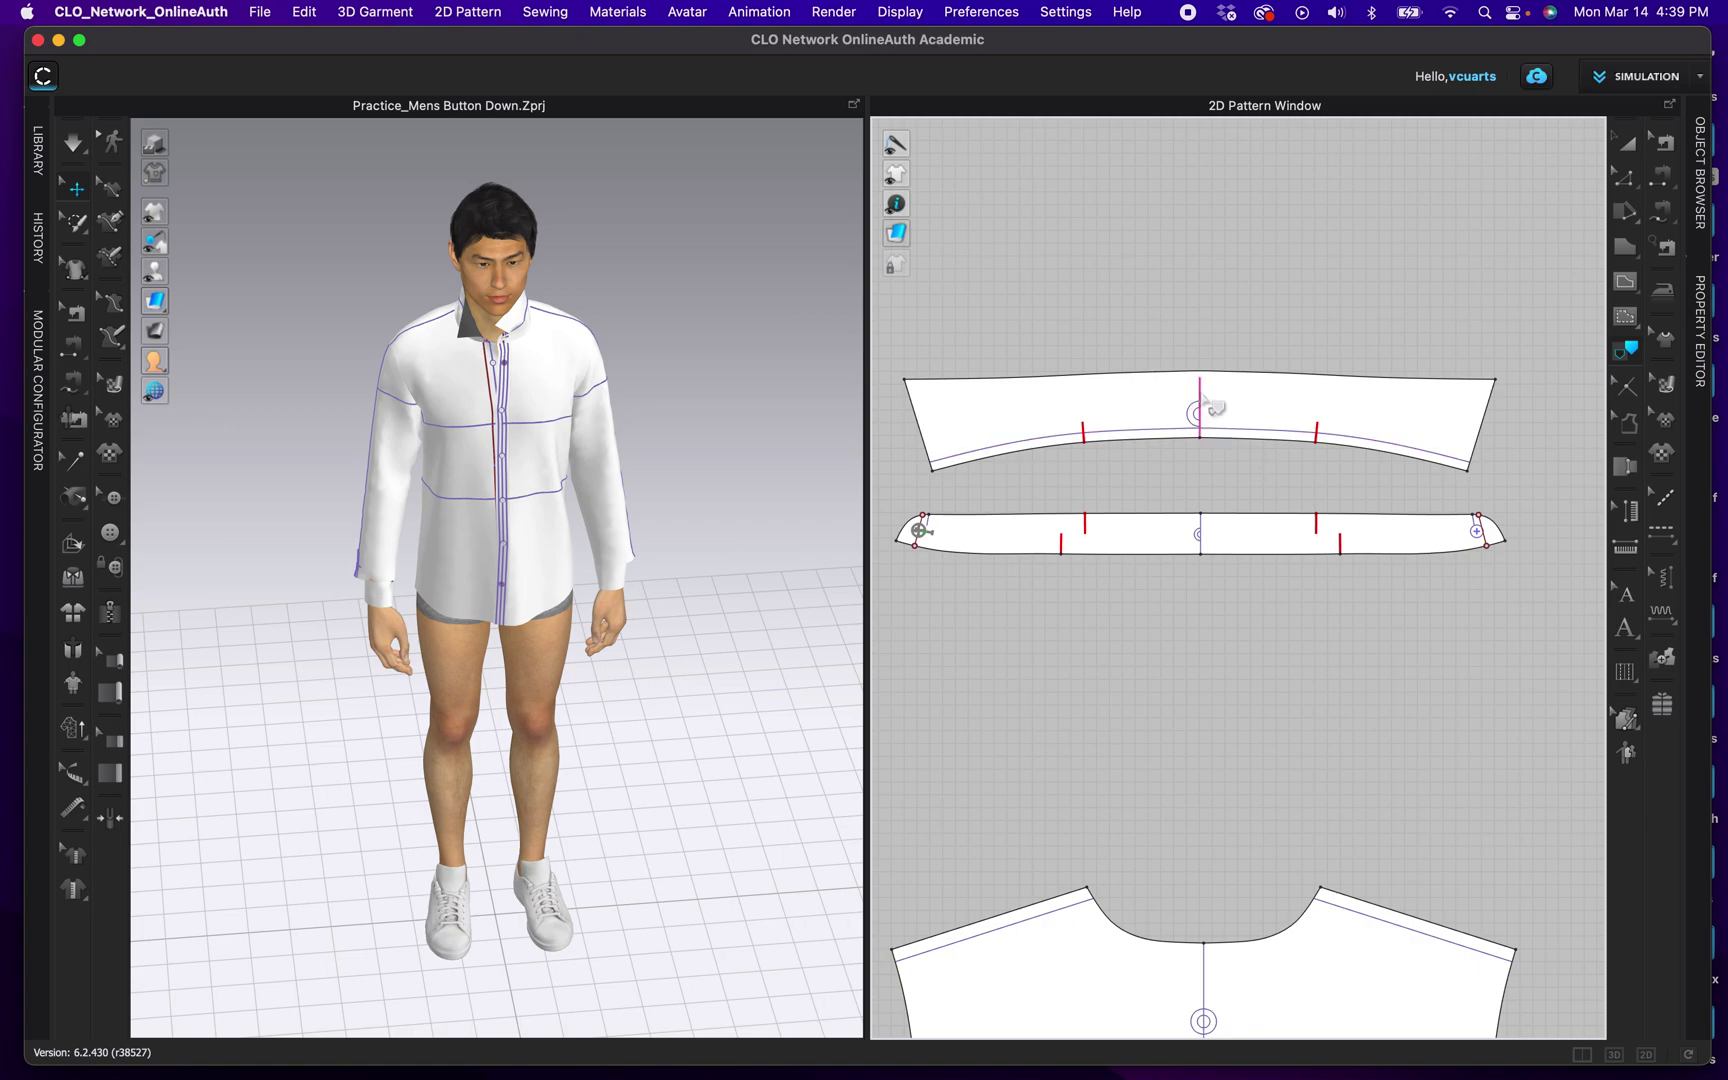
scroll(1212, 405, up, 4)
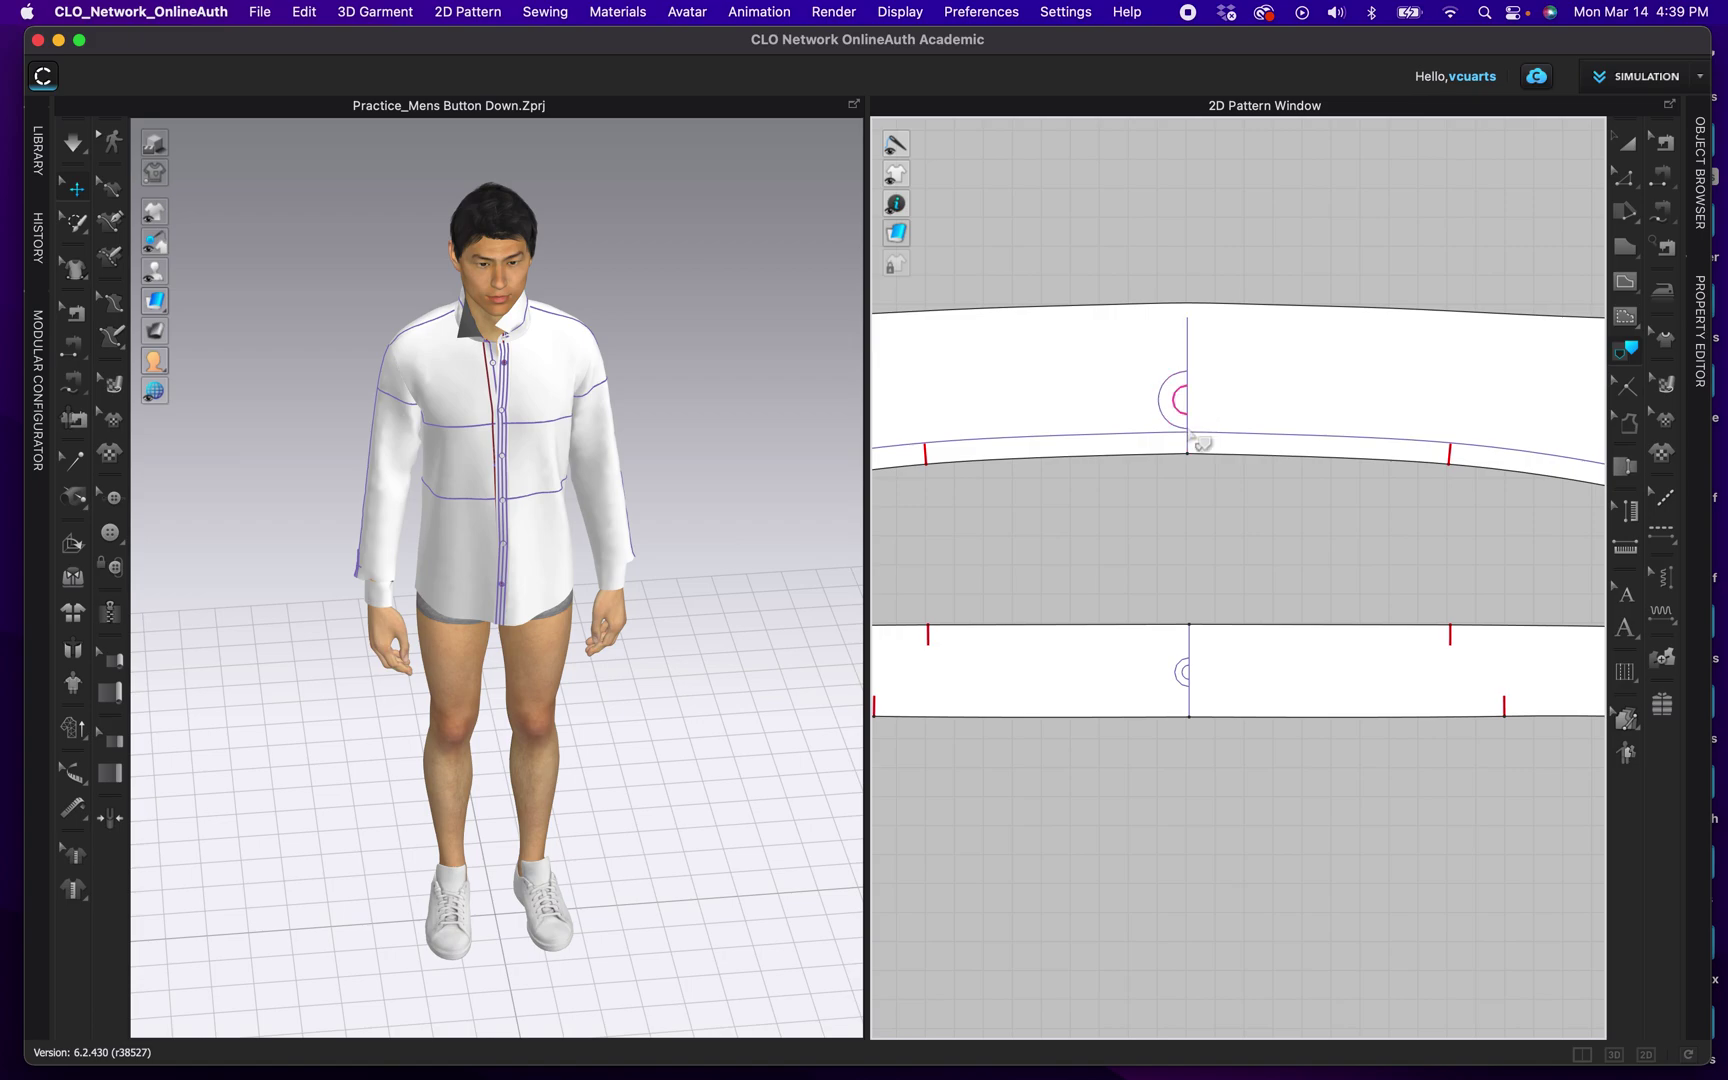
right_click(1189, 358)
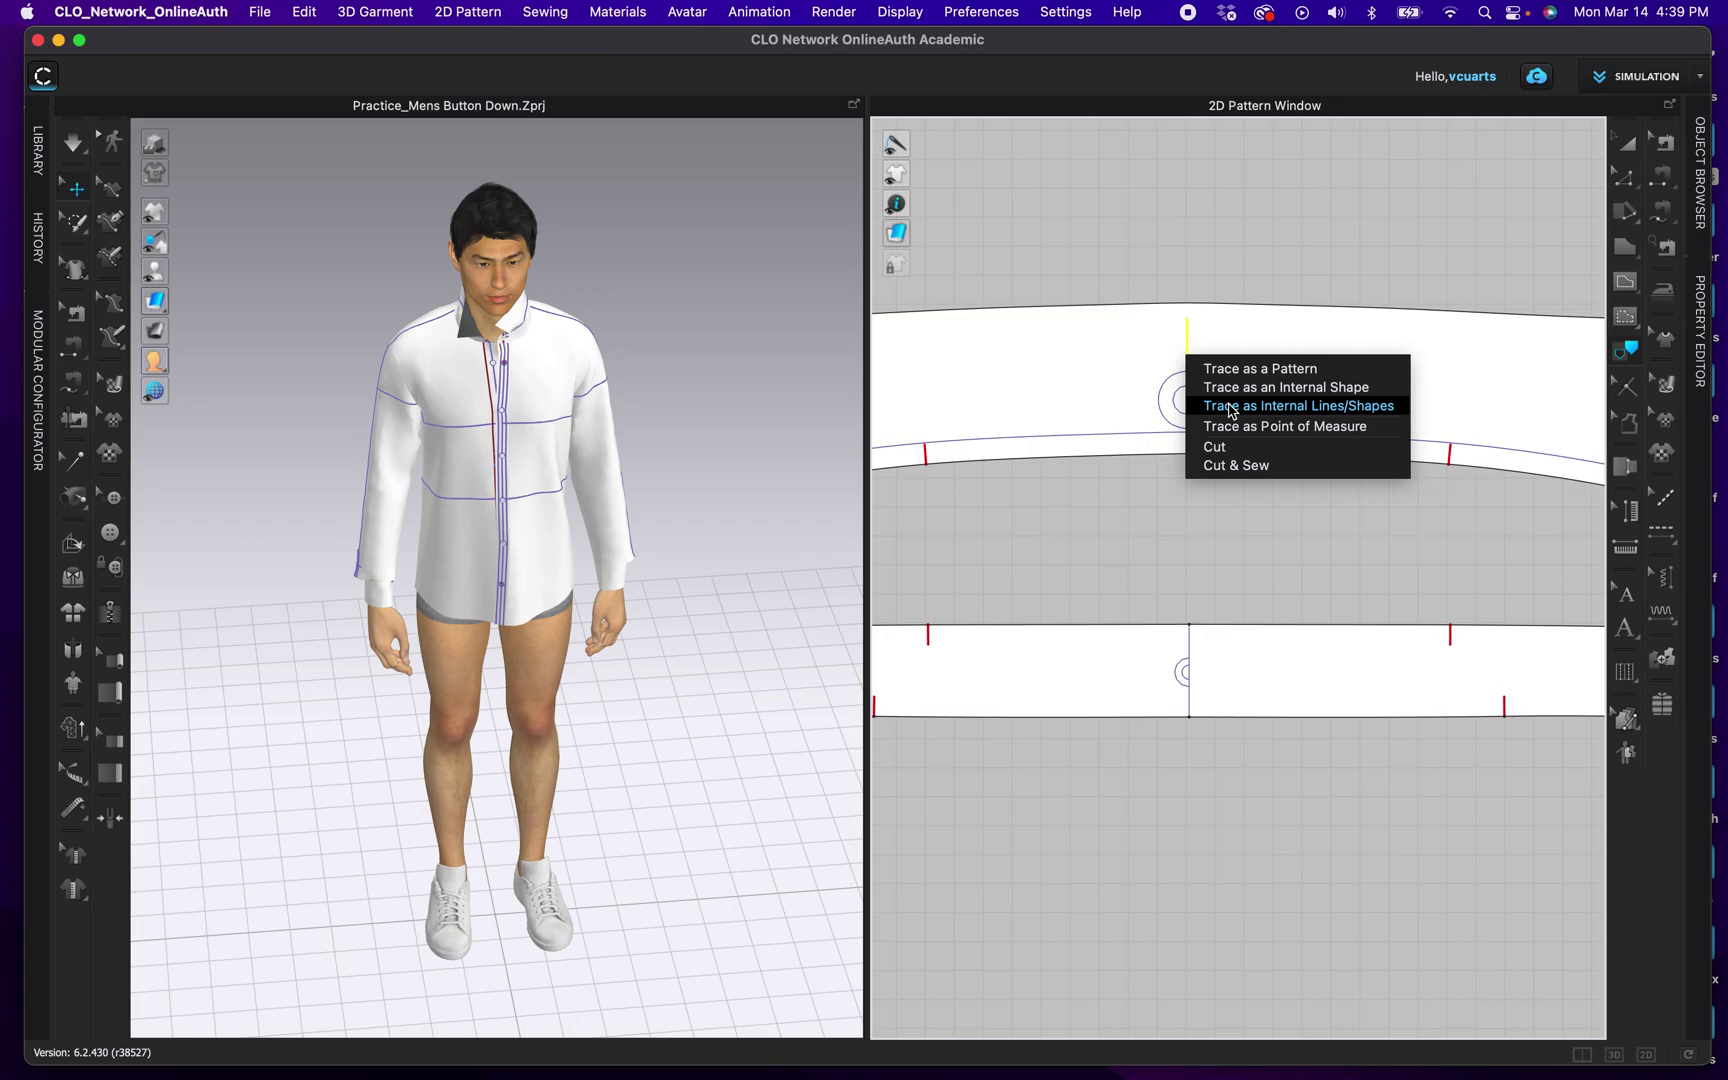
click(1231, 406)
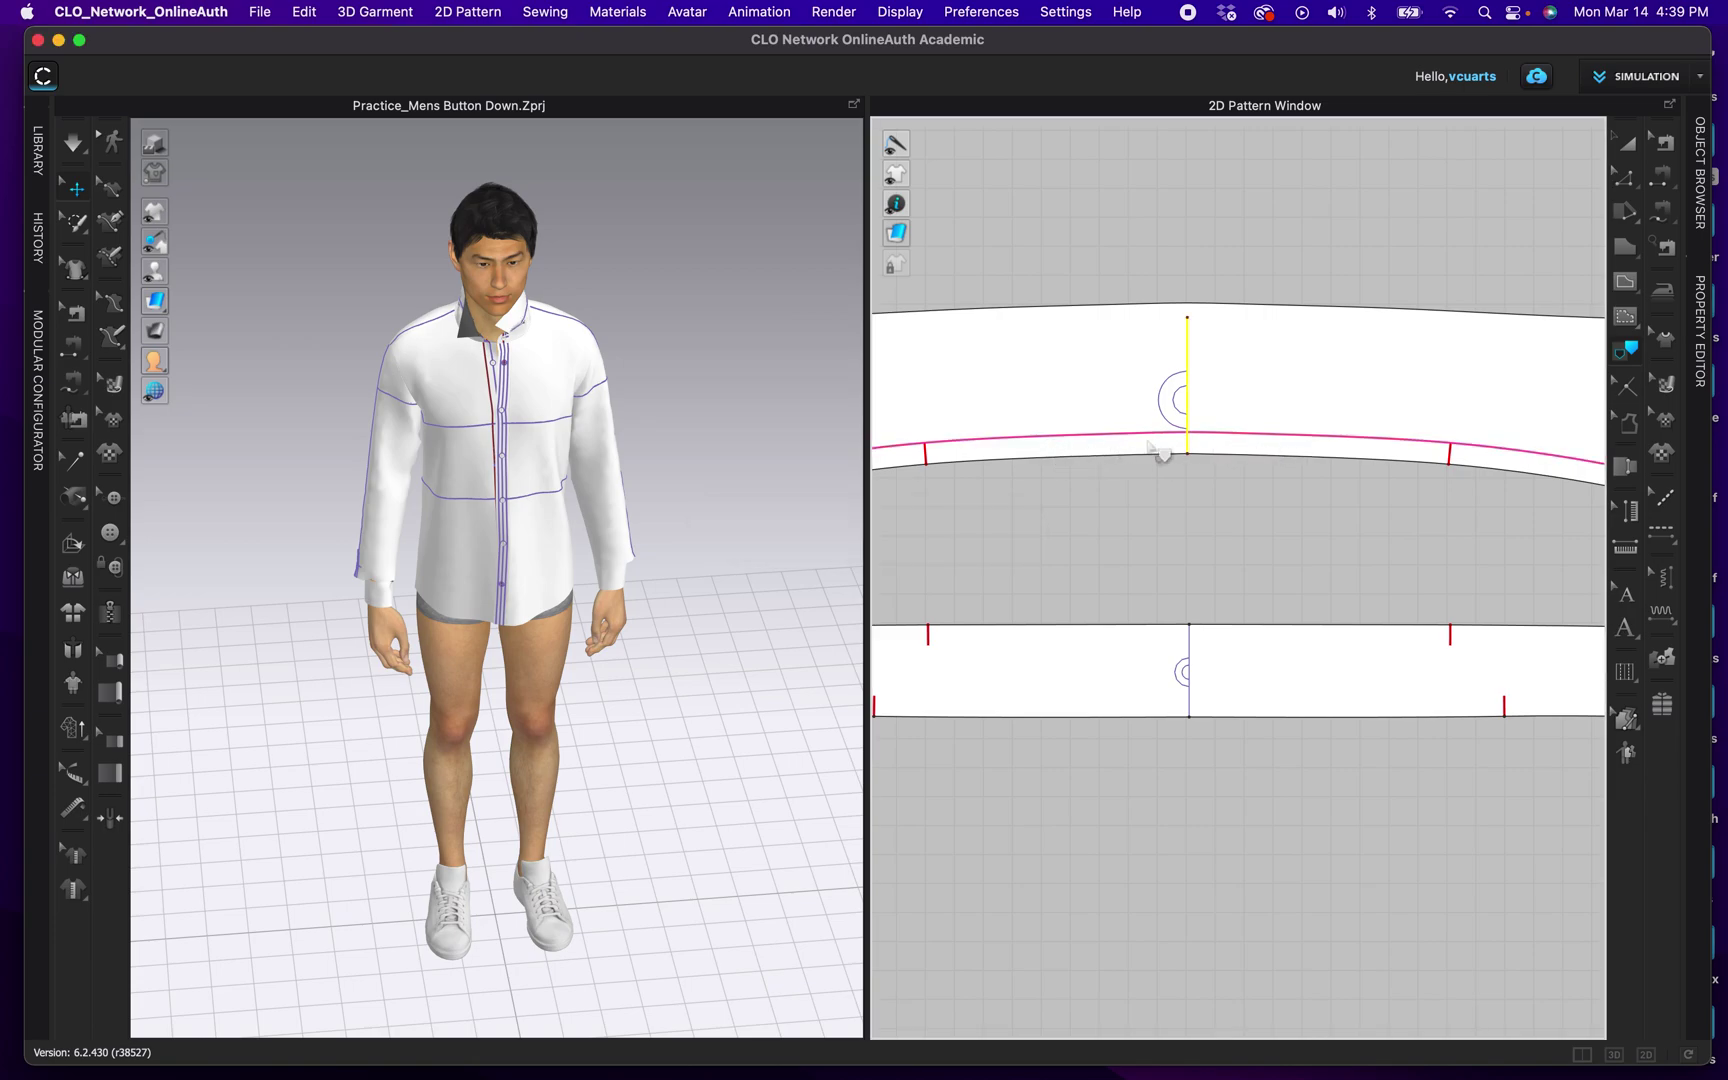
right_click(1271, 437)
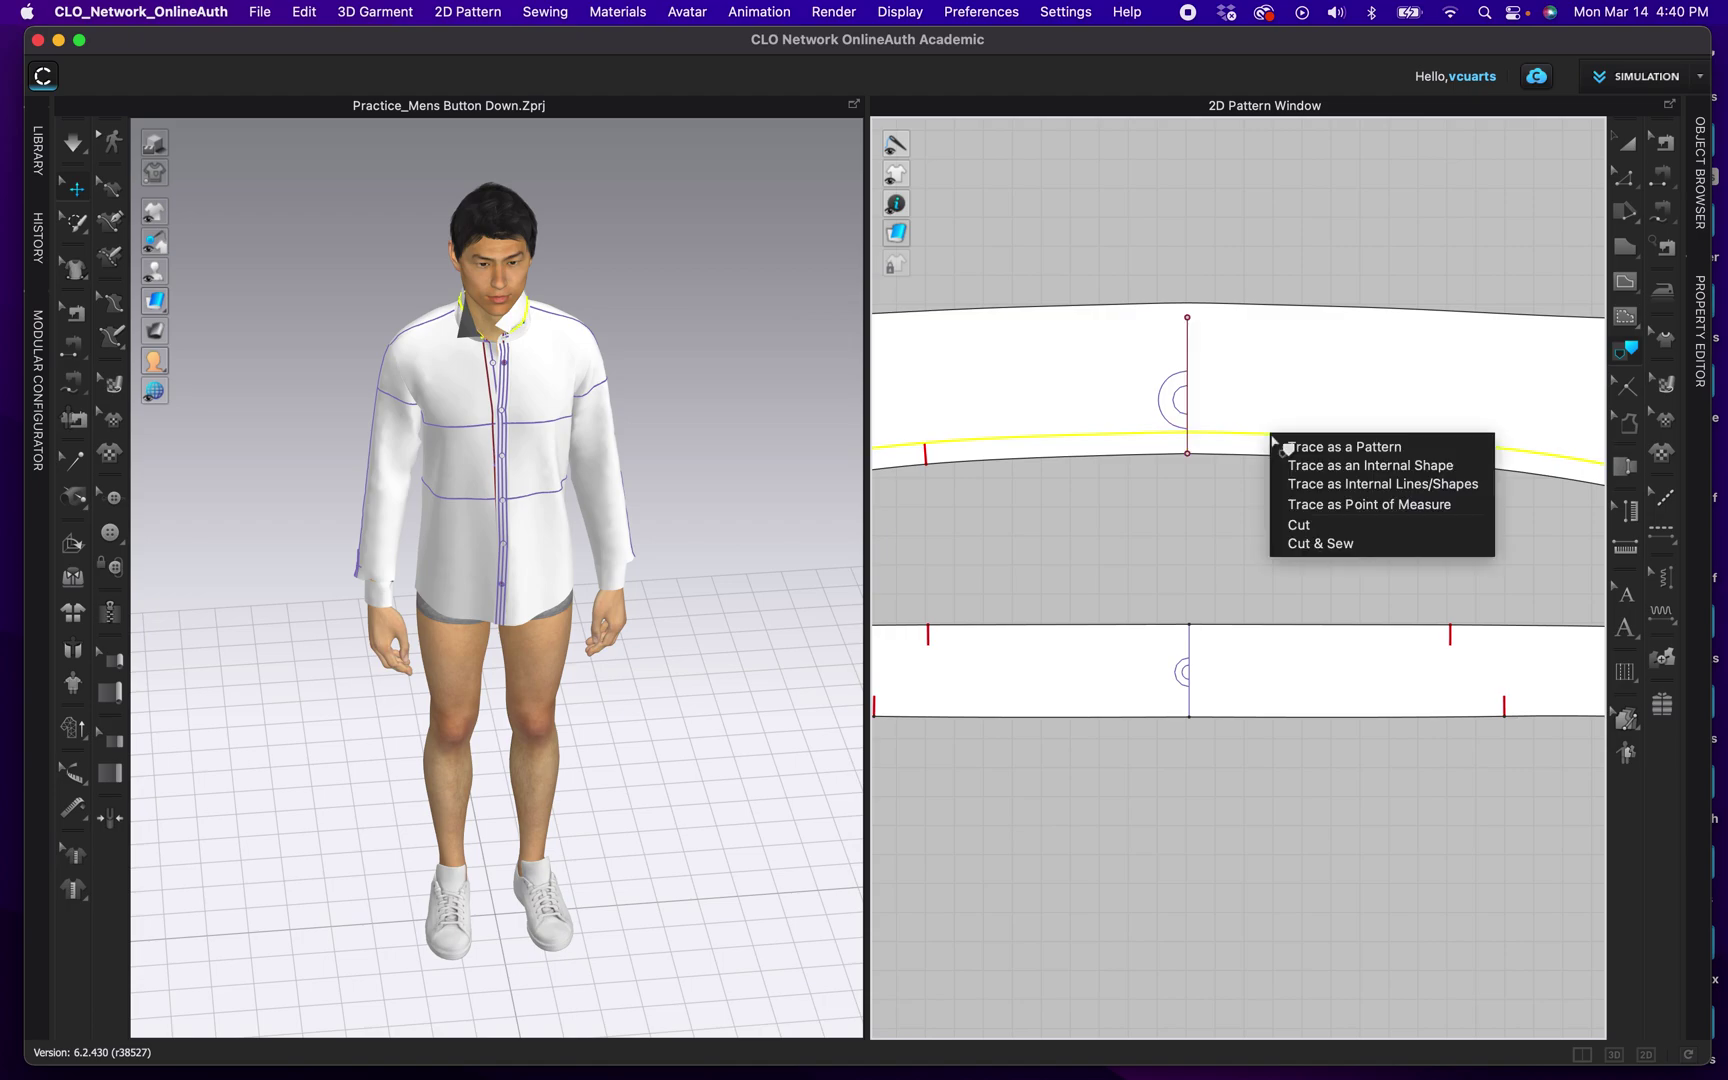
click(1311, 486)
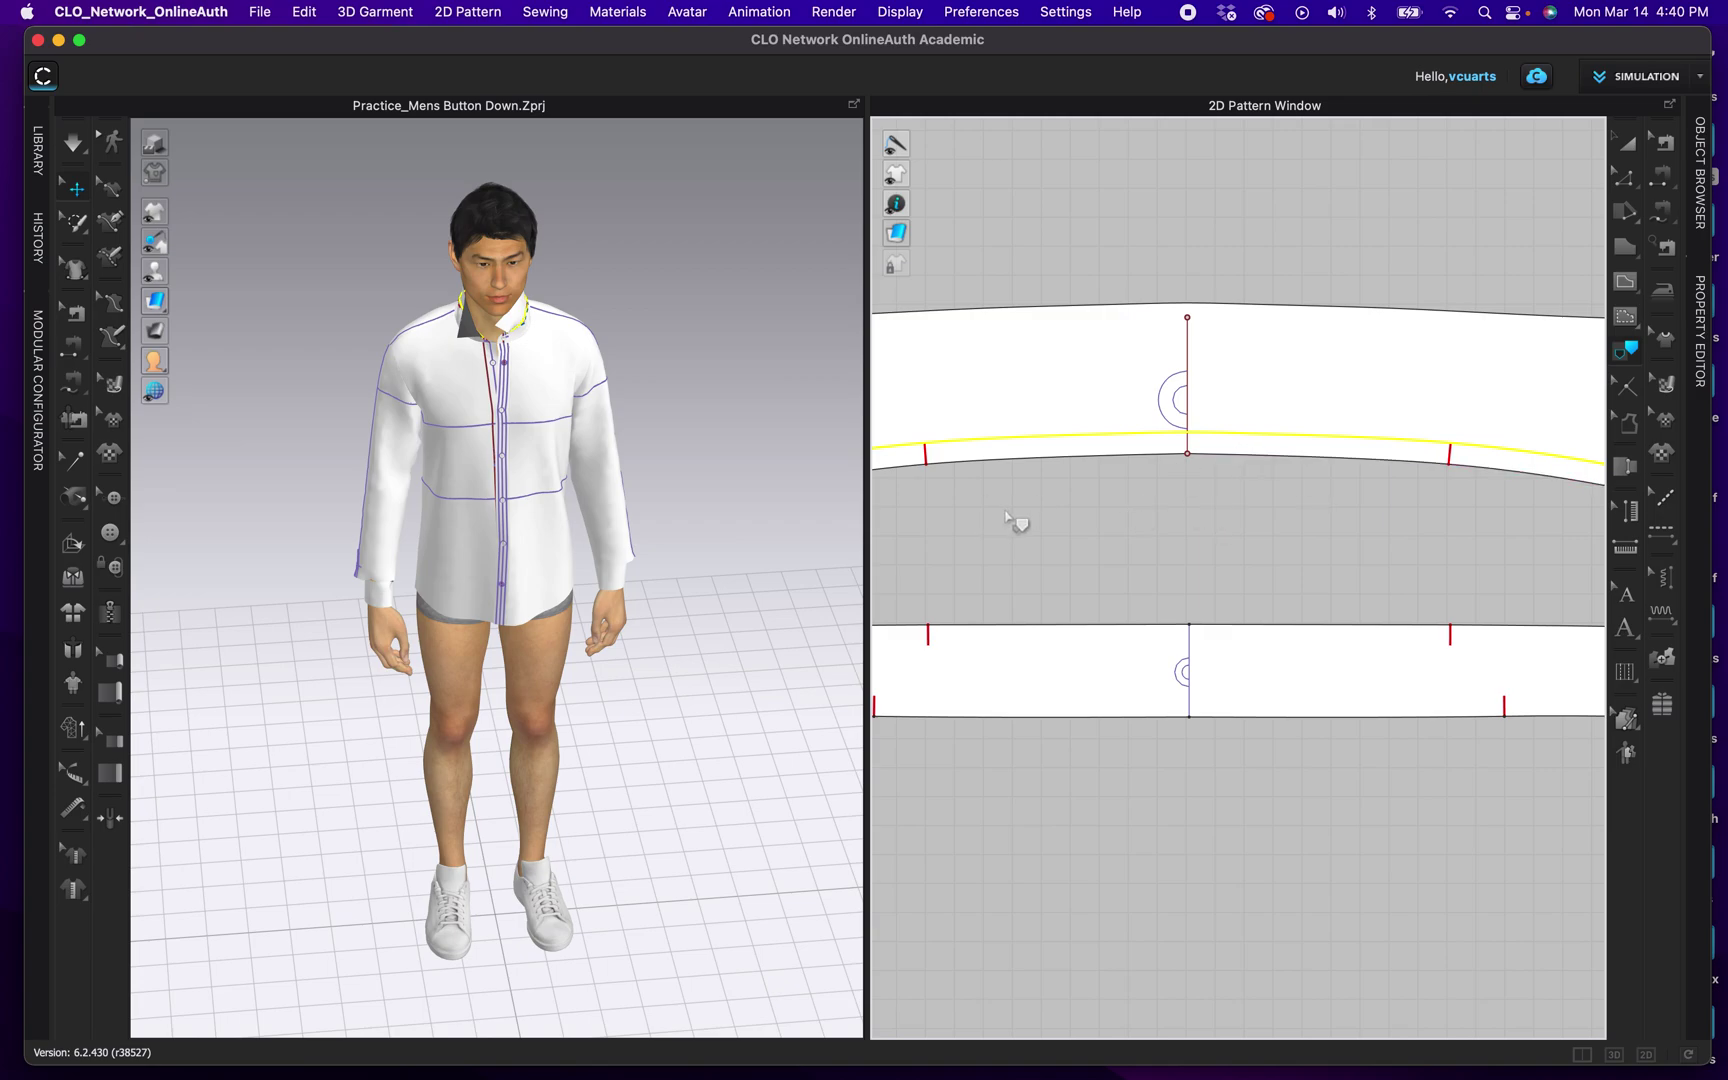
Step: Trace the three pleat lines on the left side of the back panel as internal lines
scroll(1005, 545, down, 5)
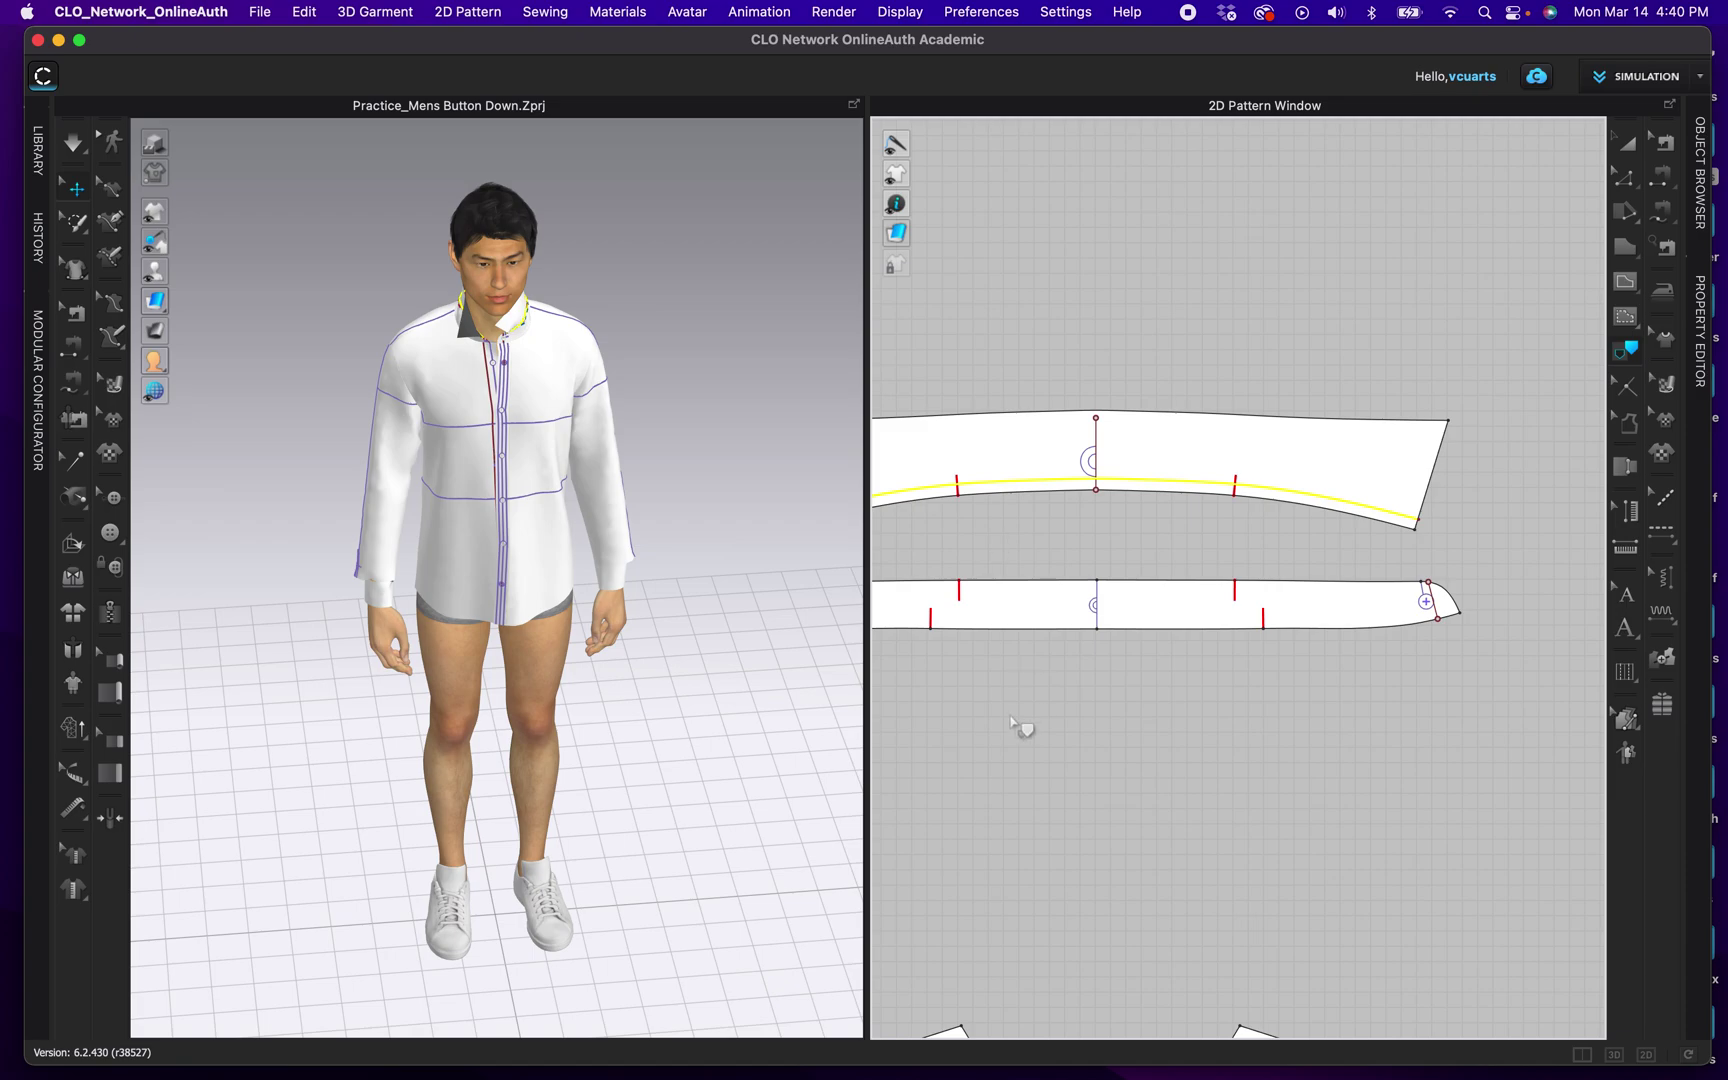
right_drag(999, 737, 1285, 580)
middle_drag(1285, 580, 1229, 318)
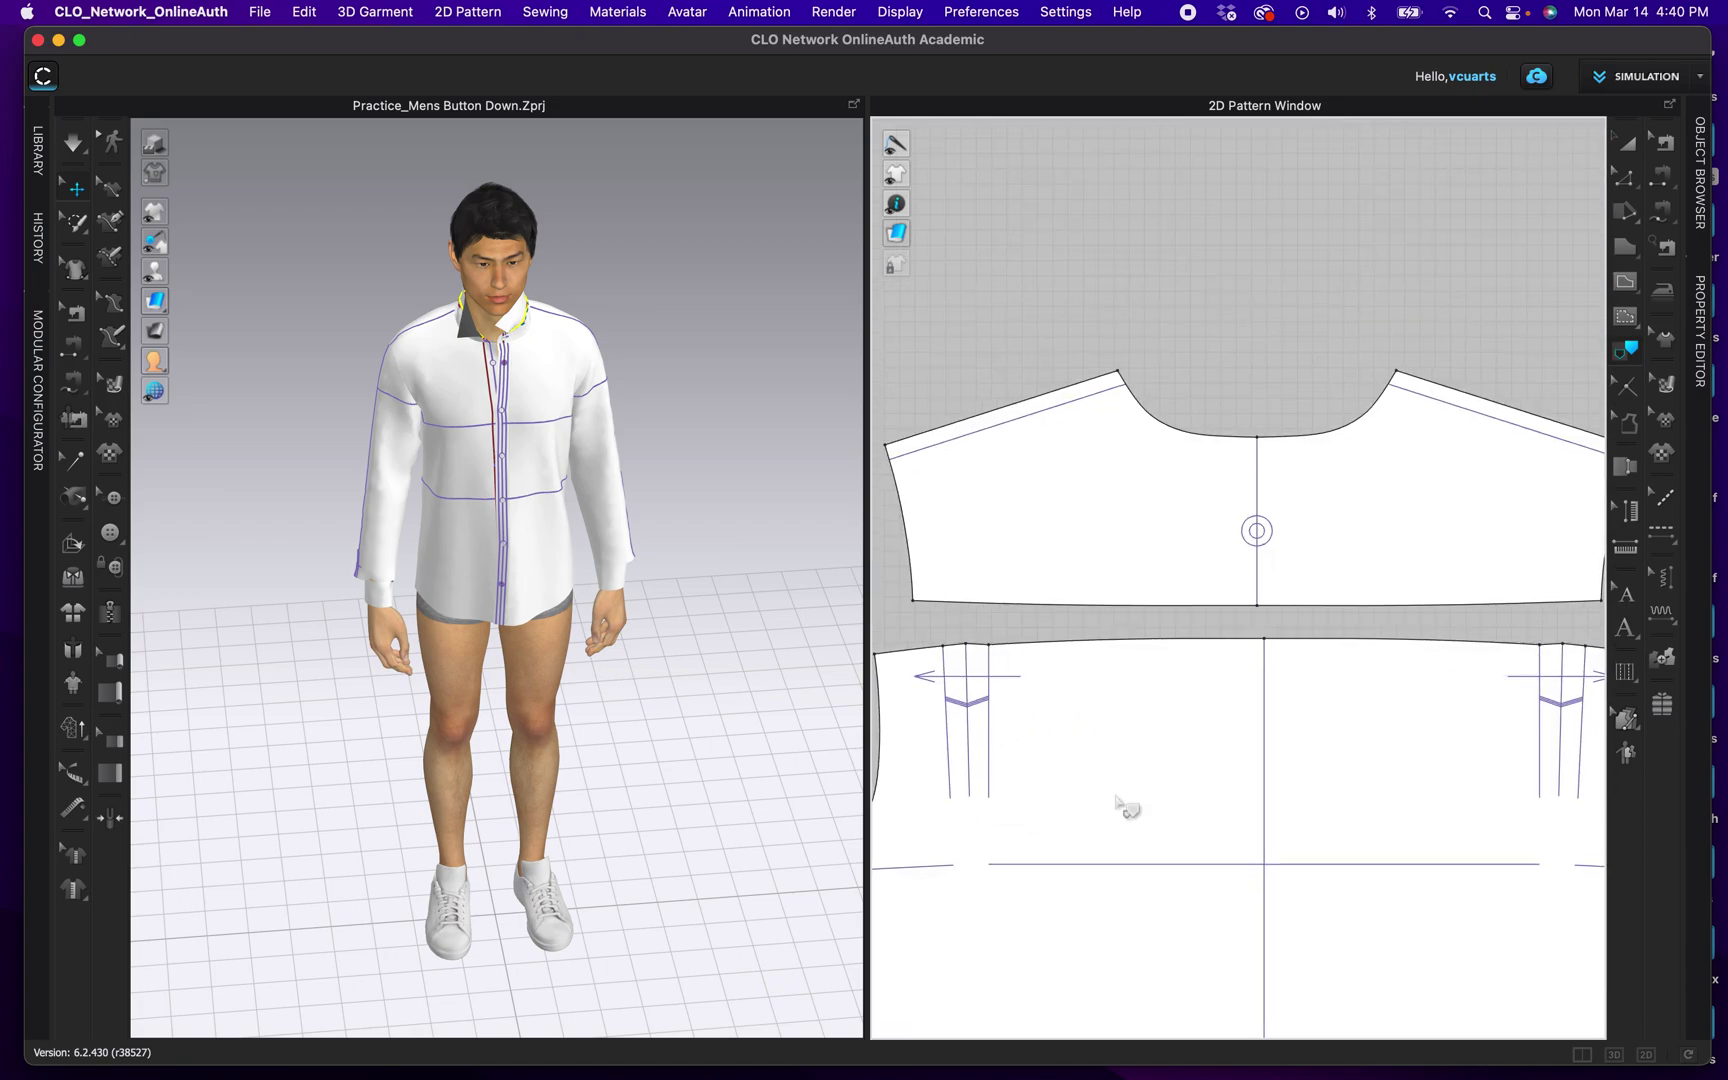
click(947, 745)
shift+click(968, 755)
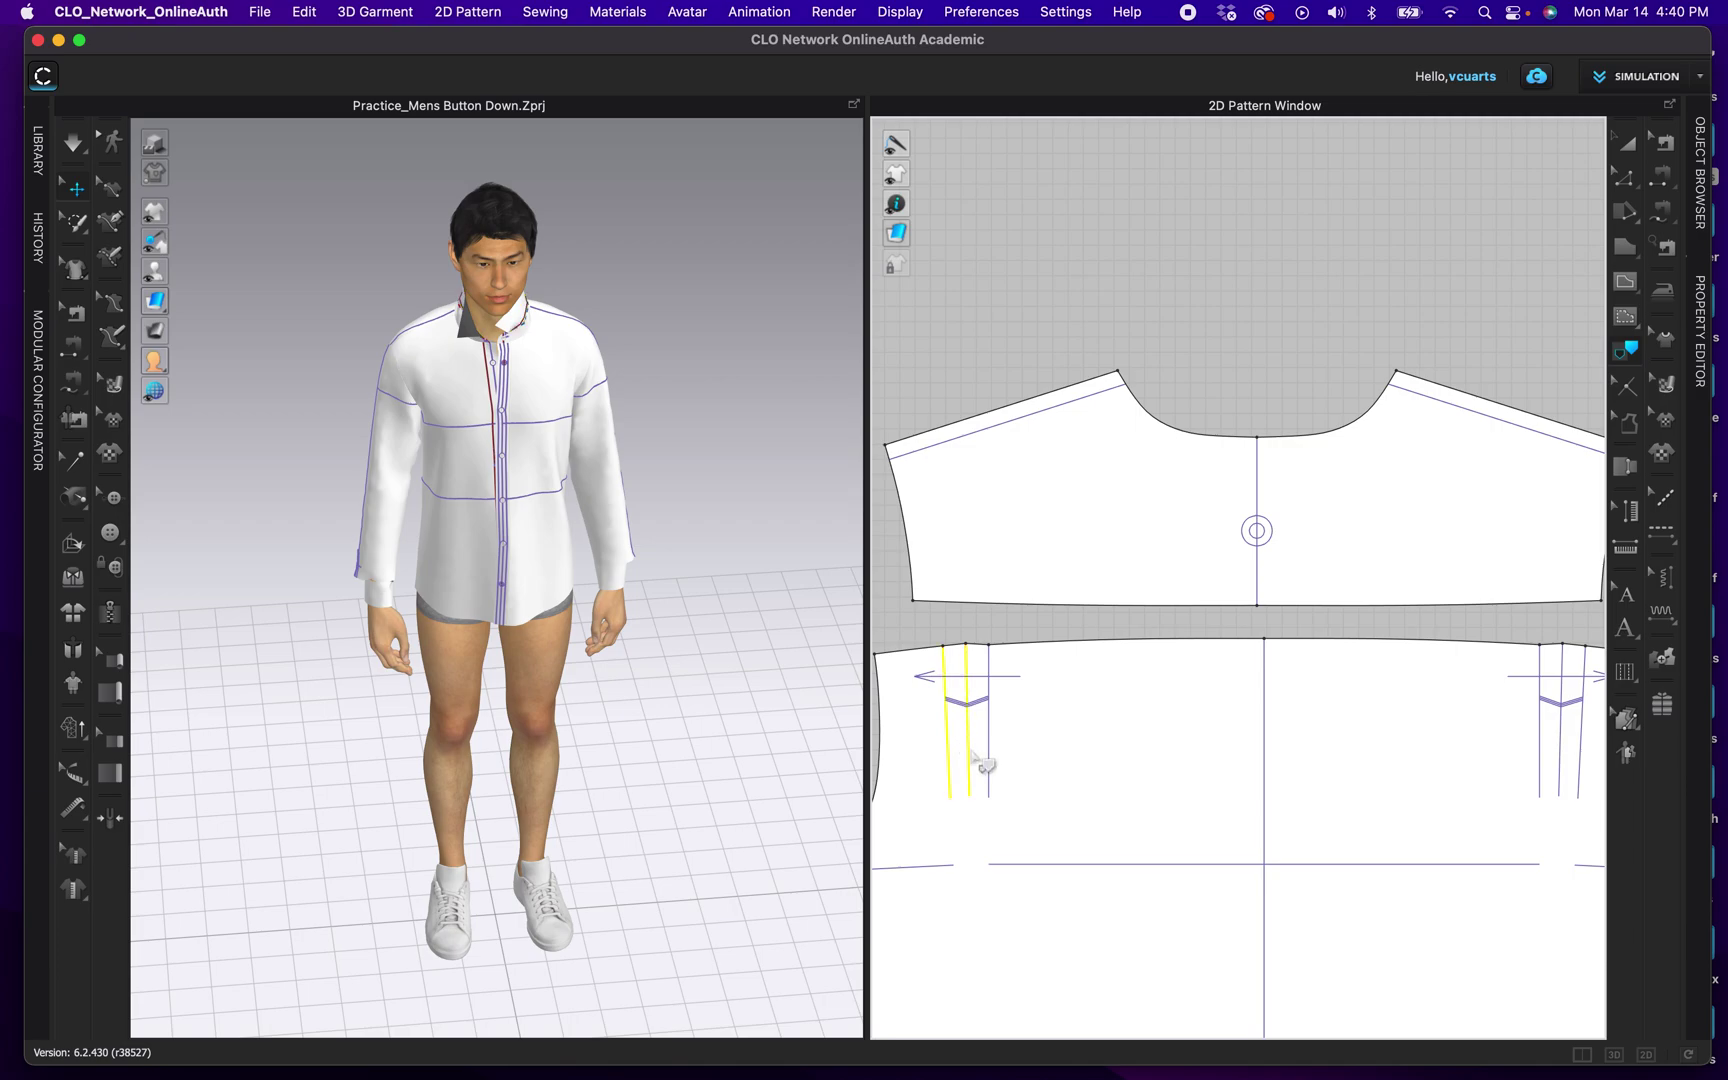
shift+click(992, 755)
right_click(997, 762)
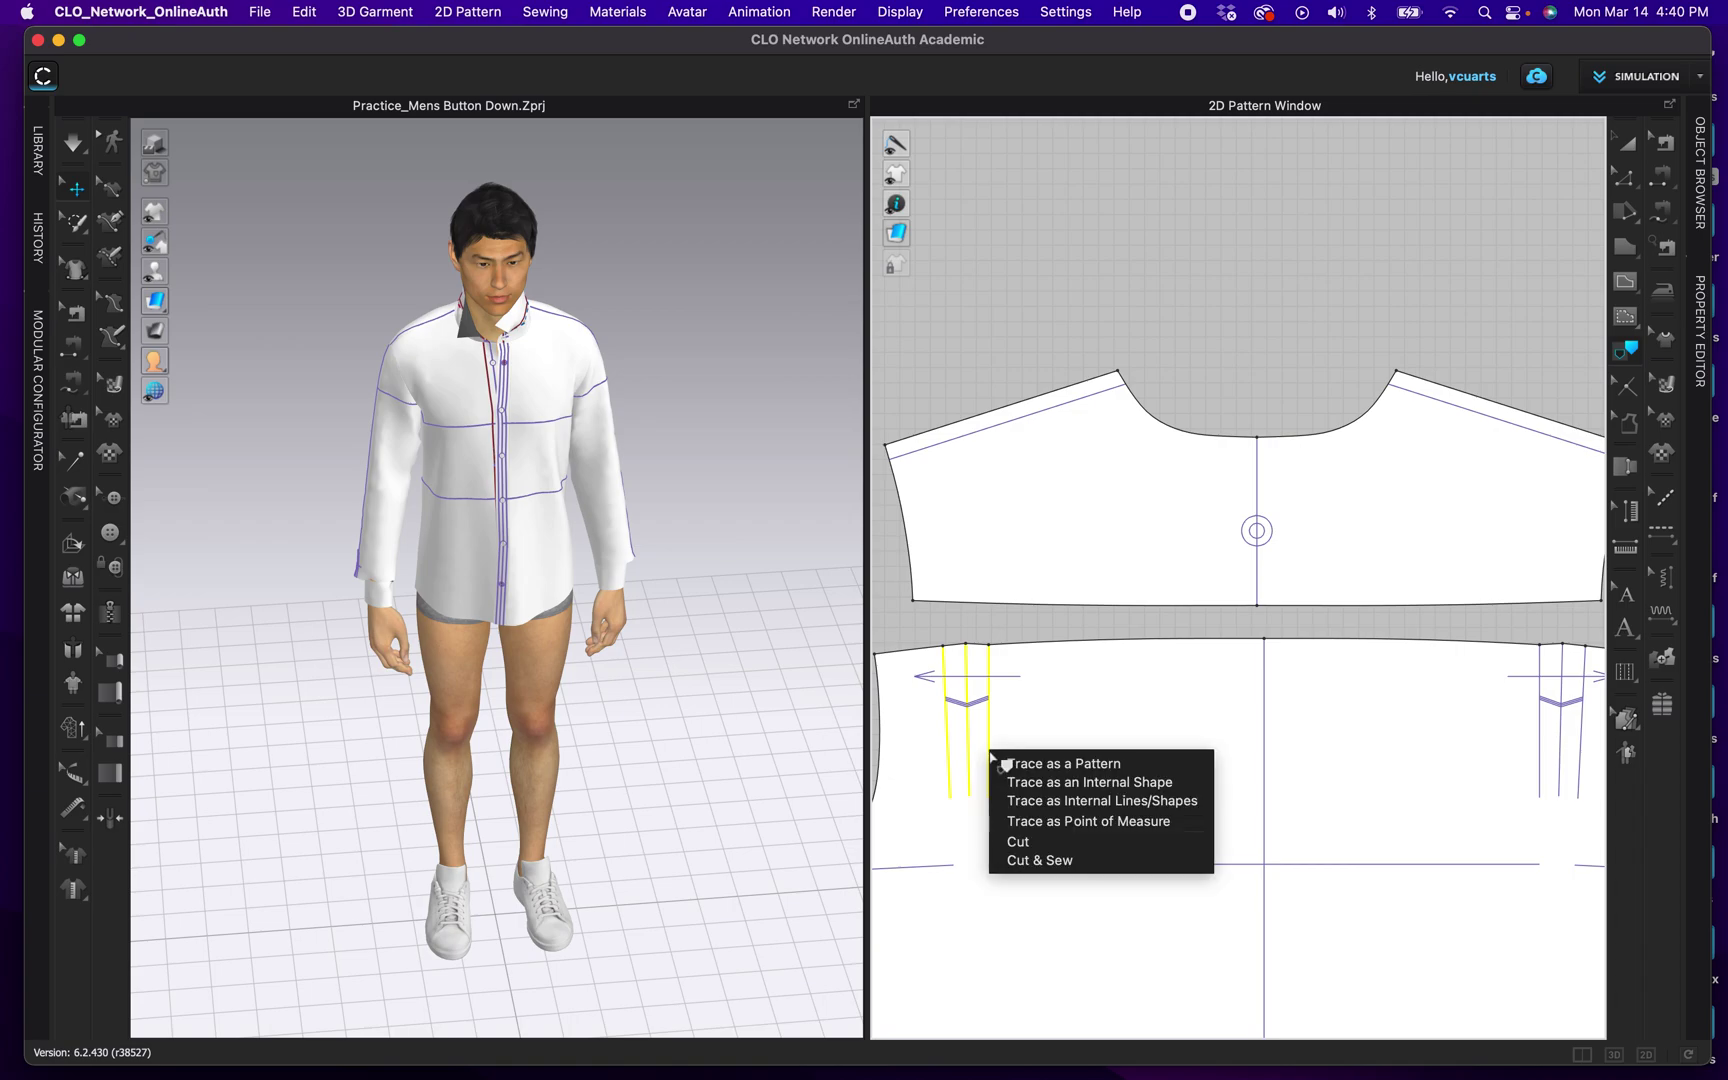
click(1047, 804)
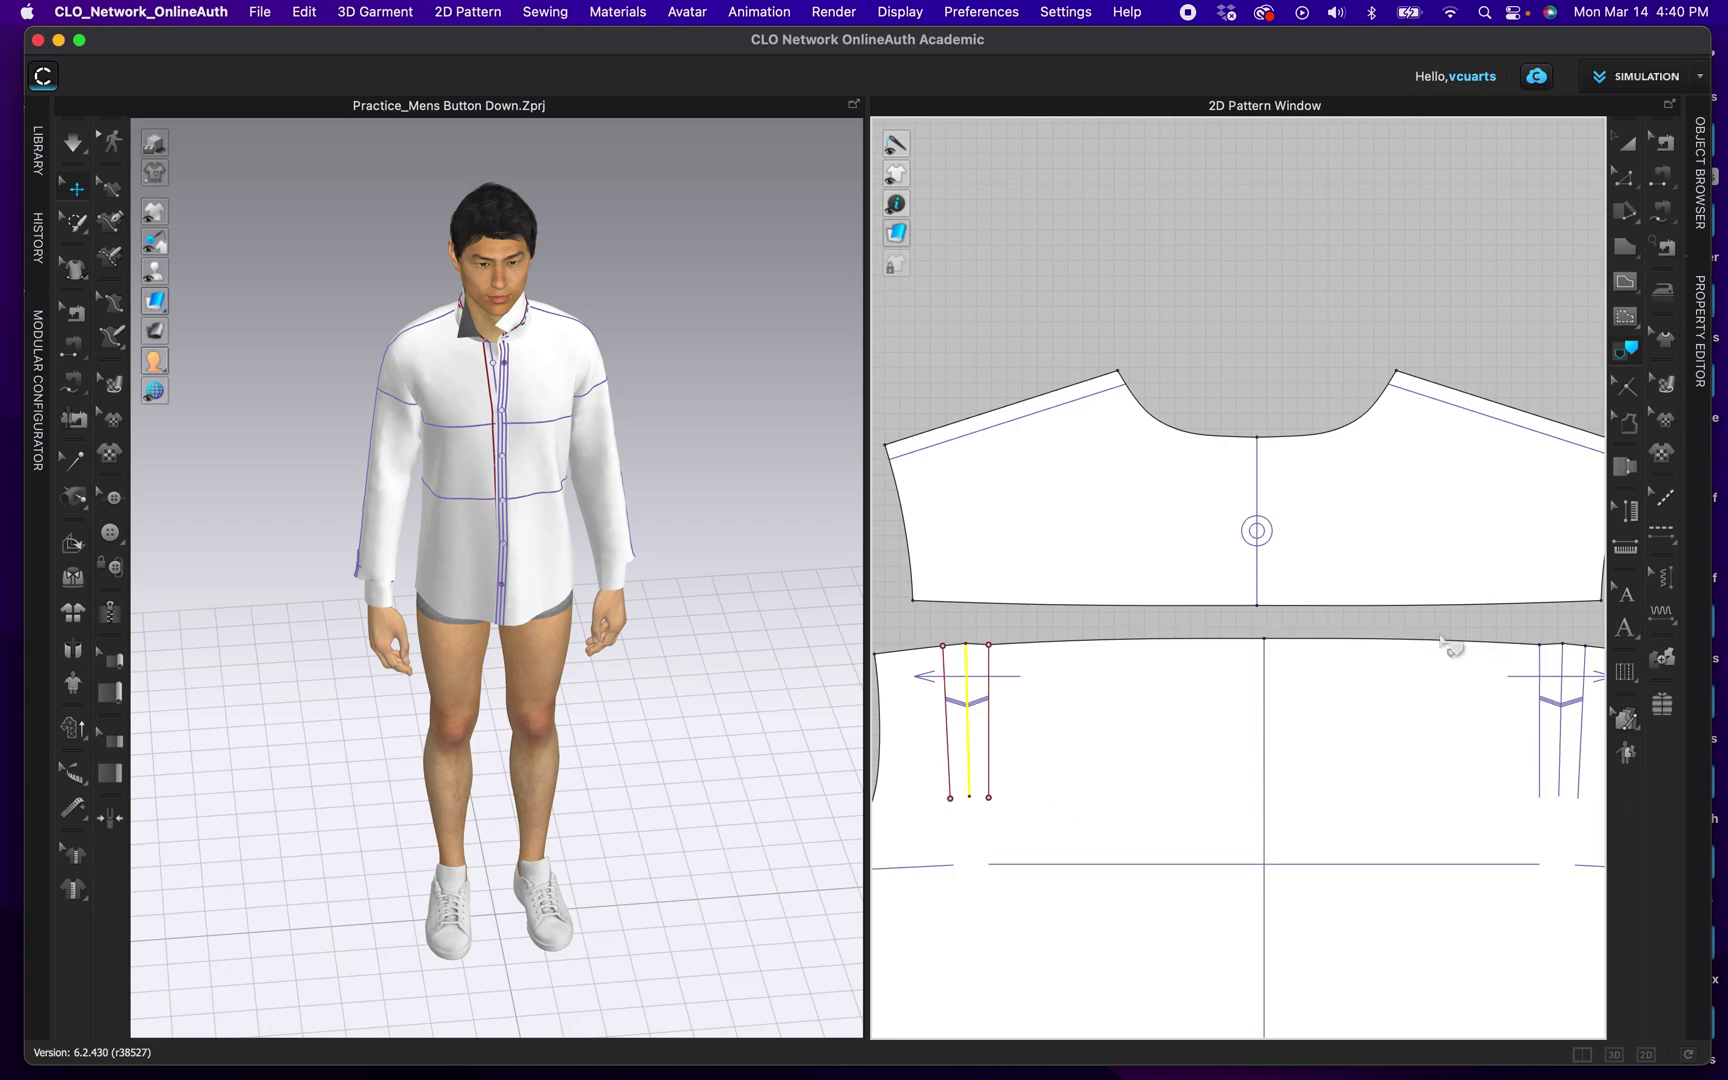
Step: Trace the three pleat lines on the right side of the back panel as internal lines
middle_drag(1373, 655, 1256, 639)
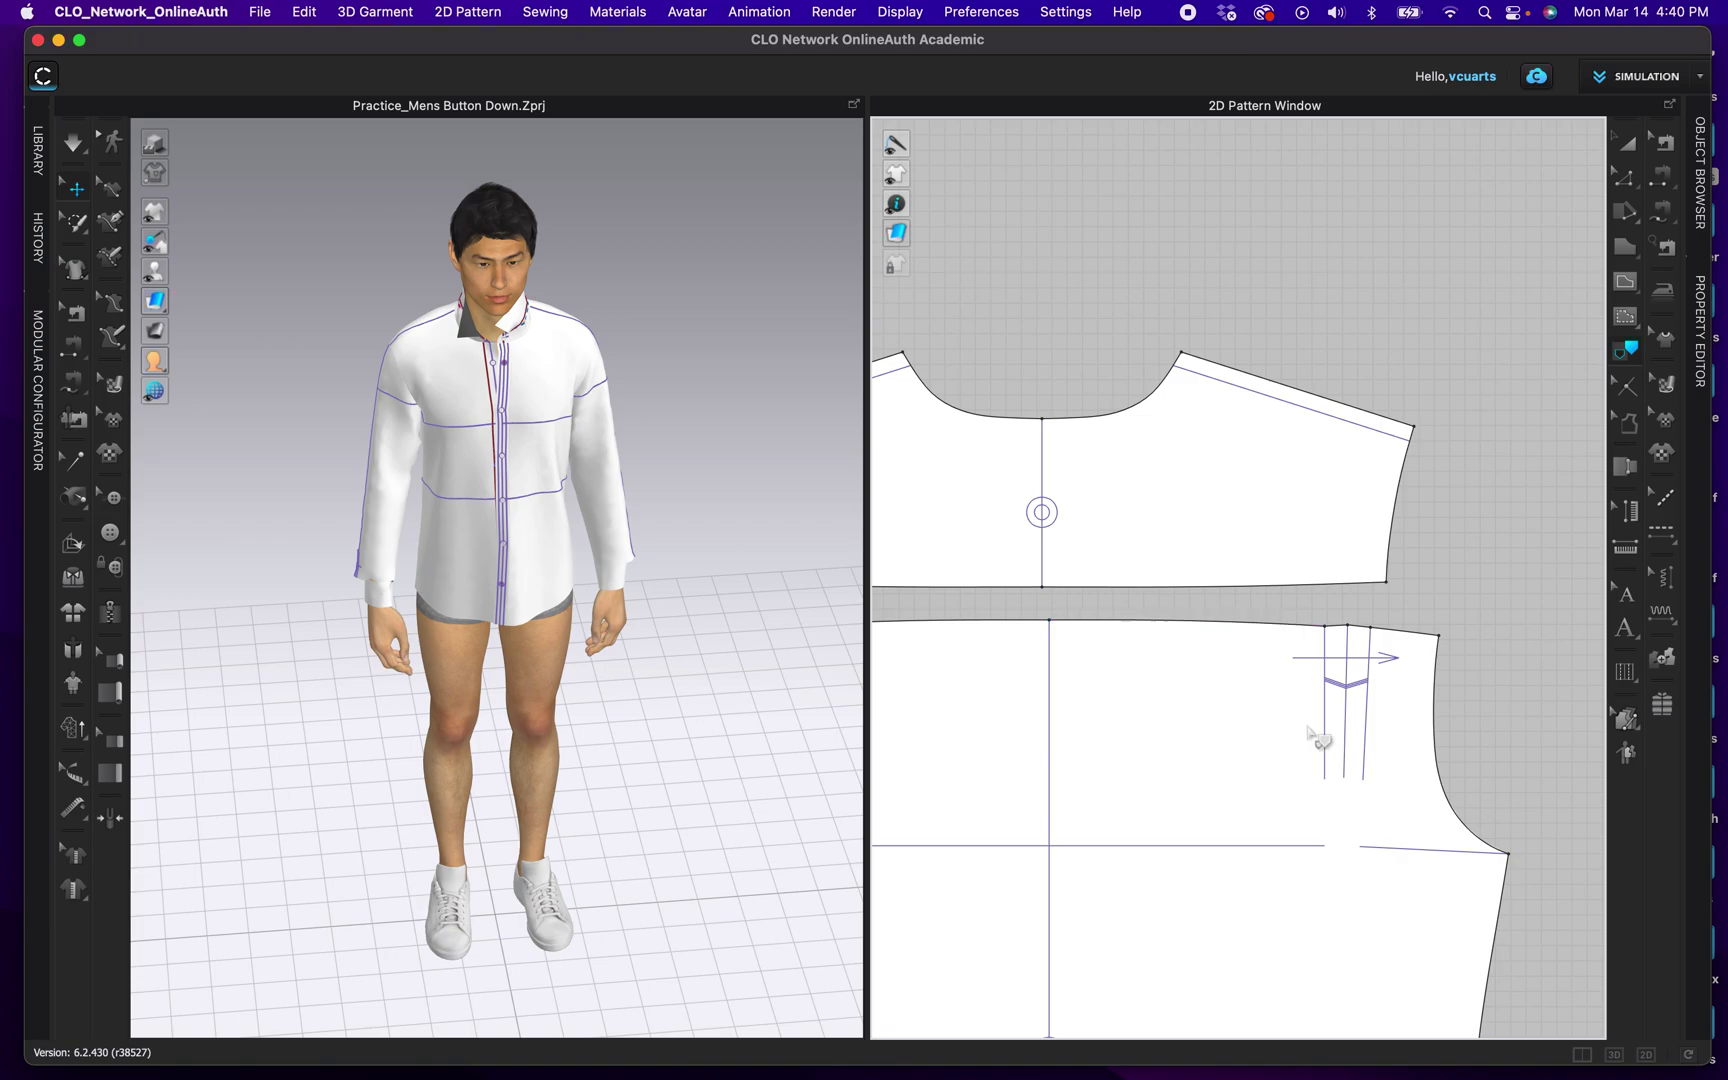
click(1328, 742)
shift+click(1348, 746)
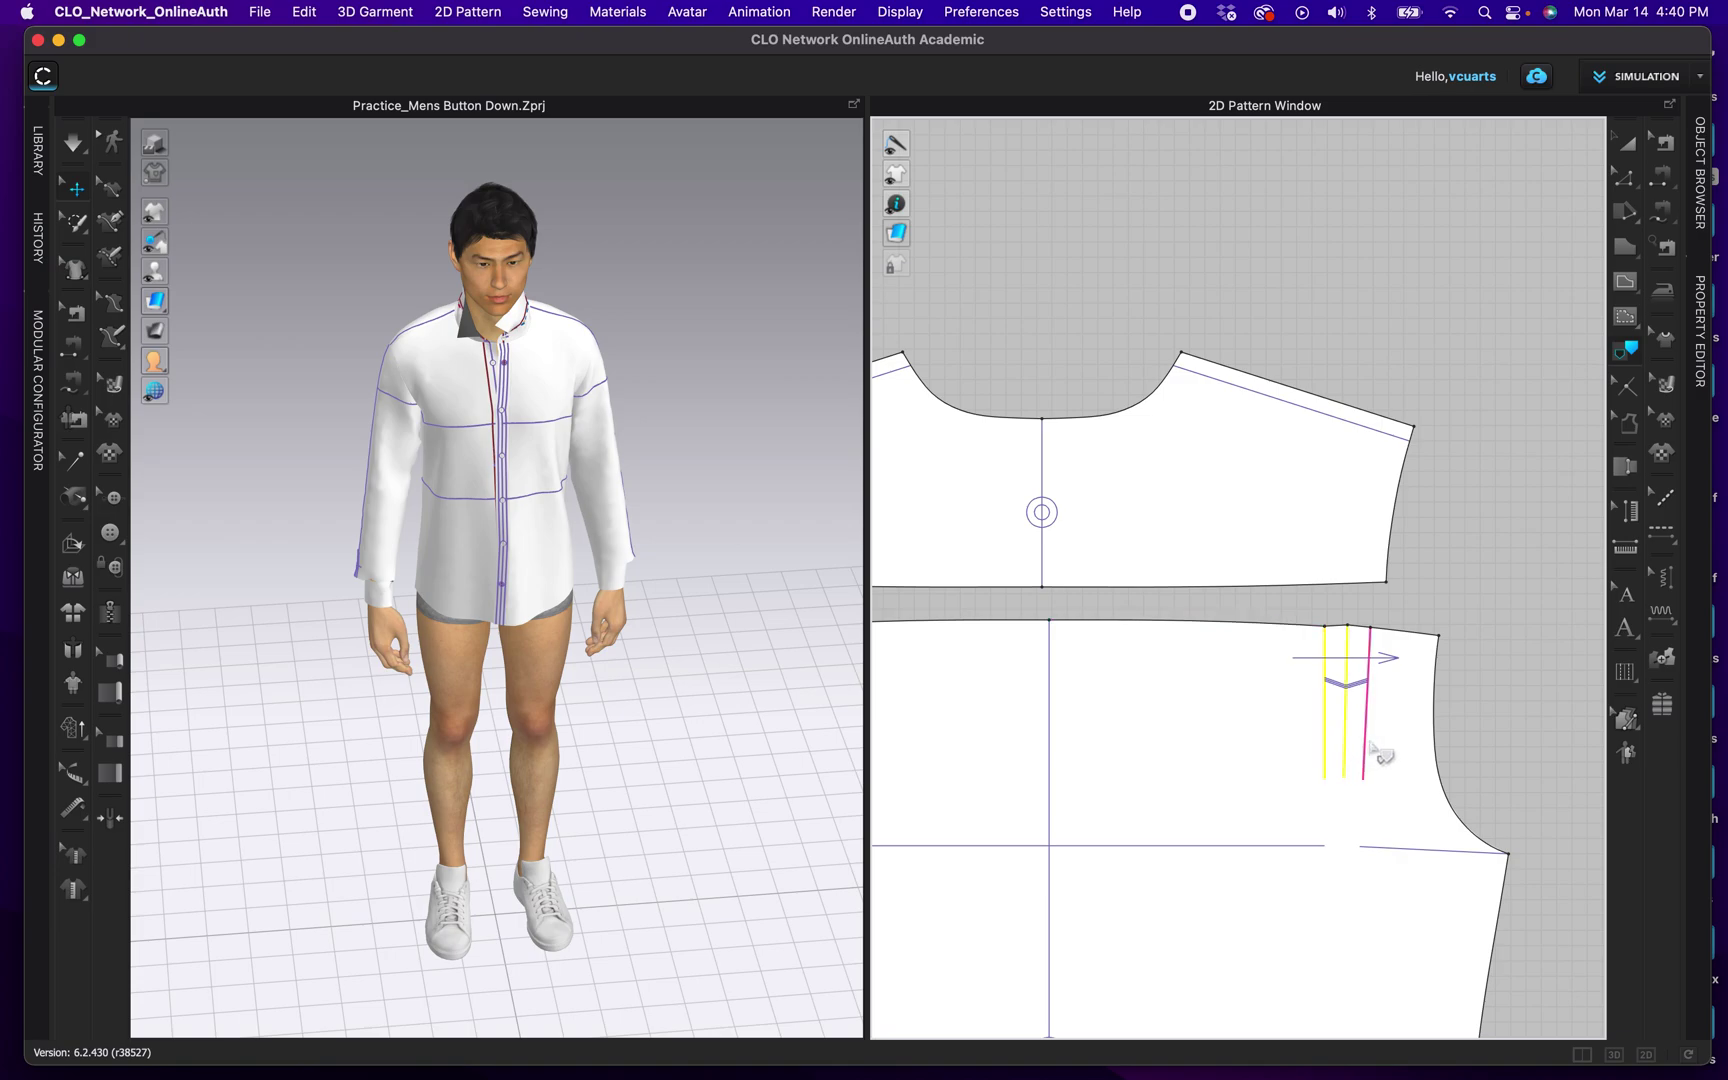
shift+click(1368, 746)
right_click(1367, 744)
click(1398, 798)
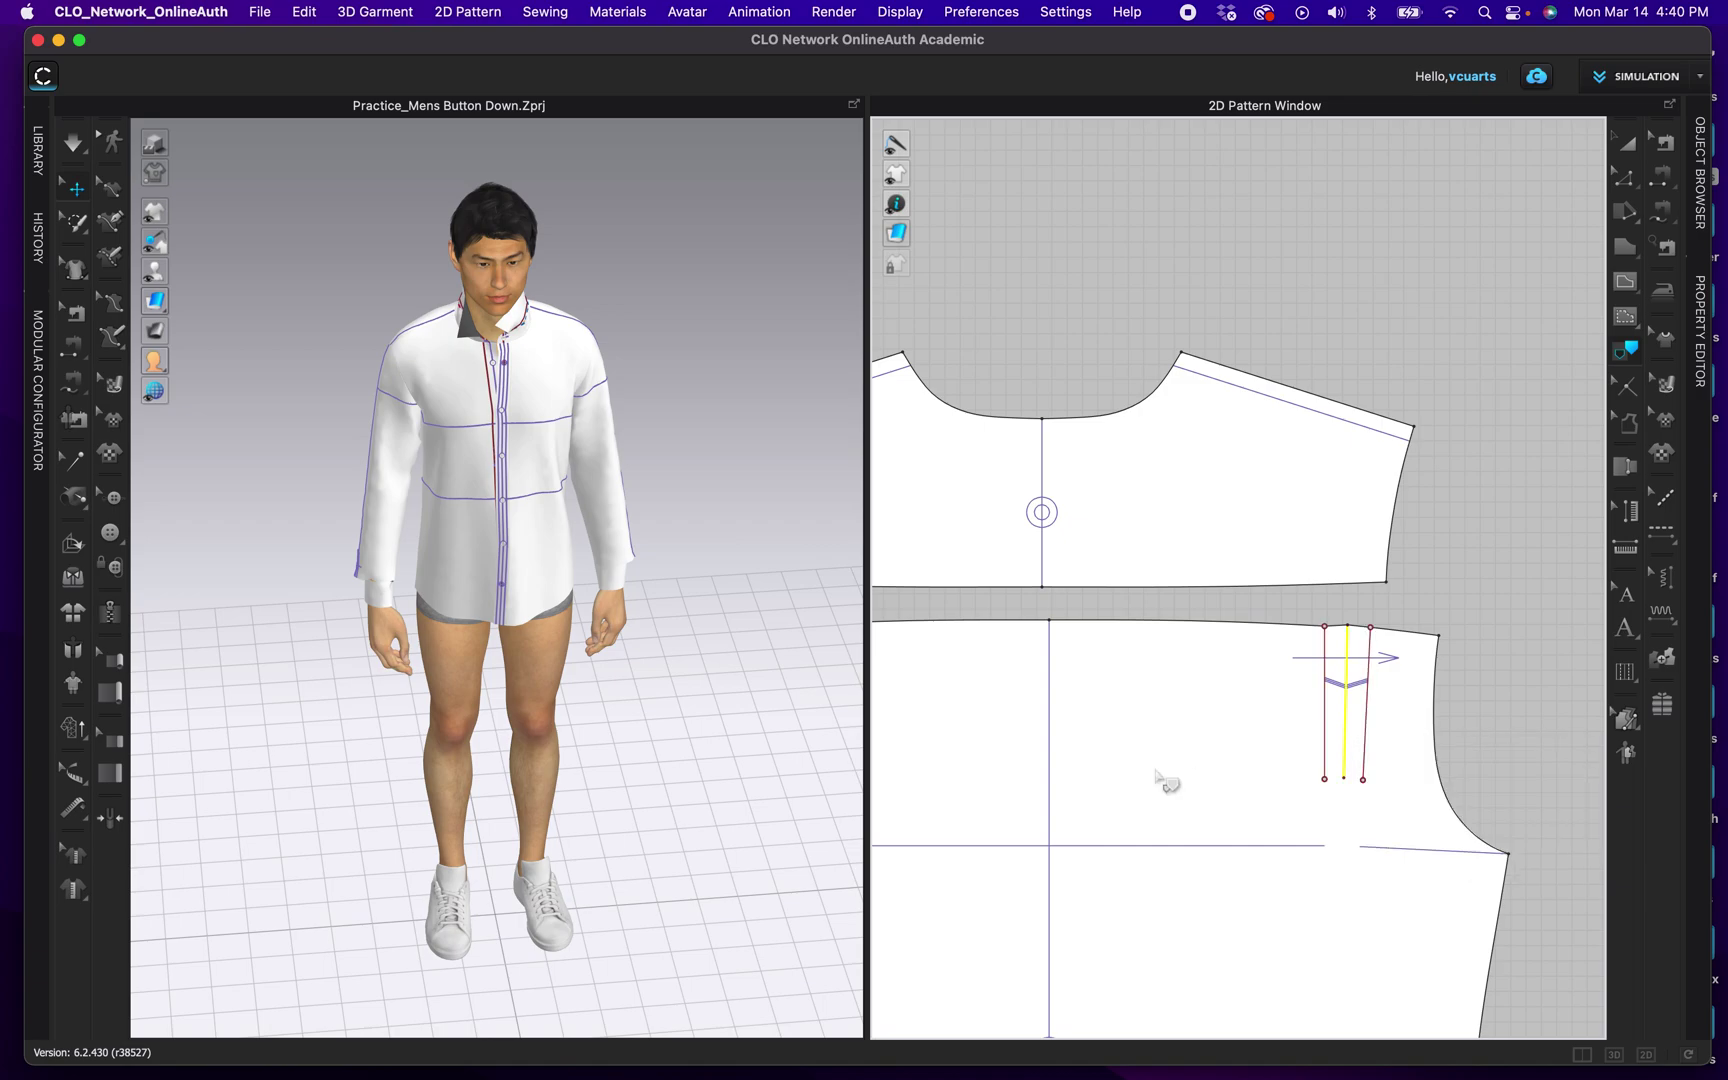
Step: Trace the three pleat lines at the sleeve hem, beside the placket, as internal lines
scroll(1222, 838, down, 2)
scroll(1222, 838, down, 3)
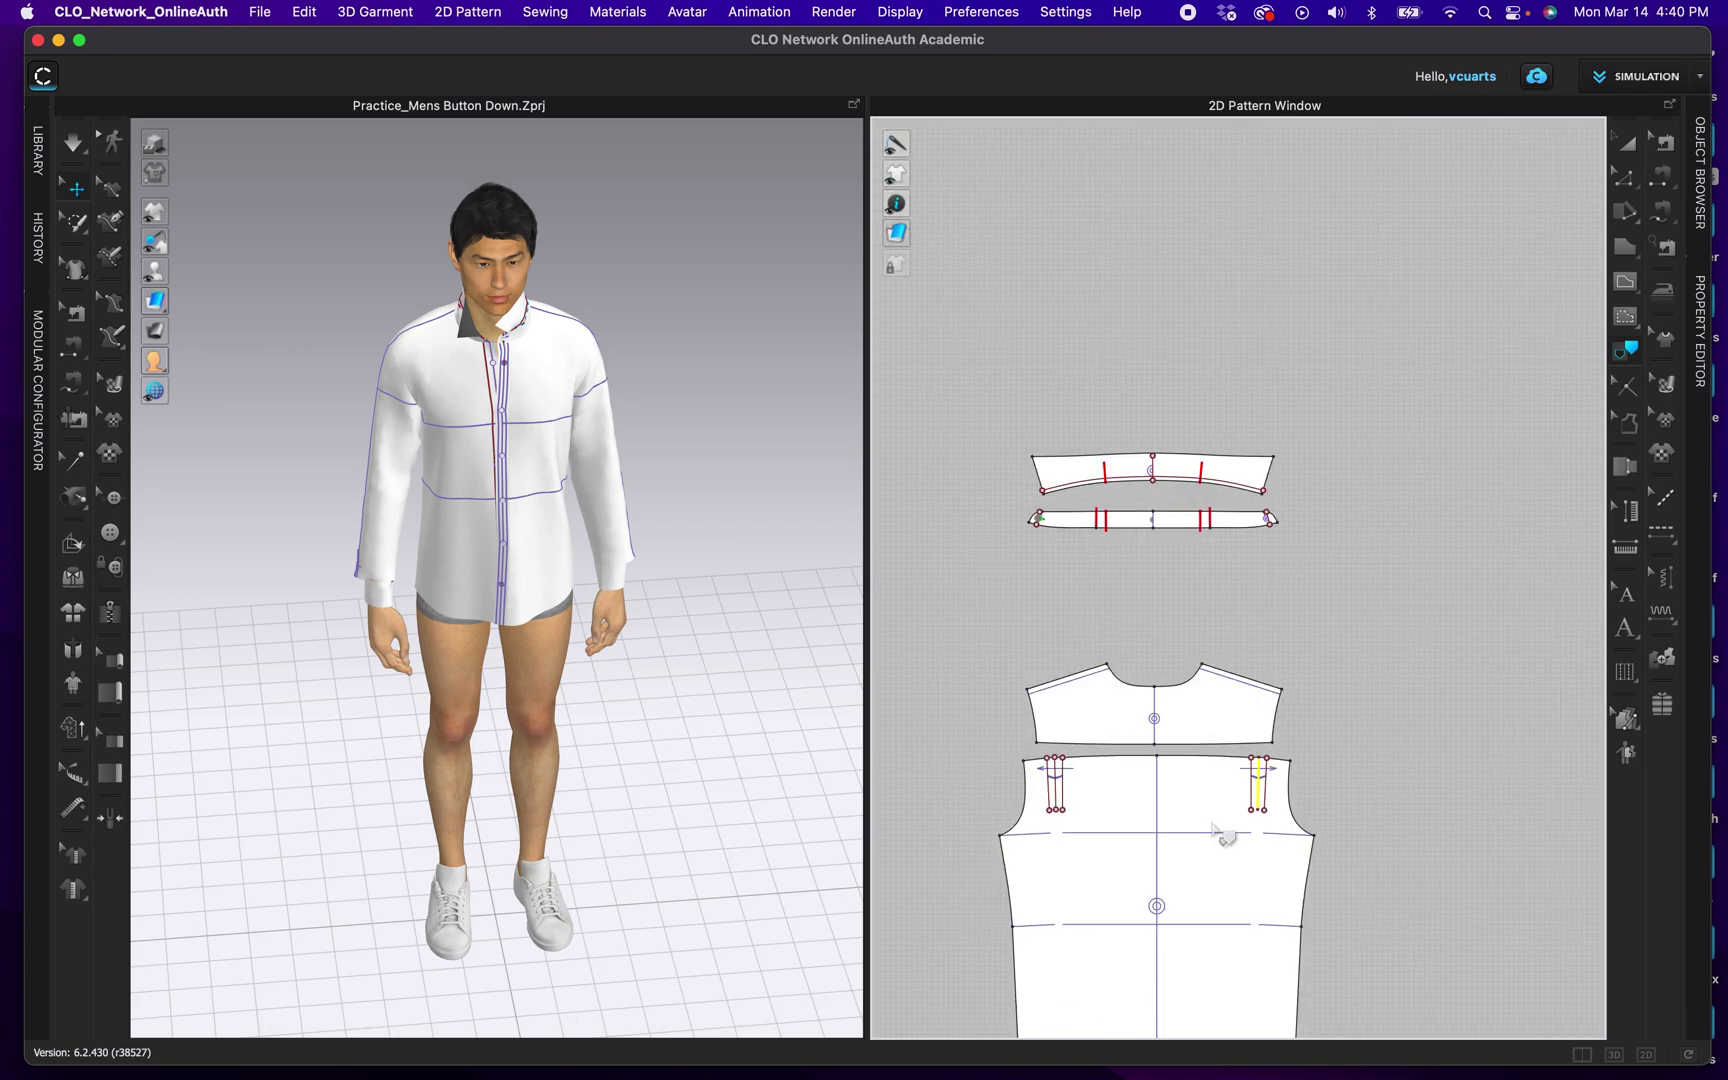
right_drag(965, 925, 1285, 418)
scroll(1285, 418, down, 5)
scroll(1285, 418, left, 3)
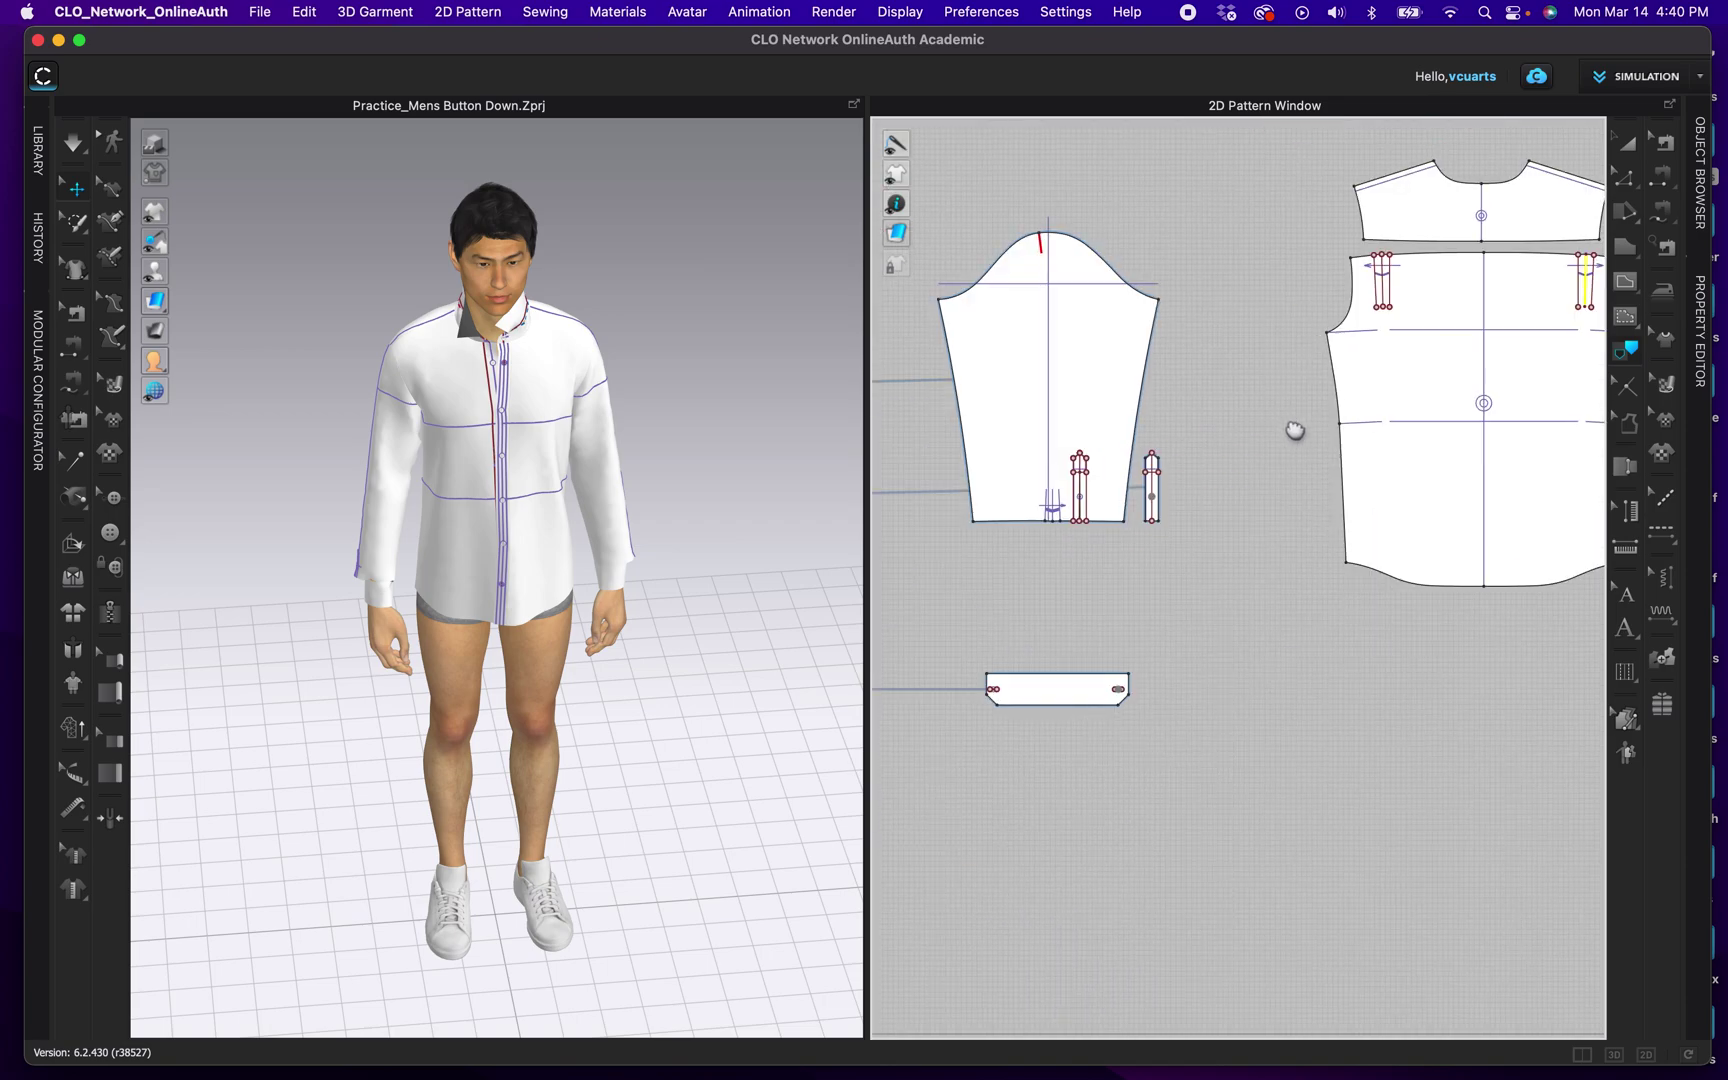
scroll(1078, 590, up, 5)
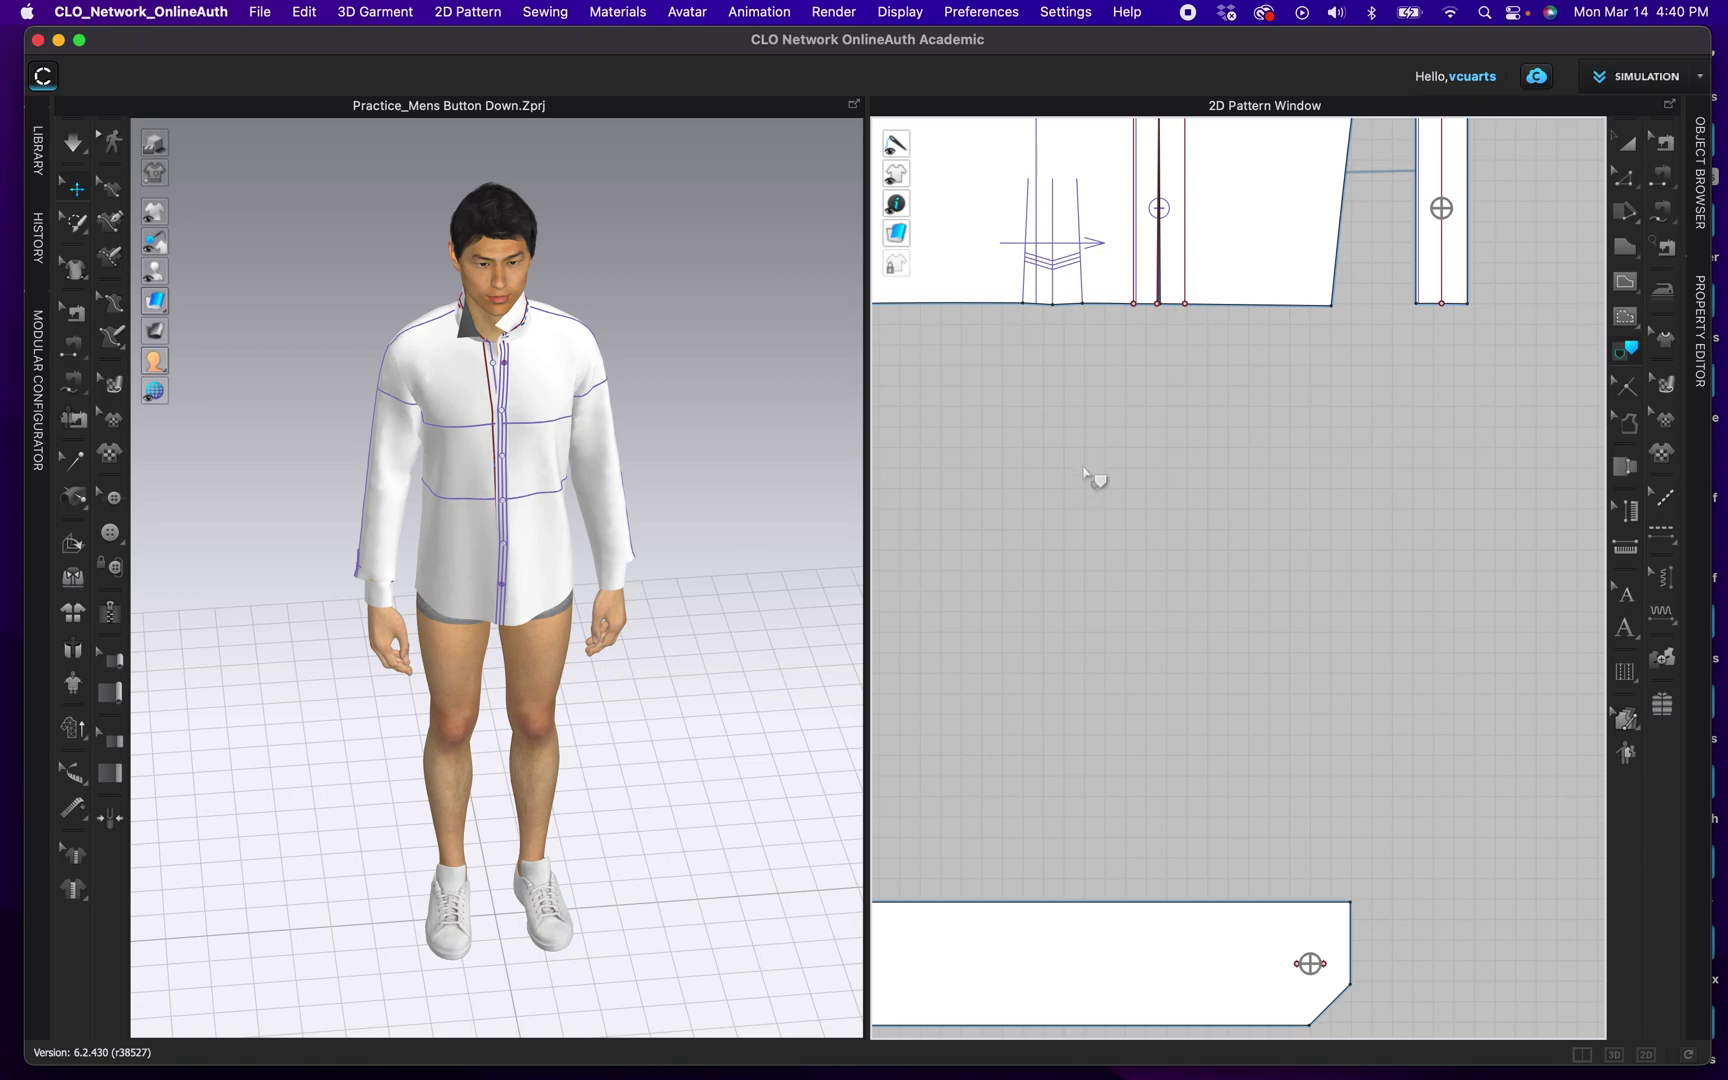
right_drag(1096, 491, 1142, 640)
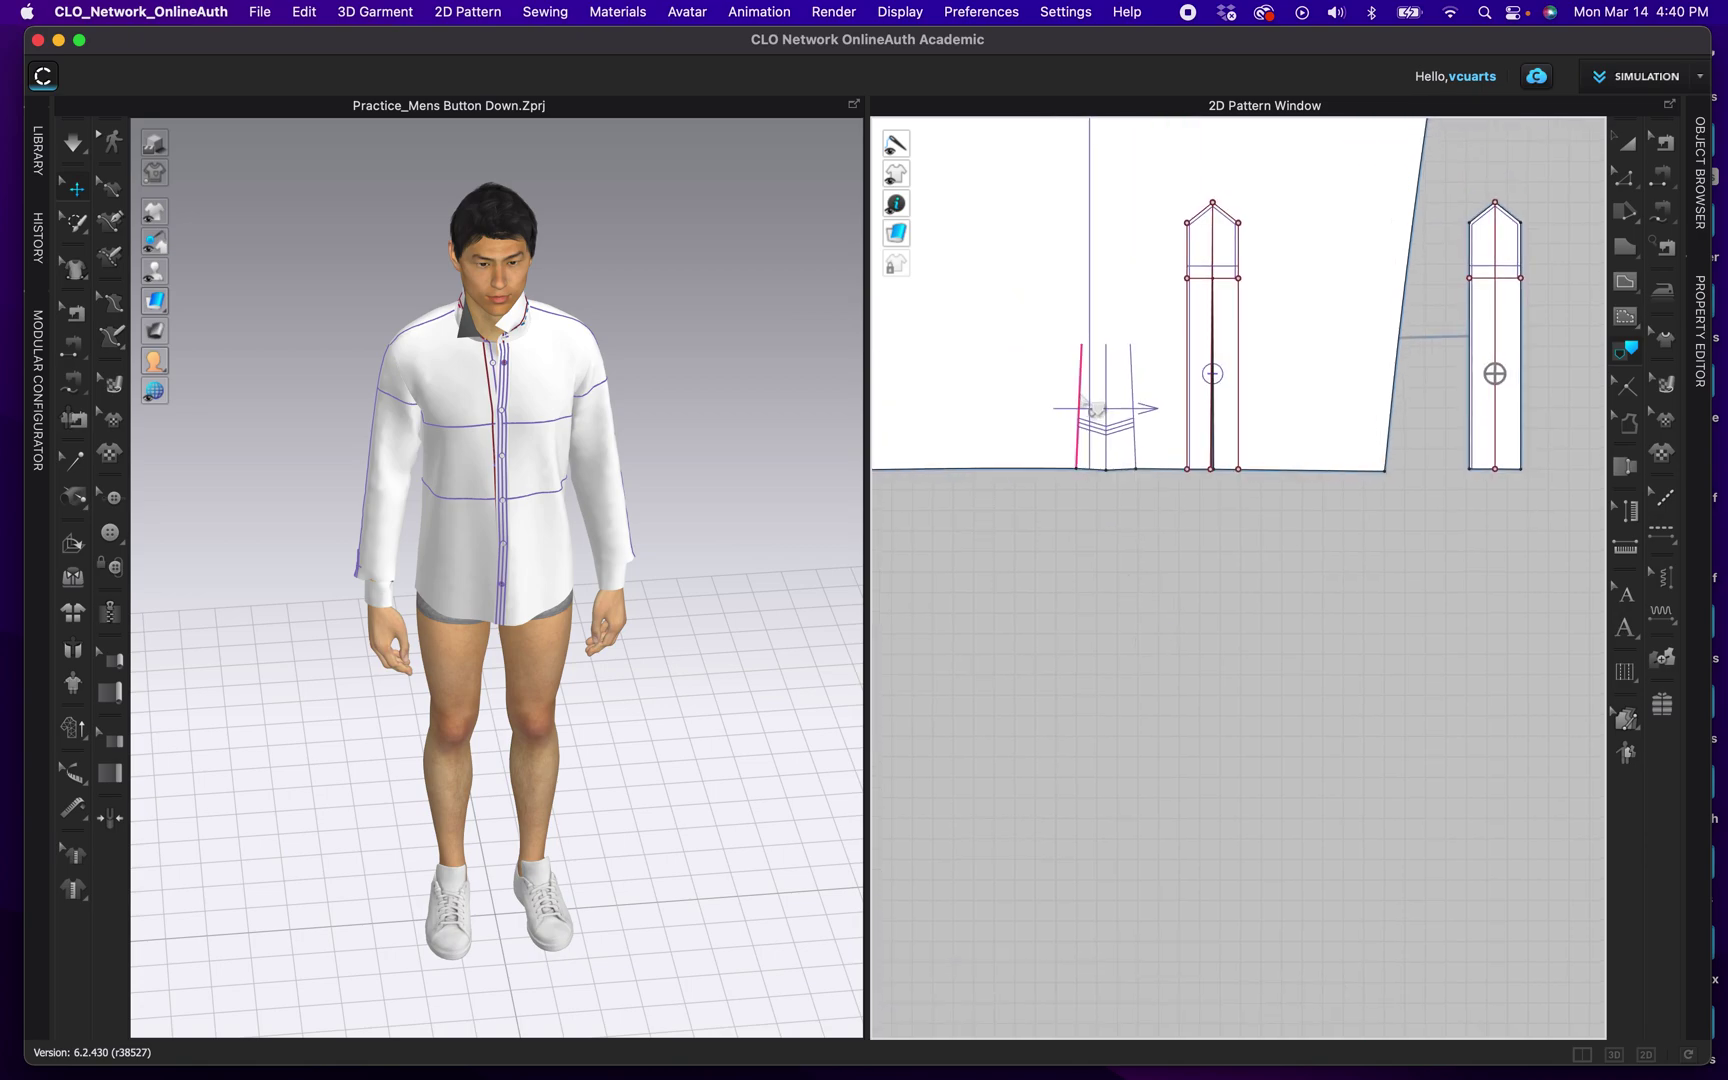
shift+click(1106, 402)
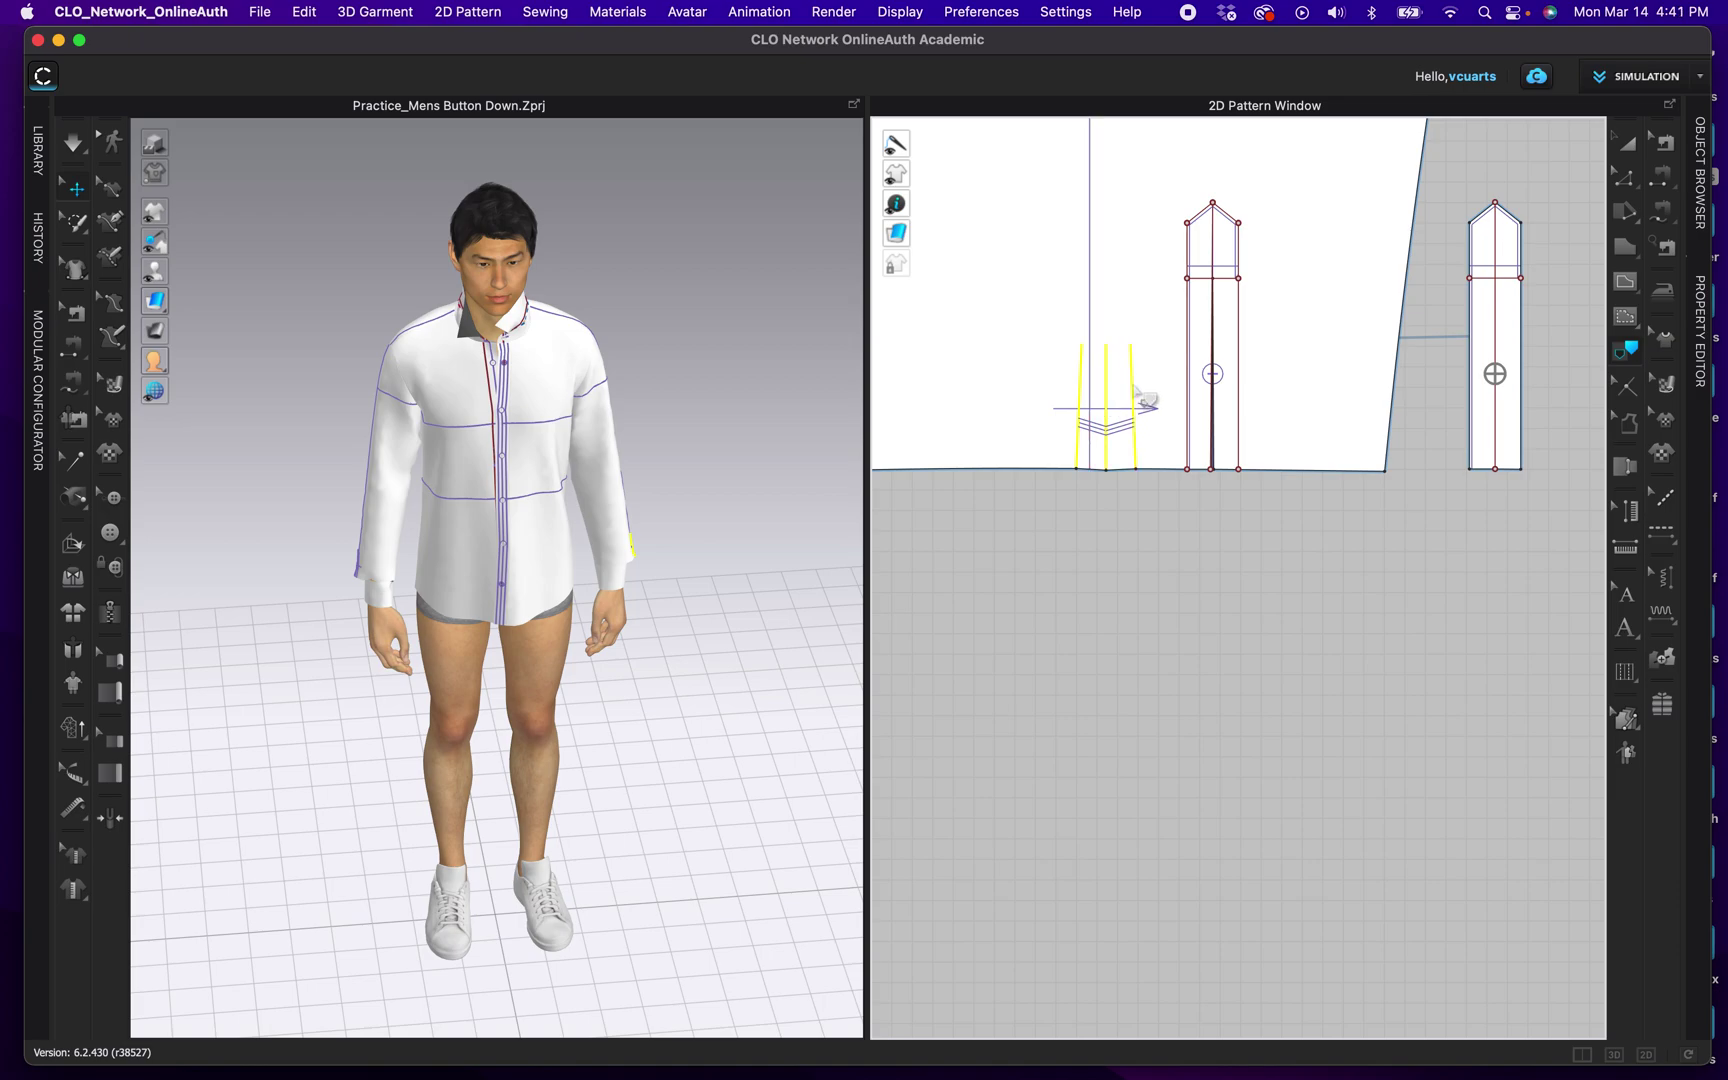
right_click(1135, 388)
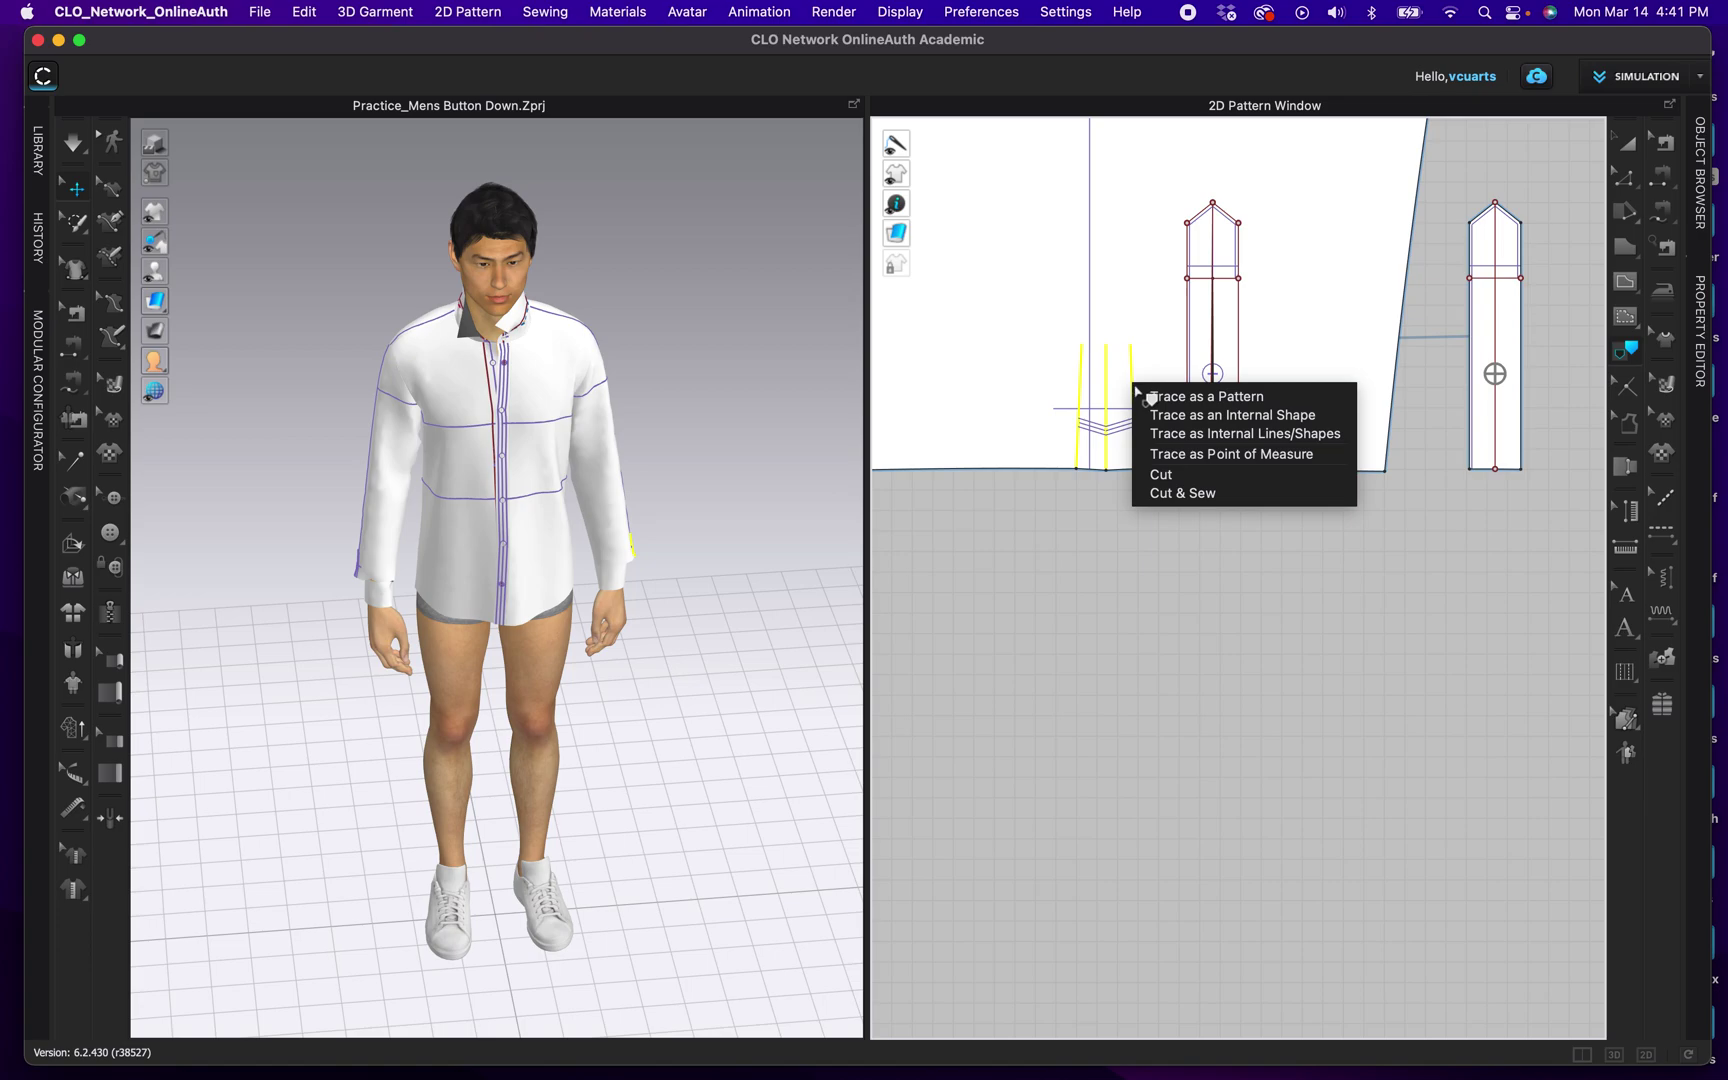
click(1186, 436)
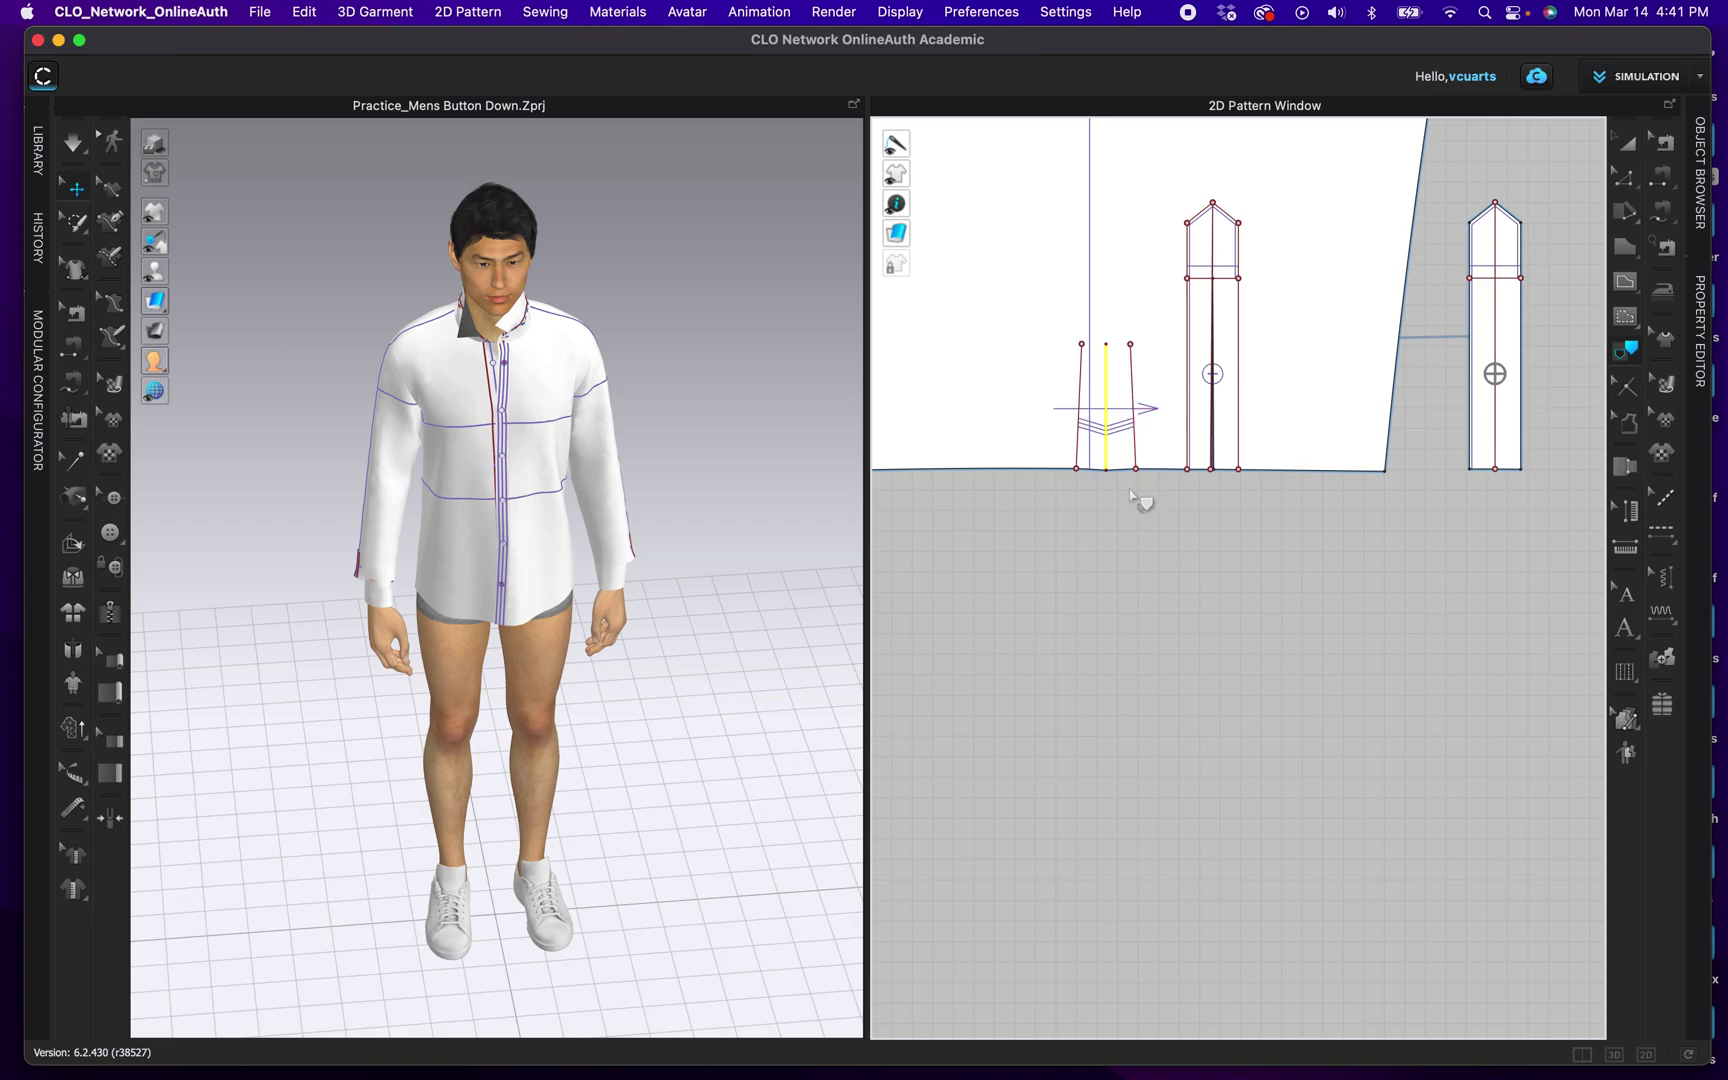
Step: Extend the upper collar's center internal line by moving its upper endpoint onto the collar's top edge
scroll(1131, 492, down, 2)
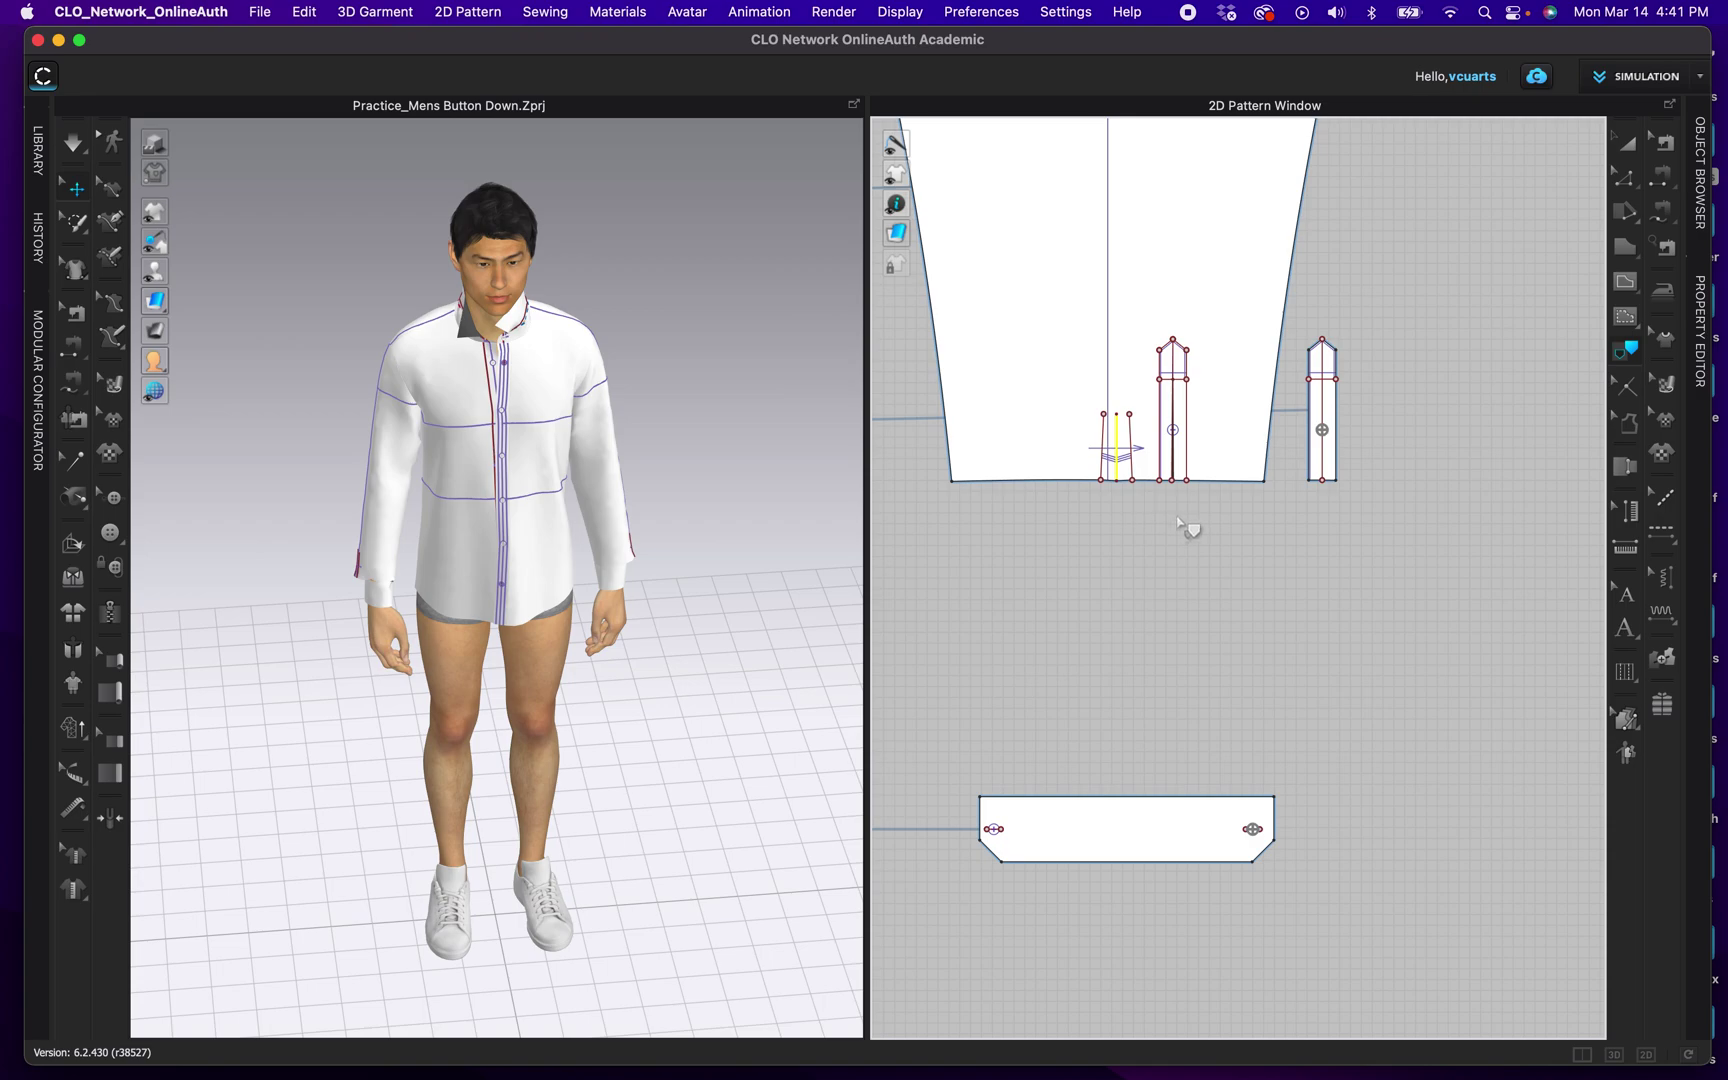
scroll(1179, 522, down, 3)
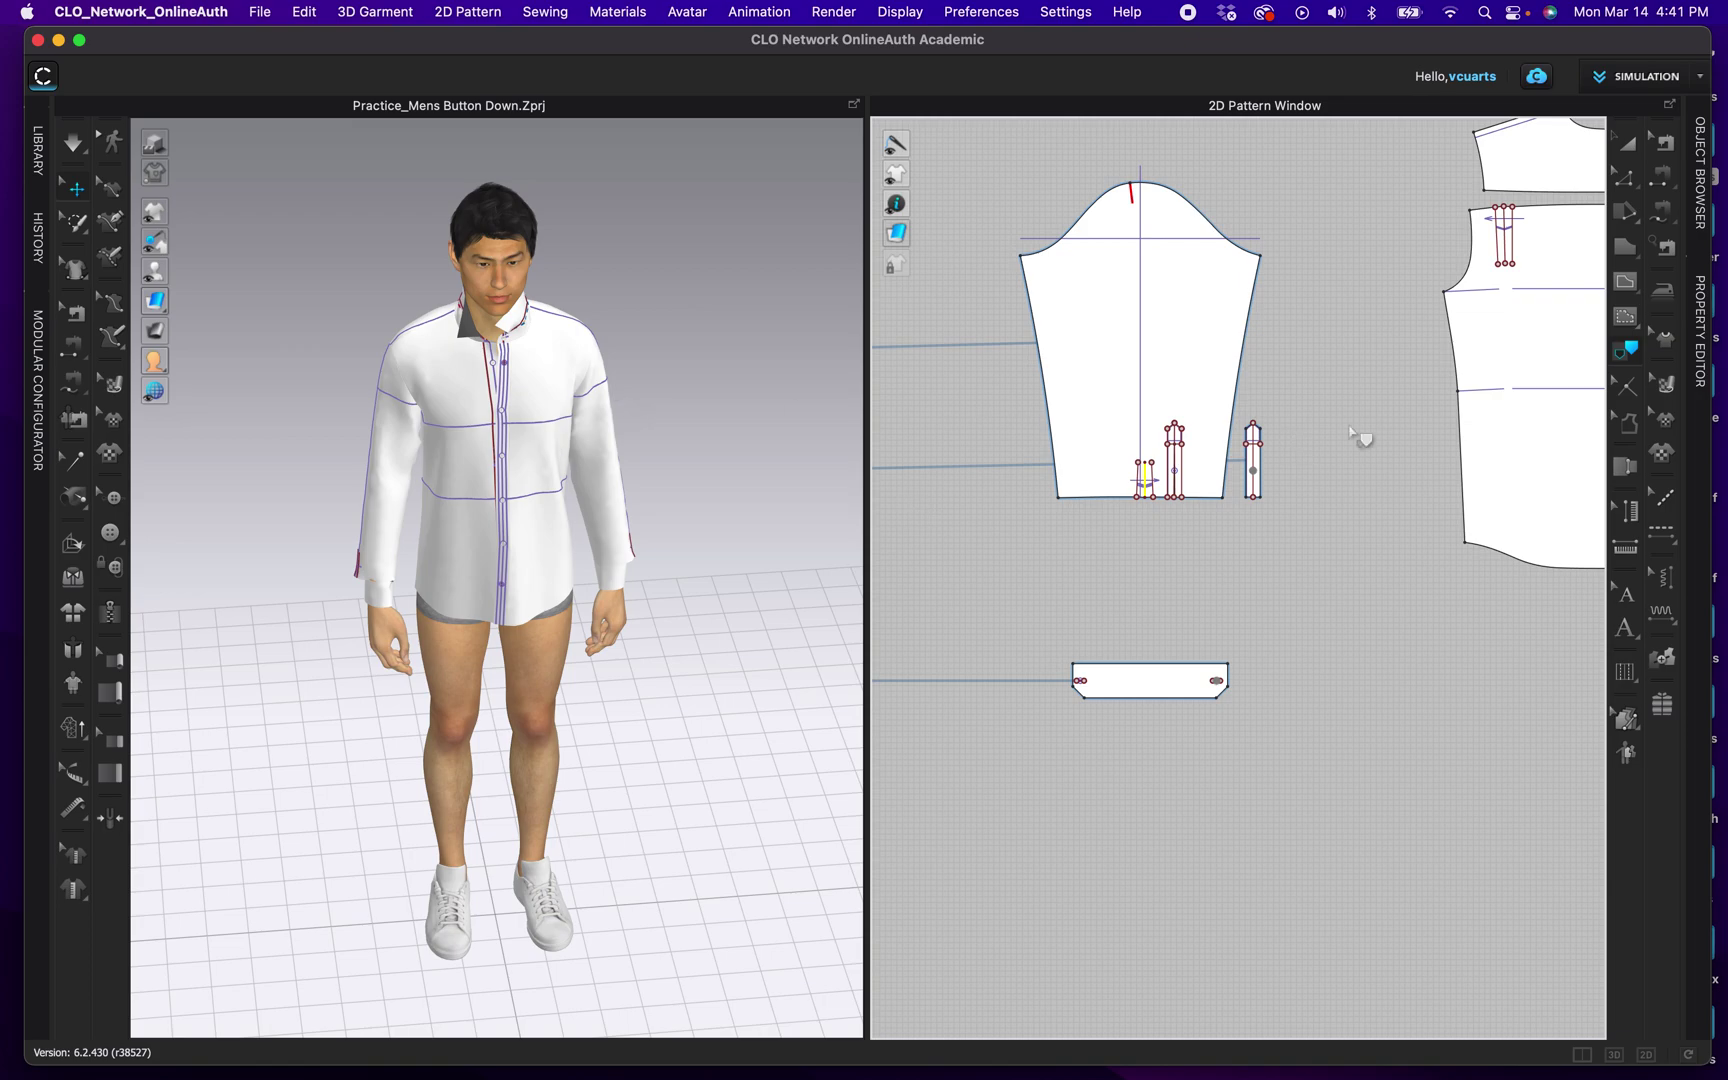
scroll(1330, 430, down, 3)
middle_drag(1346, 362, 1223, 702)
scroll(1406, 501, up, 3)
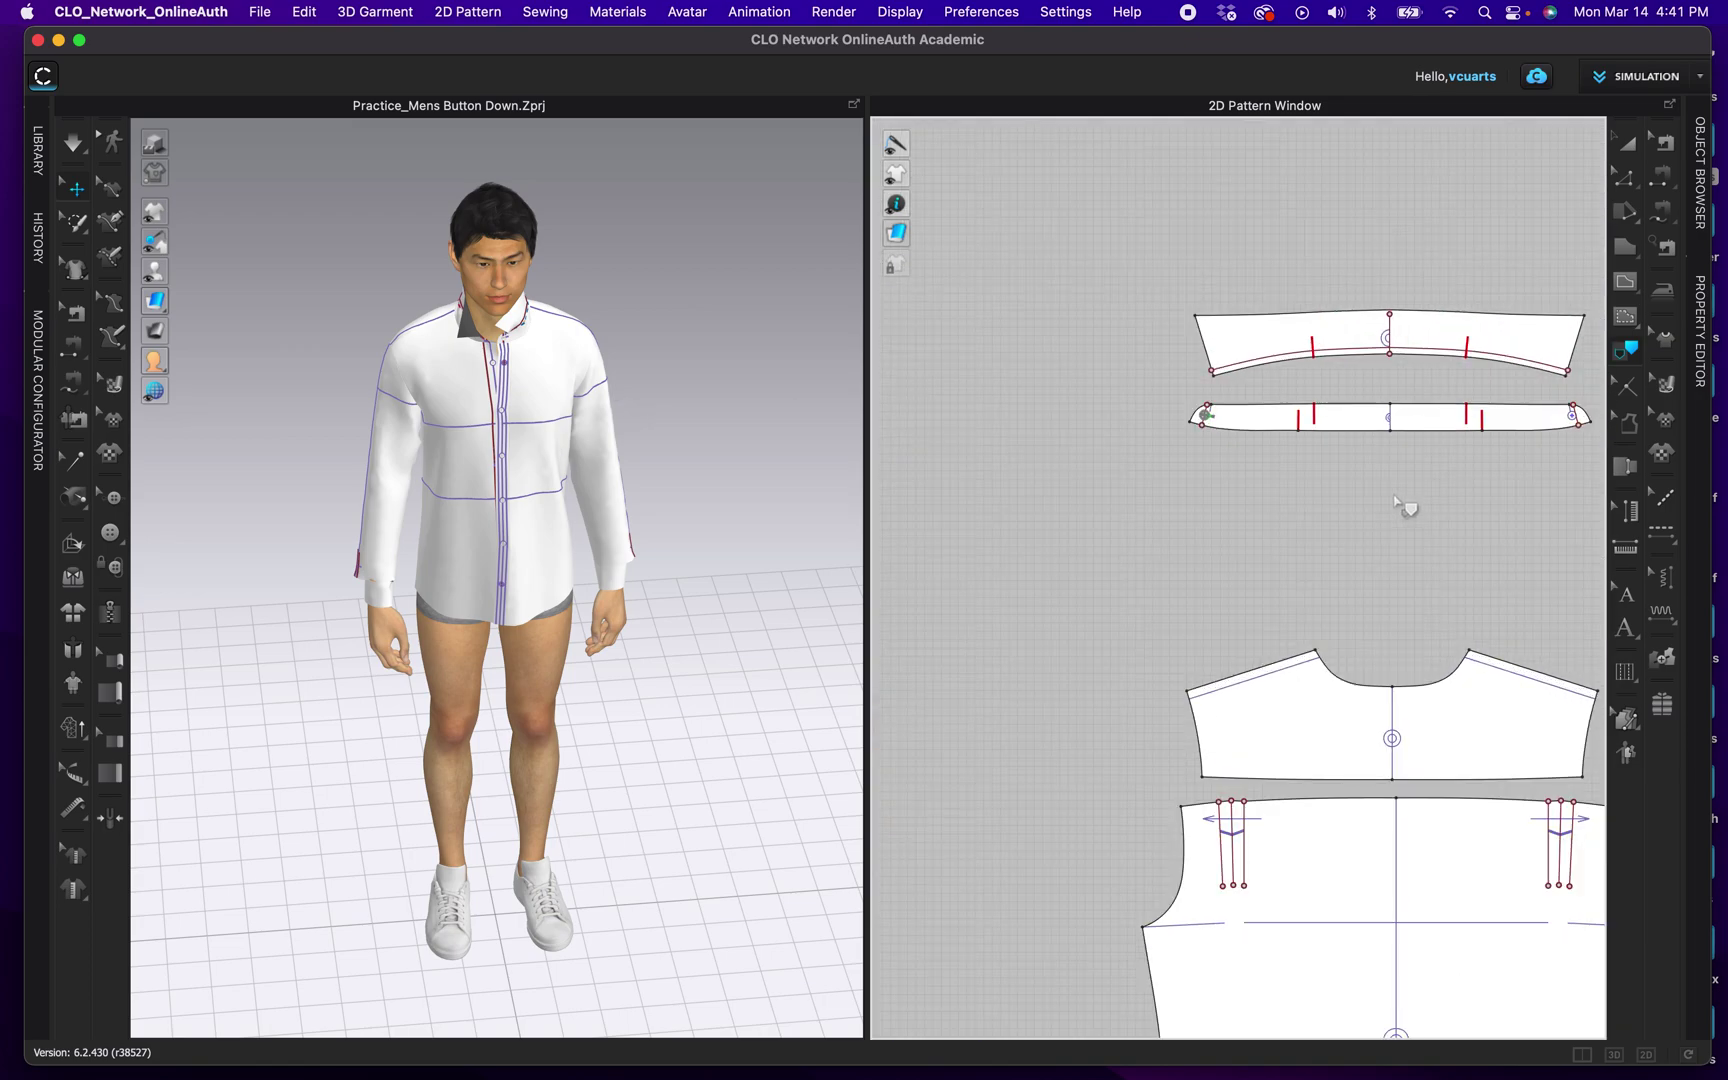
middle_drag(1452, 472, 1277, 567)
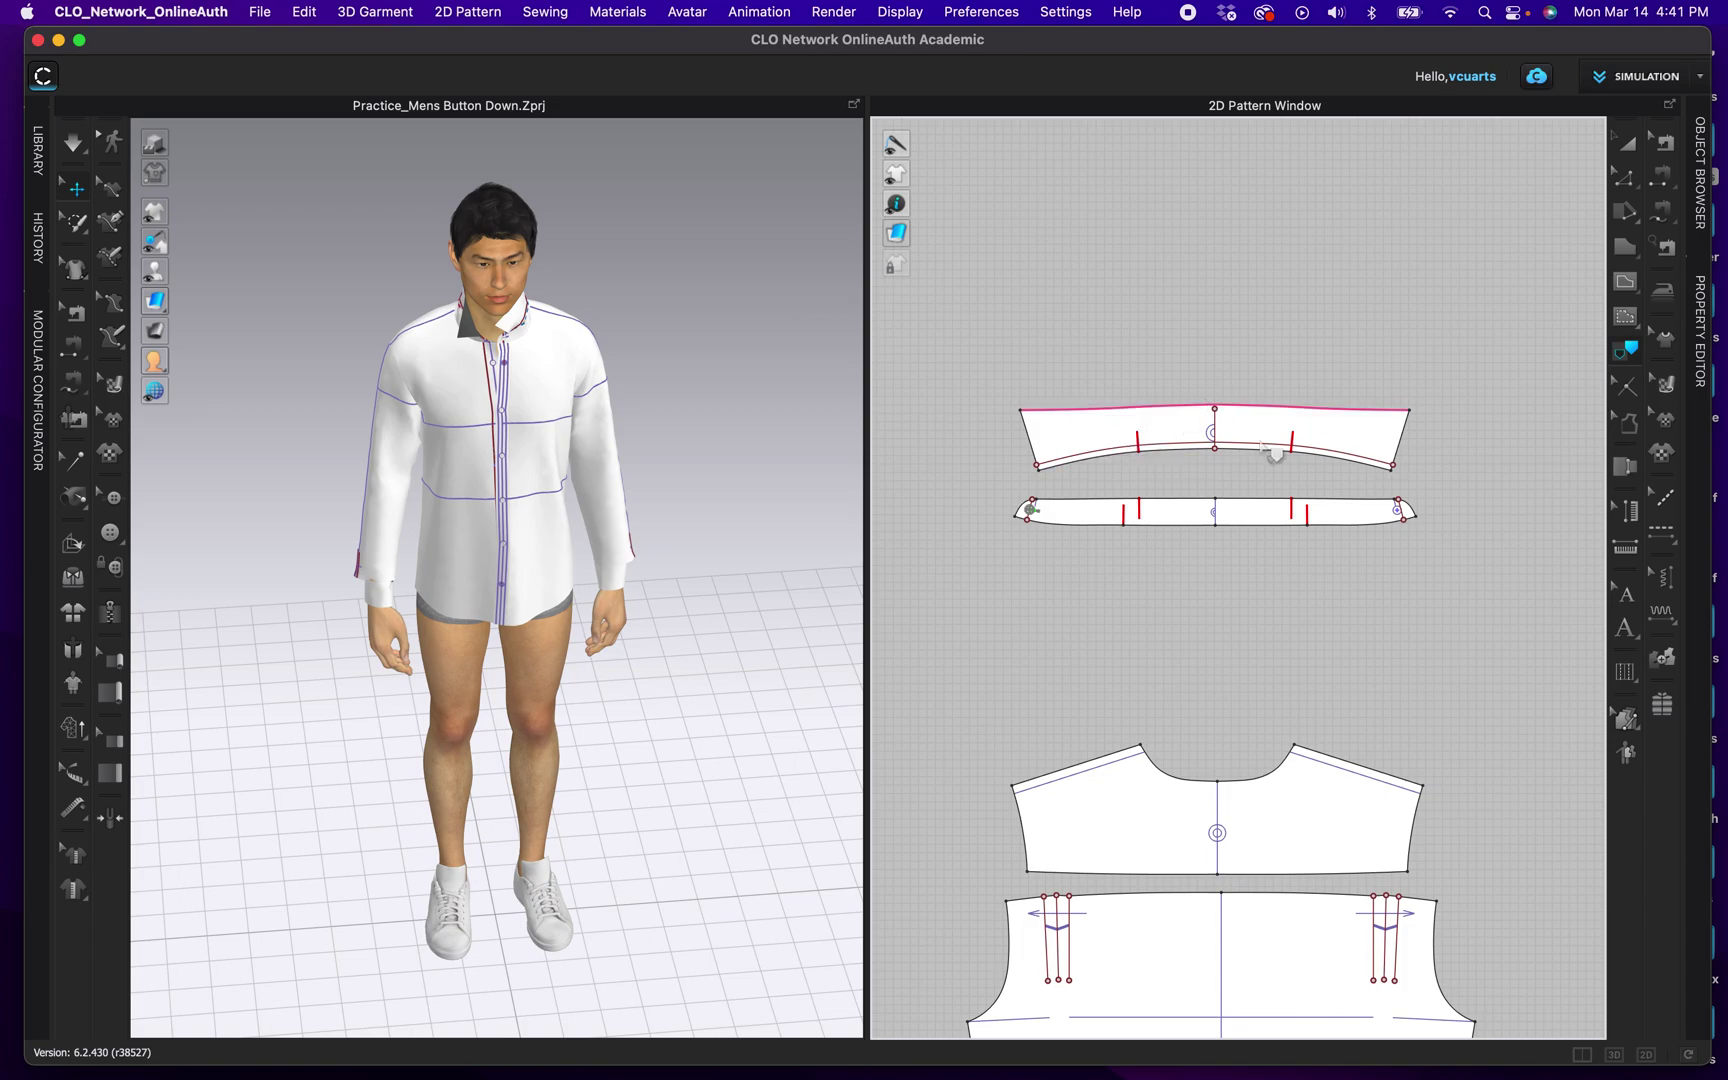
scroll(1250, 462, up, 2)
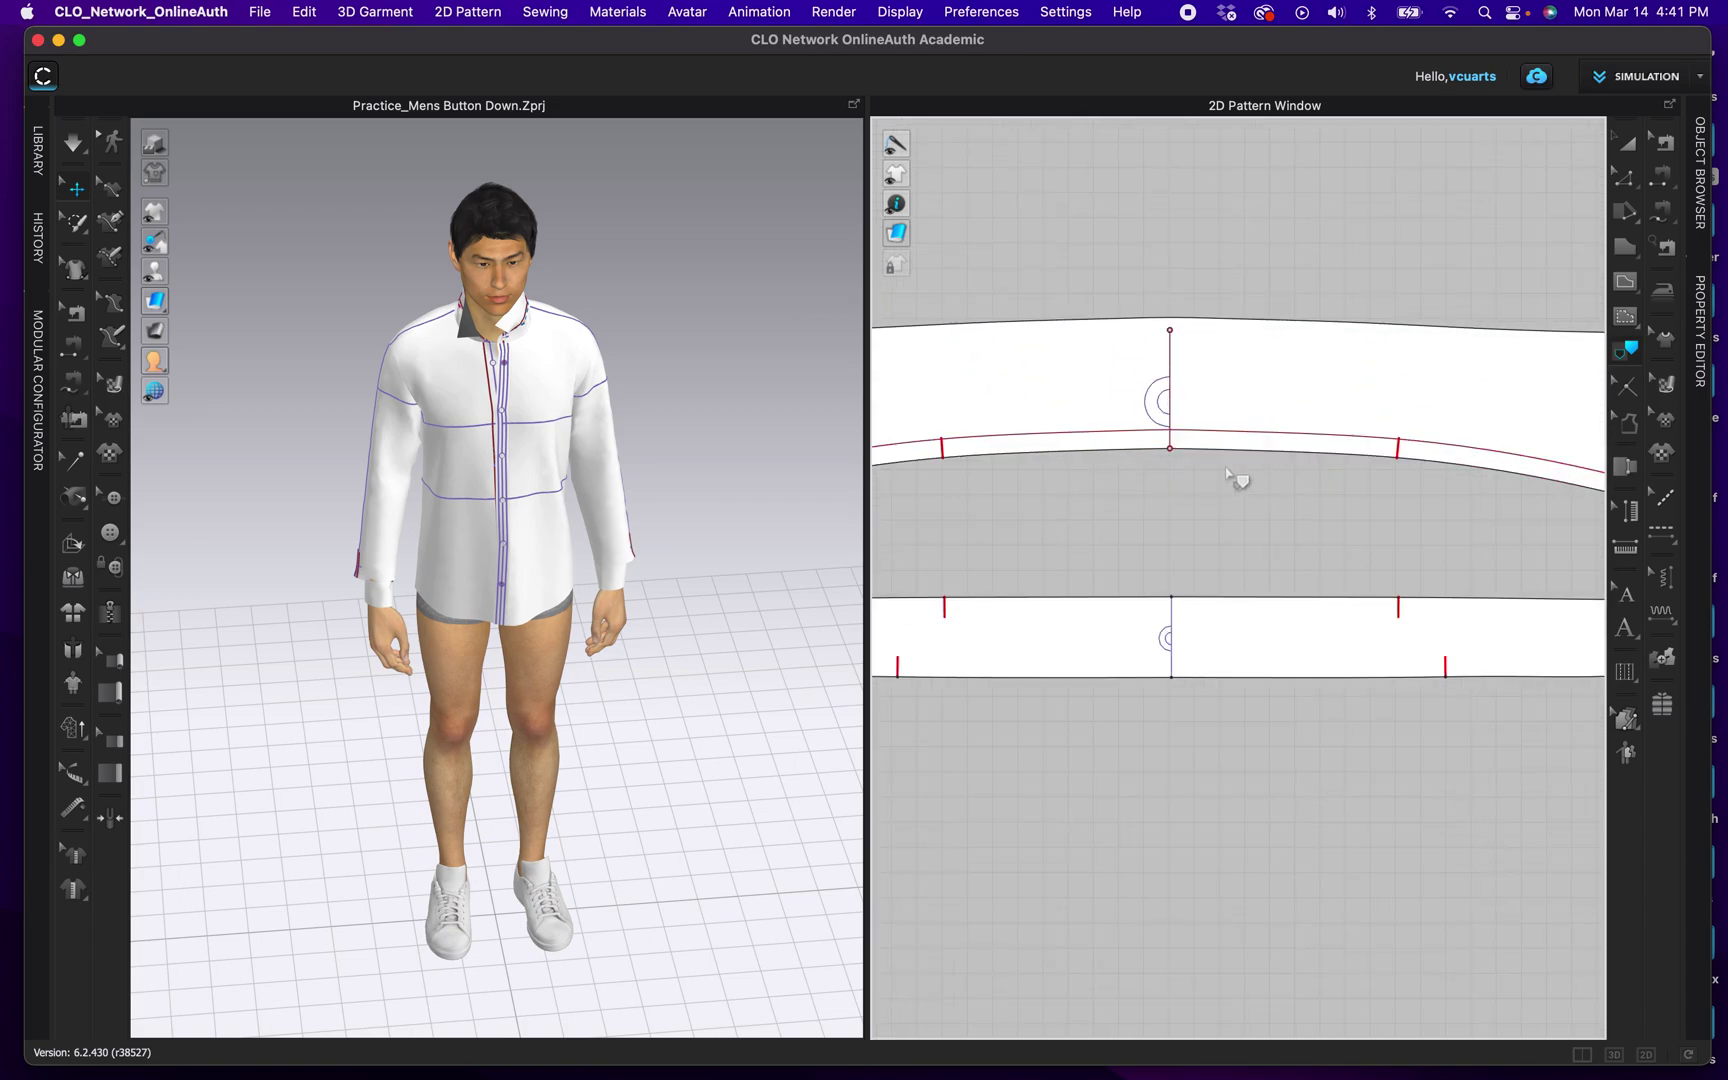
scroll(1242, 480, up, 1)
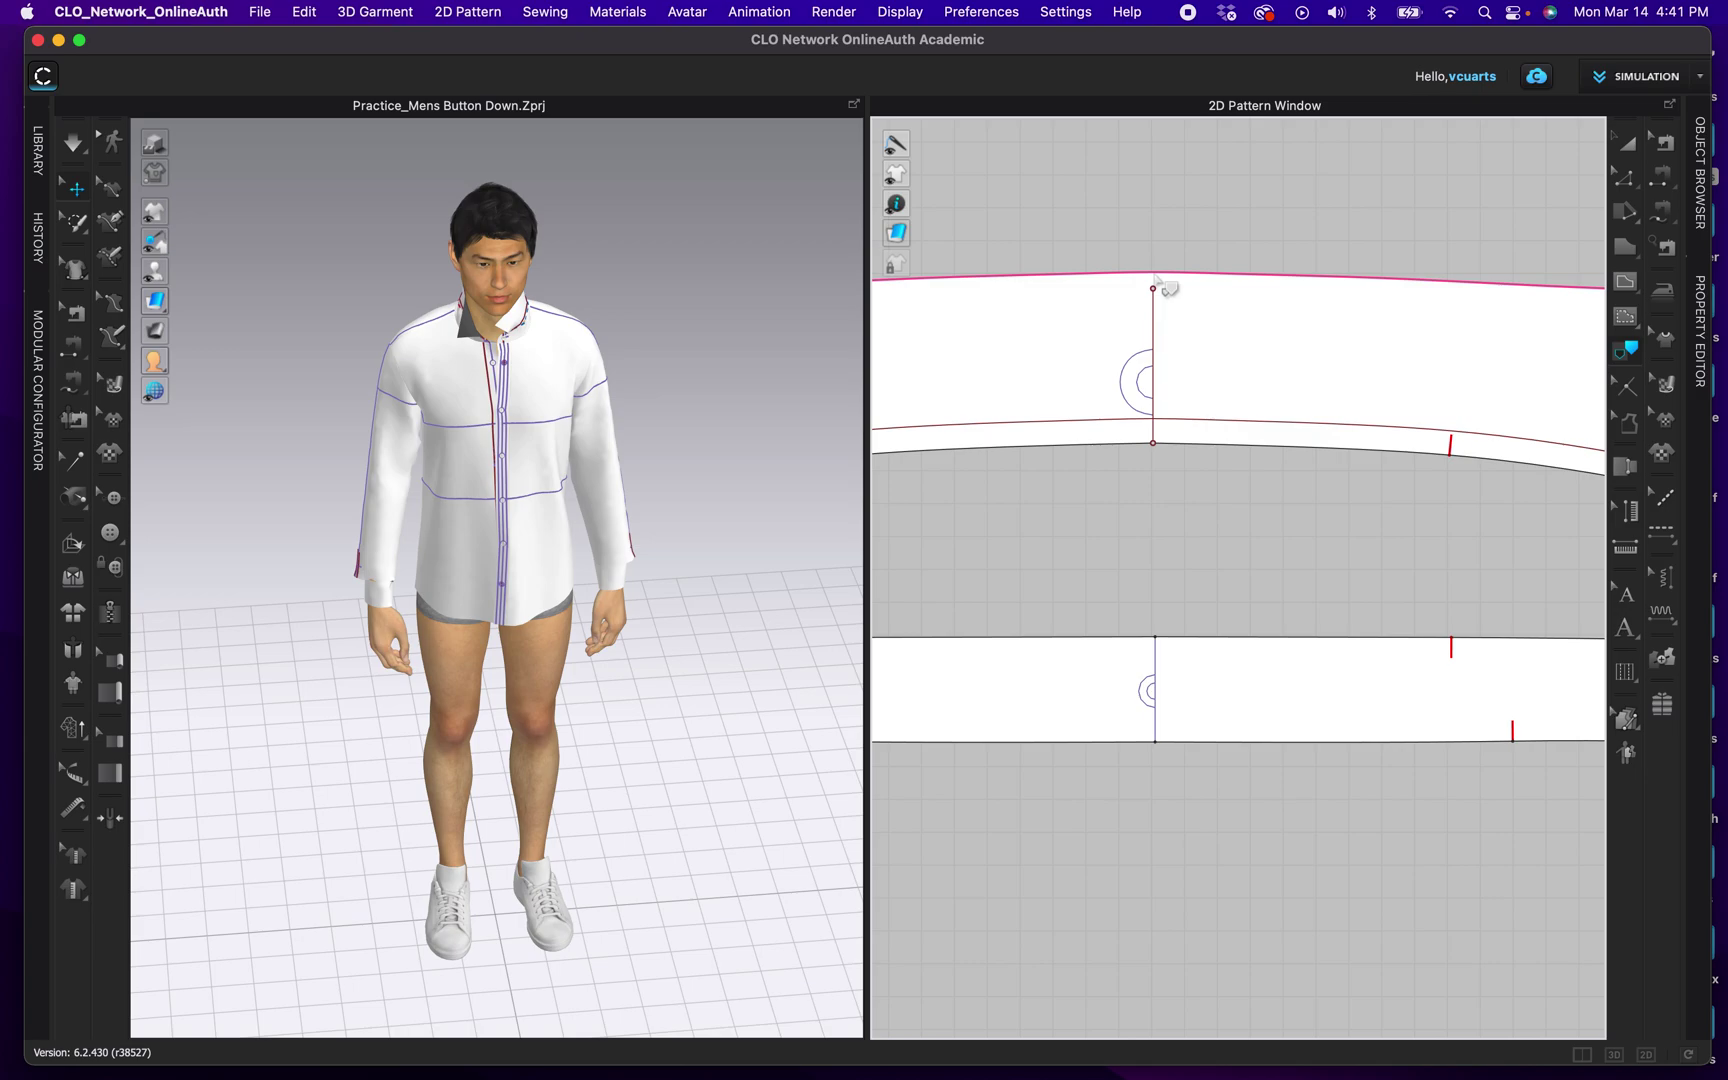
click(1628, 148)
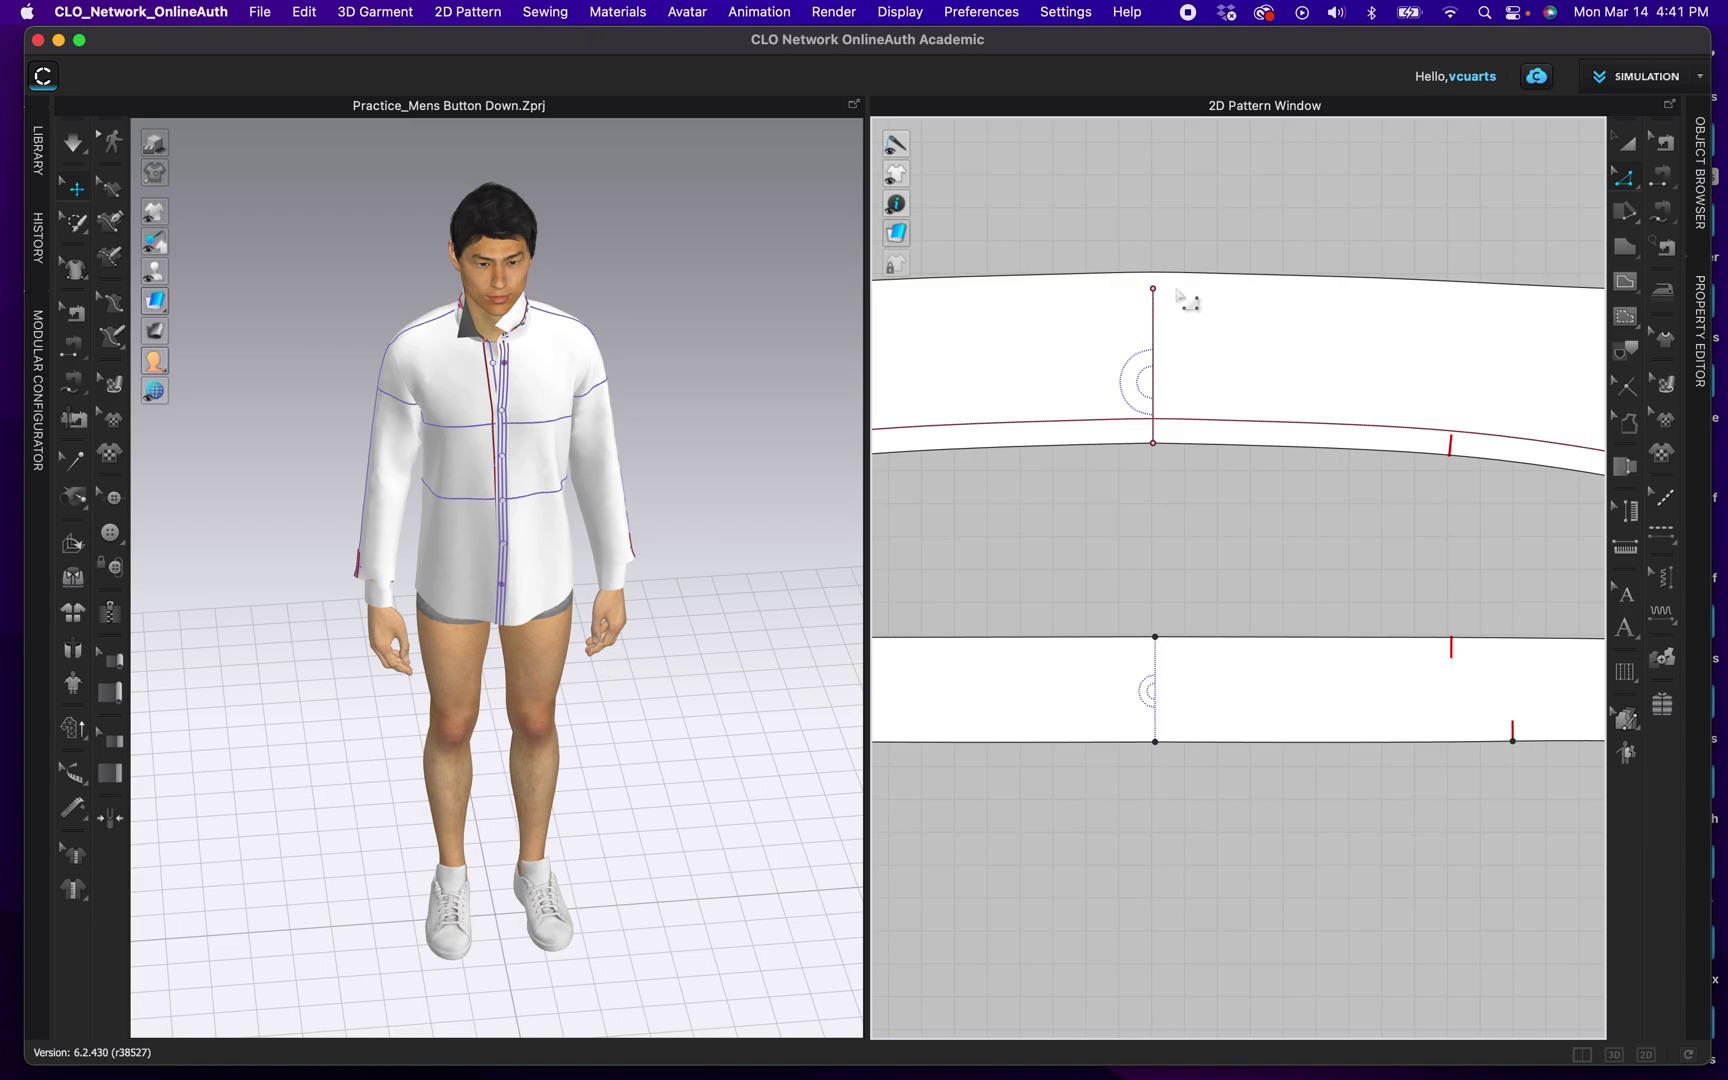
click(1622, 190)
click(1155, 290)
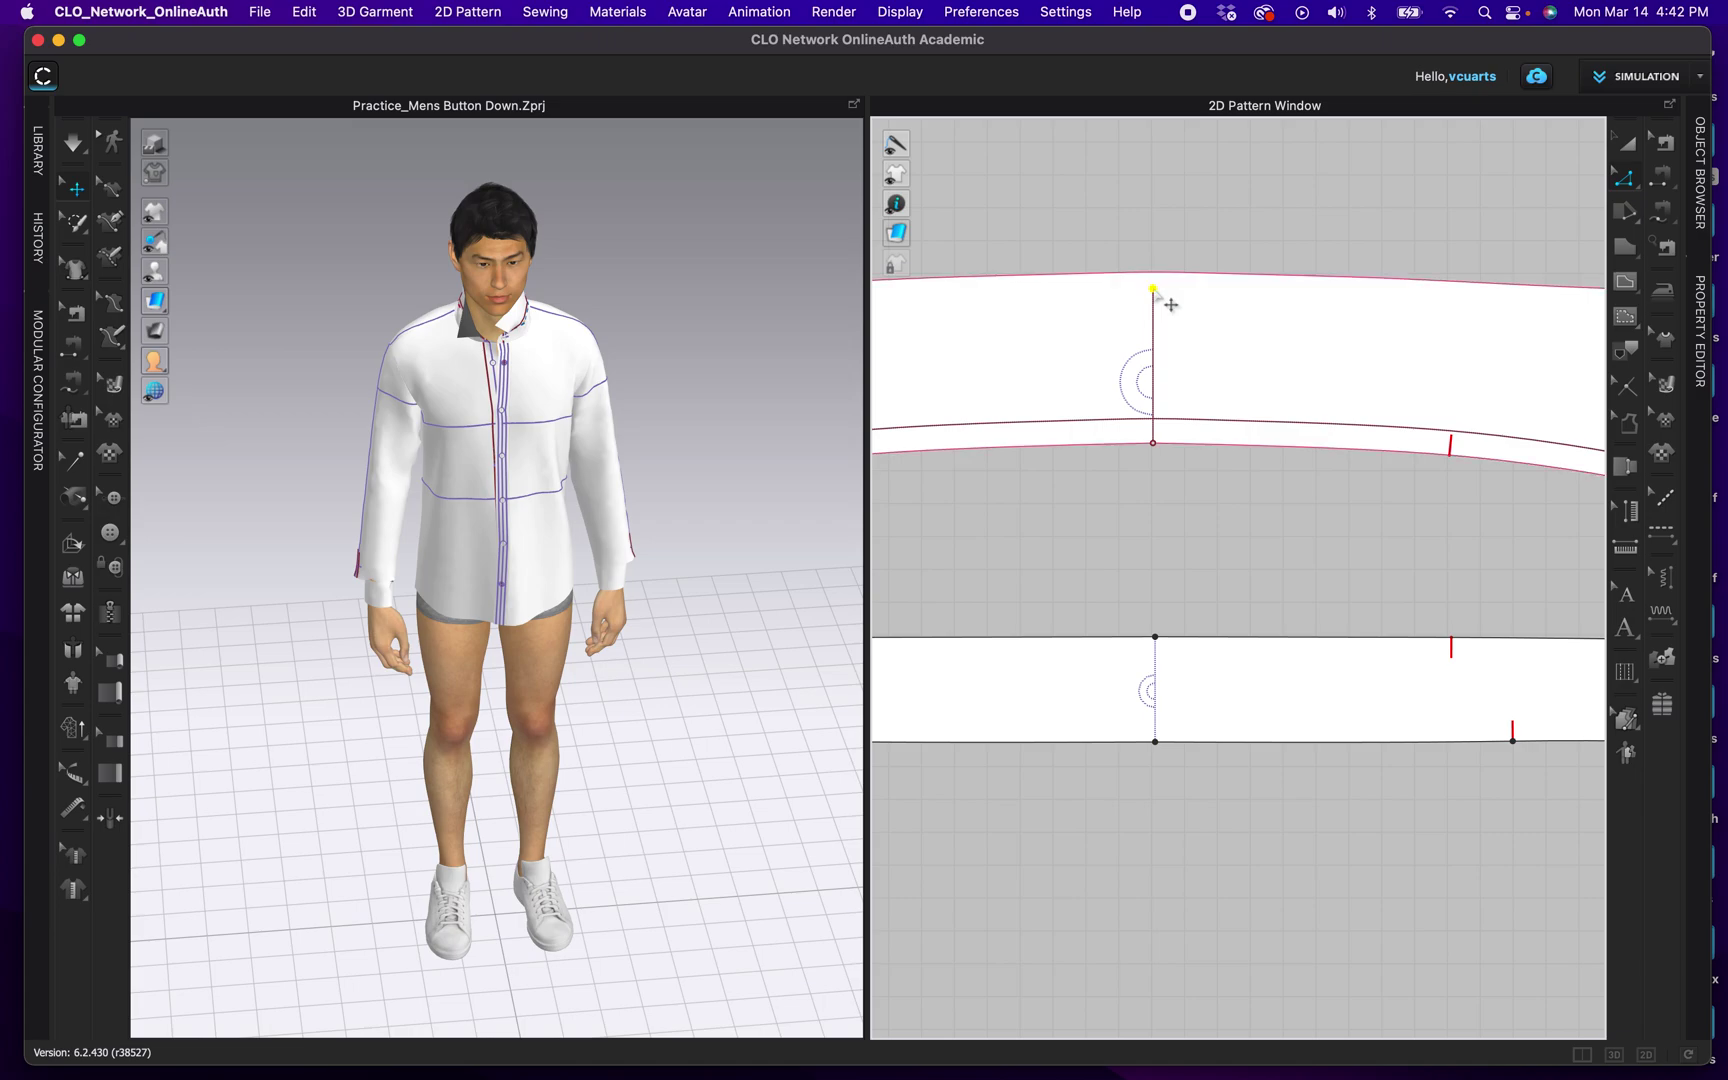
drag(1156, 291, 1170, 293)
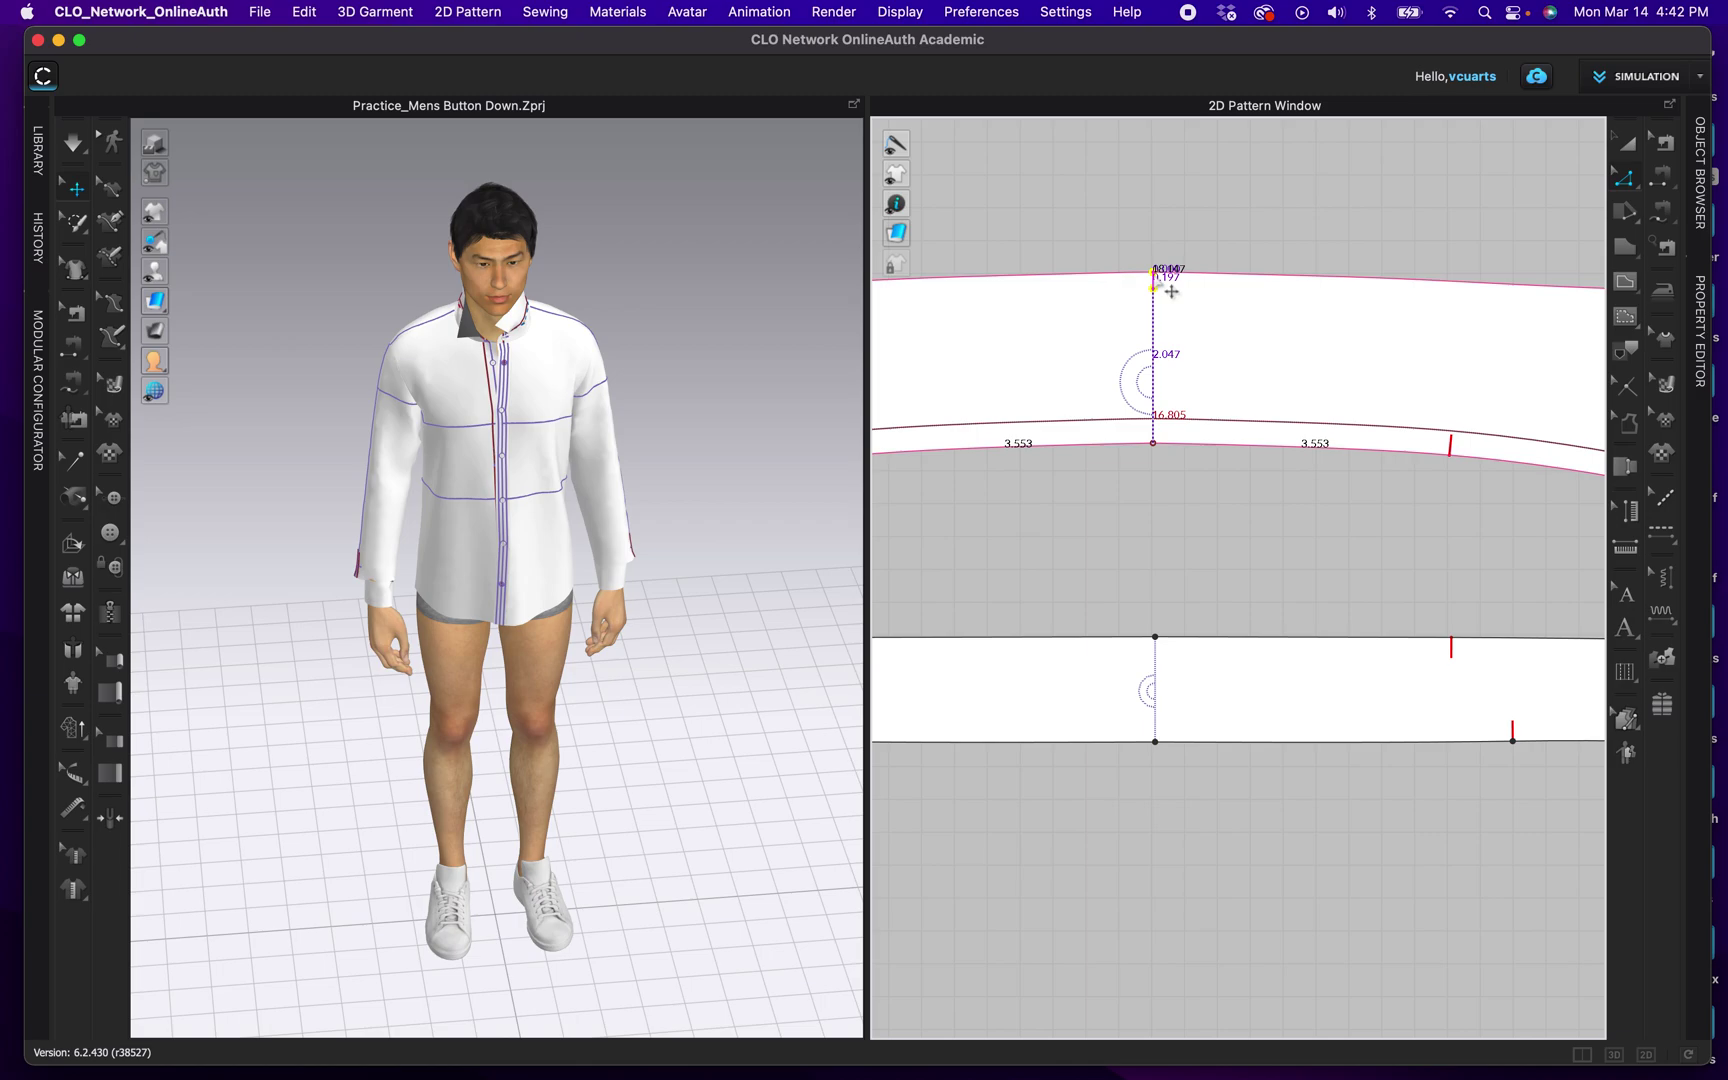
drag(1171, 291, 1171, 291)
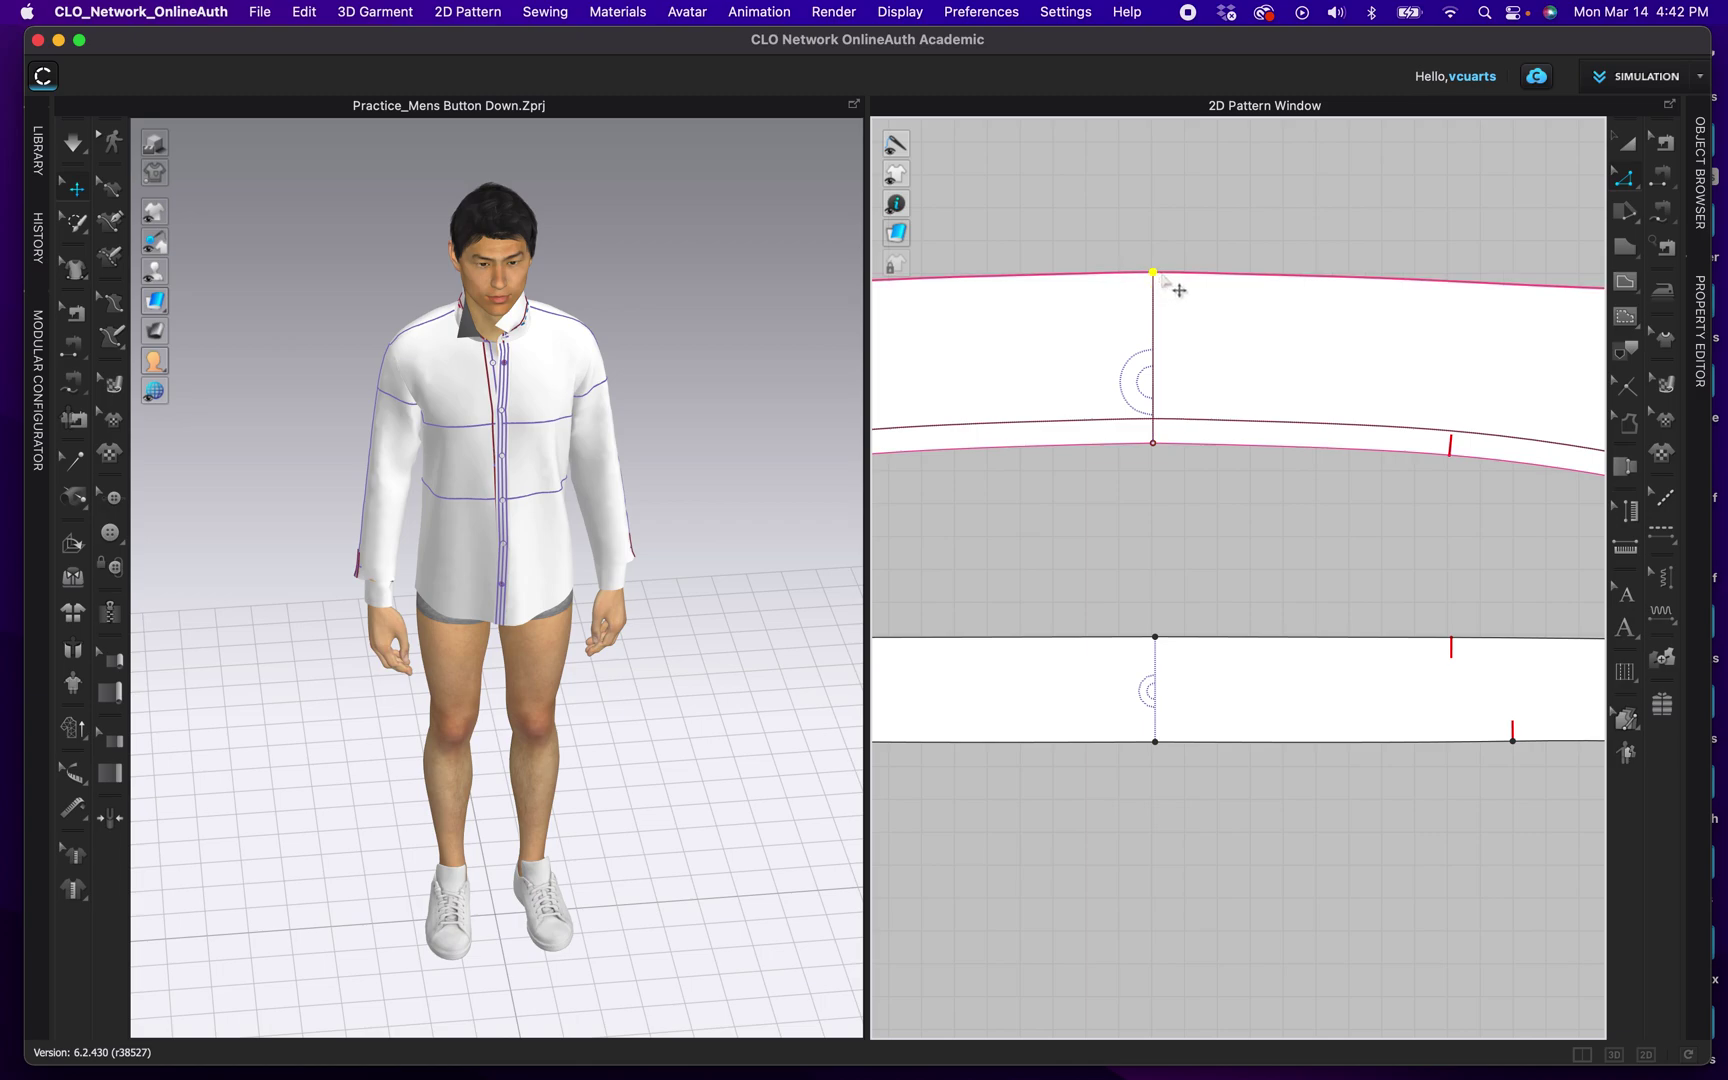
Step: Split the upper collar into two halves along its center line using Cut & Sew
scroll(1120, 250, down, 3)
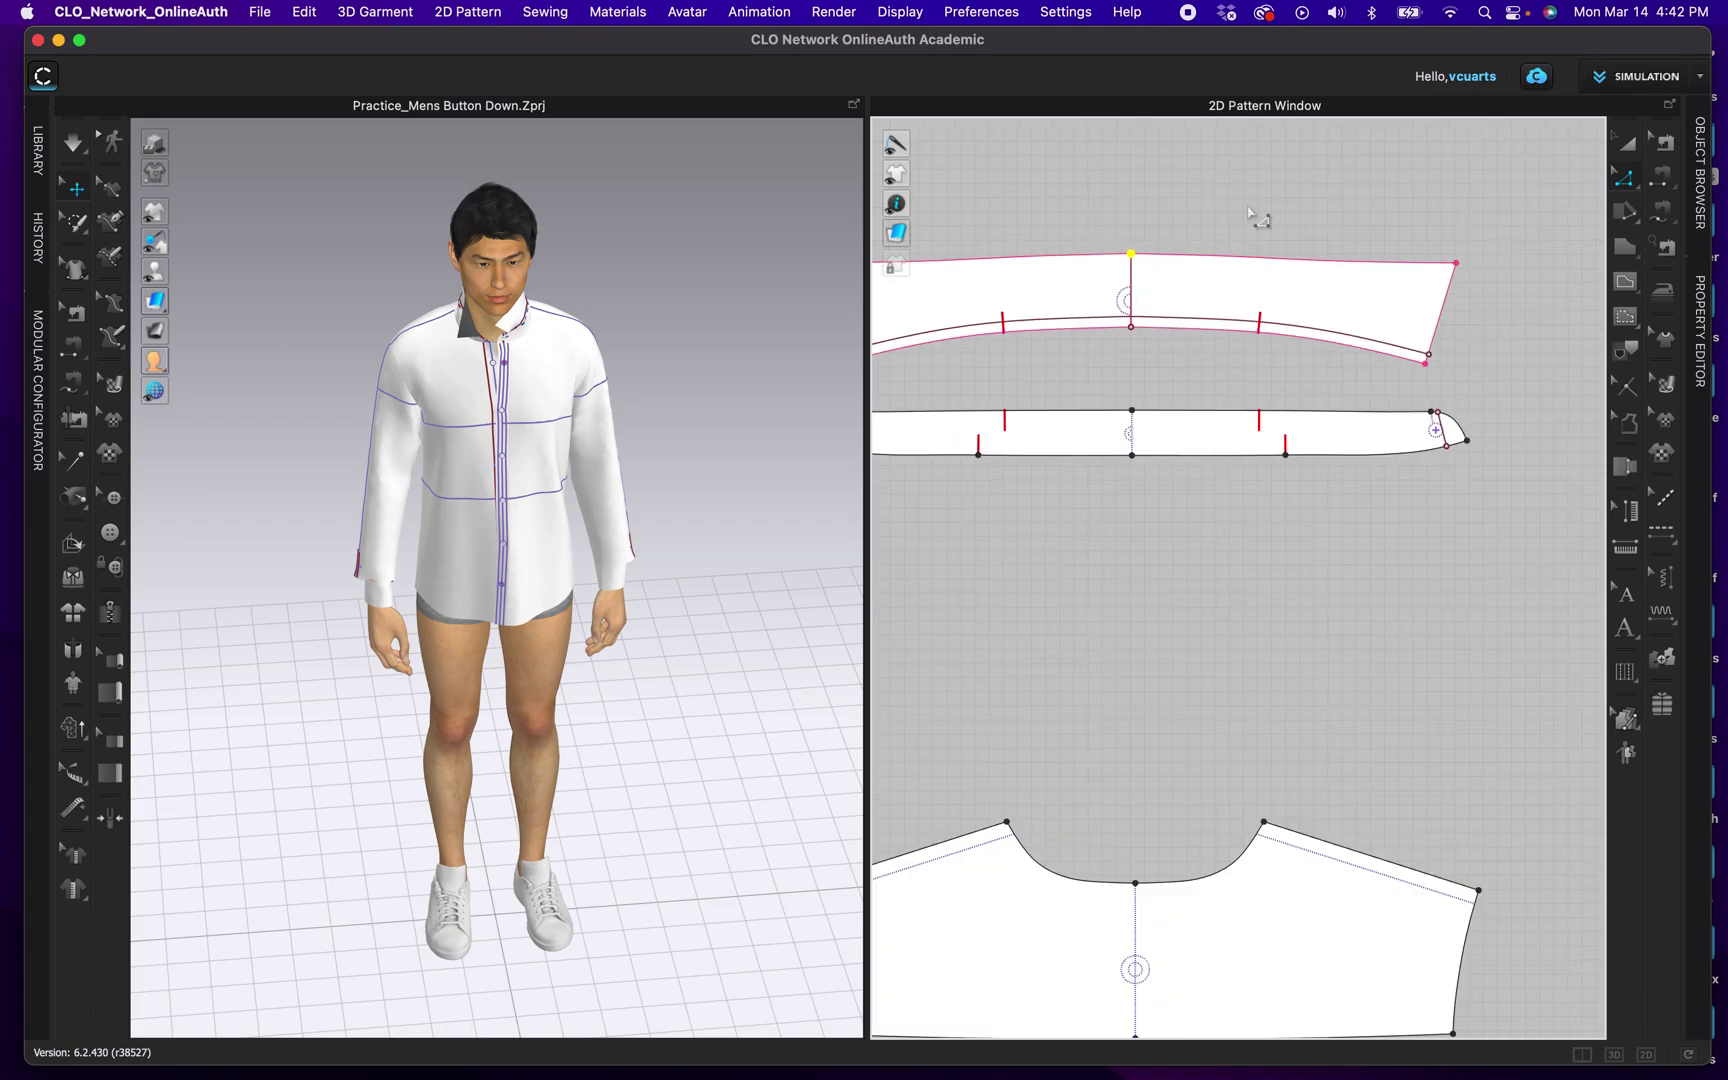
click(1627, 145)
scroll(1179, 207, up, 3)
click(1108, 300)
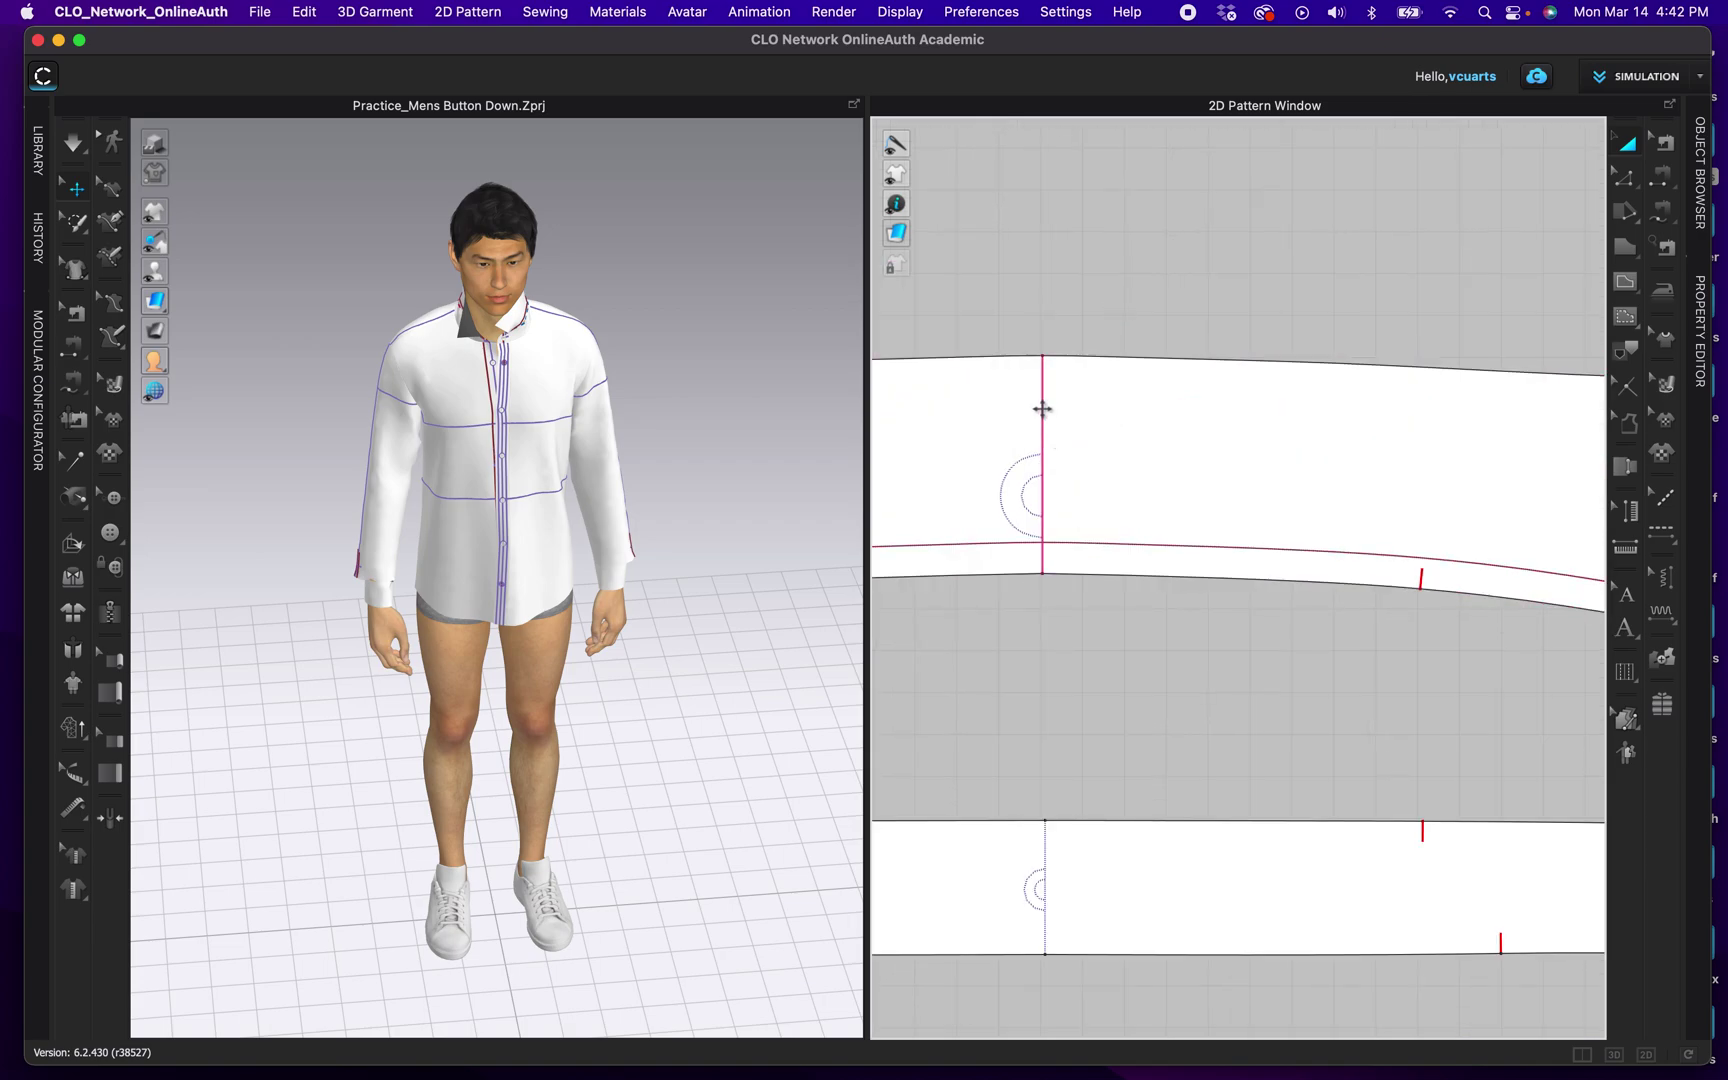
click(1042, 409)
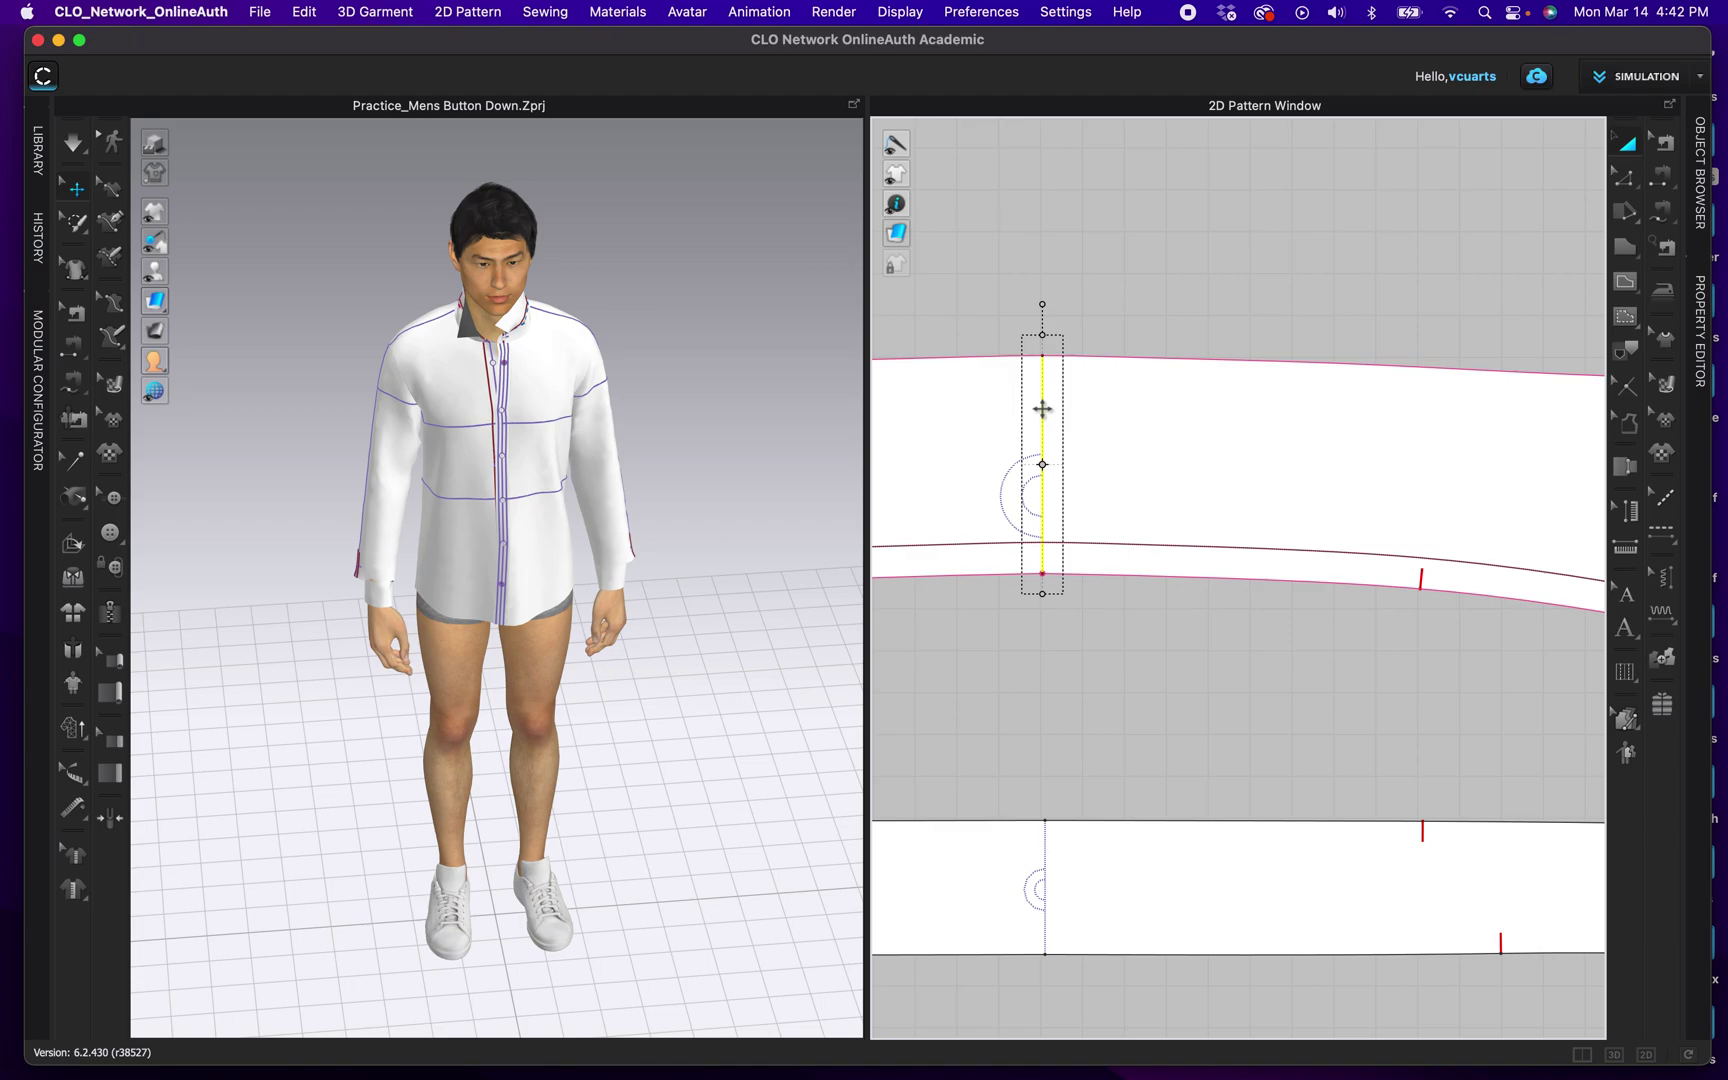
right_click(1040, 409)
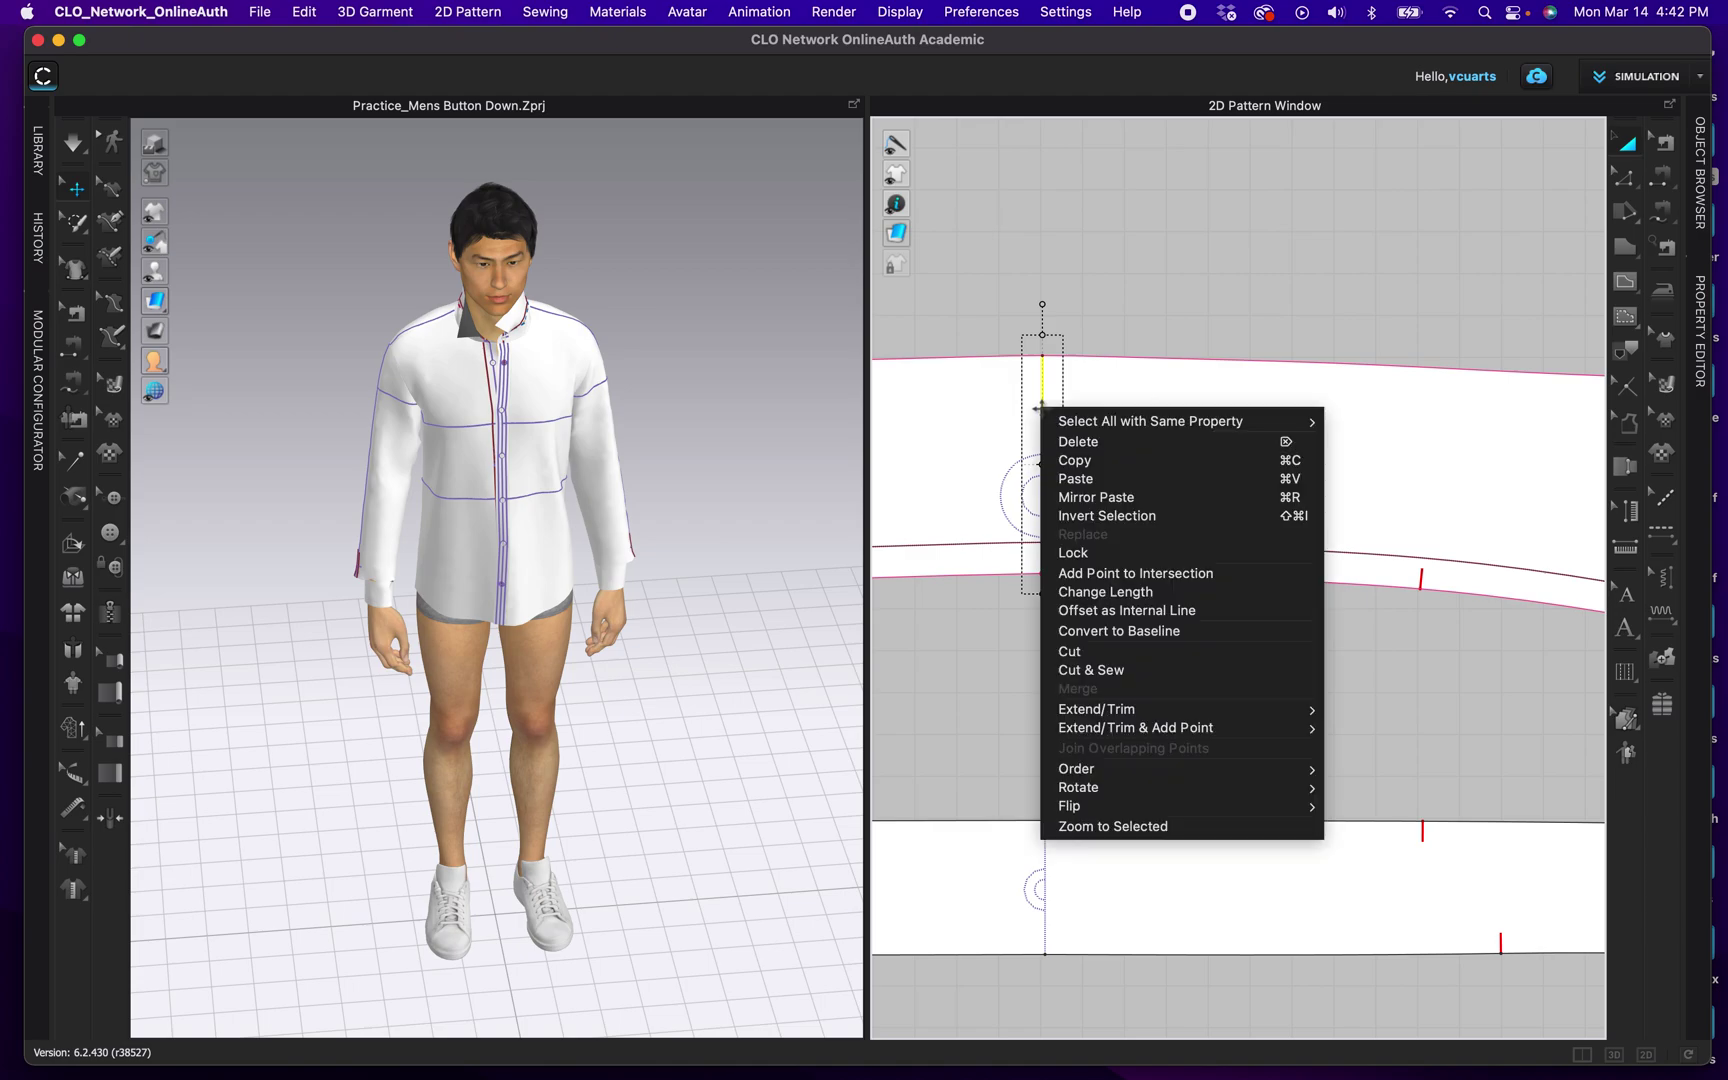
click(1097, 670)
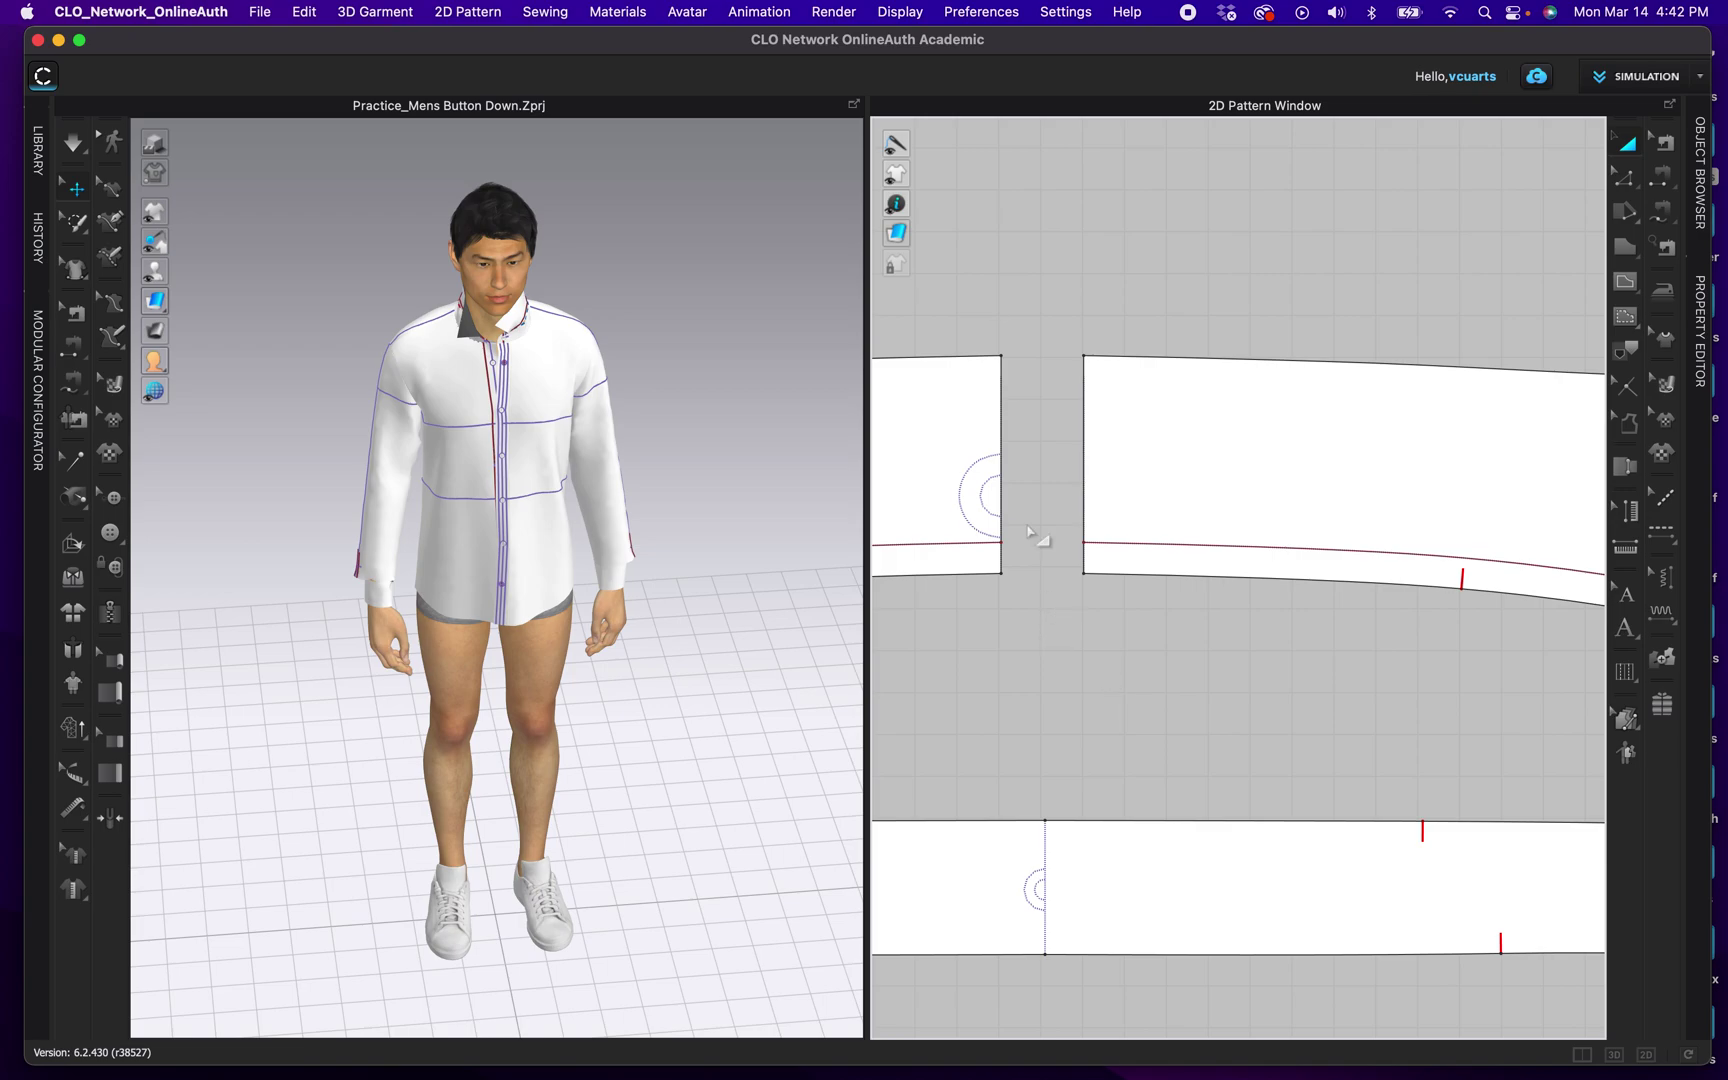
scroll(1022, 612, down, 3)
click(972, 556)
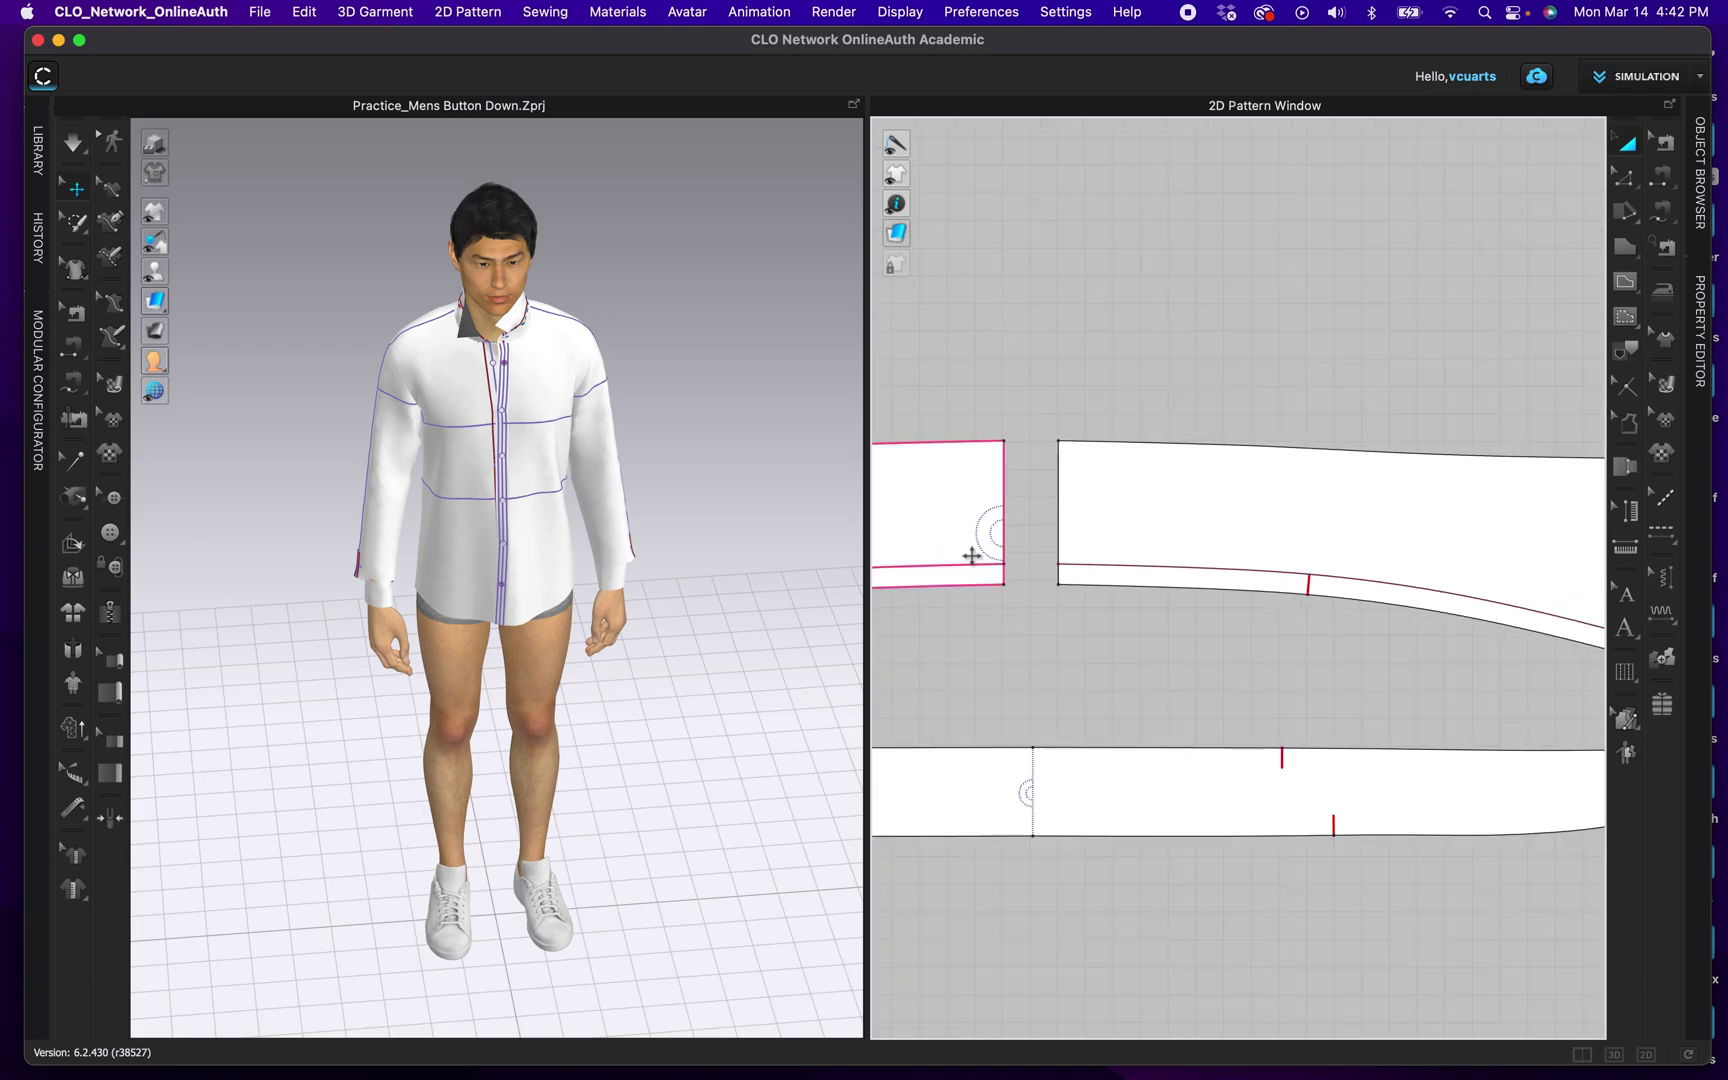
click(1114, 533)
click(1042, 601)
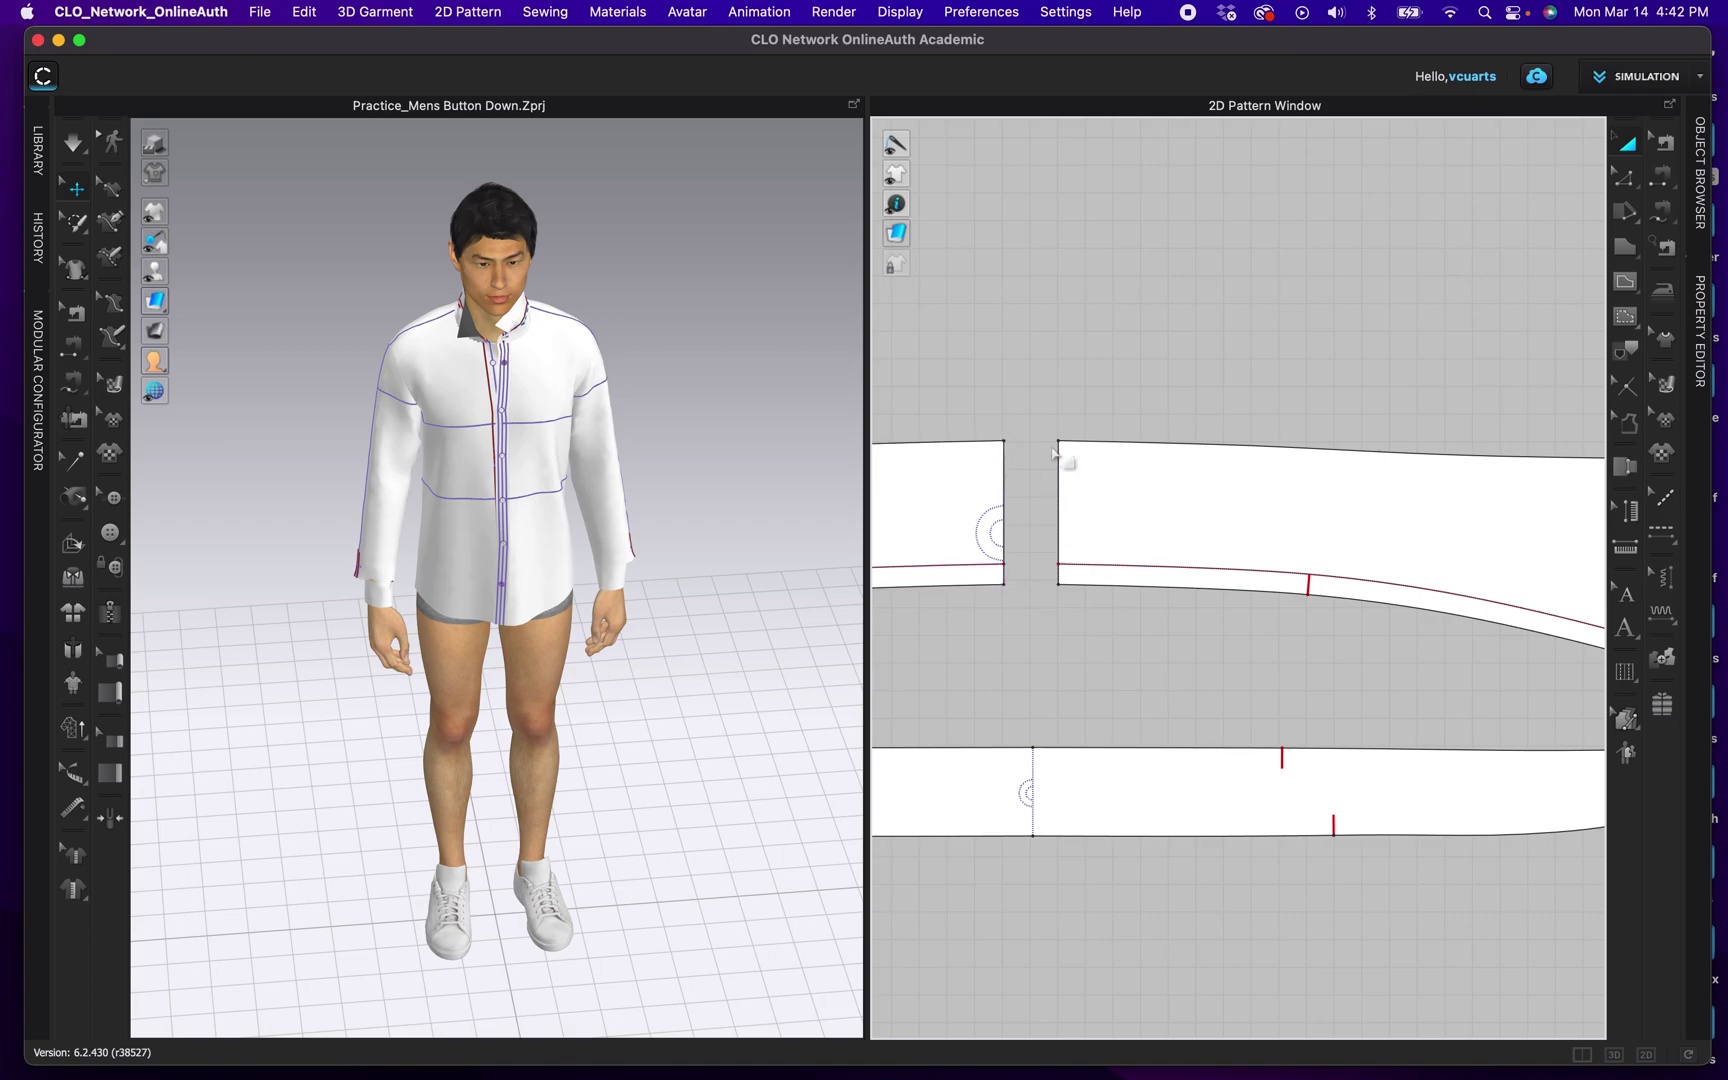
Step: Move the collar half on the avatar's right slightly away from the center back in 3D
right_drag(760, 463, 501, 457)
scroll(507, 377, up, 5)
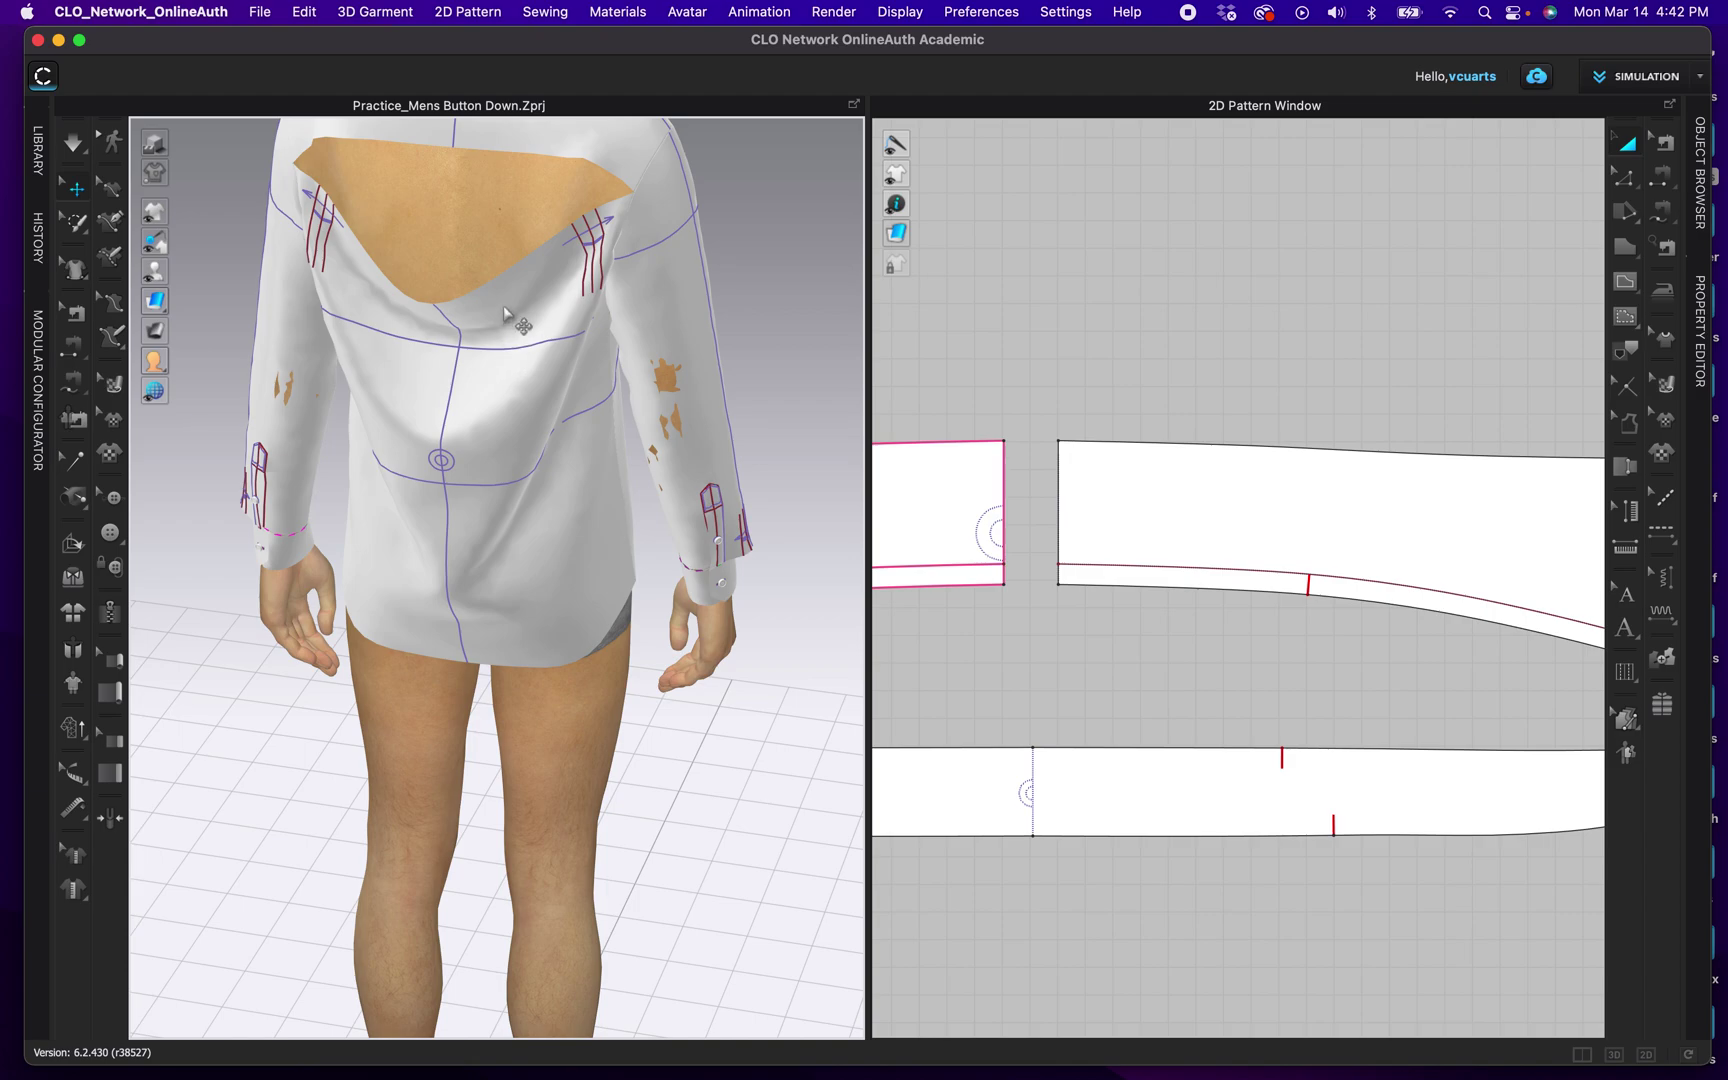
middle_drag(528, 491, 551, 605)
scroll(528, 397, up, 5)
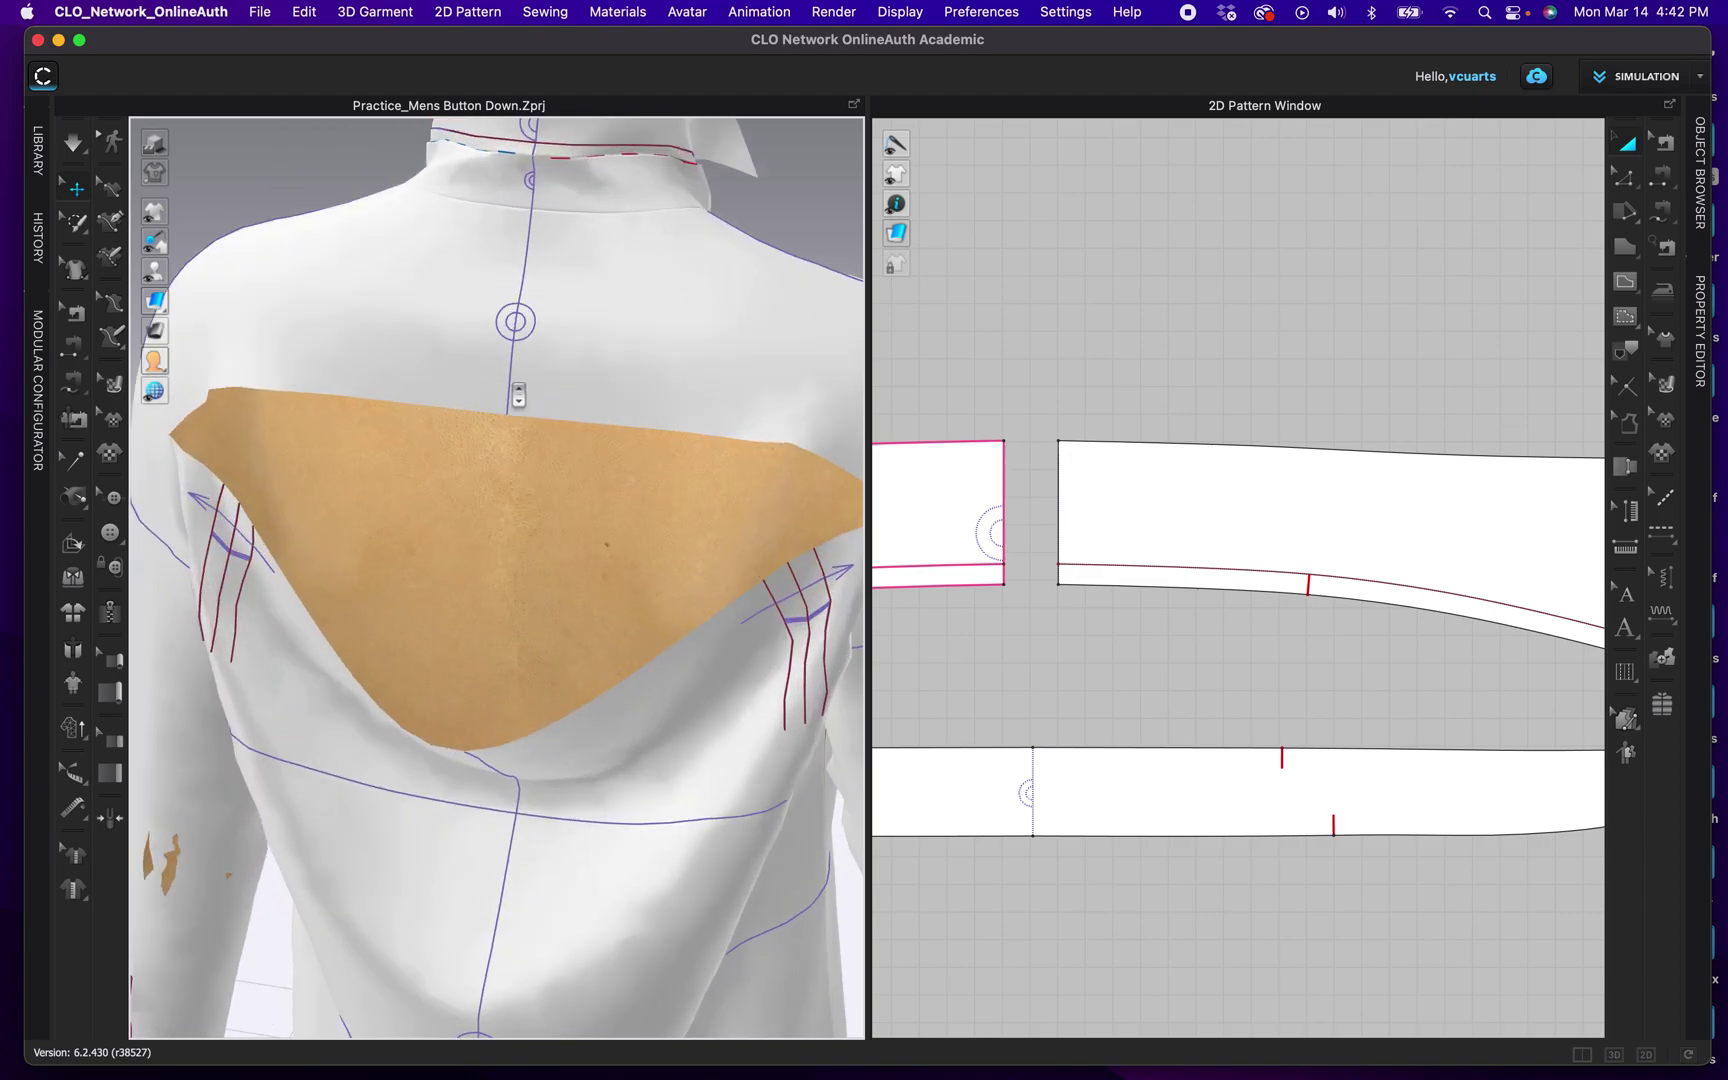
middle_drag(528, 476, 533, 726)
click(573, 379)
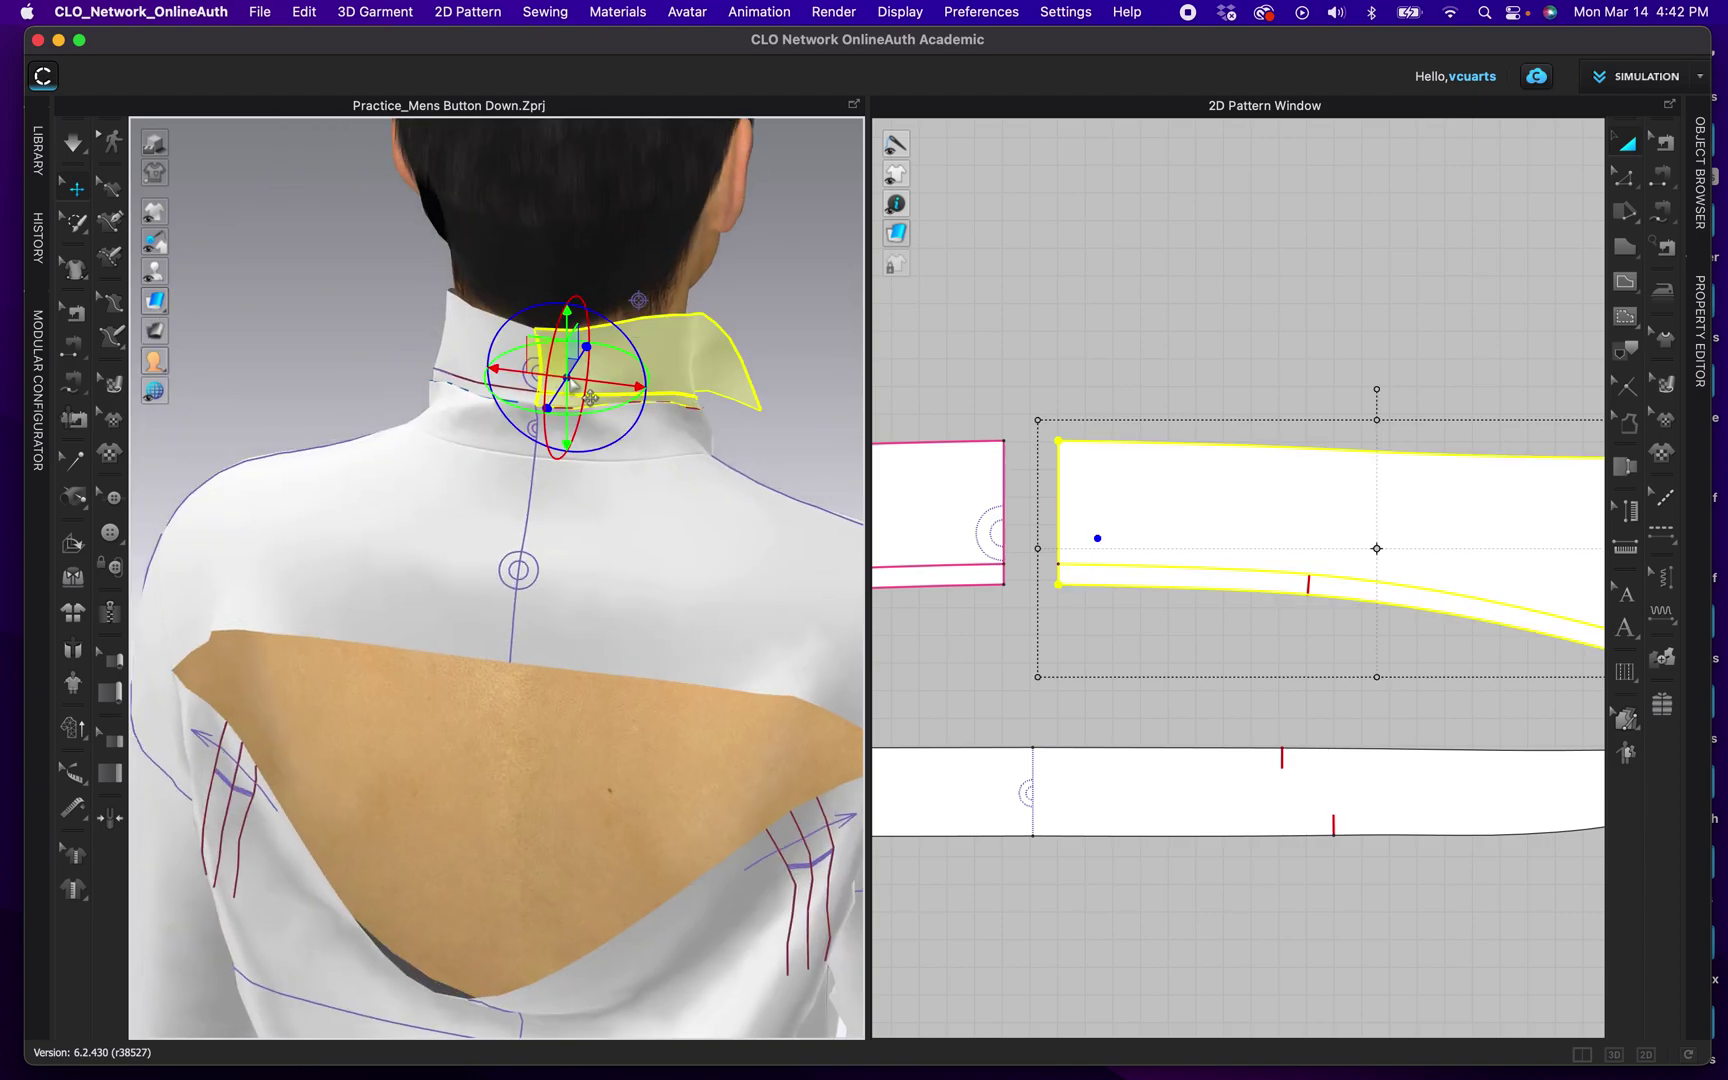
drag(573, 379, 582, 380)
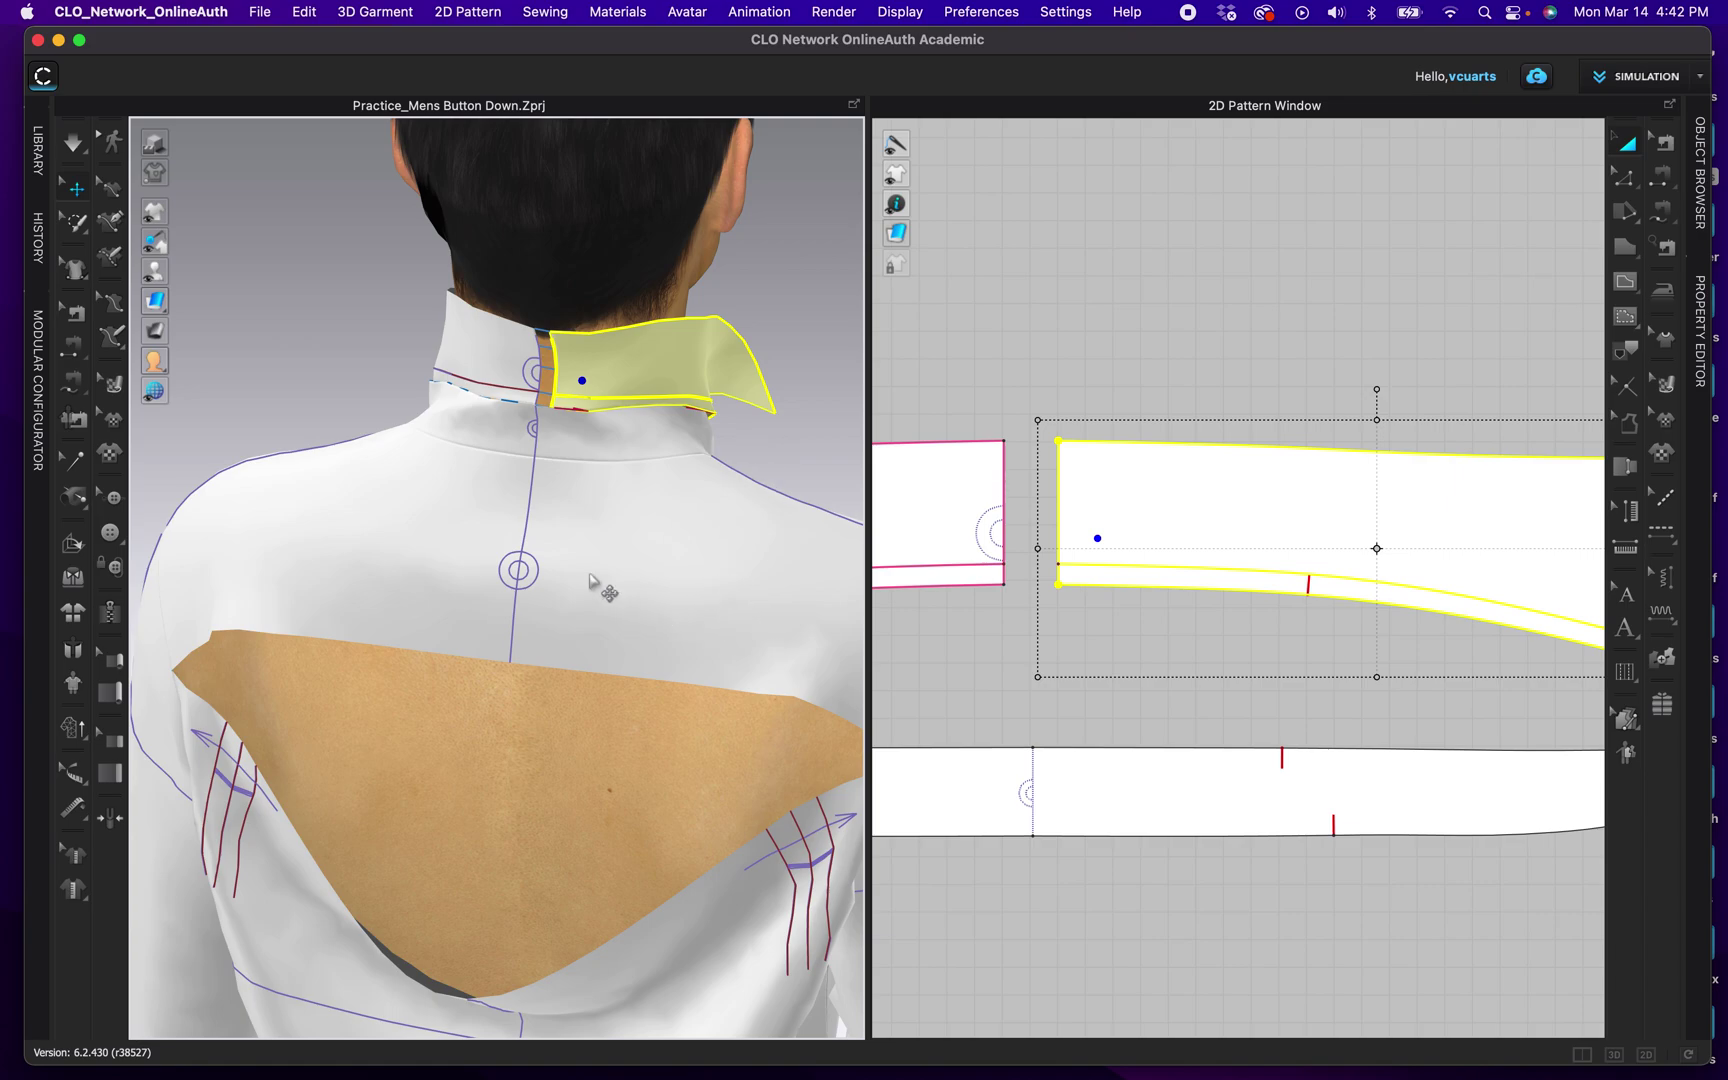
Step: Simulate the garment to pull the collar halves together at center back, and stop the simulation
key(space)
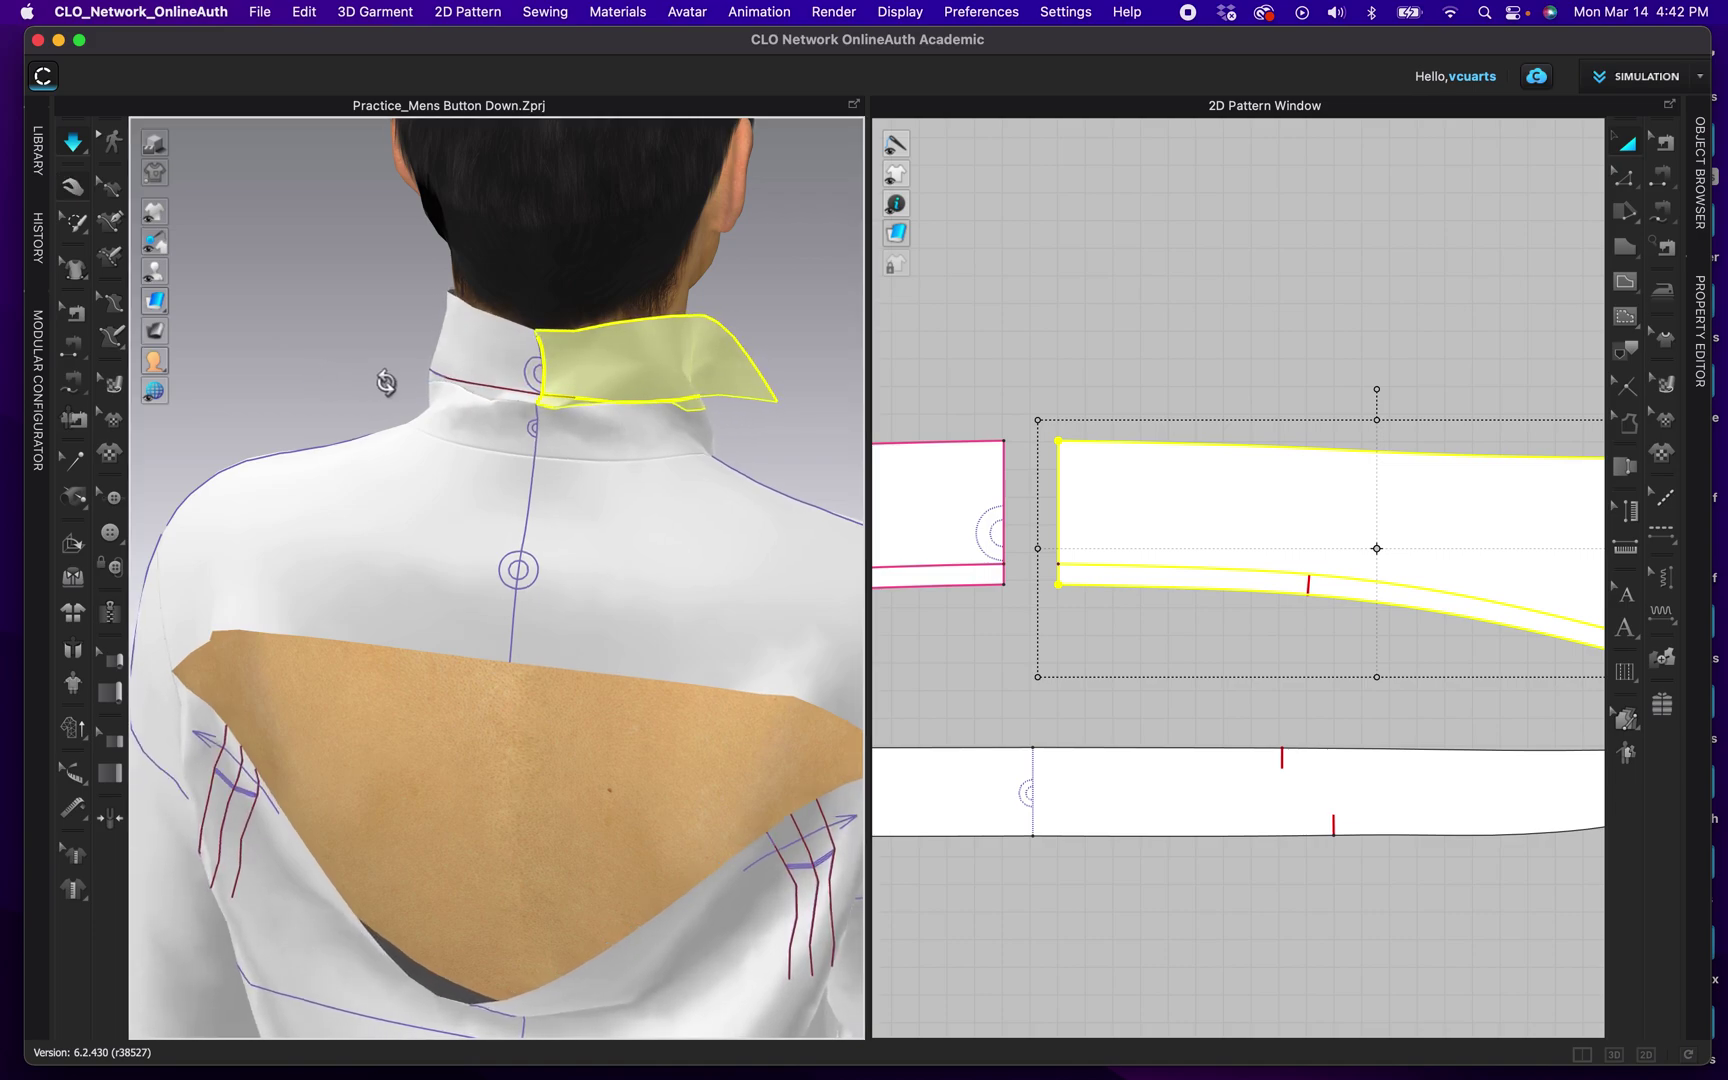
right_drag(386, 382, 518, 352)
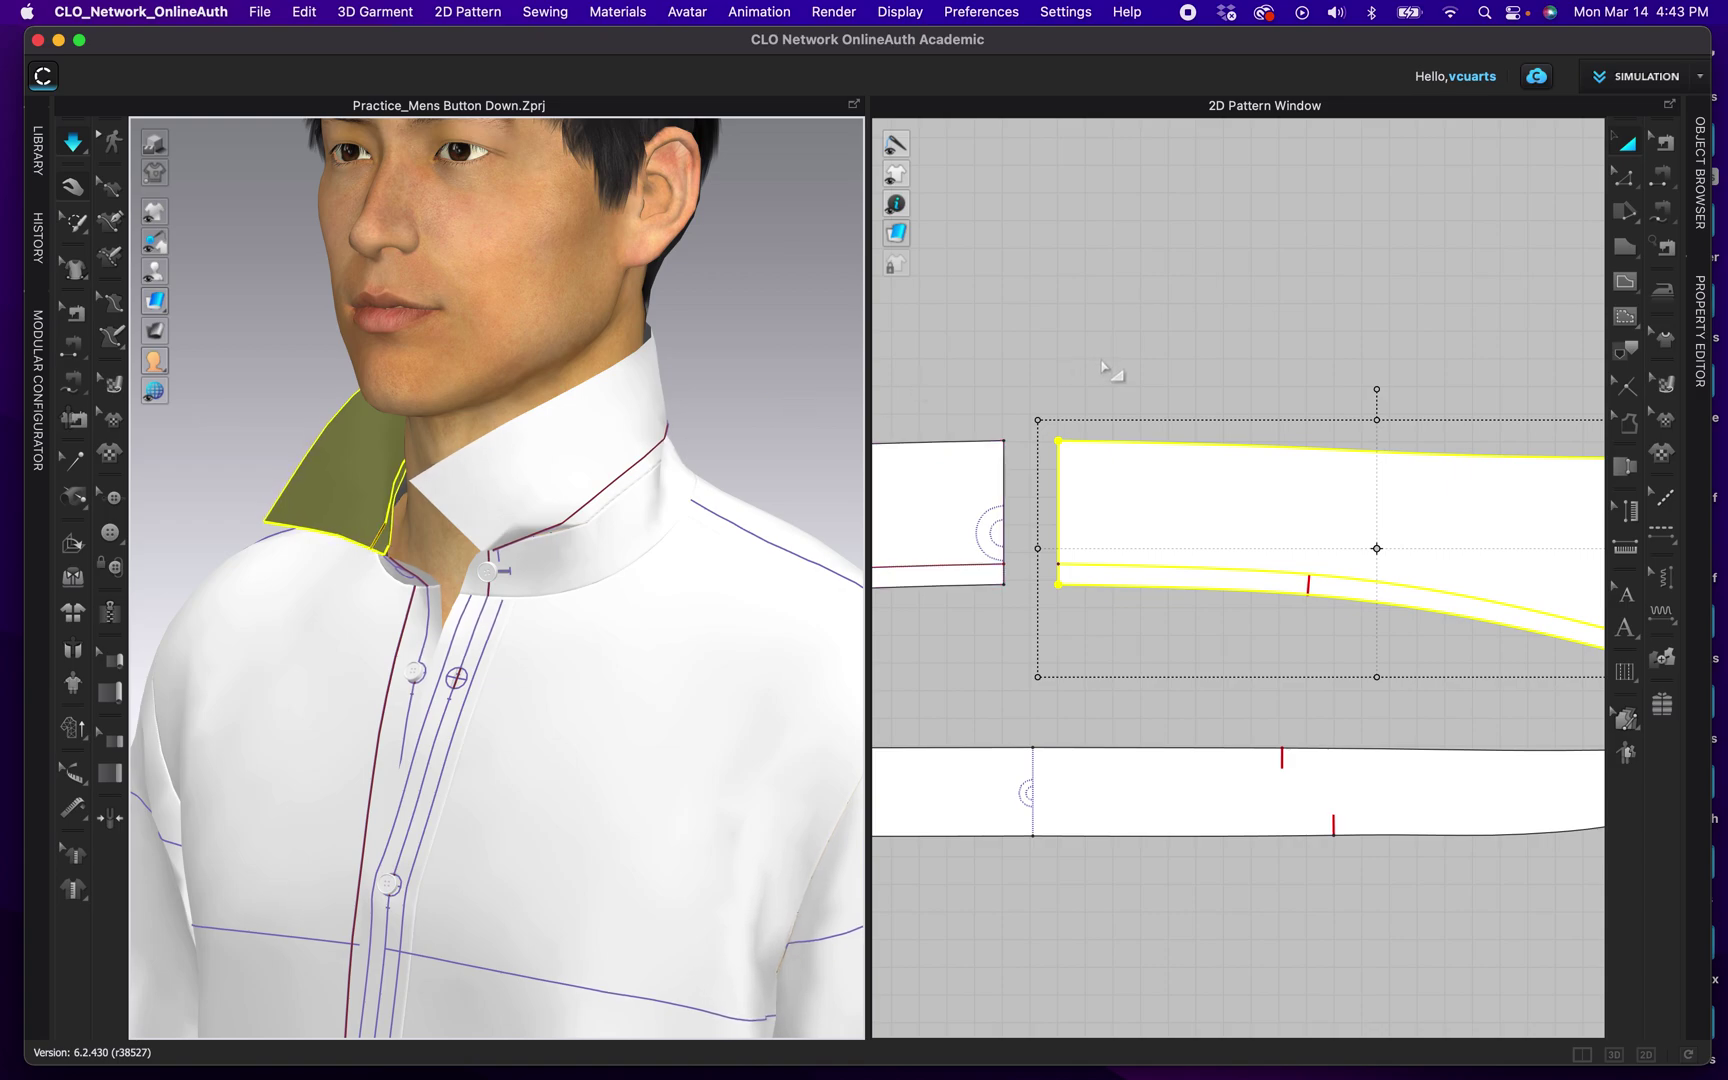
key(space)
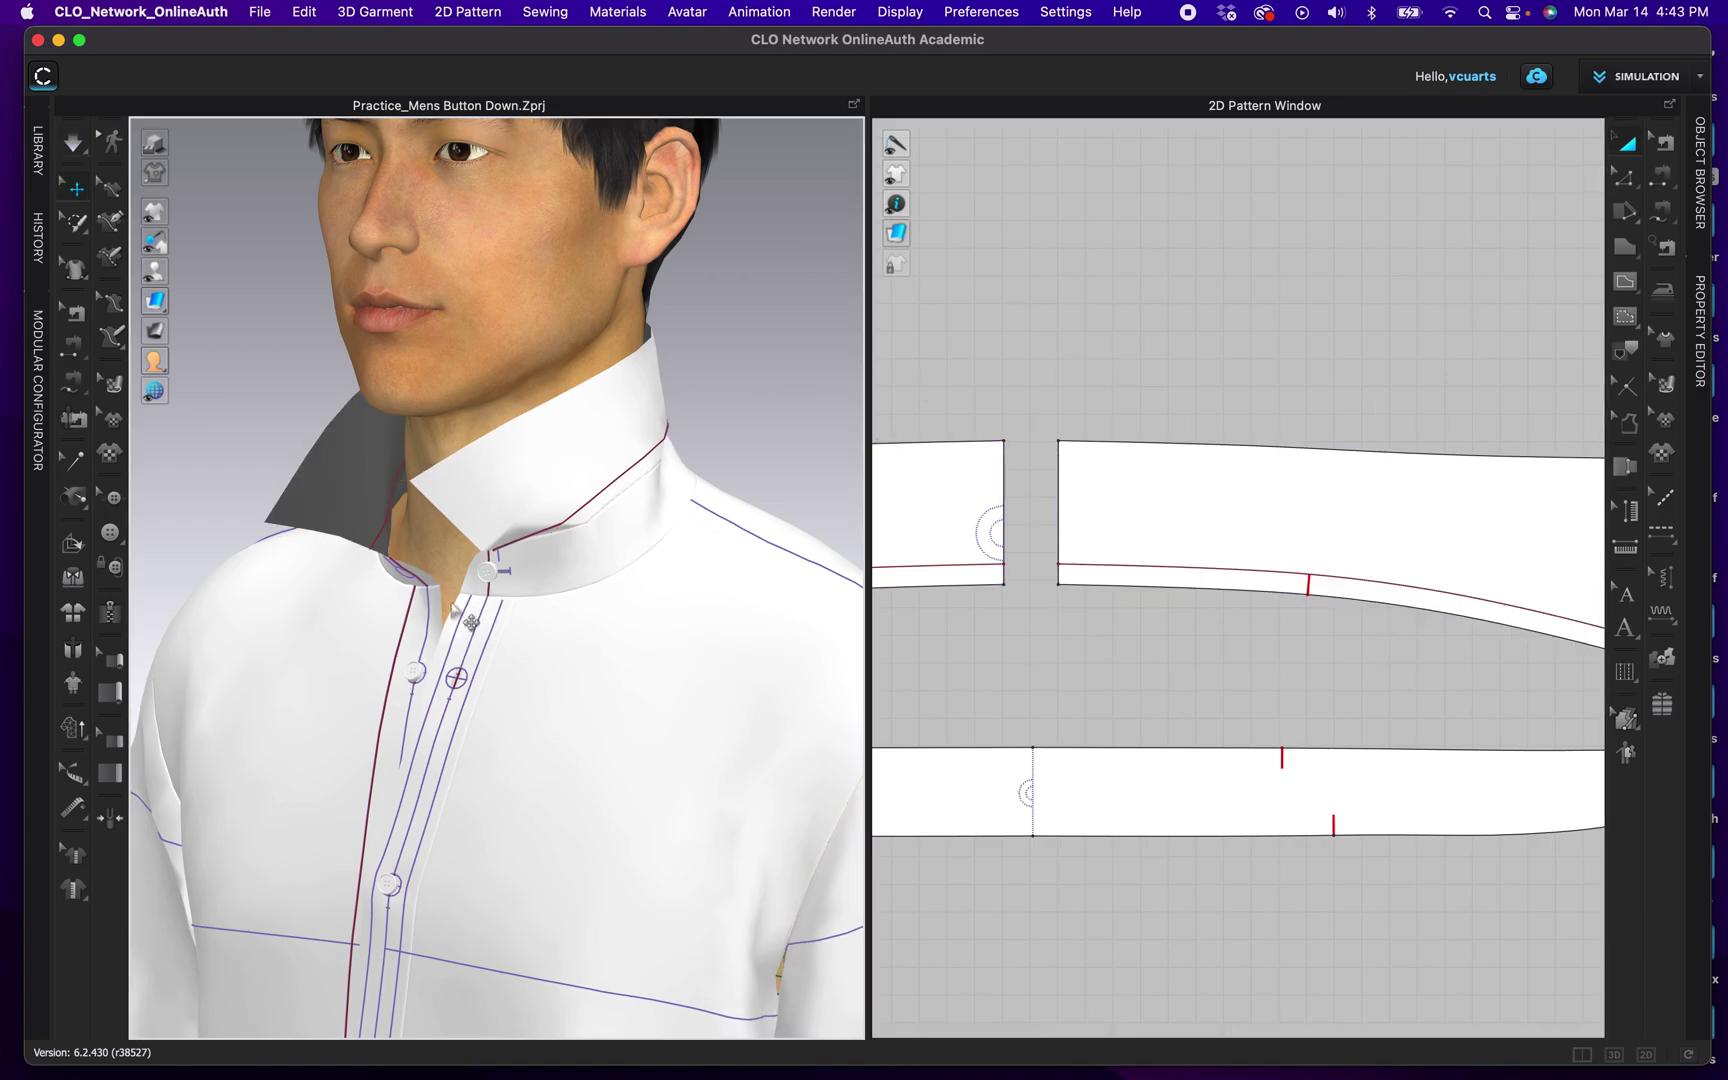
Step: Fold the collar half on the avatar's left outward and down along its curved internal line with Fold Arrangement
click(72, 548)
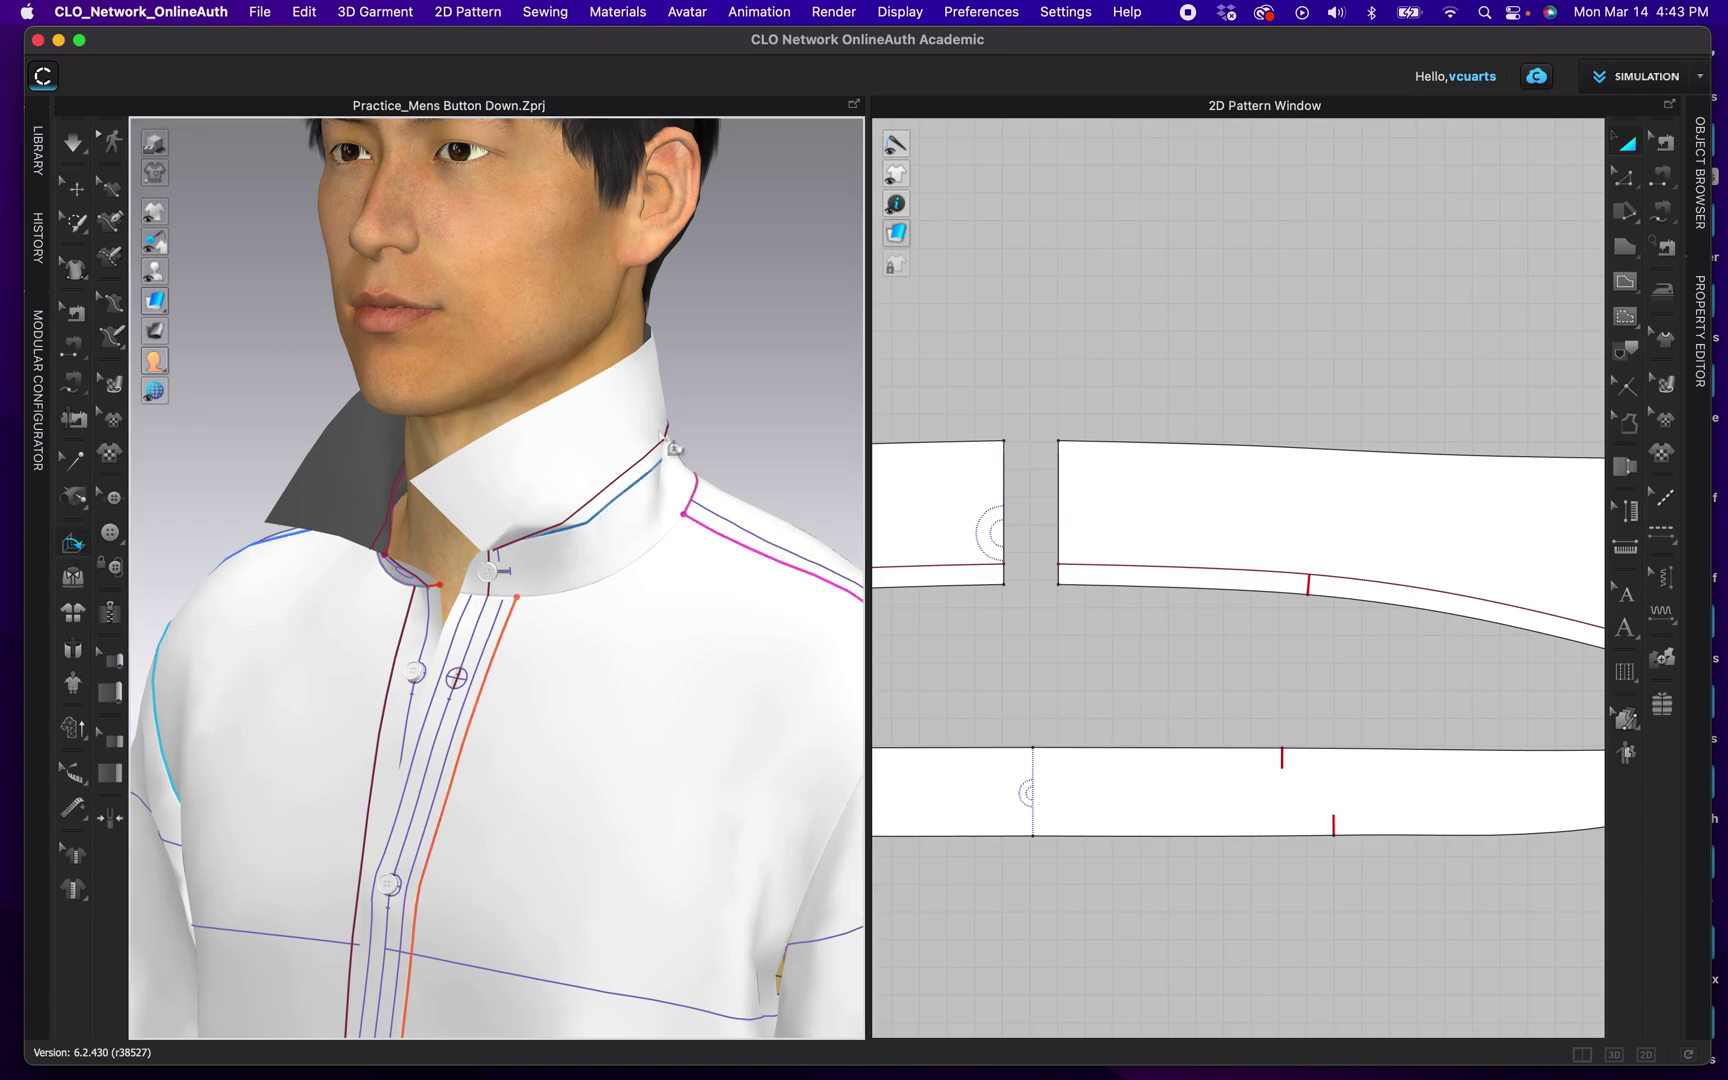
click(658, 494)
click(604, 488)
click(710, 459)
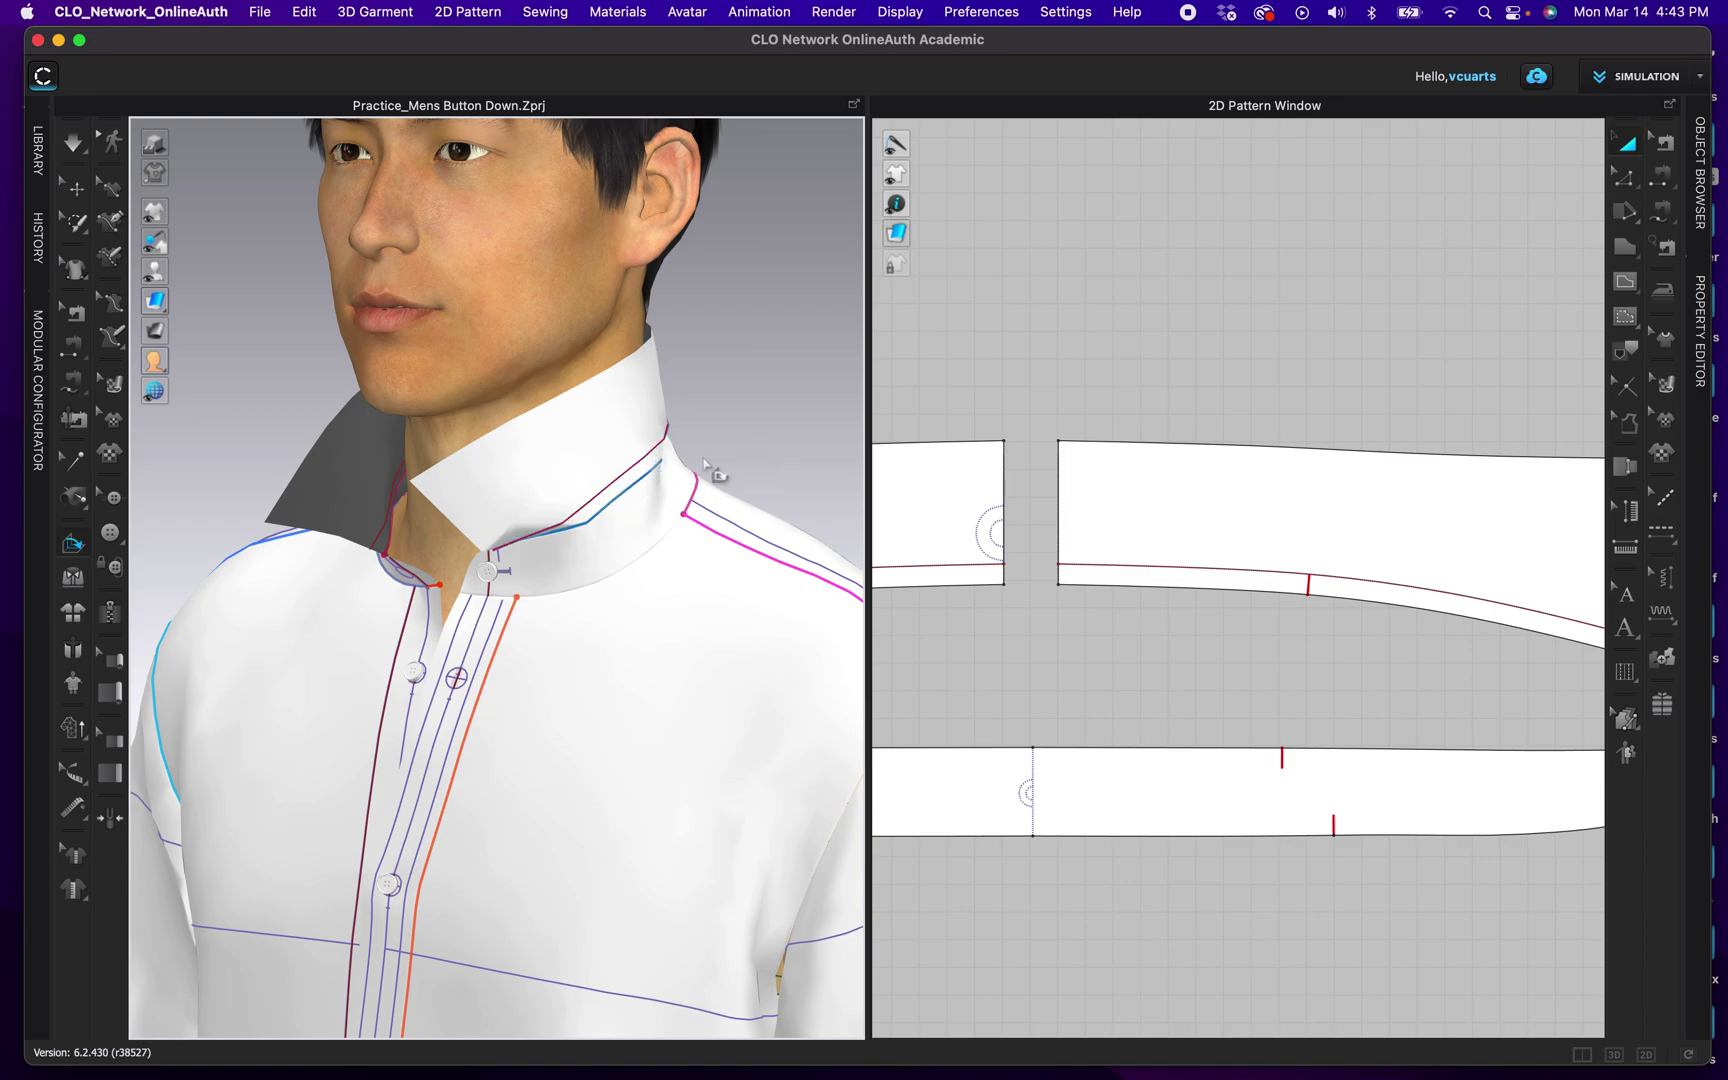
click(624, 483)
click(628, 486)
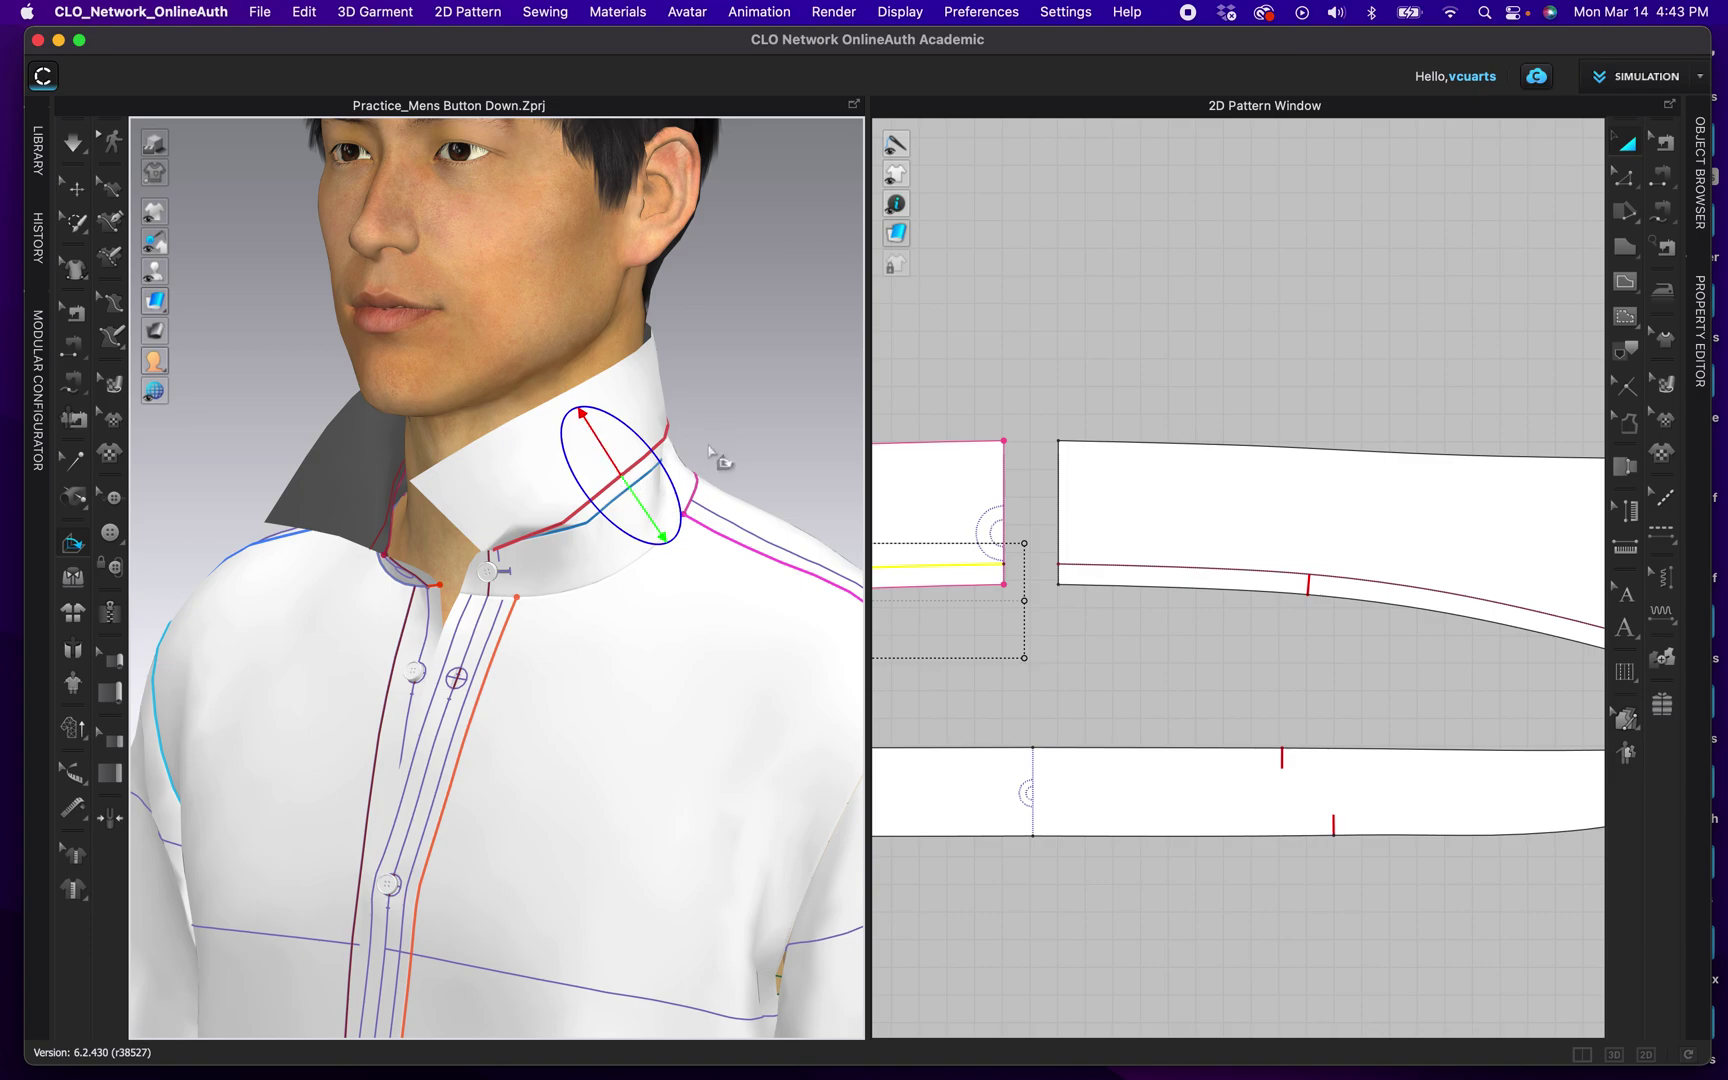
right_drag(733, 432, 733, 427)
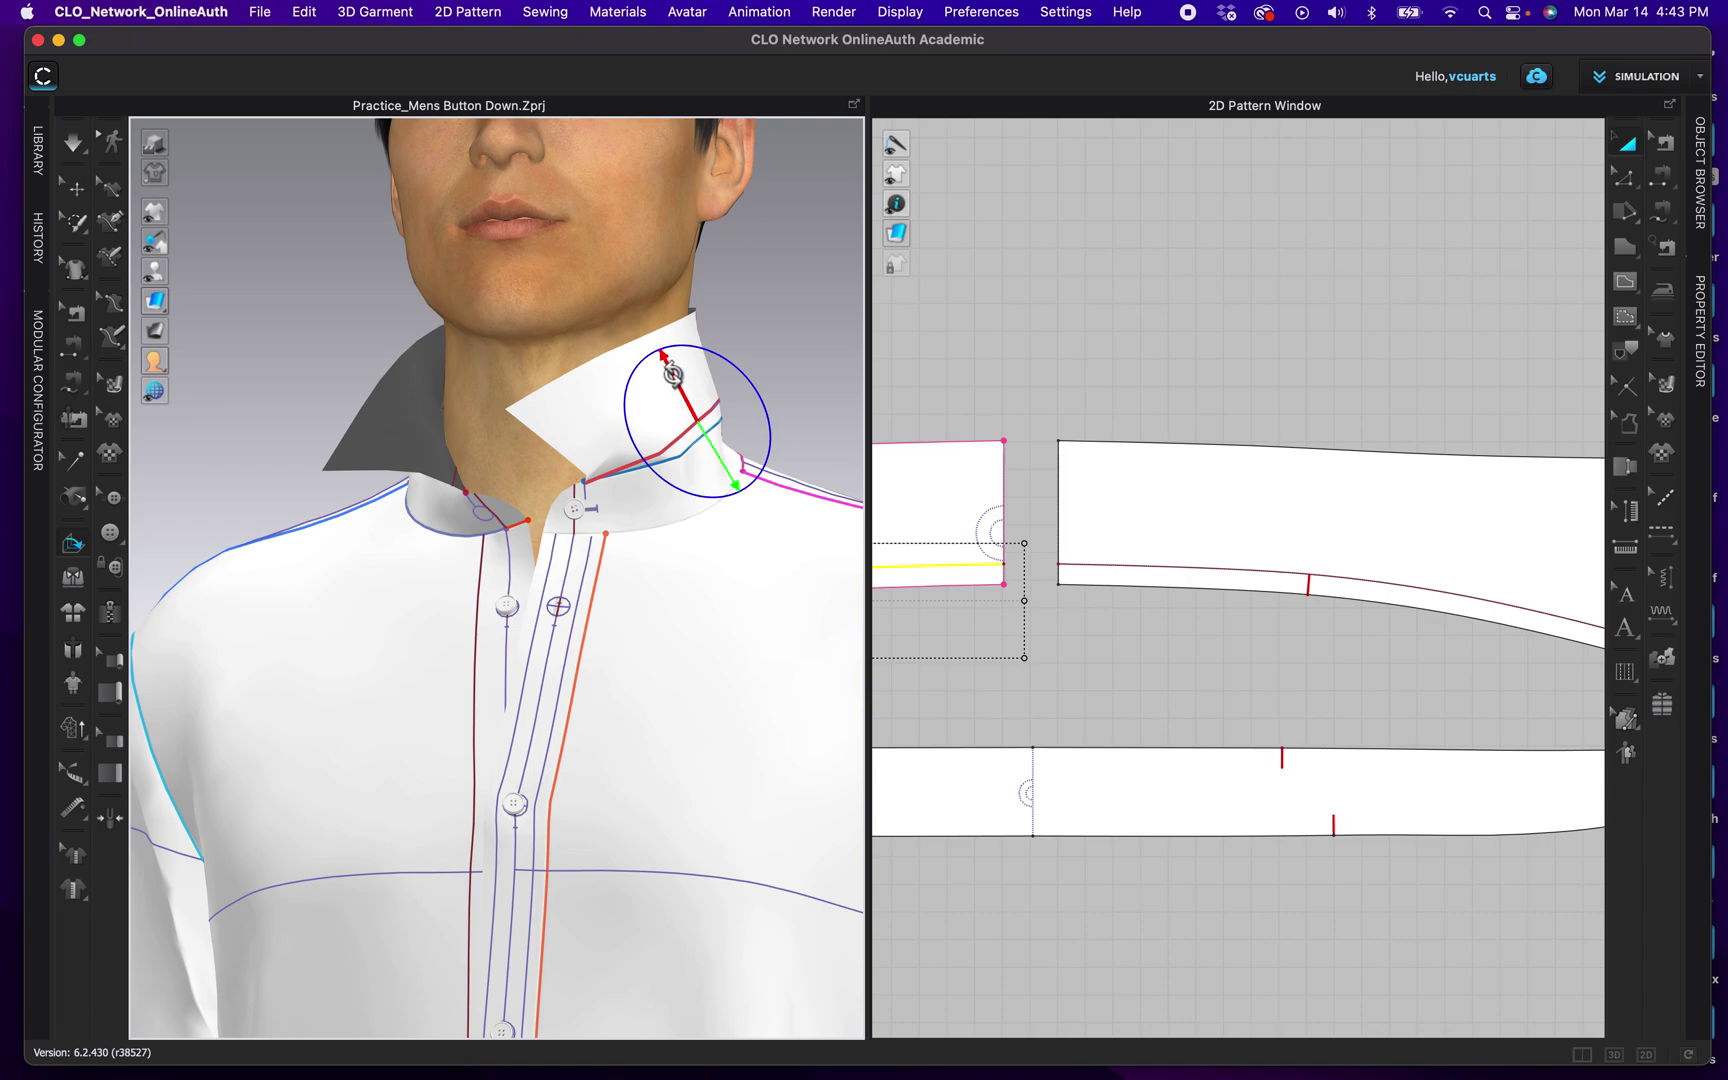
drag(673, 374, 756, 459)
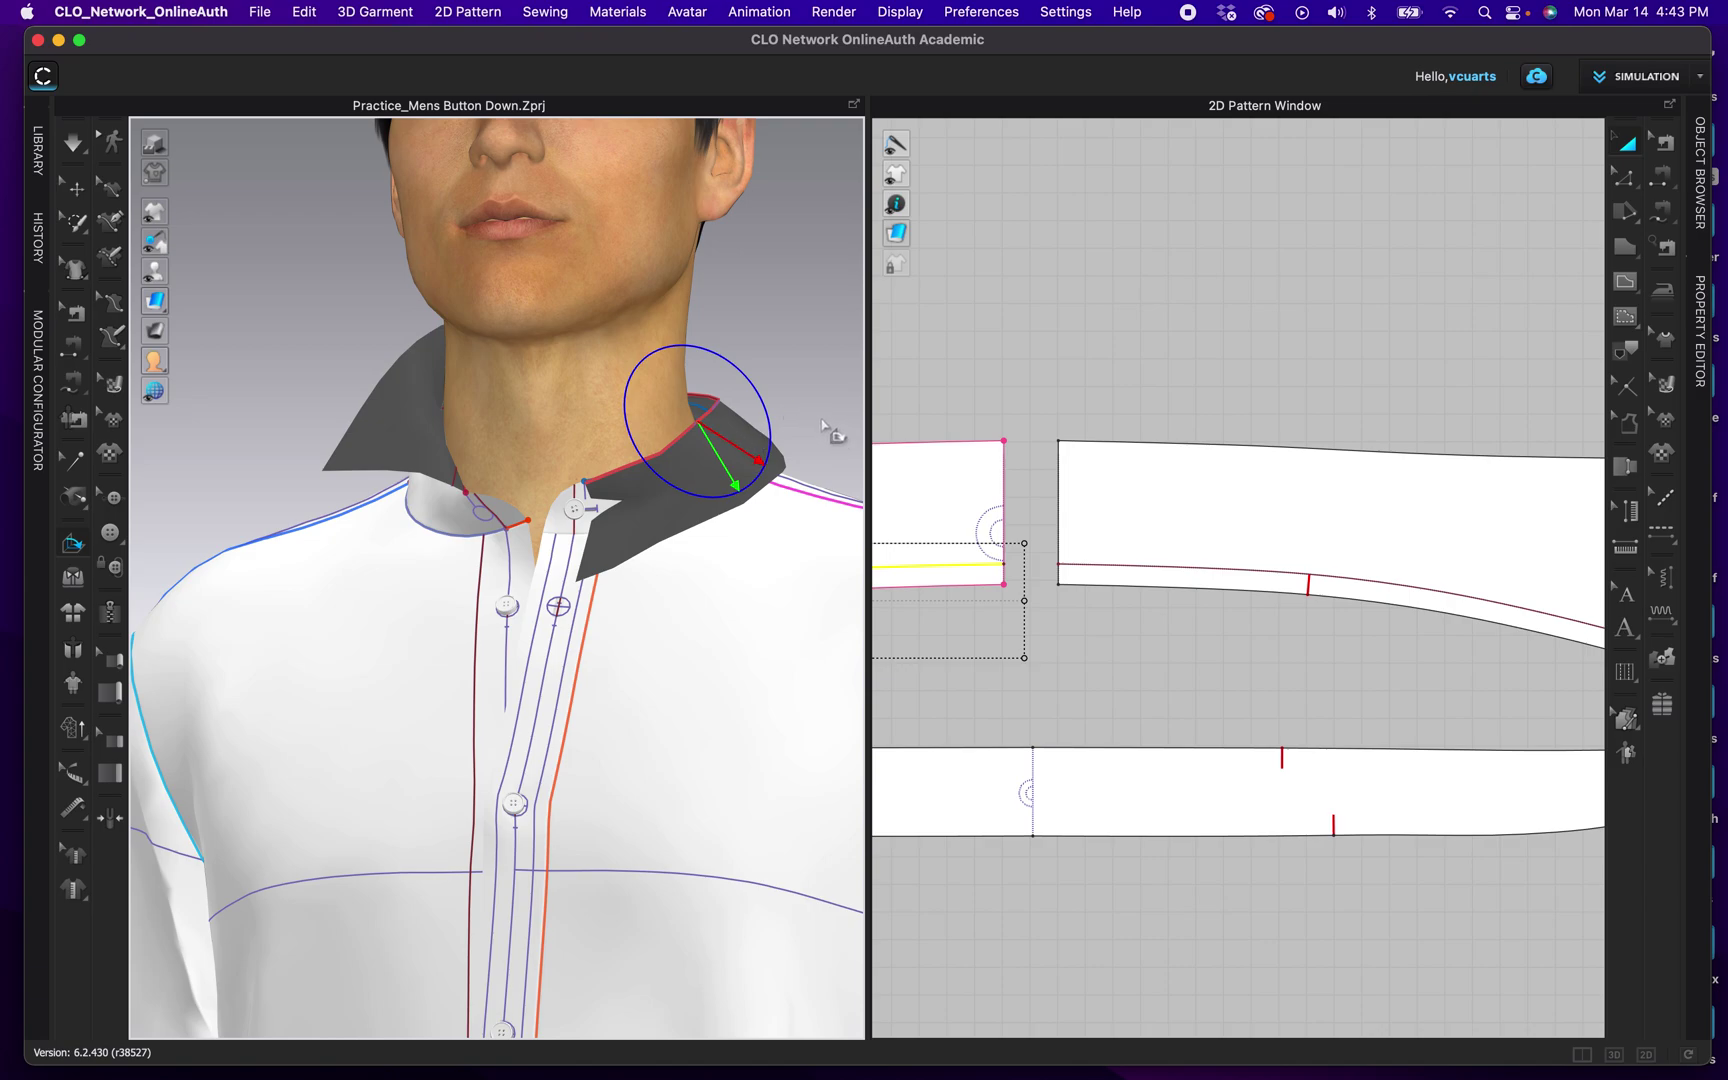
Step: Fold the collar half on the avatar's right outward and down along its curved internal line
right_drag(818, 420, 774, 481)
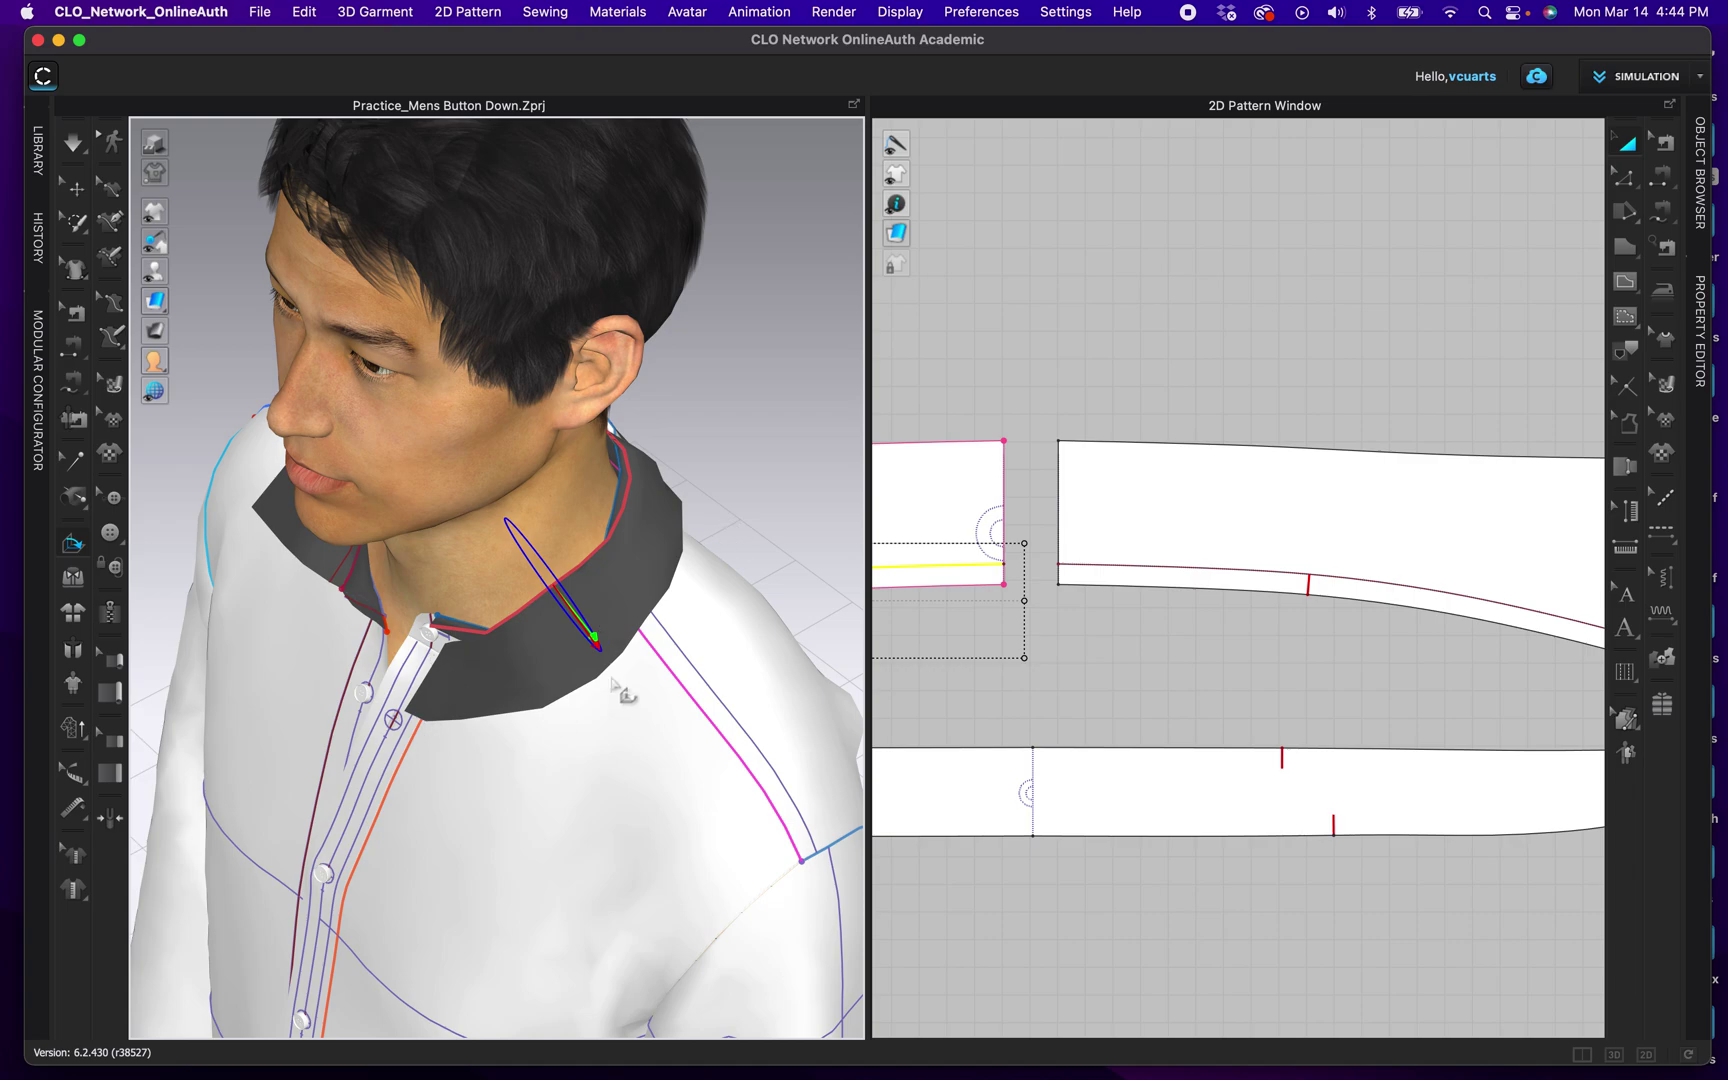
right_drag(693, 484, 447, 463)
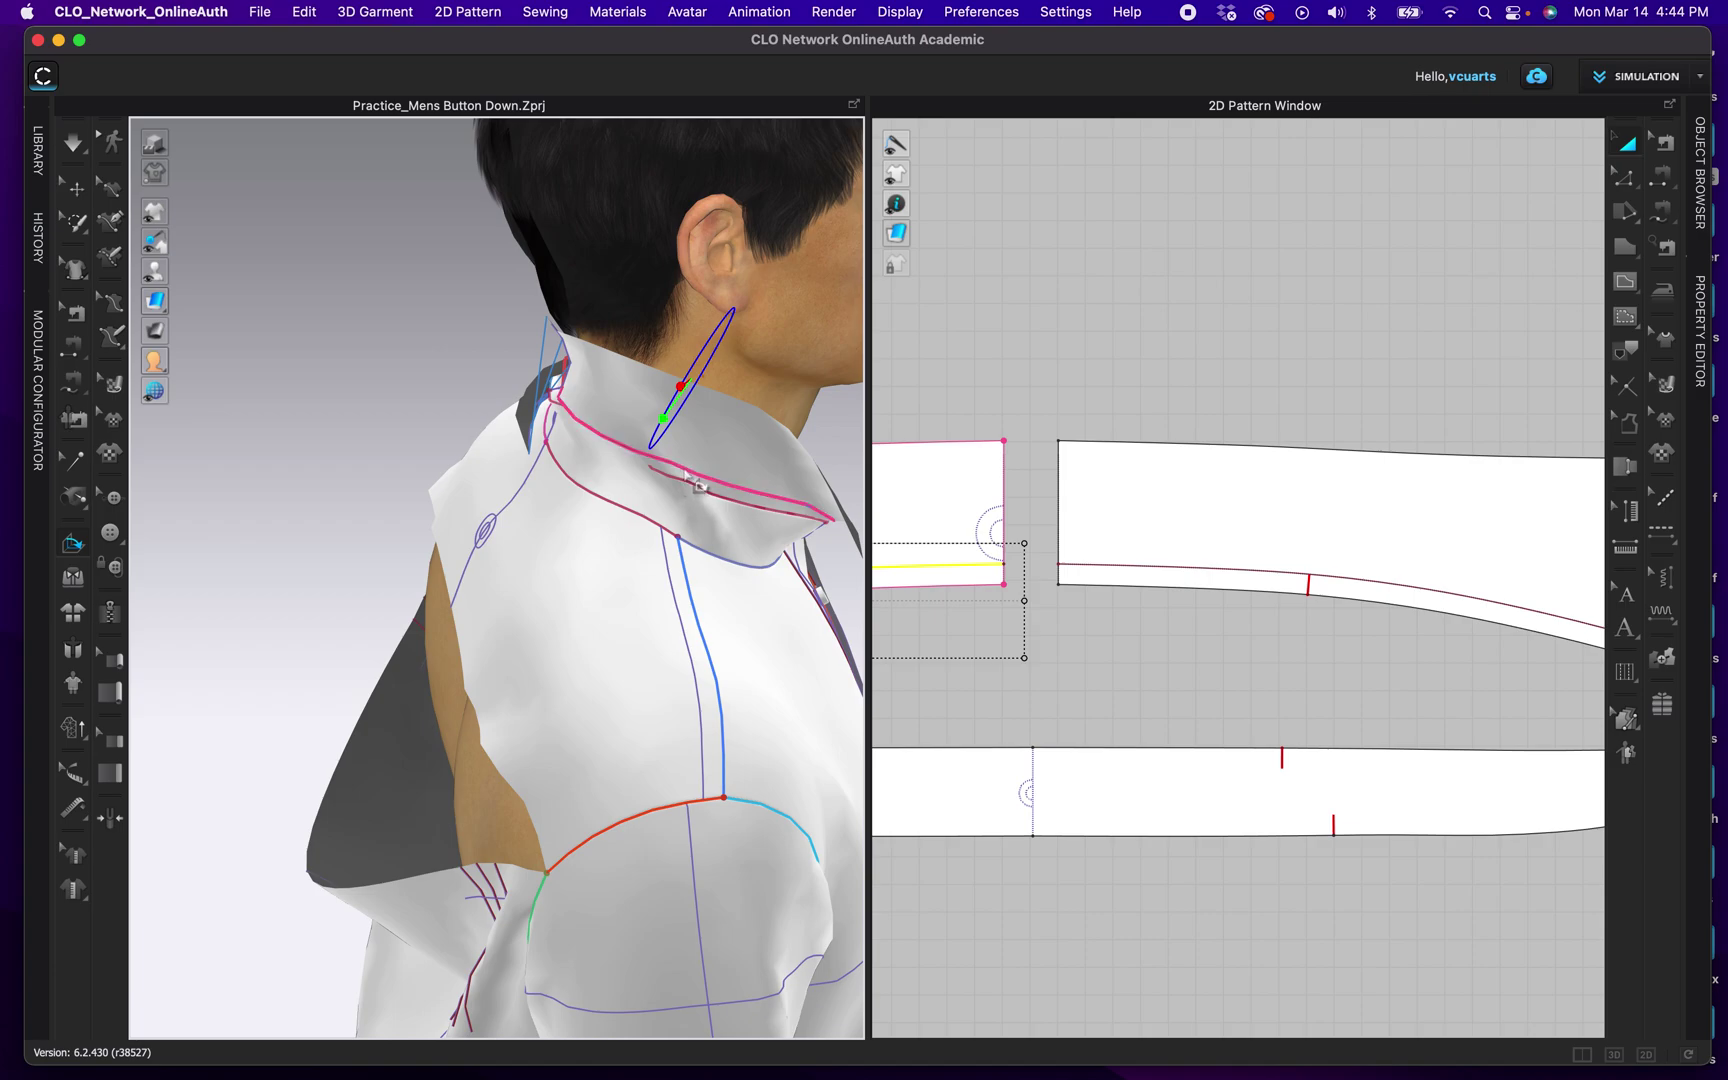
click(688, 476)
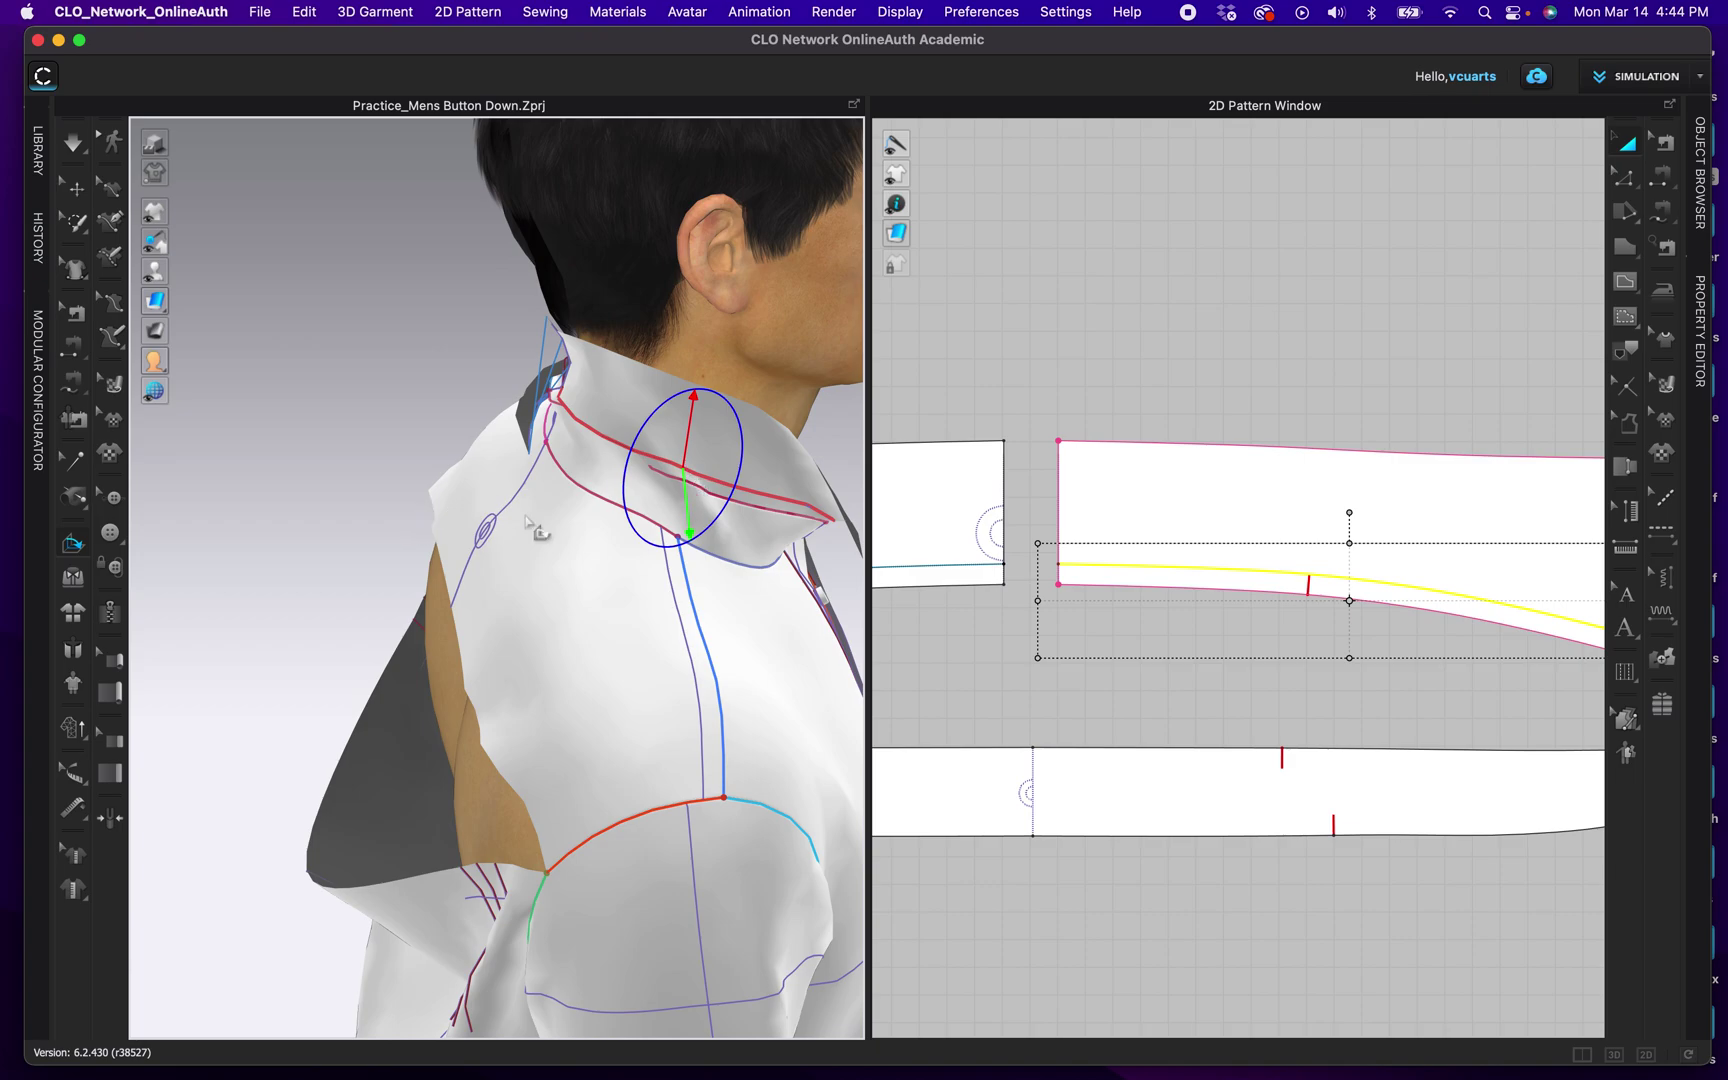
right_drag(568, 516, 619, 538)
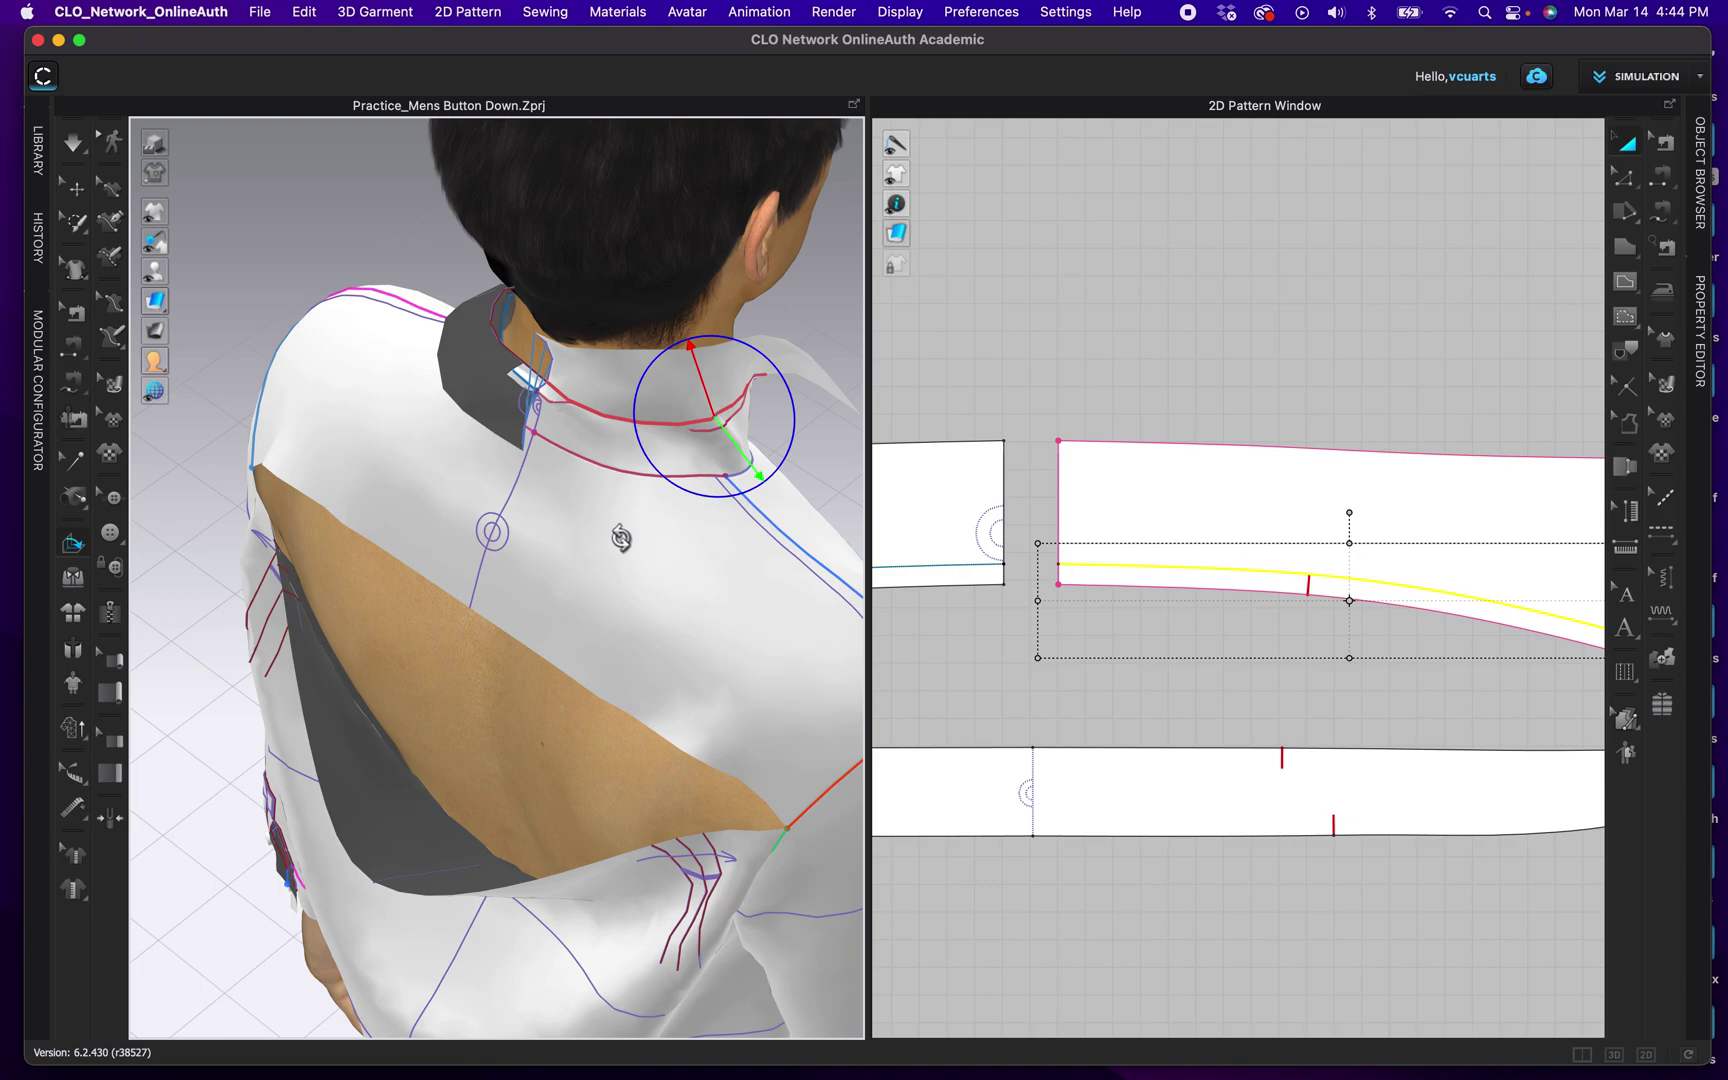
drag(697, 362, 758, 428)
right_drag(829, 444, 730, 433)
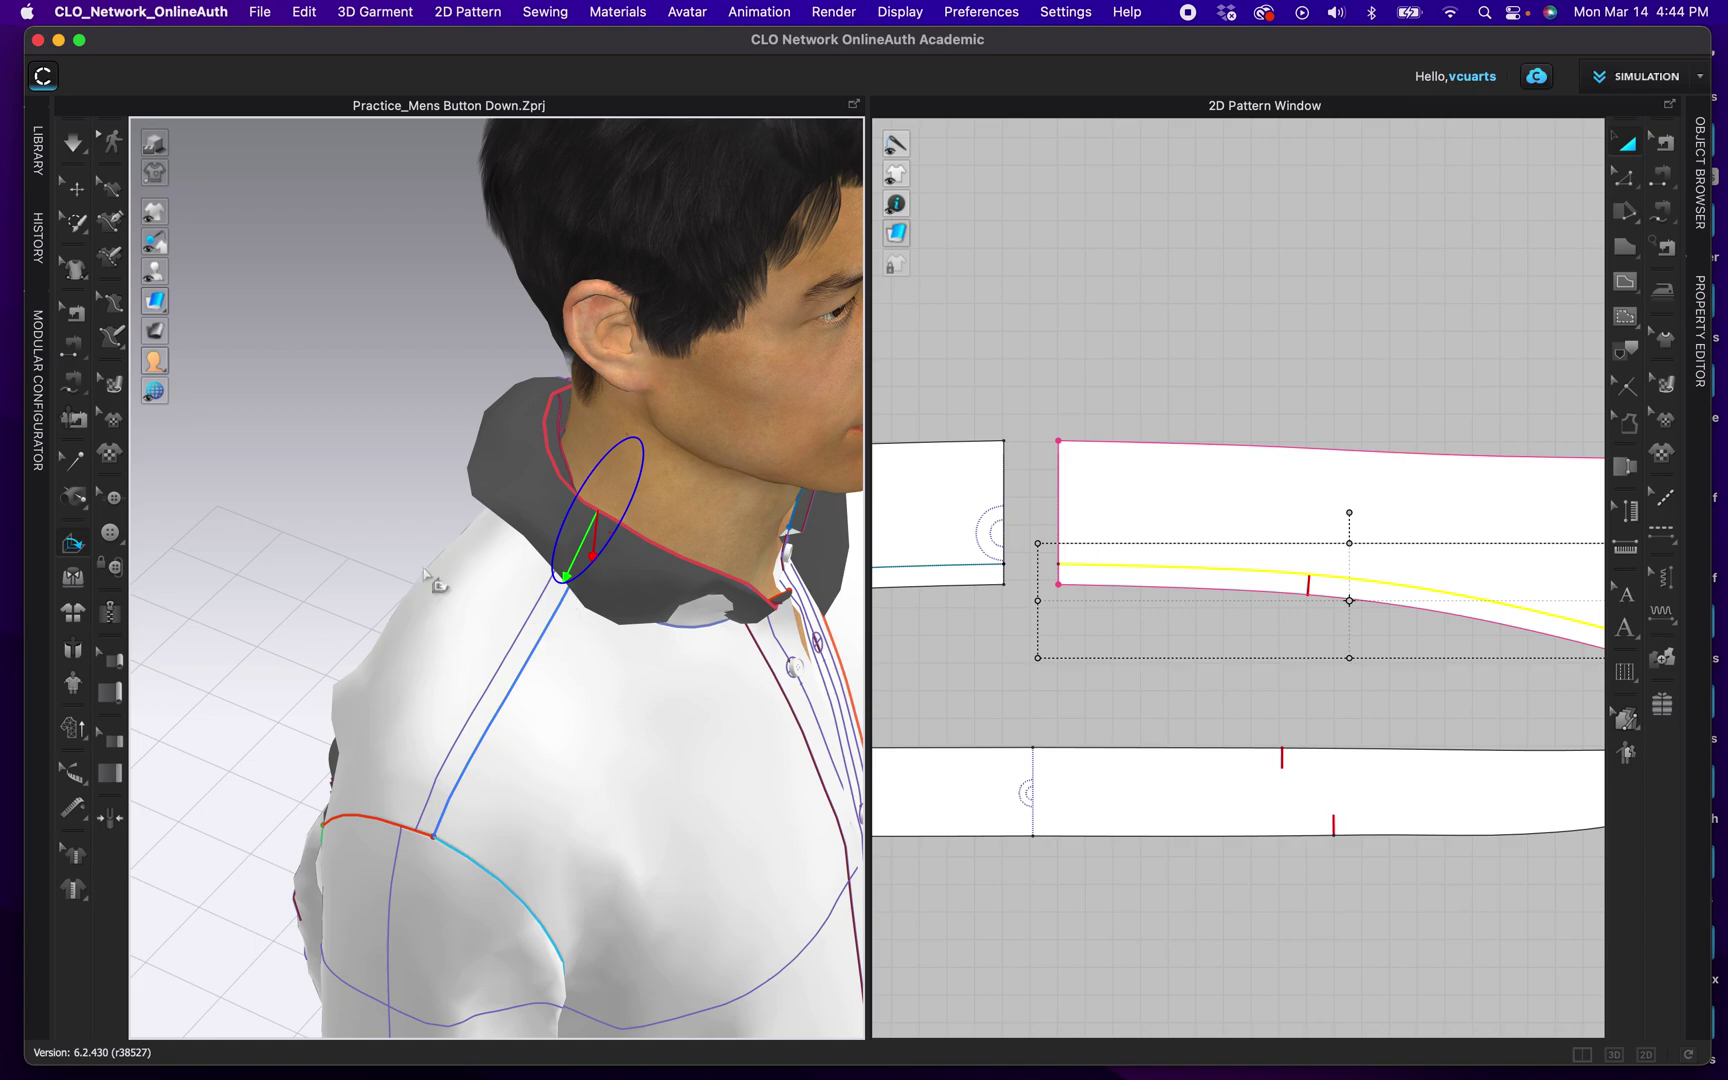
right_drag(413, 552, 455, 556)
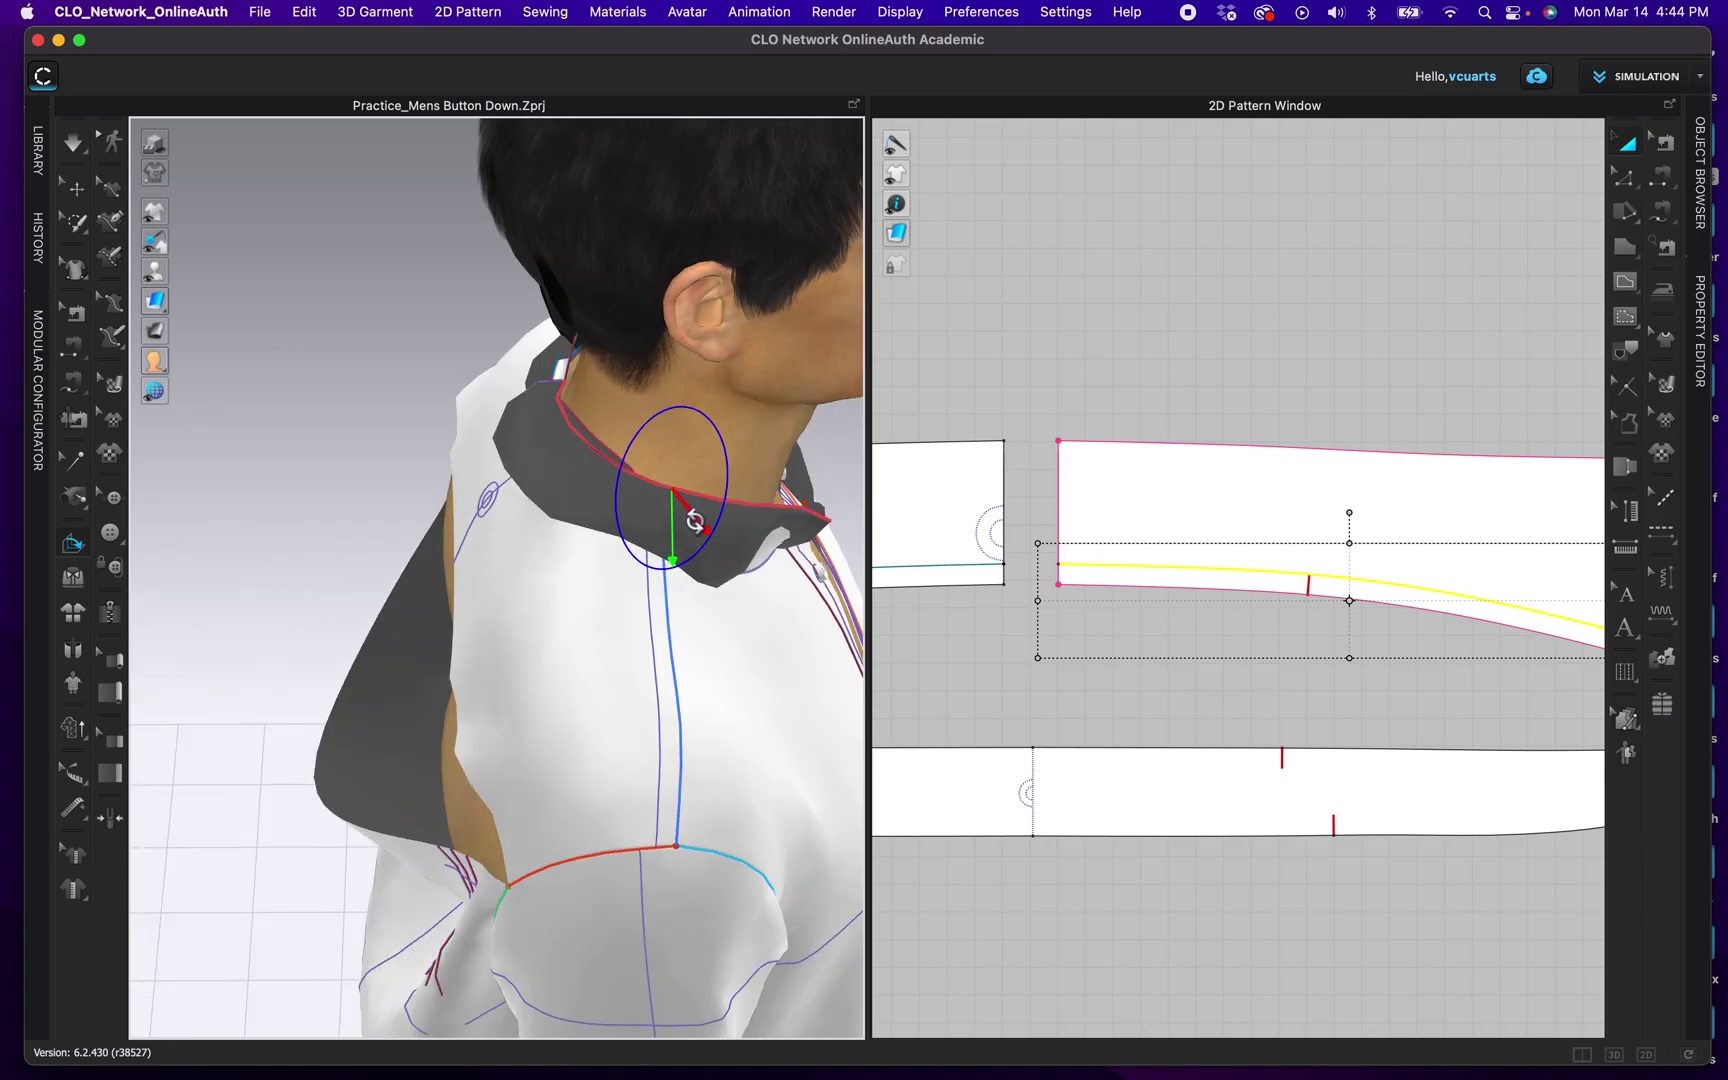
Step: Fold the collar half on the avatar's right slightly further down along its internal line, and simulate the garment
drag(699, 520, 707, 517)
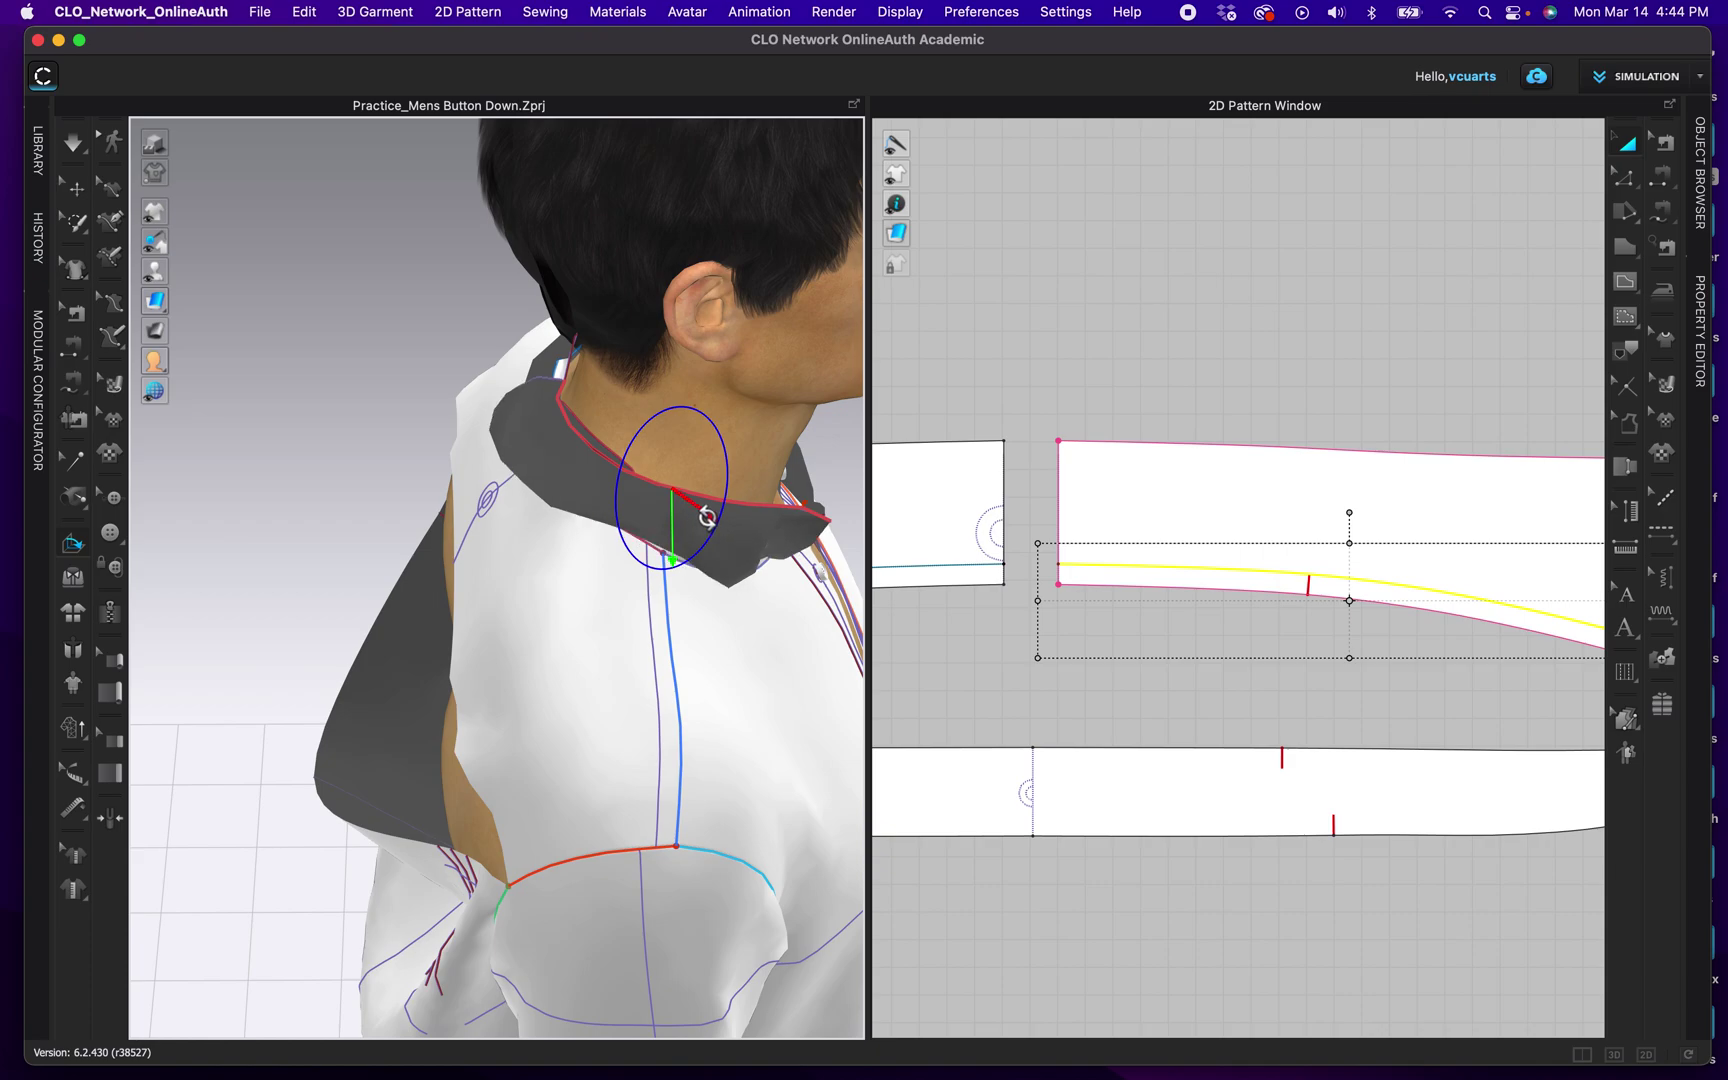
right_drag(800, 466, 711, 436)
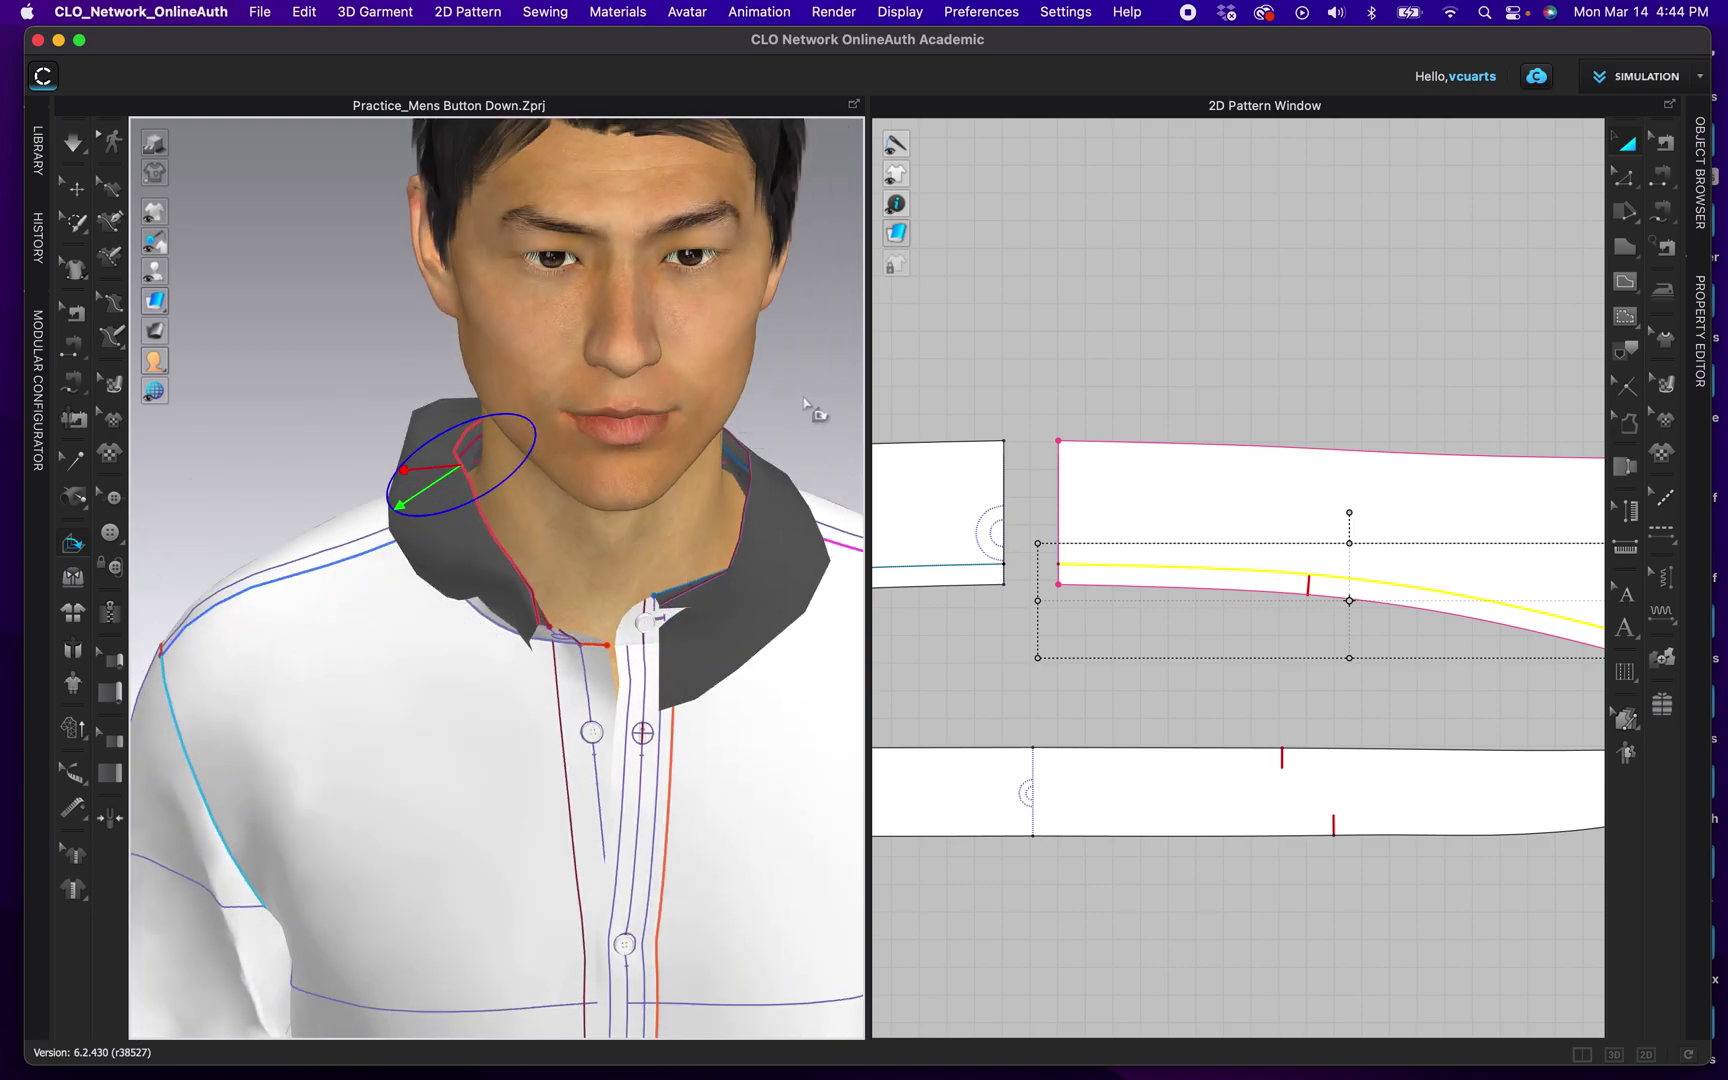
key(q)
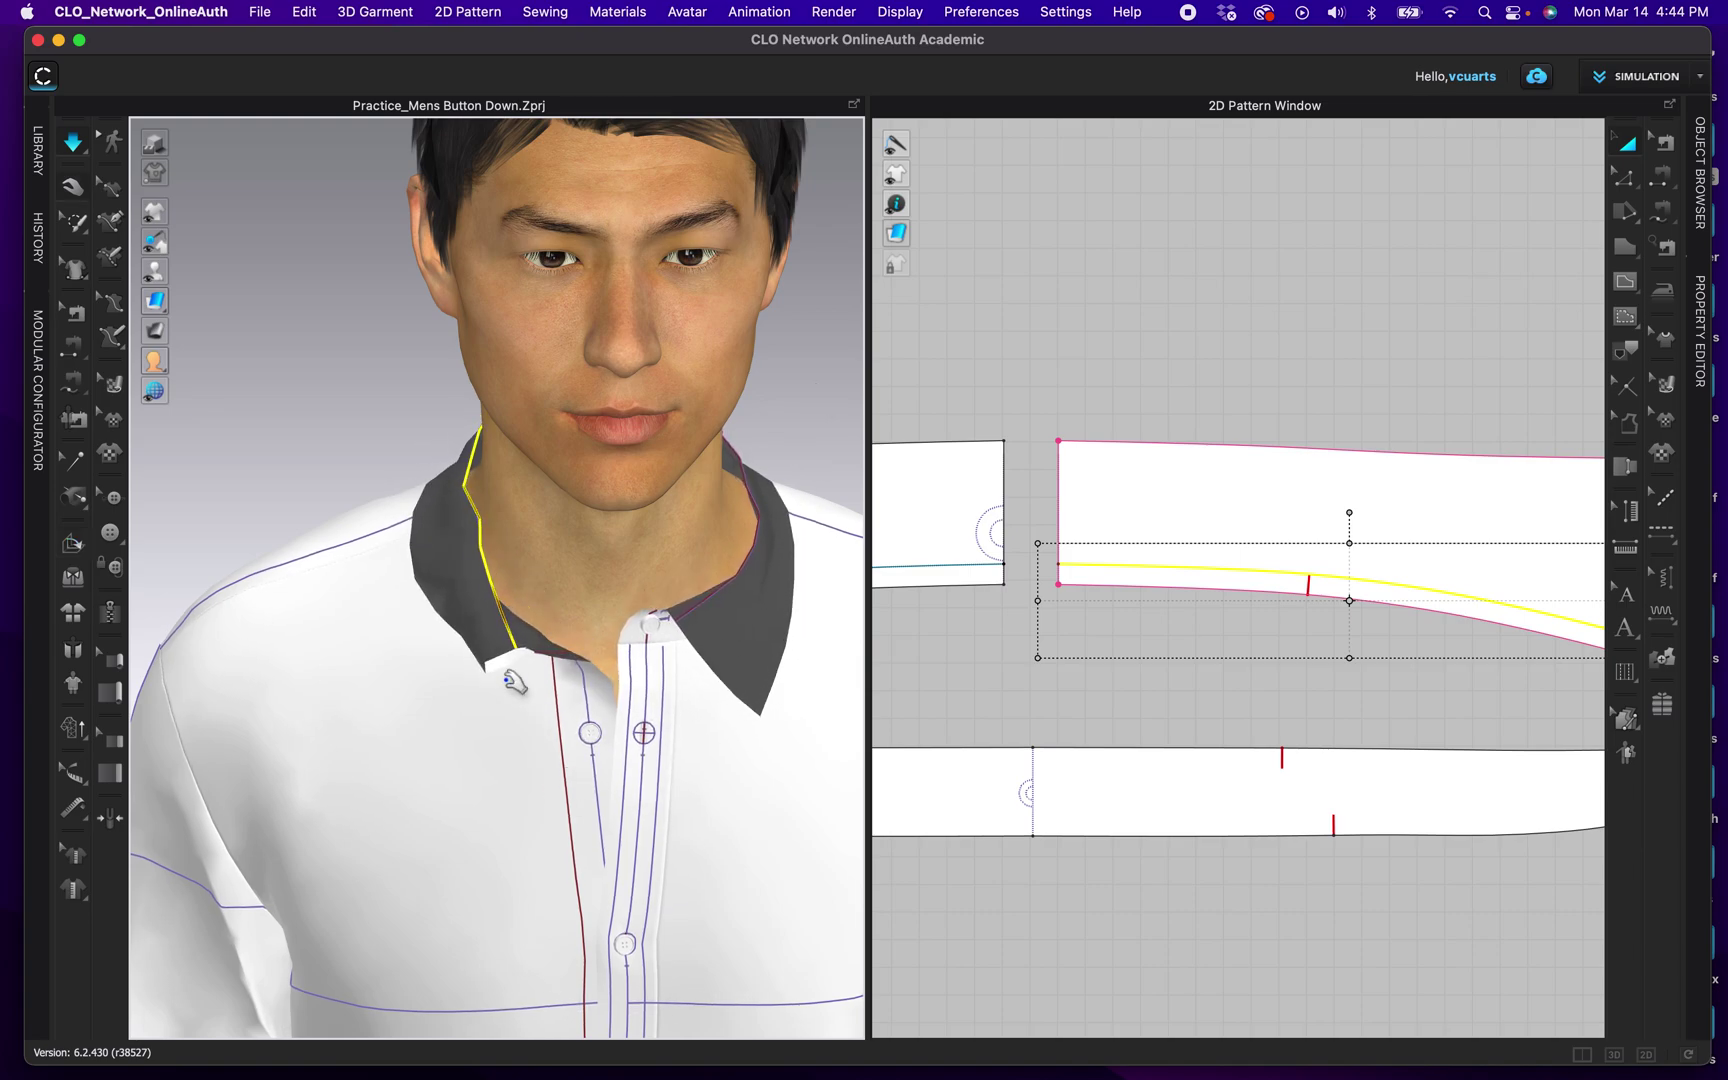
Step: Pull the collar half on the avatar's right outward during simulation, and display the garment as Thick Textured Surface
mouse_move(468, 634)
mouse_down()
mouse_move(390, 646)
mouse_move(441, 672)
mouse_move(444, 630)
mouse_up()
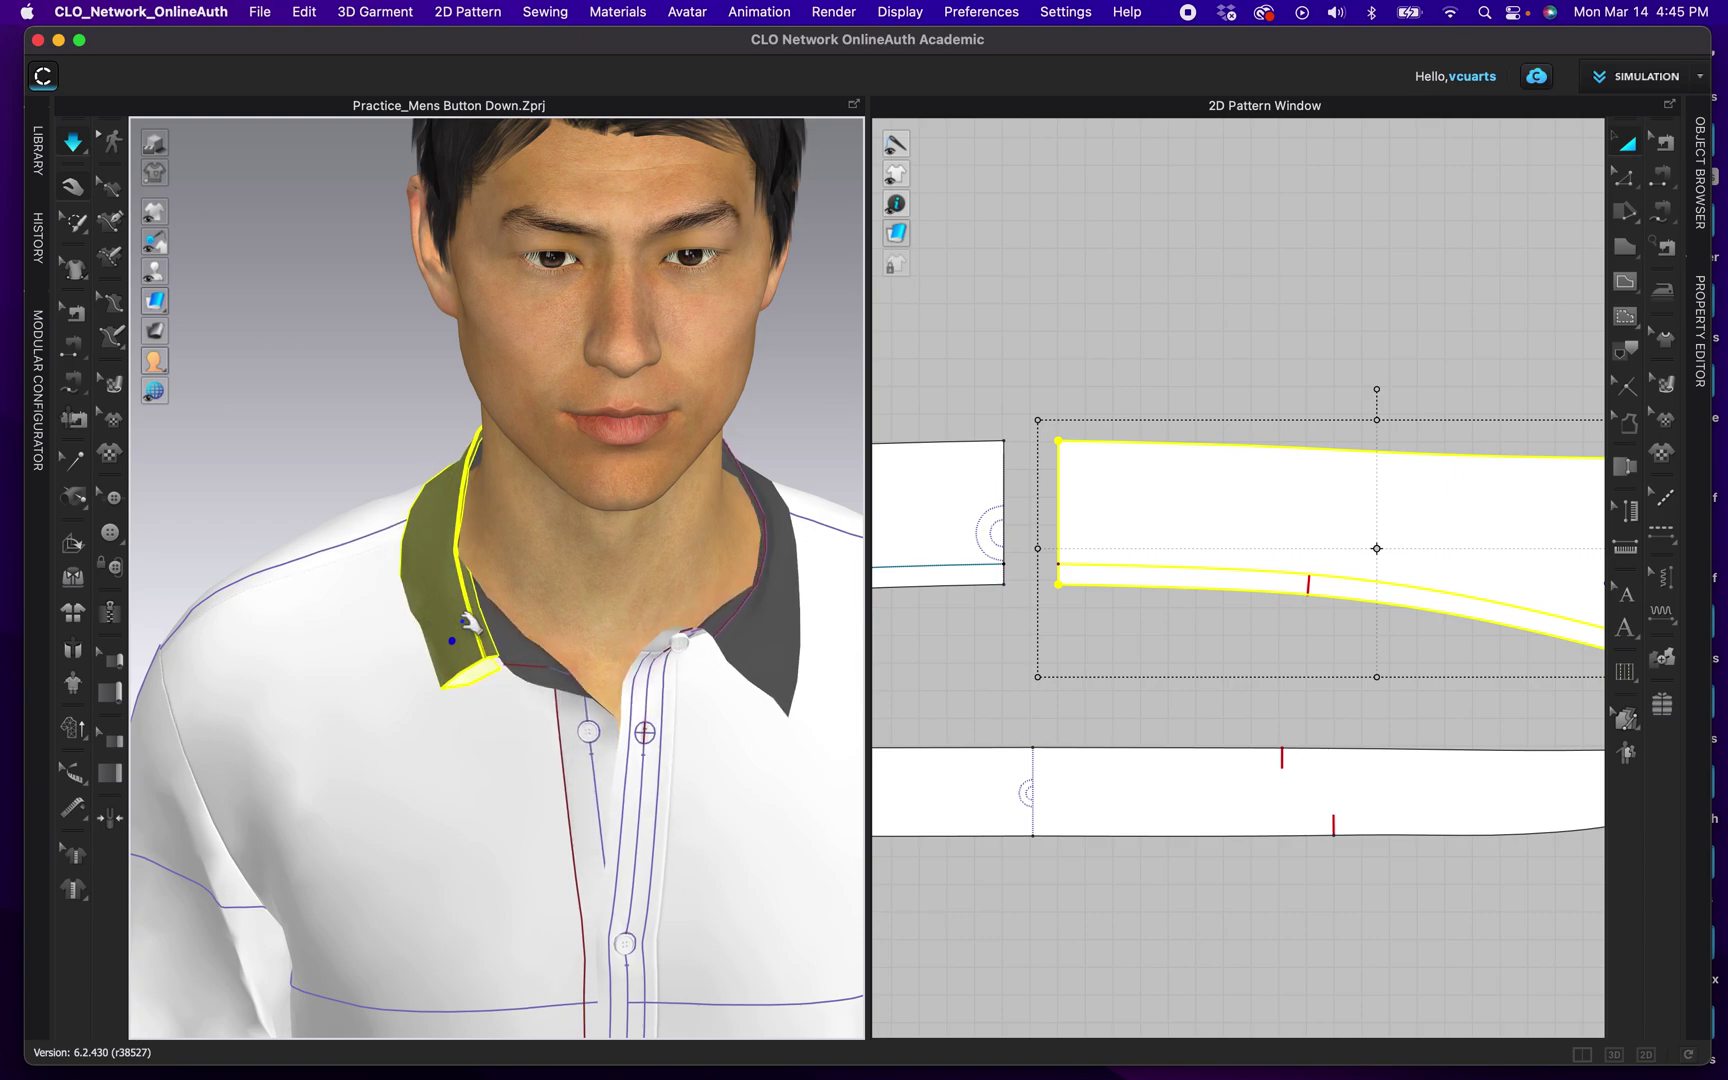
click(157, 302)
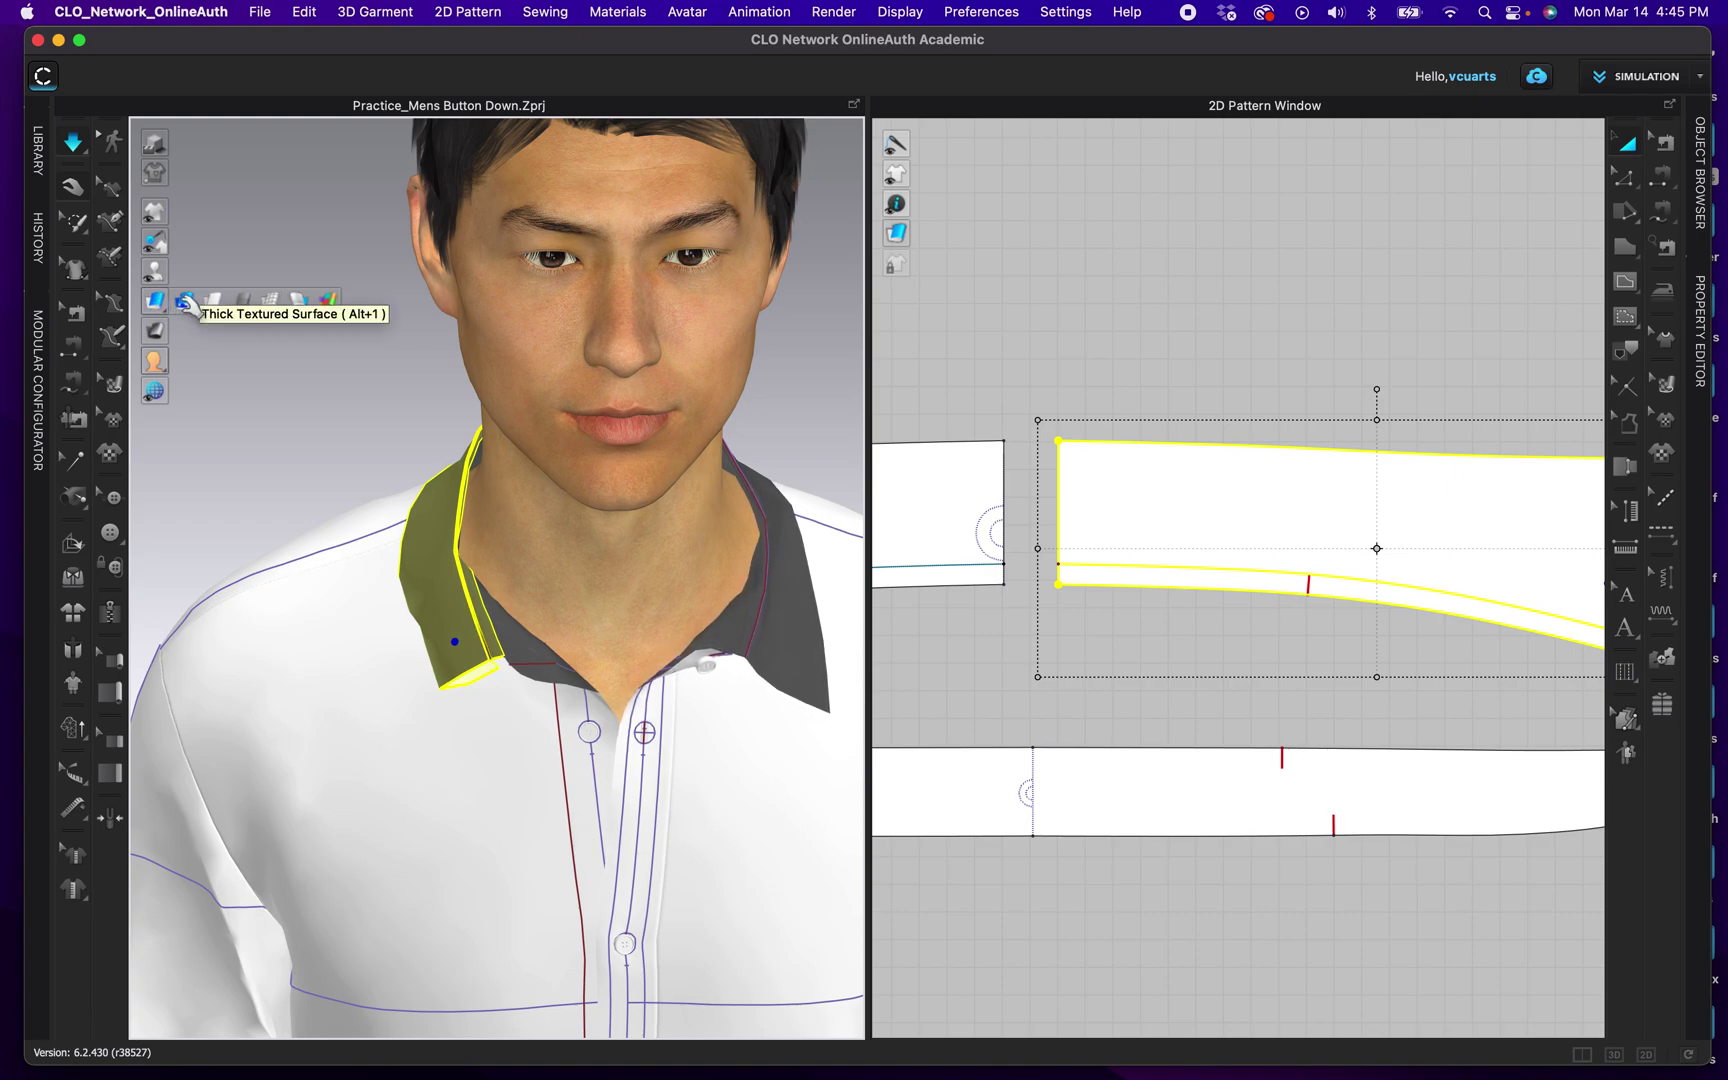
click(186, 302)
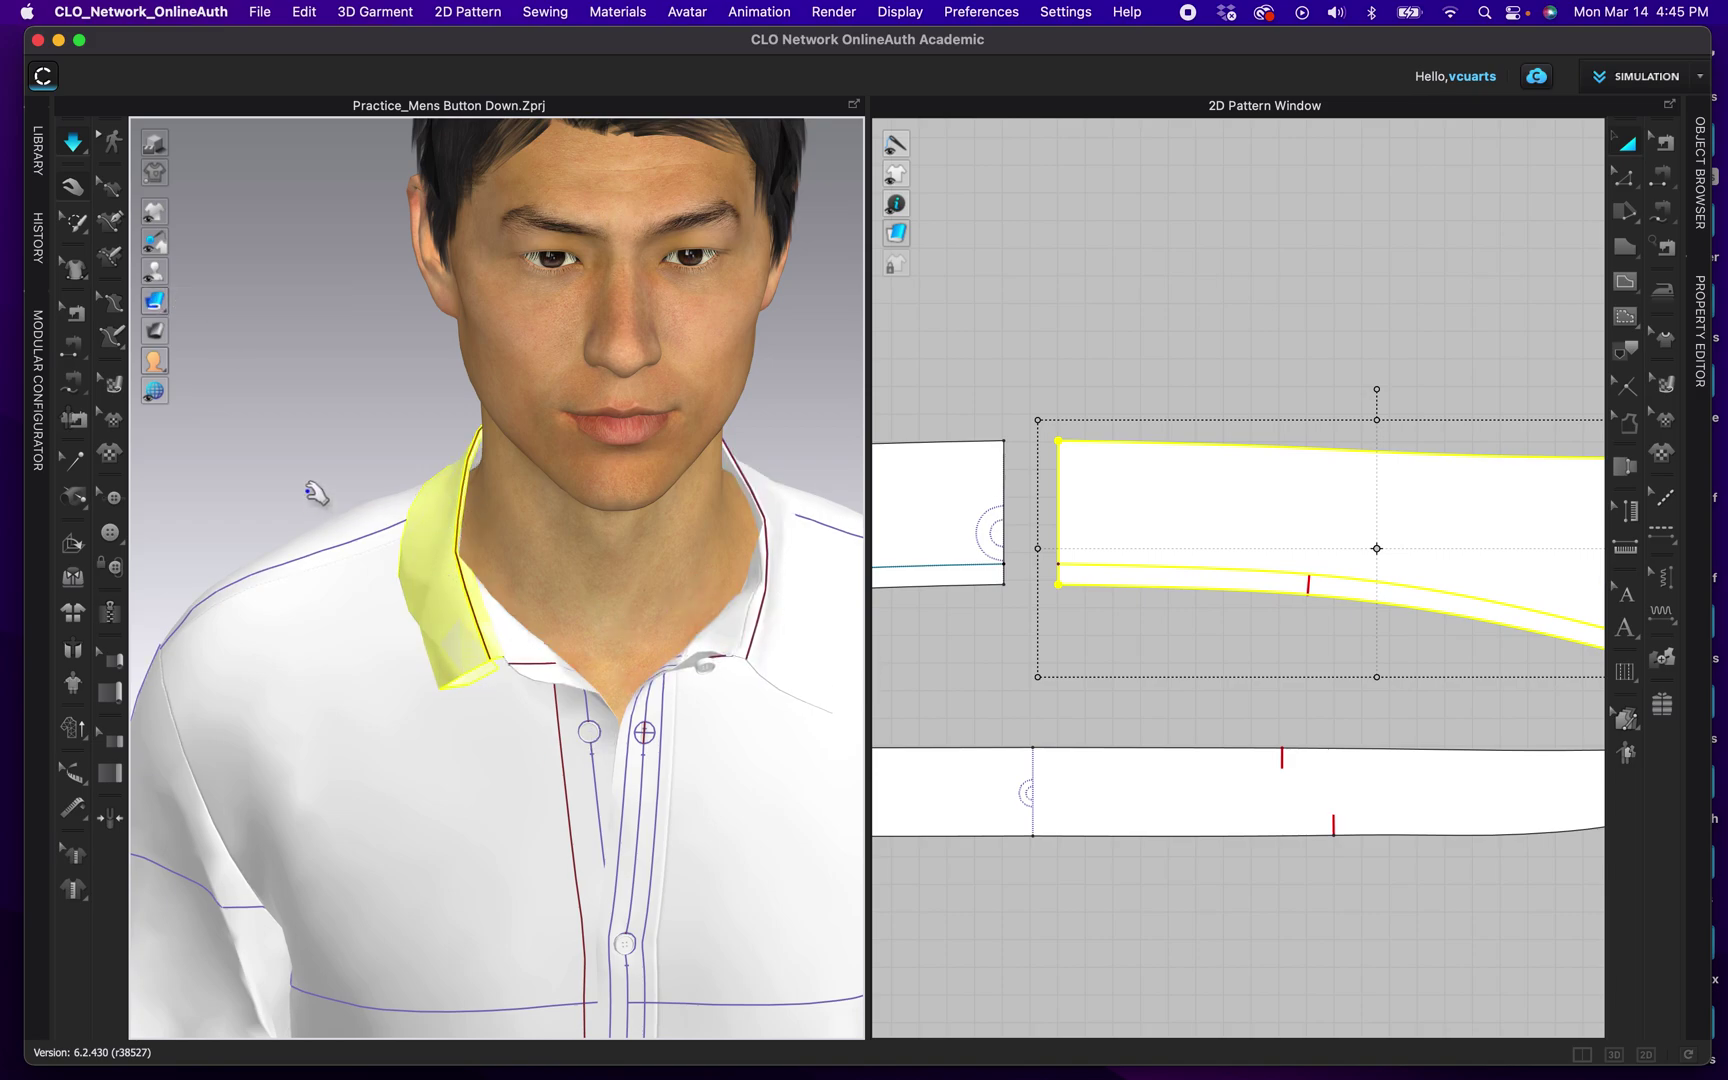
Step: Pull at the front point of the collar half on the avatar's right from several angles during simulation to straighten it
right_drag(339, 494, 356, 488)
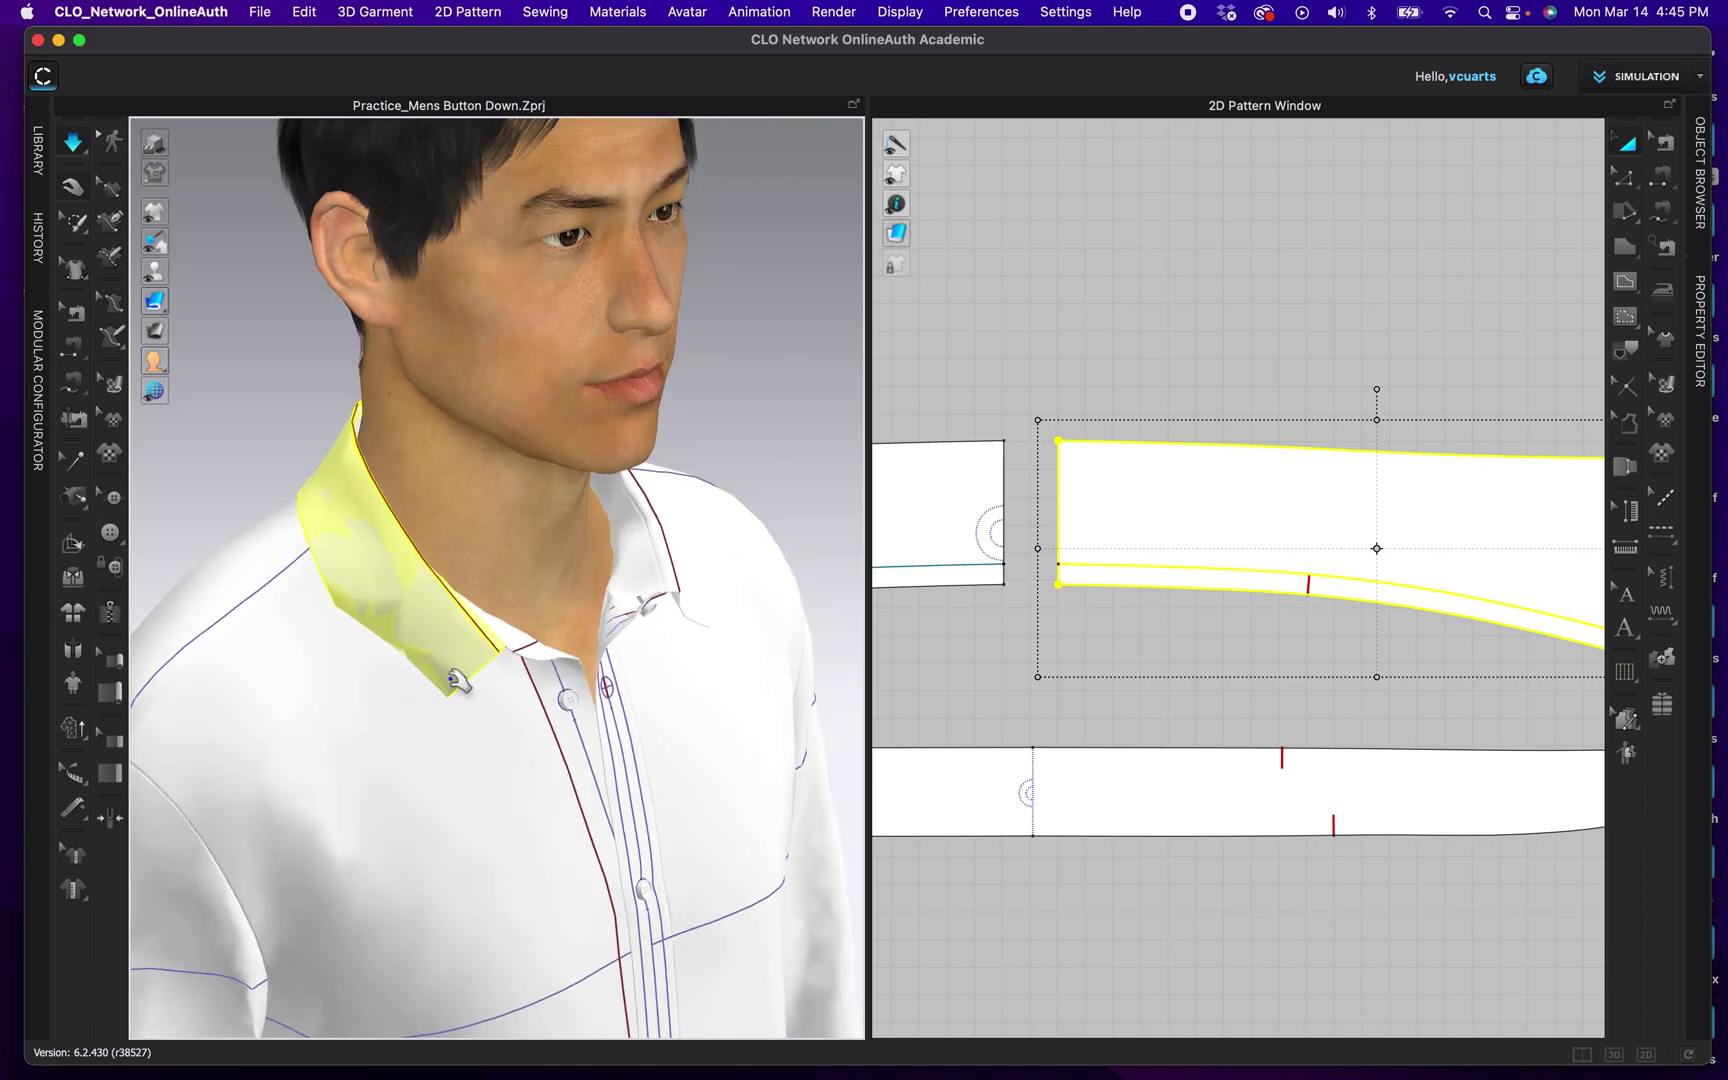
drag(435, 668, 330, 640)
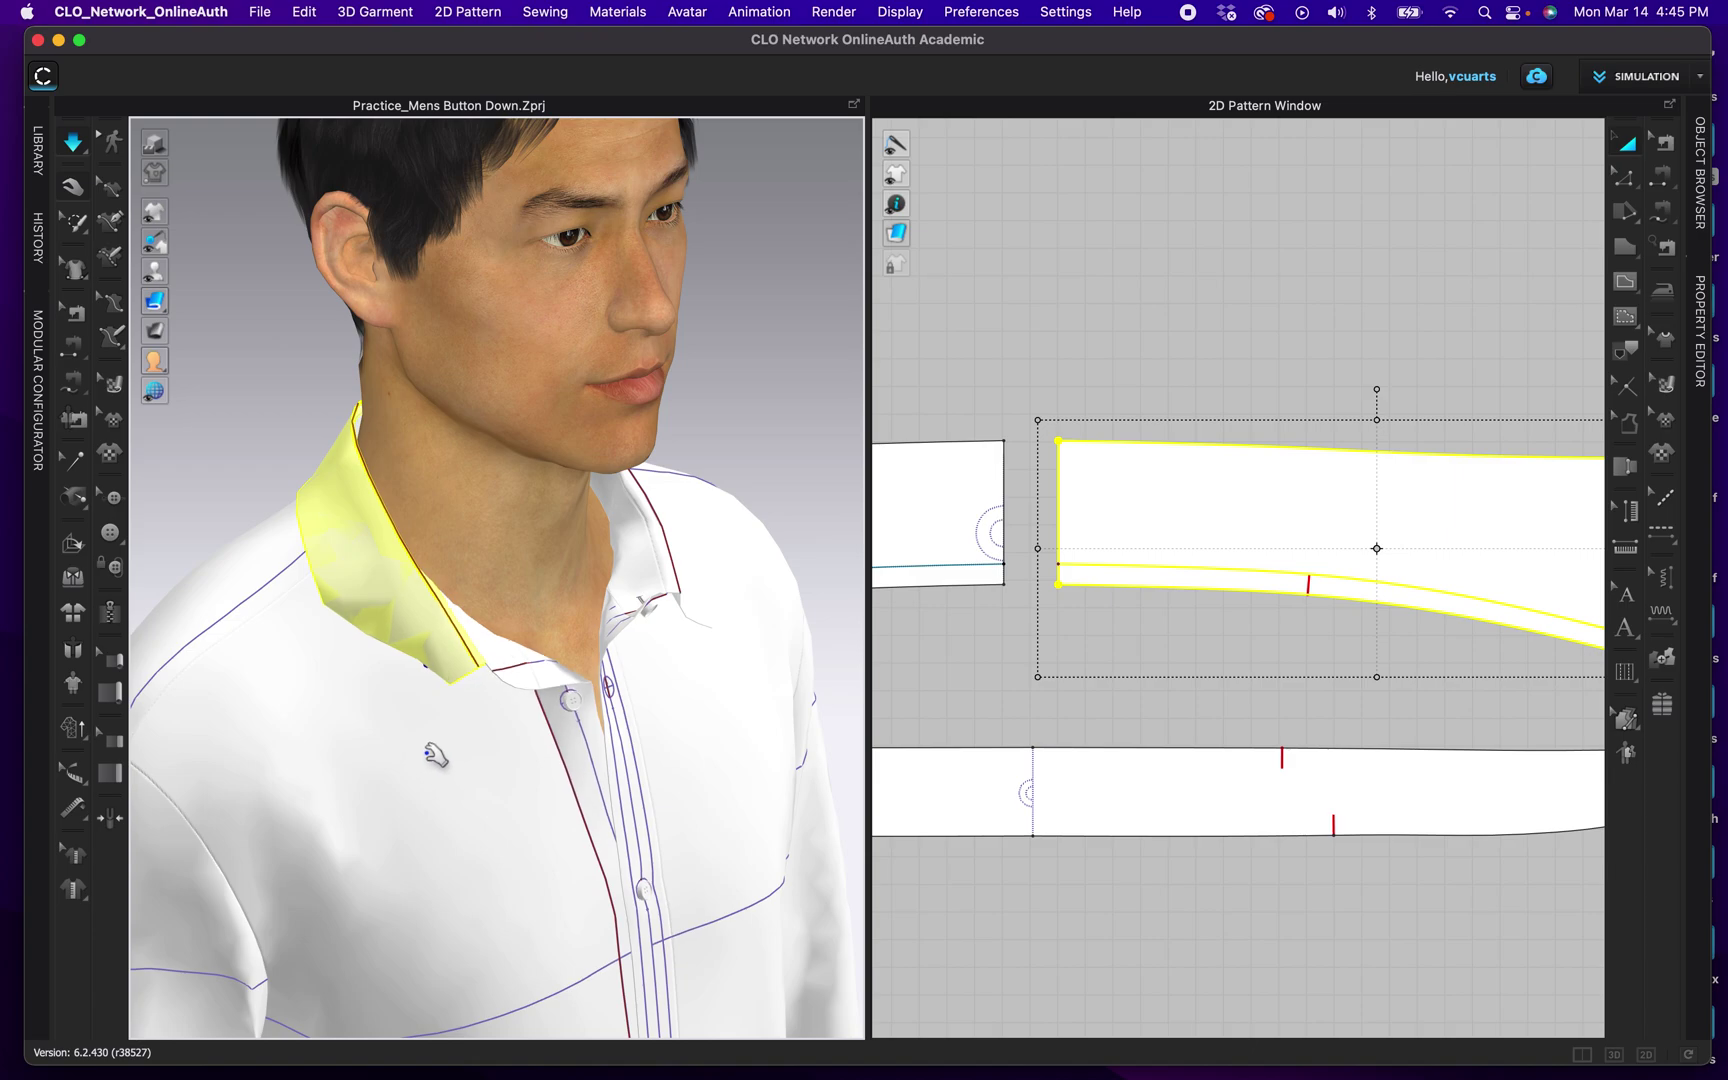
right_drag(376, 678, 384, 676)
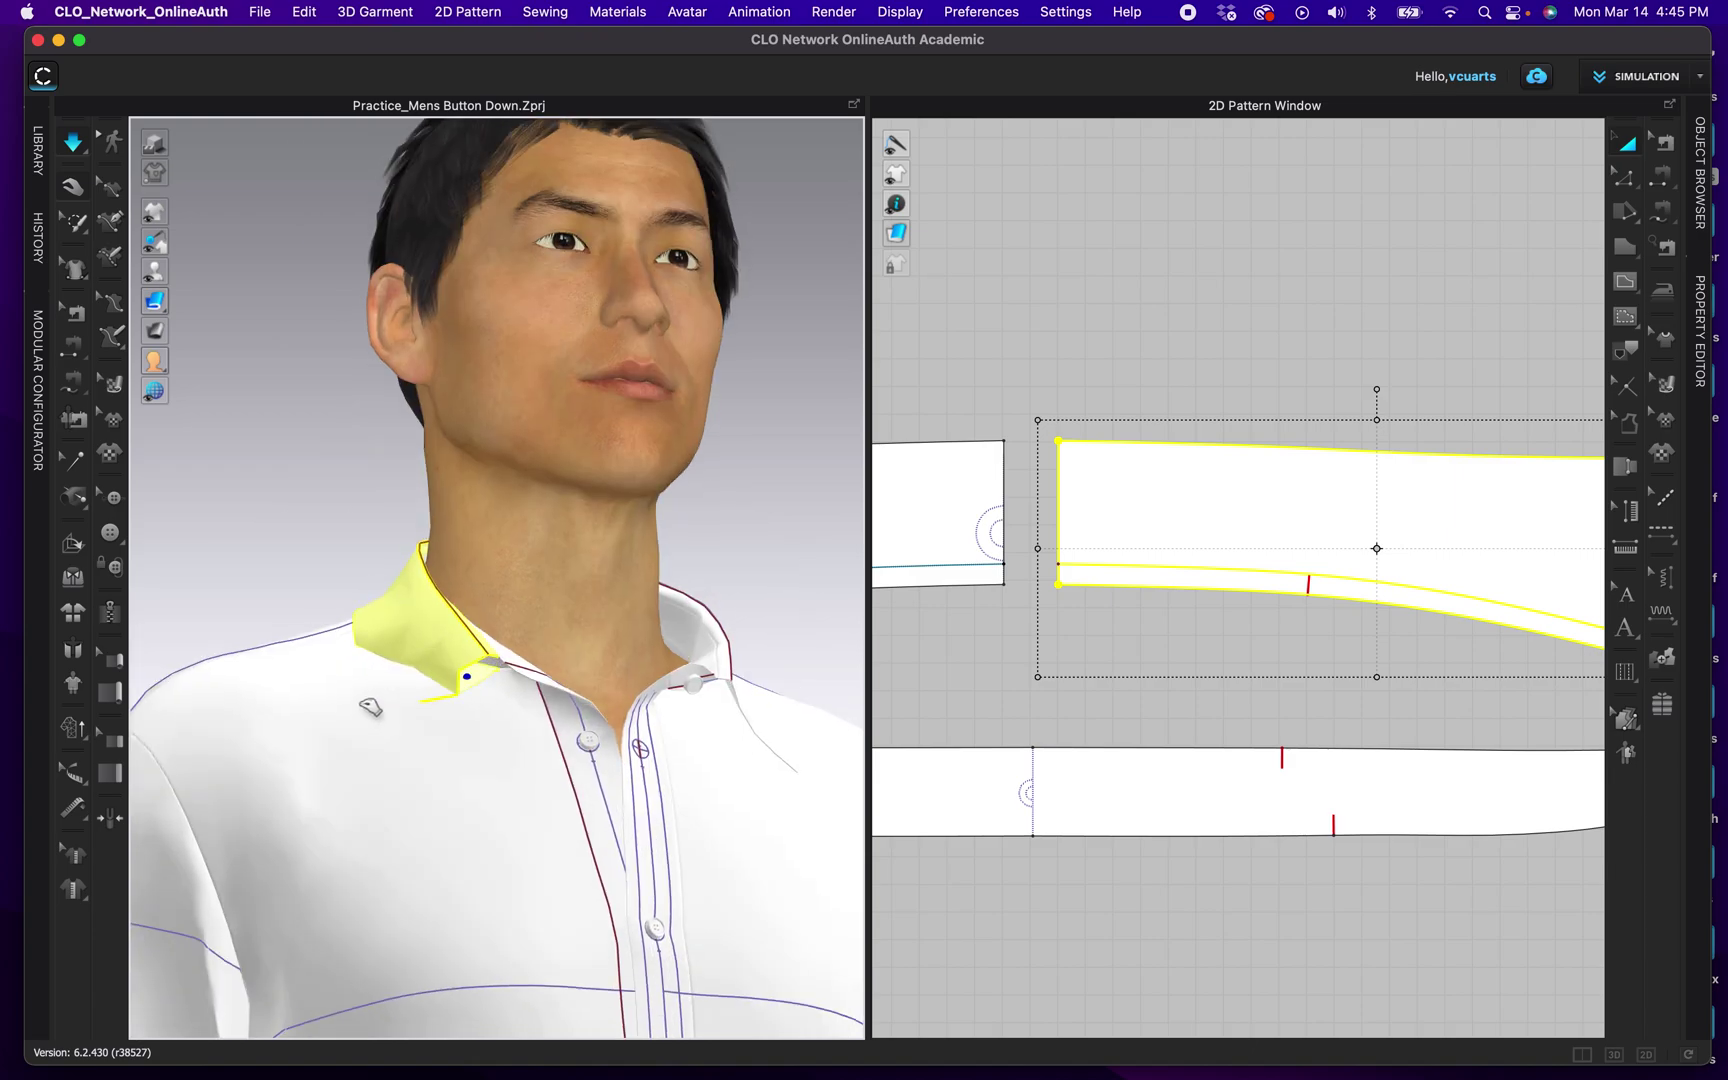
drag(406, 668, 467, 697)
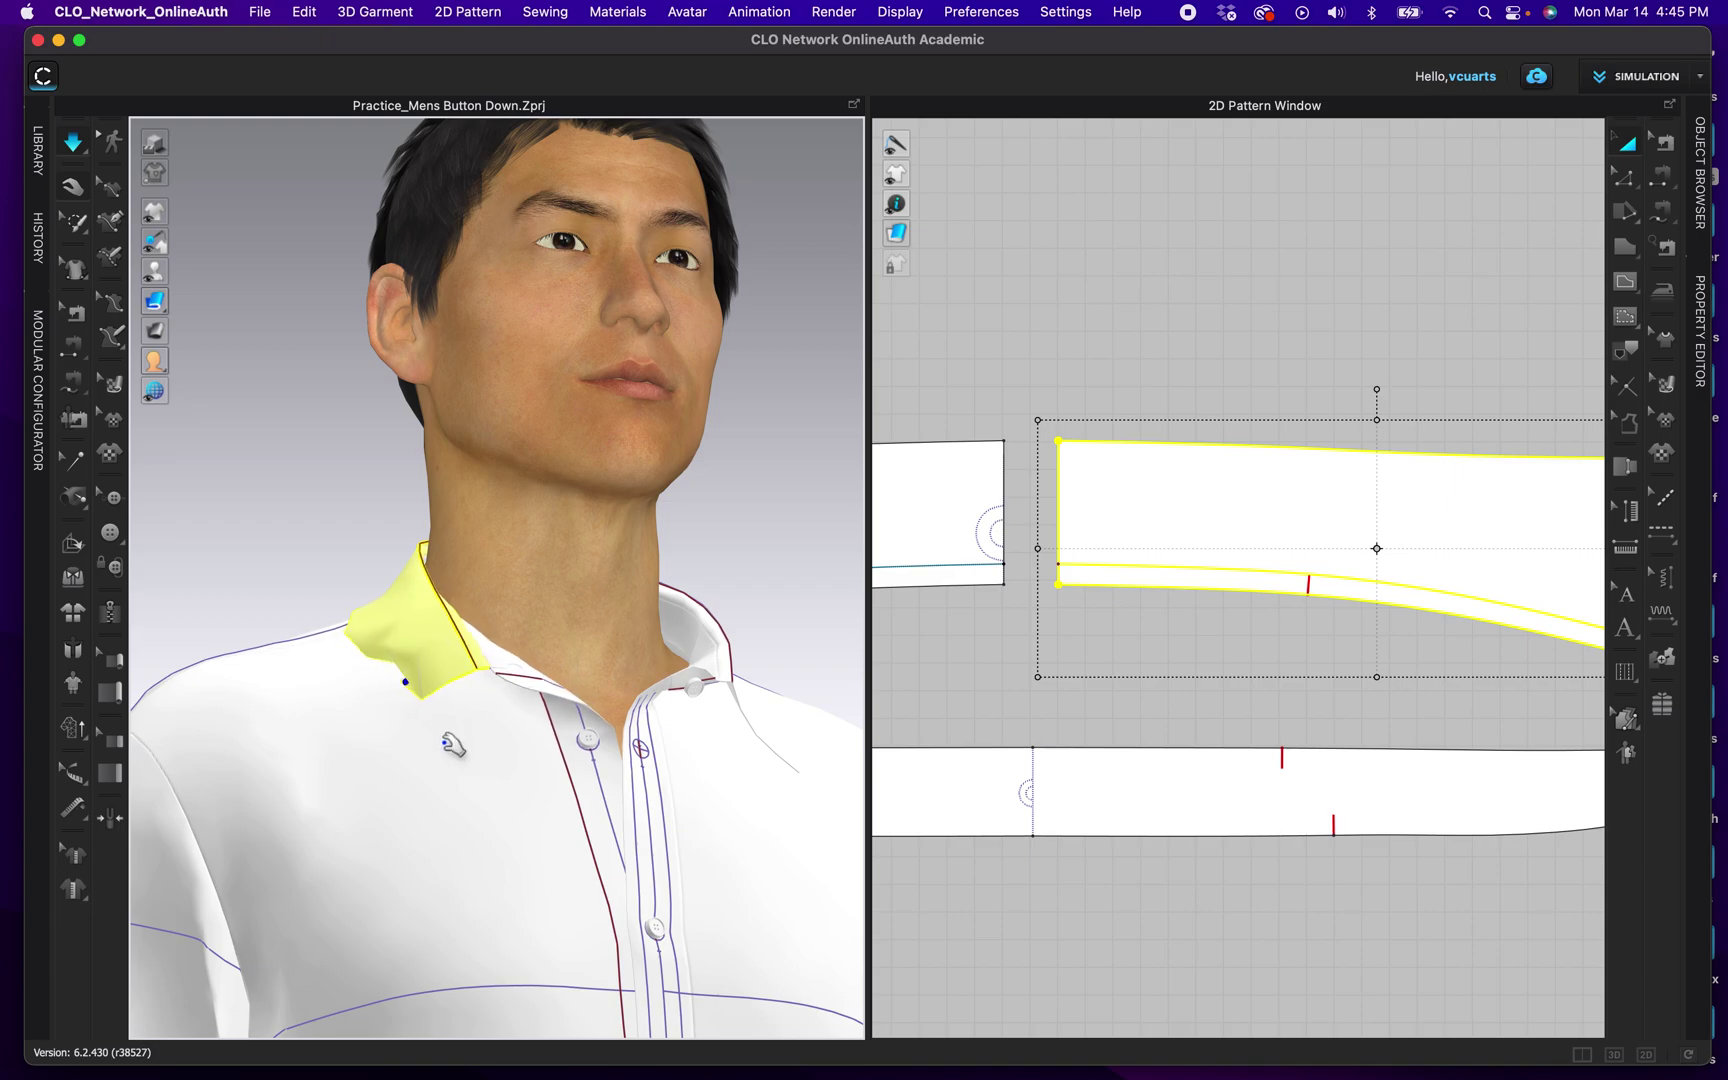
right_drag(461, 768, 449, 786)
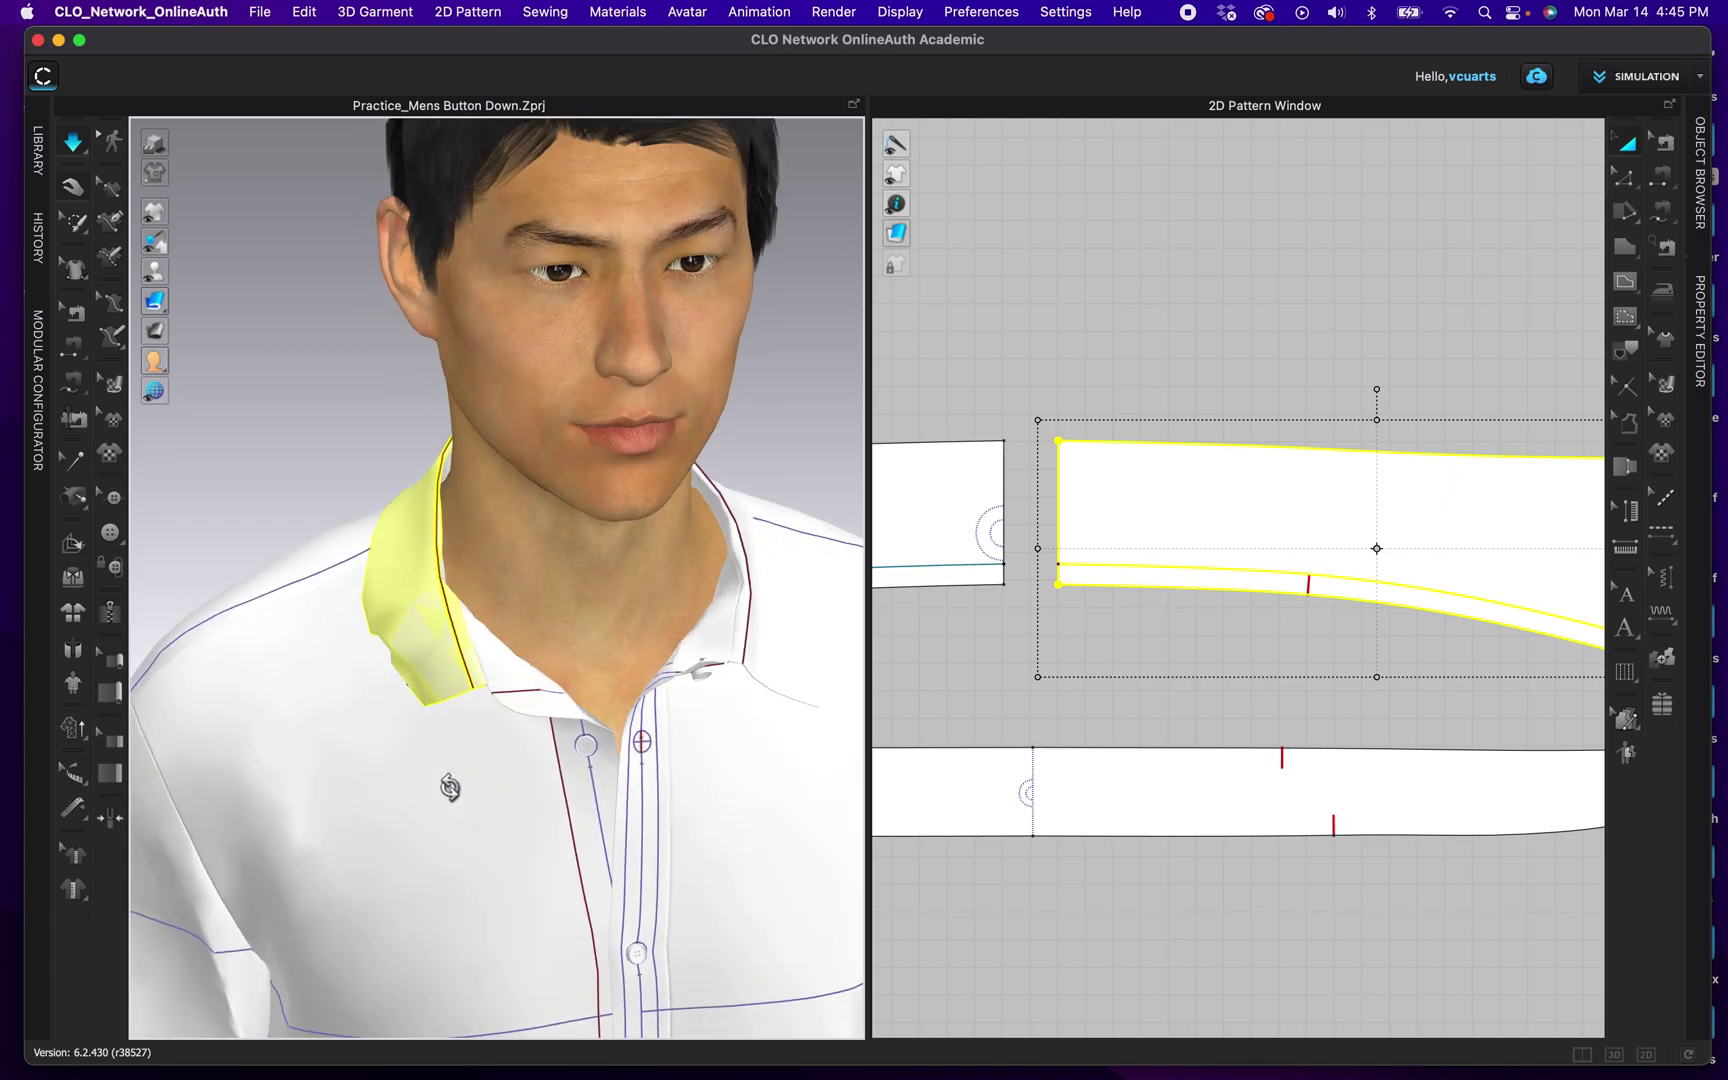
drag(409, 682, 459, 712)
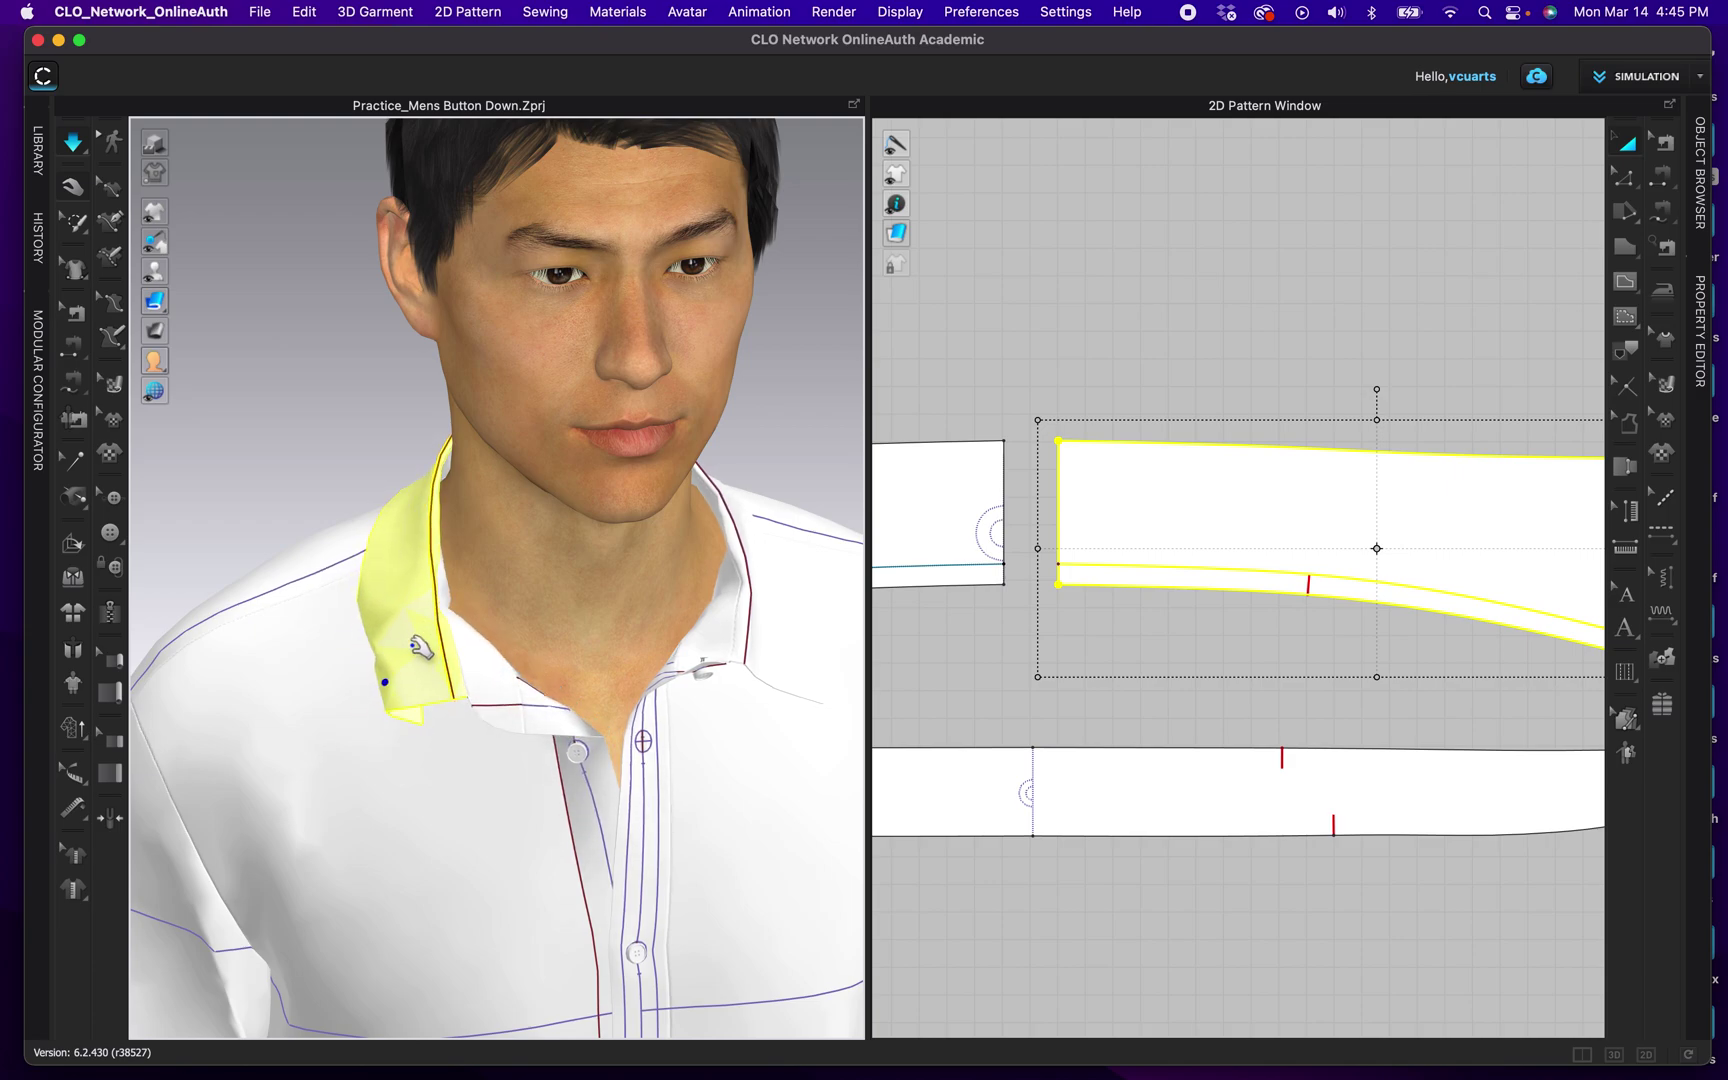
Step: Strengthen both collar halves, tug the collar stand on the avatar's left into place, and stop the simulation
right_click(412, 644)
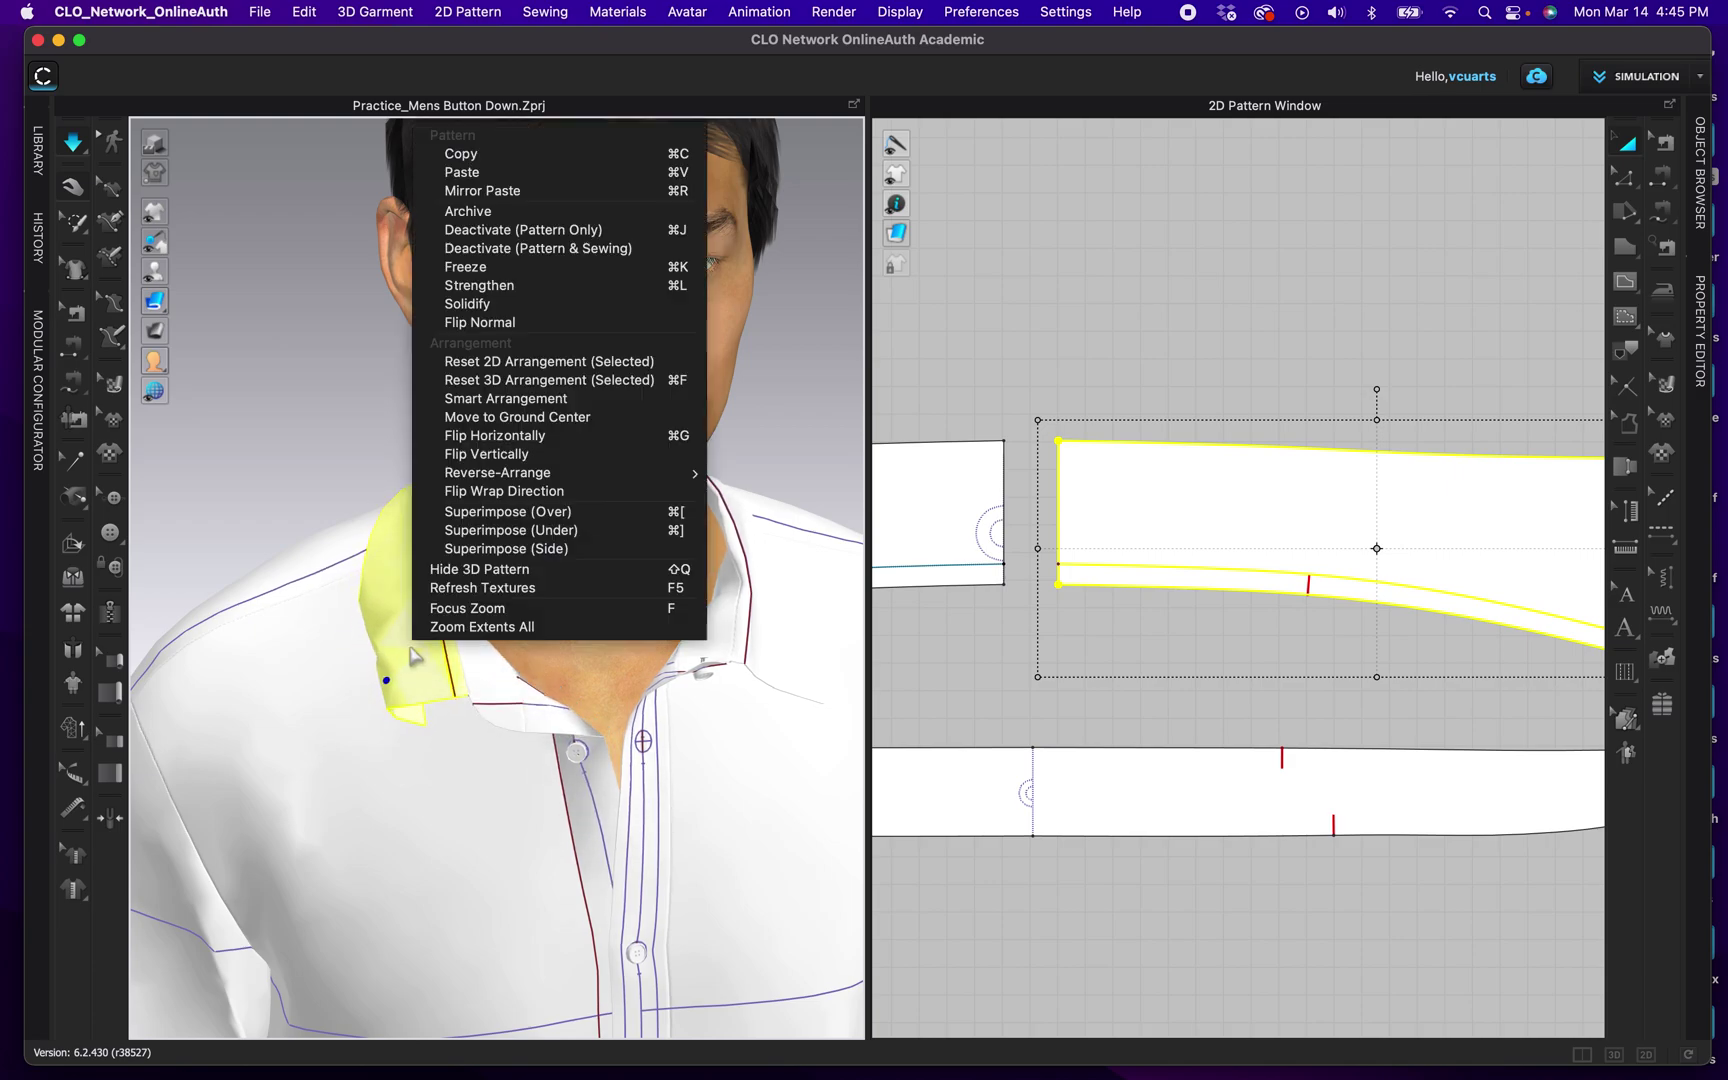
click(478, 286)
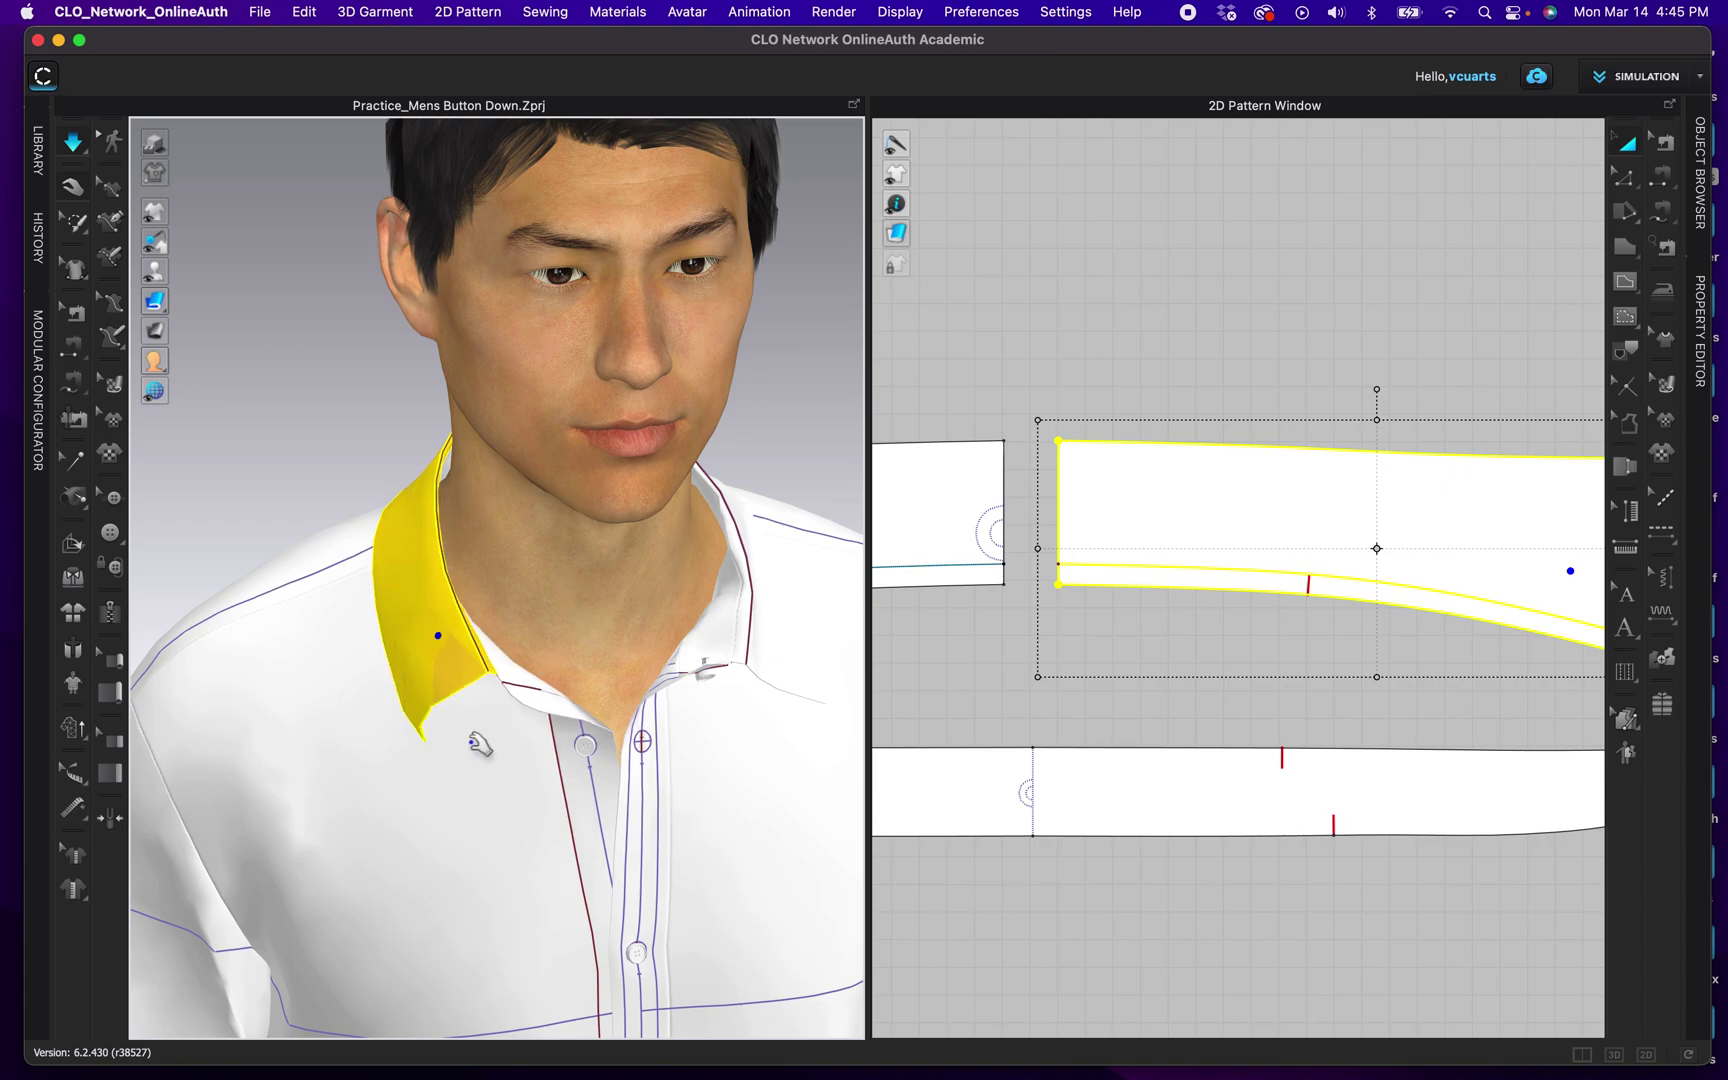
click(782, 632)
right_click(777, 628)
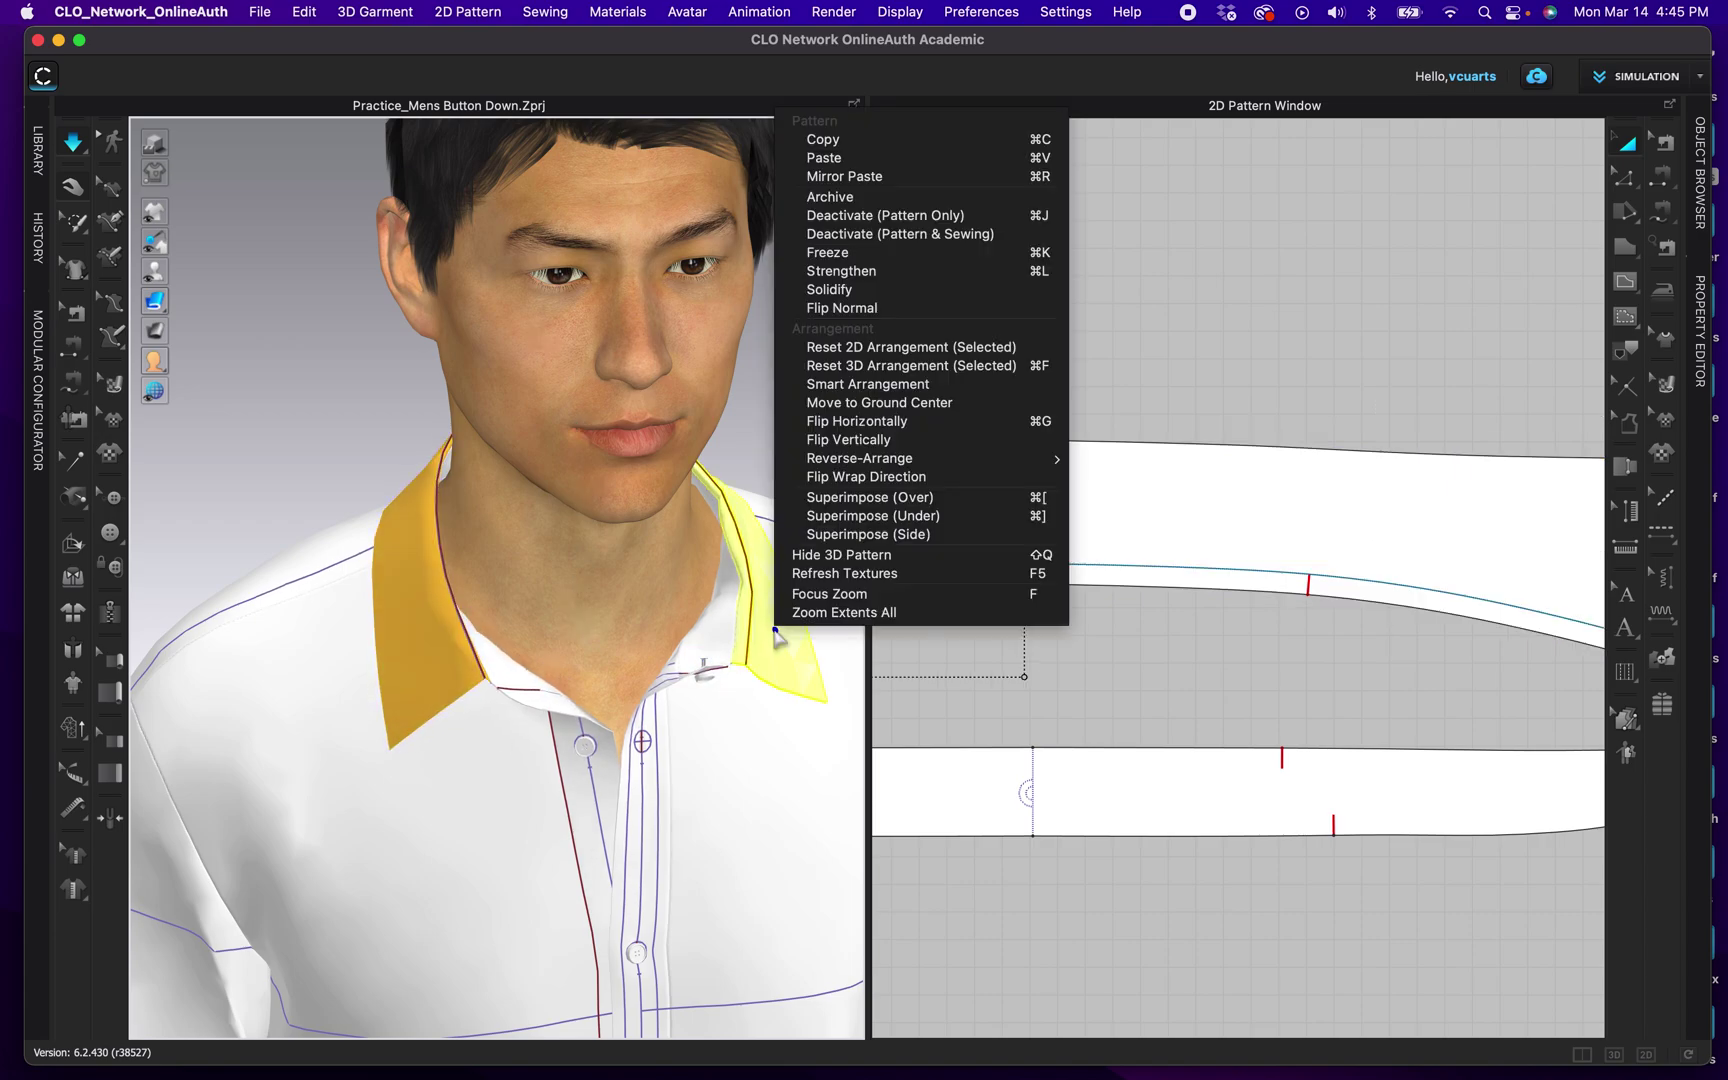
click(838, 272)
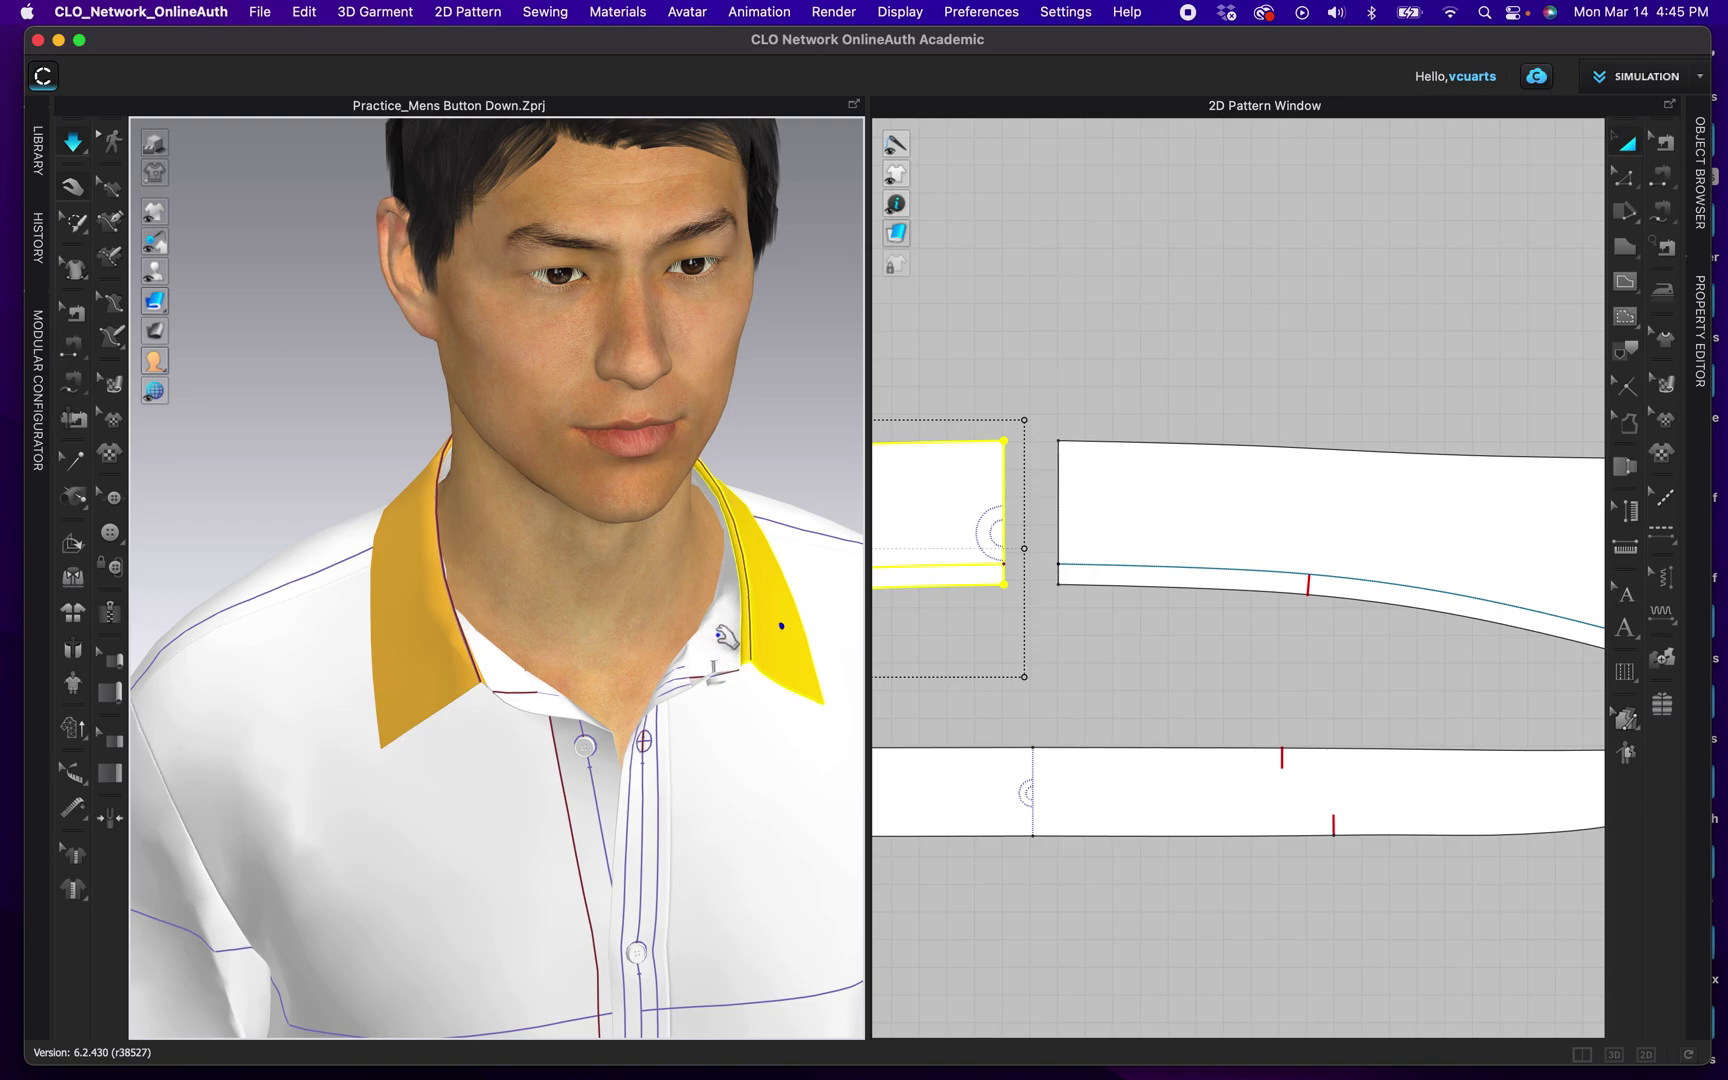
mouse_move(732, 630)
mouse_down()
mouse_move(728, 615)
mouse_move(732, 632)
mouse_up()
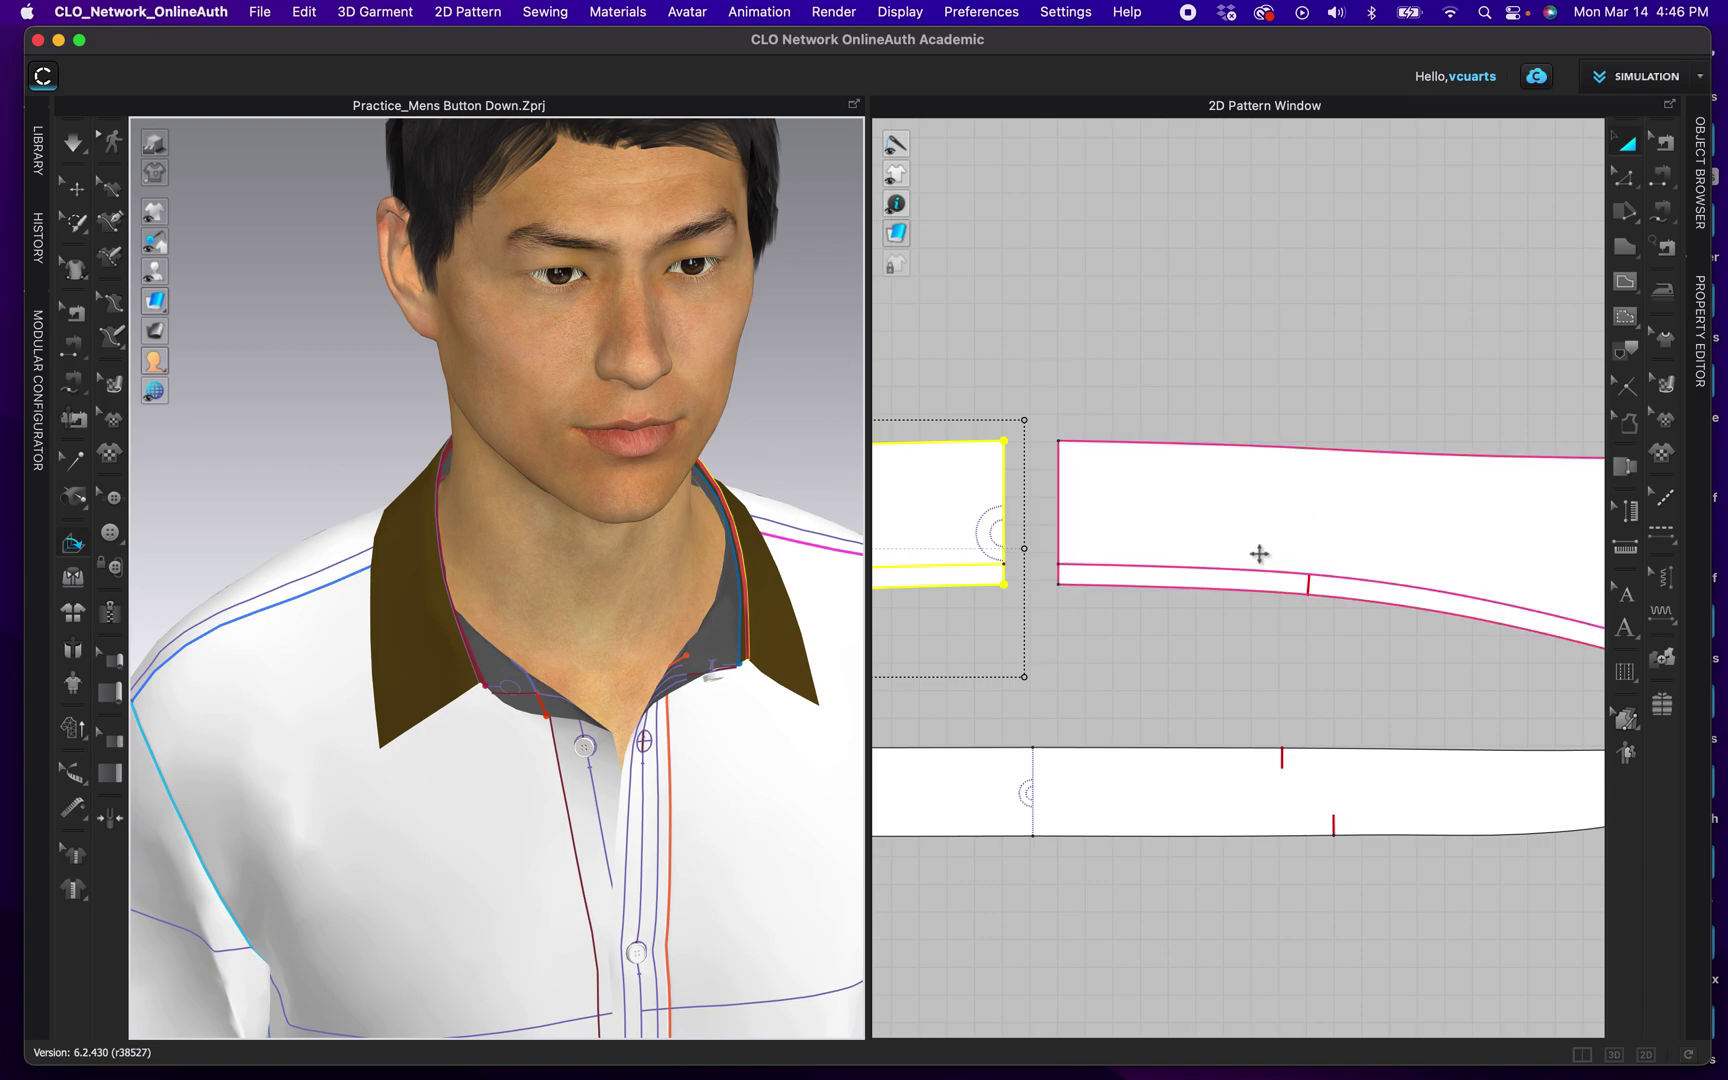
Step: Select both collar halves and the collar stand in the 2D pattern, and turn on Bond for them
scroll(998, 437, down, 3)
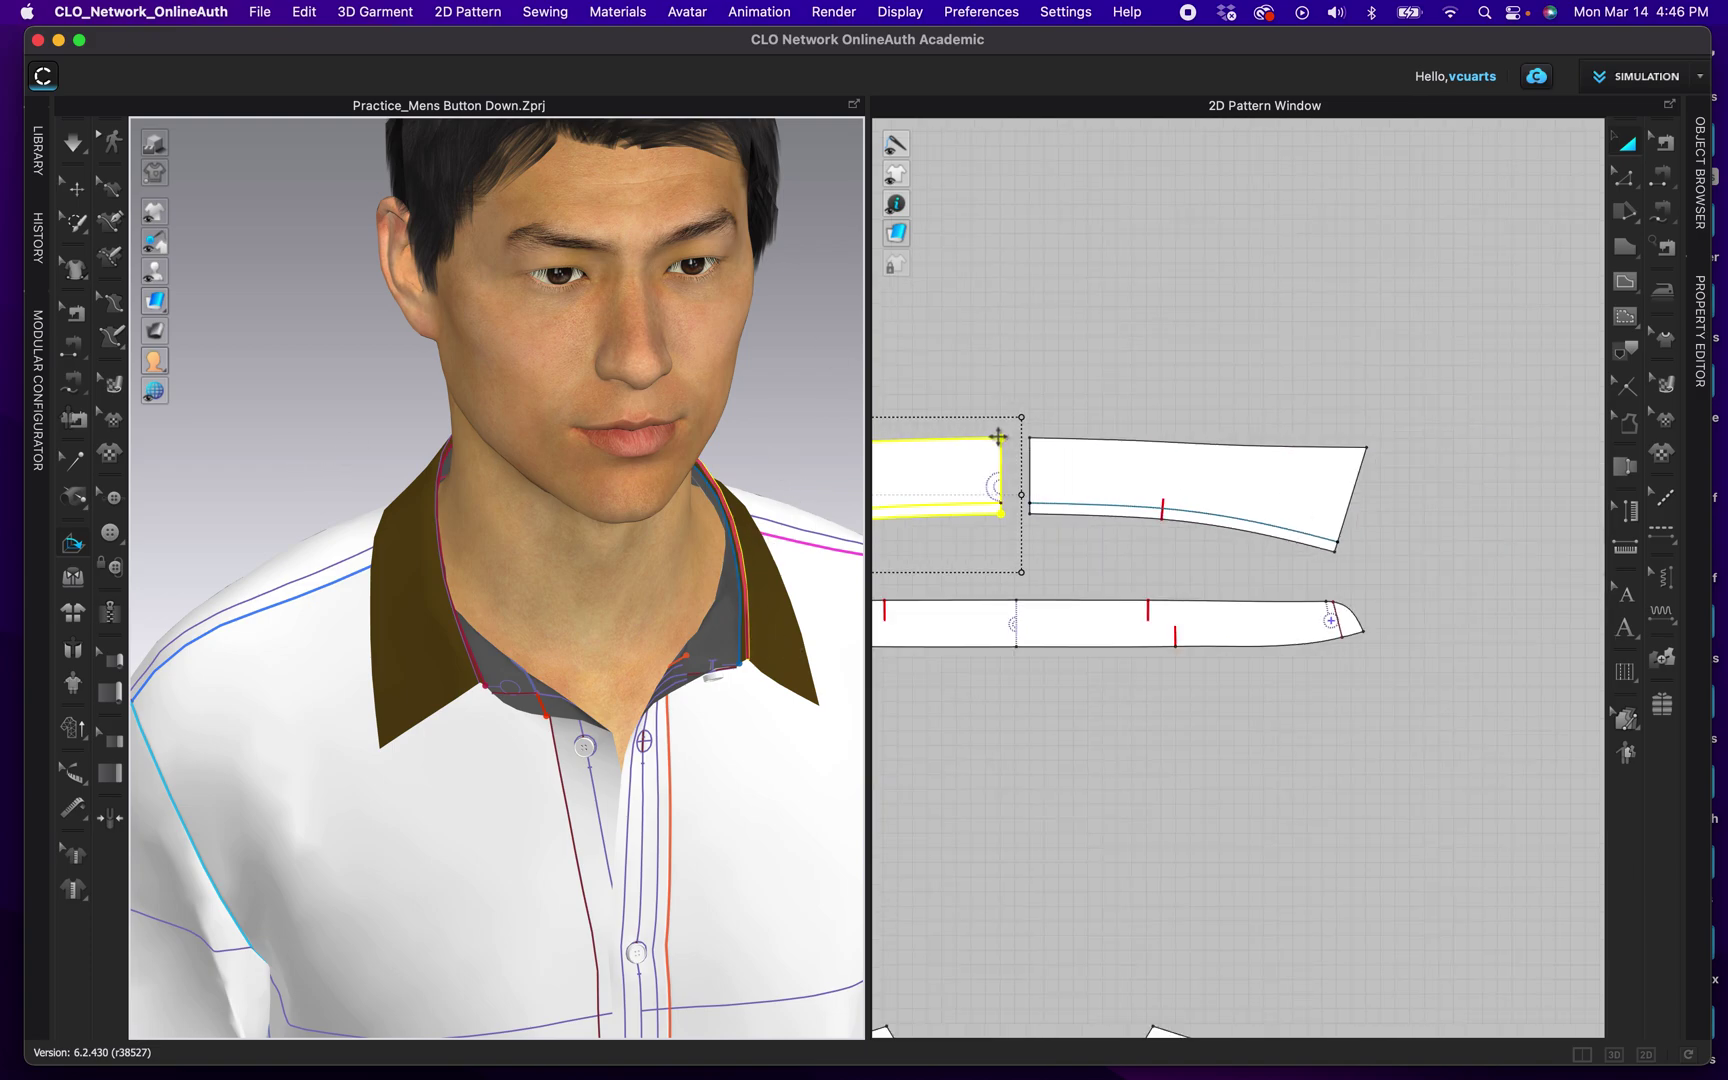
scroll(998, 437, down, 3)
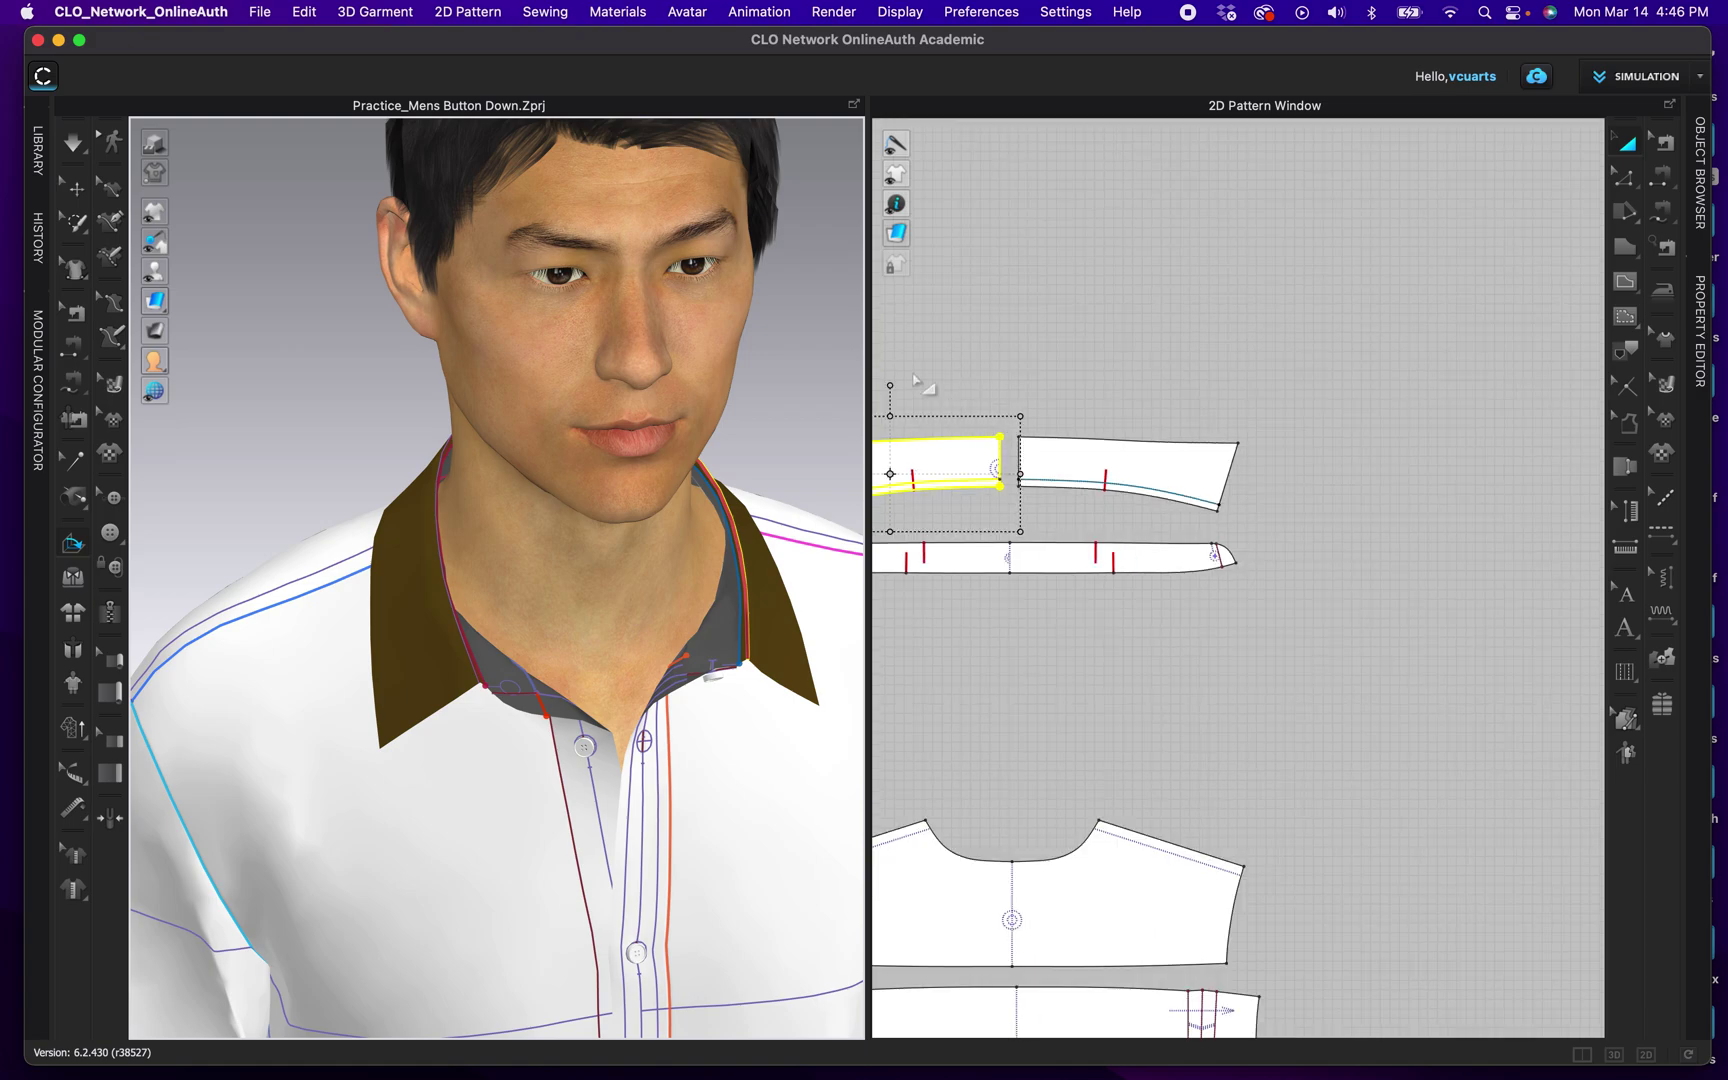
drag(892, 357, 1150, 650)
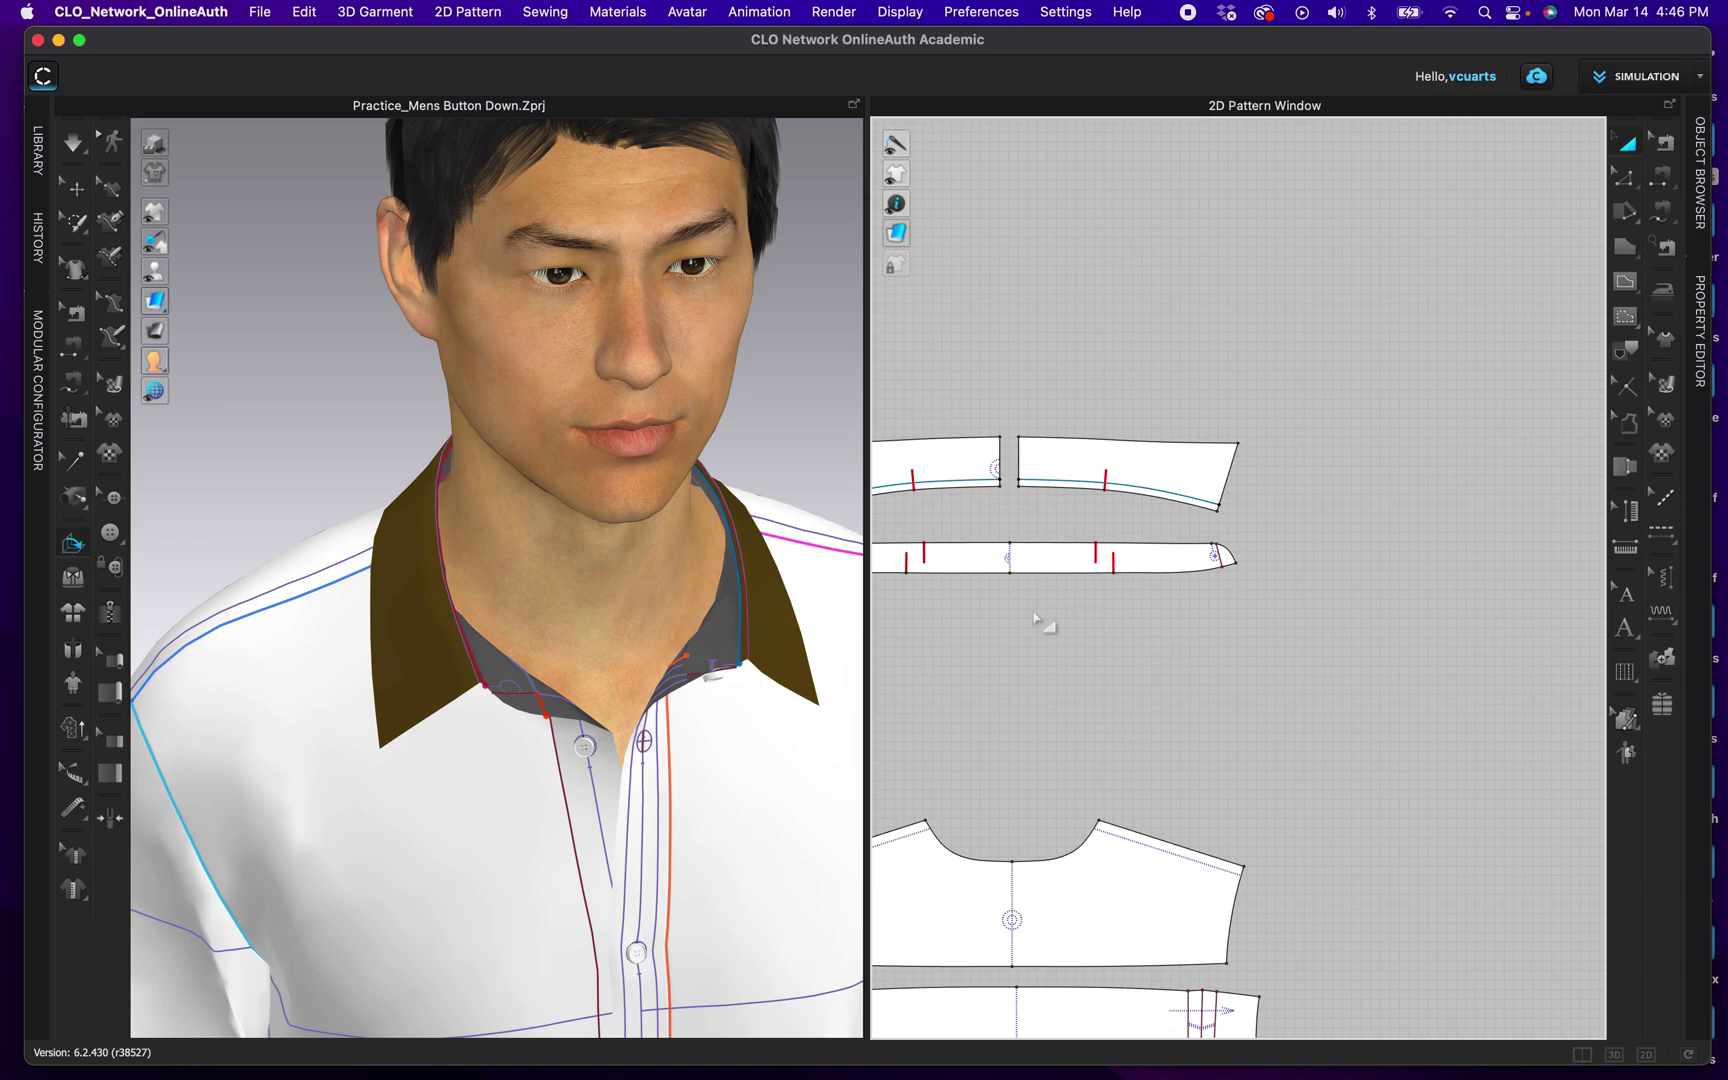
scroll(1045, 630, down, 4)
drag(885, 510, 1150, 652)
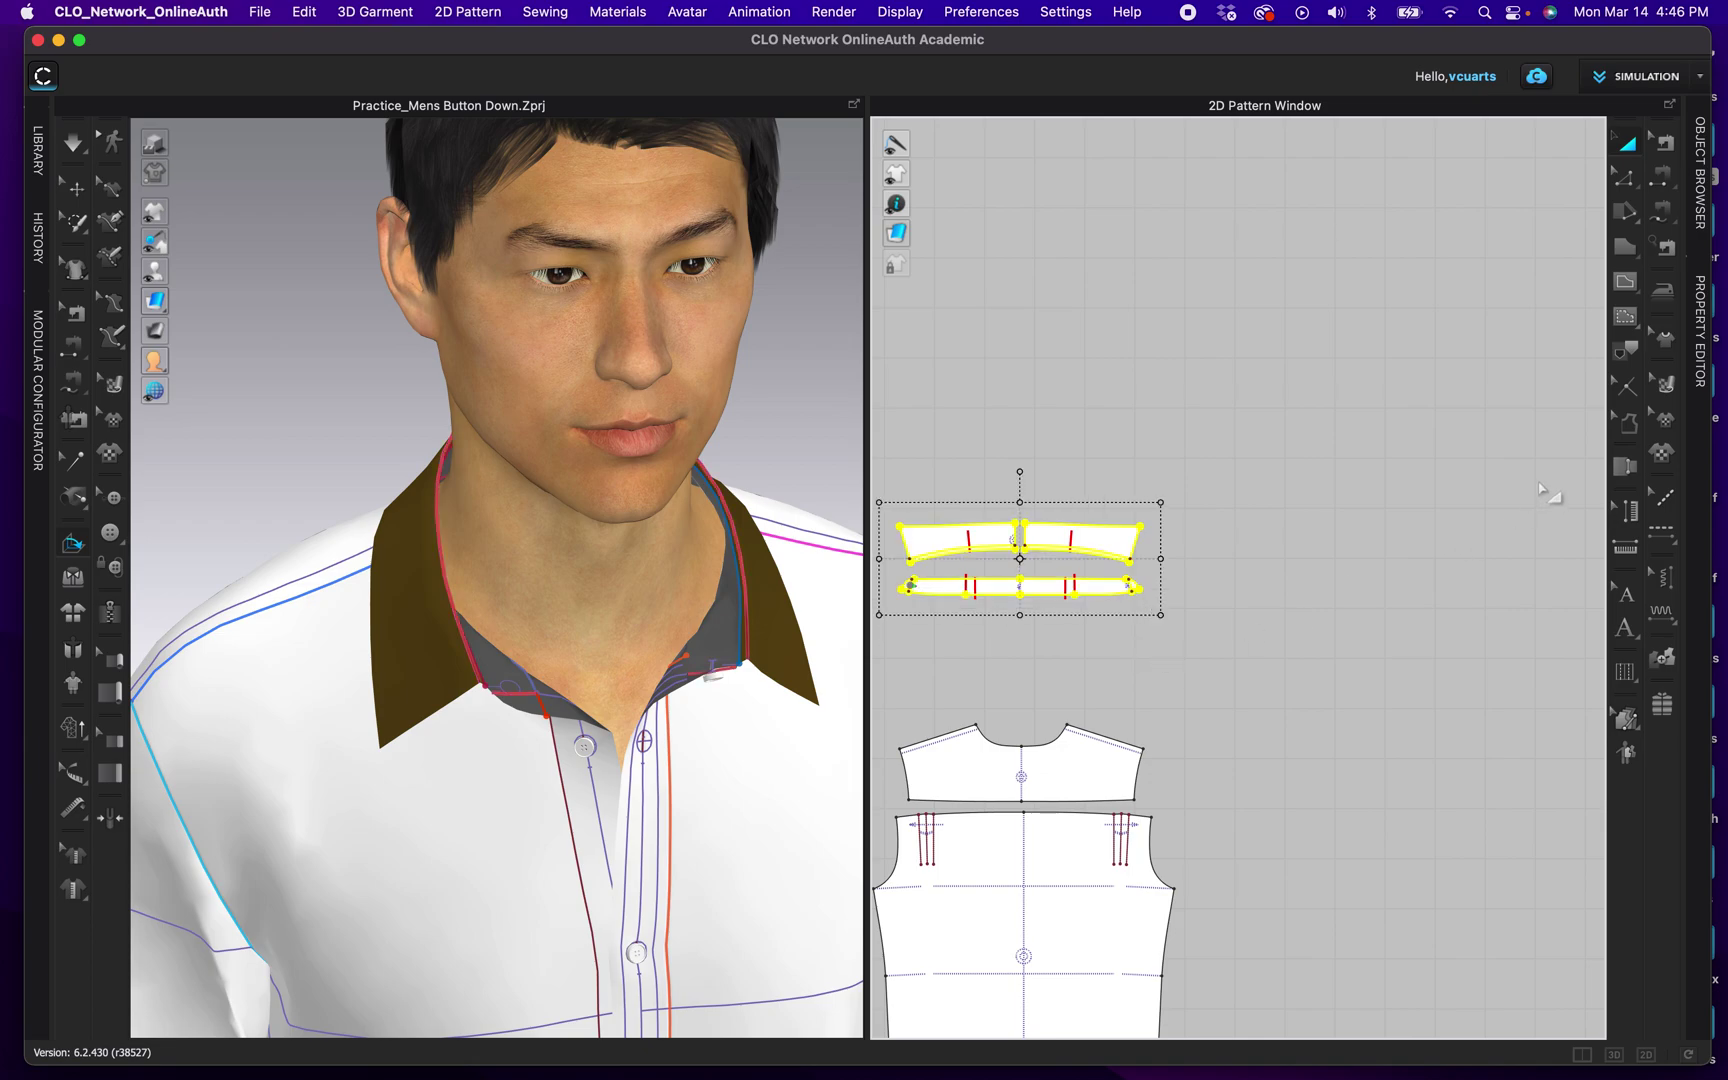
click(1703, 330)
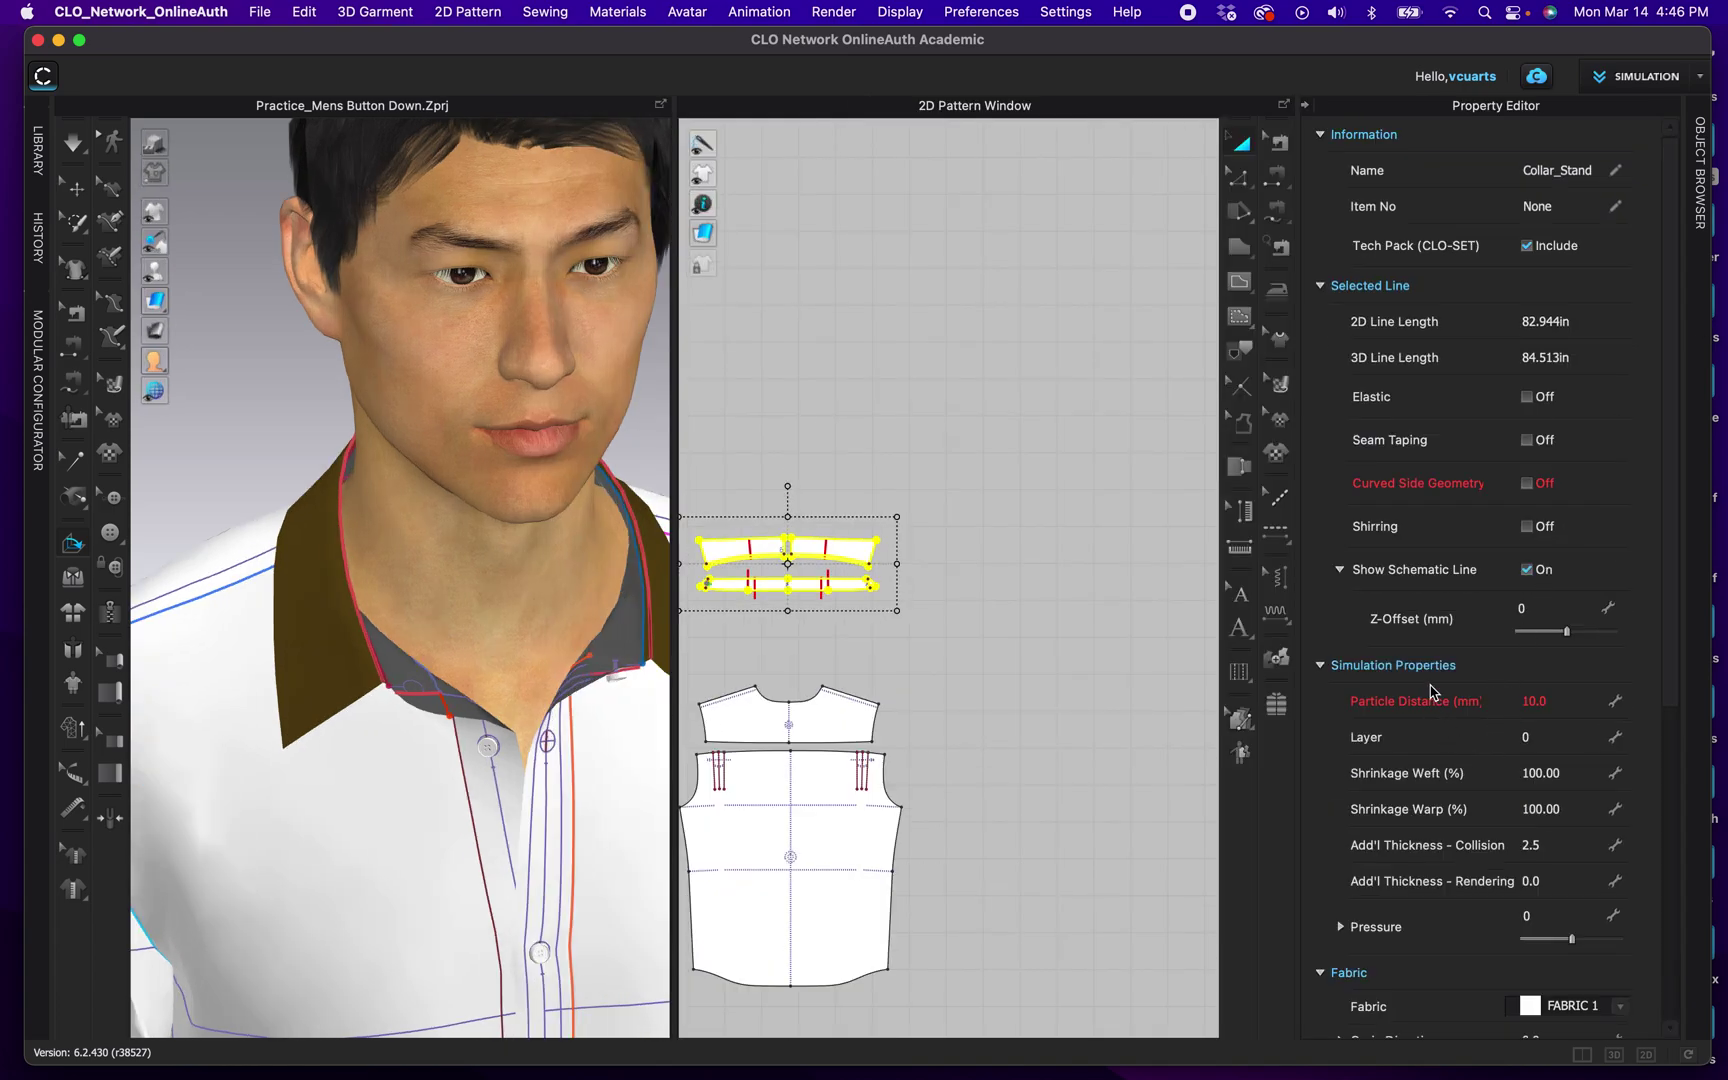
scroll(1433, 691, down, 2)
scroll(1433, 691, down, 5)
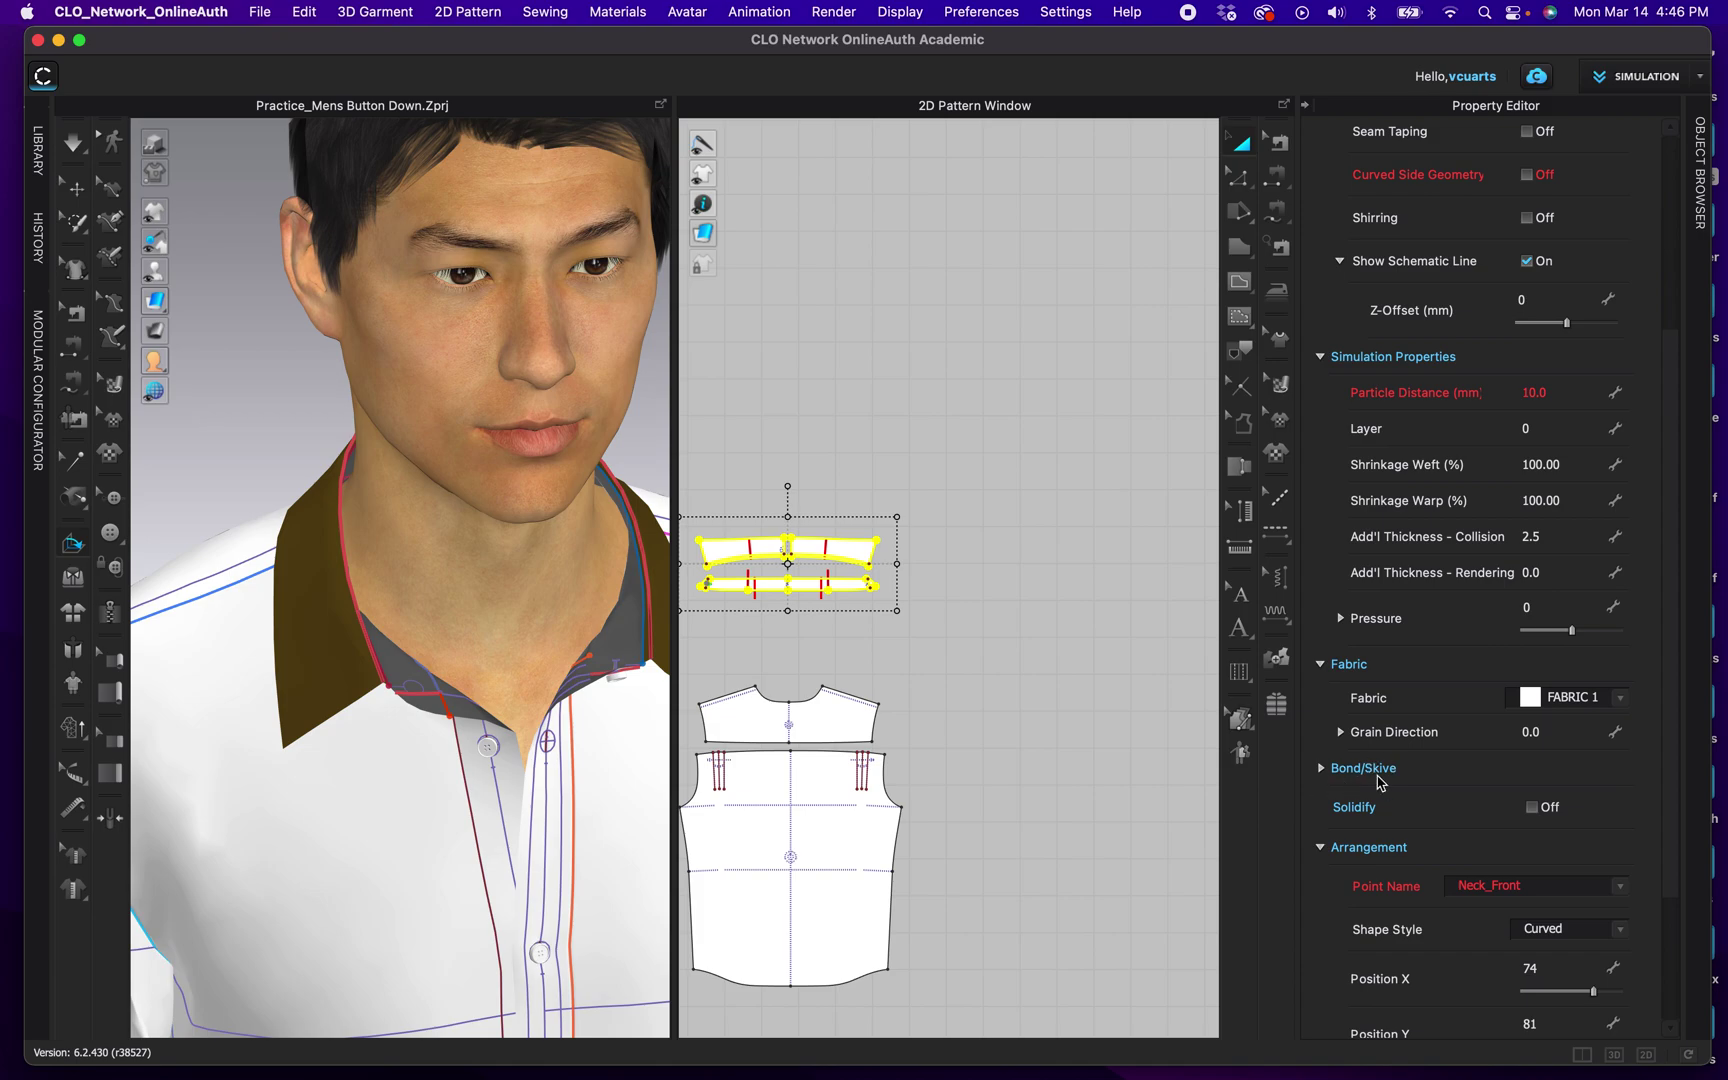
click(1321, 769)
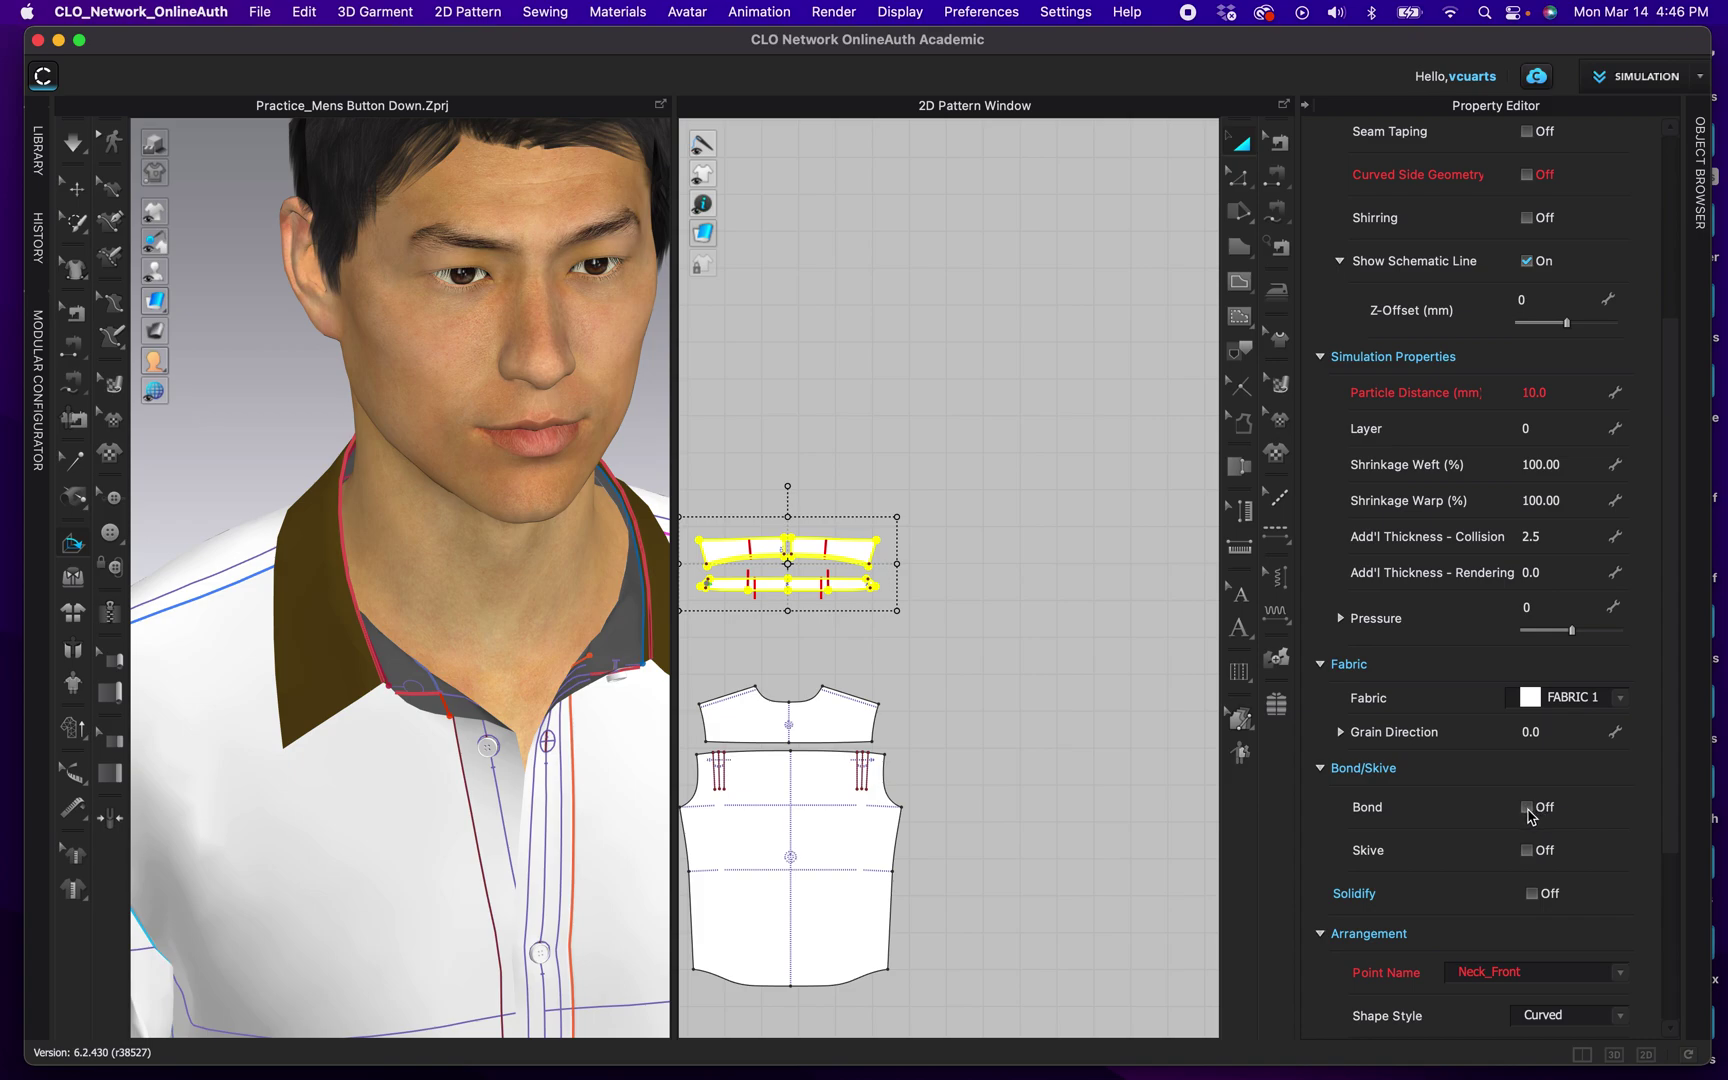
click(1528, 814)
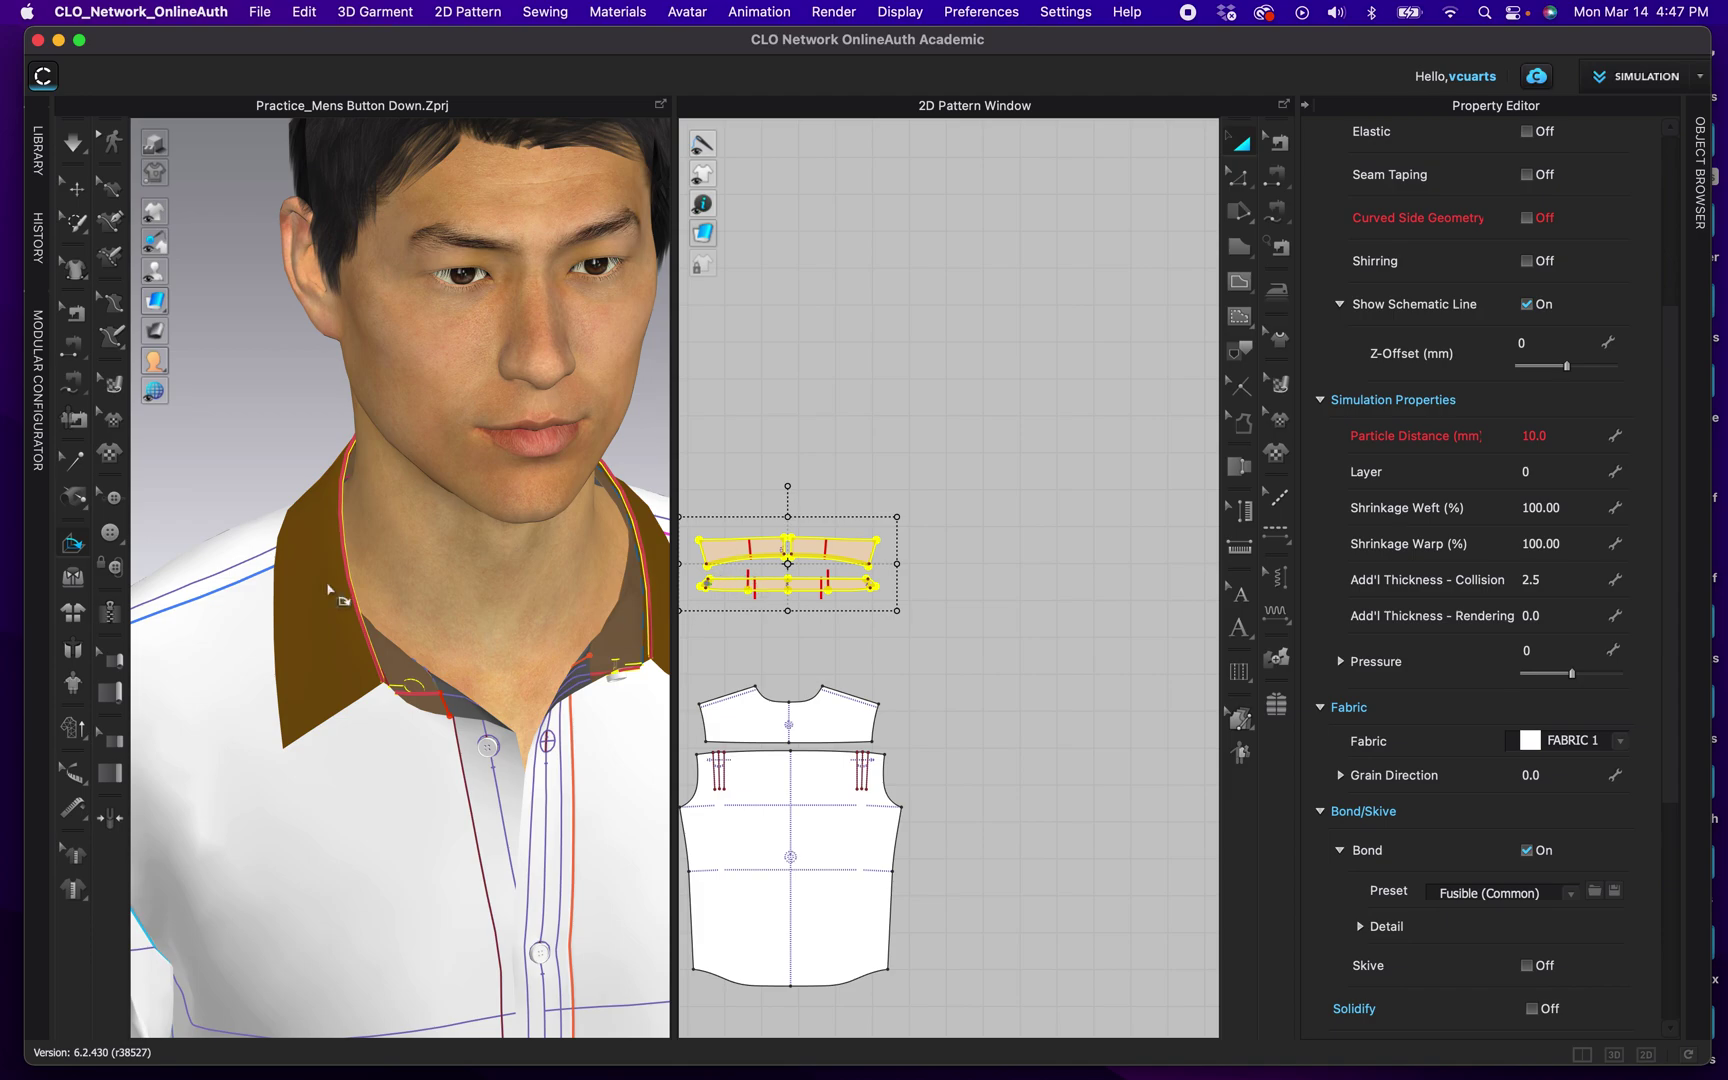
Step: Hide the Bond/Skive display on the 3D garment and clear the pattern selection
mouse_move(156, 222)
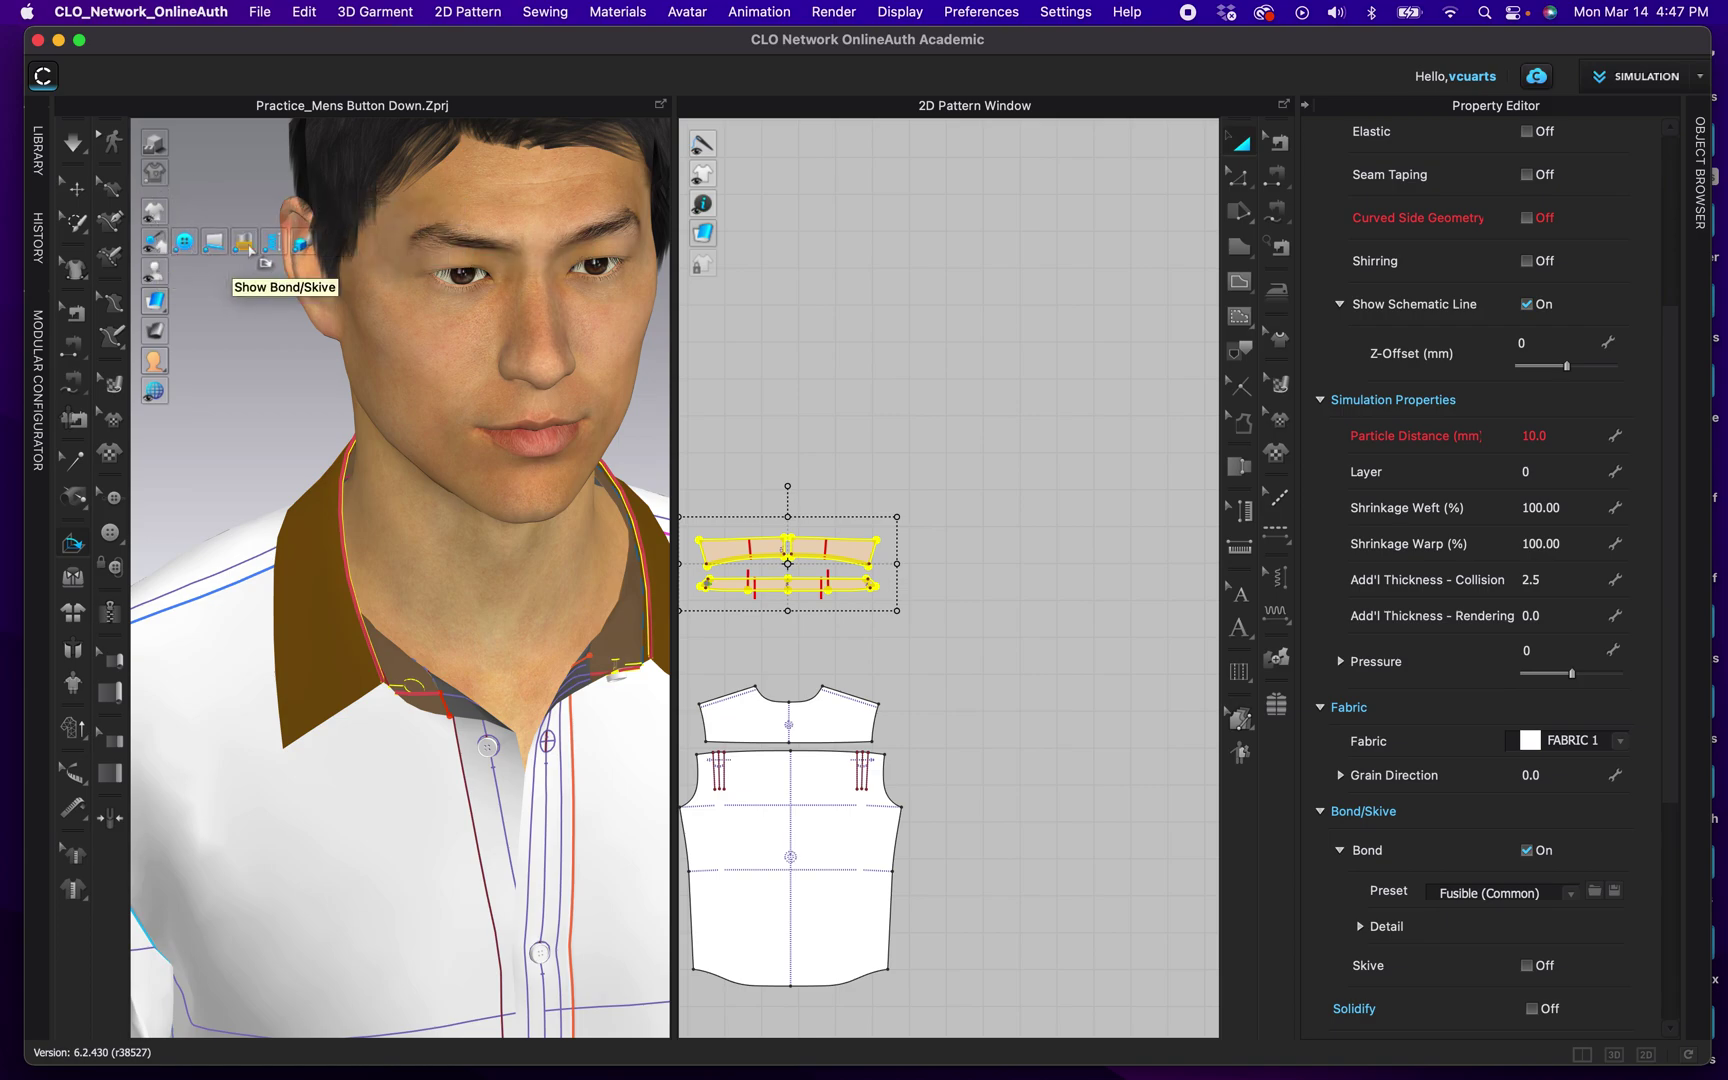
click(251, 253)
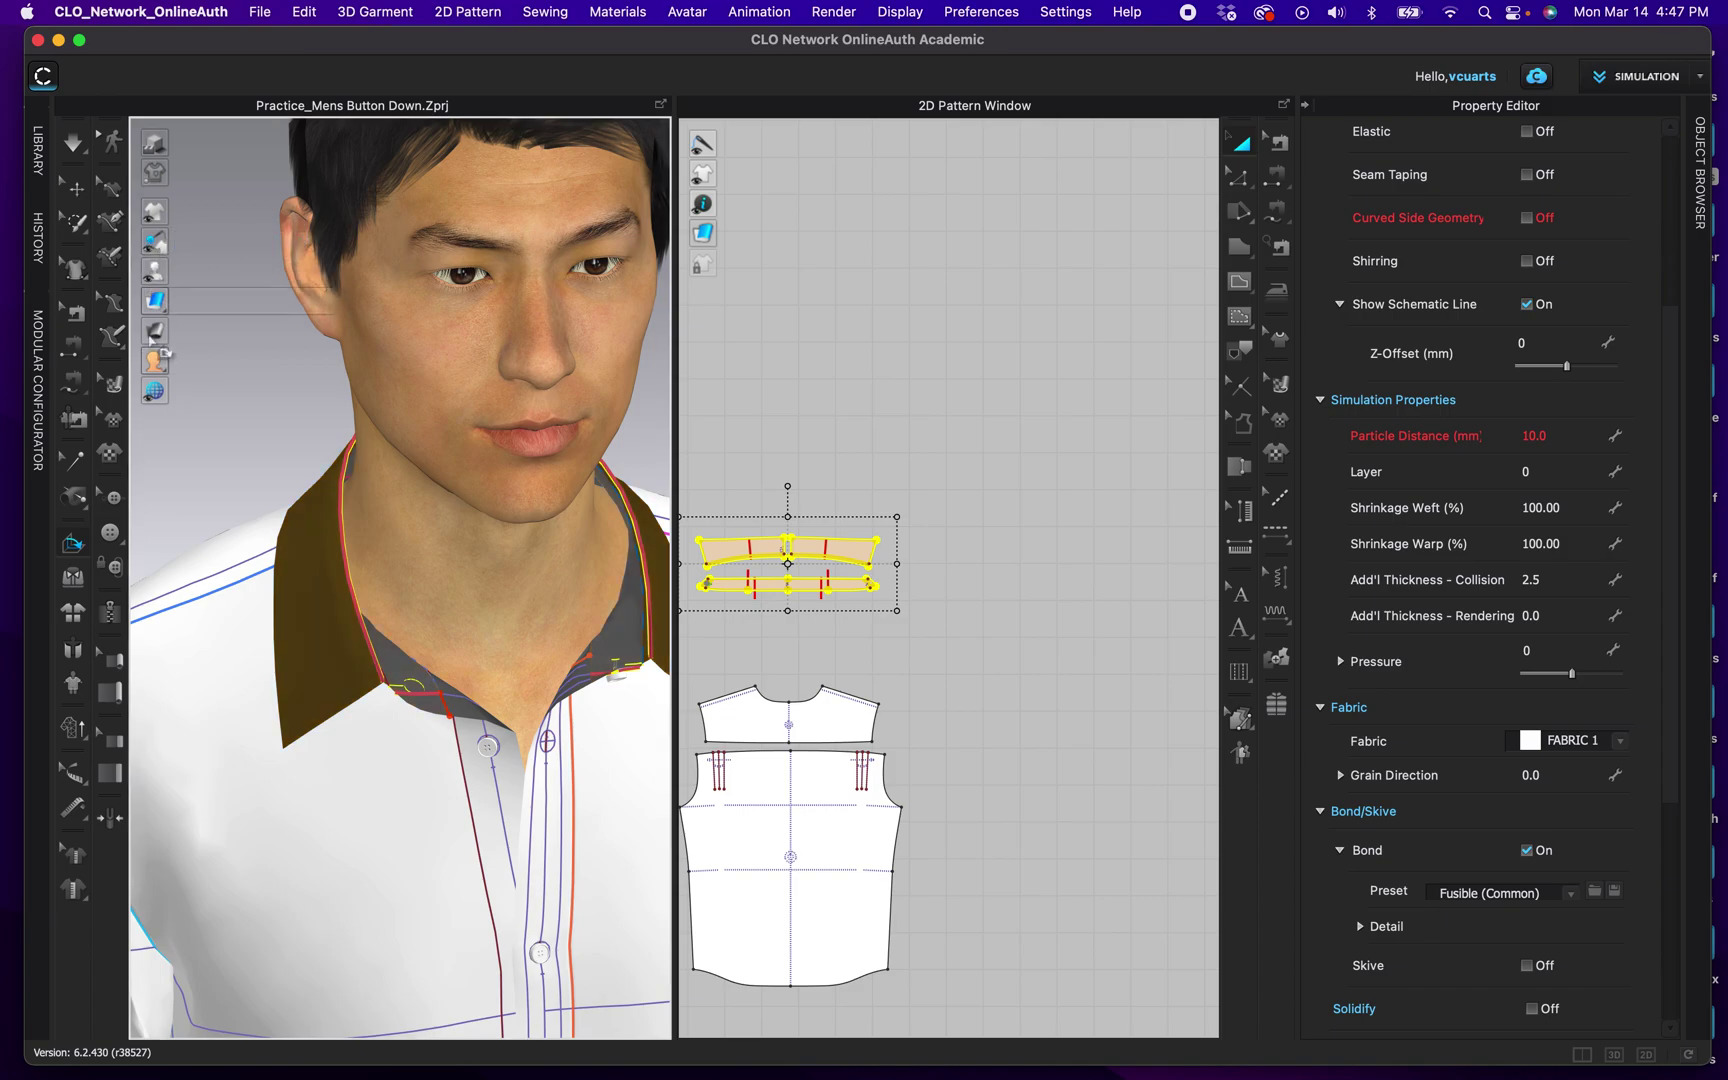
mouse_move(162, 256)
key(Escape)
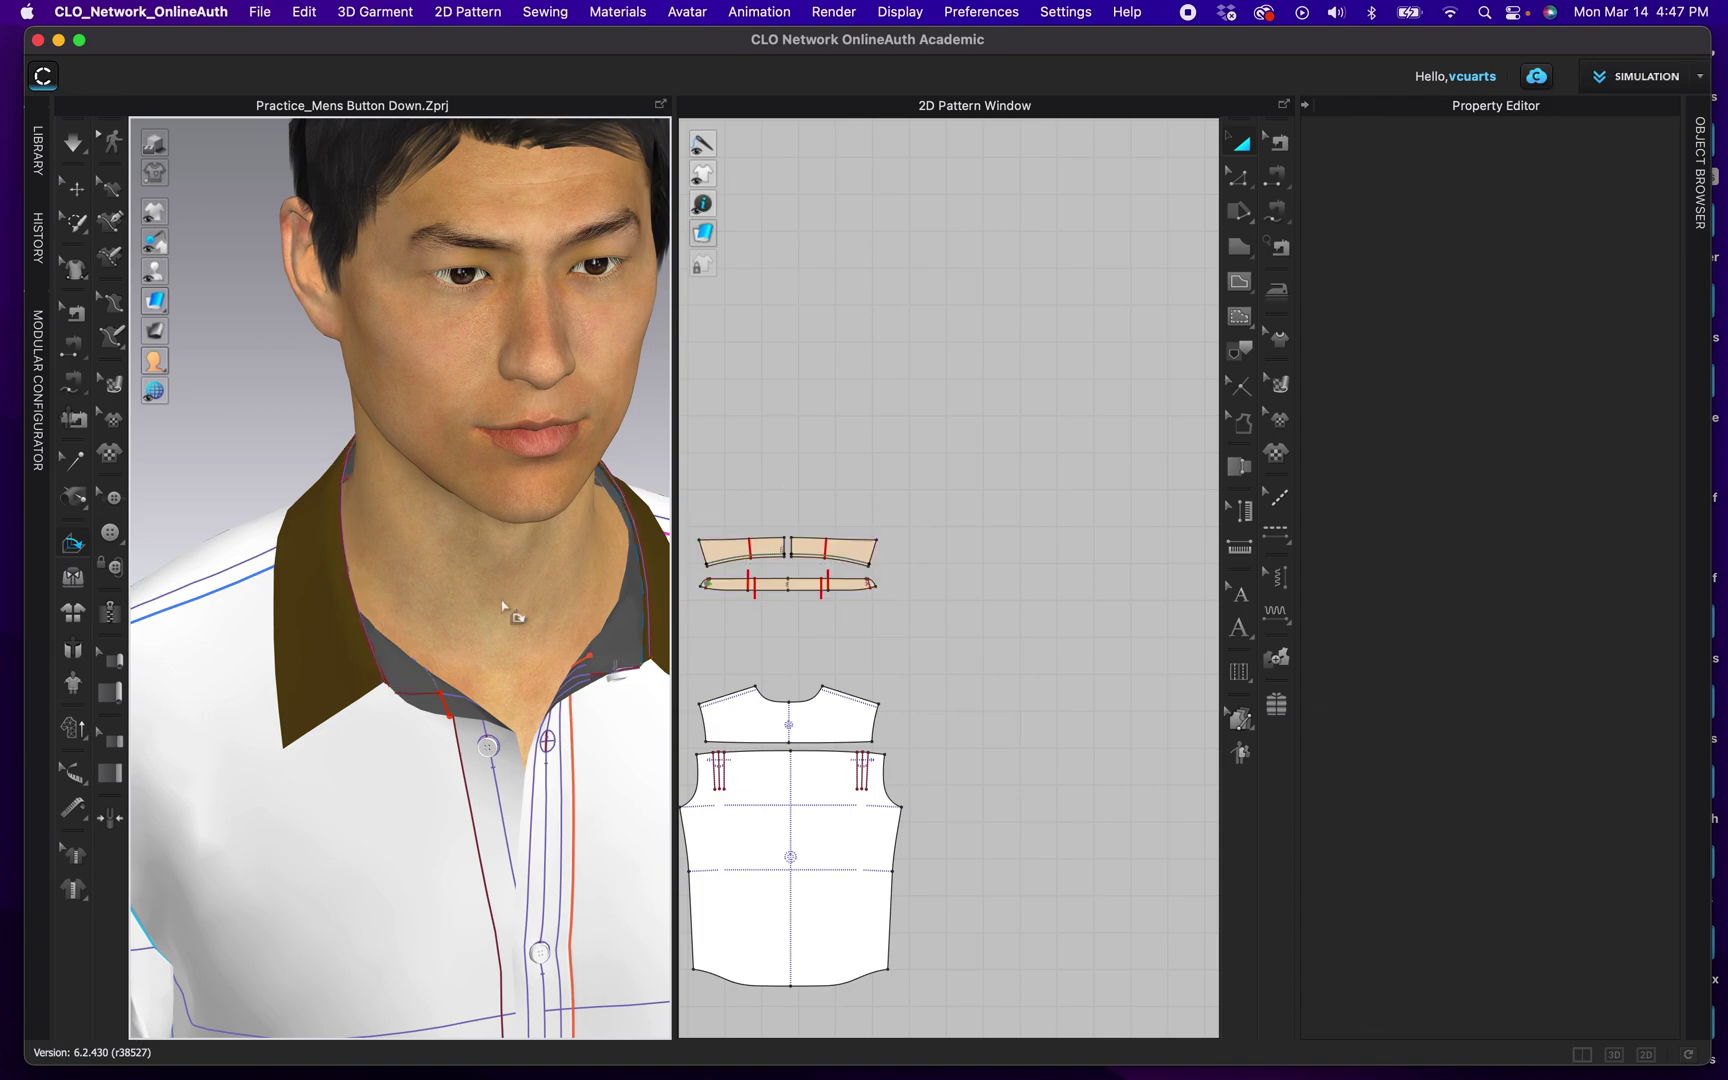
Step: Unstrengthen both collar halves on the 3D garment
click(658, 598)
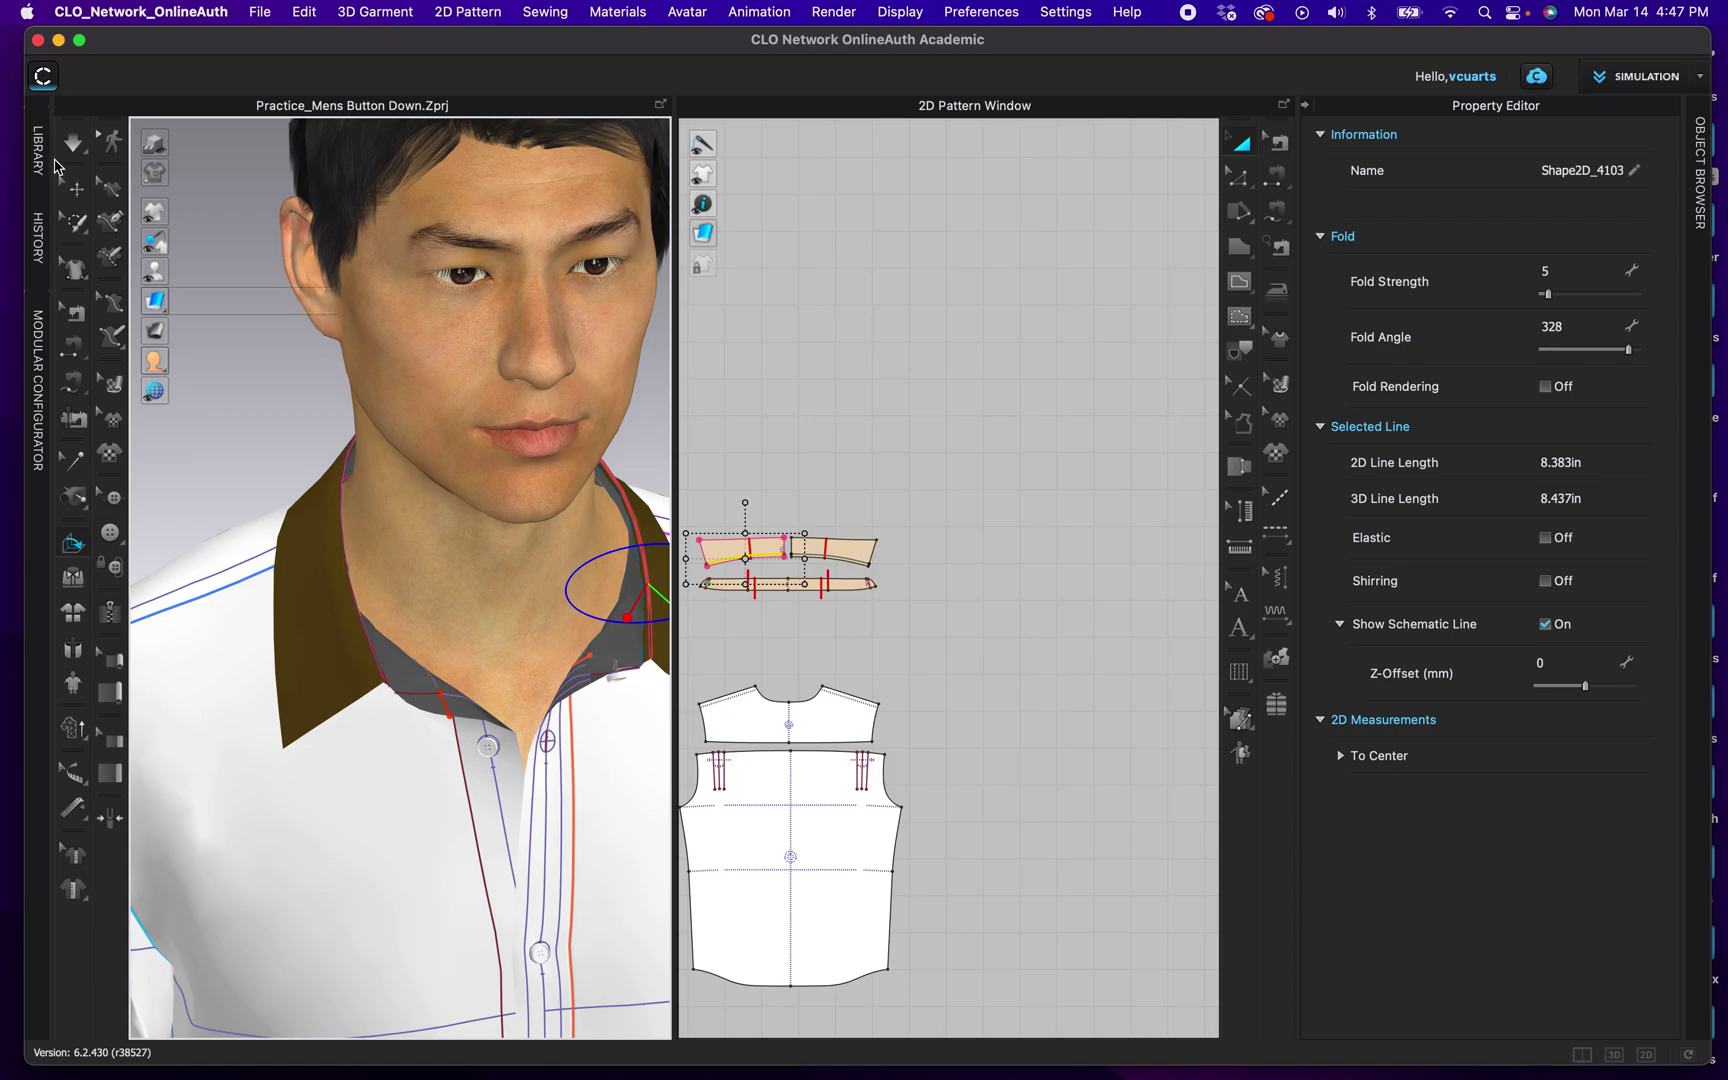
click(76, 190)
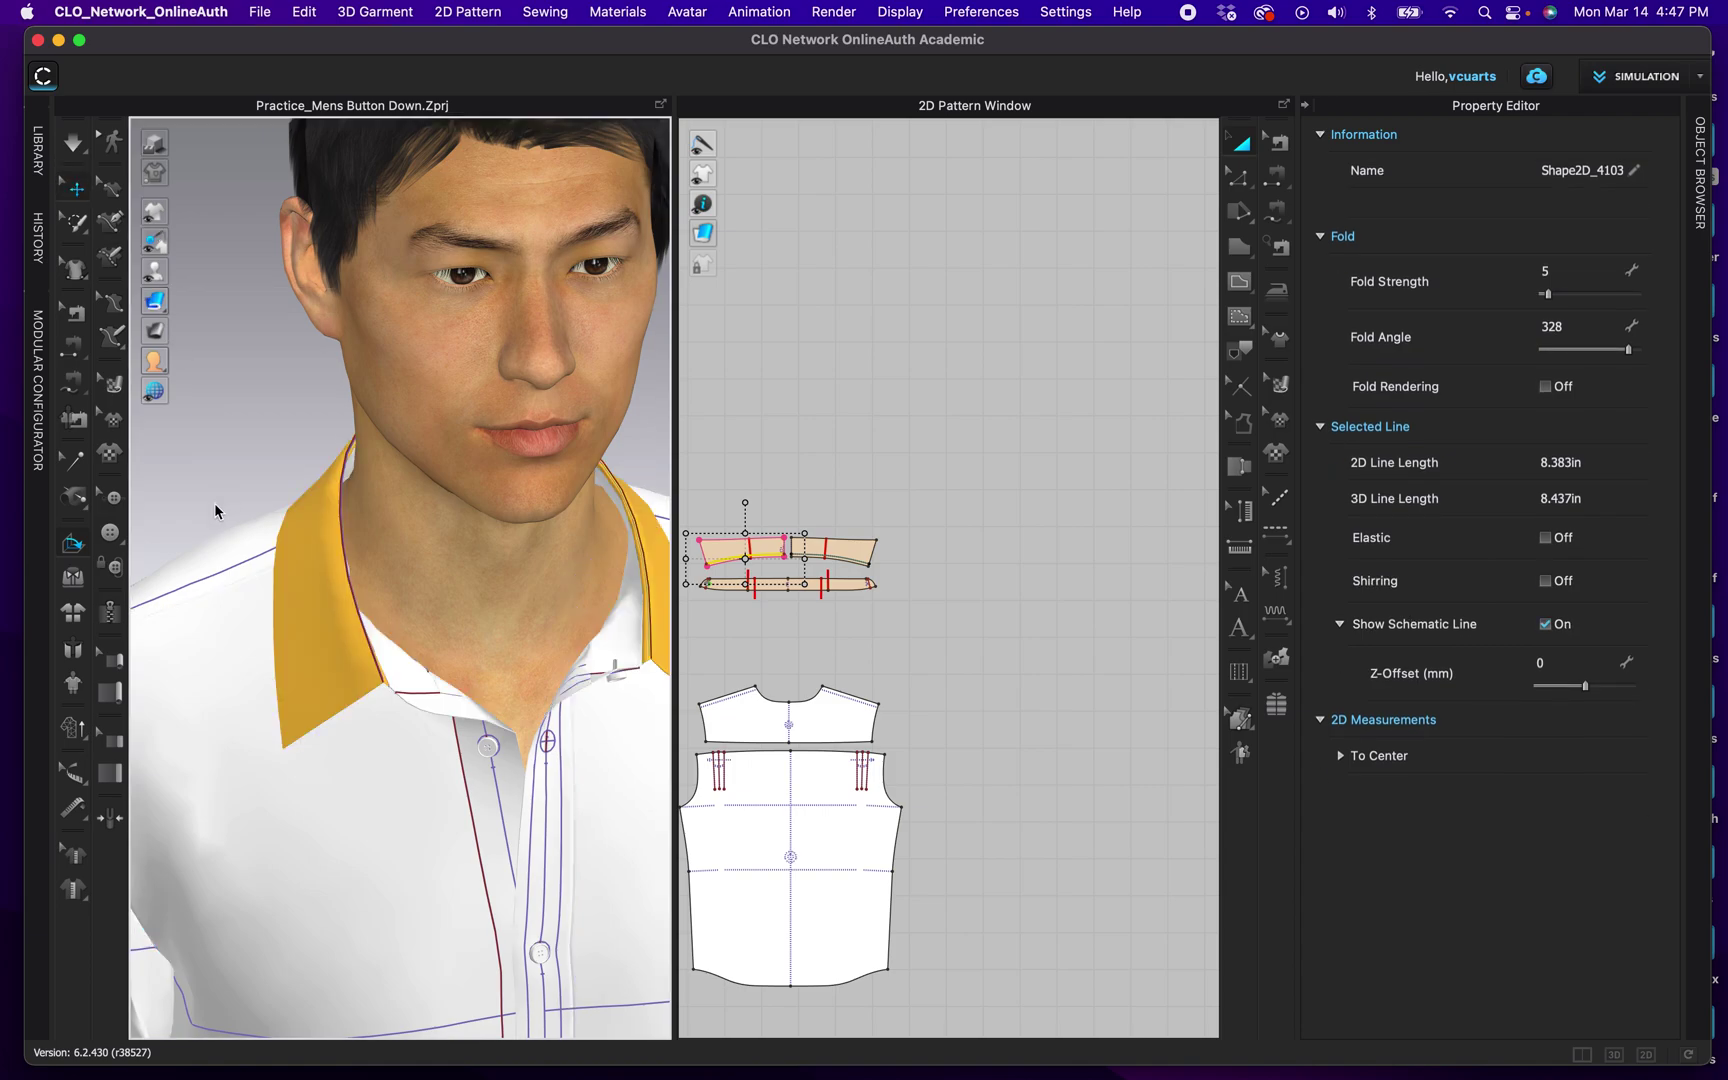
click(320, 622)
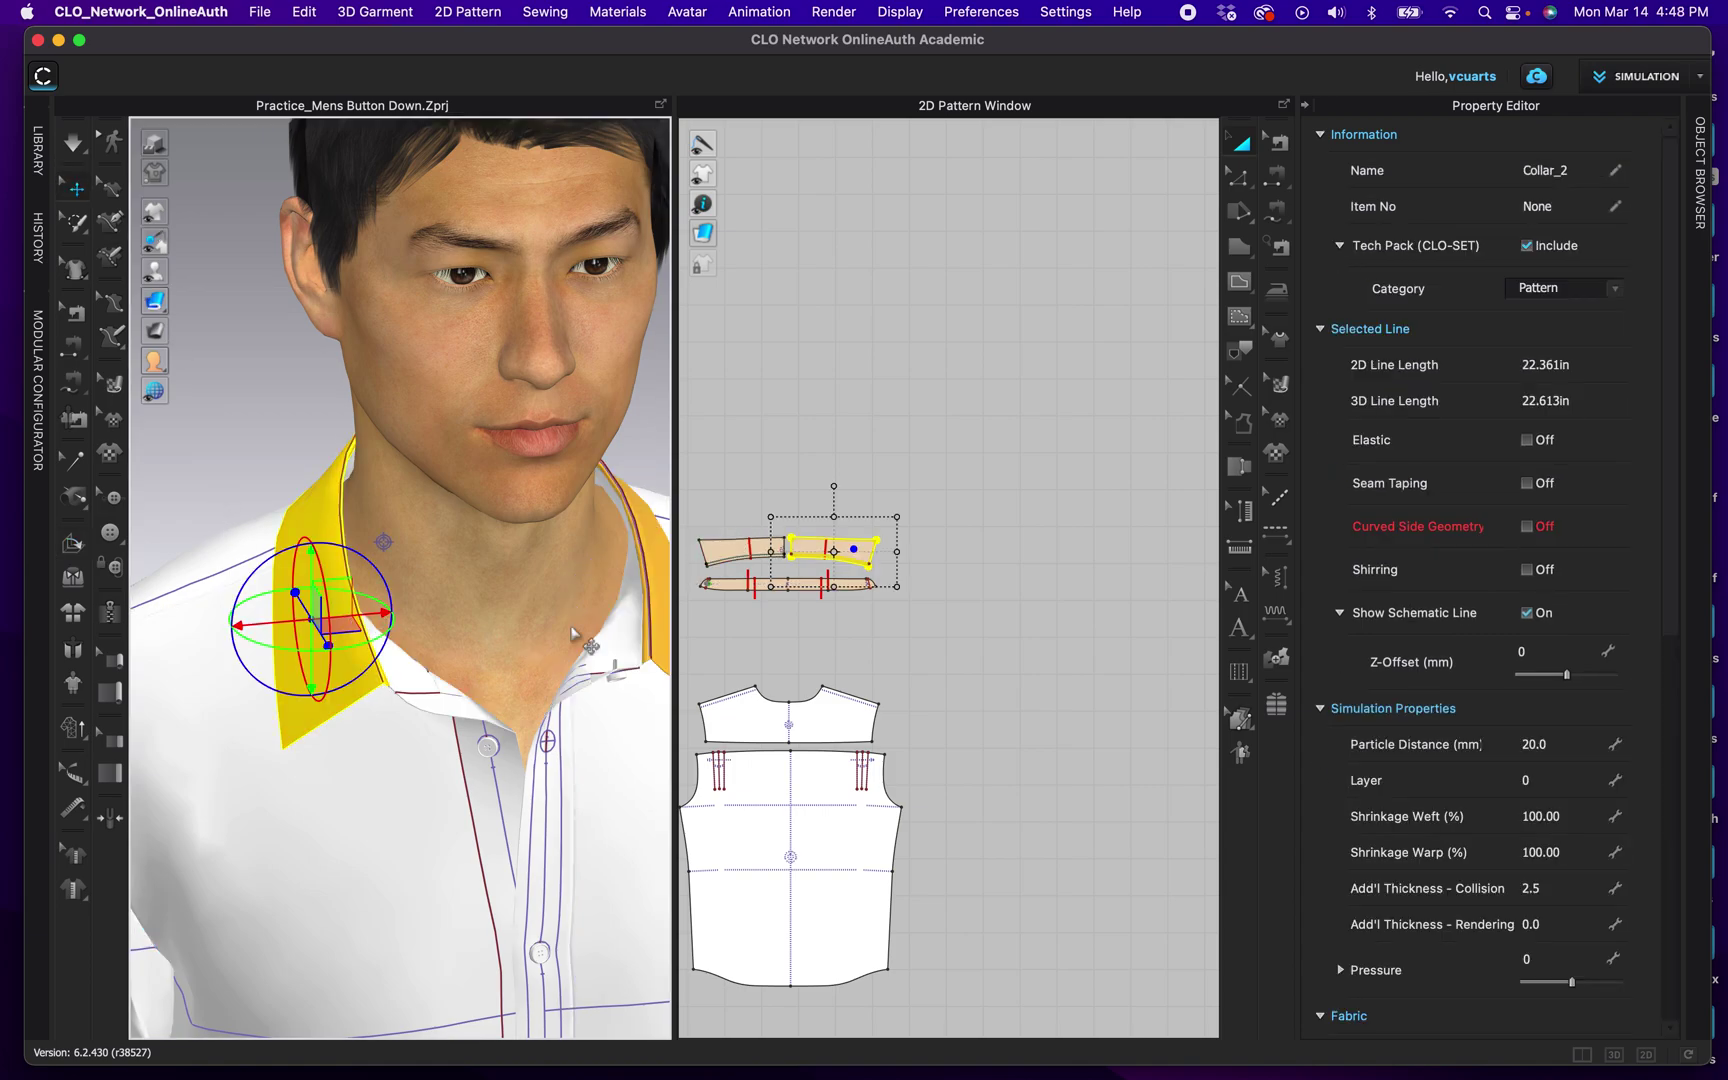
click(660, 575)
right_click(322, 655)
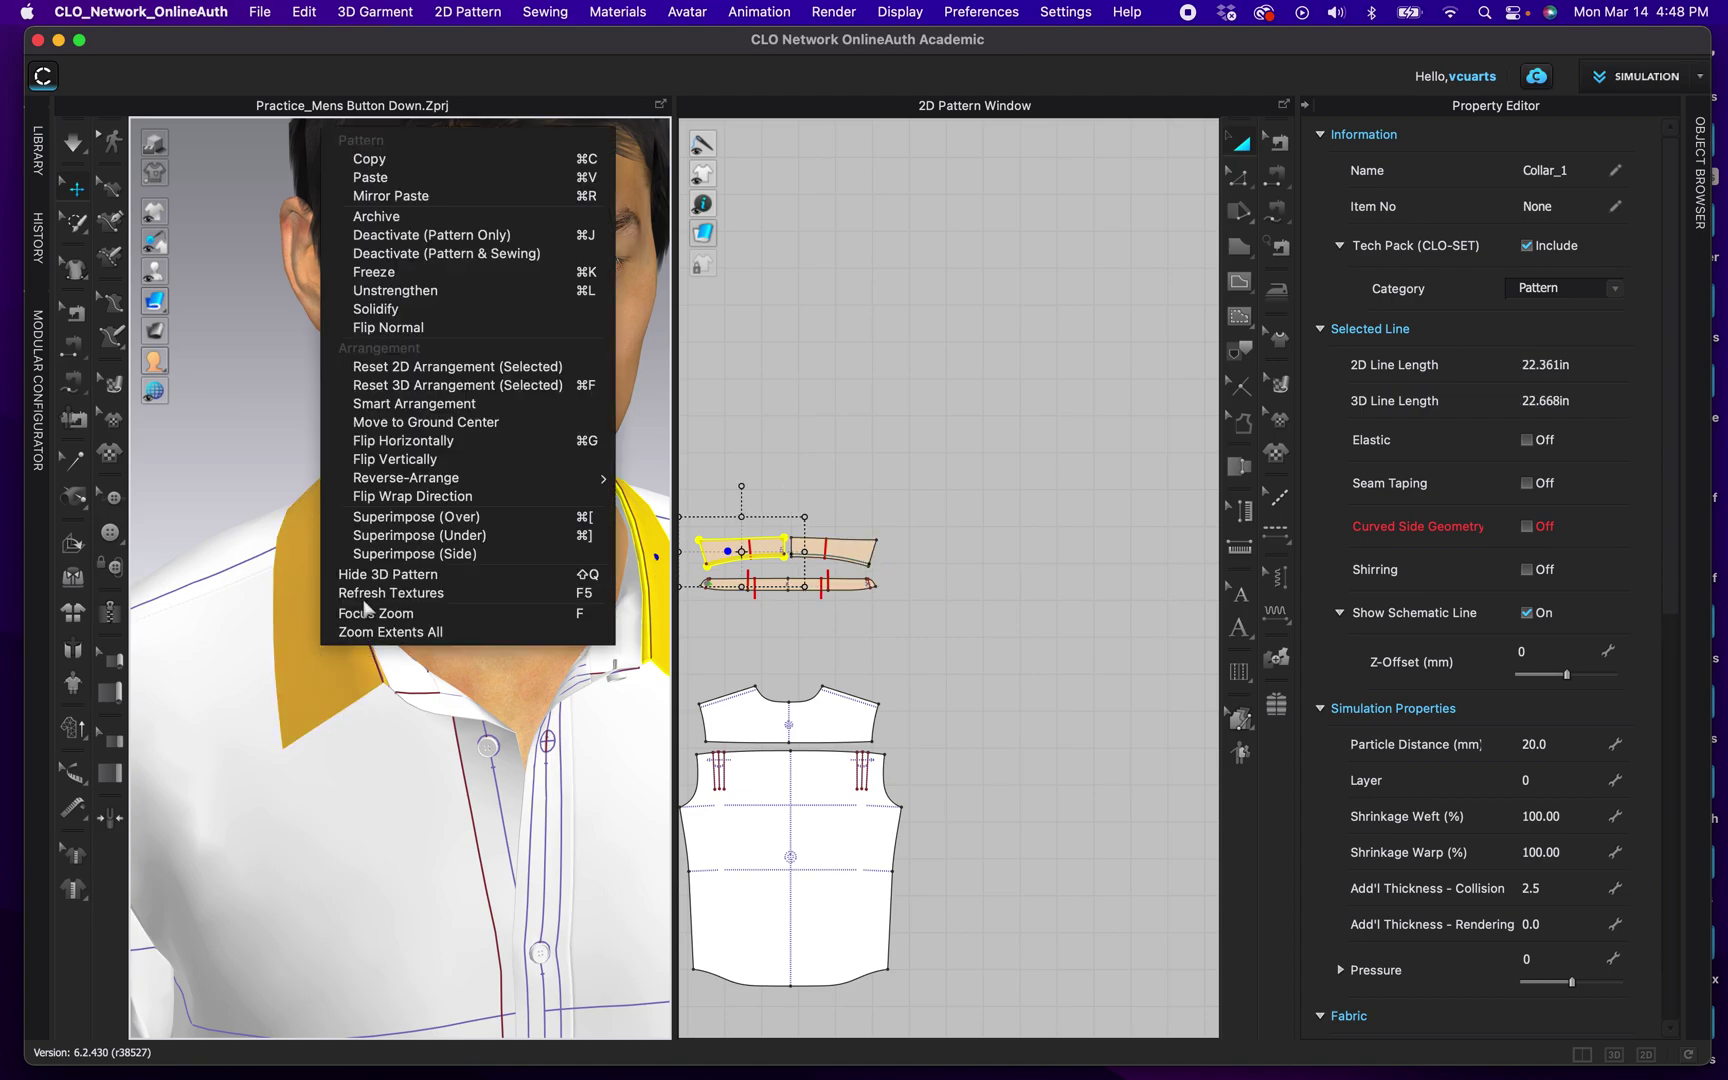
click(379, 291)
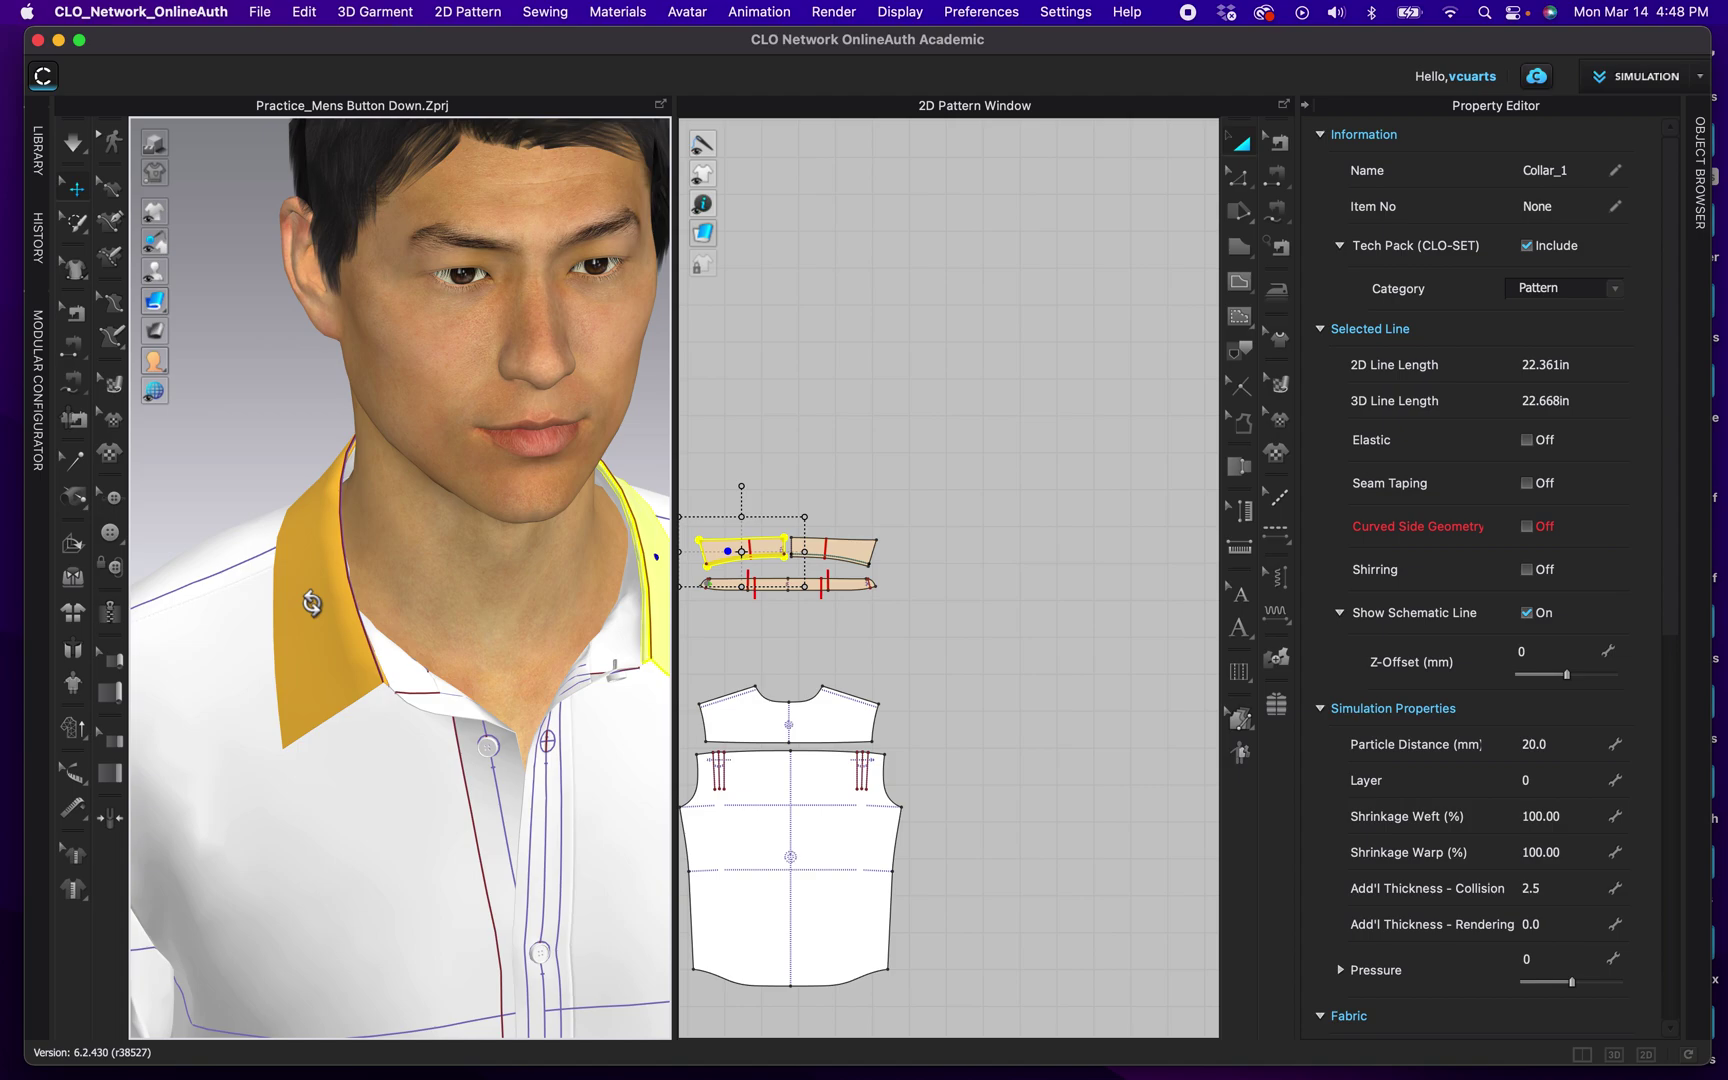
right_click(312, 603)
click(370, 253)
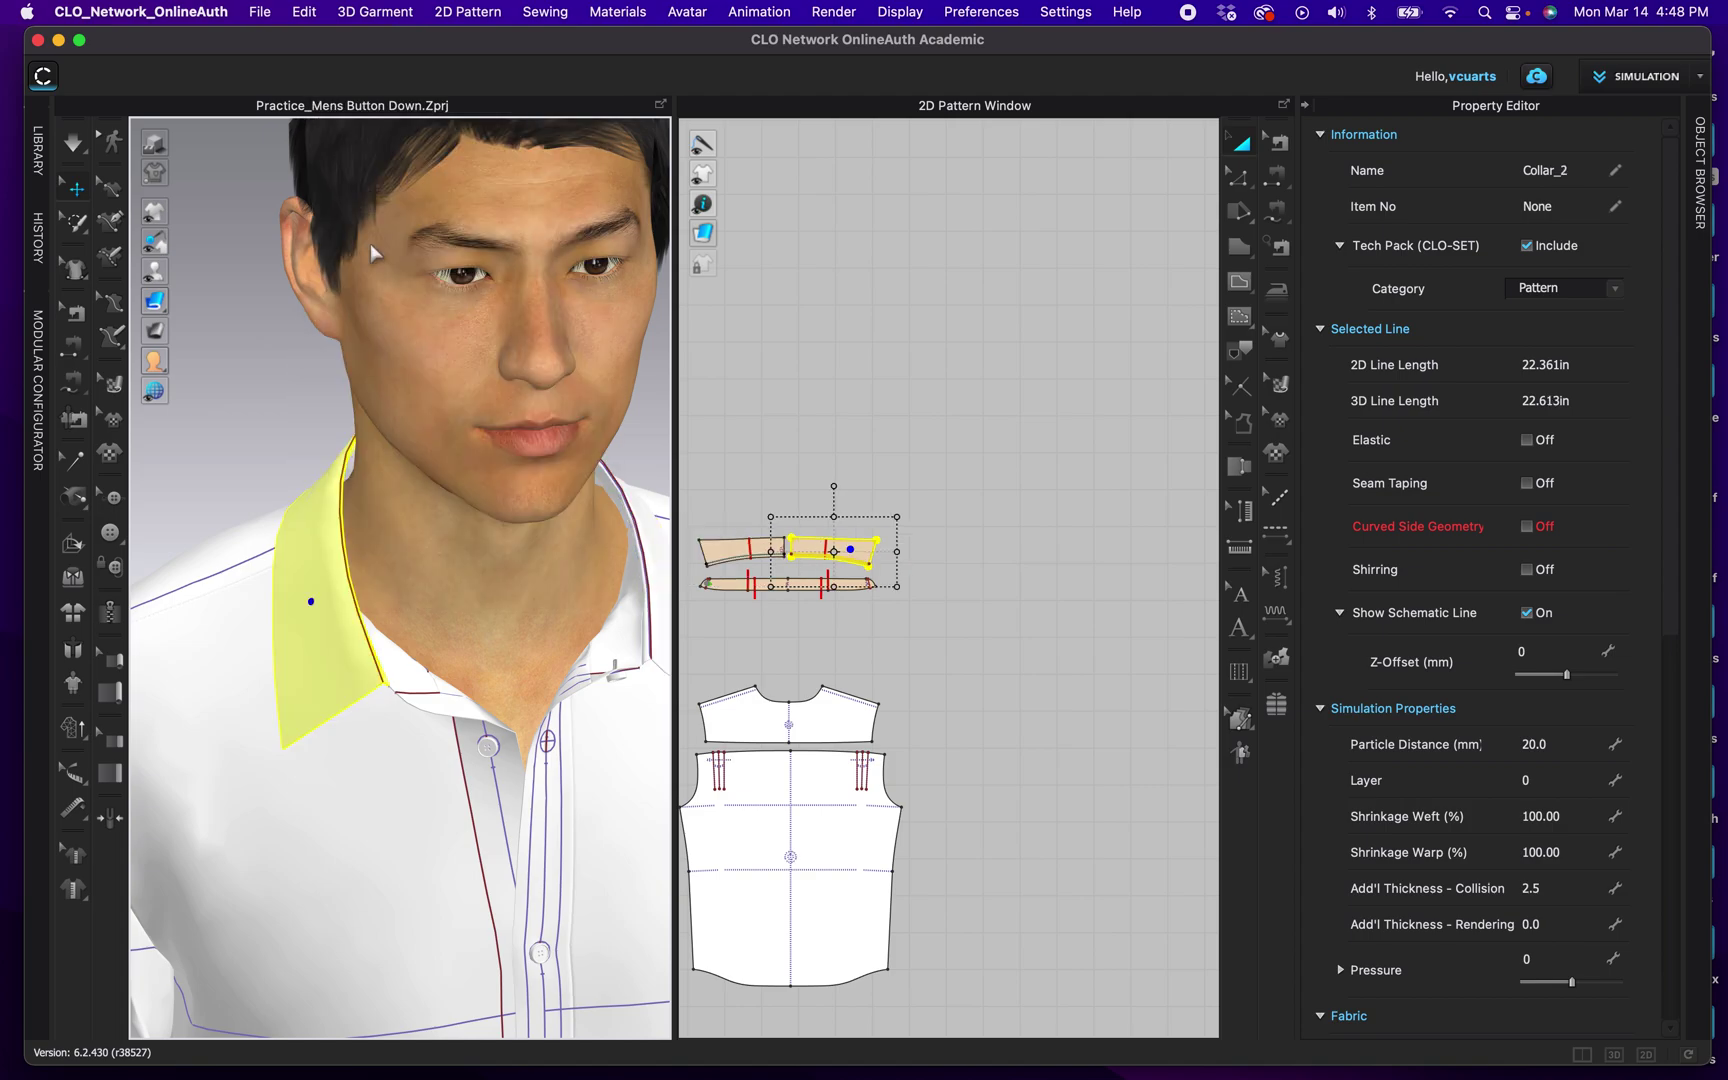
right_drag(240, 518, 349, 513)
scroll(441, 569, down, 5)
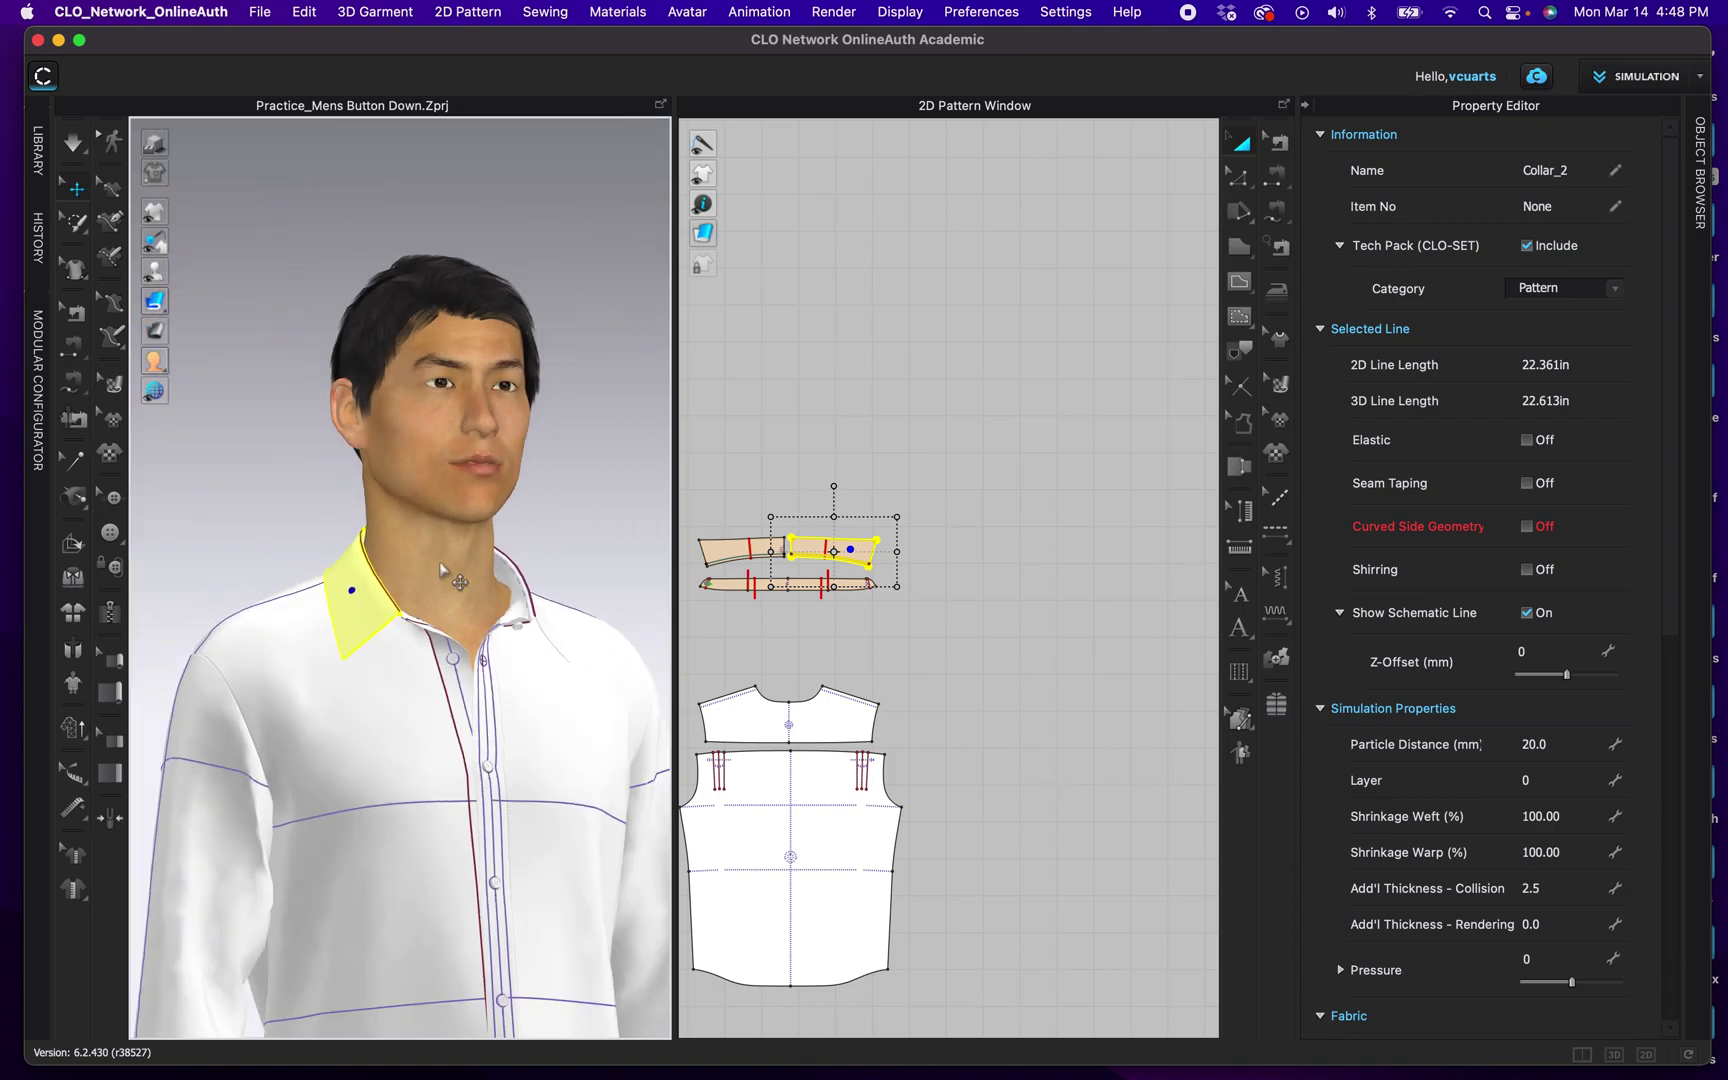
Step: Locate the cuff pleat on the avatar's left sleeve and examine its lines at the sleeve hem in the 2D pattern
right_drag(605, 571, 463, 555)
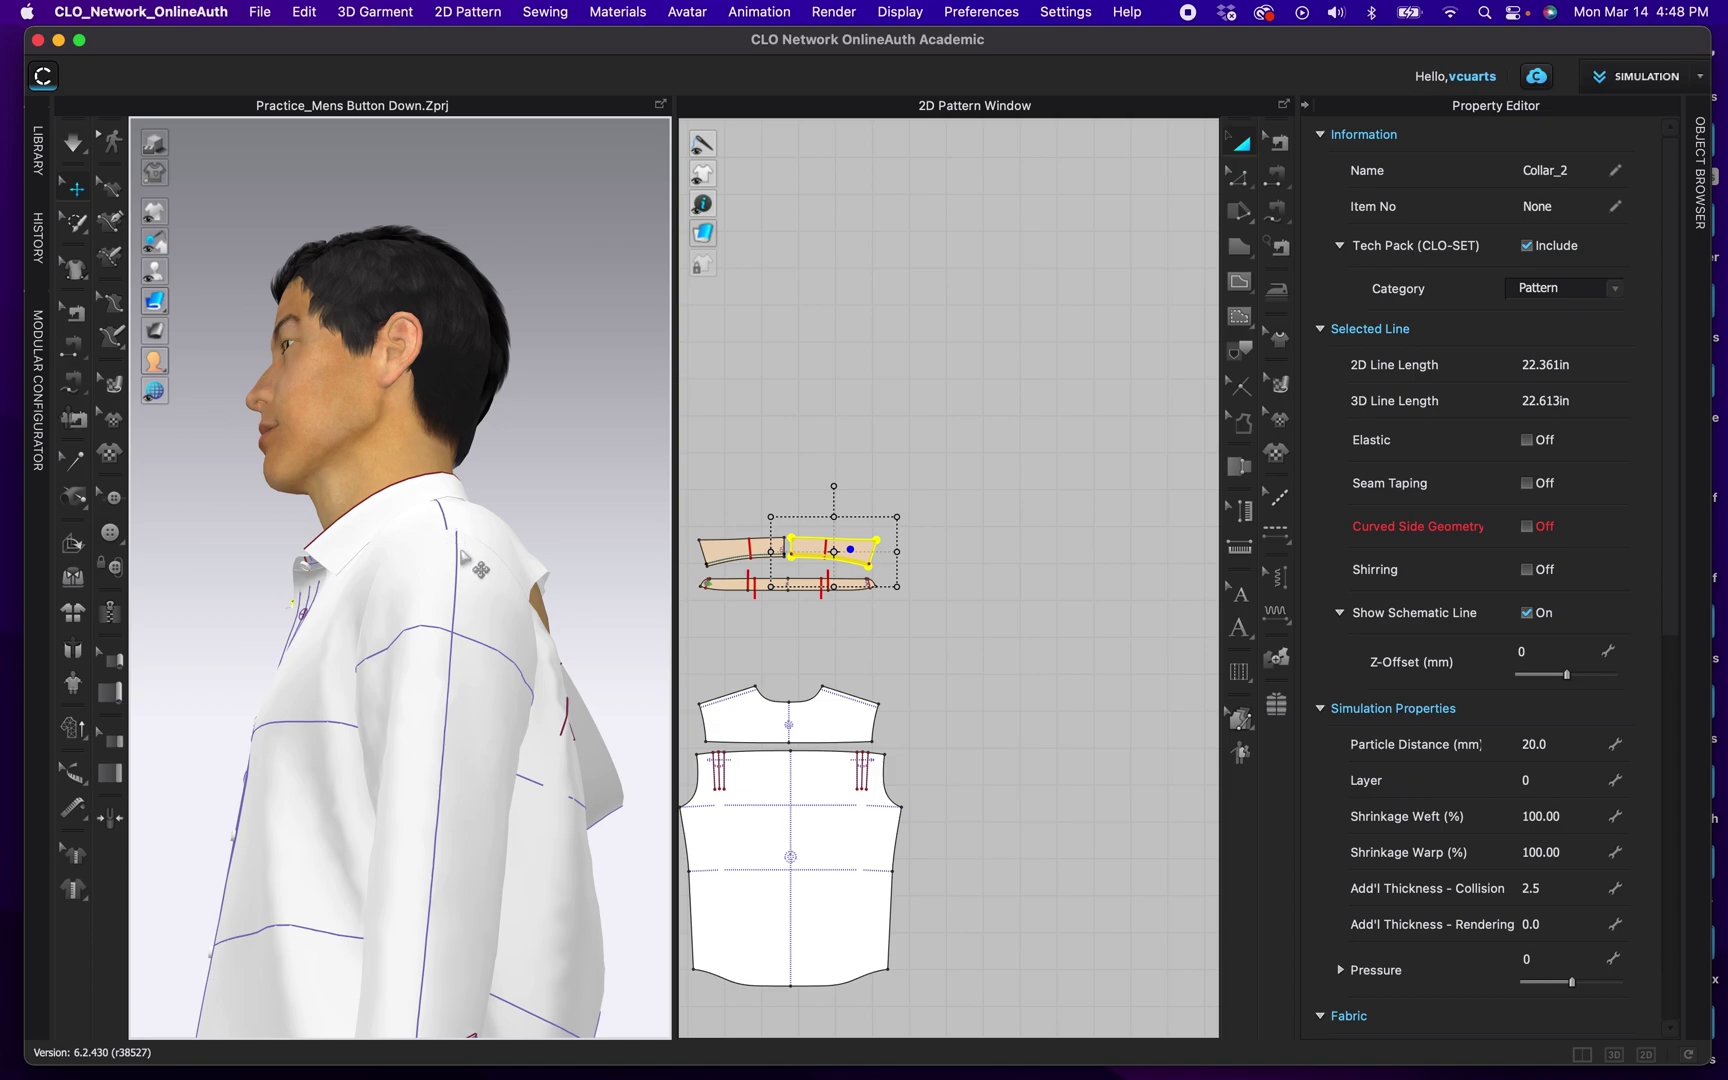
right_drag(584, 600, 582, 675)
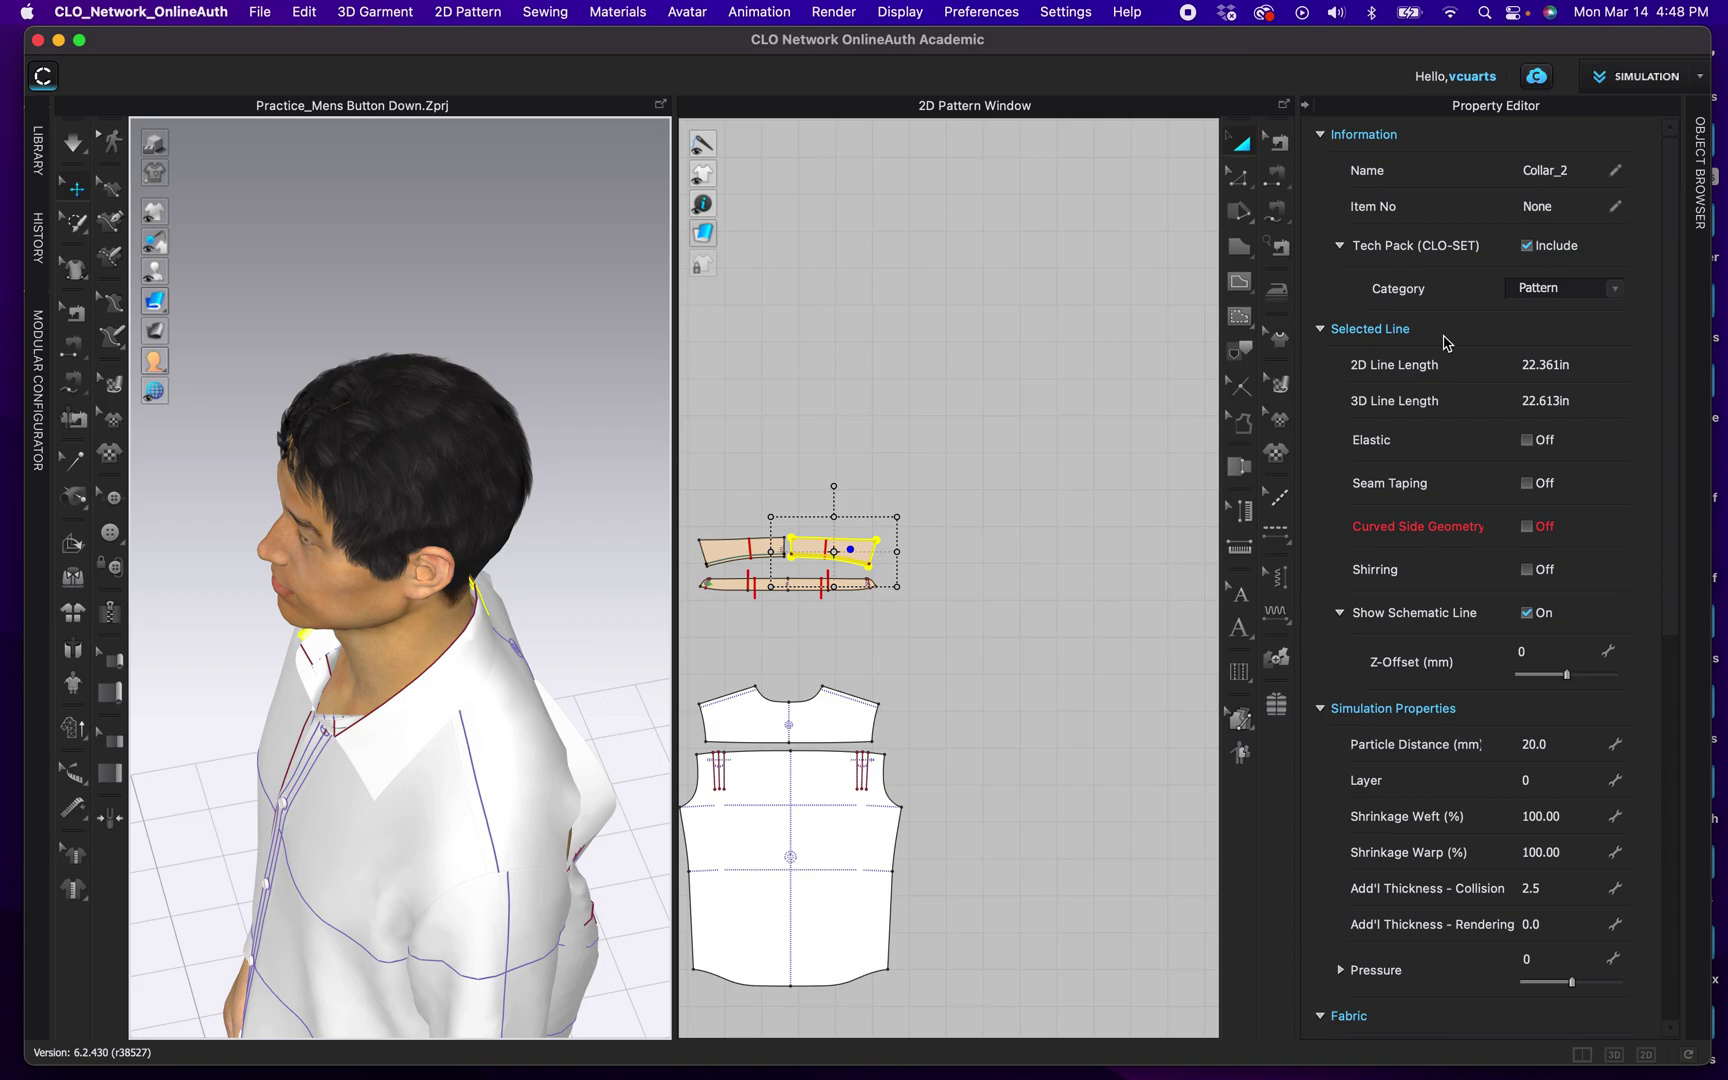
middle_drag(578, 675, 548, 262)
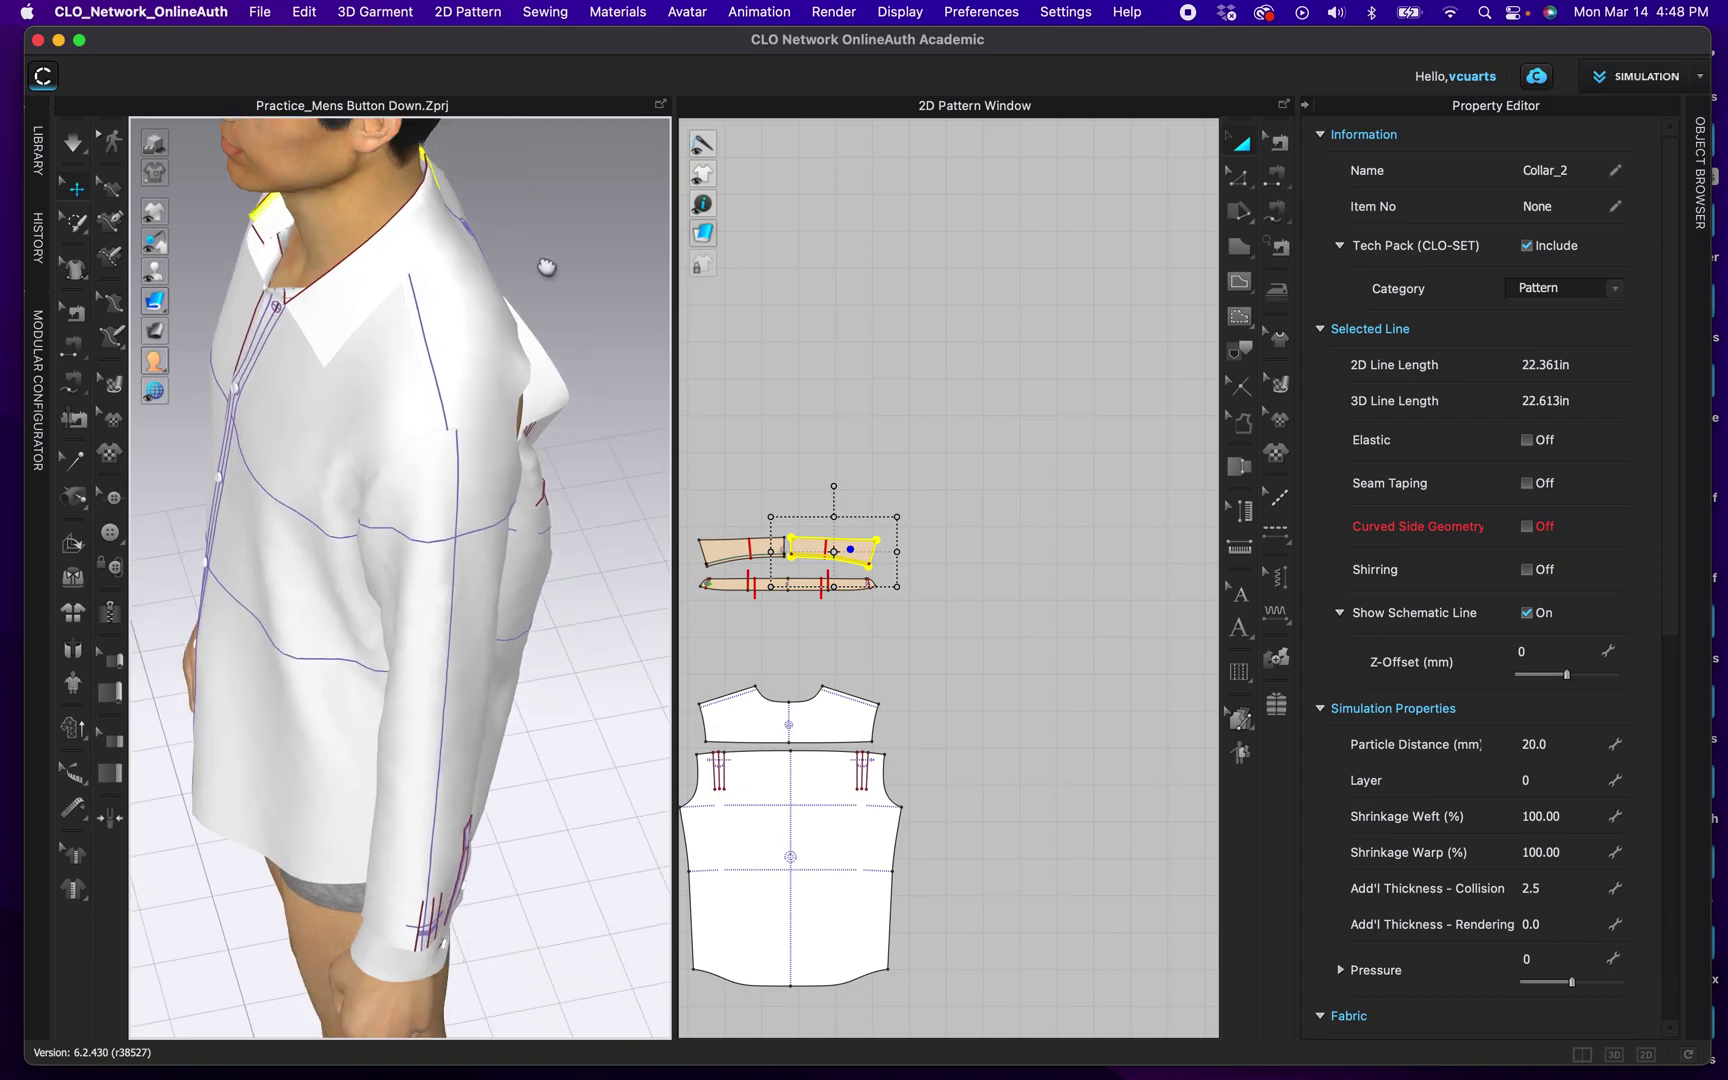
scroll(533, 750, up, 5)
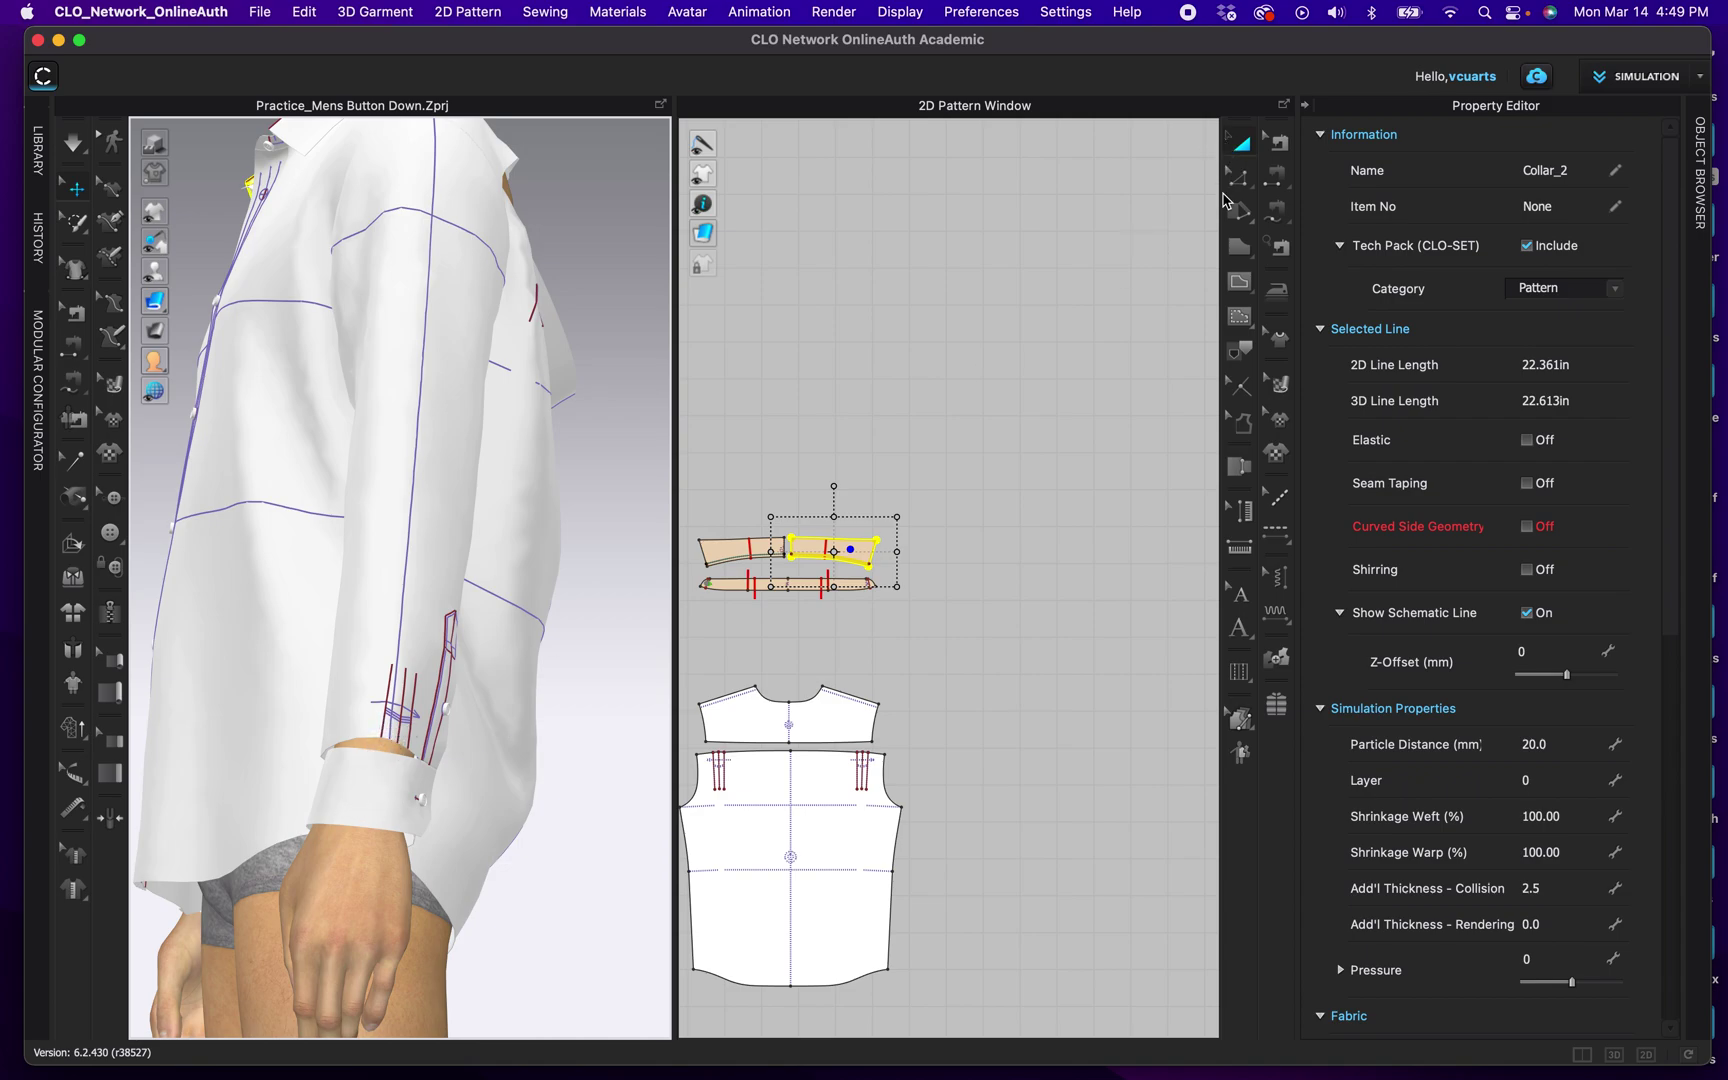
click(1240, 143)
scroll(926, 744, up, 3)
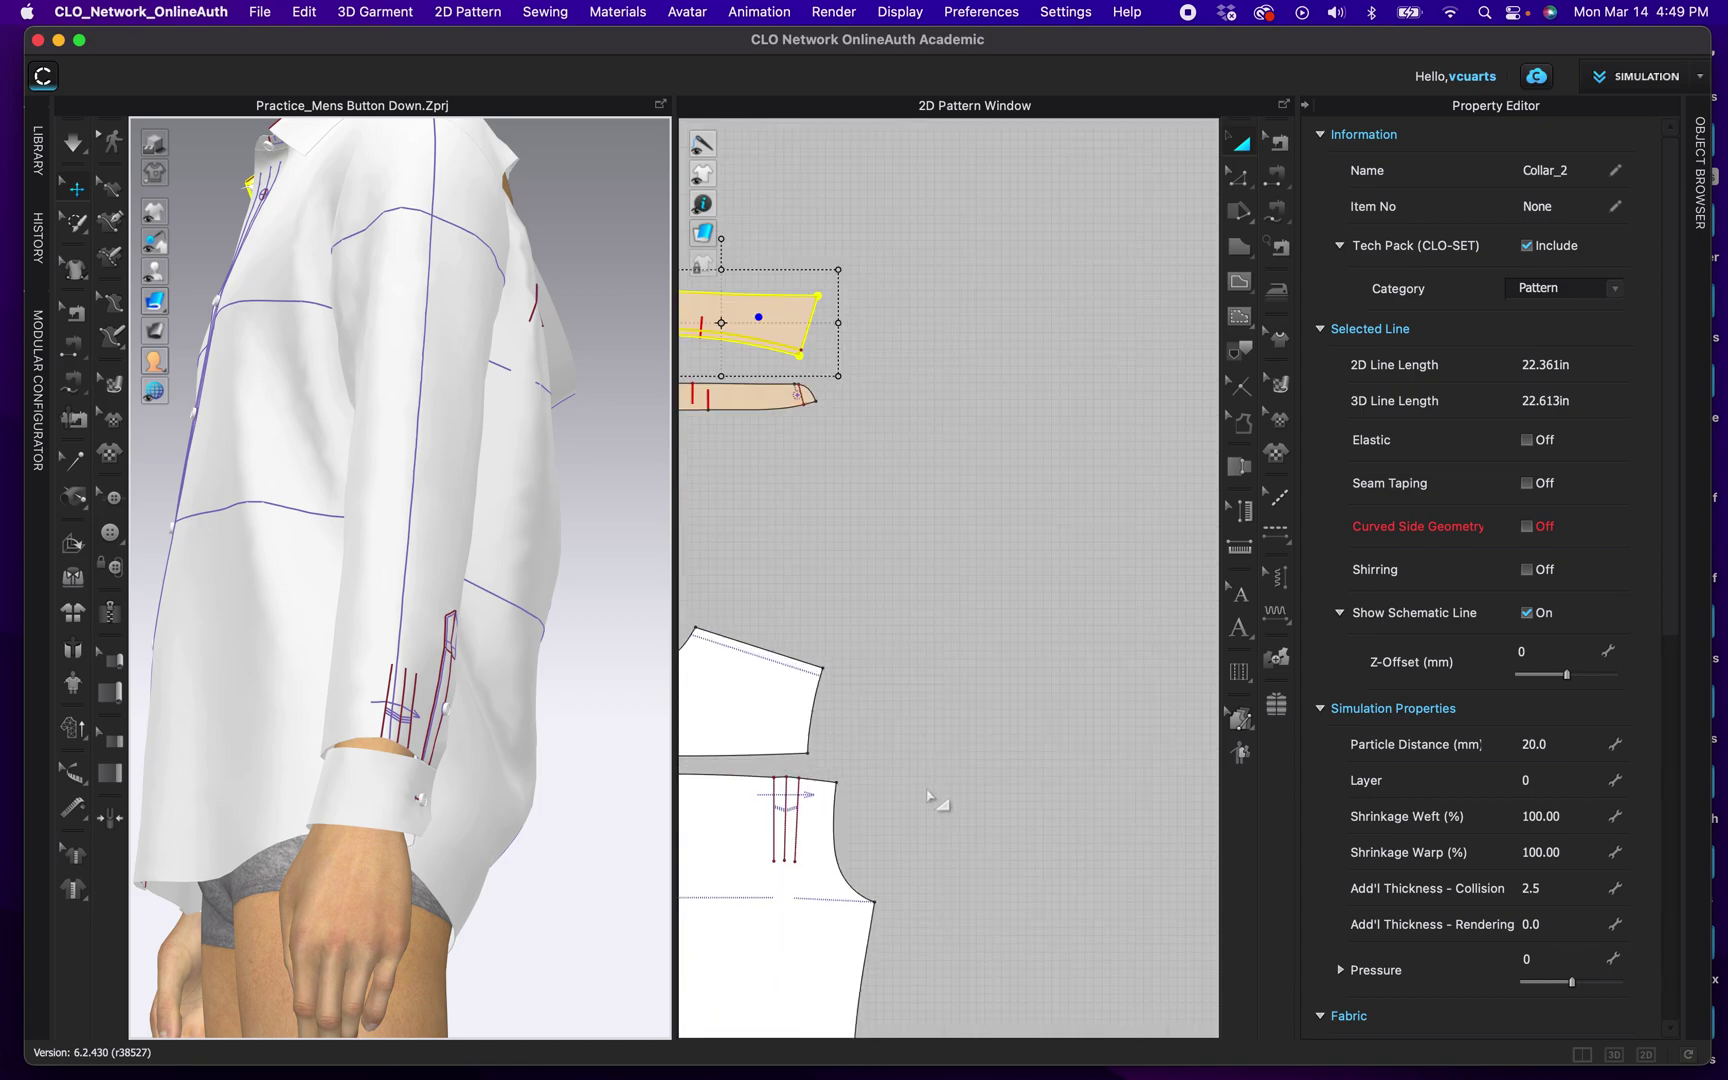
click(412, 656)
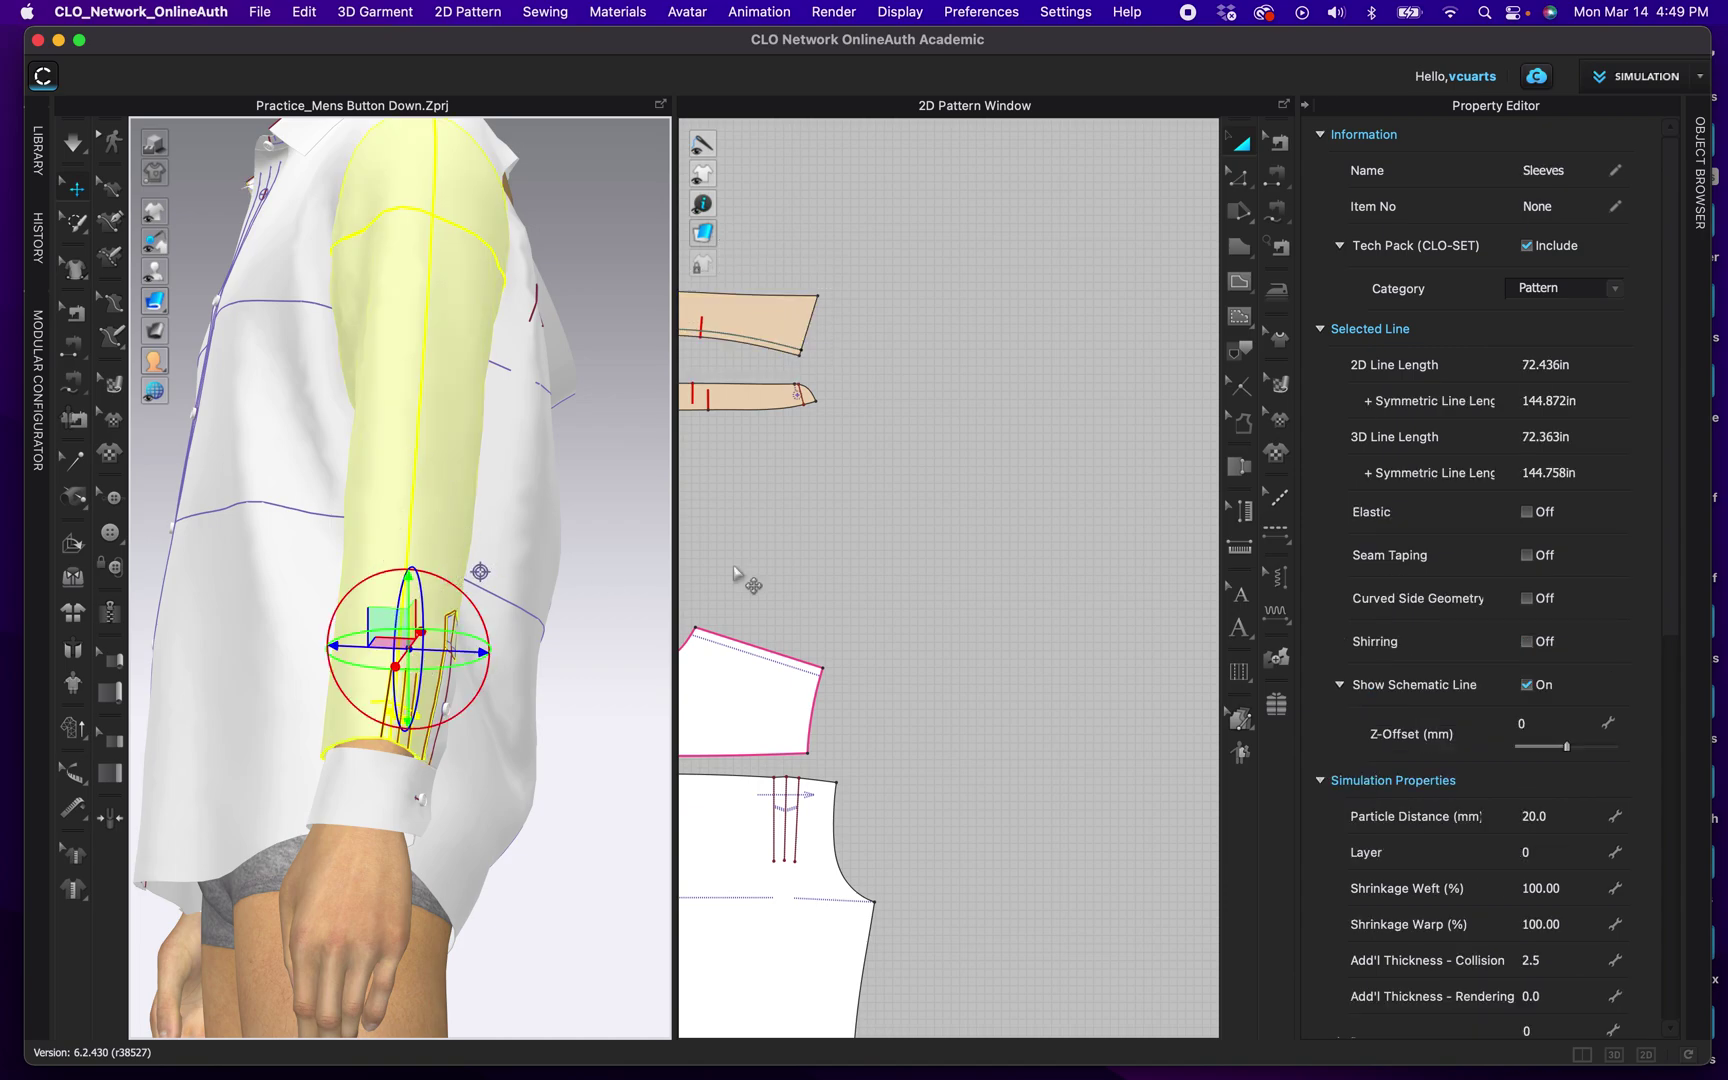
middle_drag(968, 515, 1192, 374)
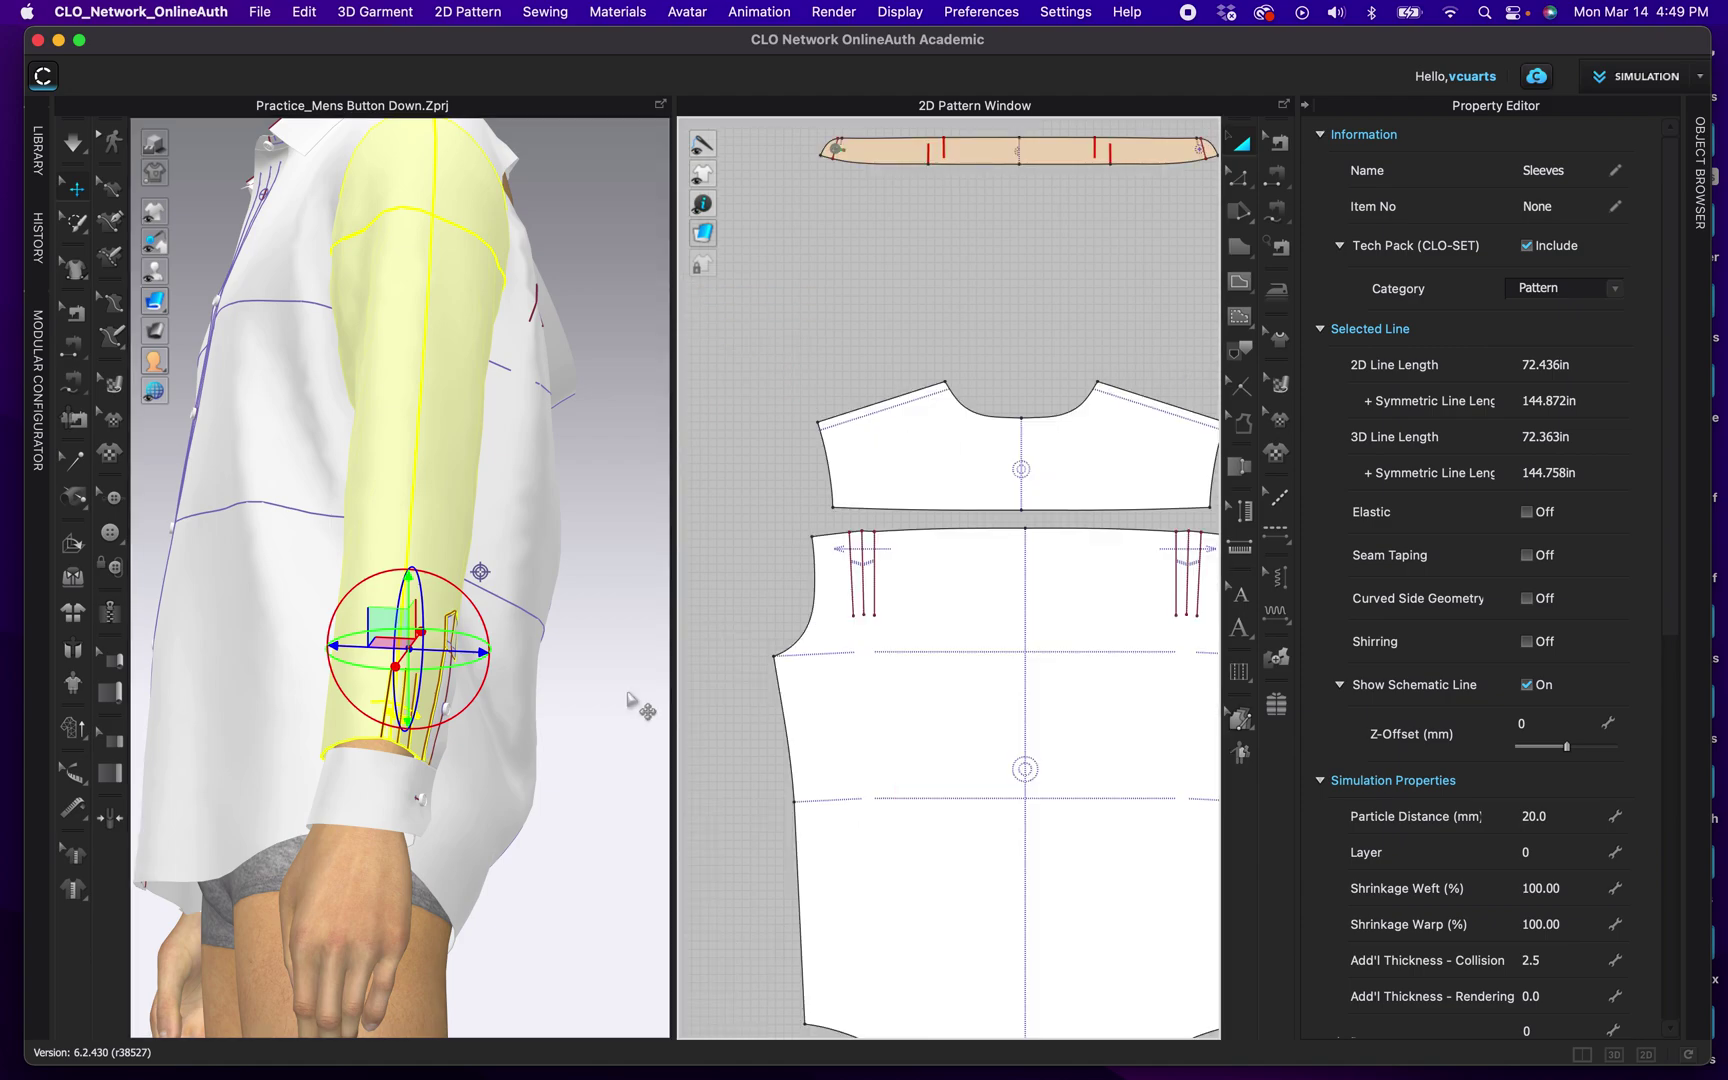
scroll(816, 604, down, 5)
scroll(816, 604, down, 3)
middle_drag(808, 858, 1039, 750)
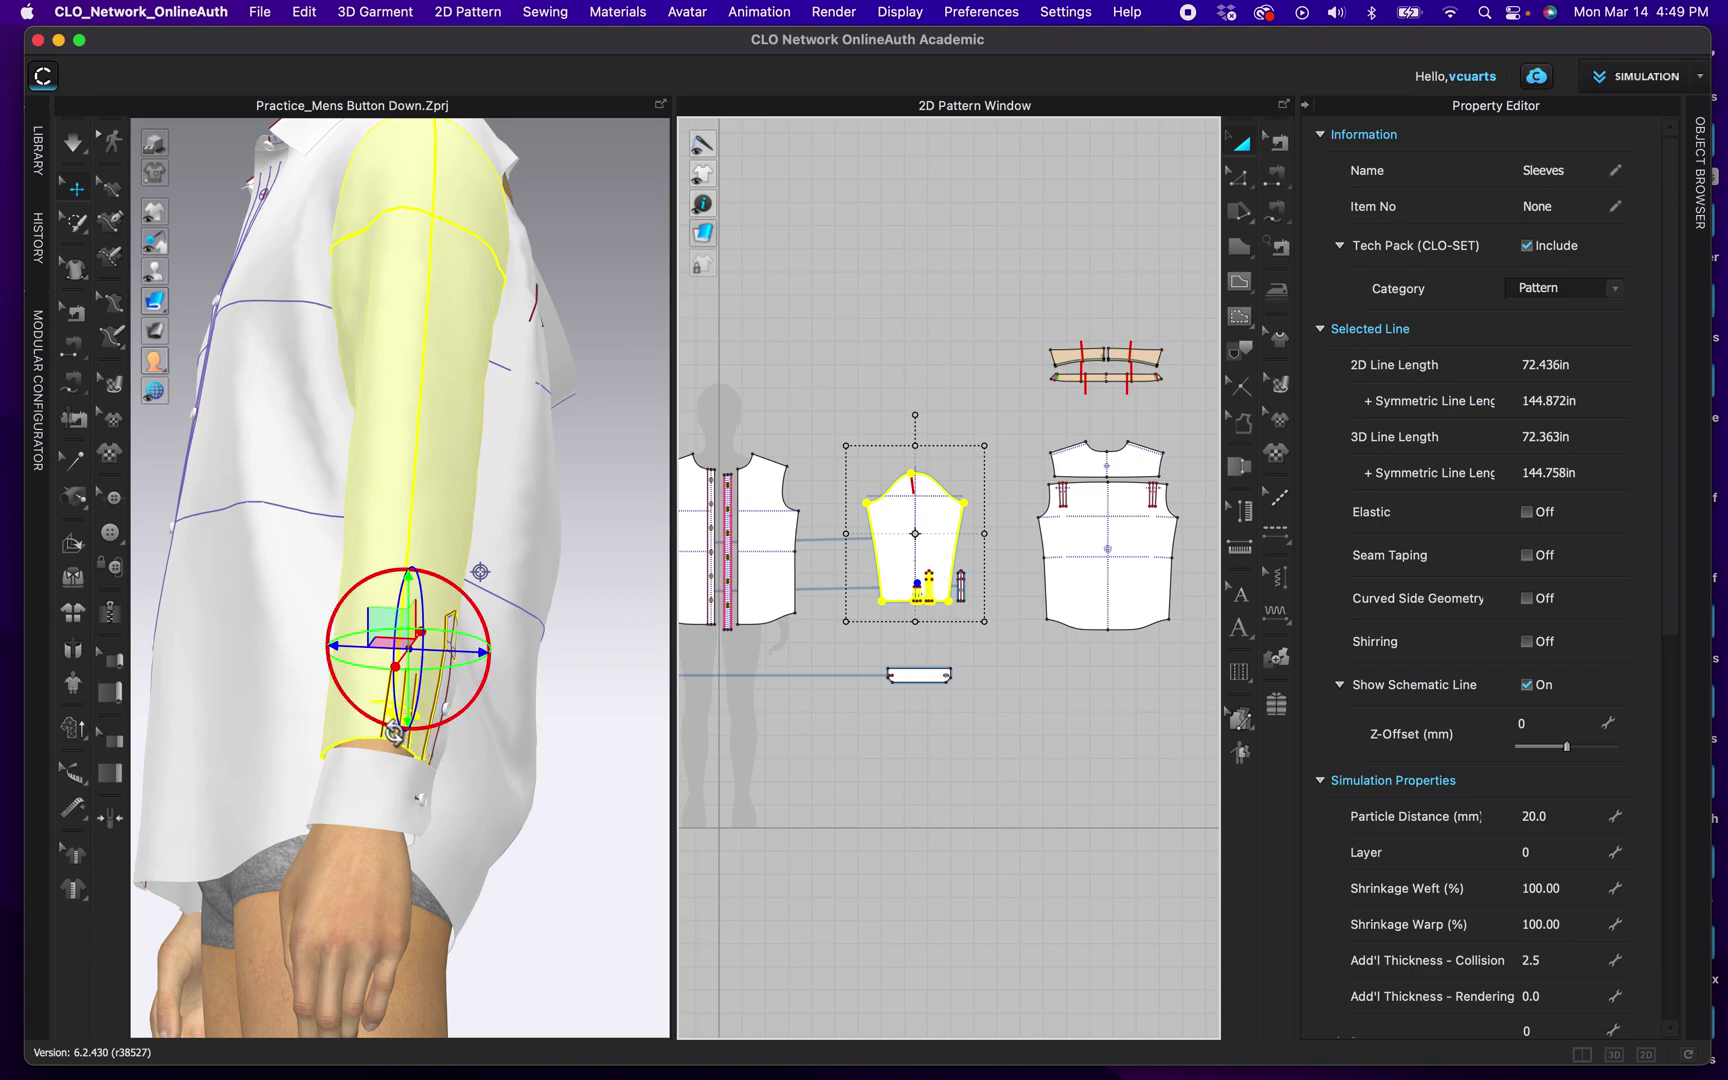
scroll(948, 719, up, 2)
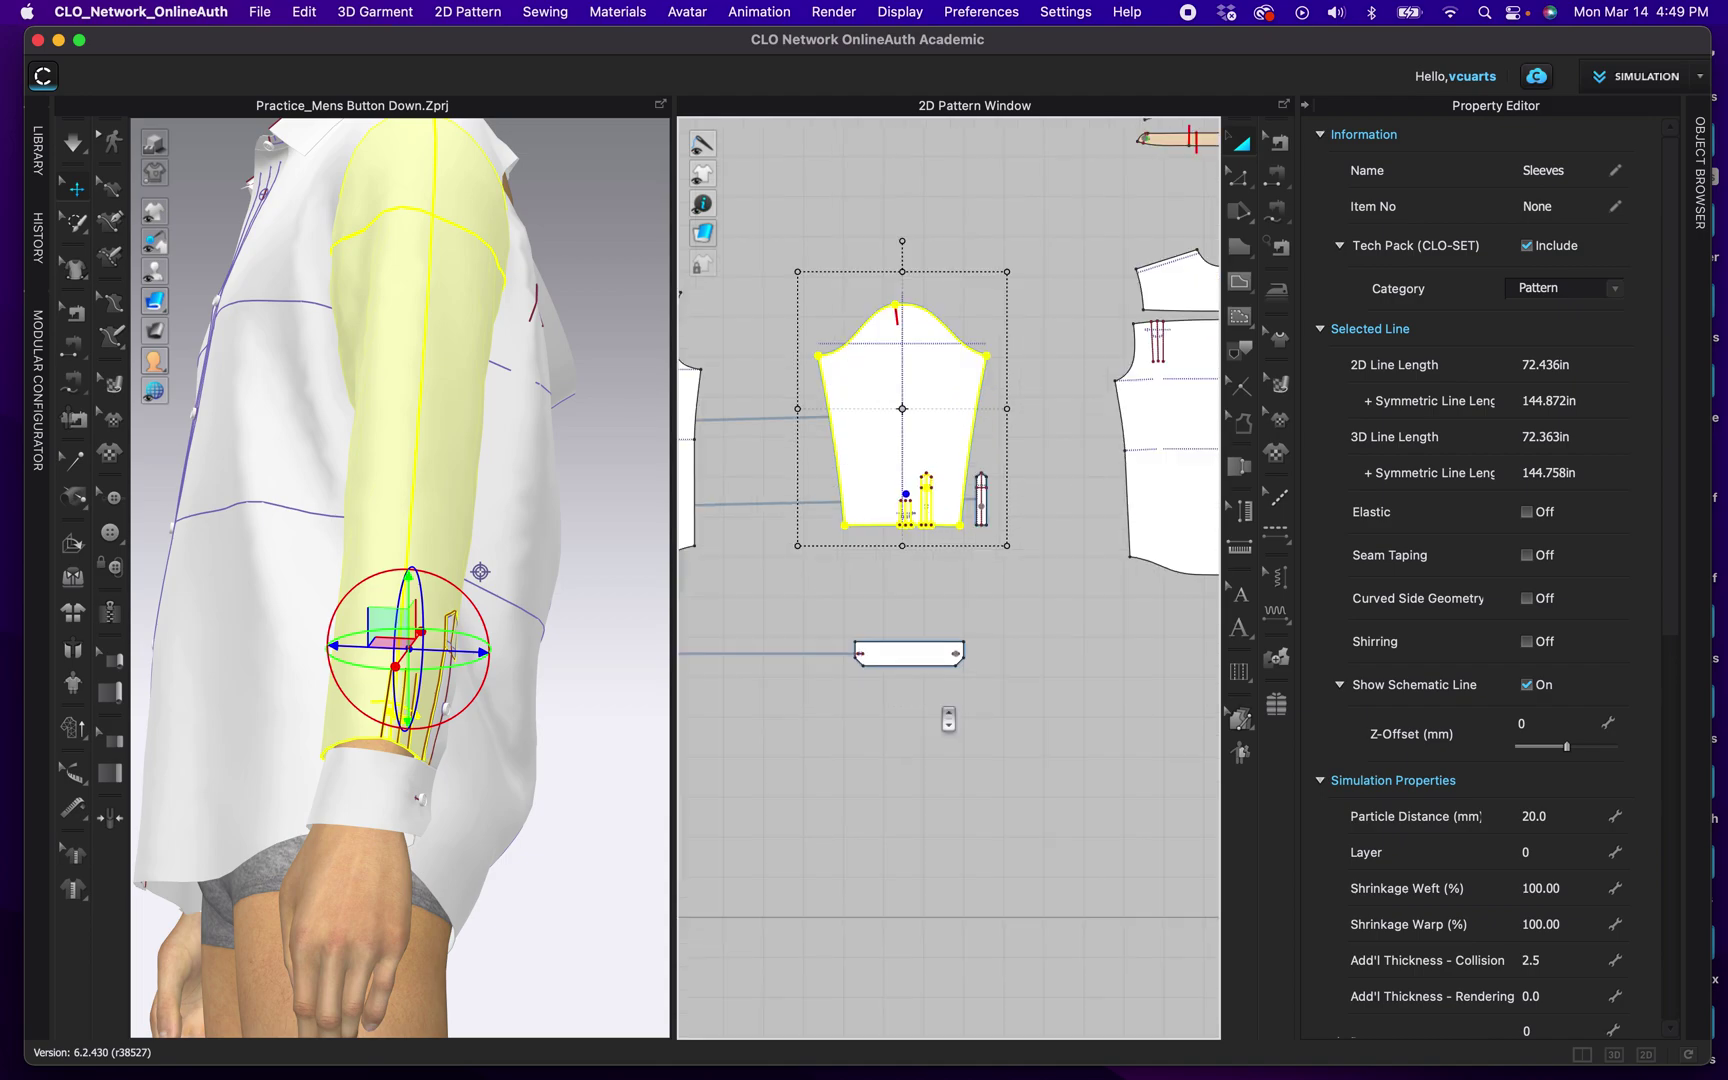
scroll(948, 719, up, 3)
right_drag(870, 403, 930, 760)
scroll(910, 550, up, 3)
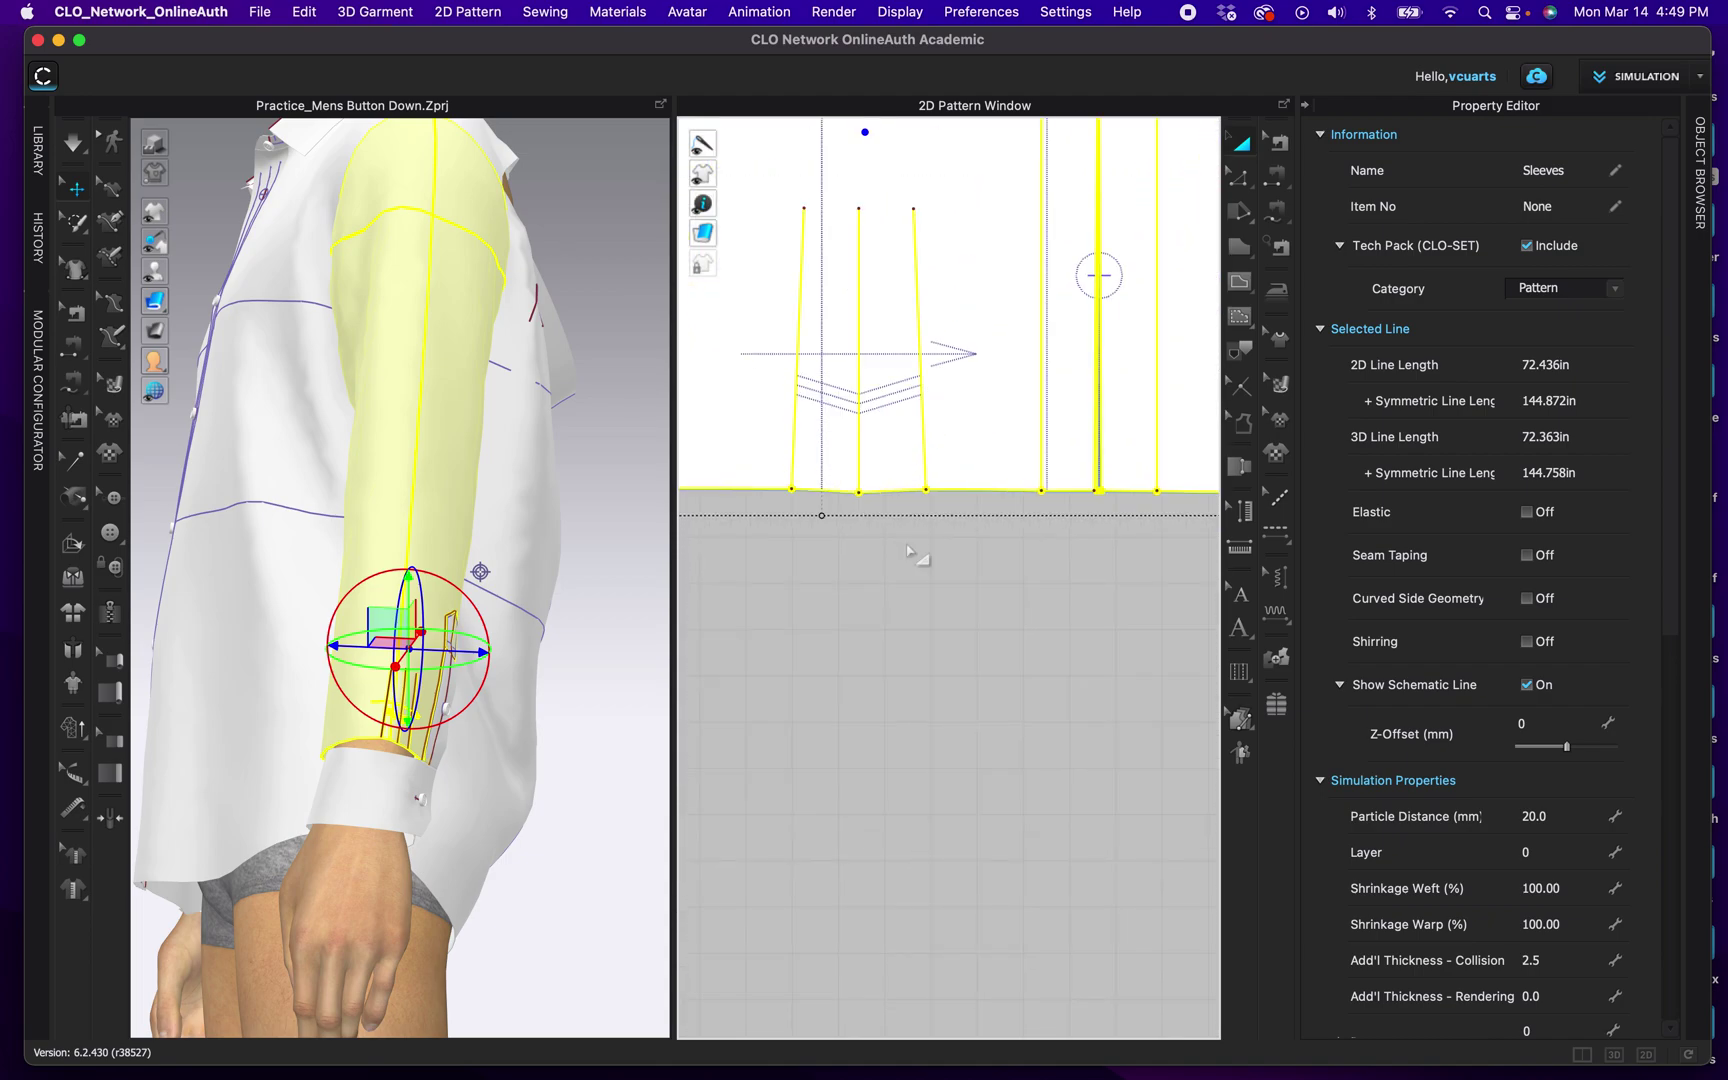
click(958, 648)
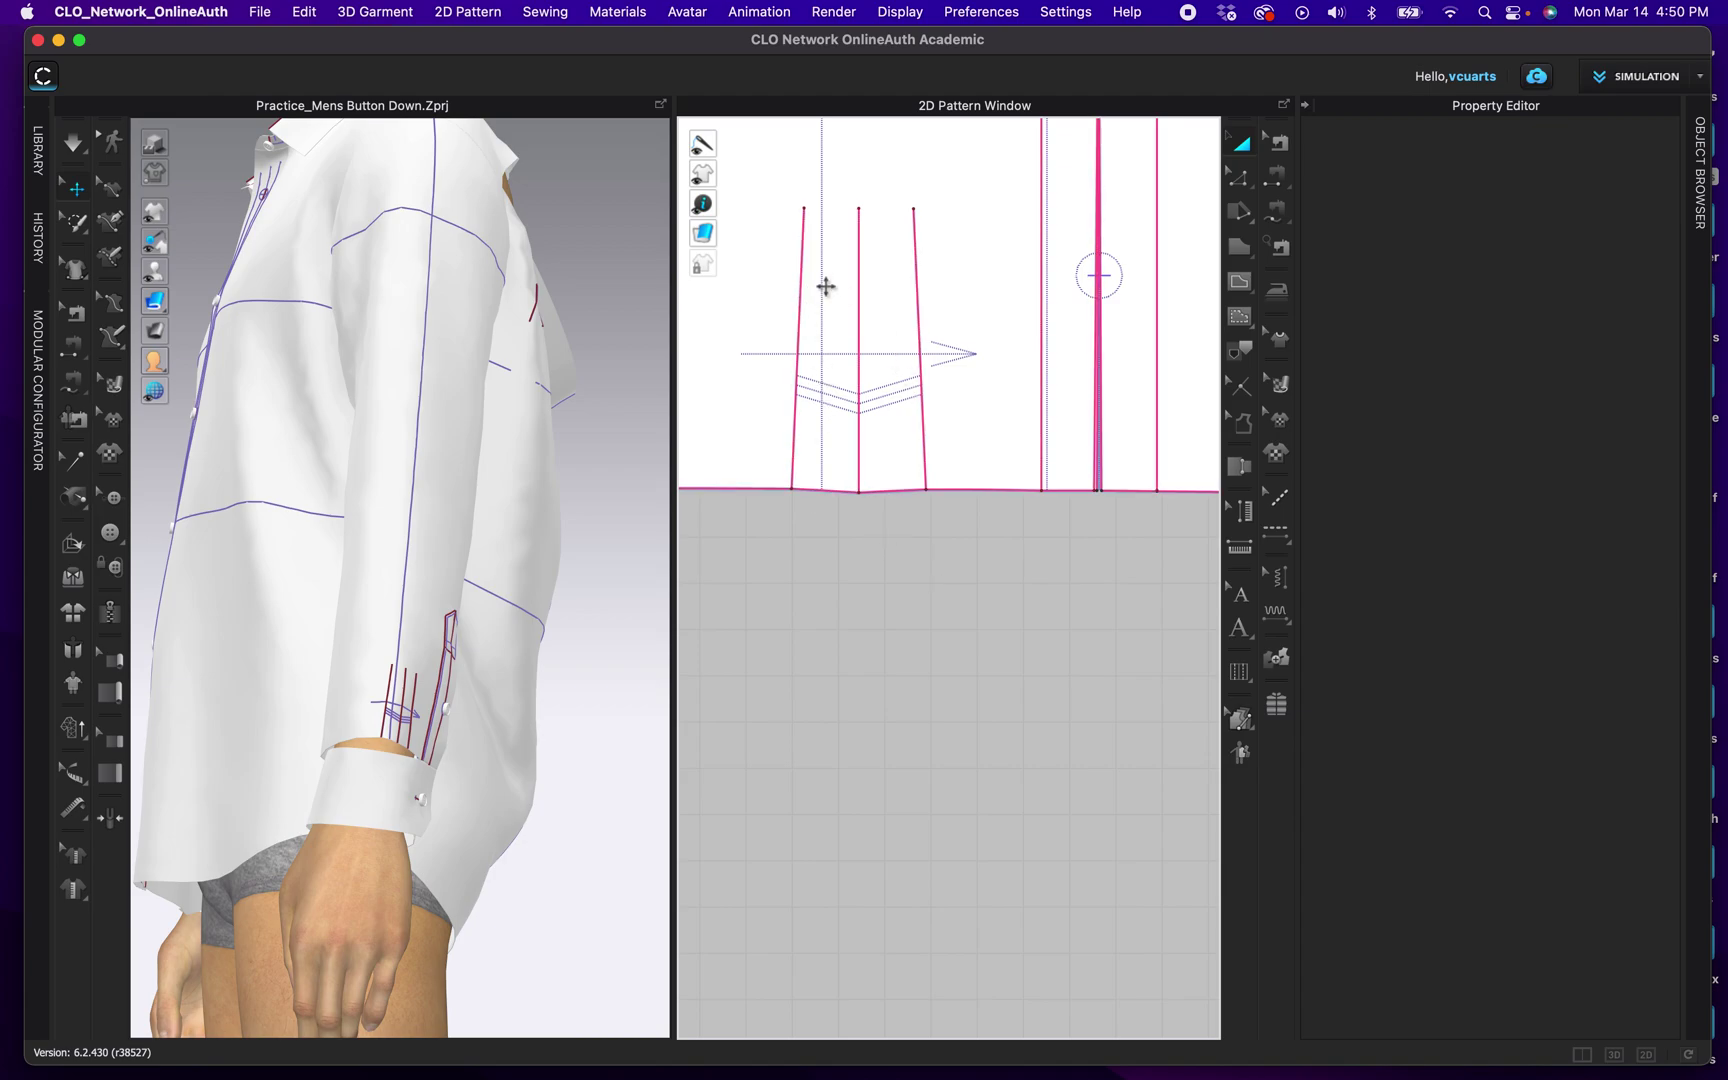
Step: Set the fold angle of the sleeve pleat's centre line to 360 and of the pleat line farthest from the placket to 0
right_drag(896, 605, 947, 792)
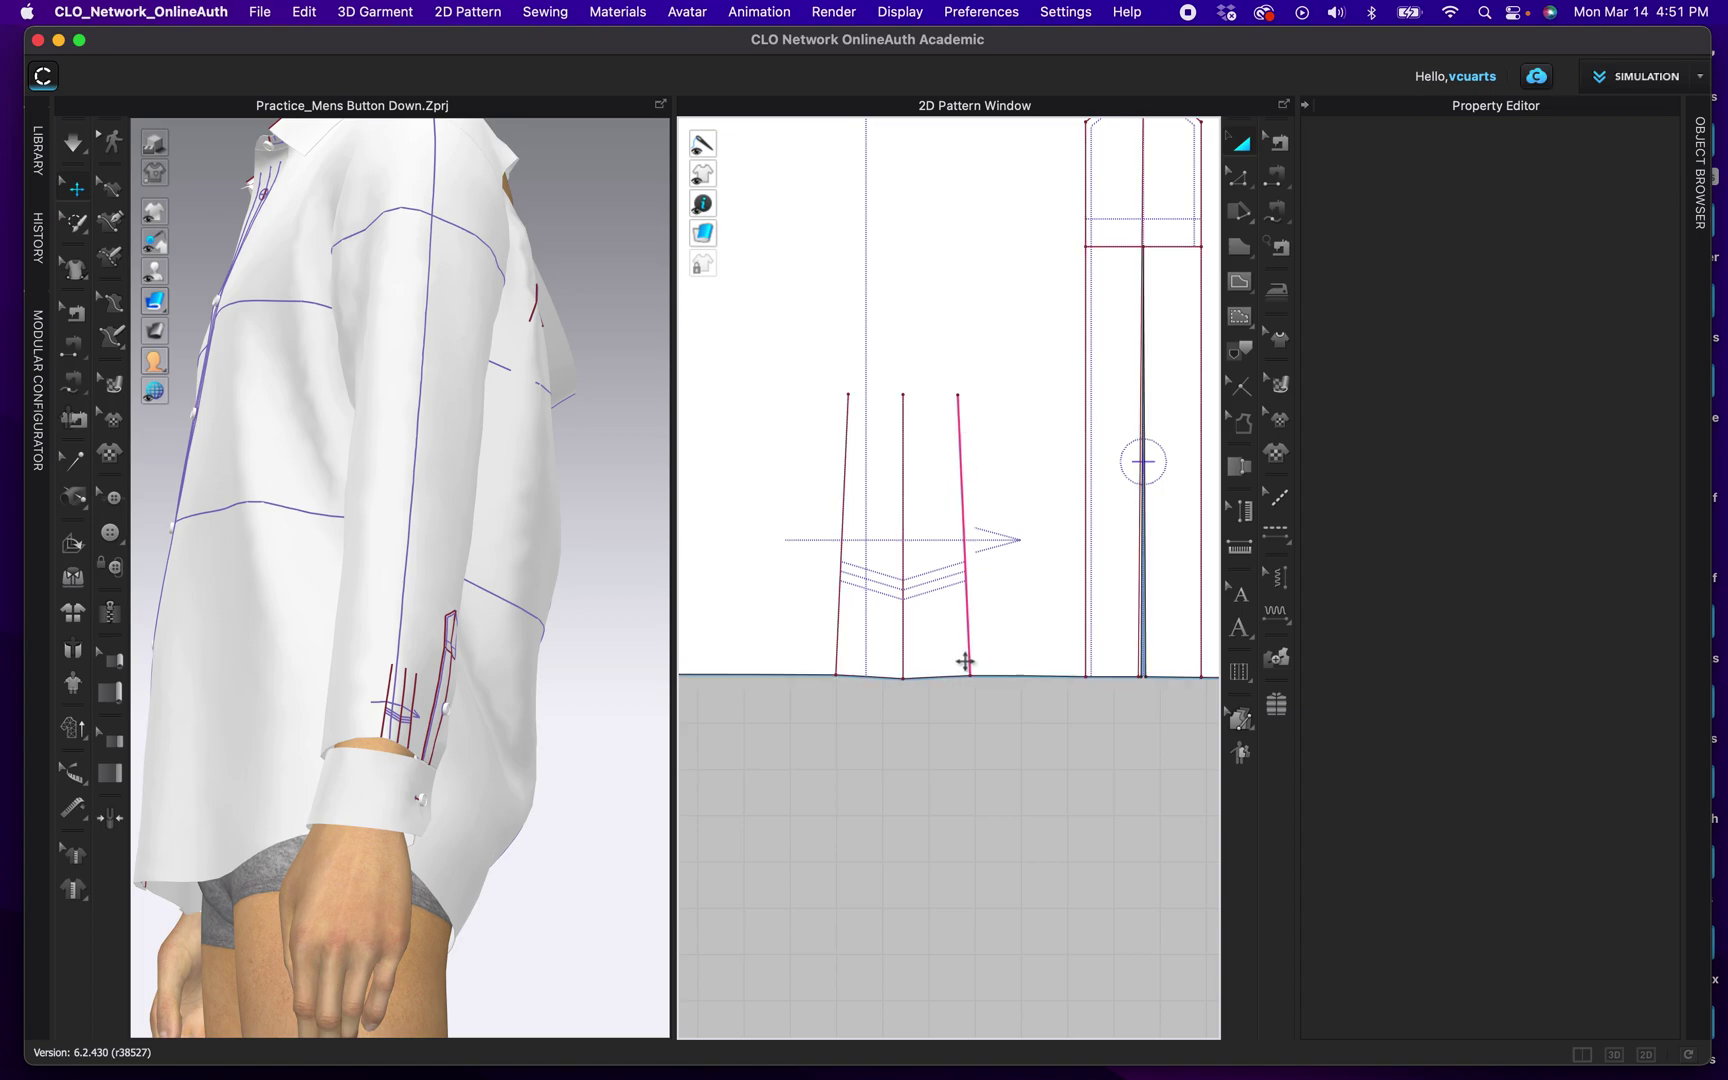
click(961, 550)
click(966, 532)
click(843, 538)
click(966, 522)
click(965, 712)
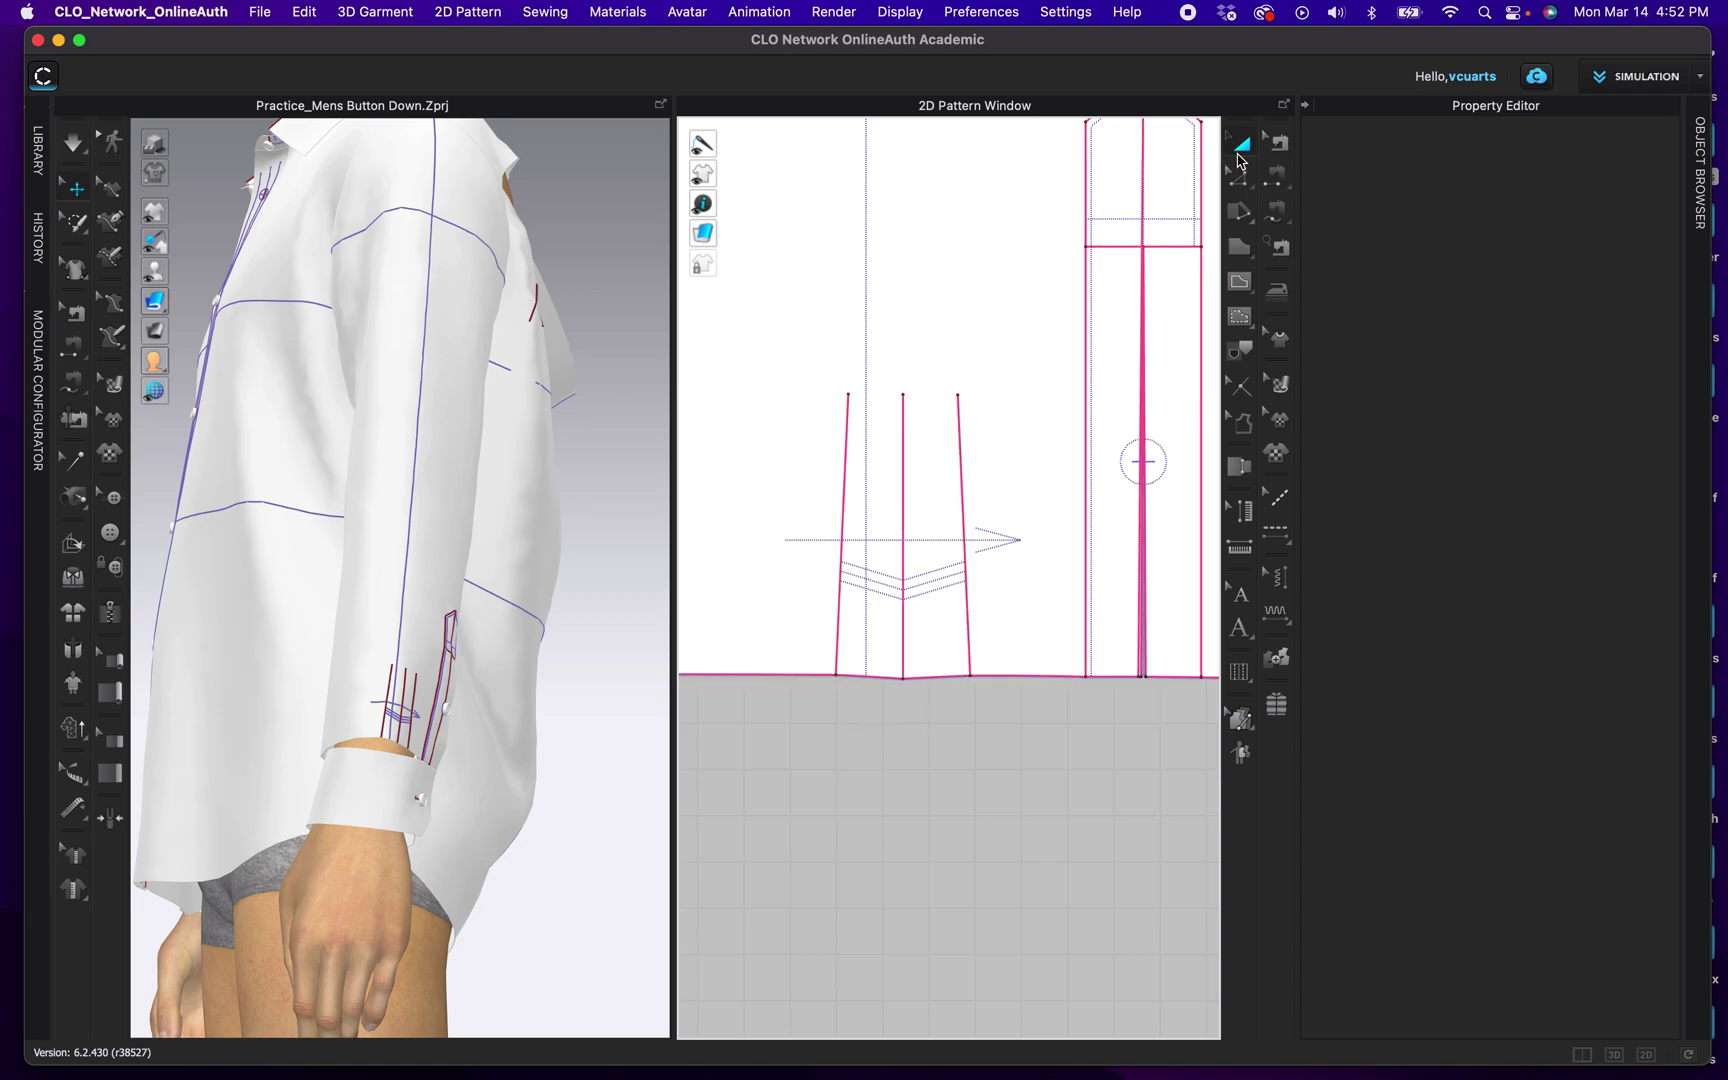
click(1244, 145)
click(904, 515)
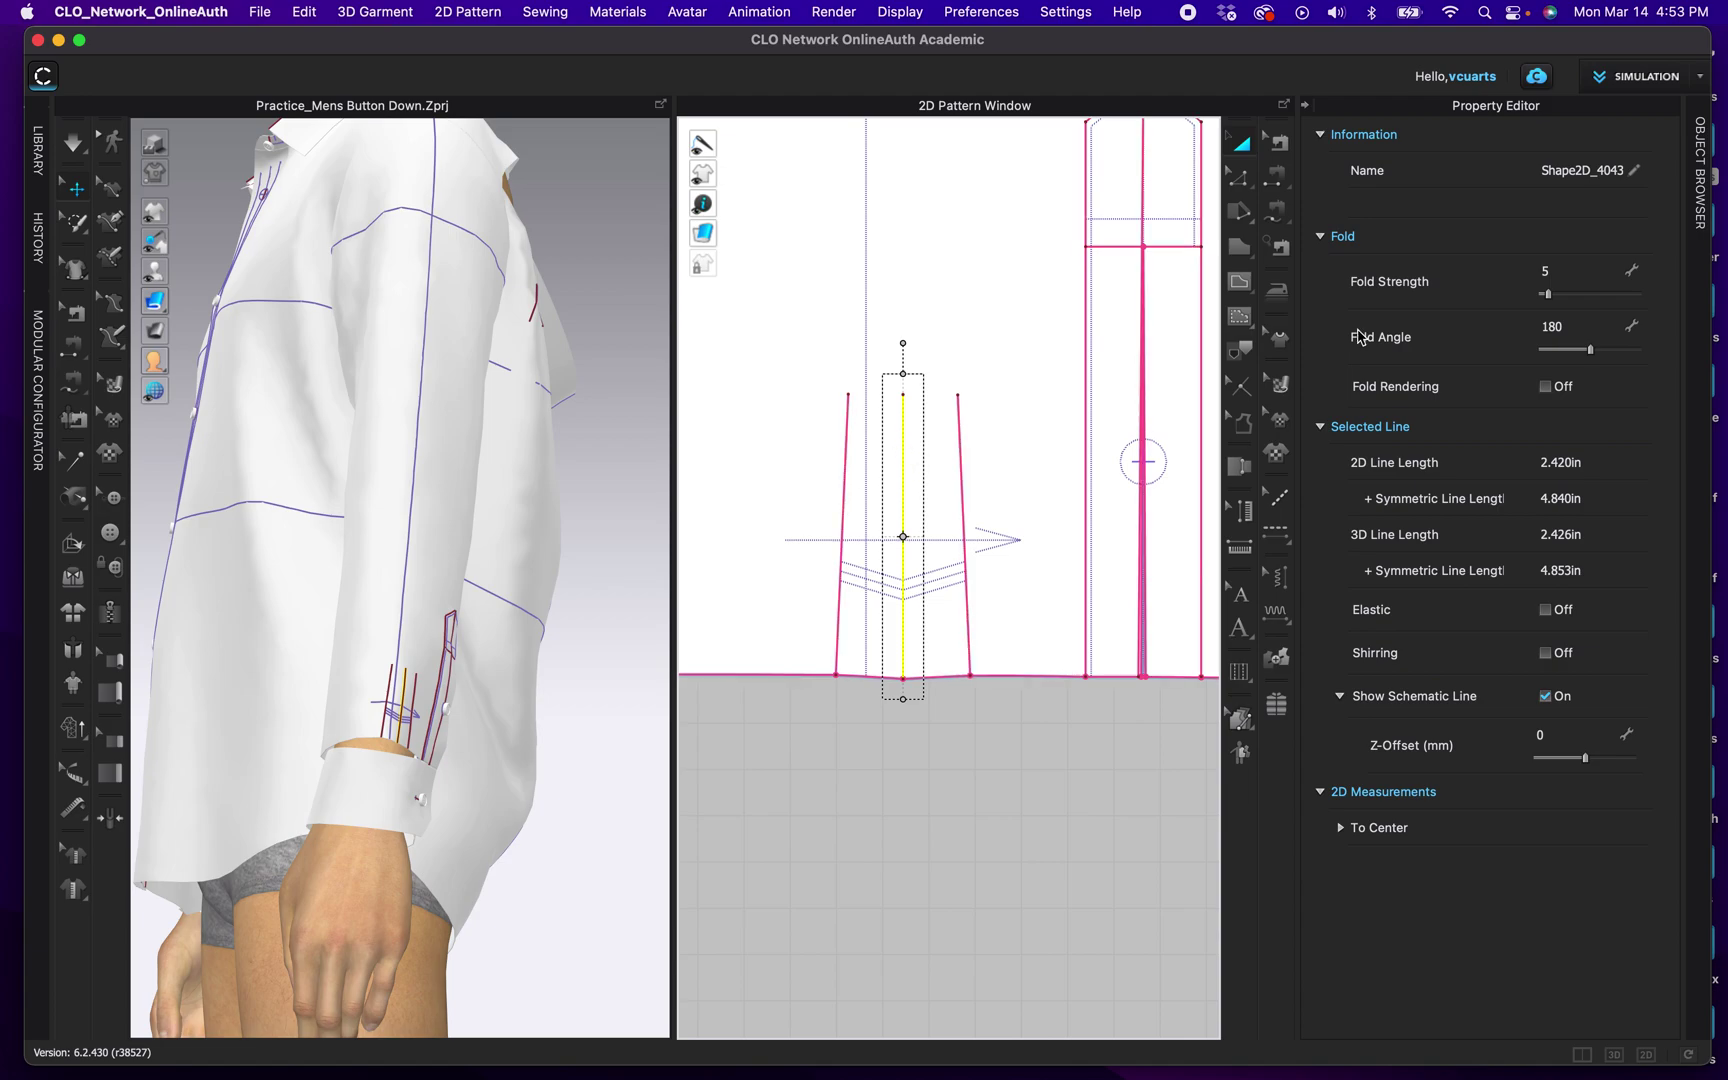
drag(1590, 350, 1684, 360)
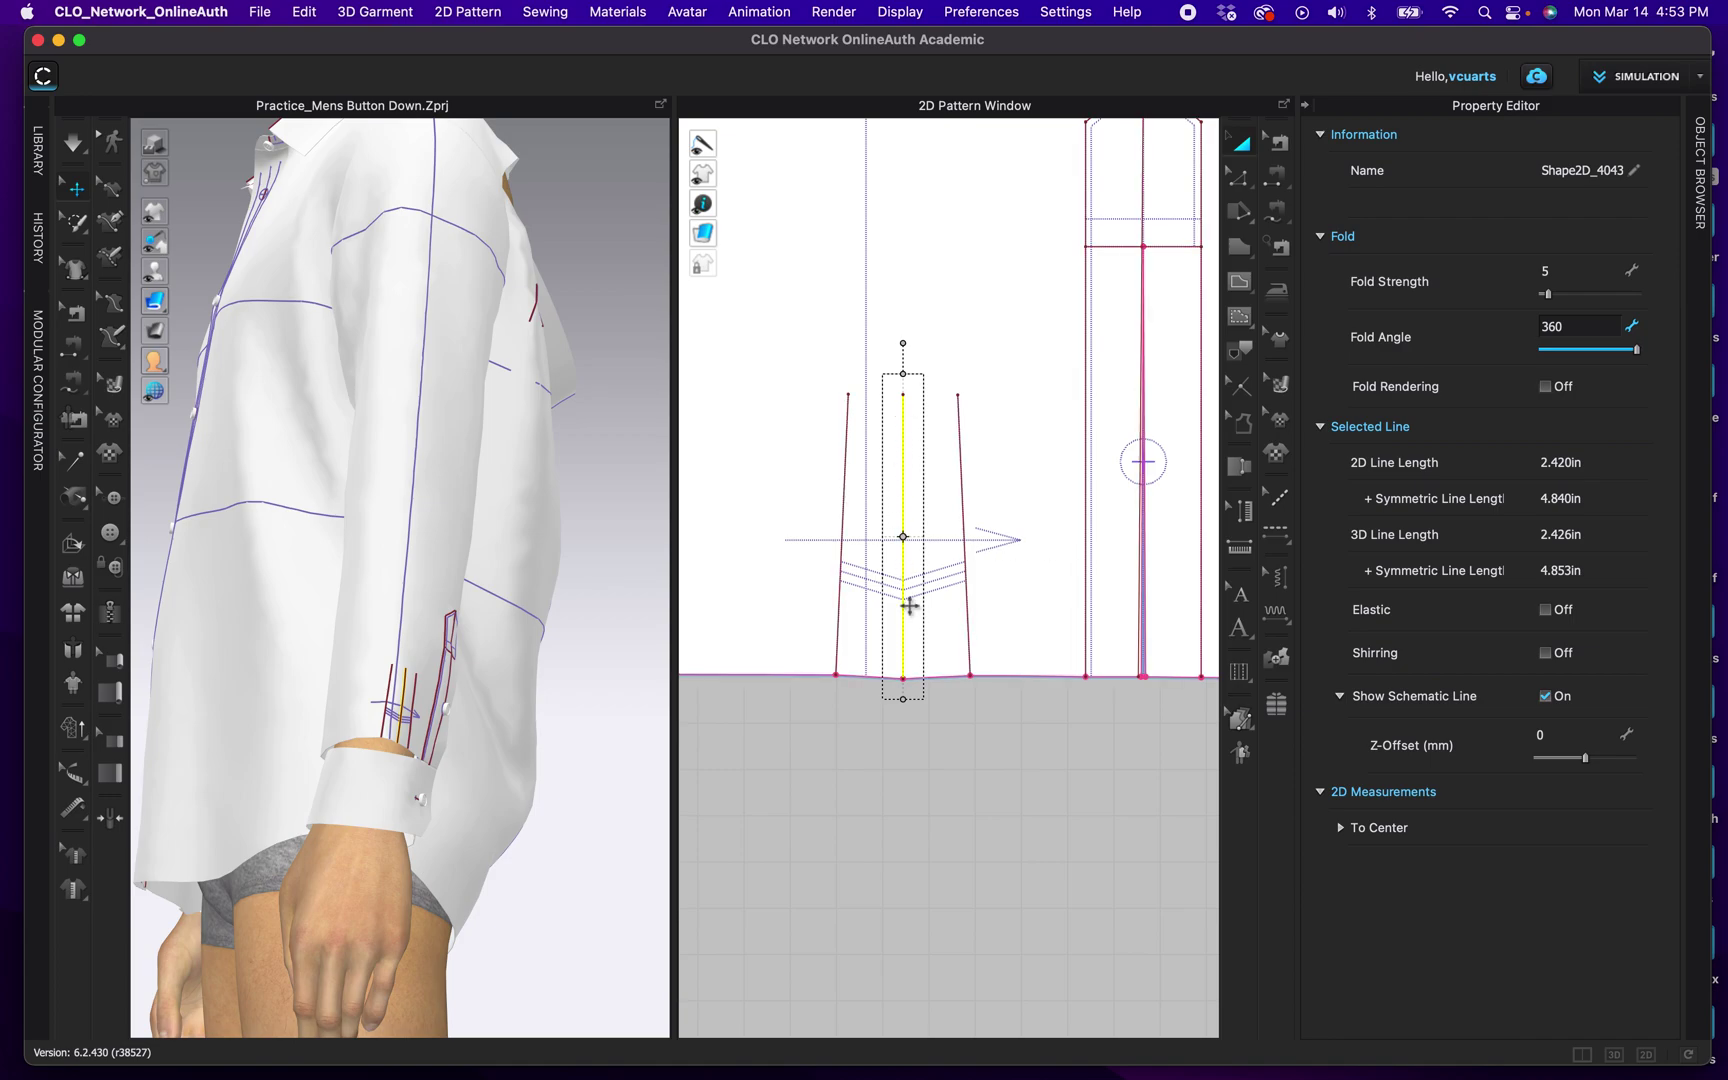
click(841, 514)
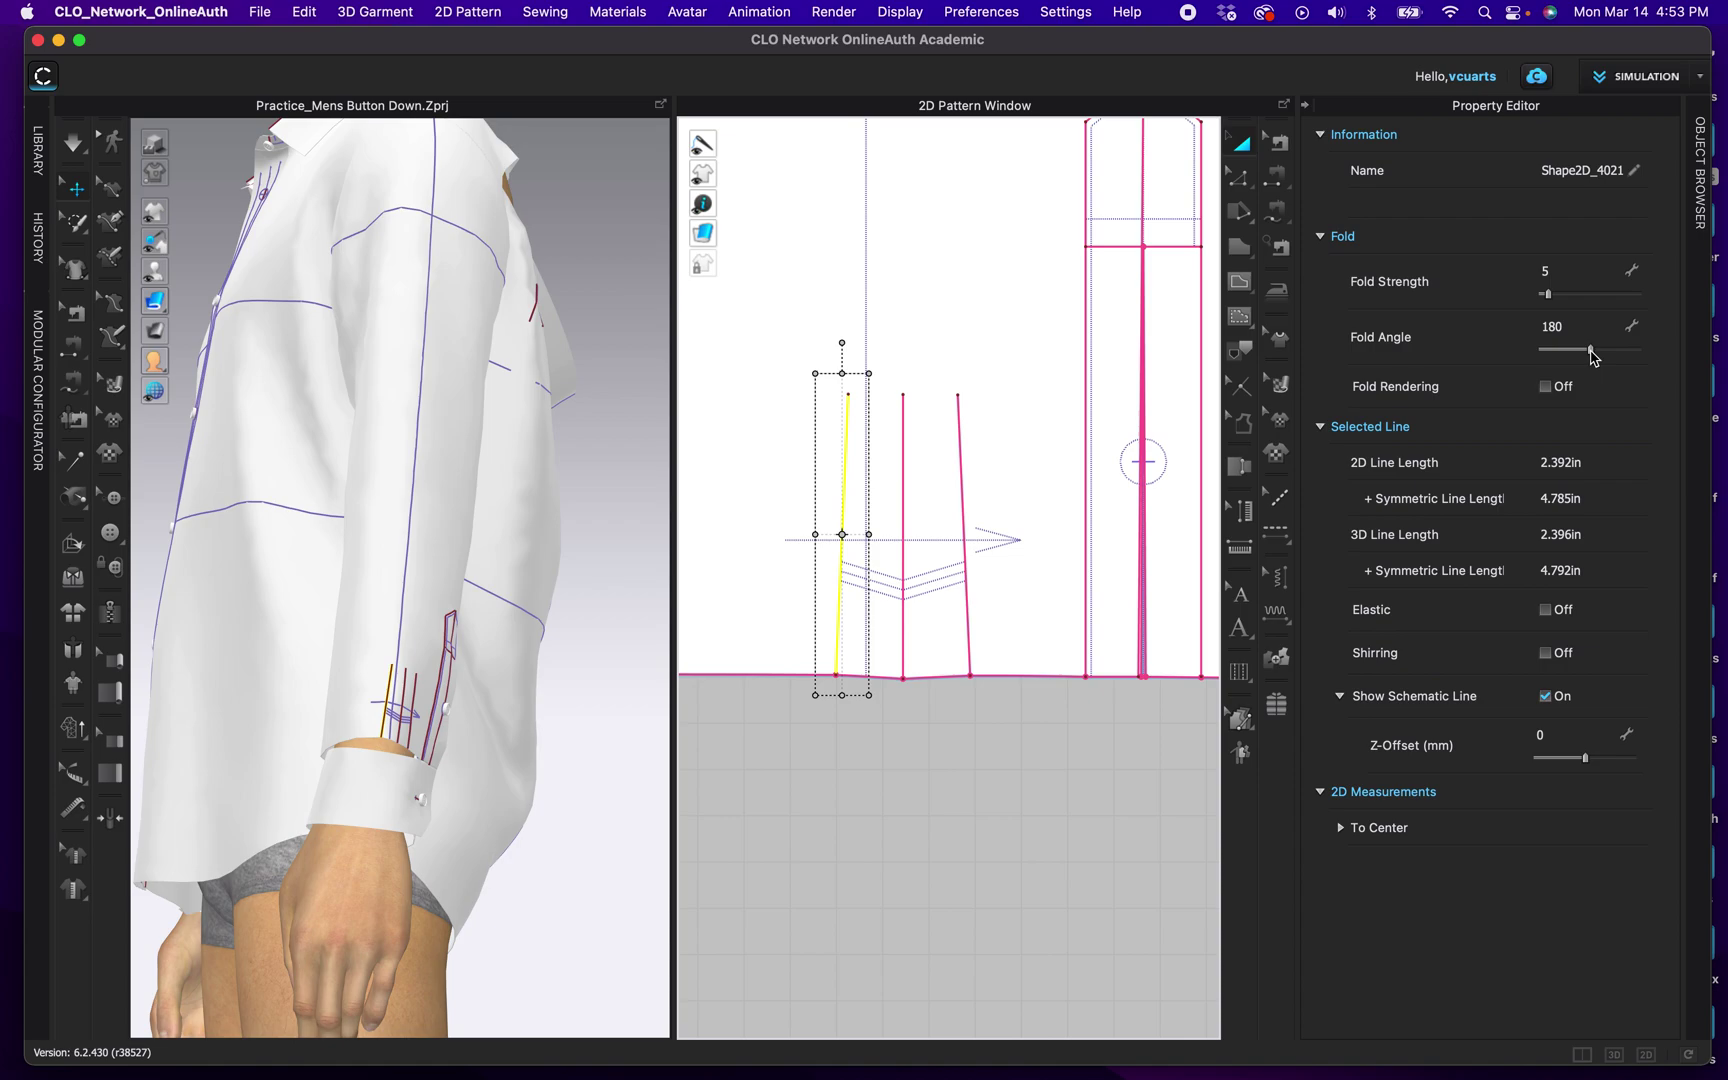
drag(1592, 355, 1530, 358)
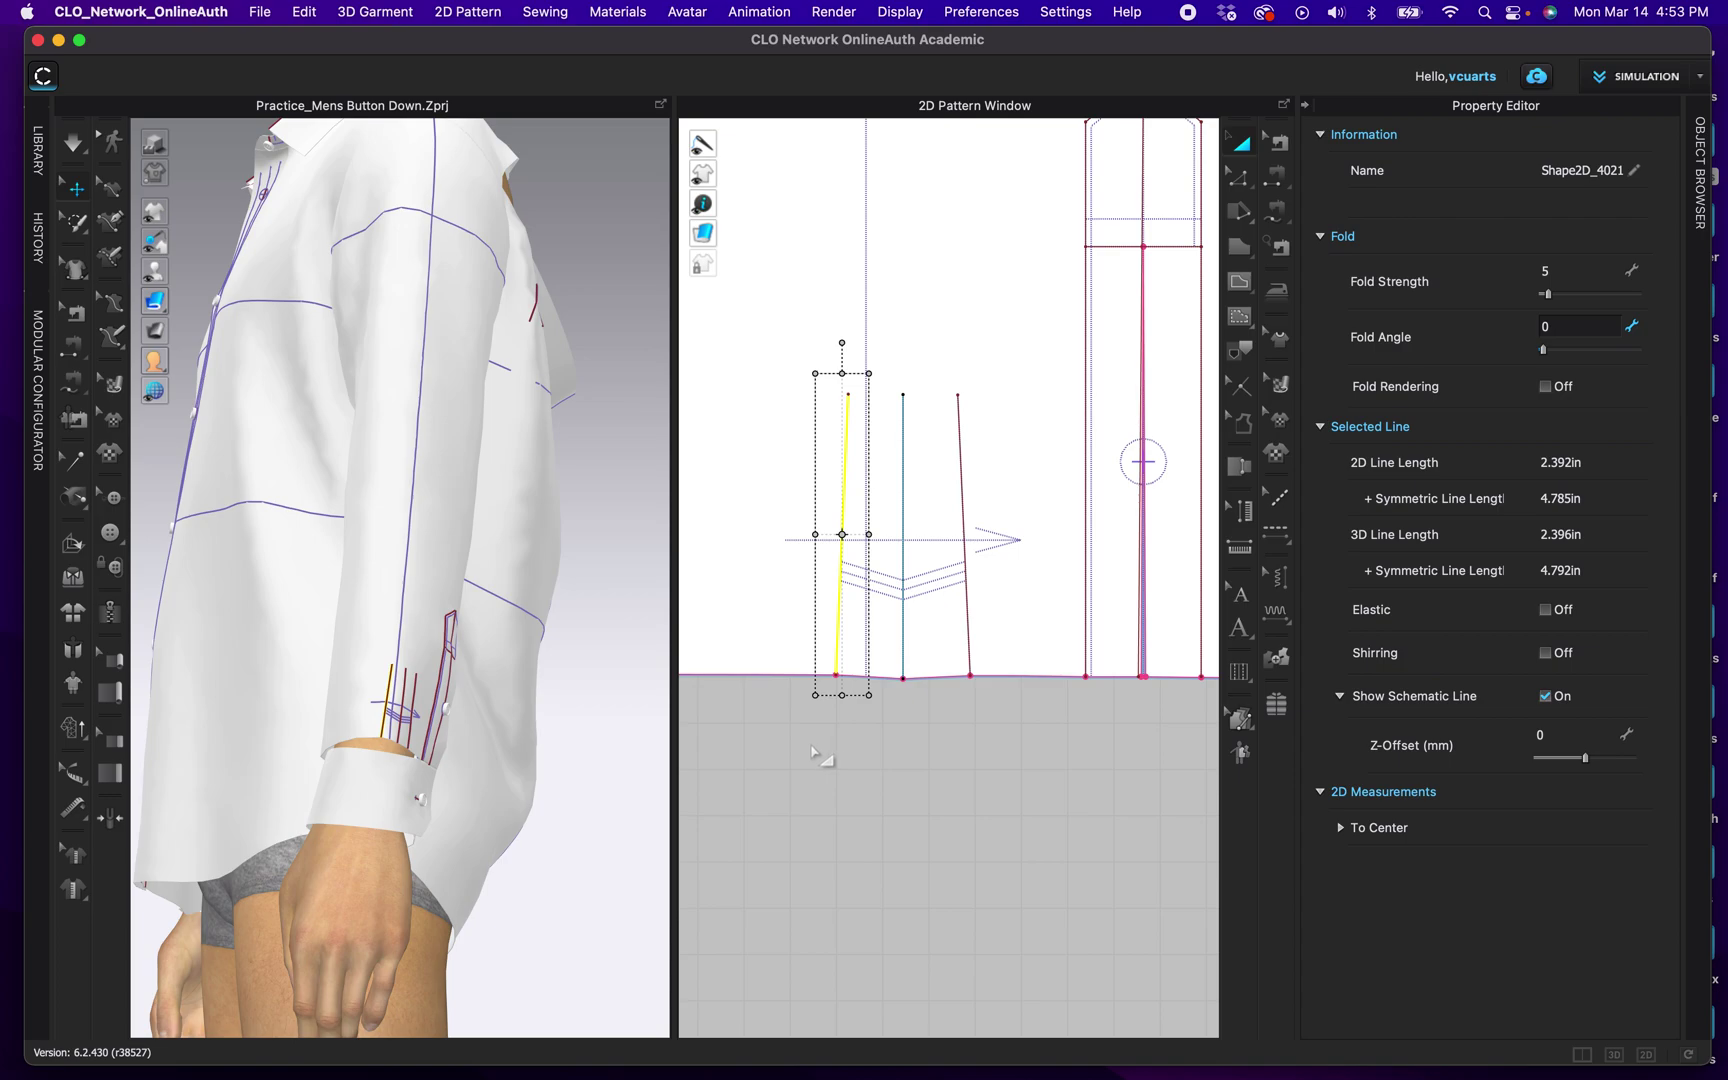
Step: Simulate the garment, tug the pleat above the avatar's left cuff into place, and clear the pattern selection
scroll(400, 737, up, 3)
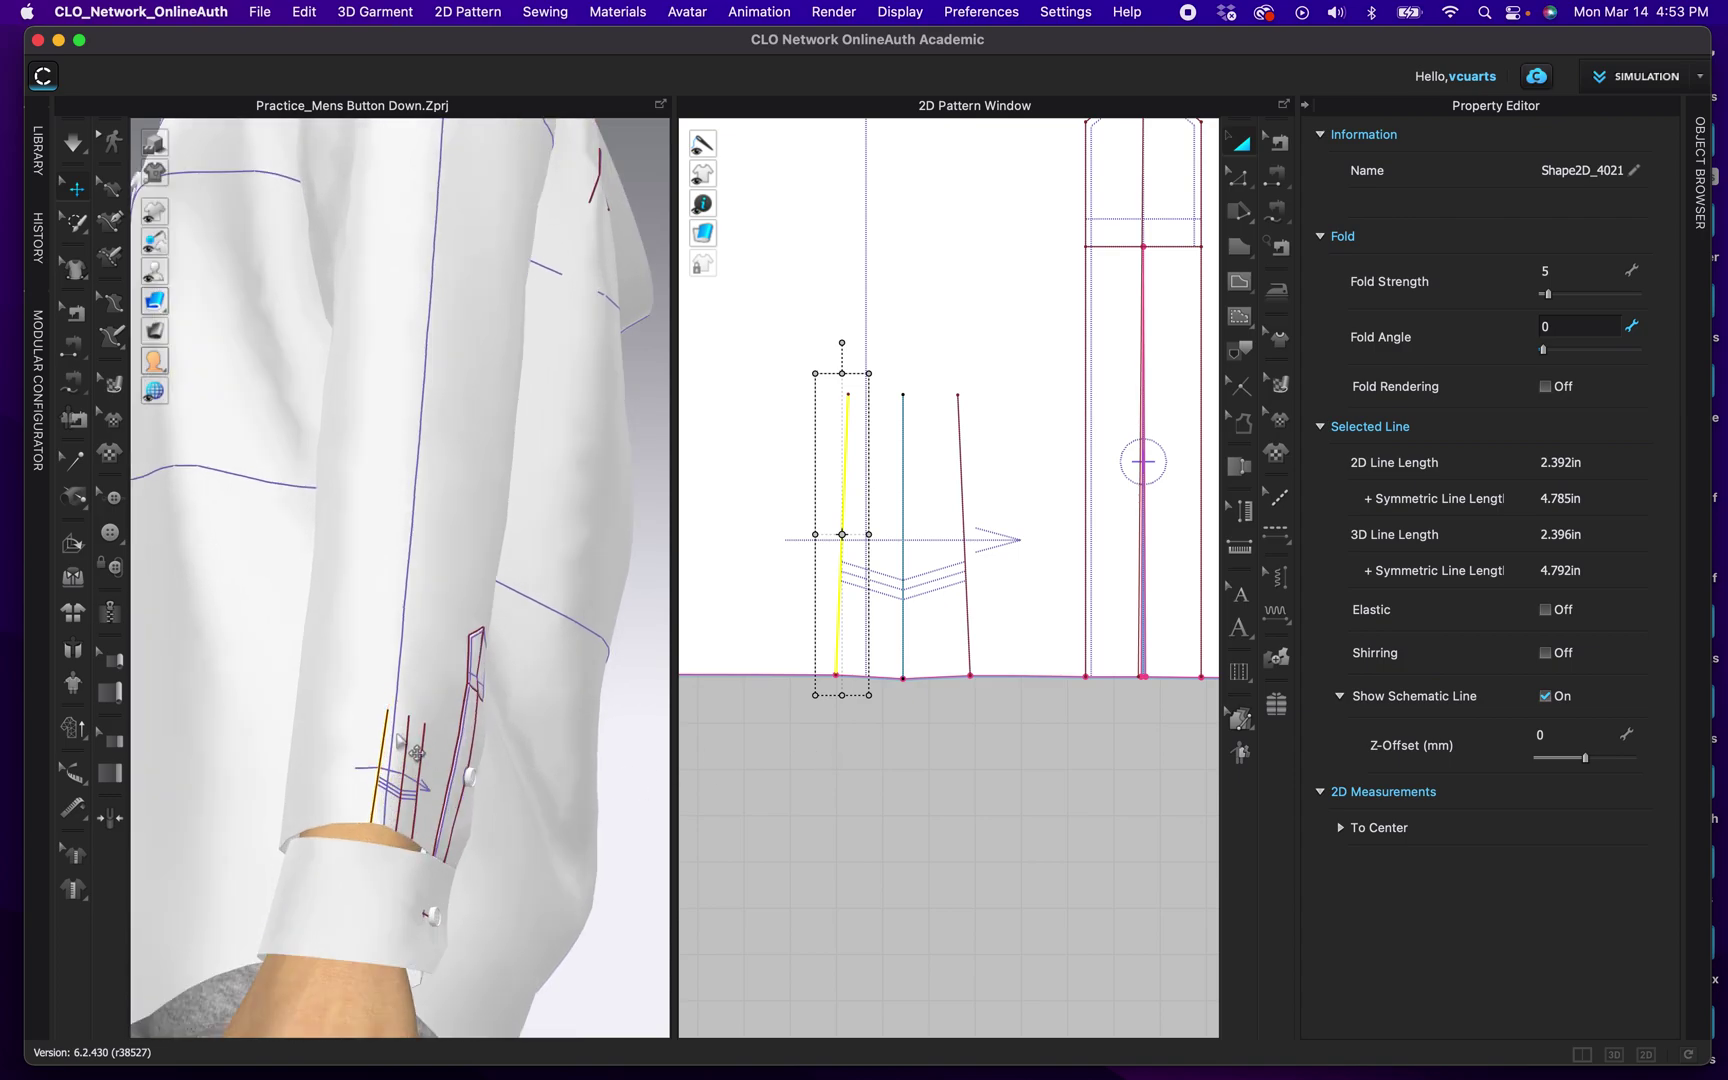
scroll(400, 738, up, 2)
middle_drag(467, 746, 463, 498)
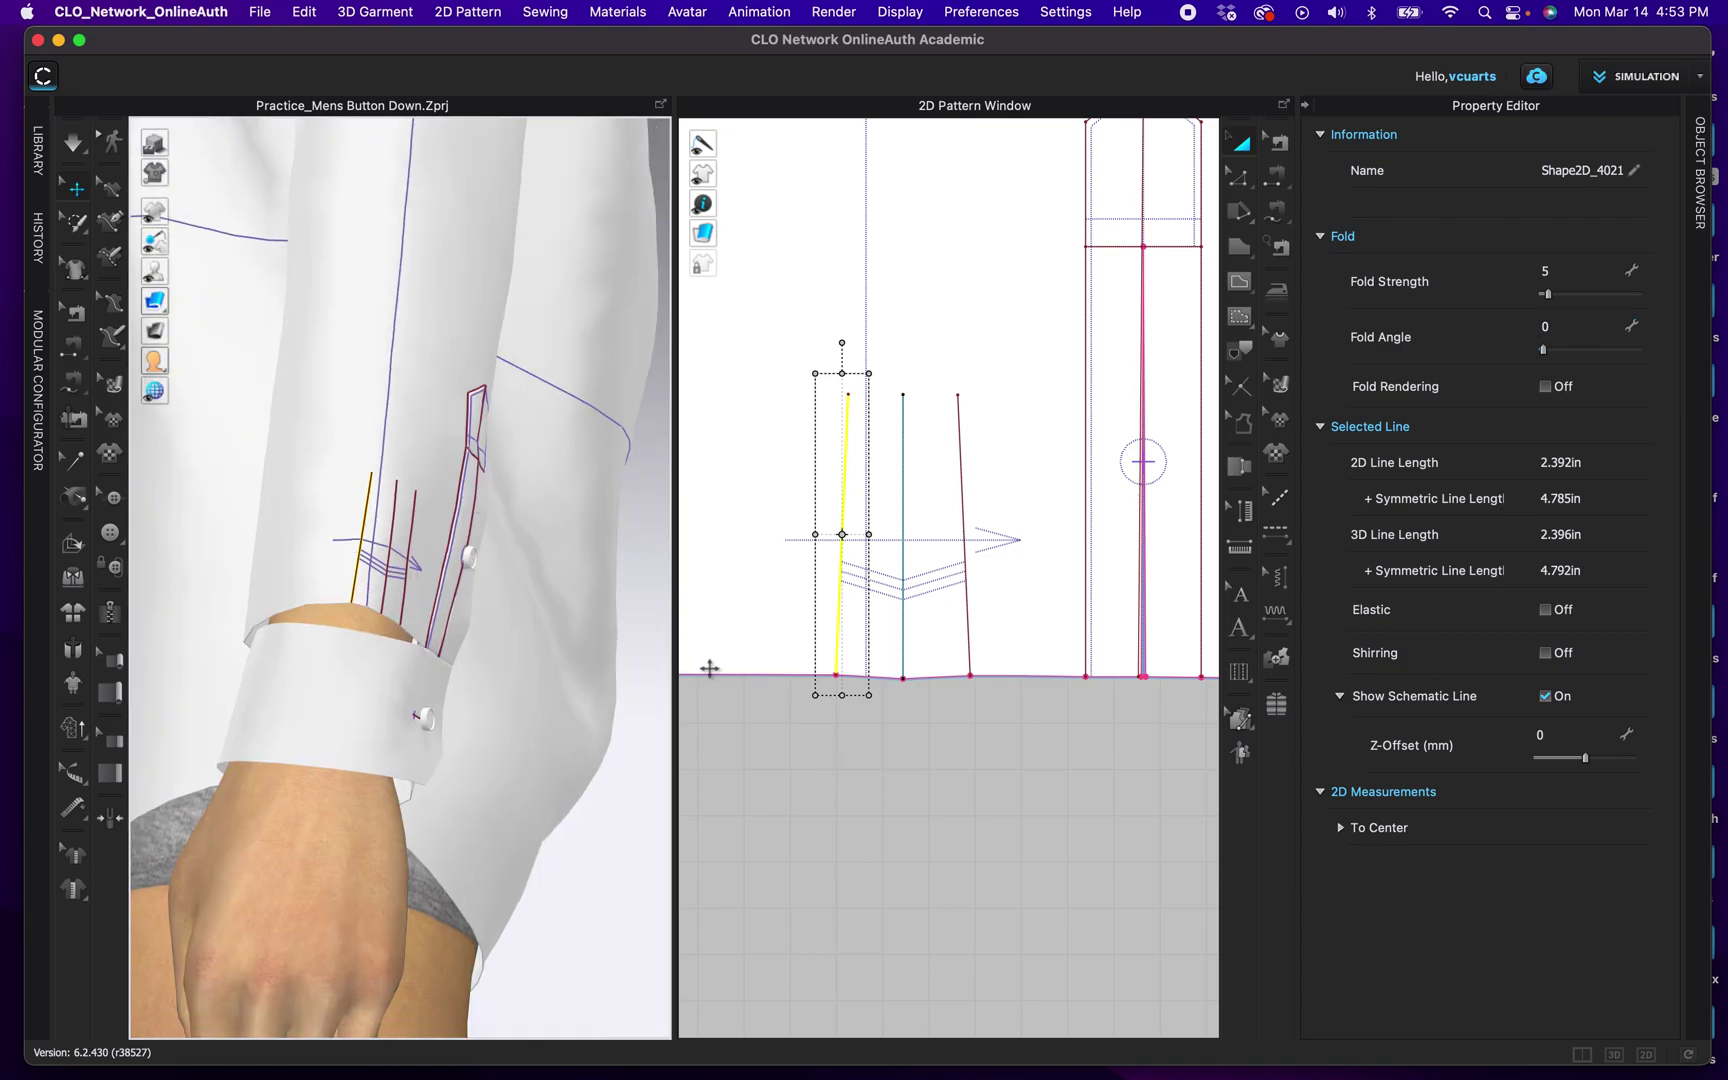
key(space)
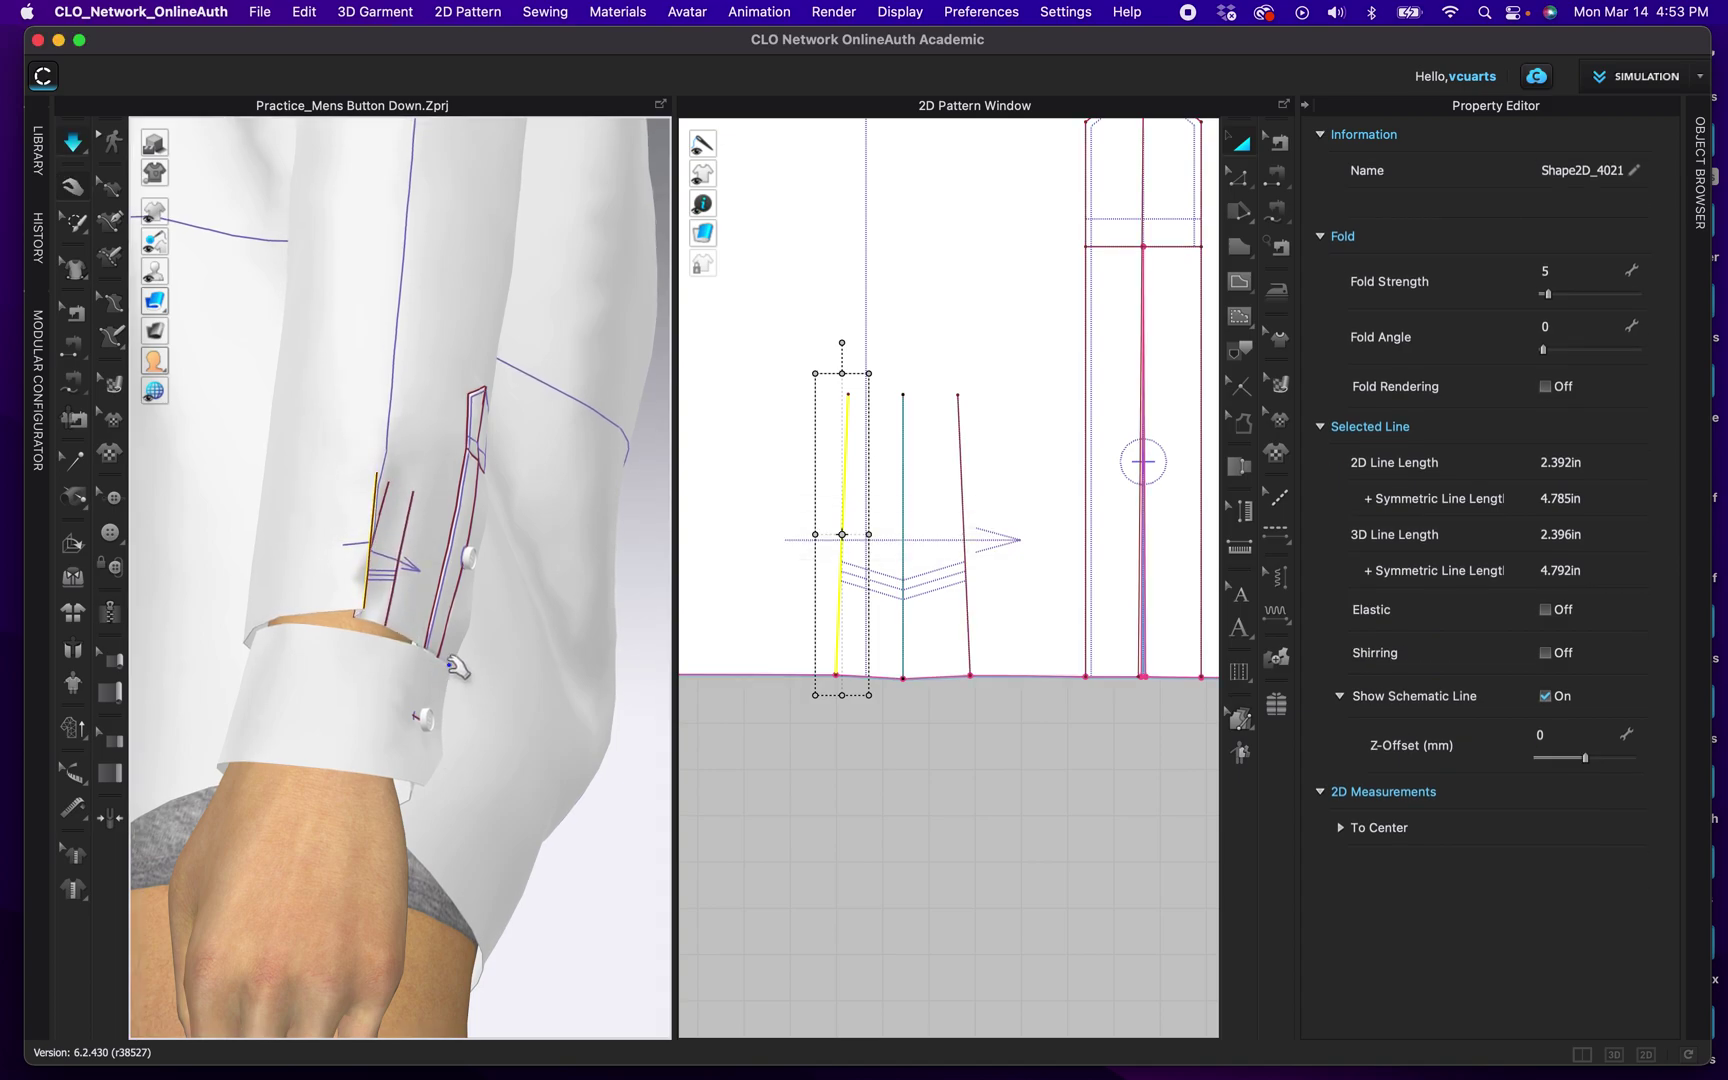
click(385, 583)
drag(377, 579, 405, 599)
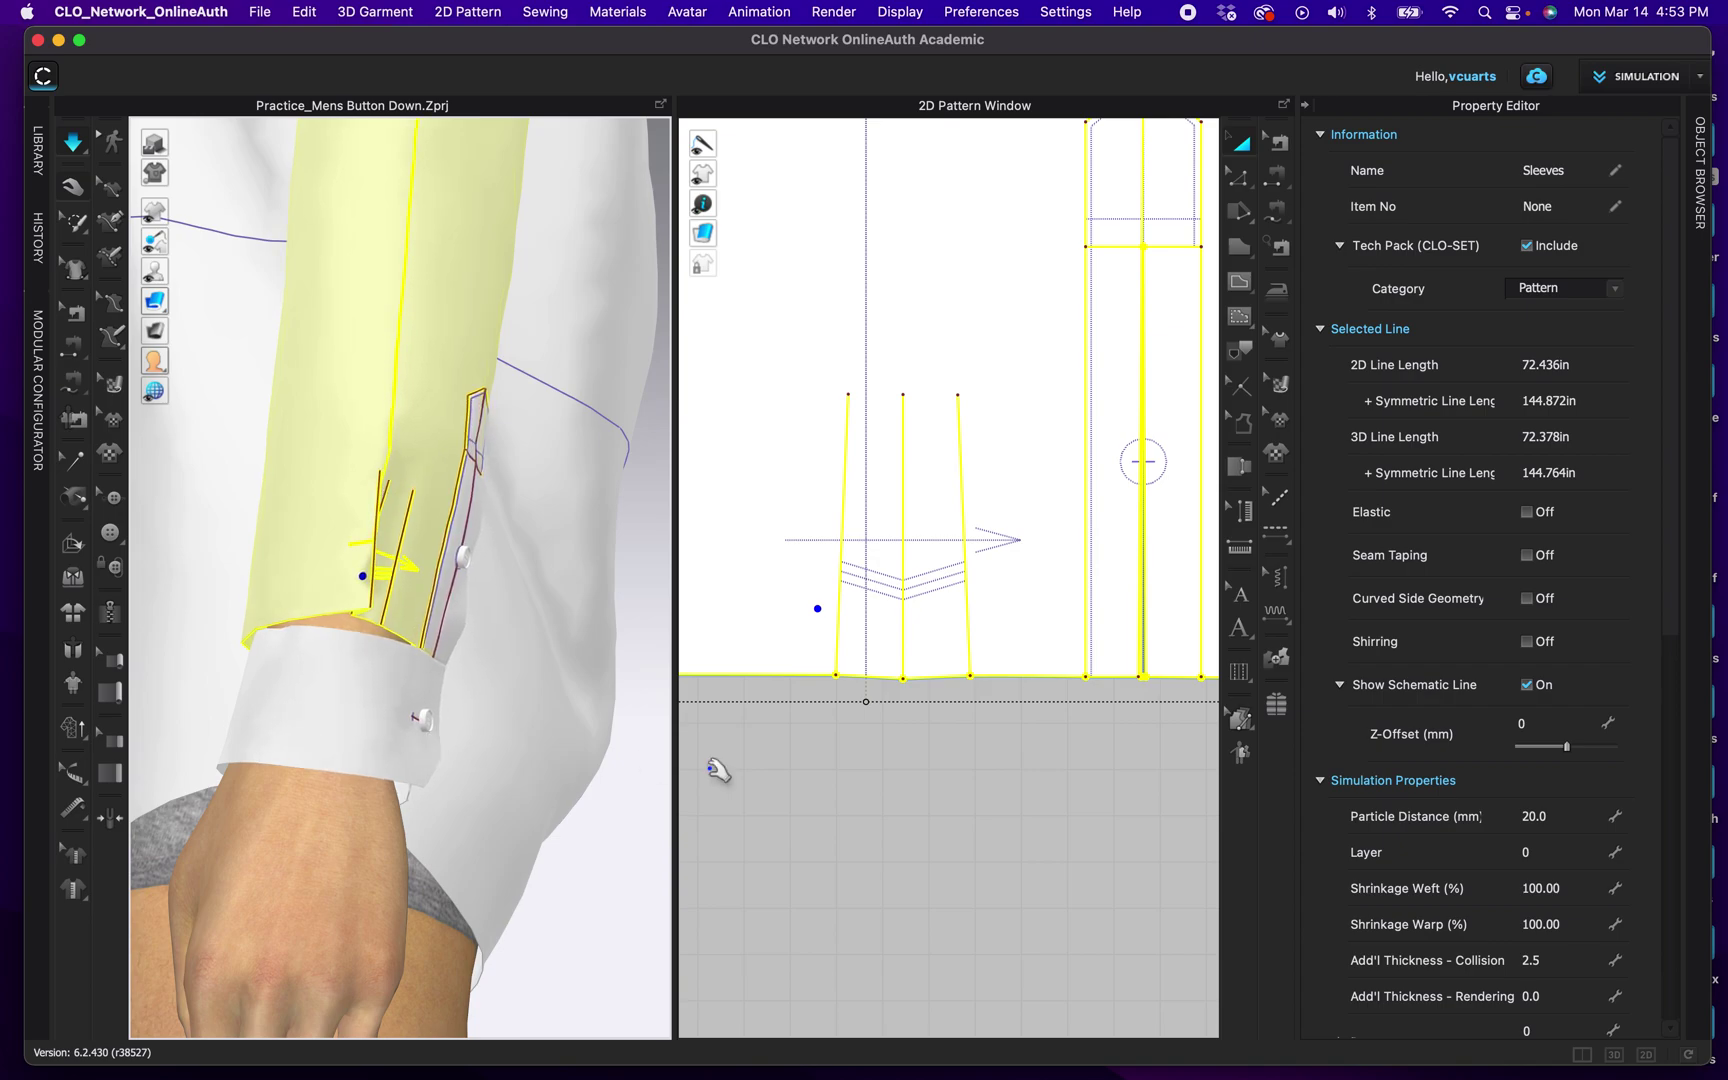
click(926, 766)
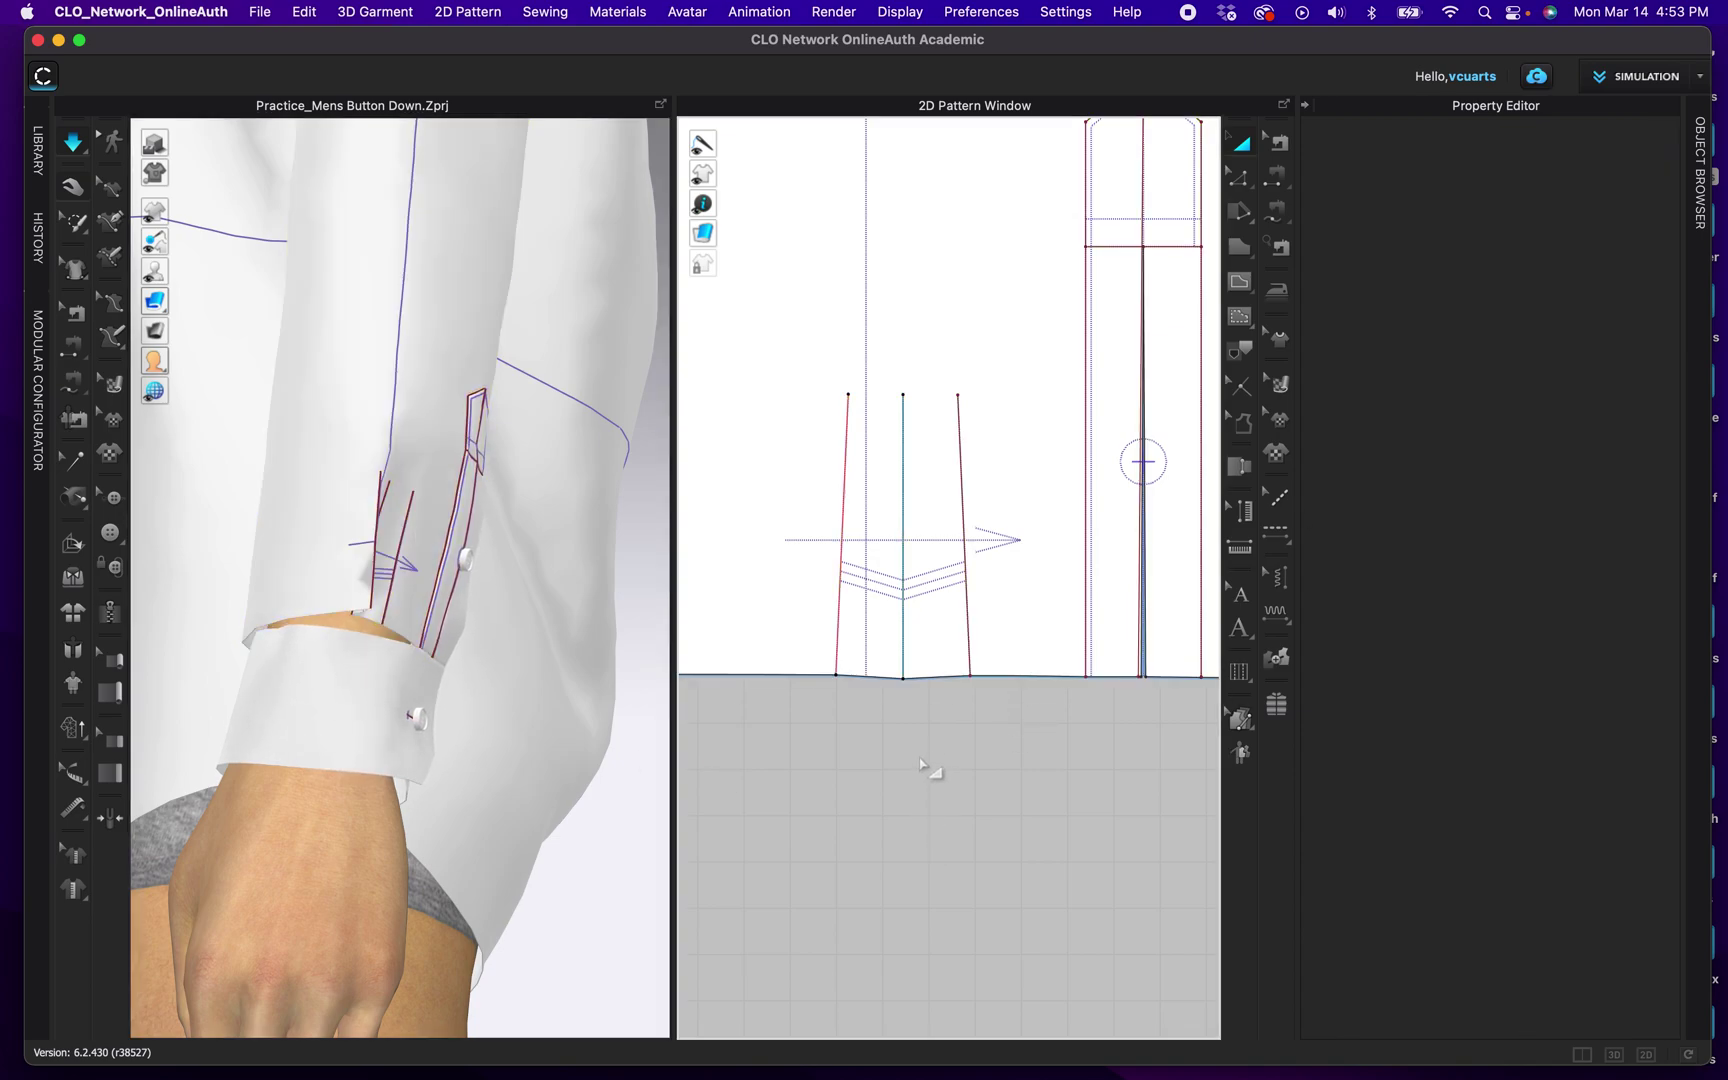
Step: Turn on Fold Rendering for the sleeve pleat line farthest from the placket and inspect the folded pleat on the garment
click(842, 566)
scroll(1378, 400, down, 1)
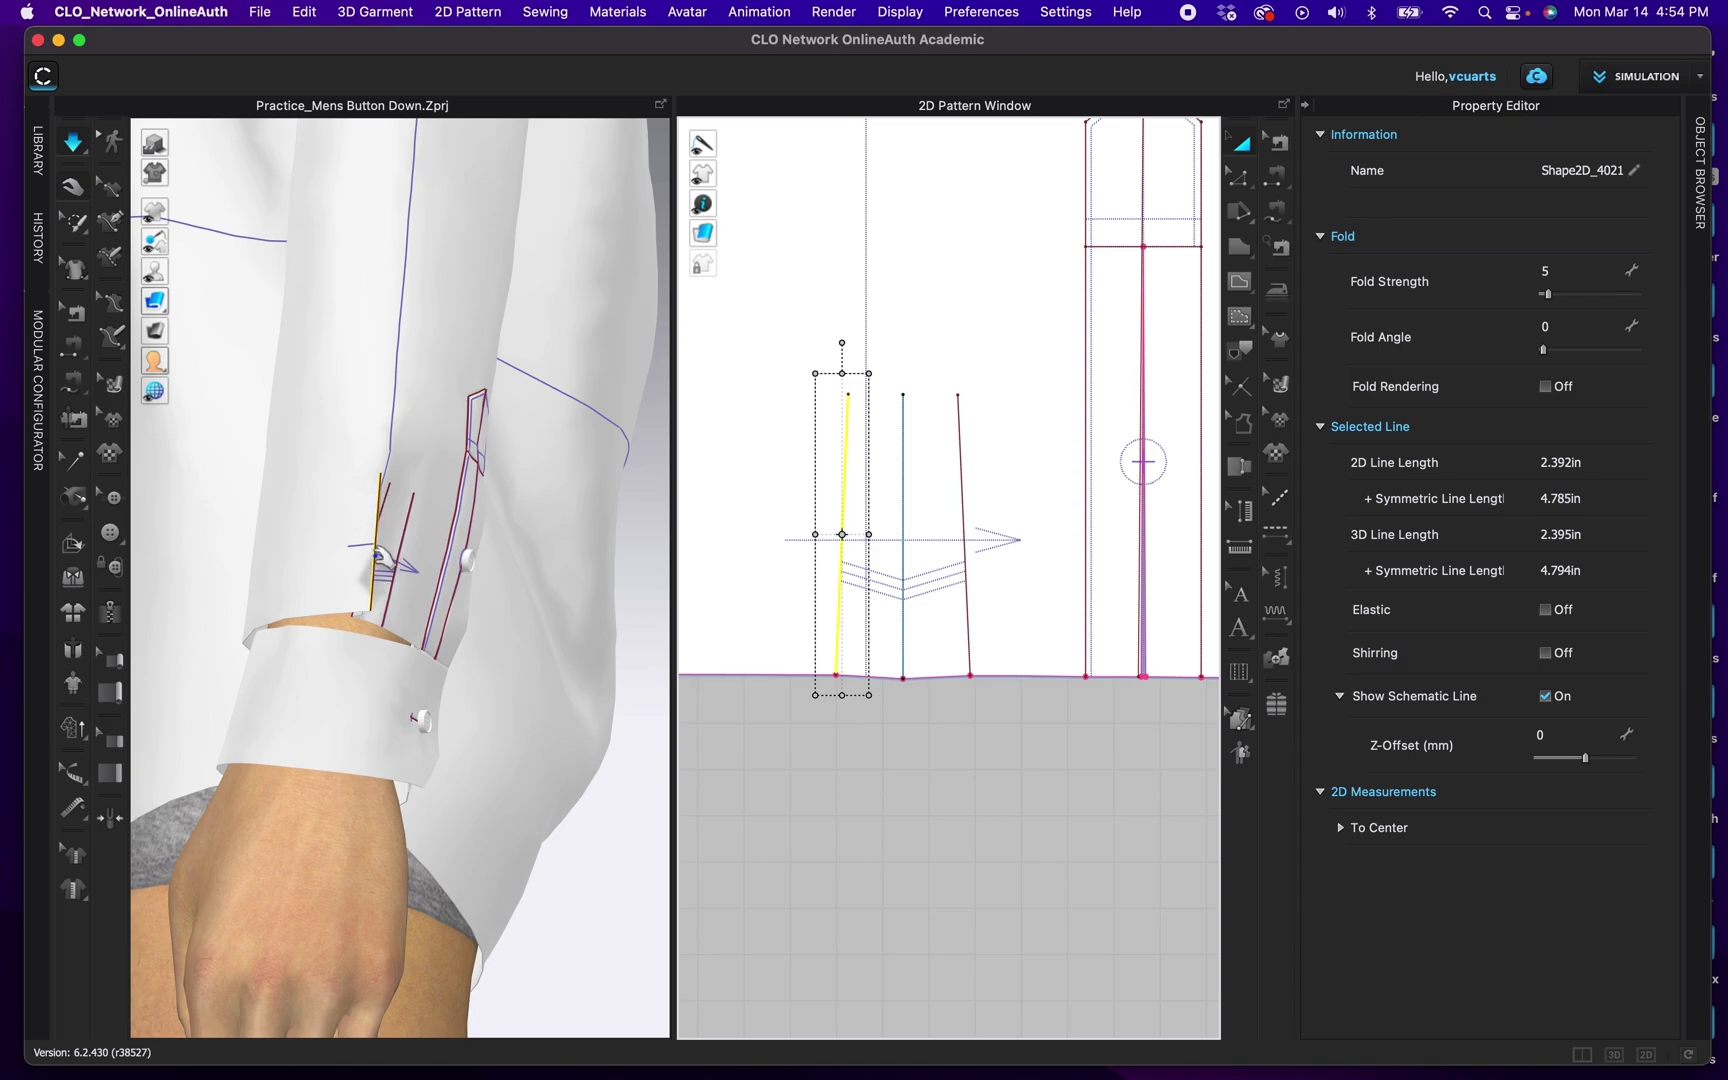
click(1546, 387)
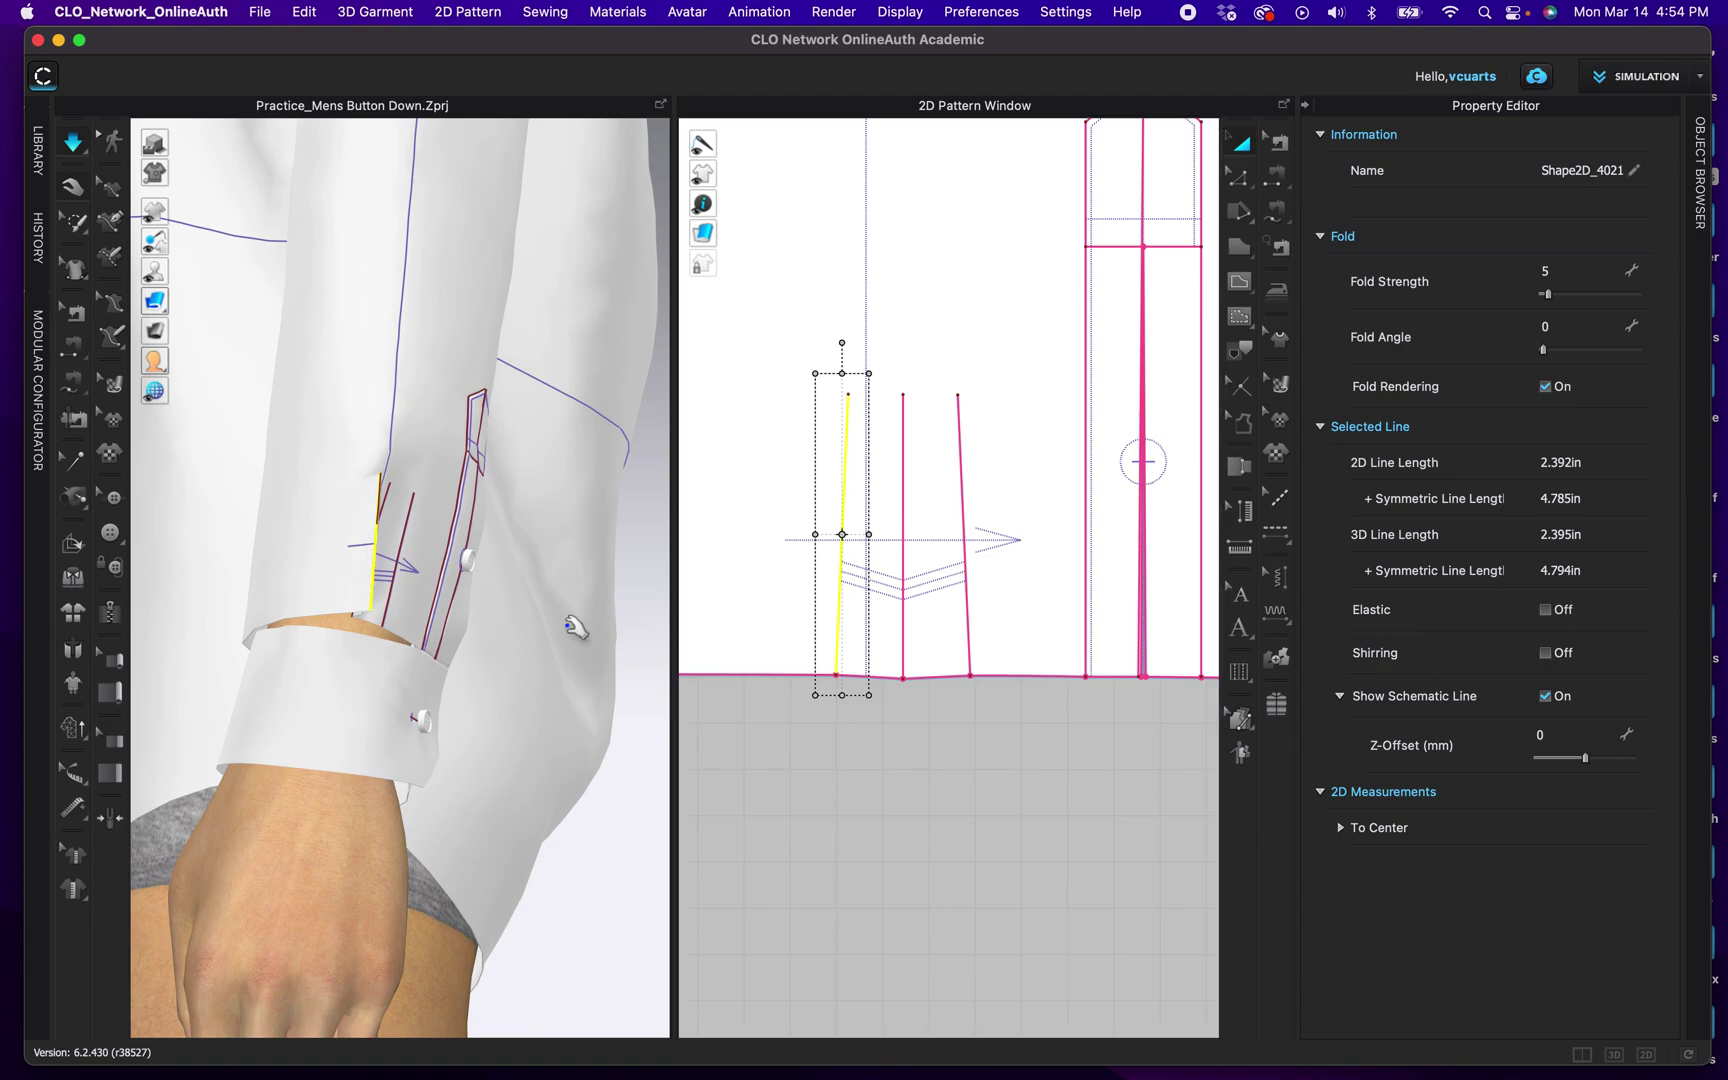
mouse_move(400, 597)
right_down()
mouse_move(383, 596)
mouse_move(415, 595)
right_up()
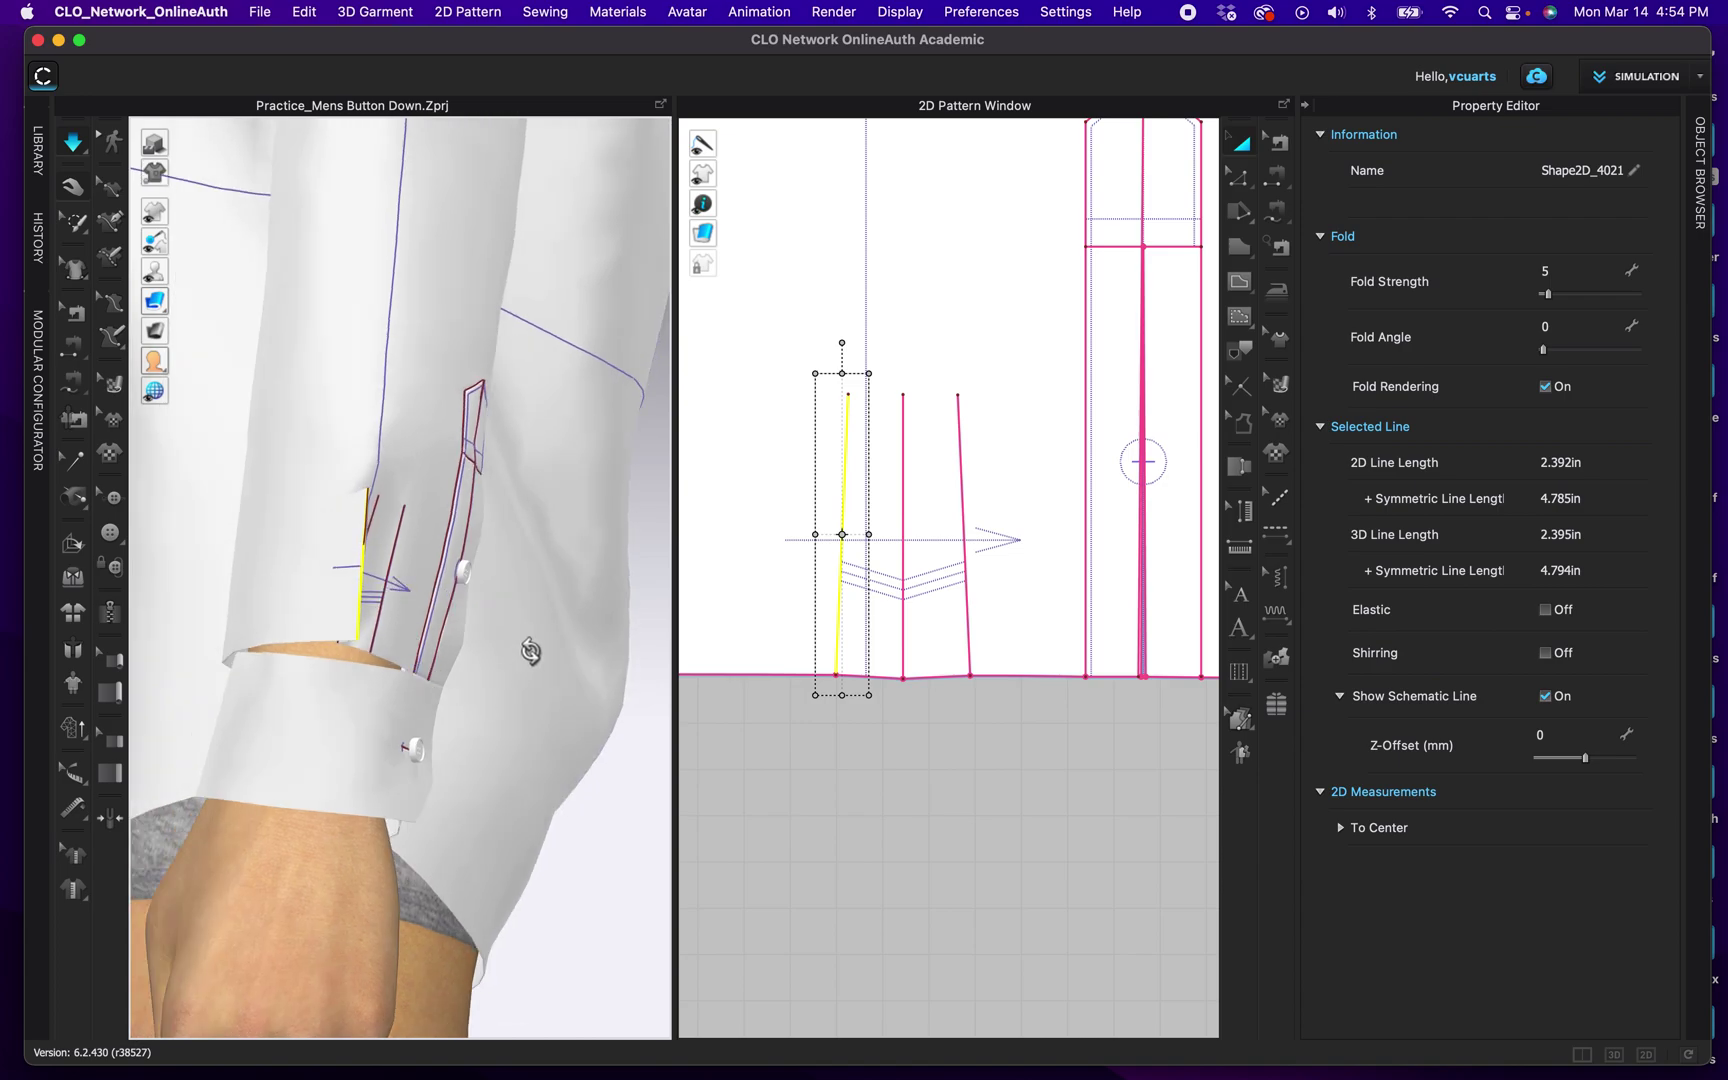
middle_drag(532, 650, 556, 664)
mouse_move(538, 664)
right_down()
mouse_move(510, 667)
mouse_move(533, 670)
right_up()
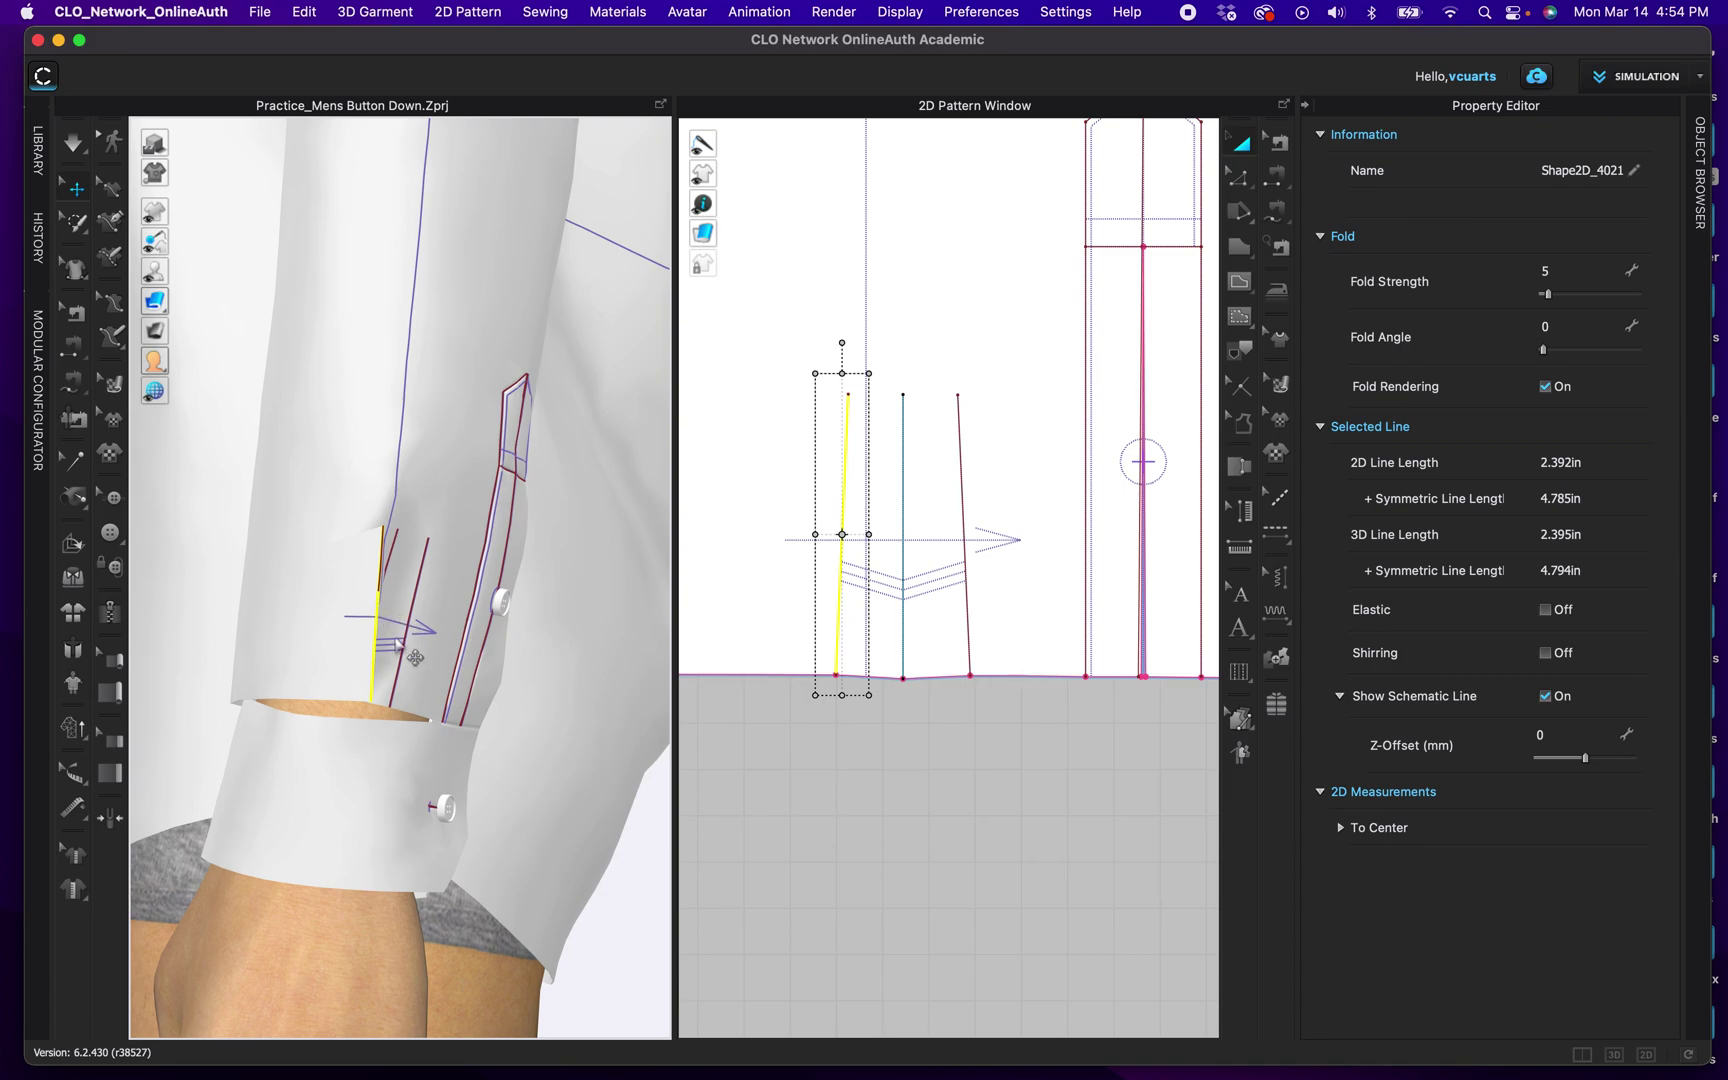
Step: Select the avatar's right sleeve and check the matching pleat above its cuff
right_drag(397, 693, 551, 680)
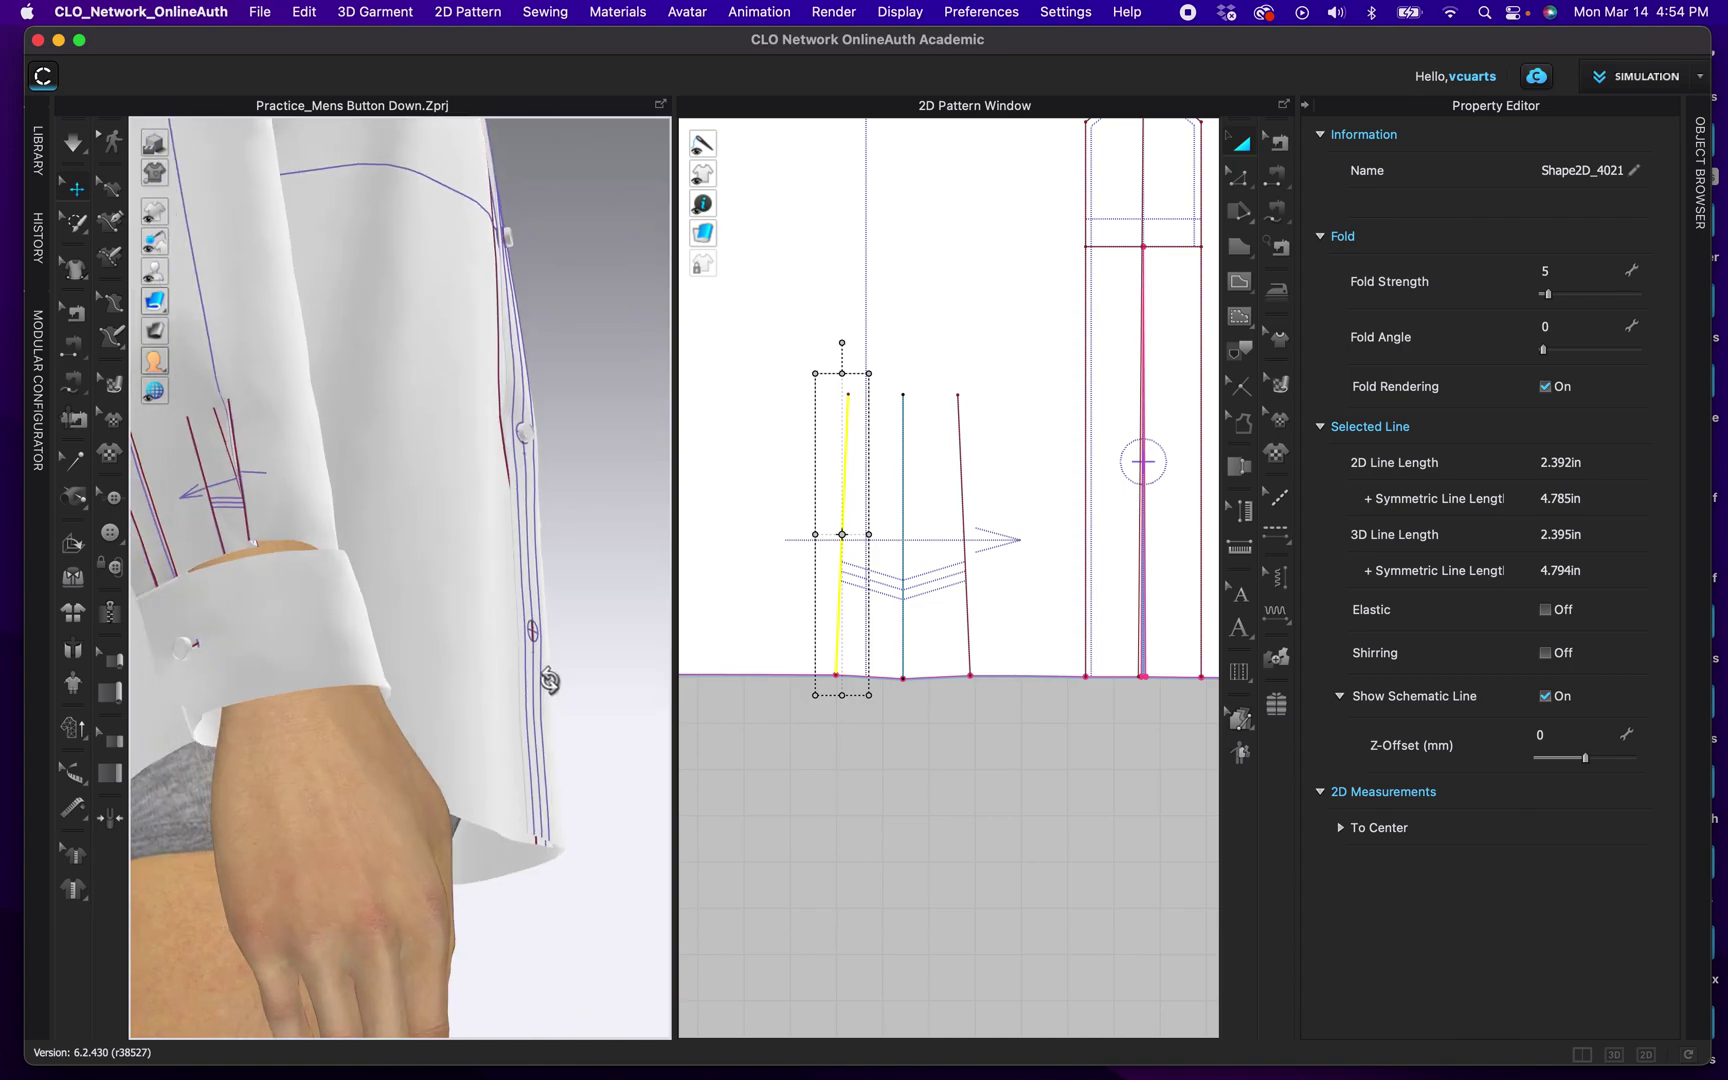
click(254, 510)
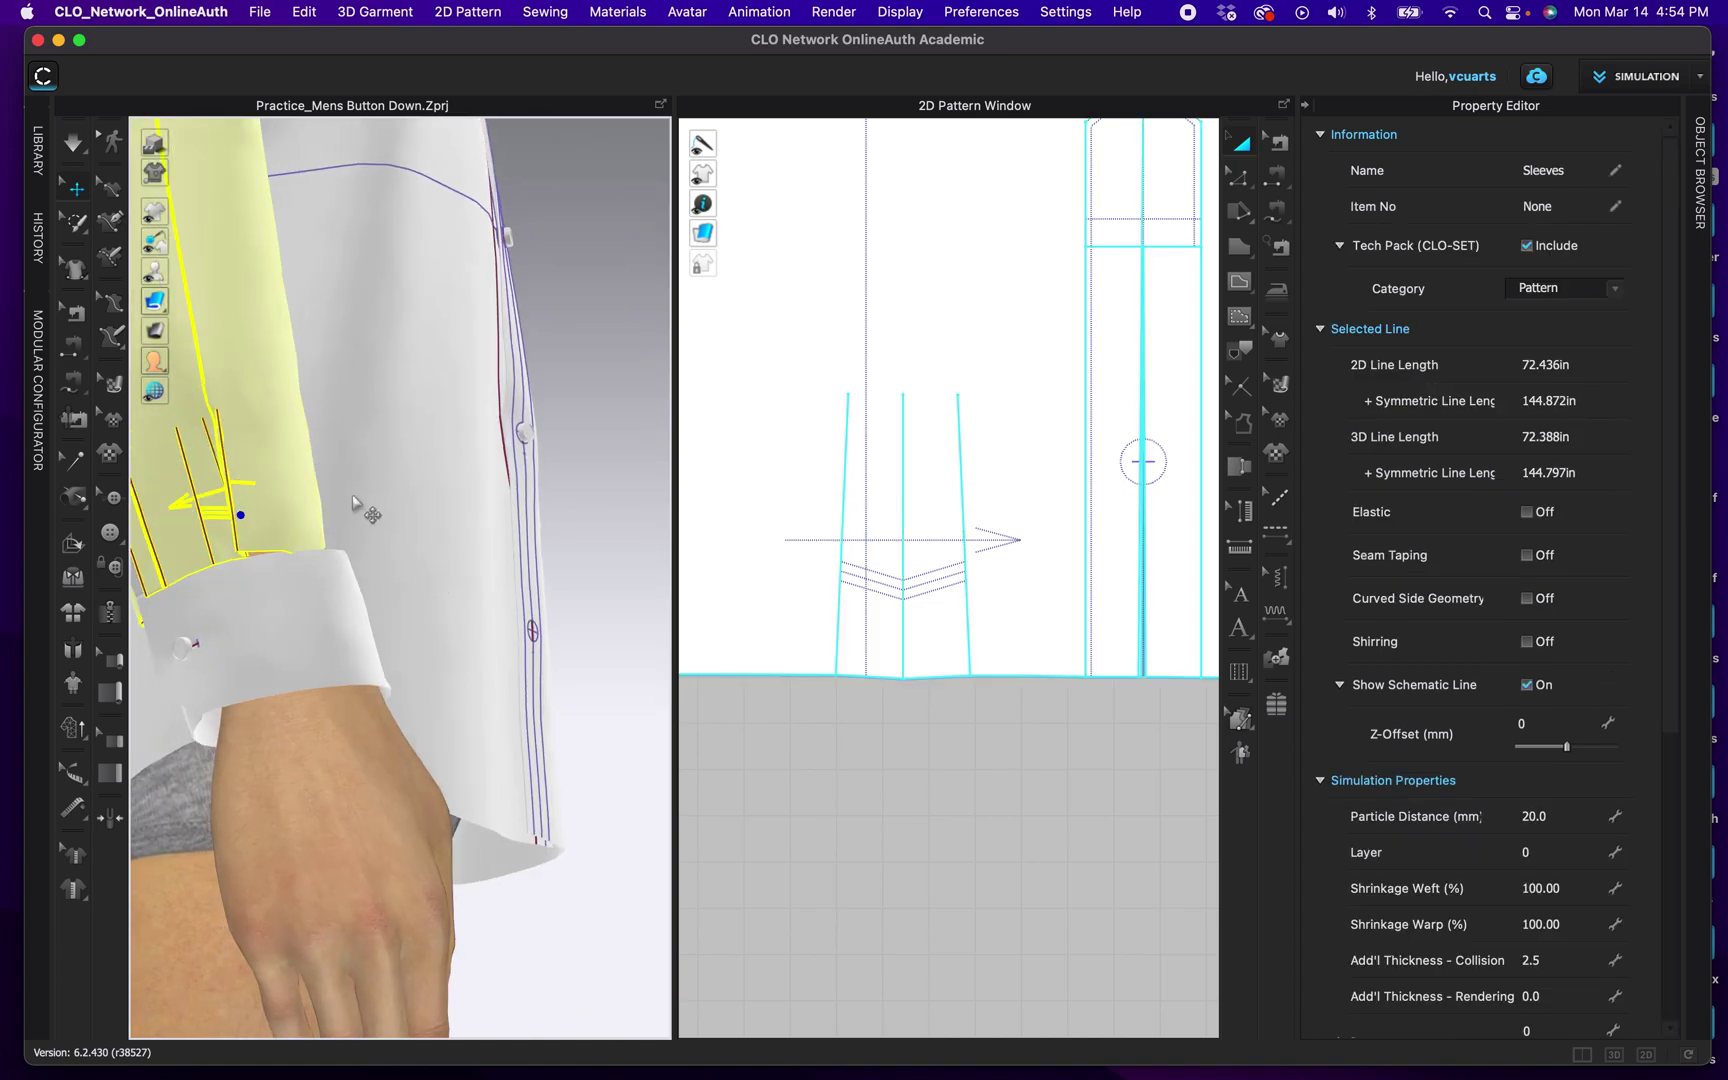
key(super+z)
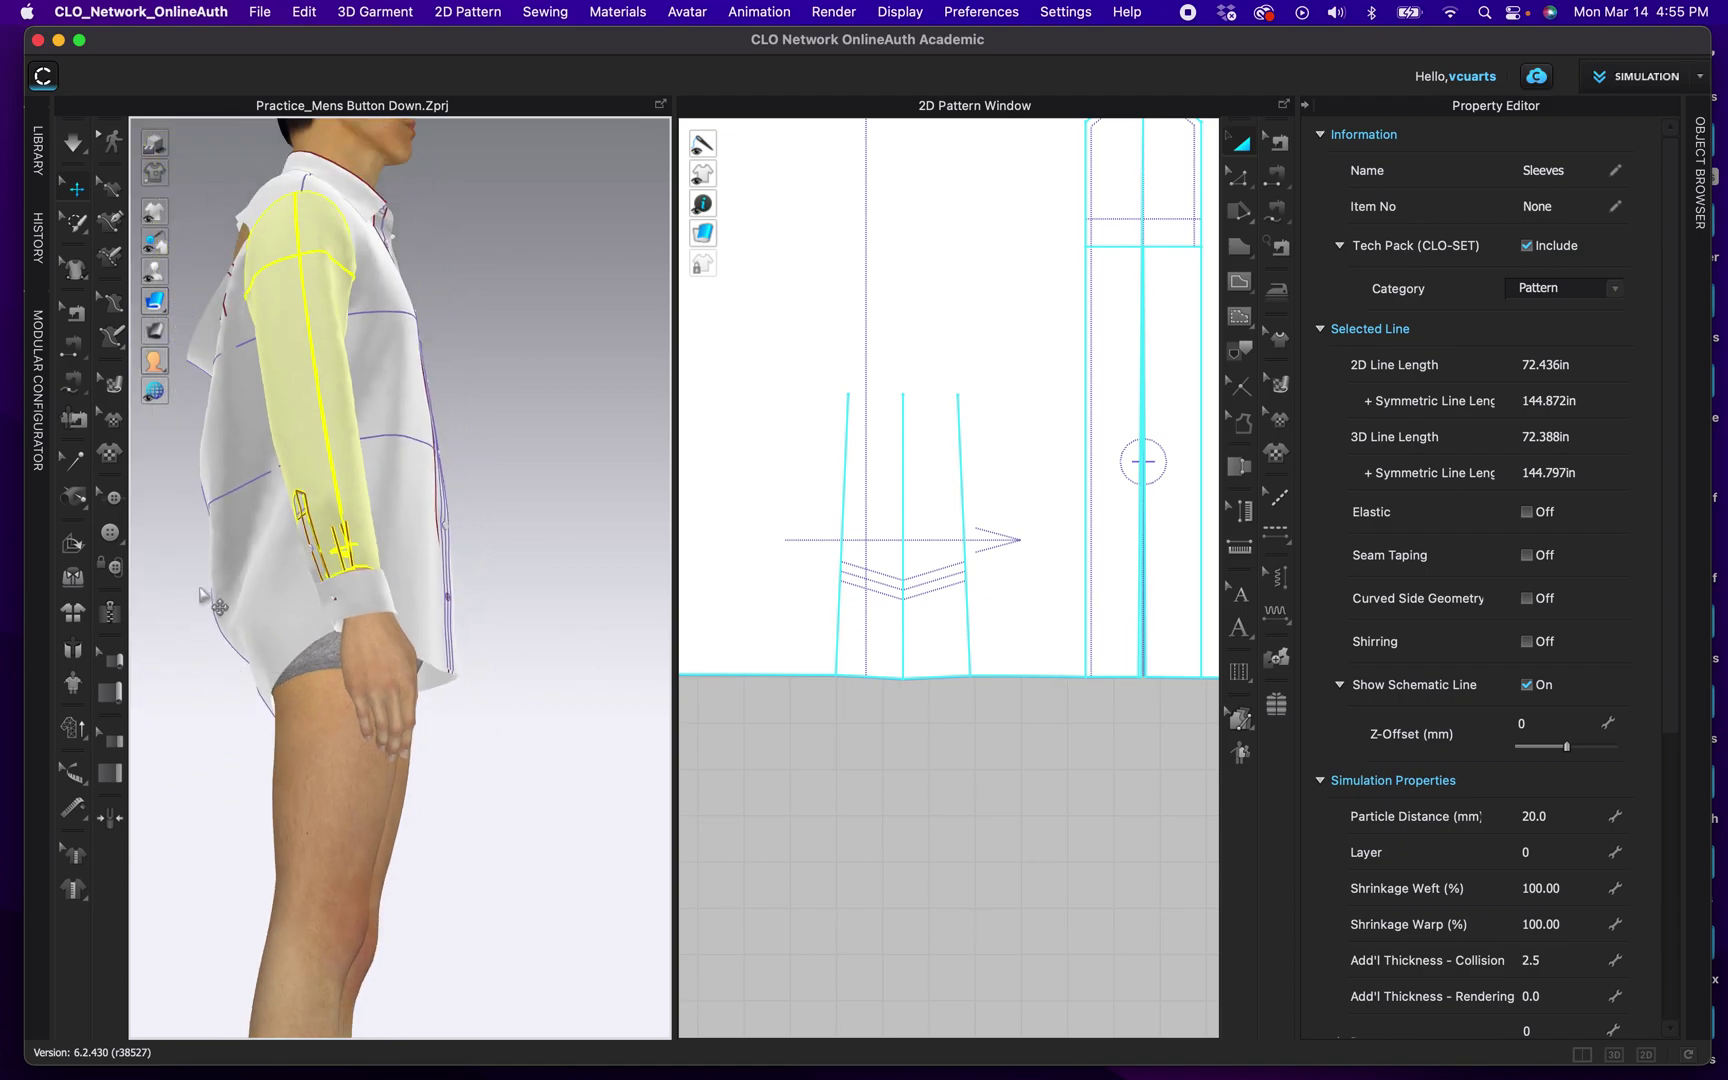
Step: Strengthen the back body panel on the 3D garment and bring its open yoke edge and pleats into view
right_drag(165, 537, 252, 557)
right_drag(451, 706, 612, 745)
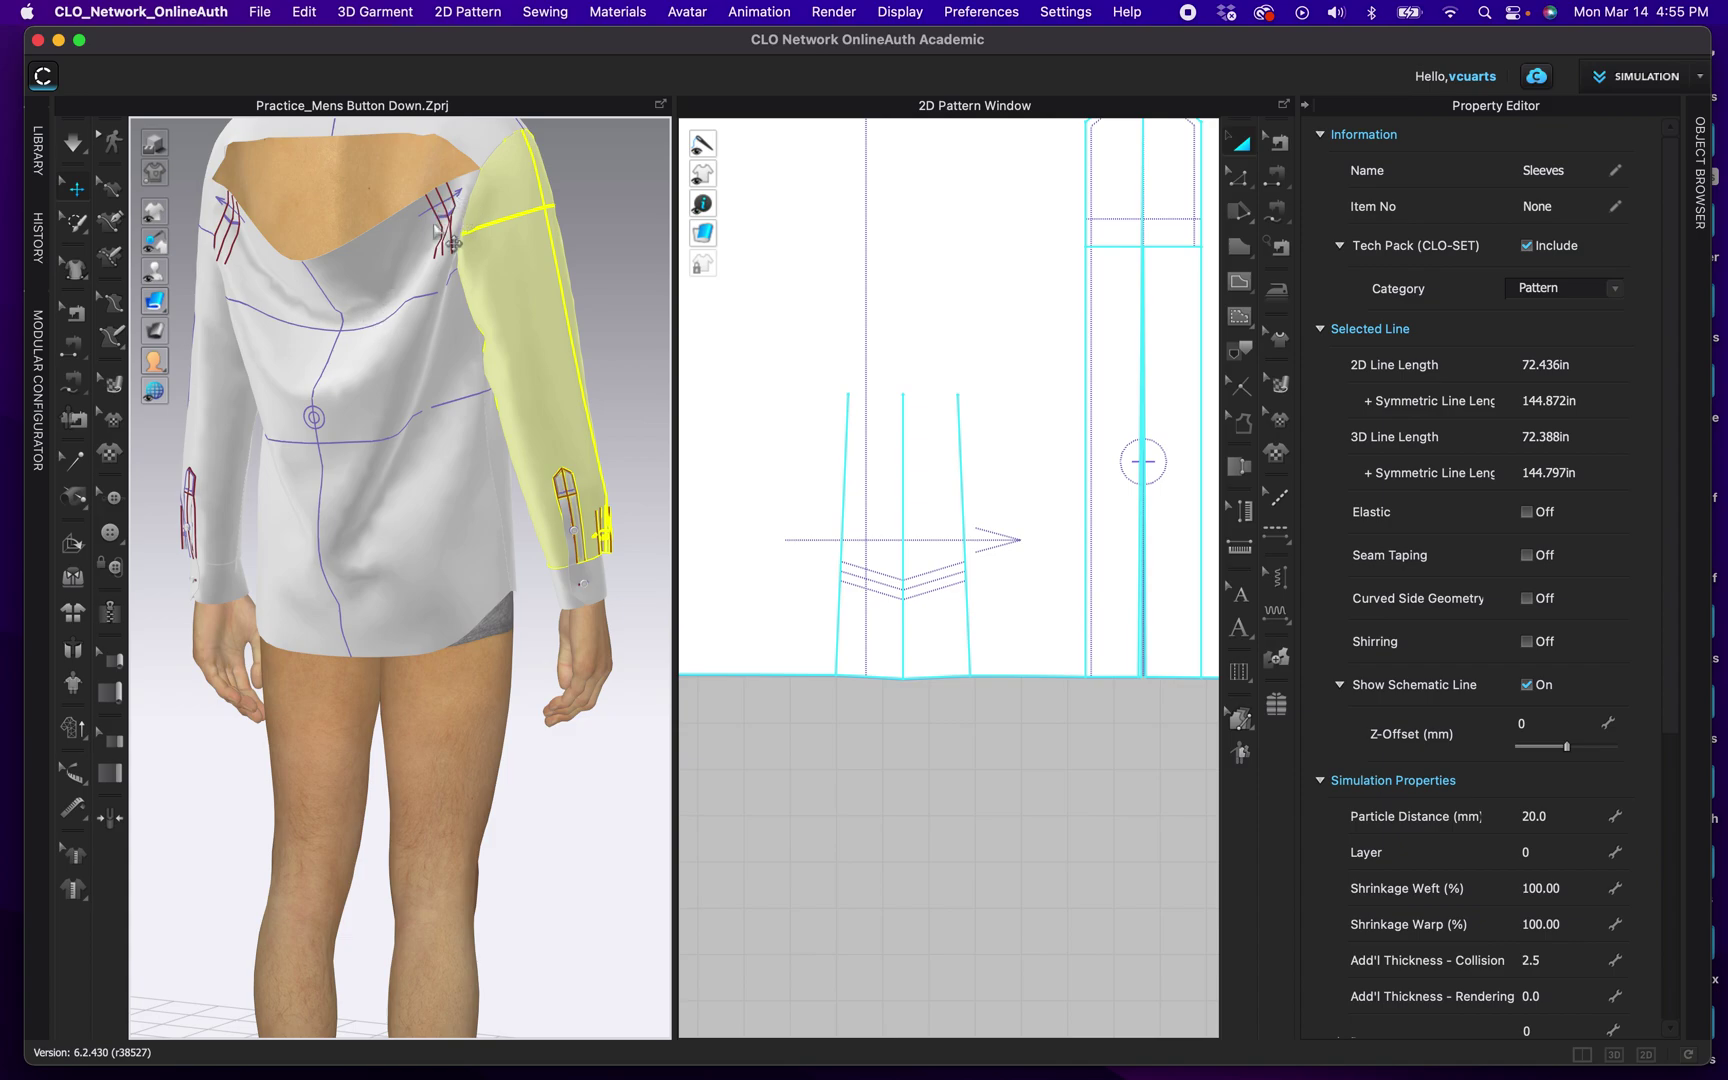
click(355, 282)
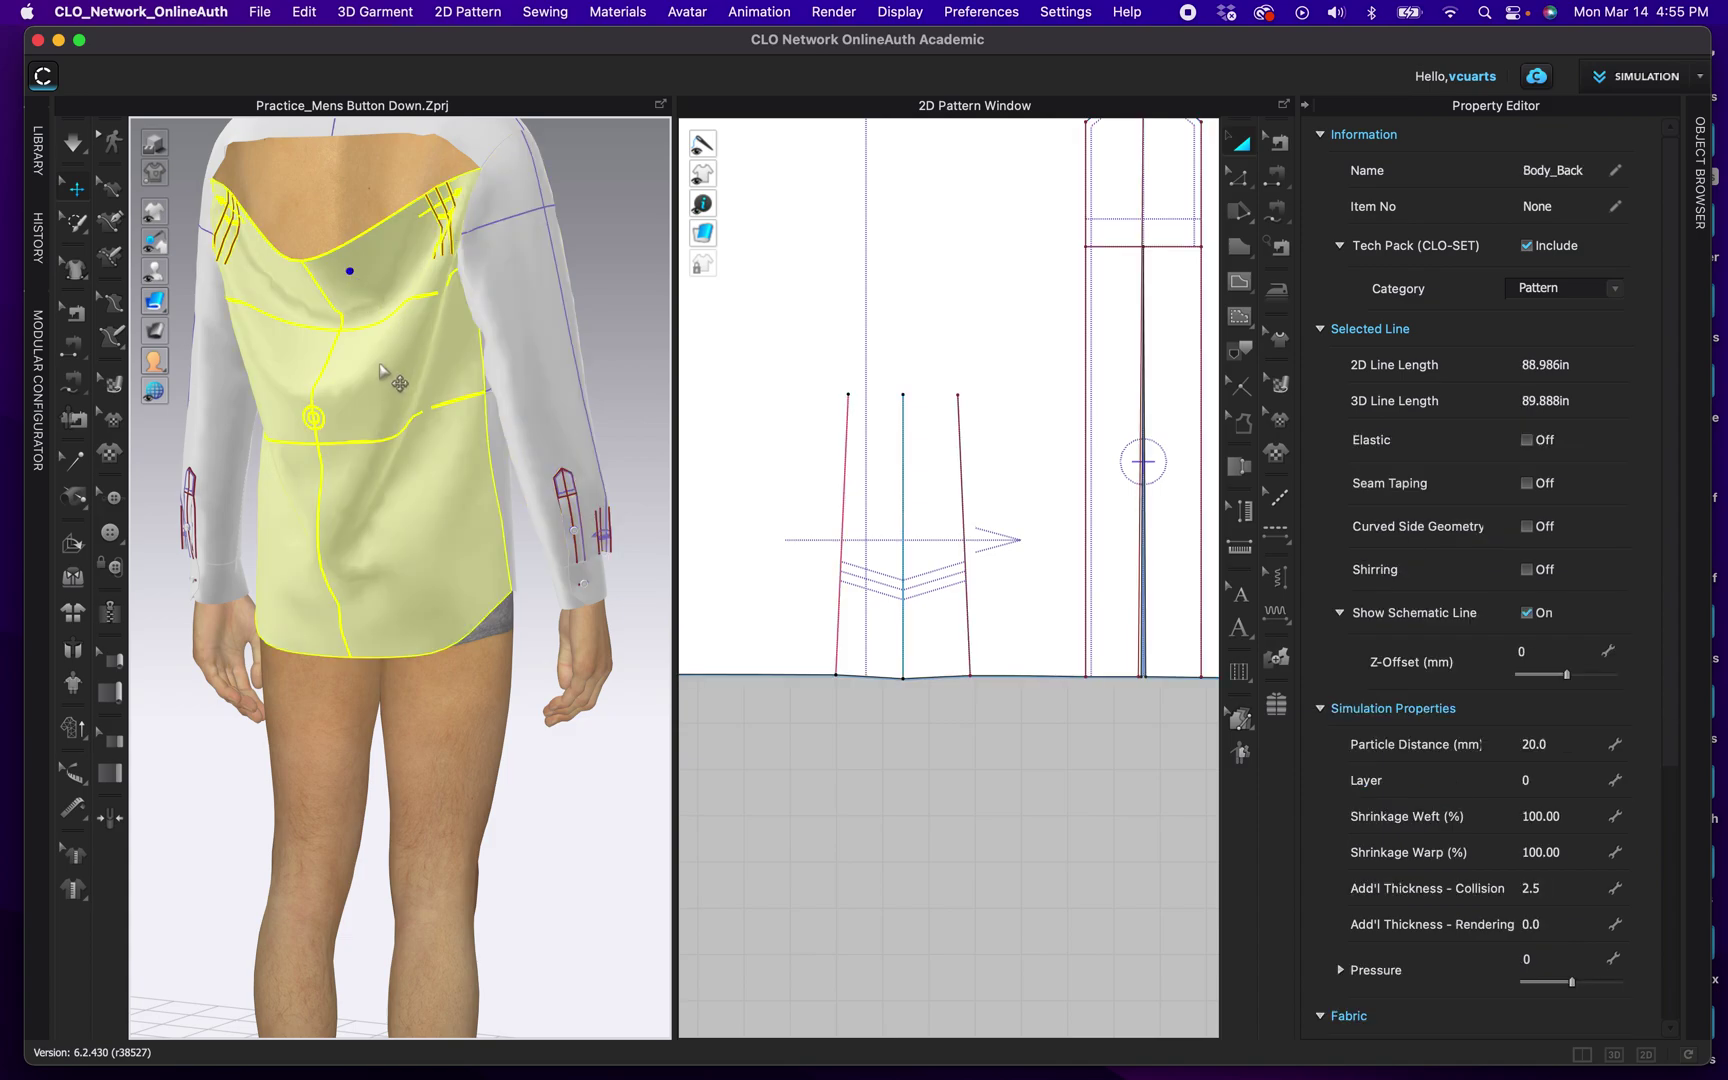
right_click(379, 364)
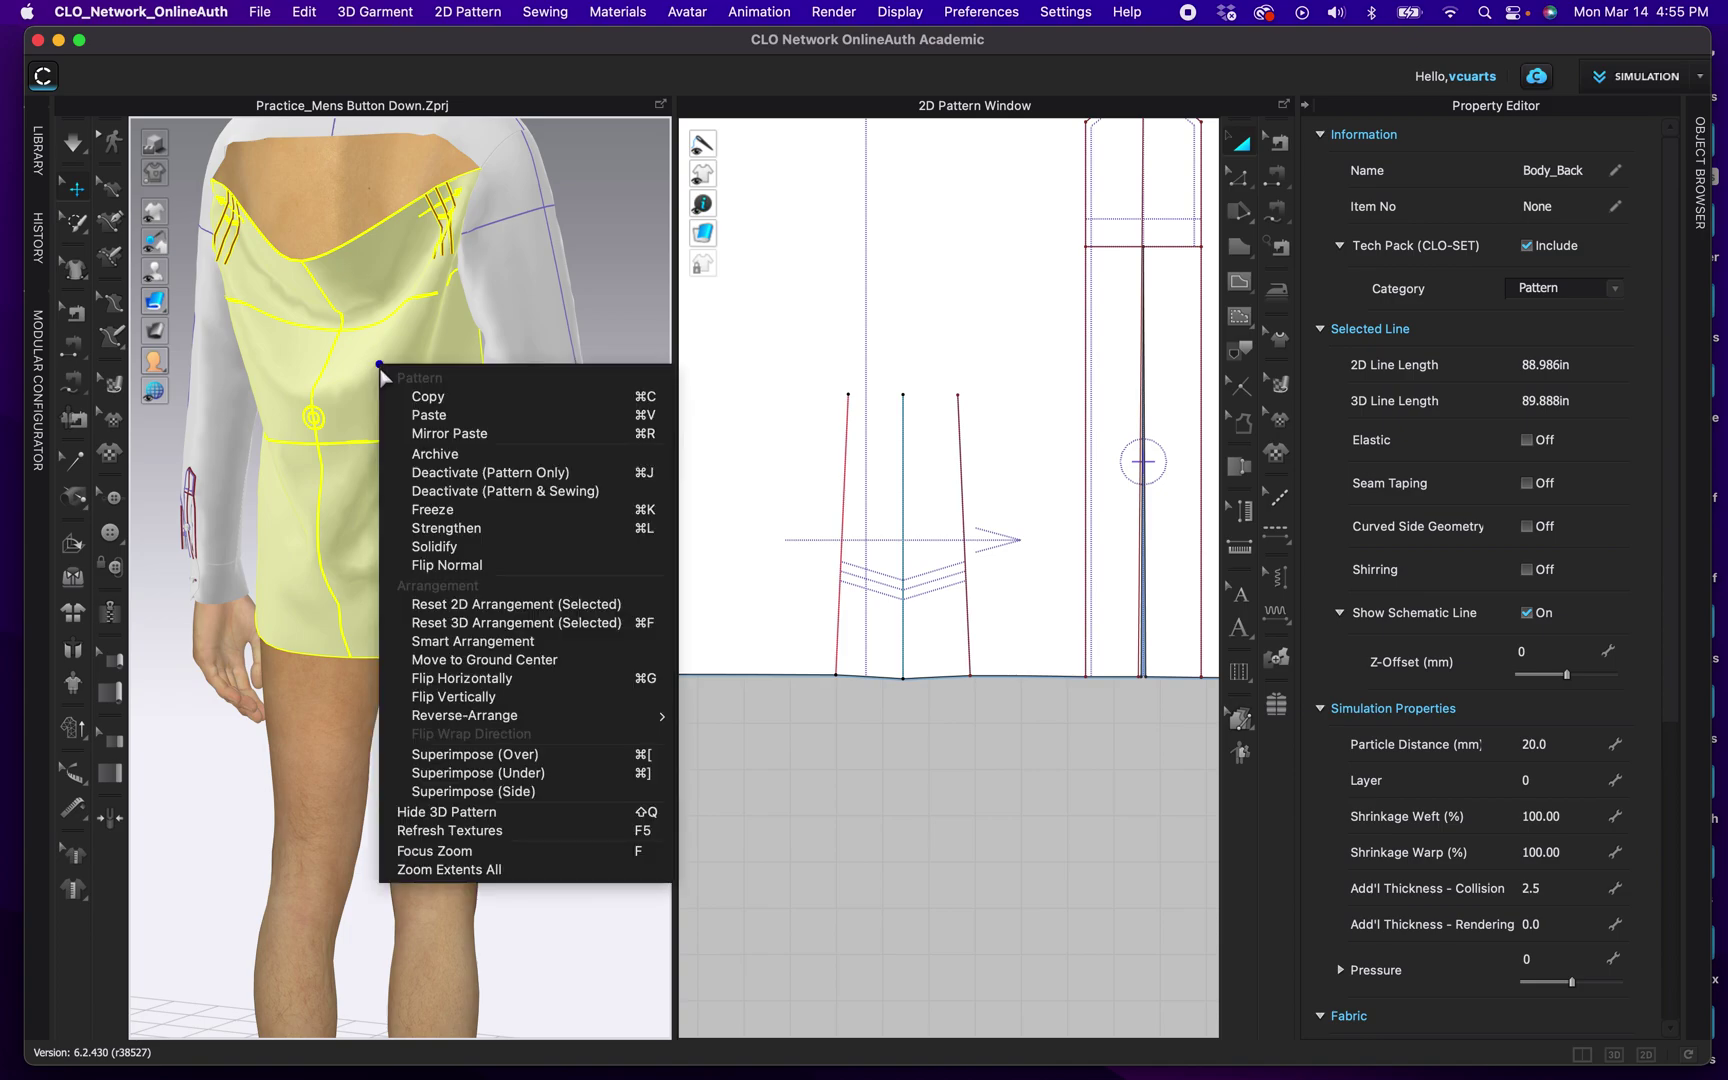
click(435, 528)
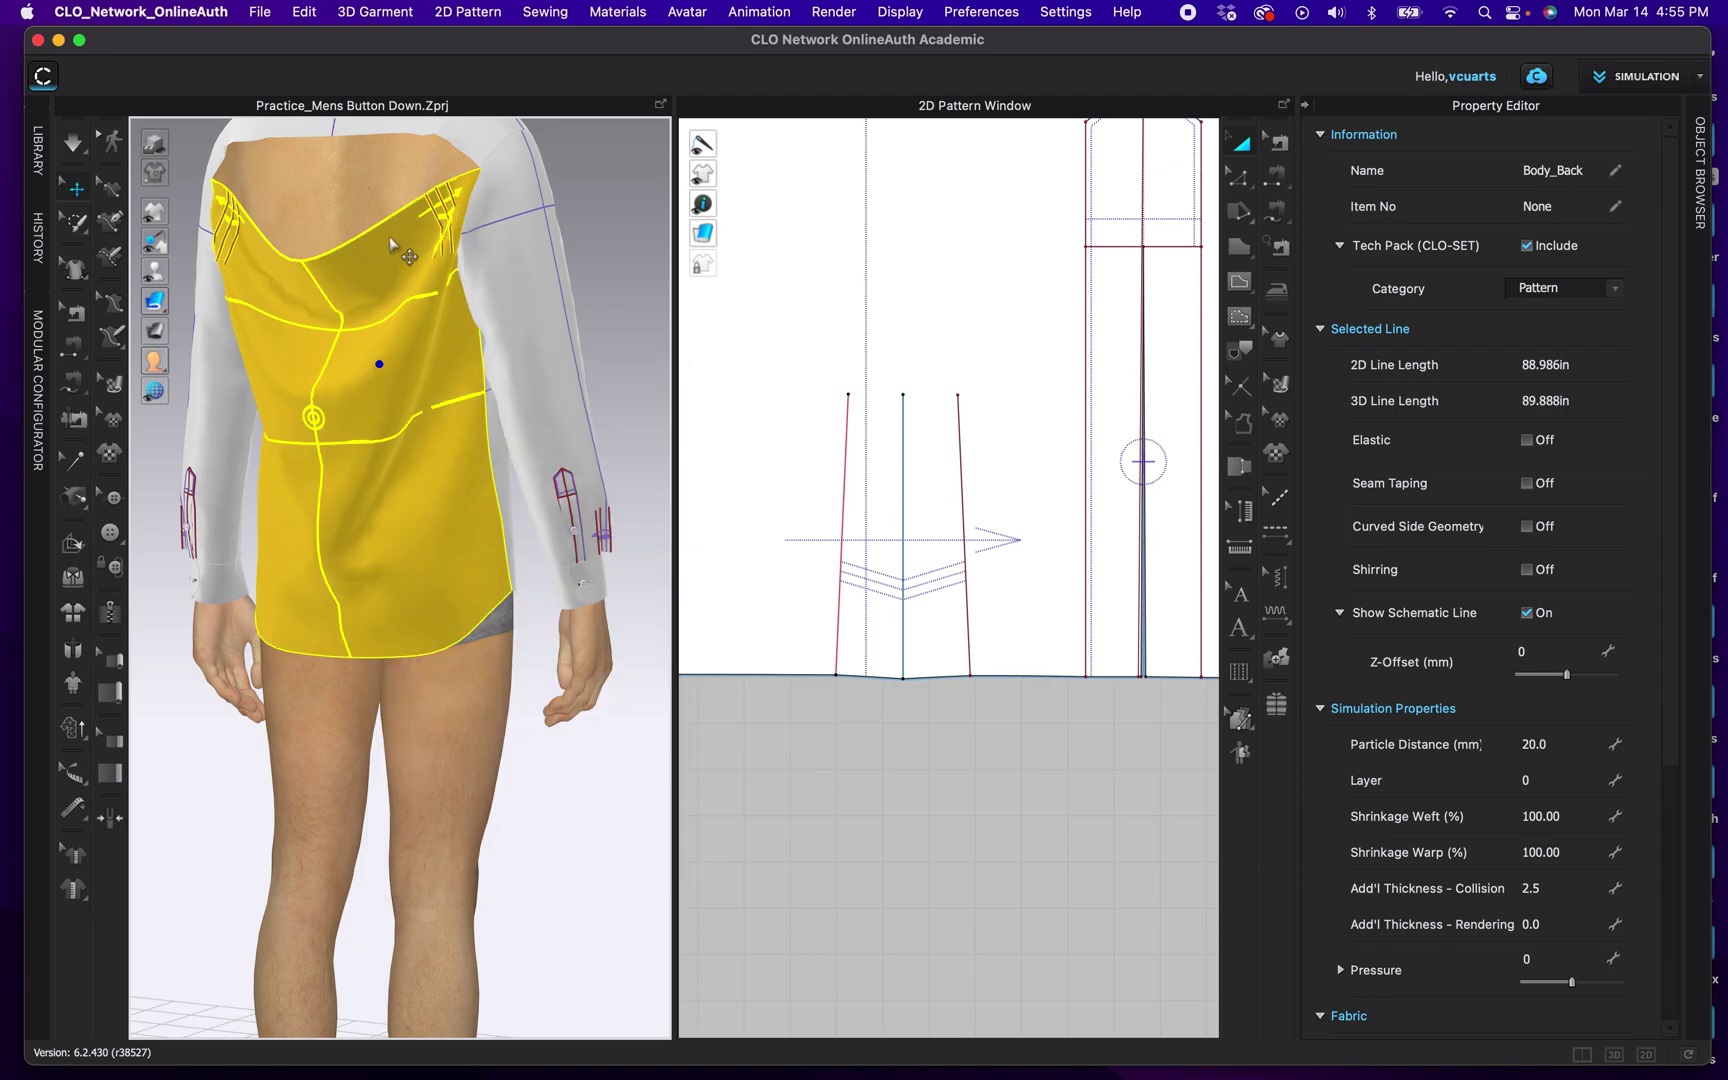
scroll(389, 236, up, 5)
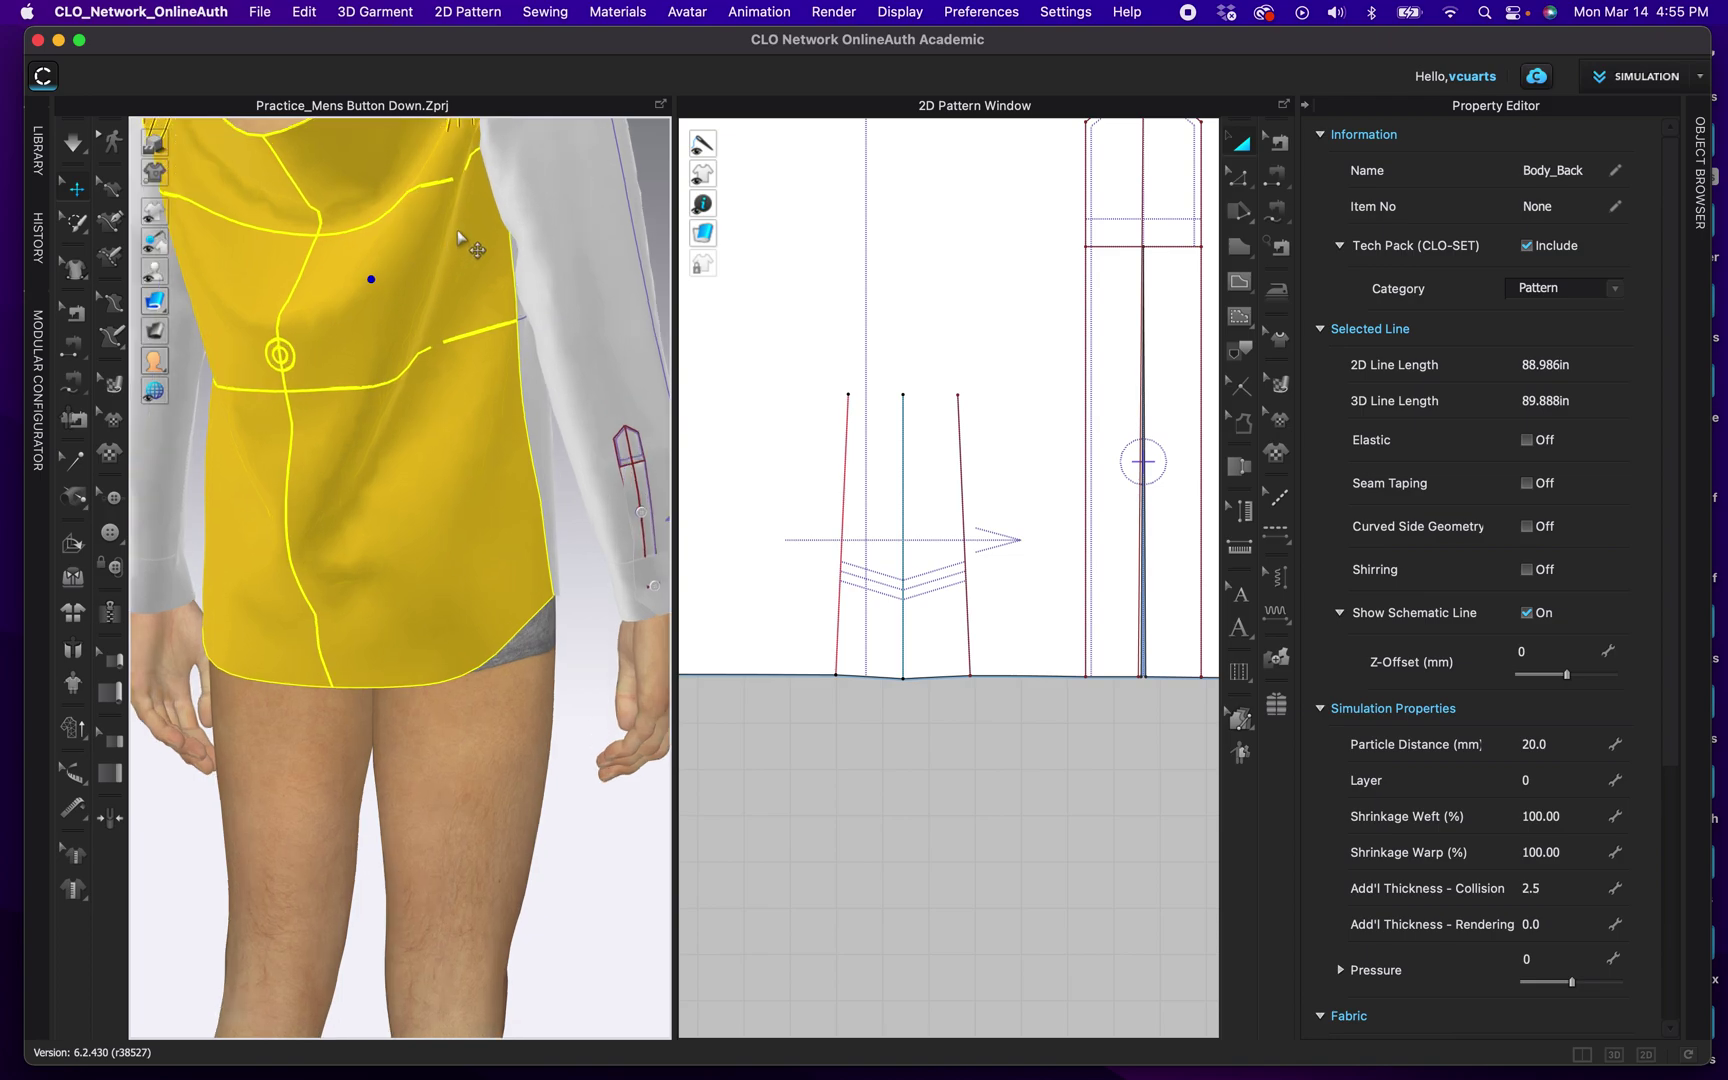
right_drag(467, 229, 456, 549)
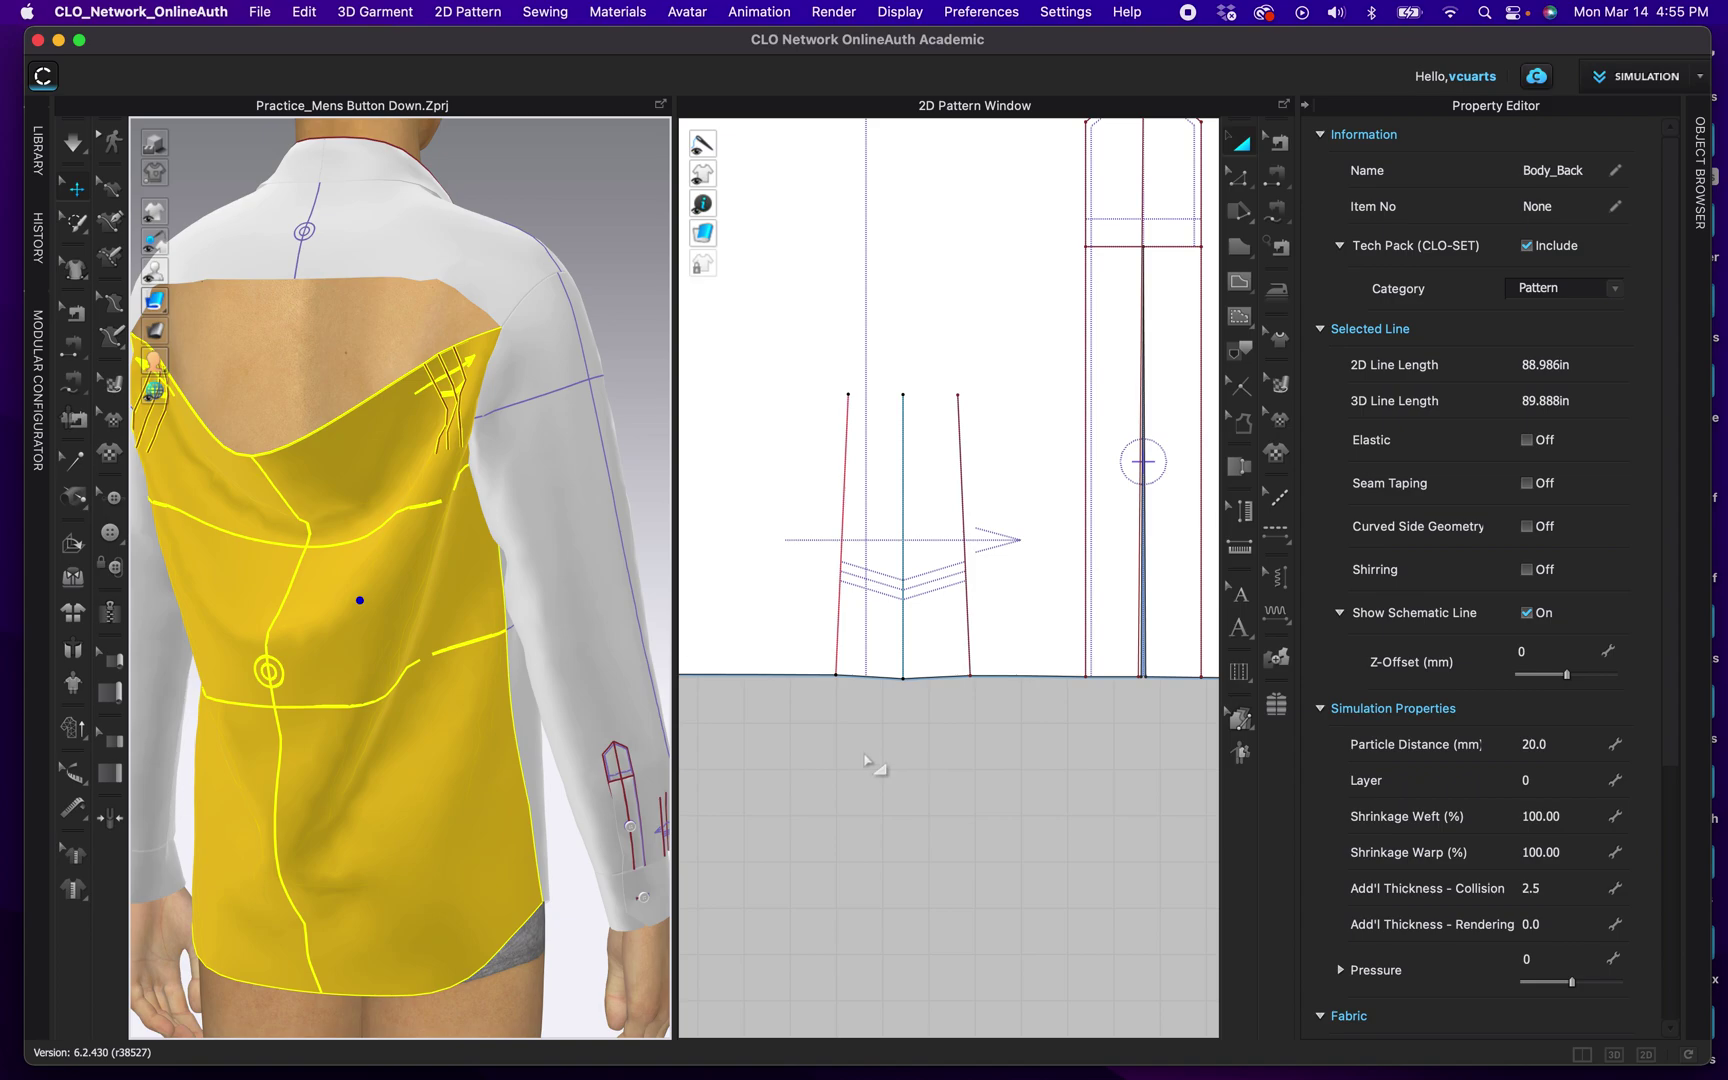
Step: On the back panel's pleat on the avatar's right, set the fold angle to 360 for the middle line and 0 for the innermost line
click(413, 395)
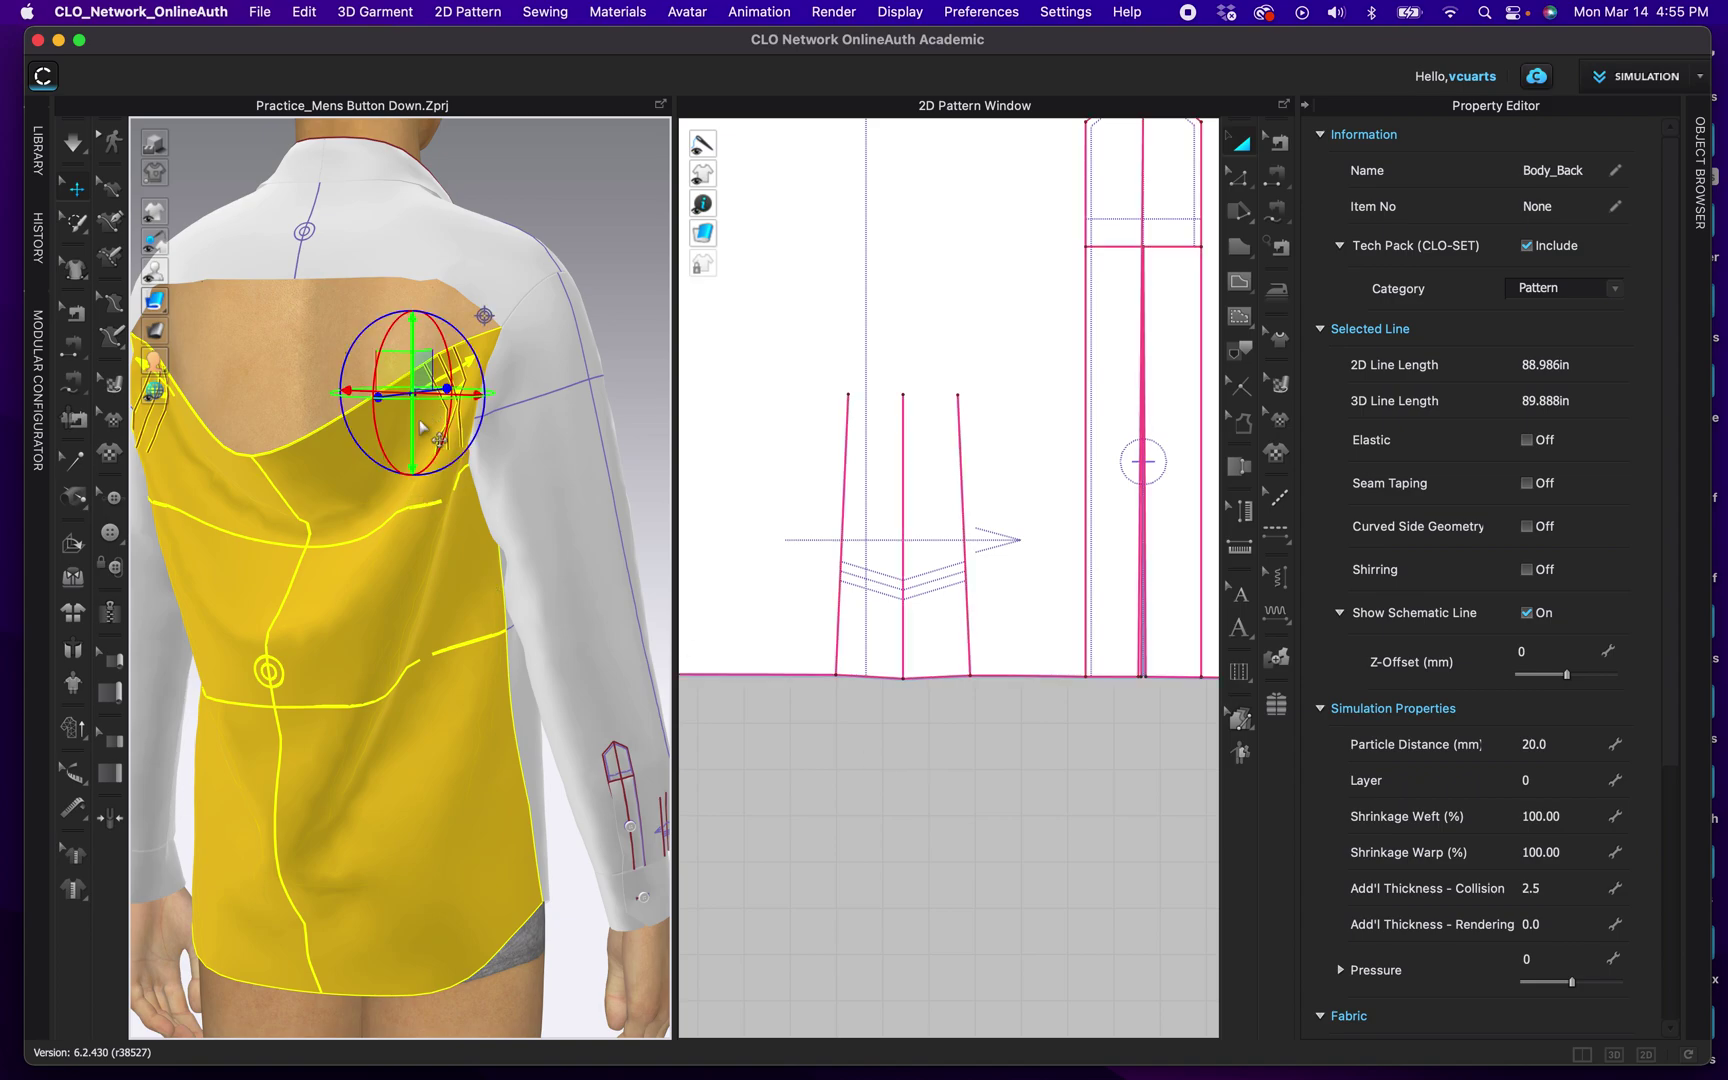
scroll(695, 625, down, 5)
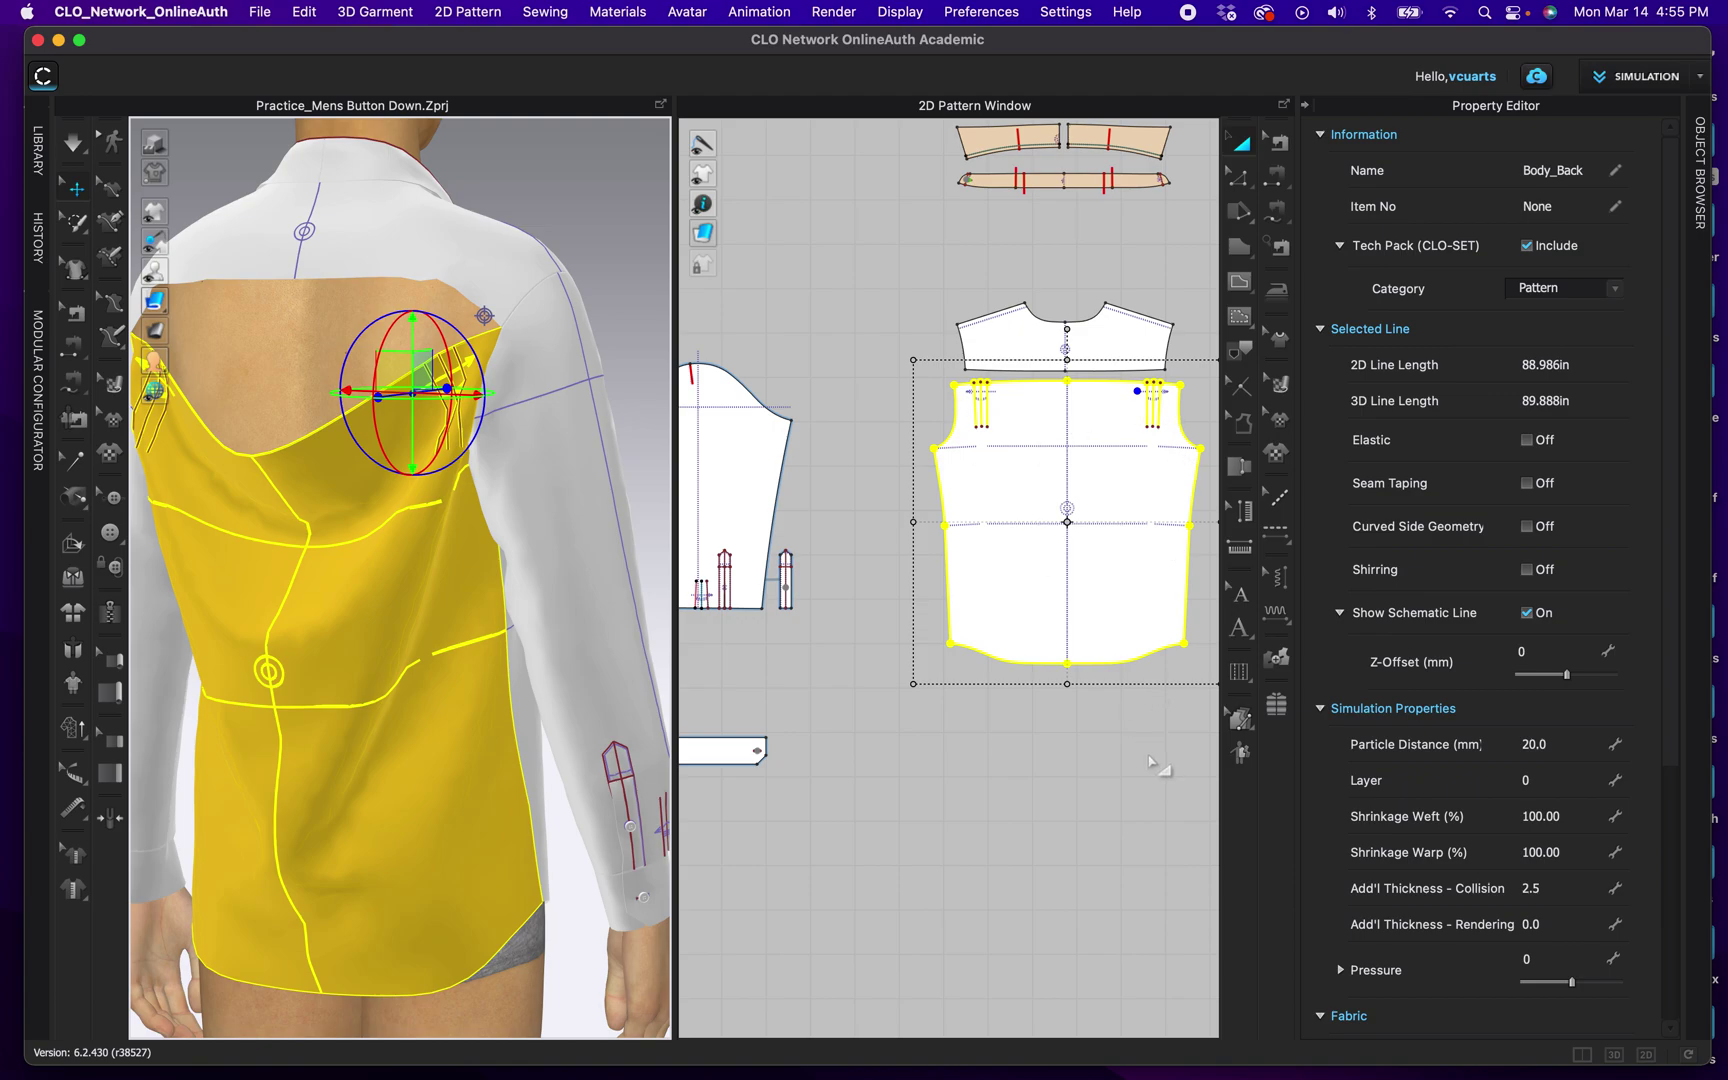
right_drag(1161, 738, 1072, 818)
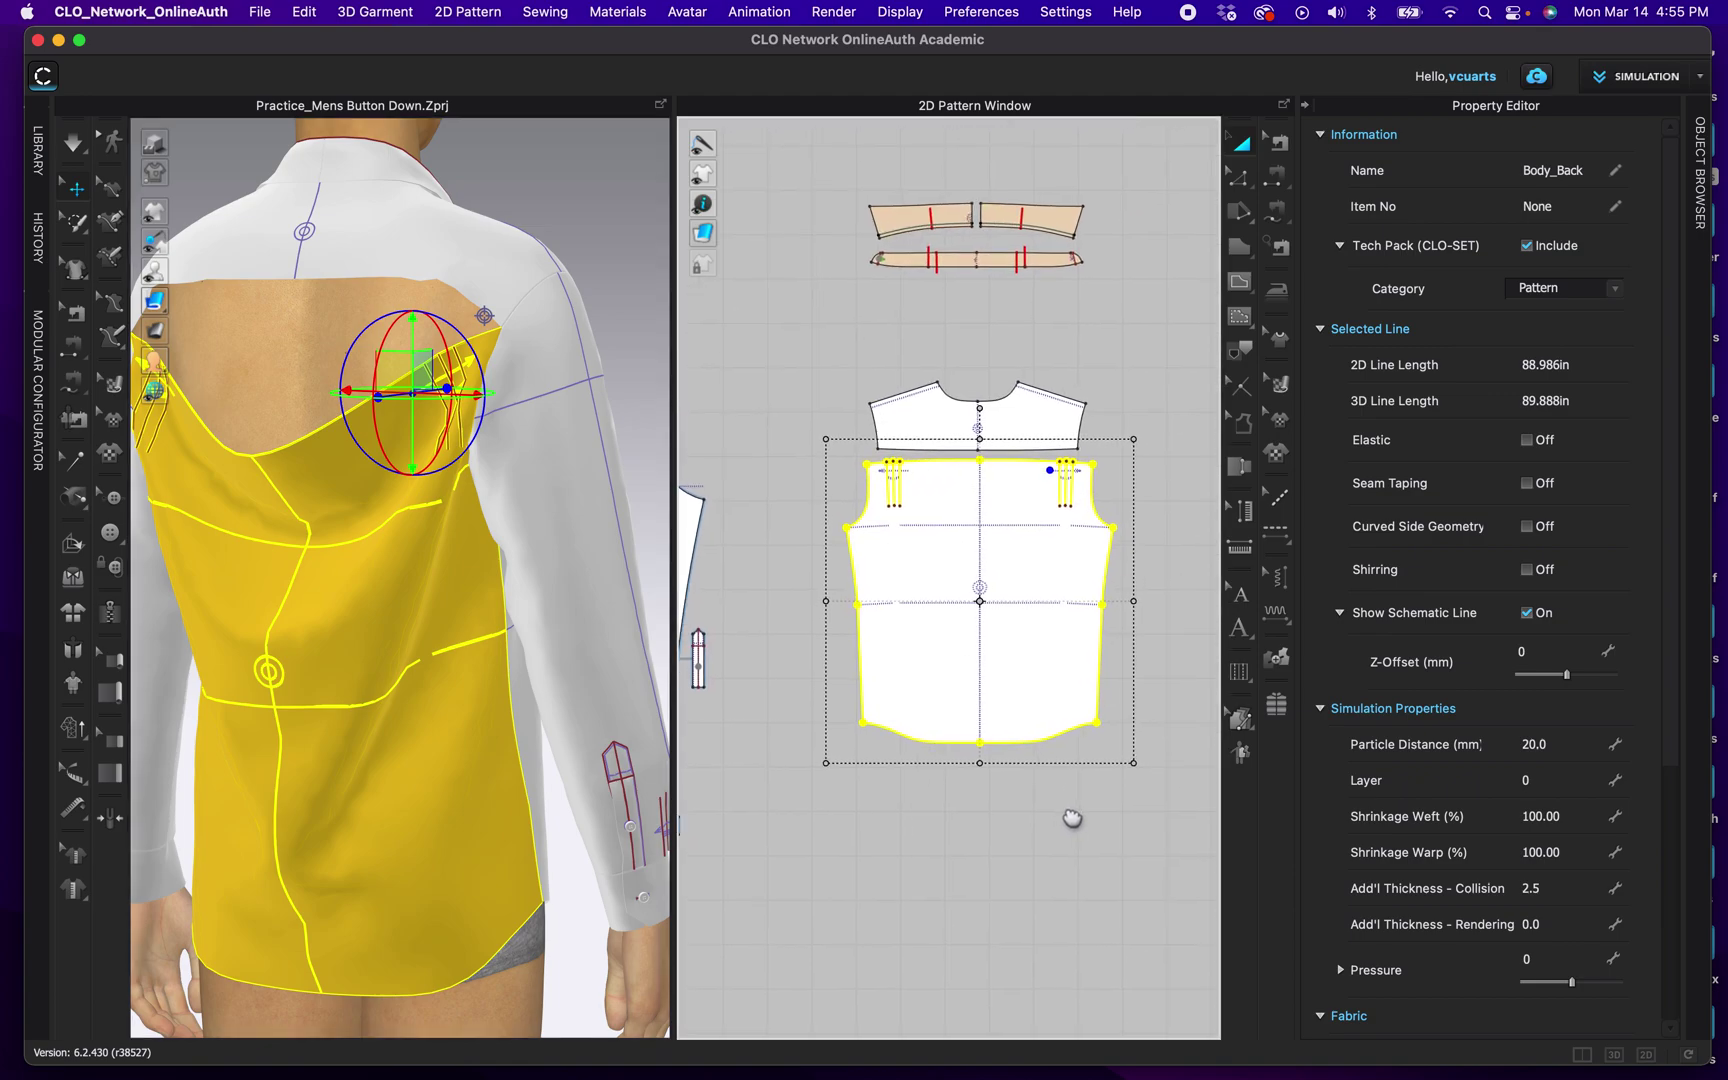
scroll(1062, 541, up, 5)
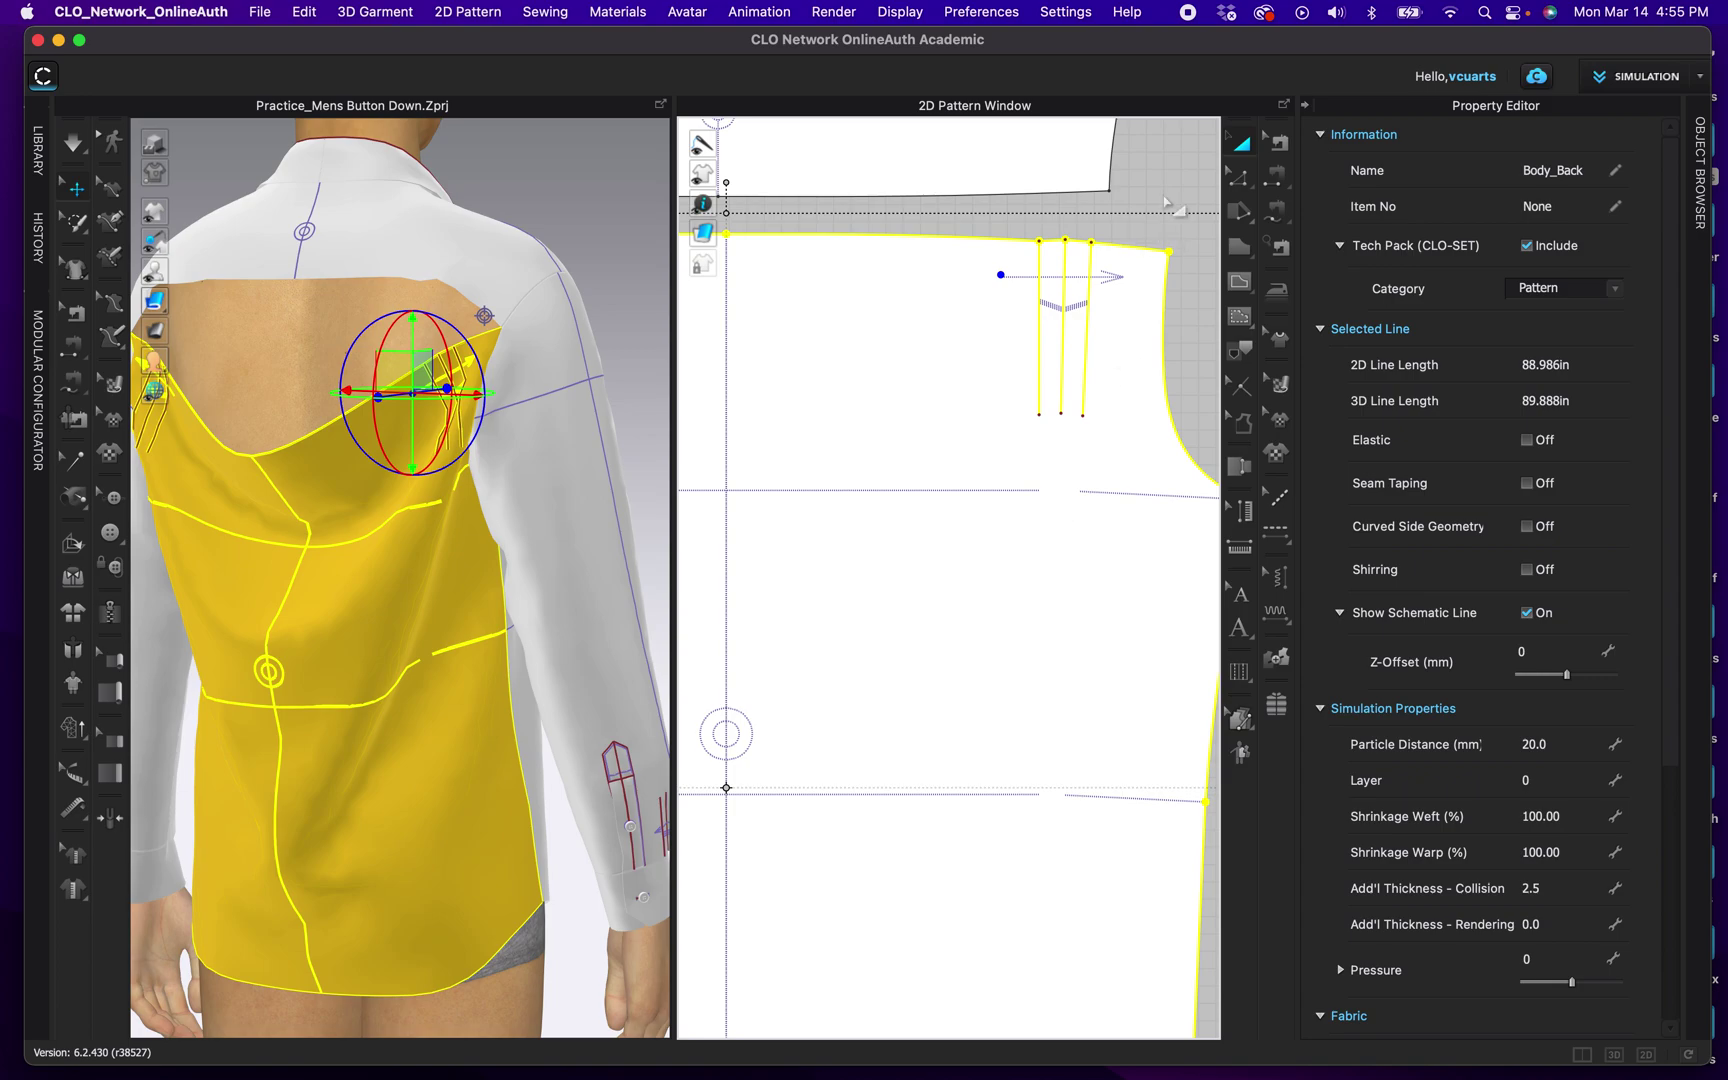
click(1166, 202)
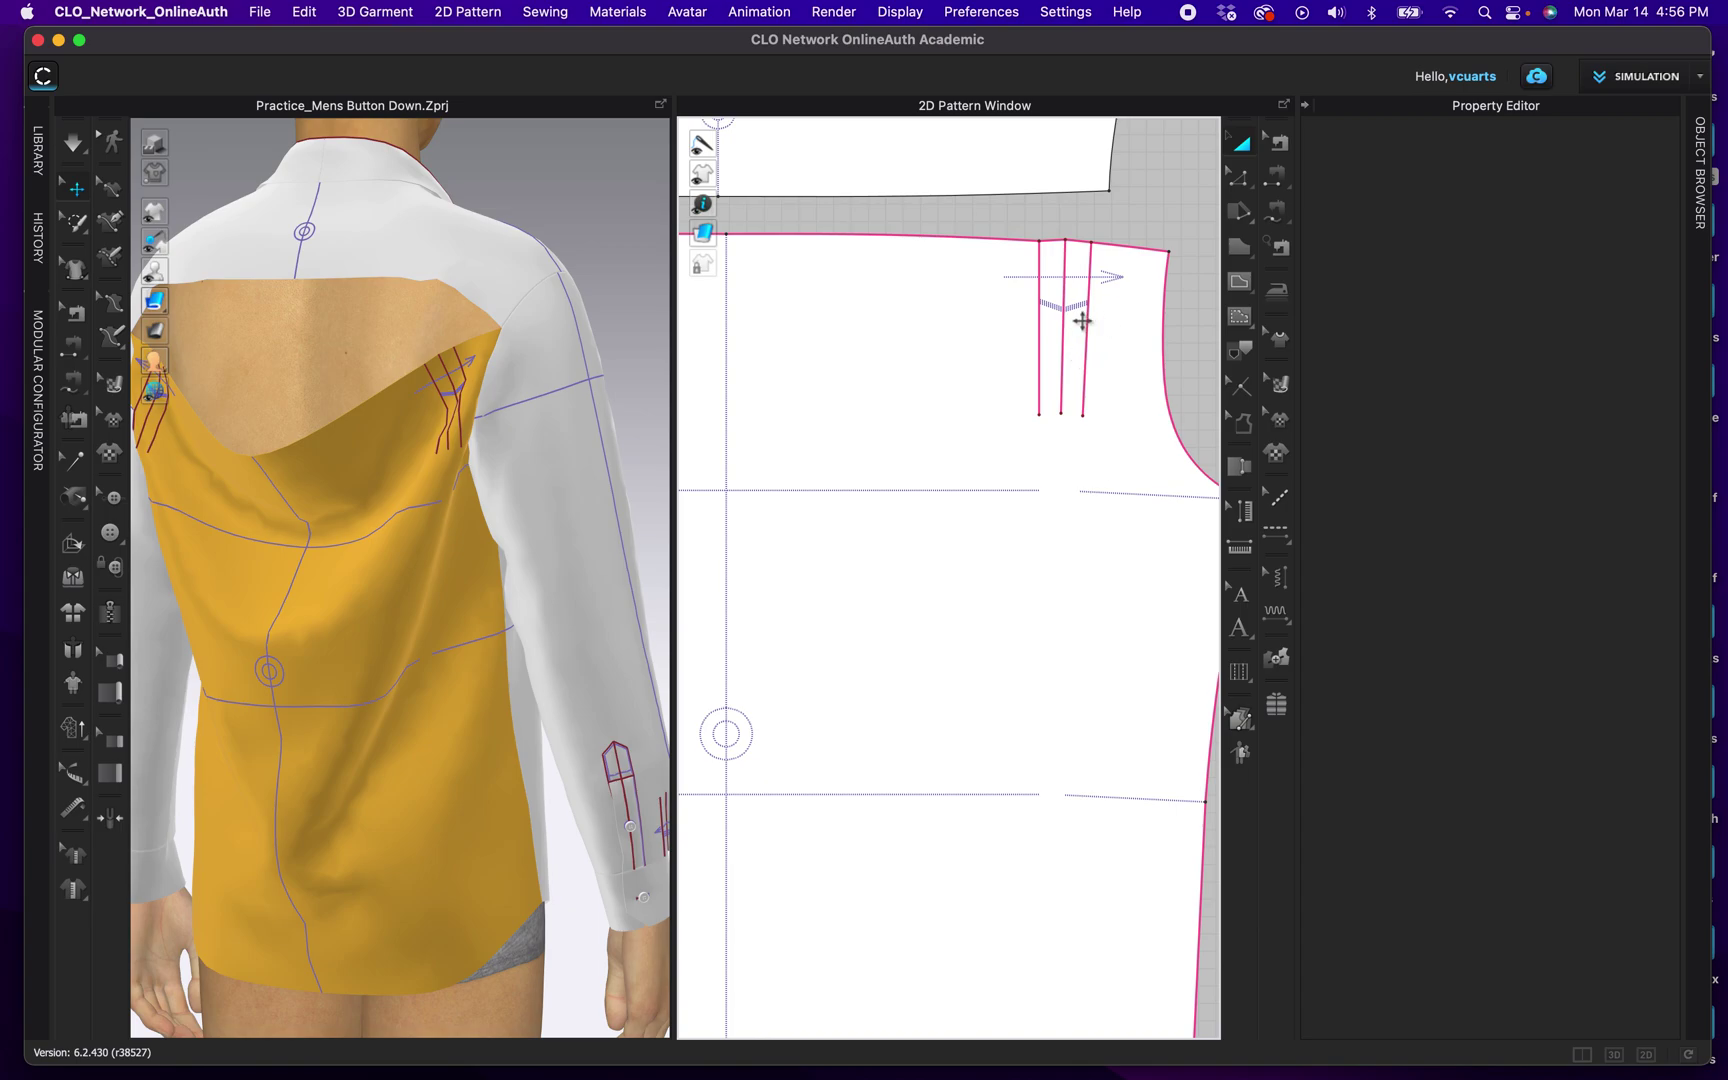
click(1064, 268)
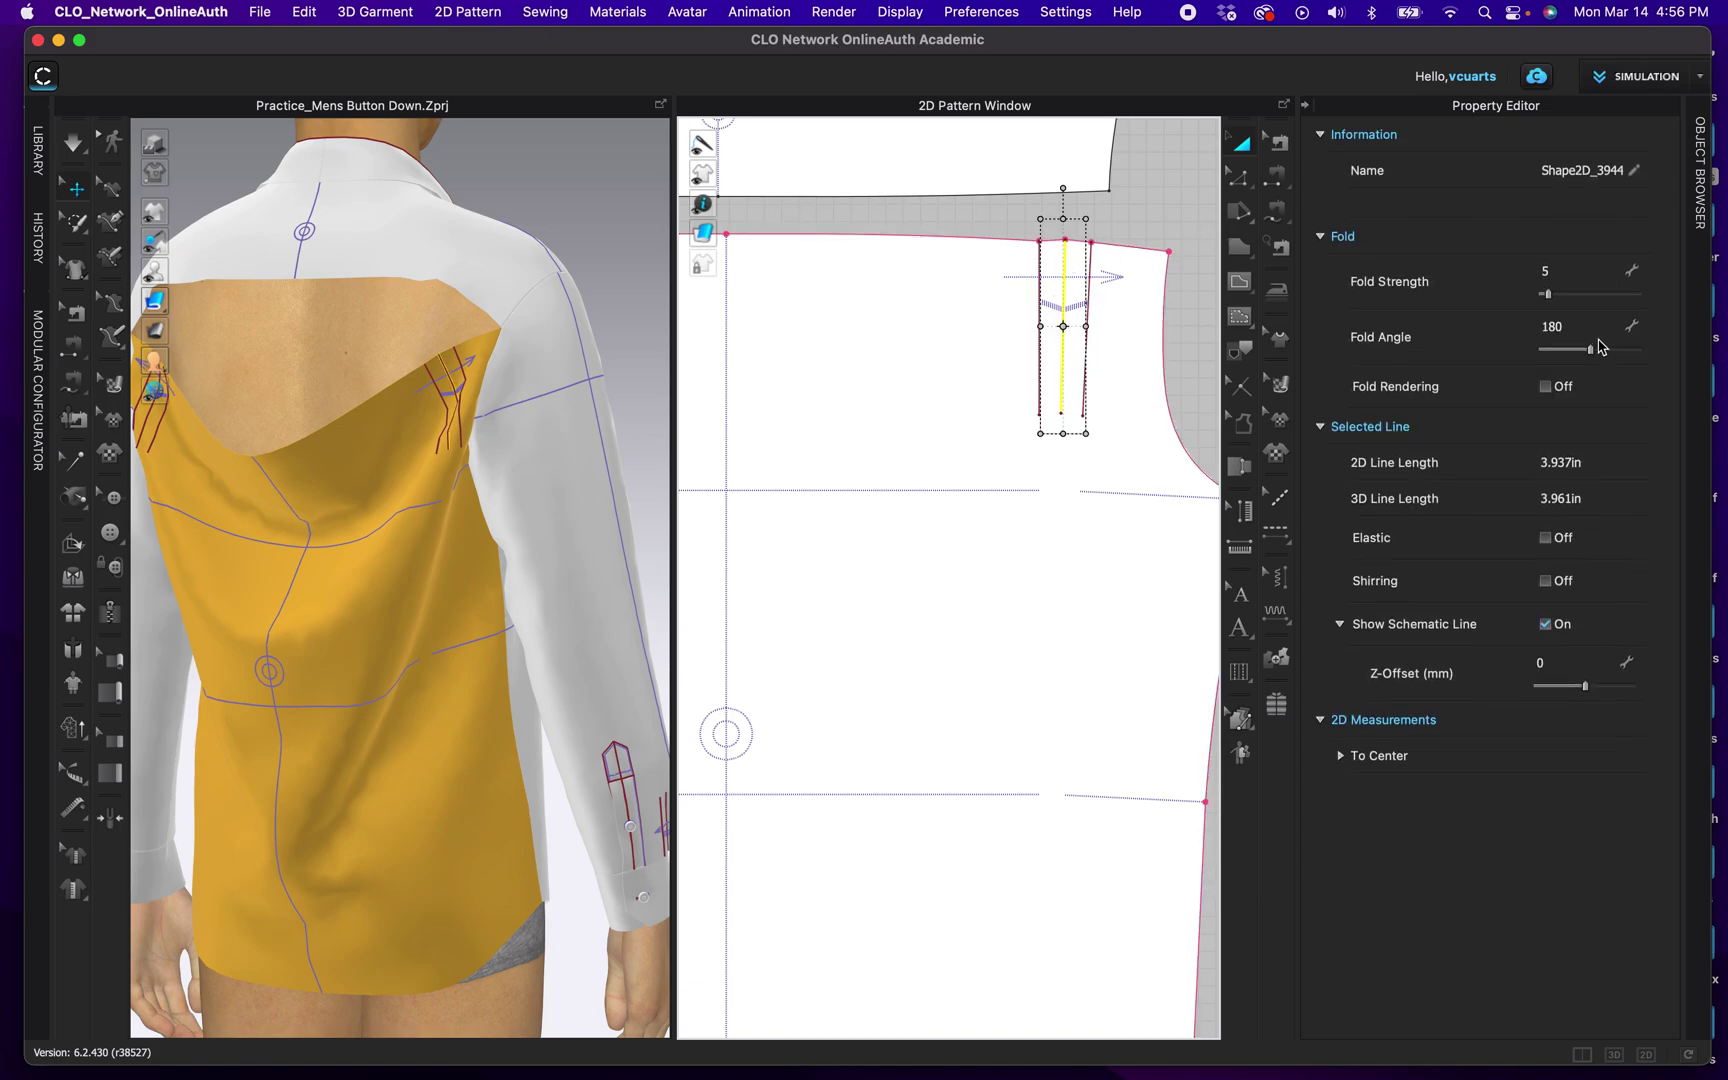
drag(1591, 349, 1594, 349)
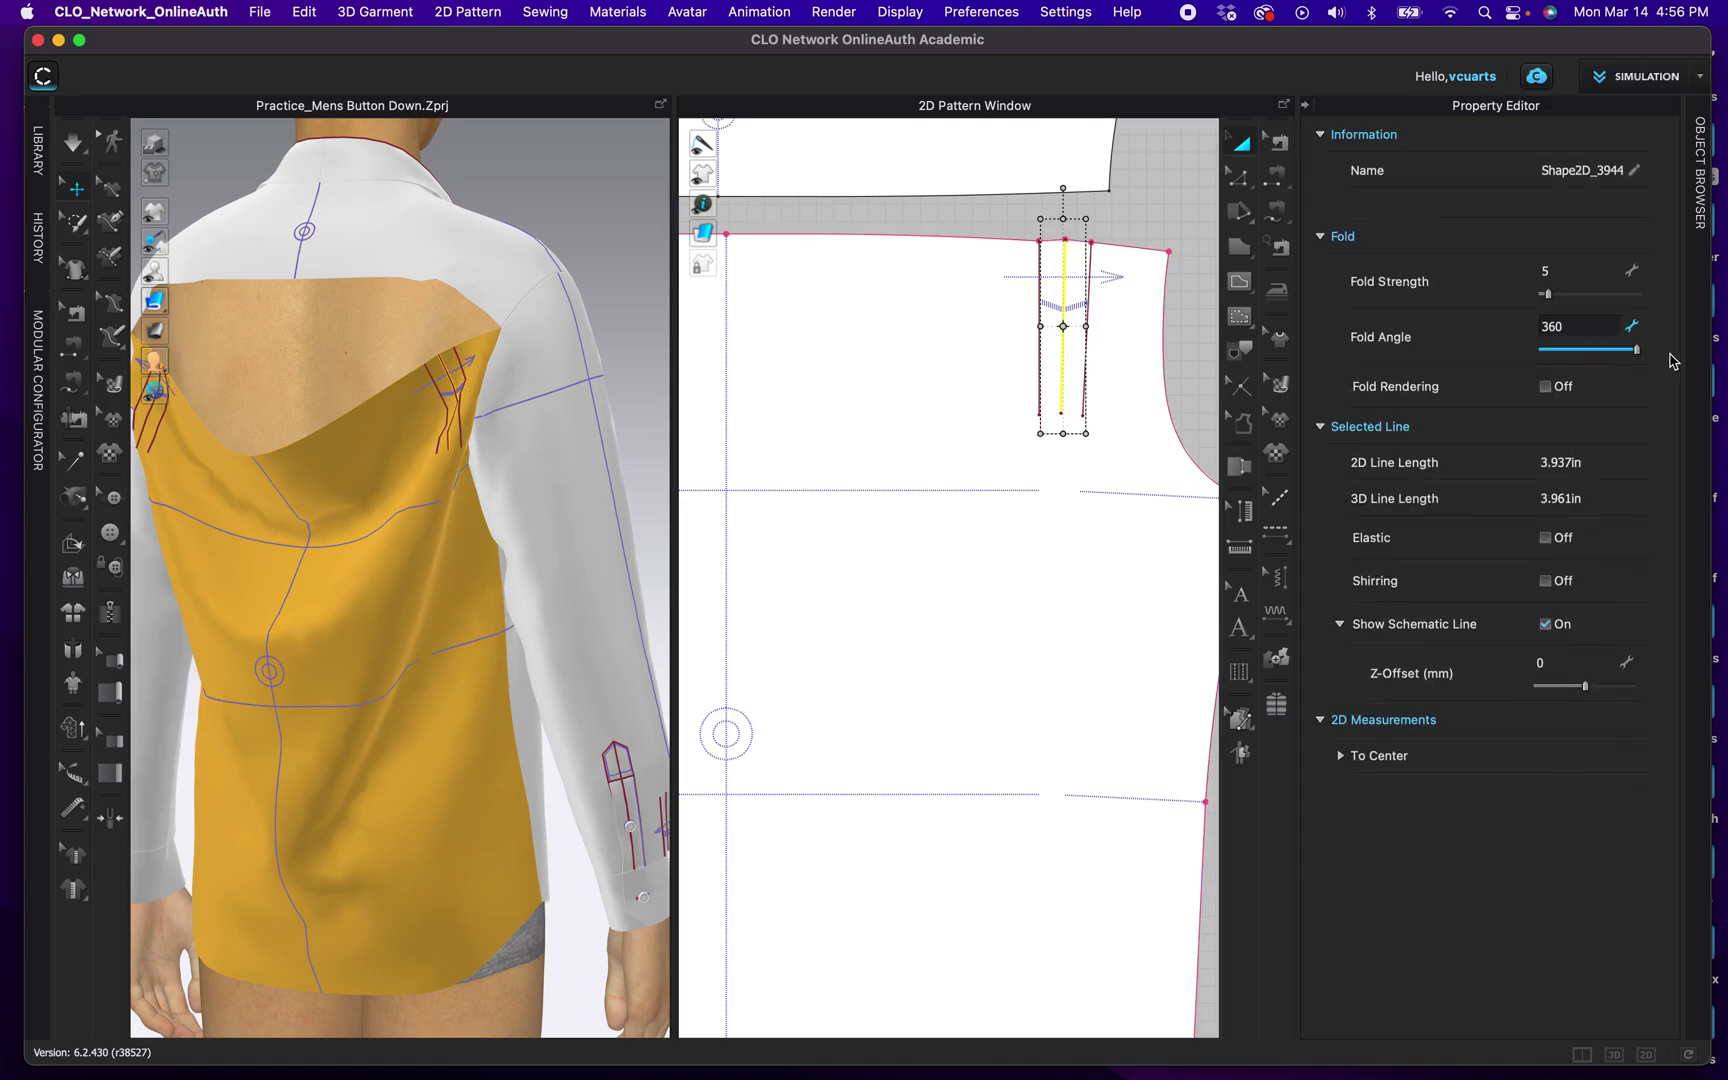
click(1039, 307)
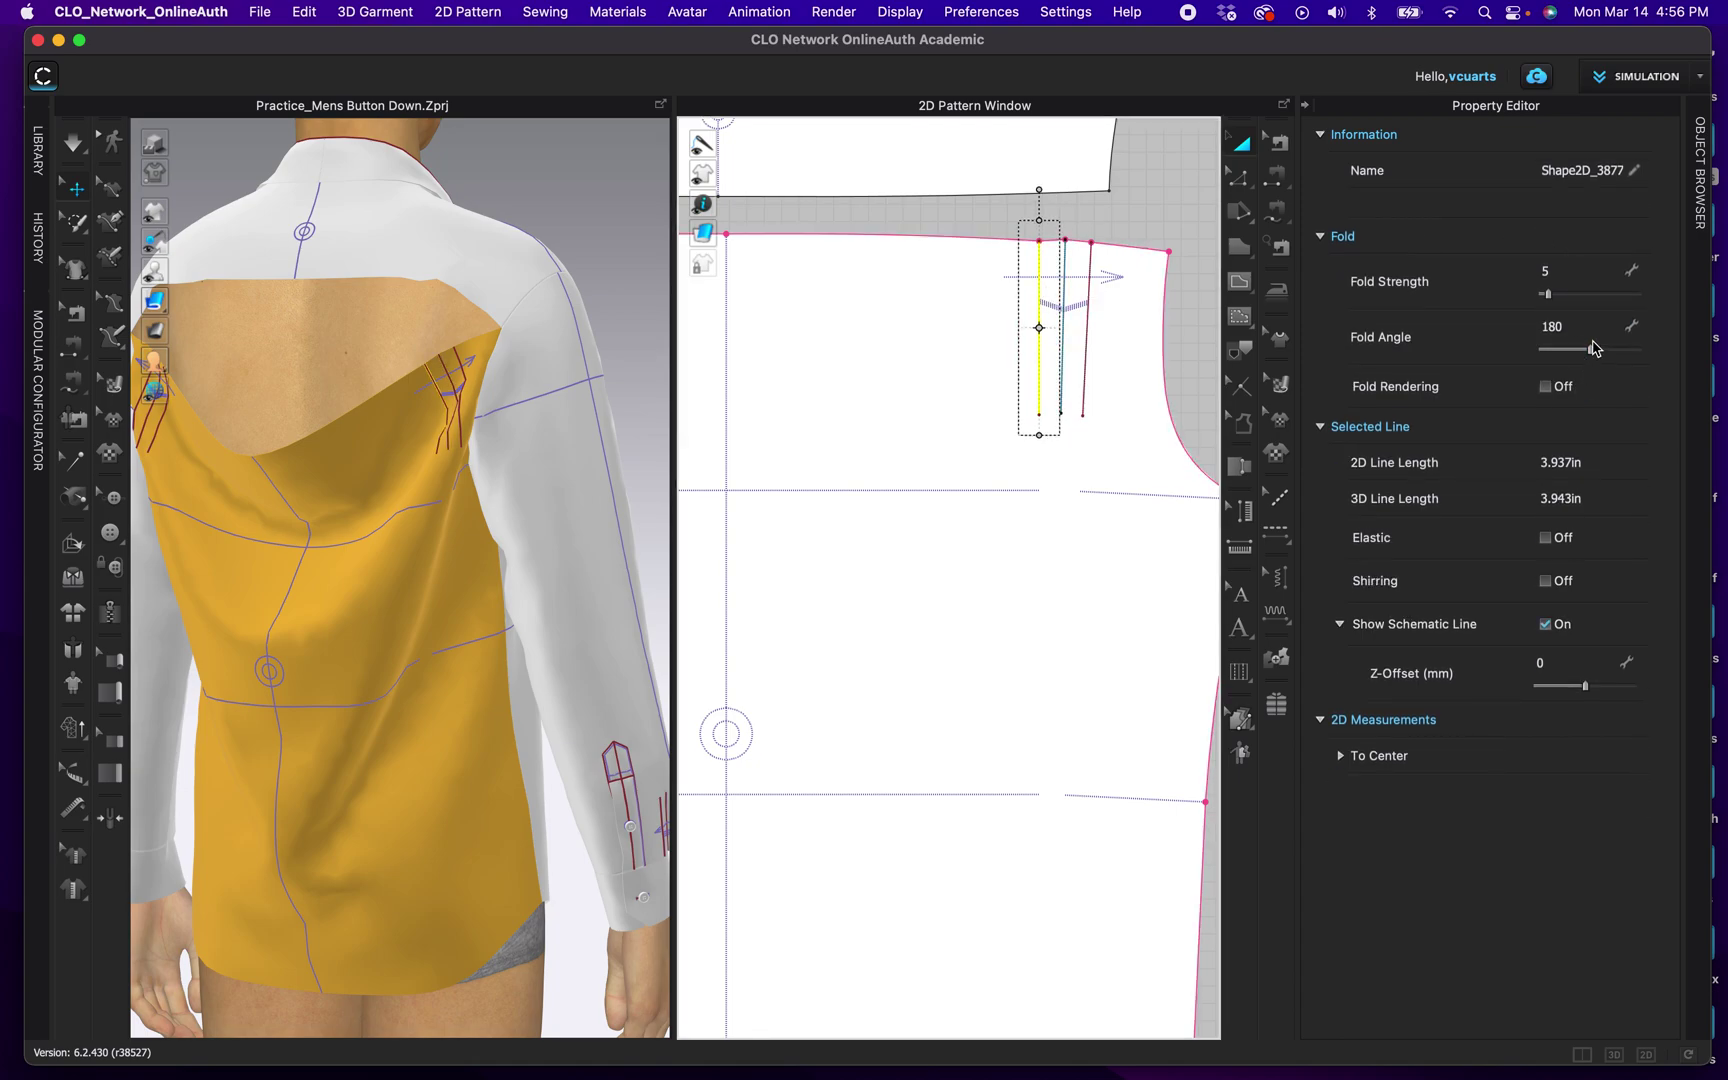
drag(1591, 350, 1593, 350)
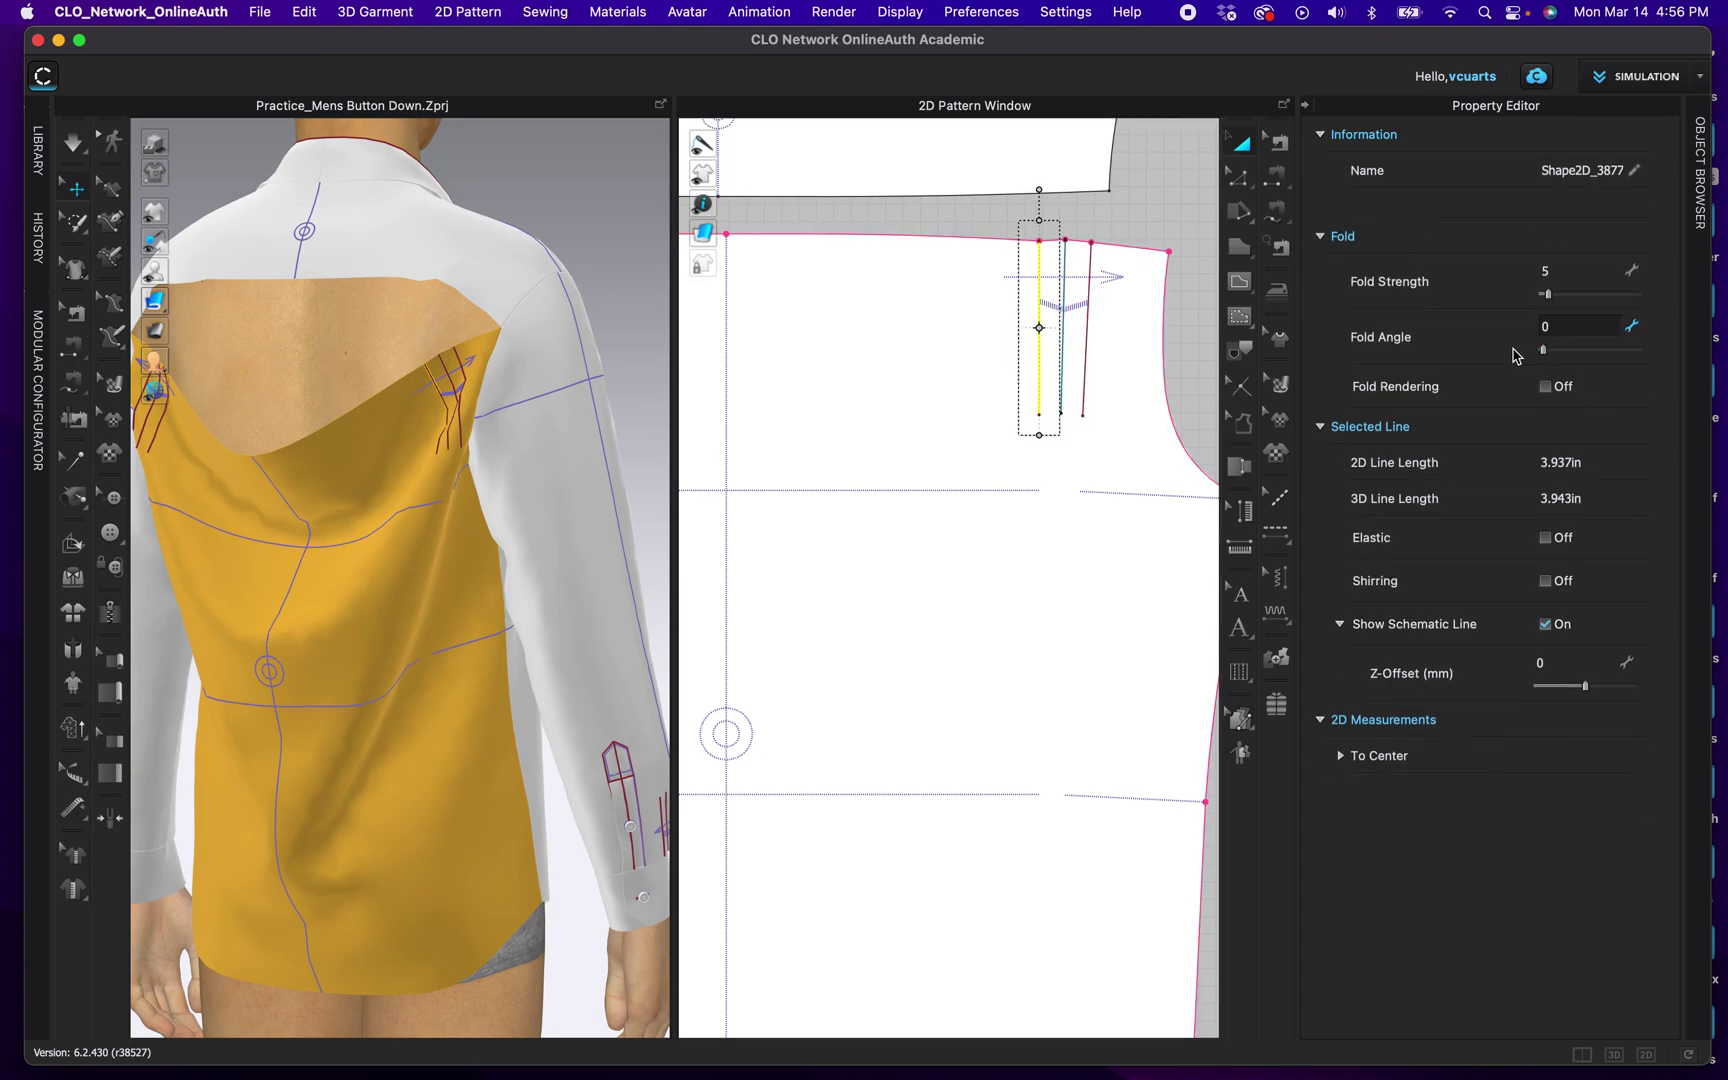
Step: On the back panel's pleat on the avatar's left, set the middle line's fold angle to 360 and the innermost line's to 0
middle_drag(837, 566, 1195, 518)
middle_drag(785, 522, 909, 545)
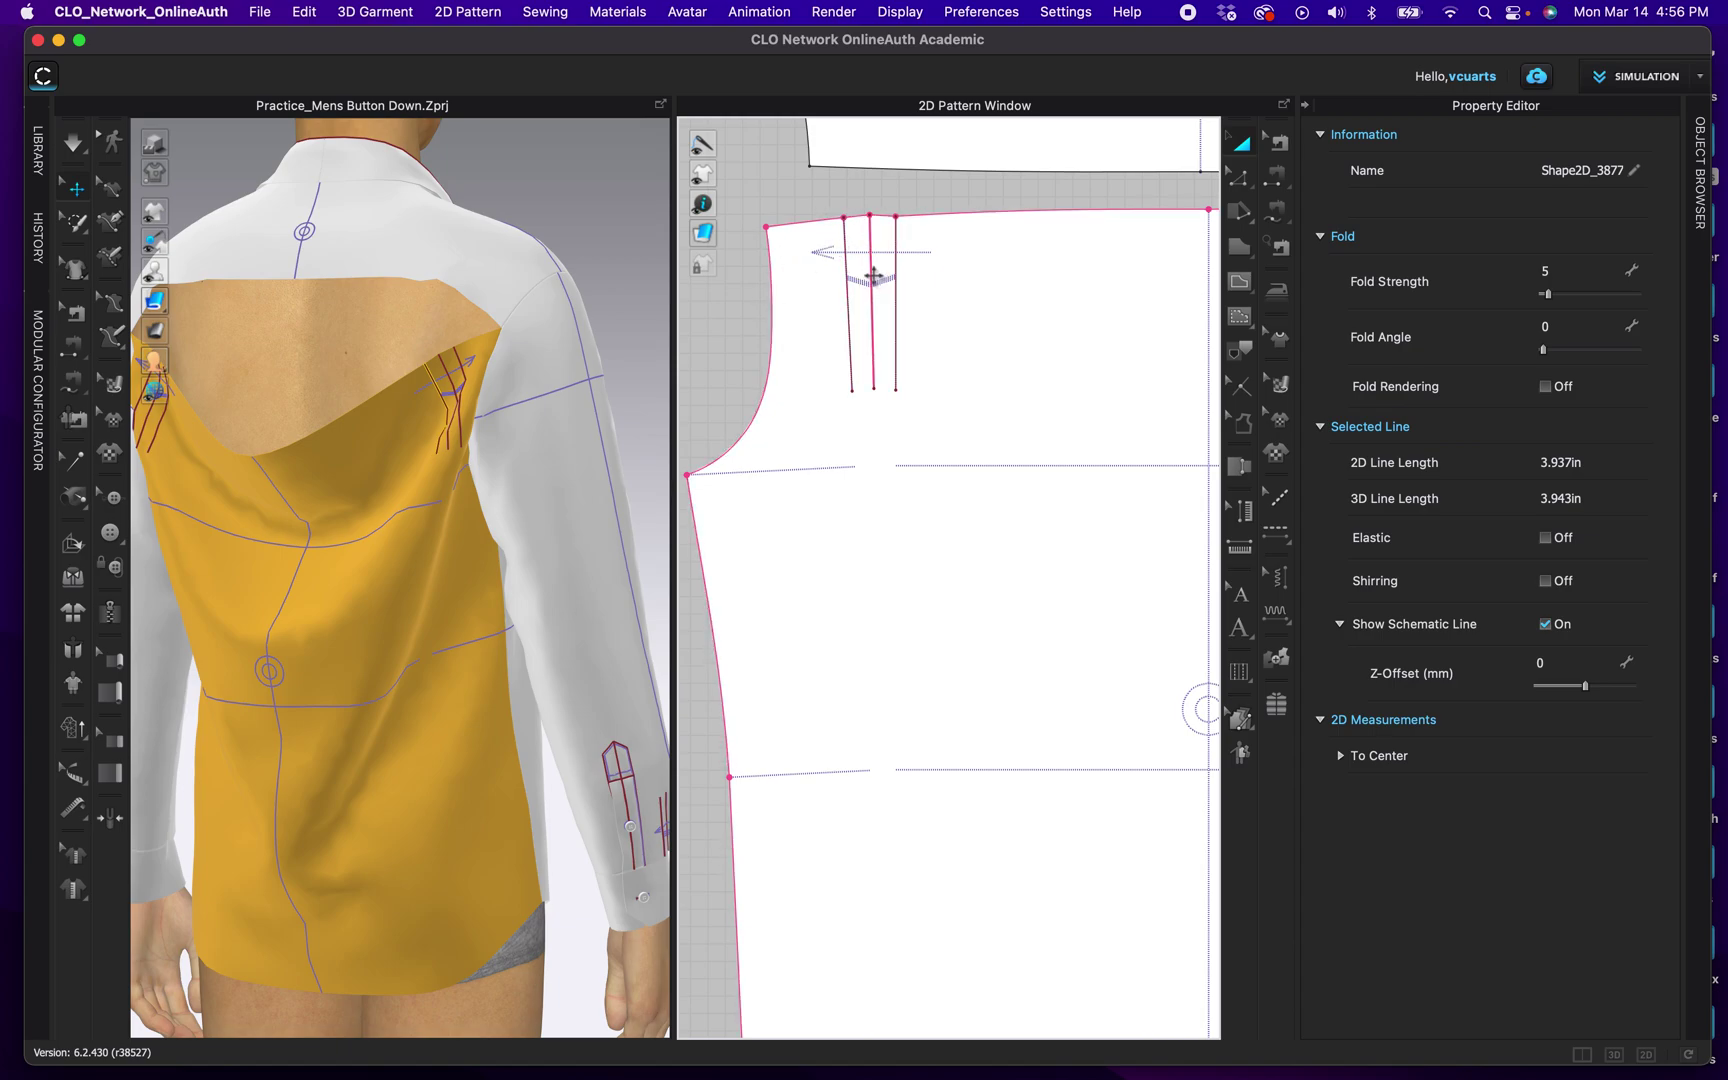
click(872, 276)
click(1587, 349)
click(1591, 350)
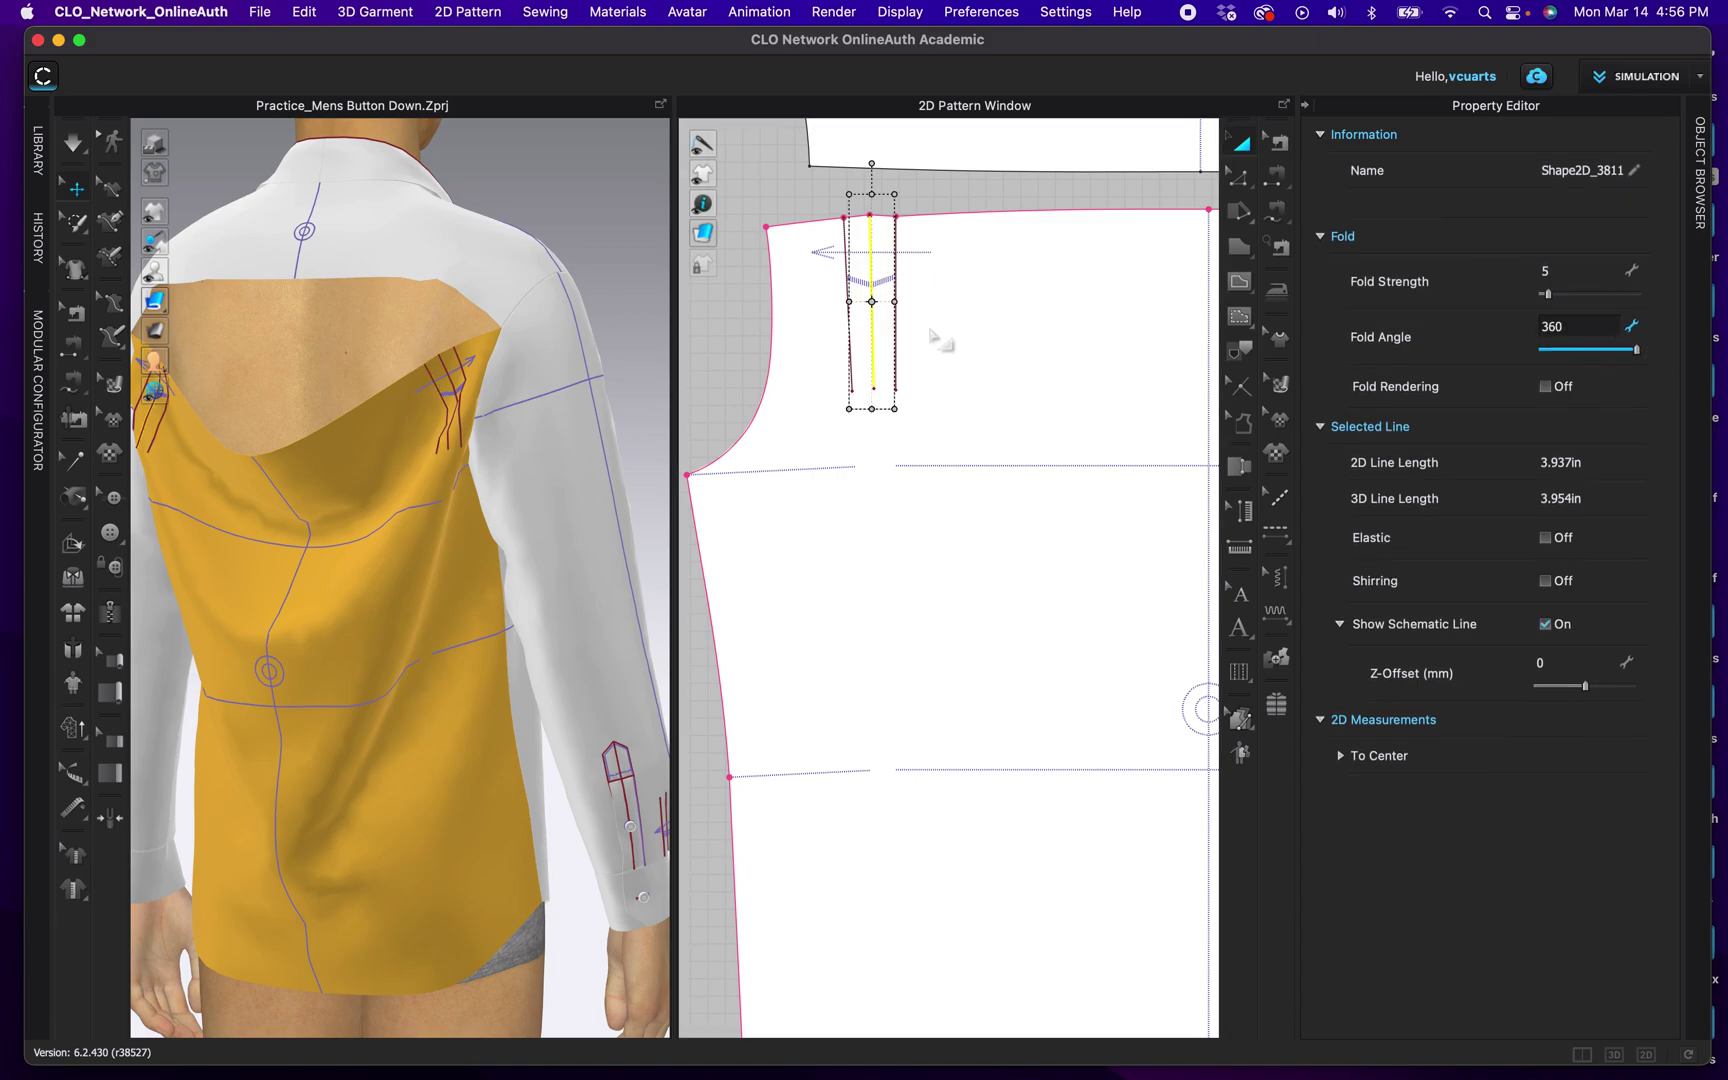
click(896, 340)
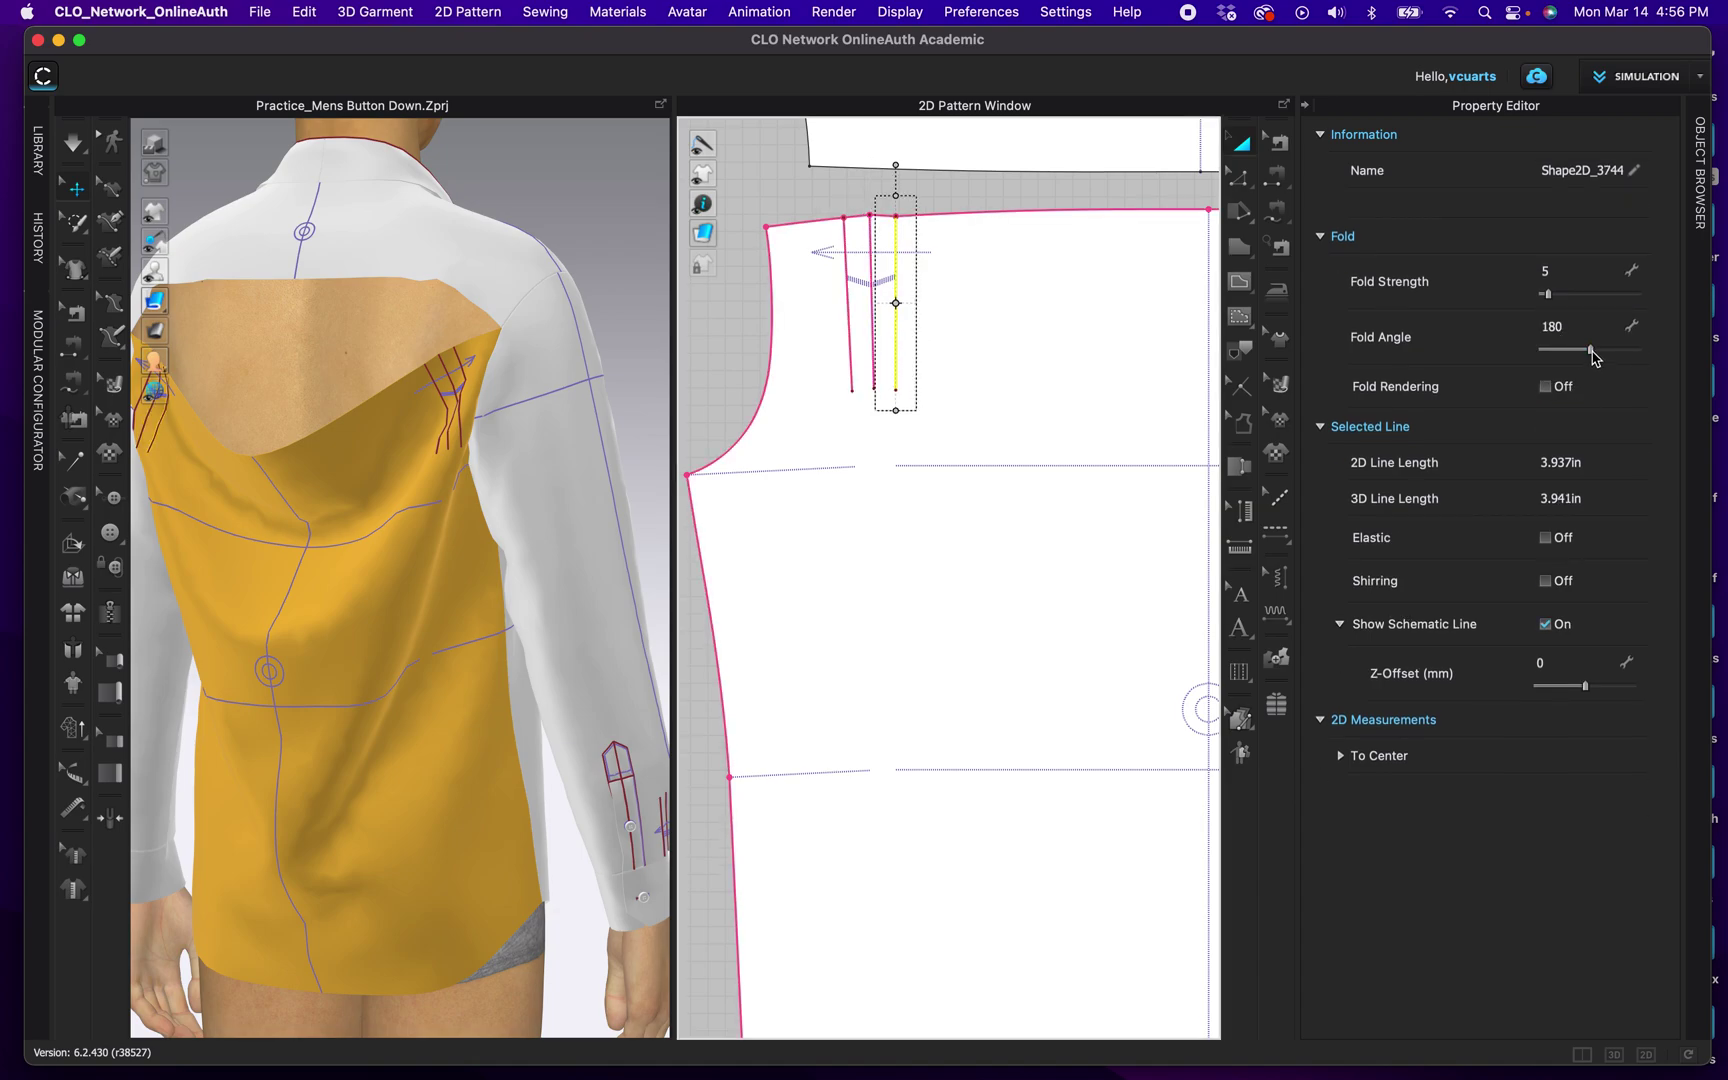
drag(1591, 350, 1519, 358)
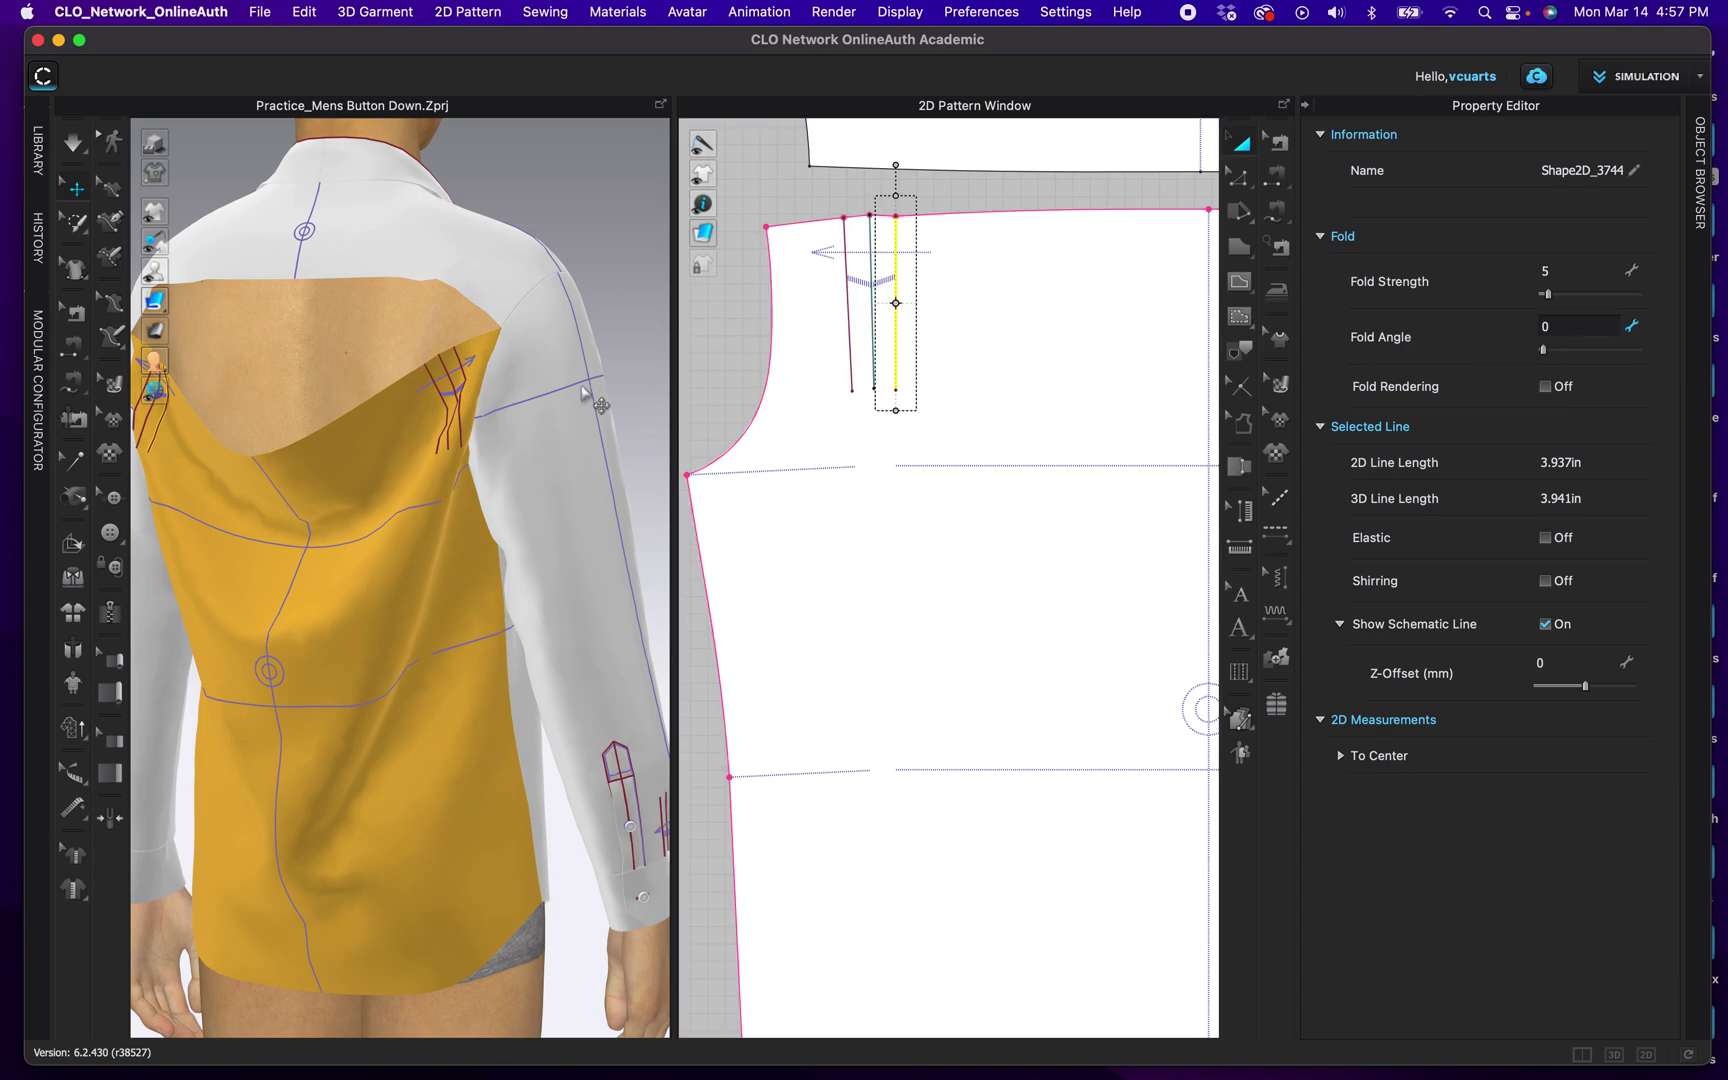
Step: Simulate the garment and inspect how the back pleats fold on both sides of the avatar
click(478, 412)
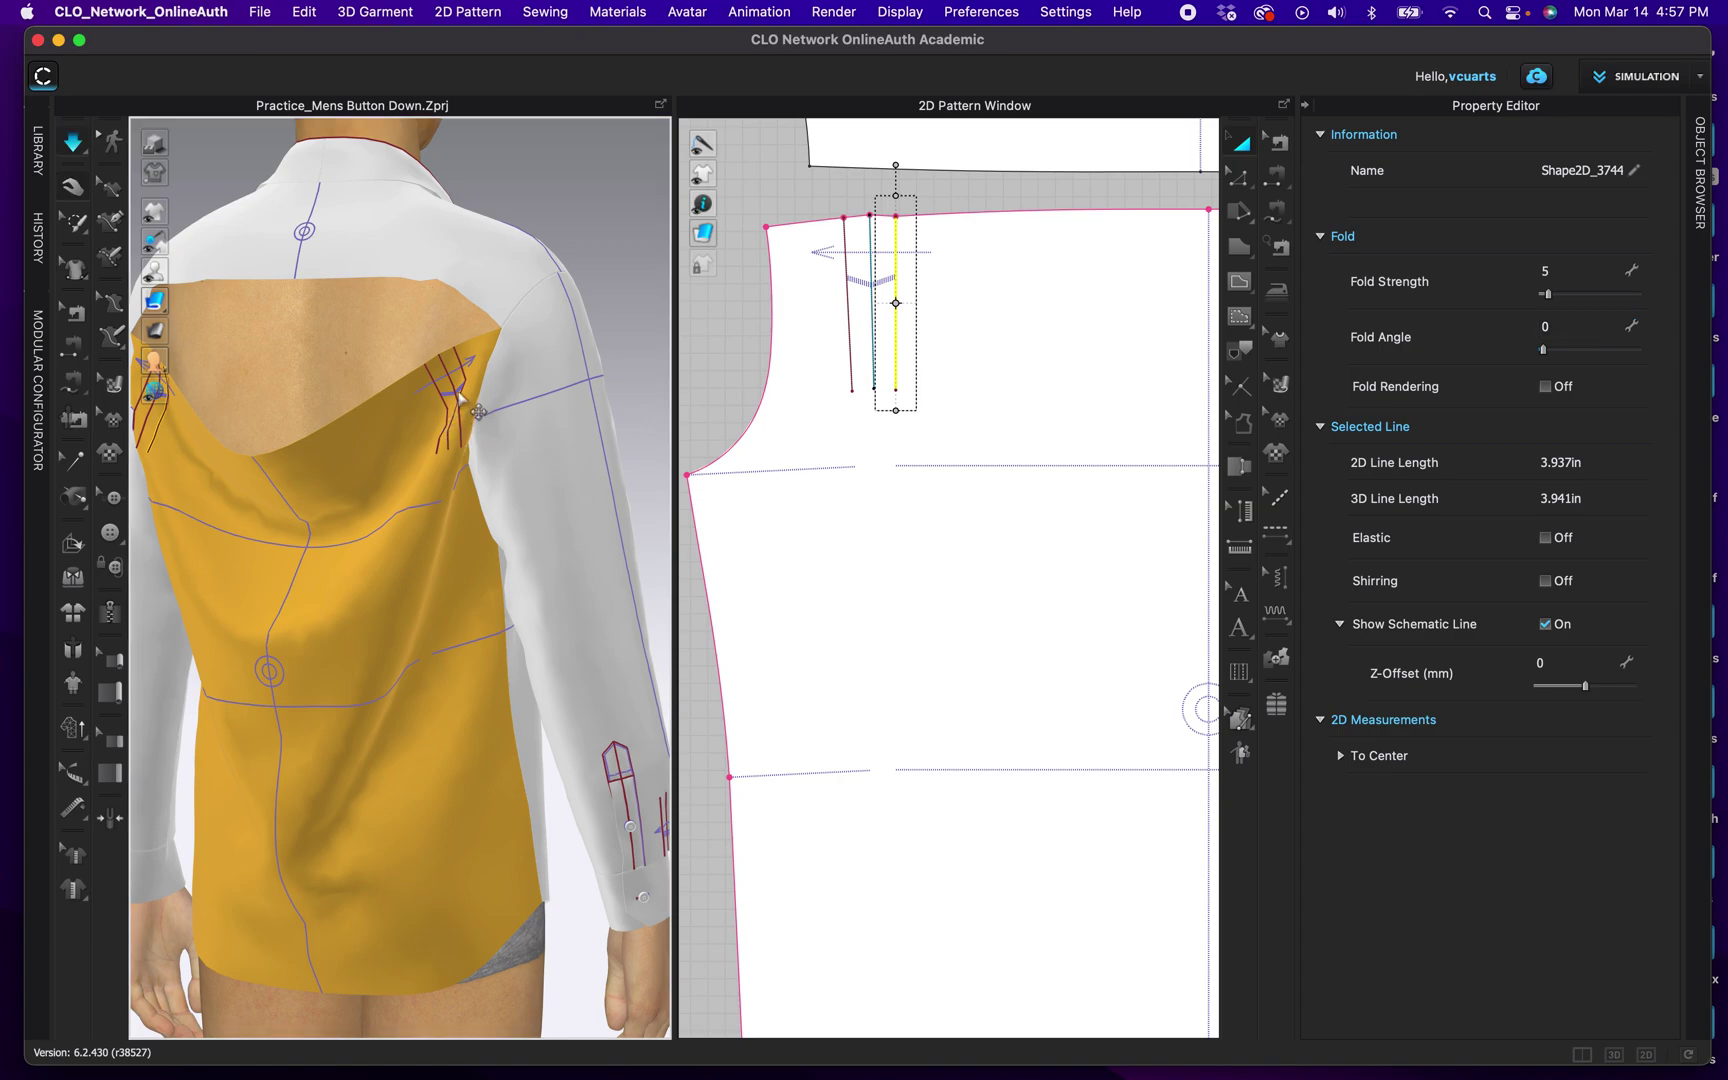
key(space)
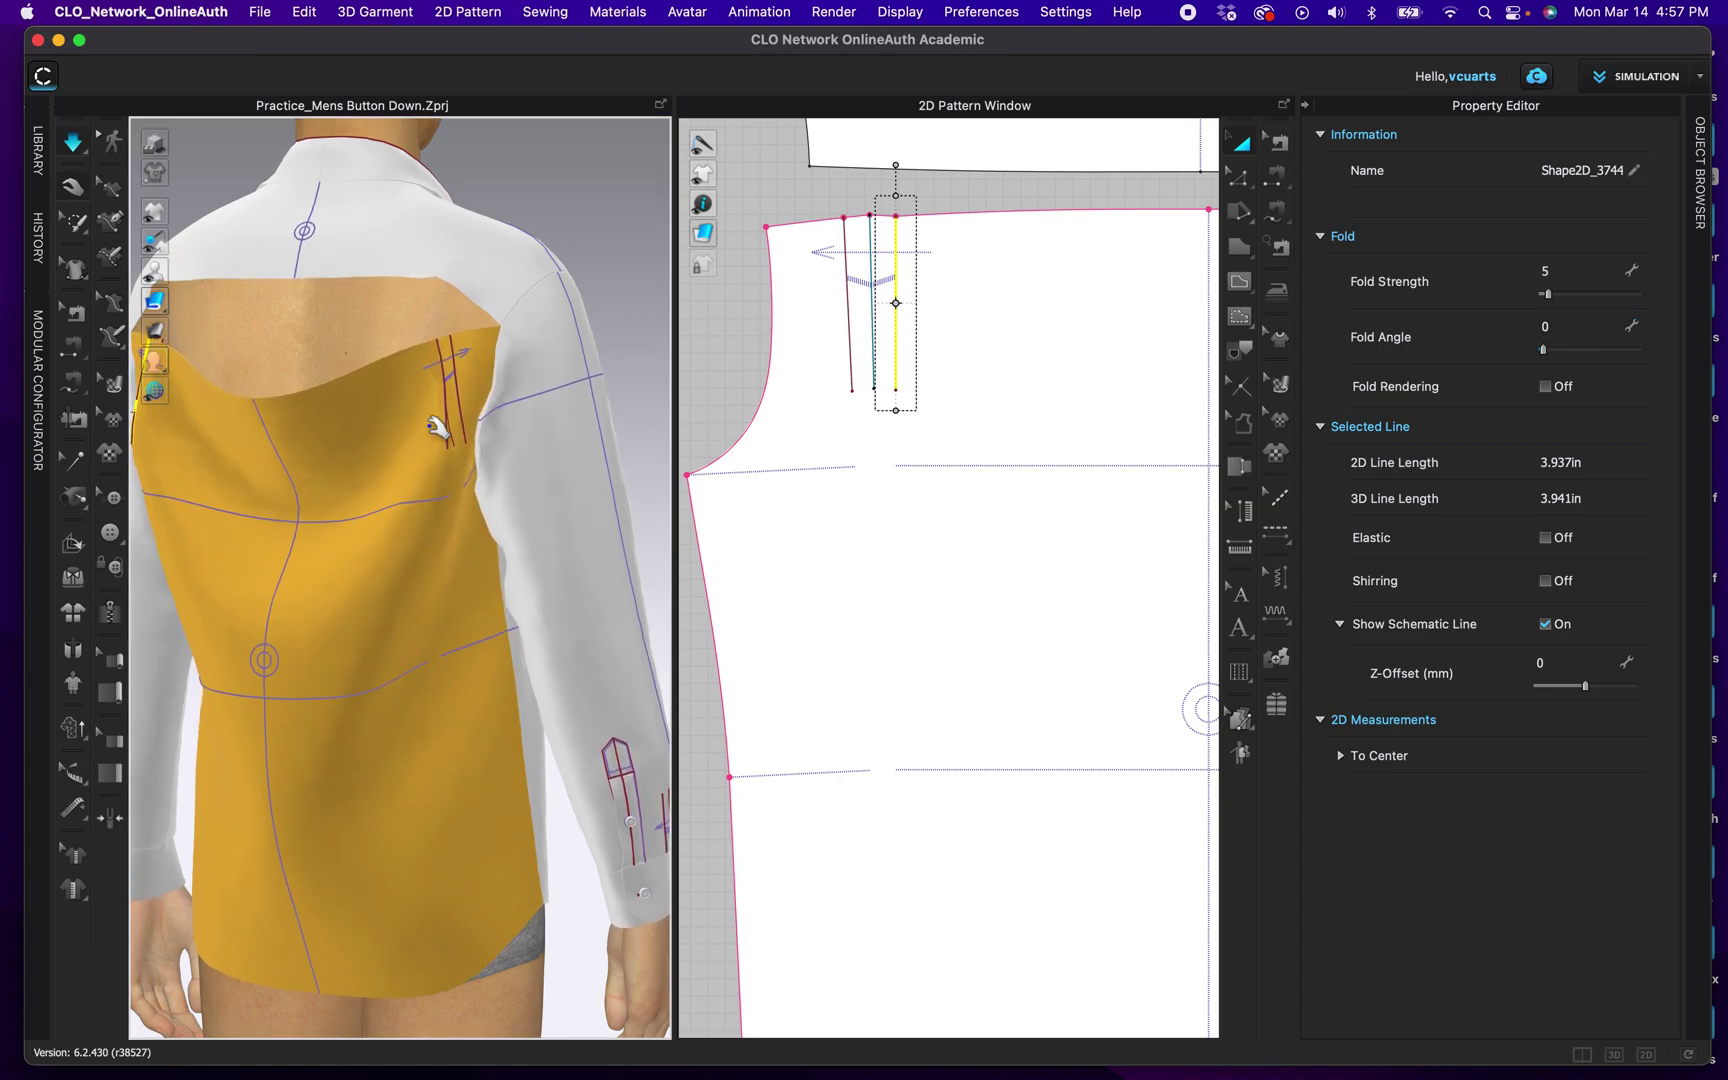
scroll(440, 445, up, 6)
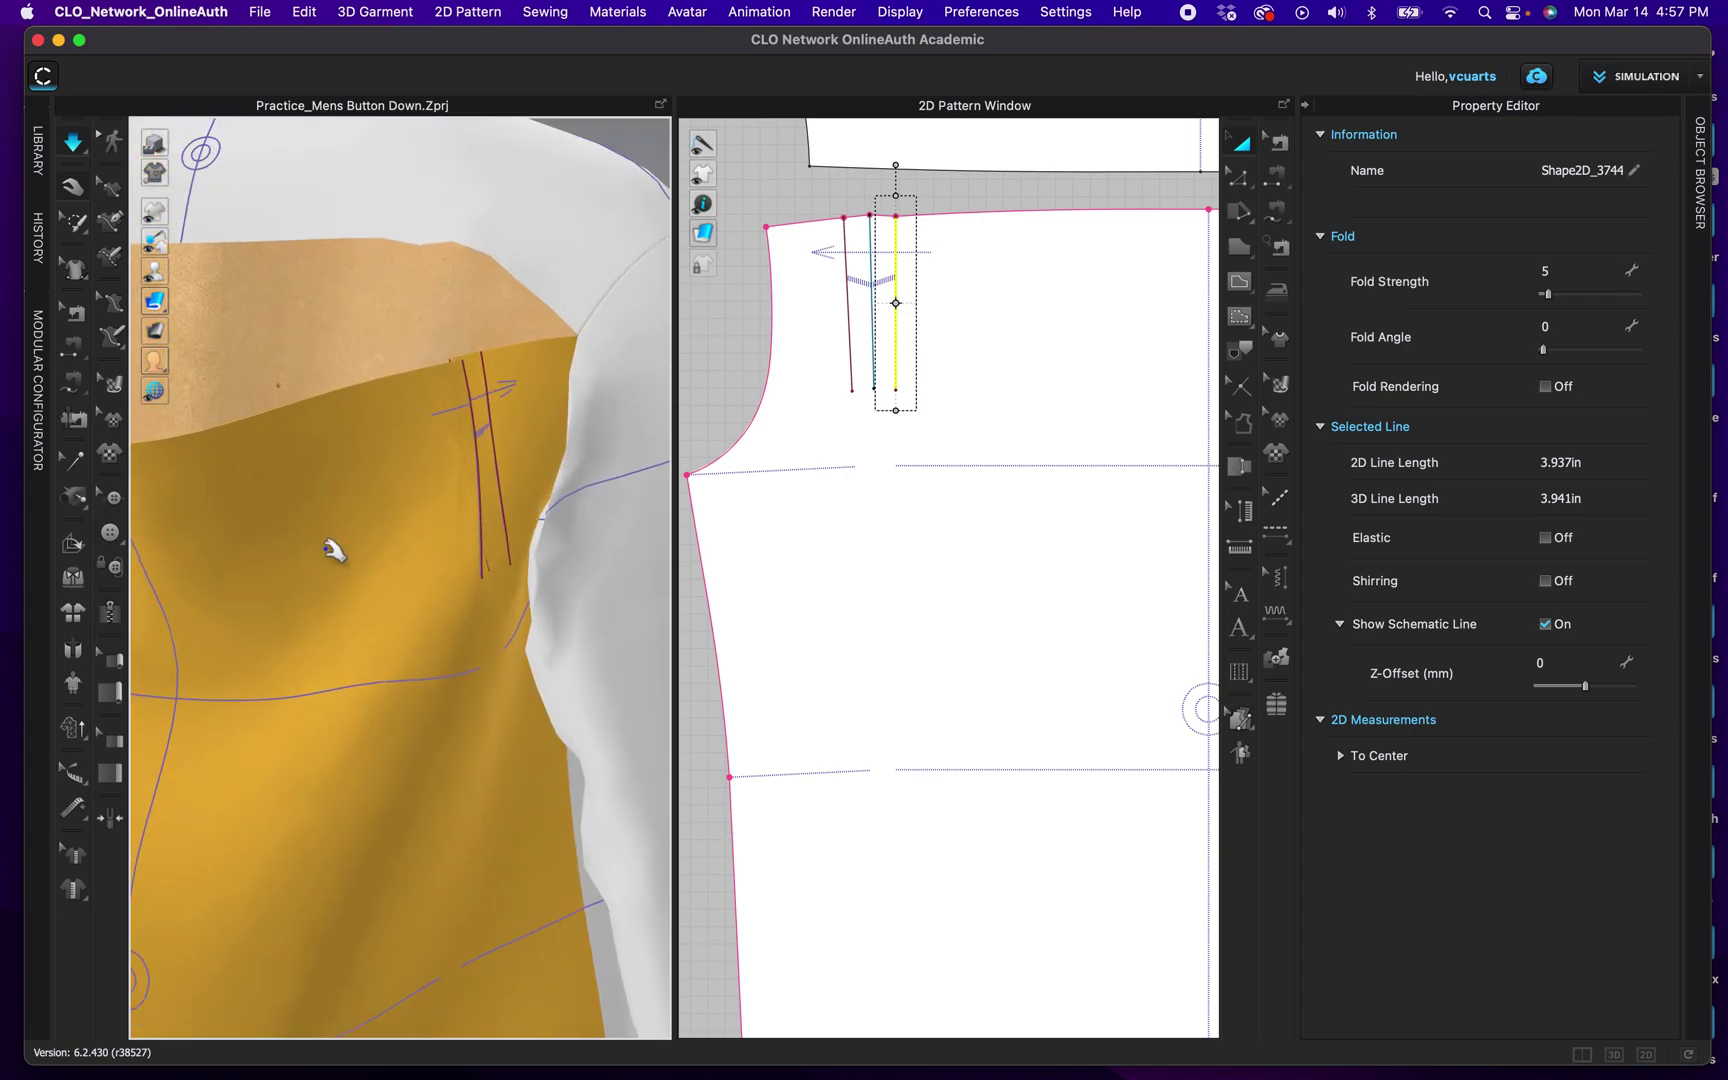
right_drag(343, 560, 725, 494)
middle_drag(258, 518, 473, 487)
mouse_move(455, 463)
right_down()
mouse_move(517, 471)
mouse_move(498, 448)
mouse_move(459, 467)
right_up()
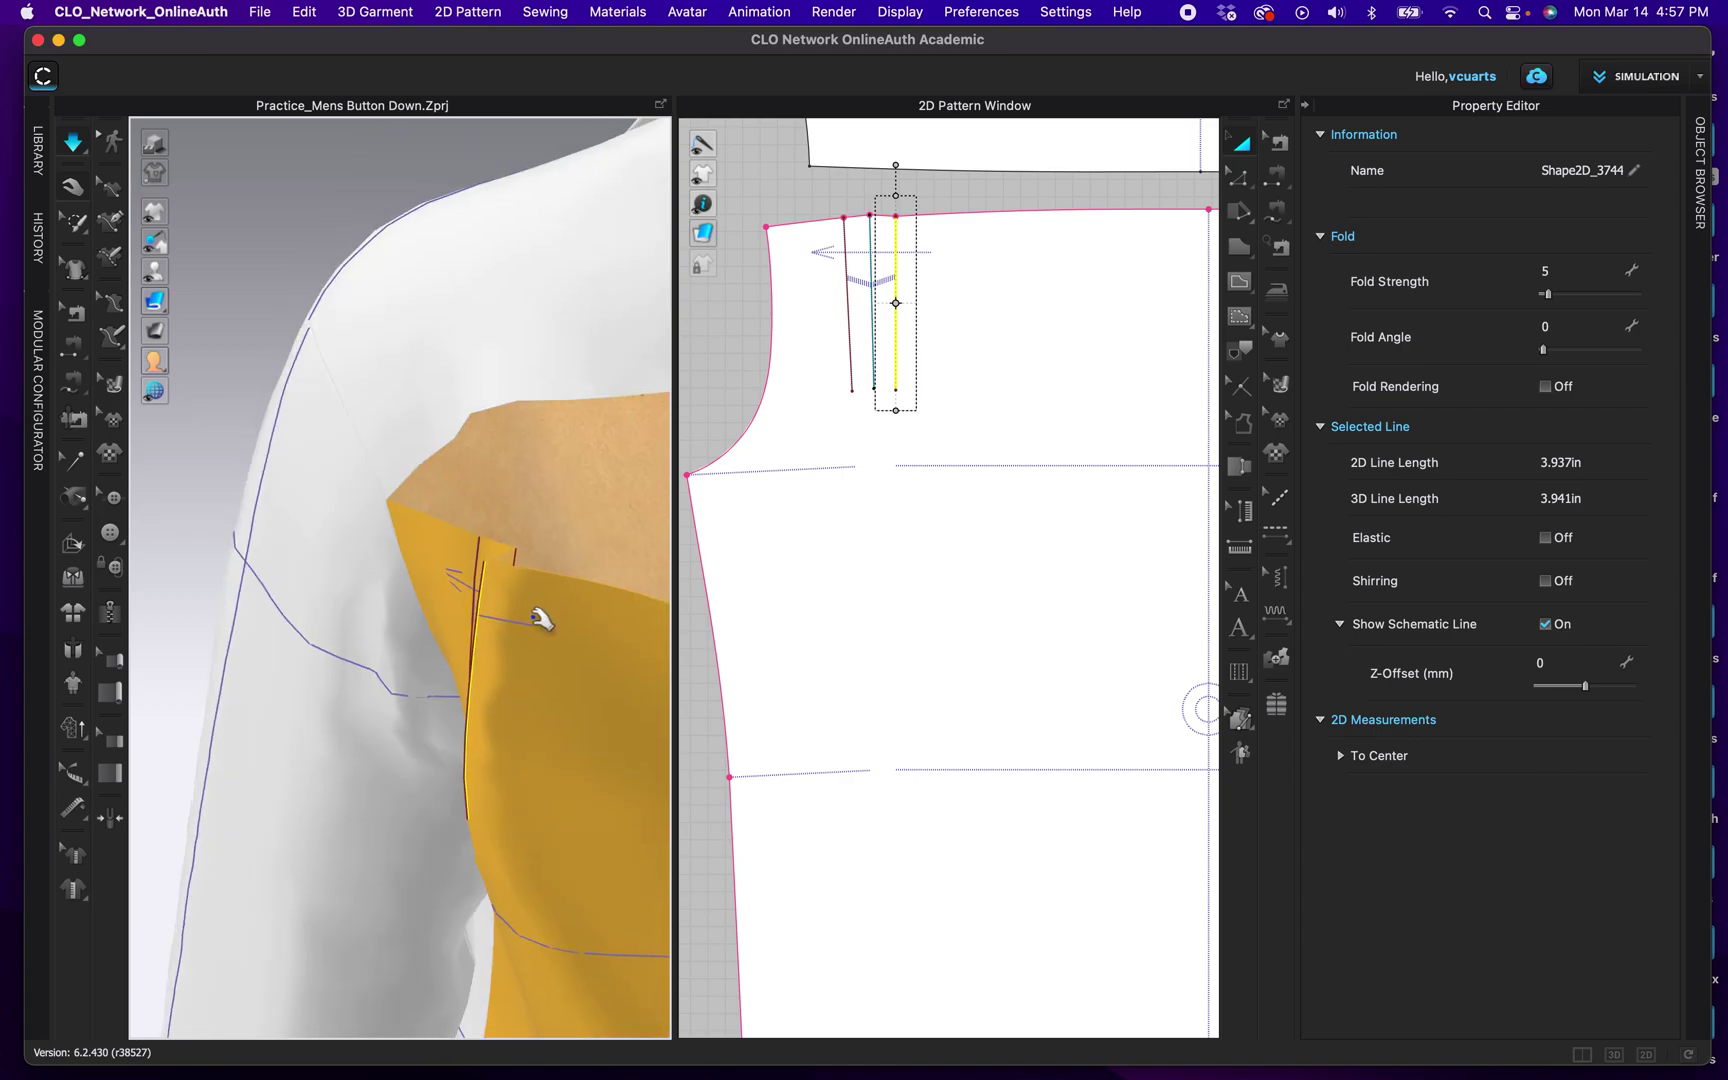
scroll(541, 615, down, 4)
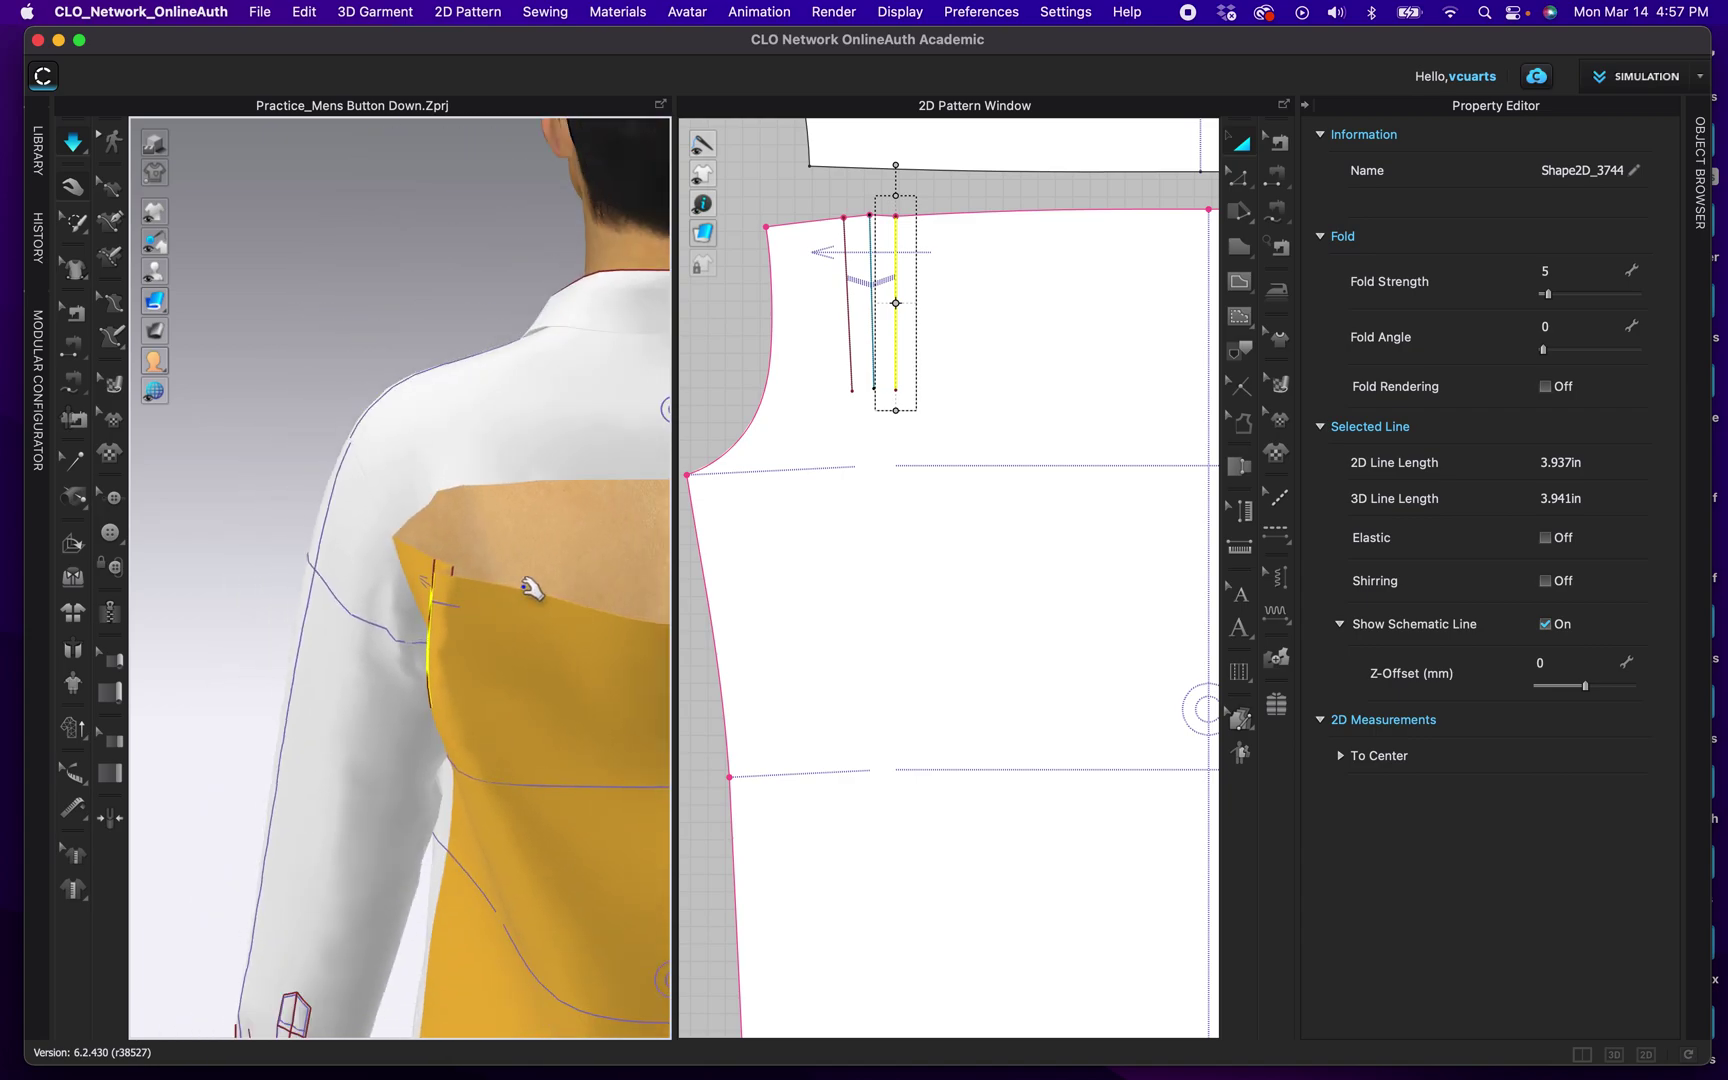
scroll(533, 589, down, 1)
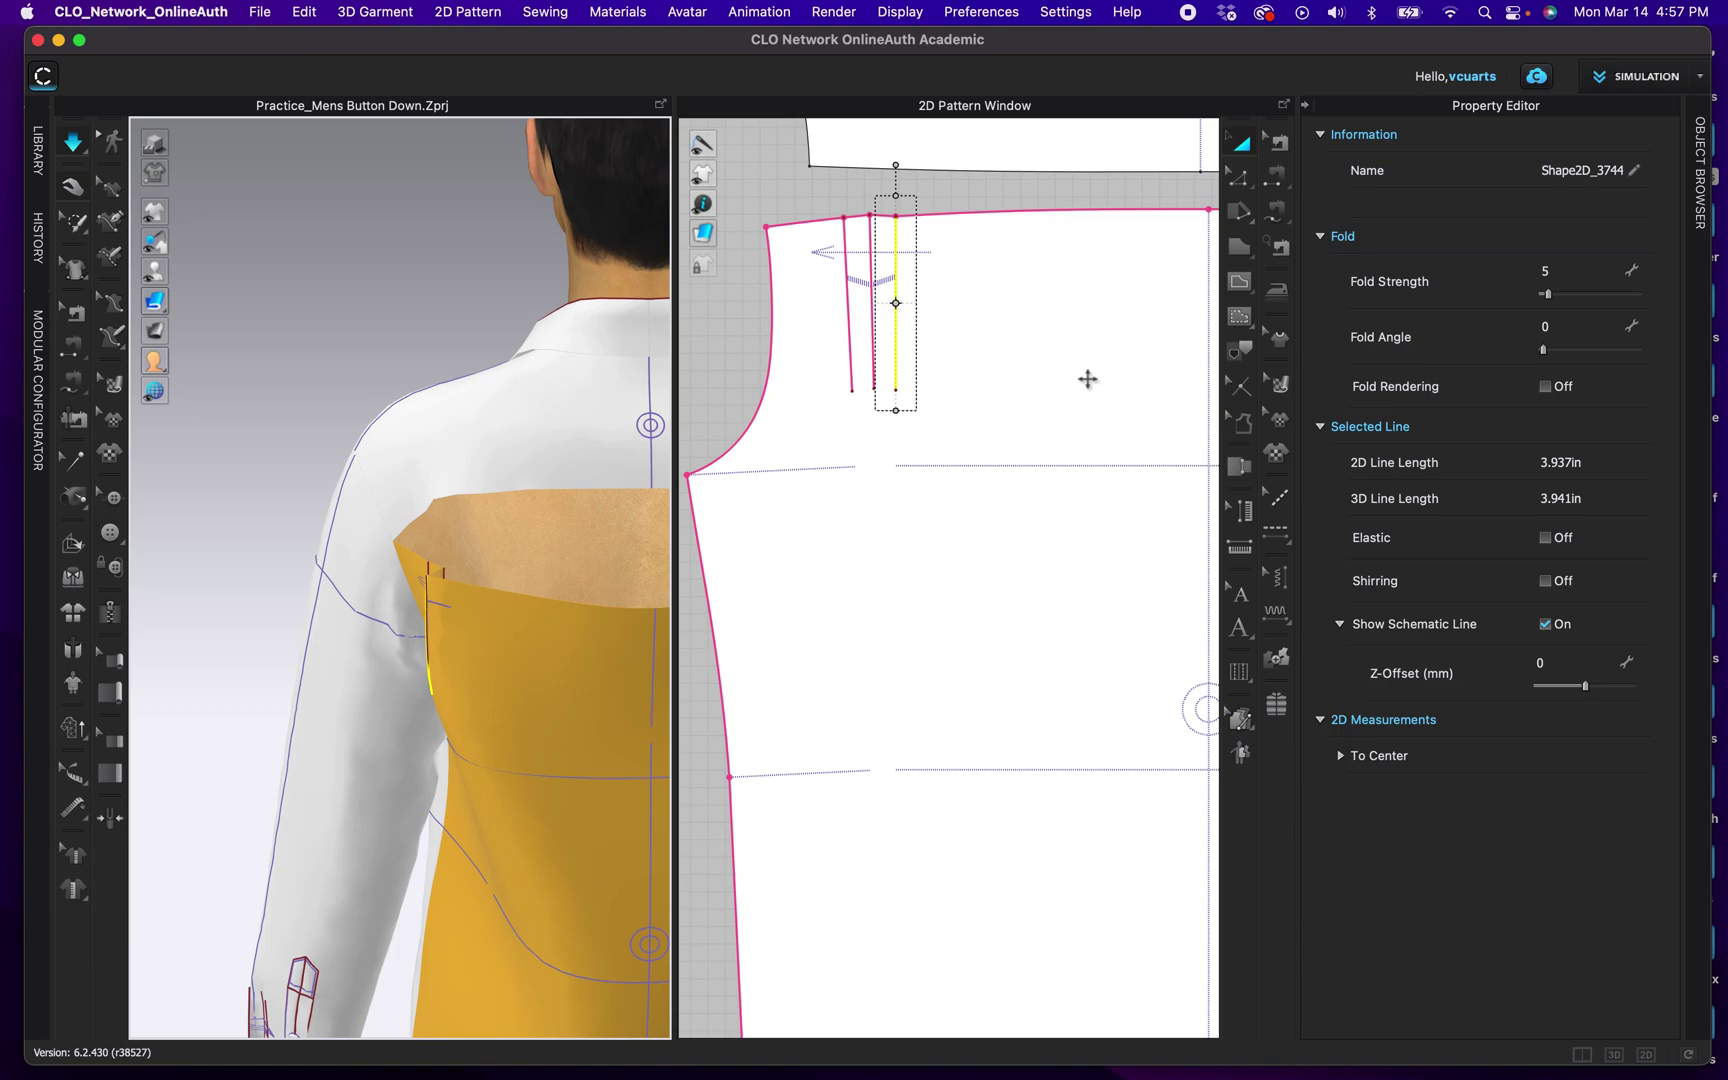
Step: Turn on Fold Rendering for the innermost line of both back pleats, clear the selection and stop the simulation
scroll(1099, 397, down, 2)
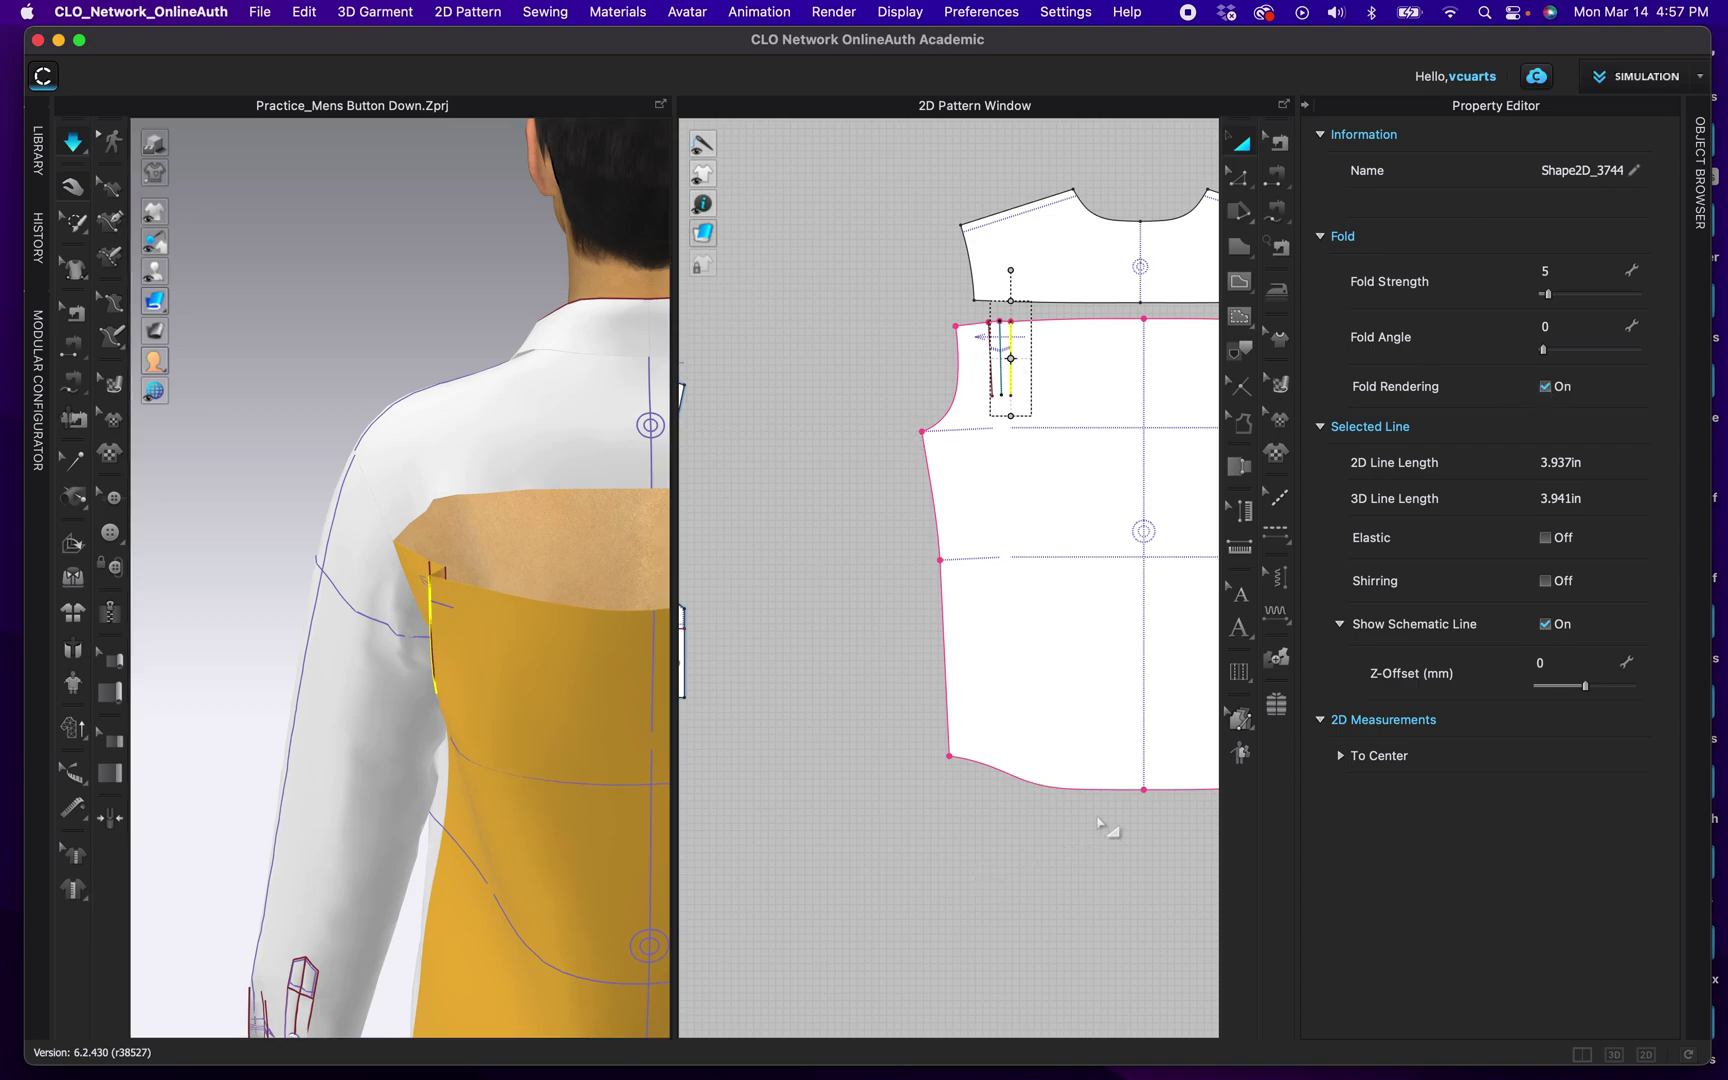
middle_drag(1103, 823, 887, 818)
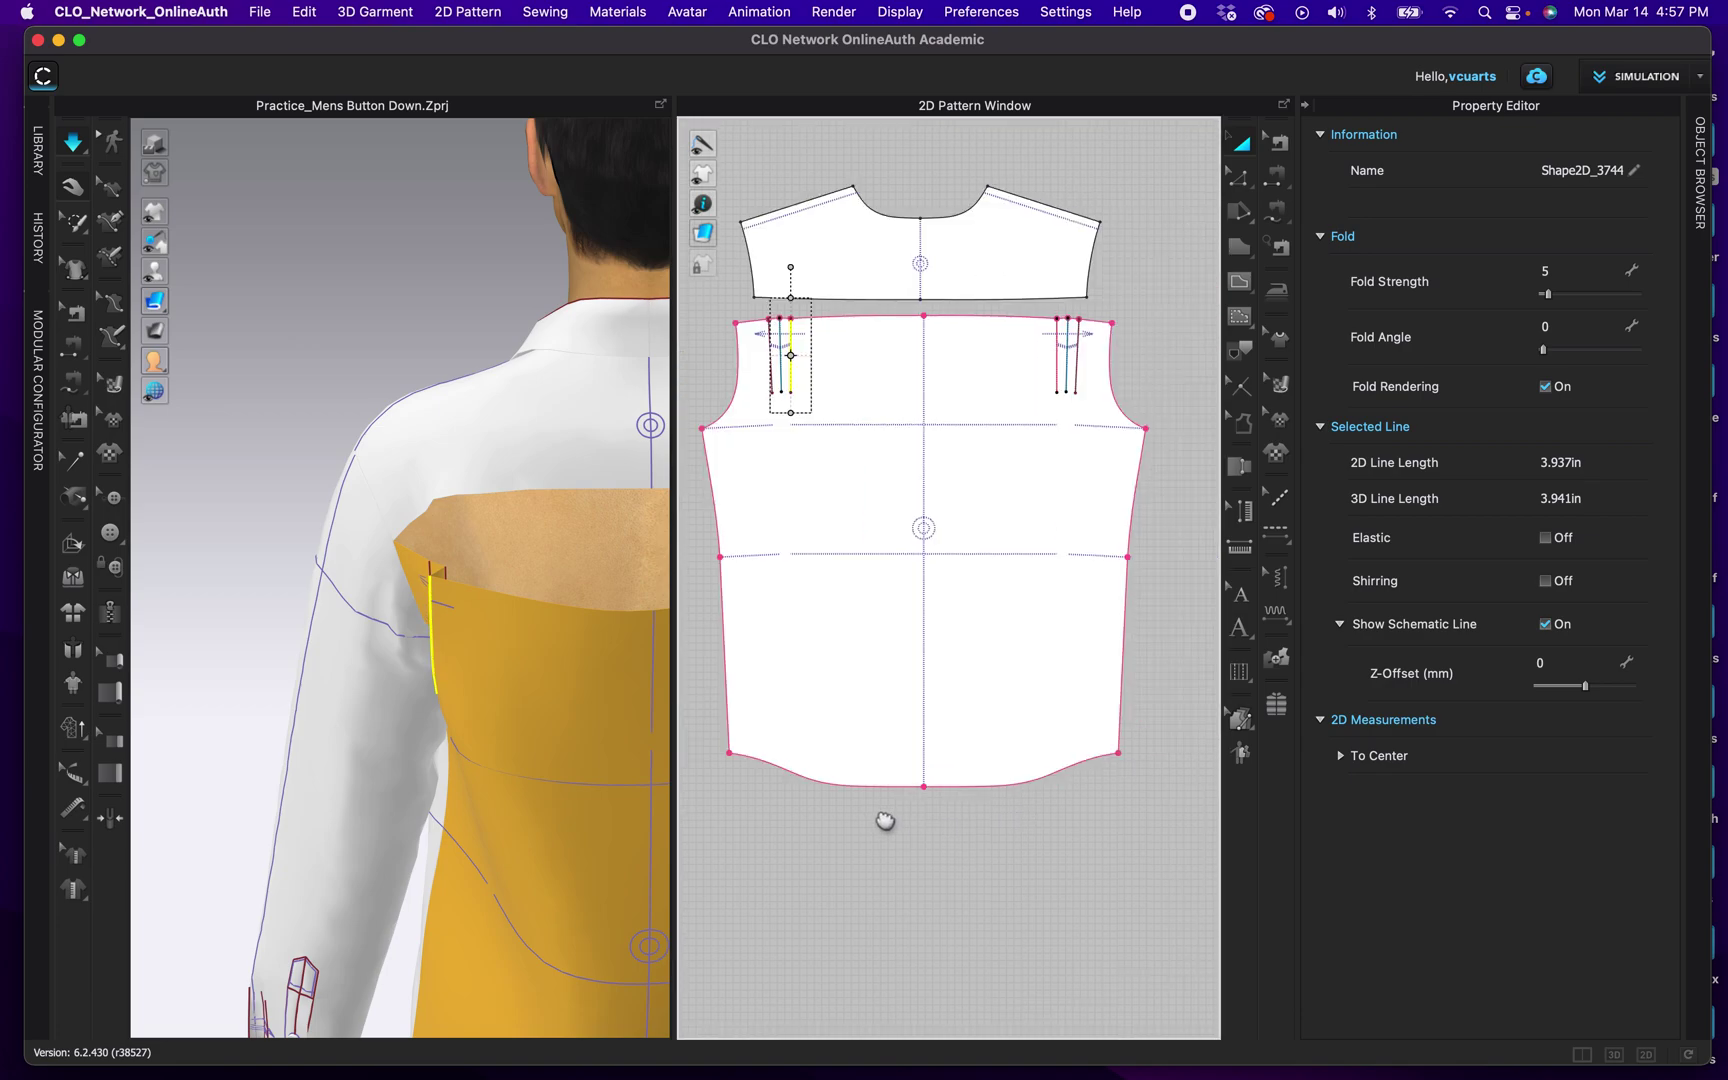
click(1056, 357)
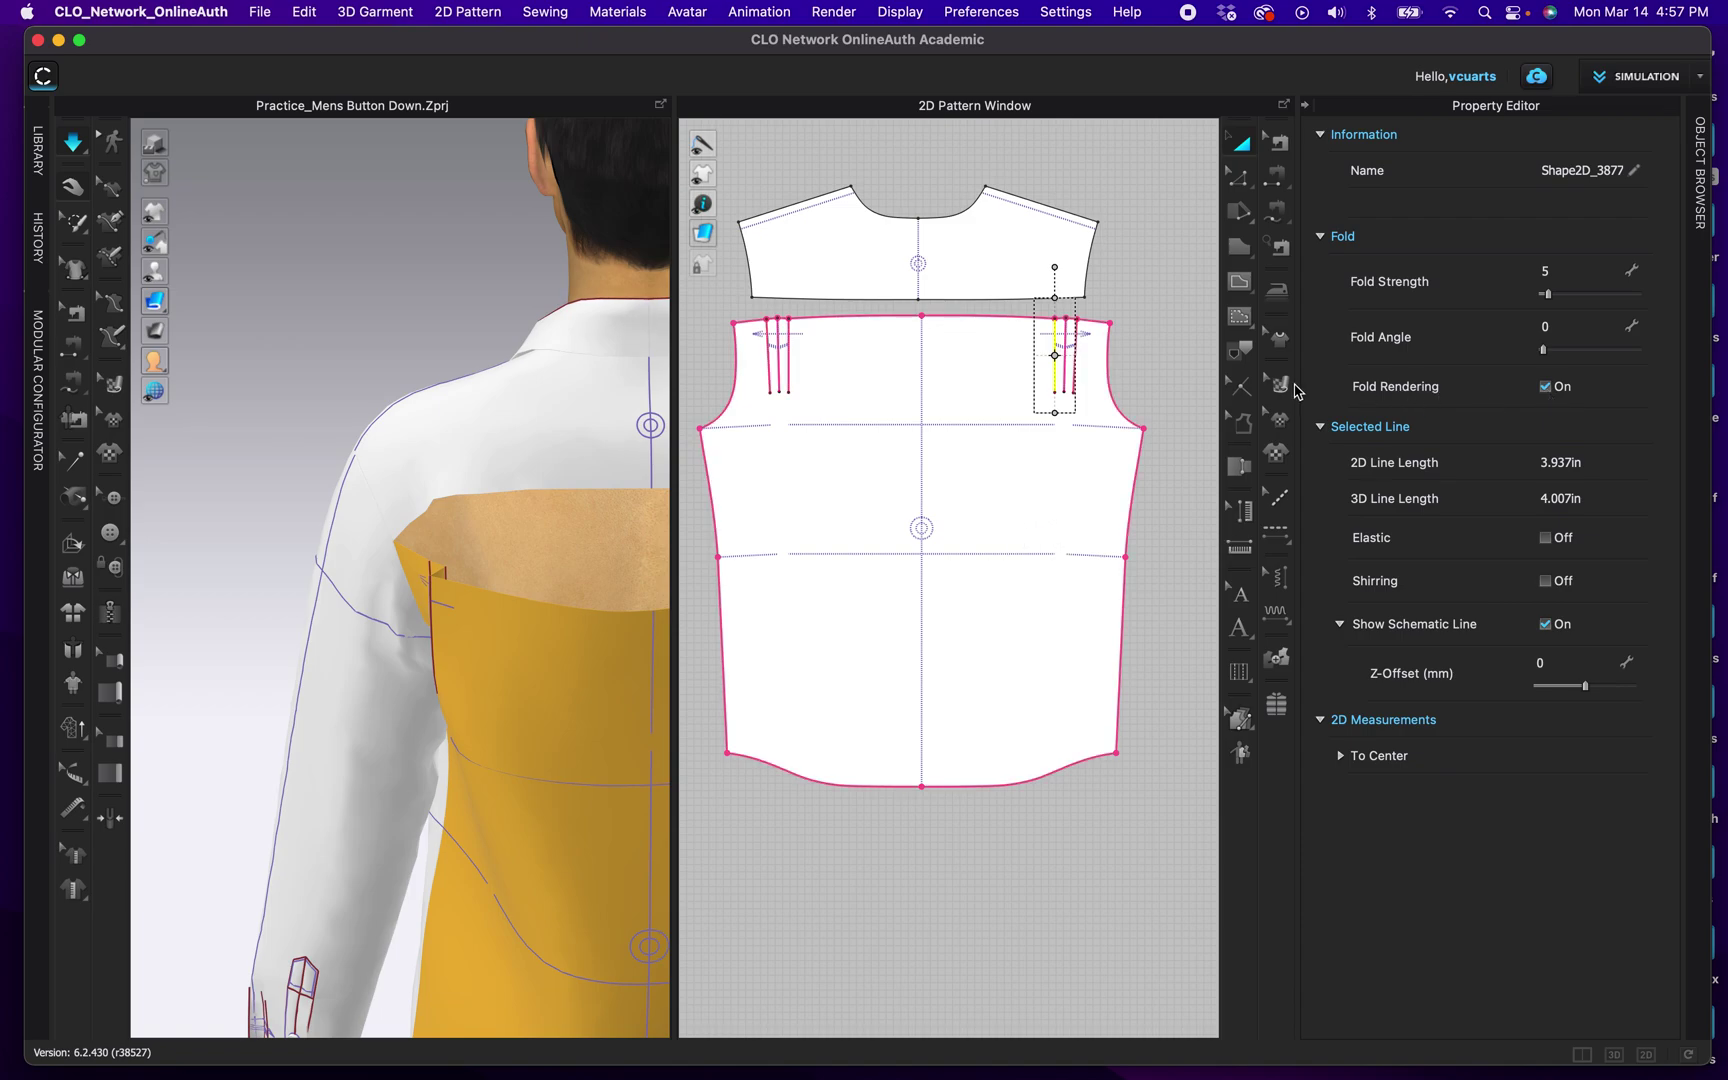
click(1139, 375)
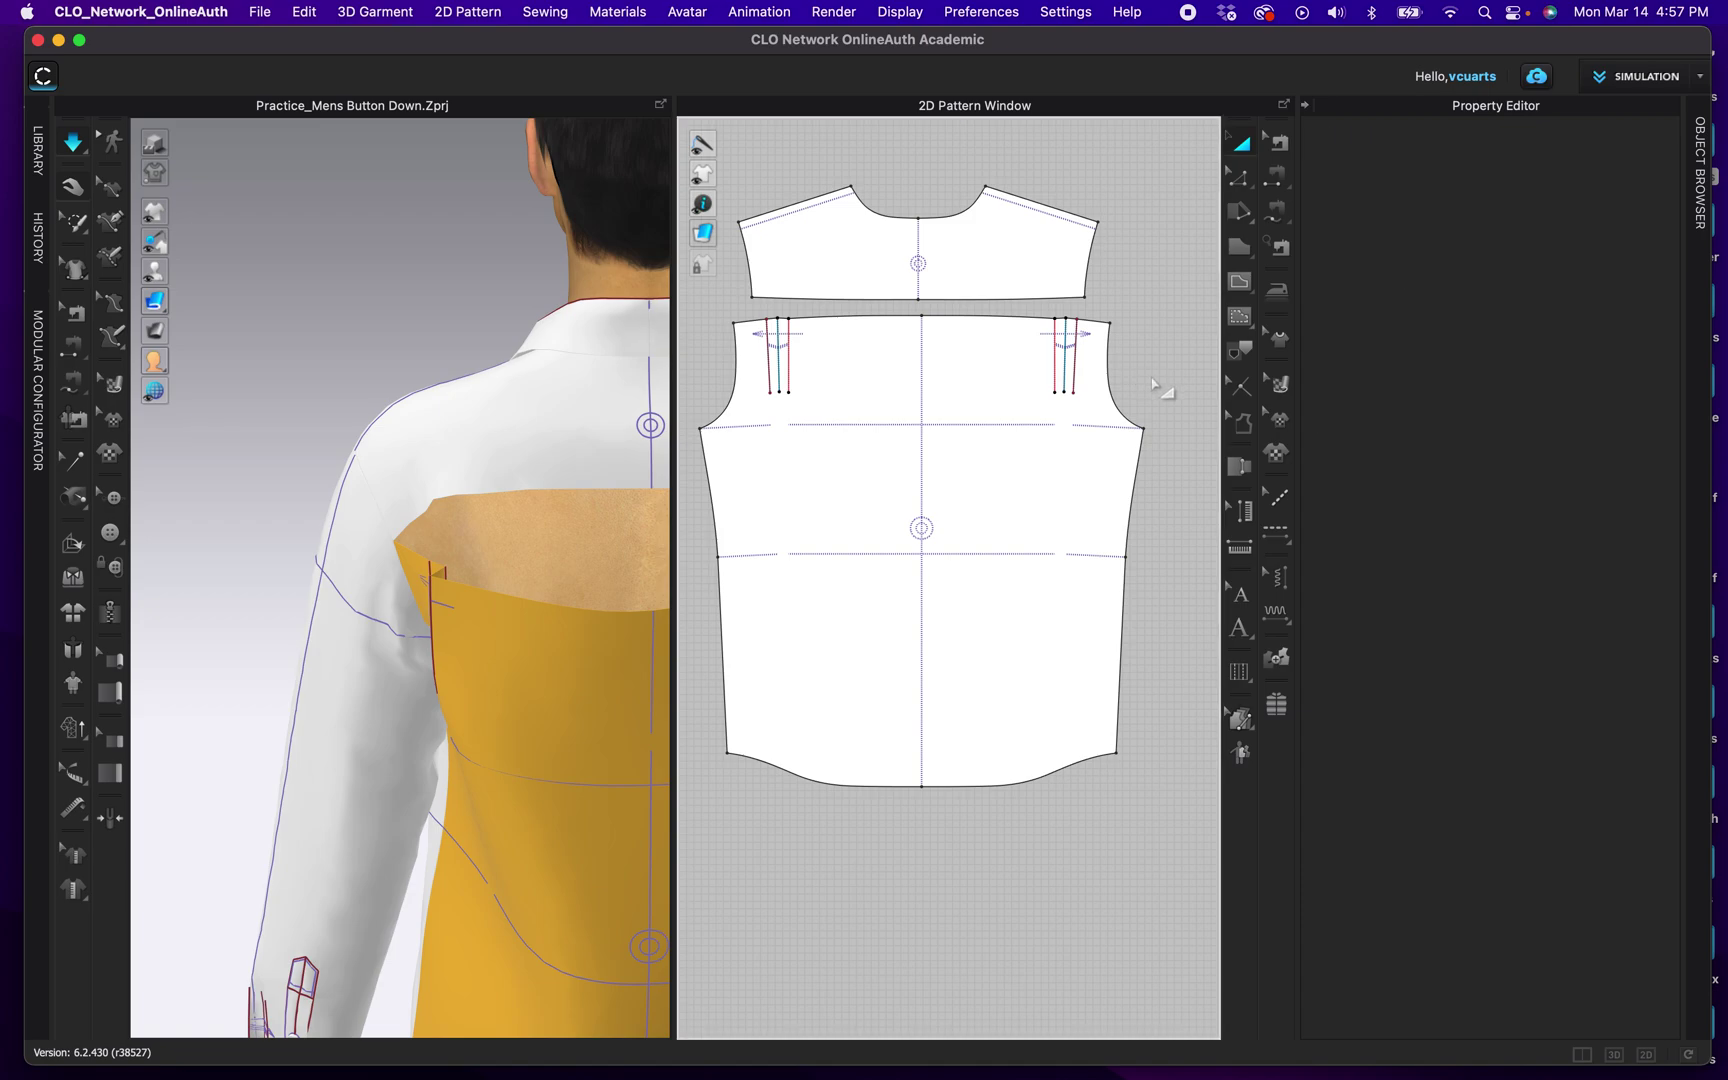
key(space)
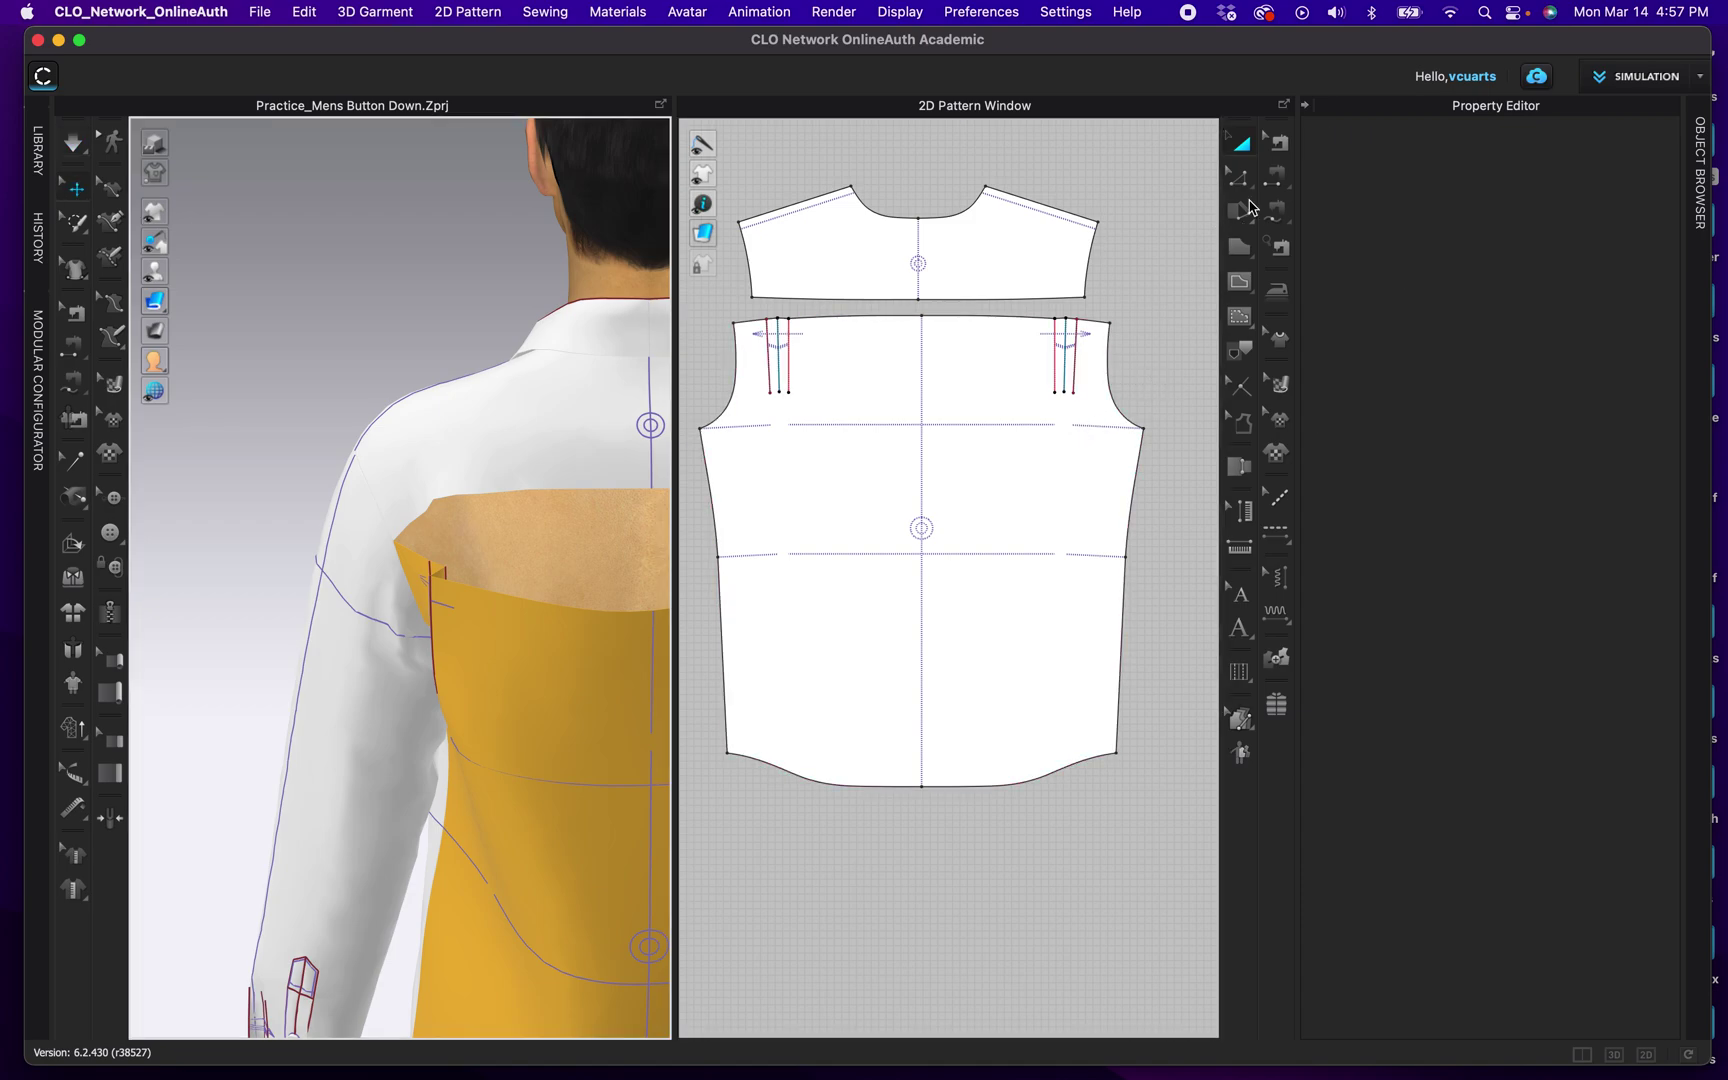
Step: With Free Sewing, sew the inner and outer halves of the top edge together across the back pleat on the avatar's right
click(1284, 220)
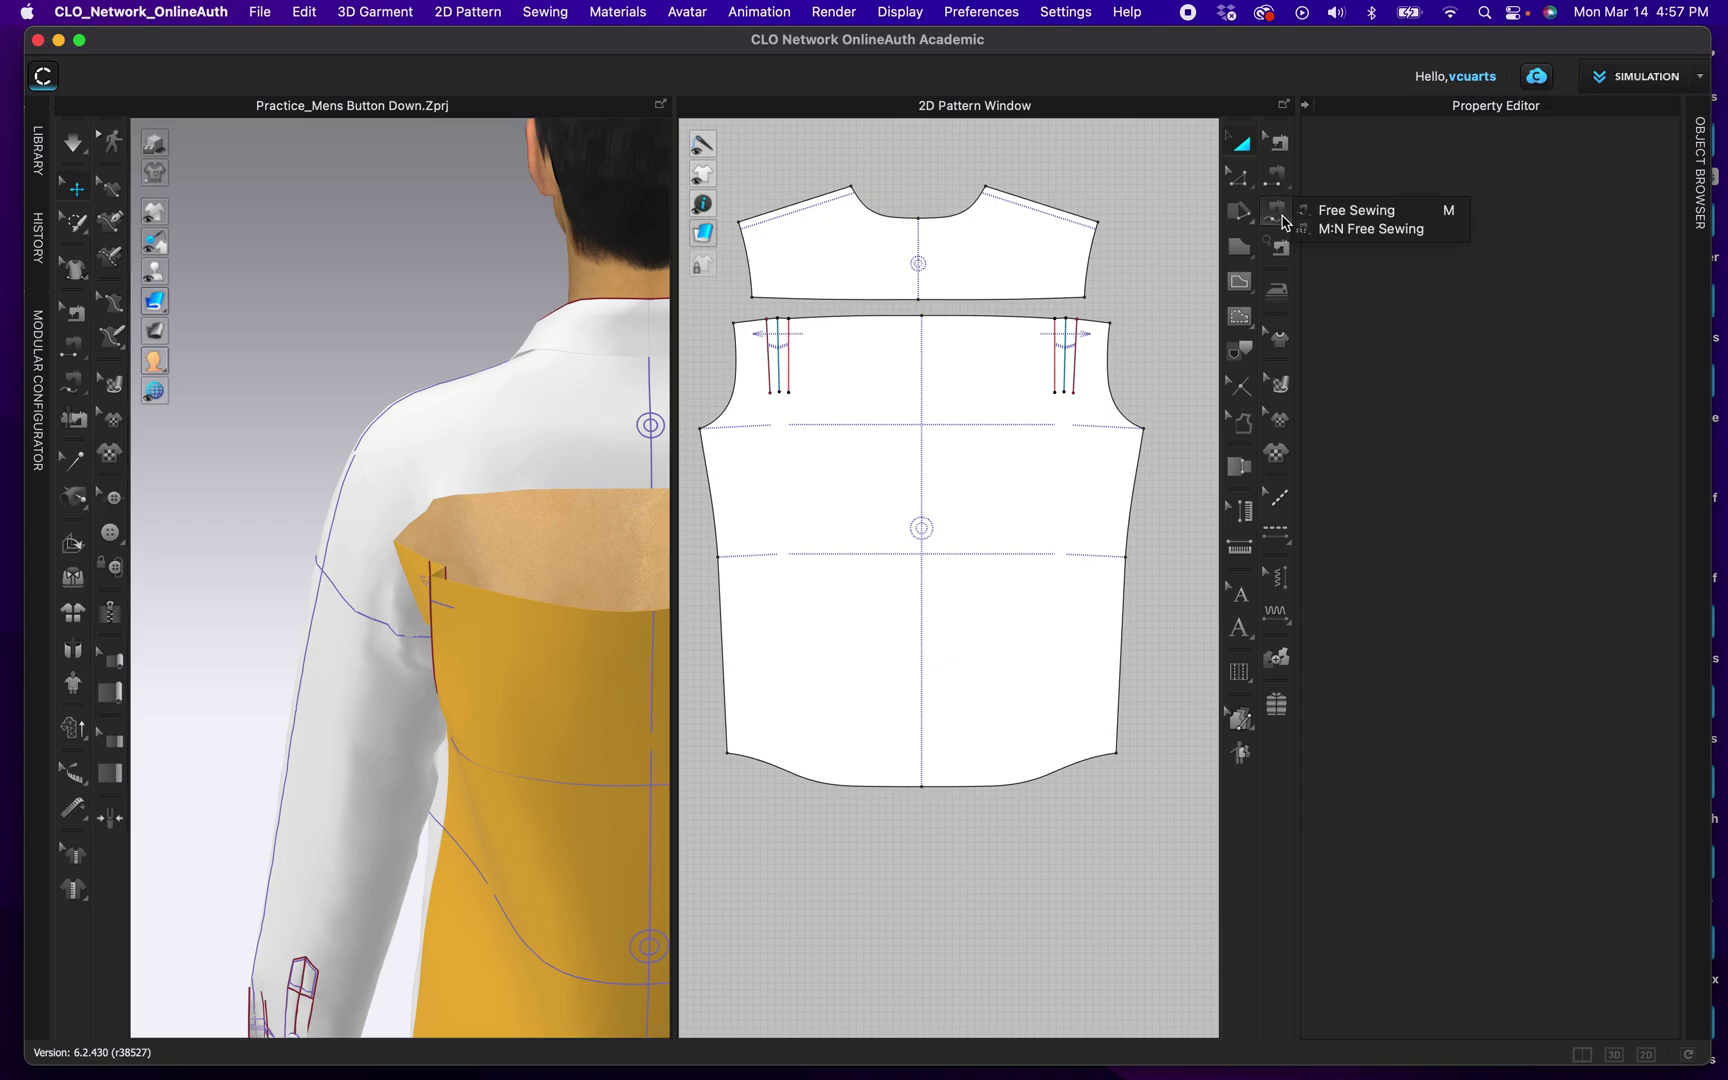
click(1360, 211)
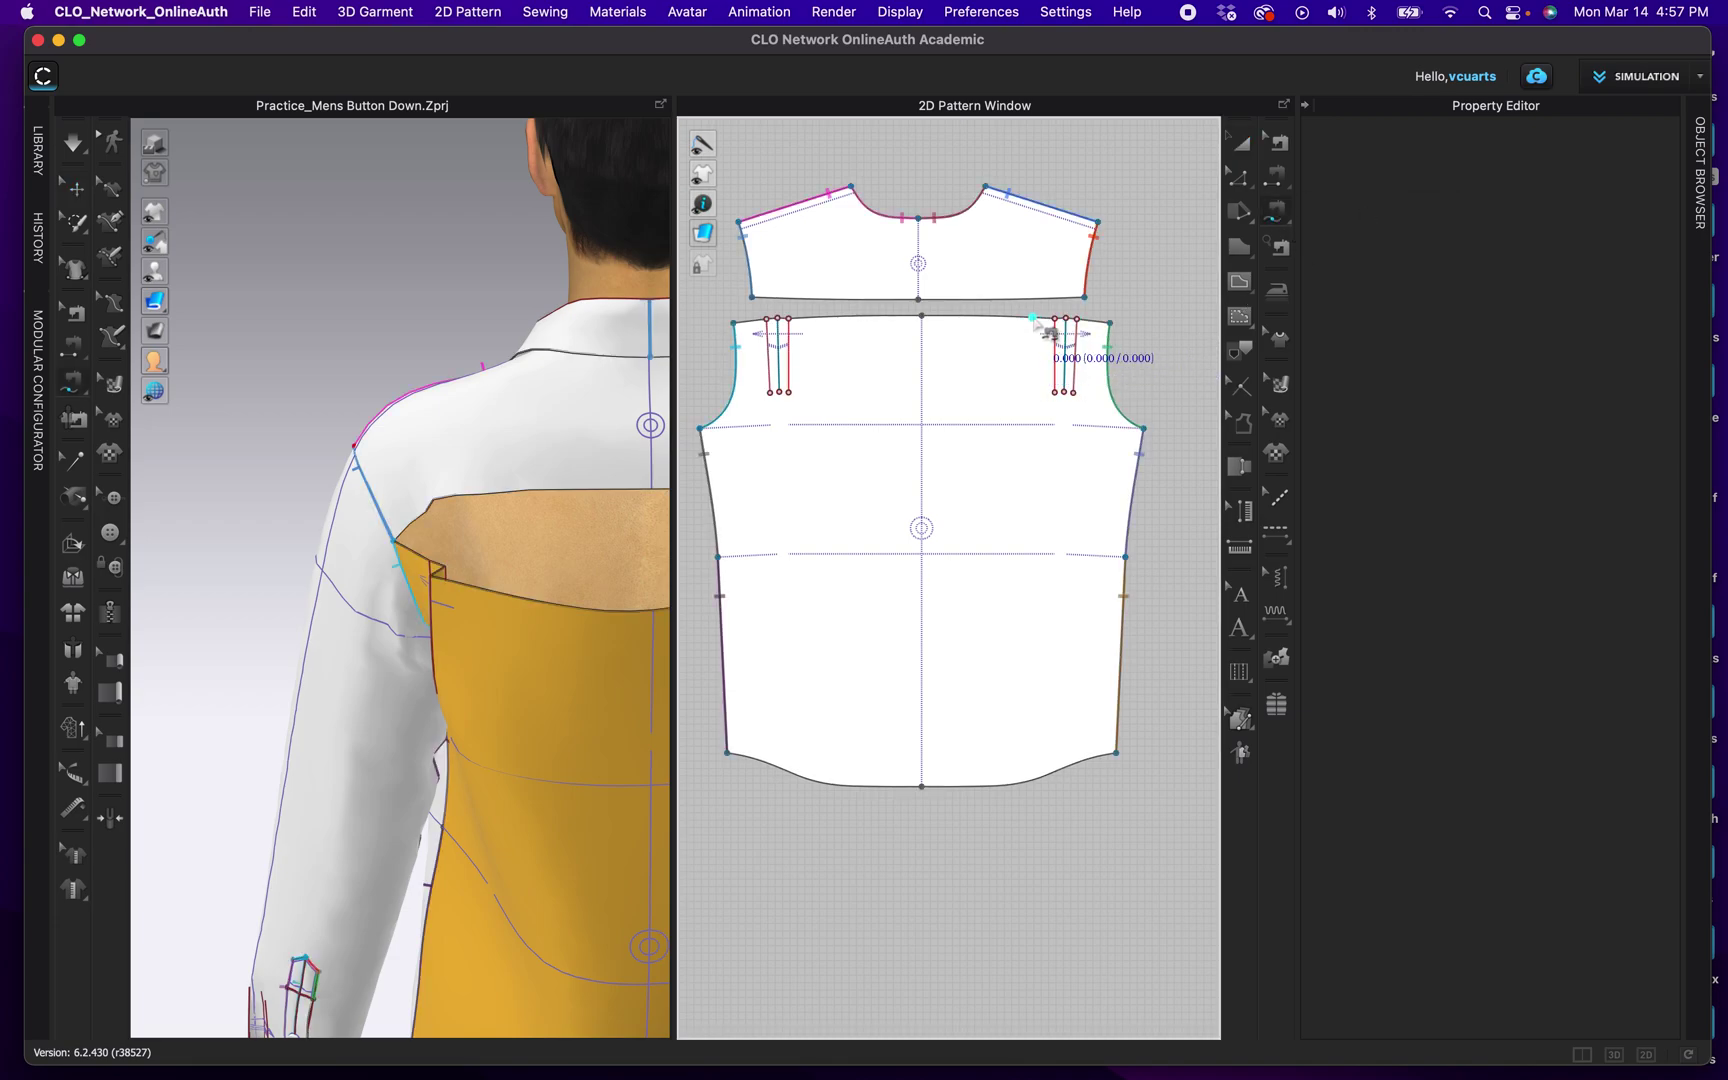
scroll(1112, 320, up, 4)
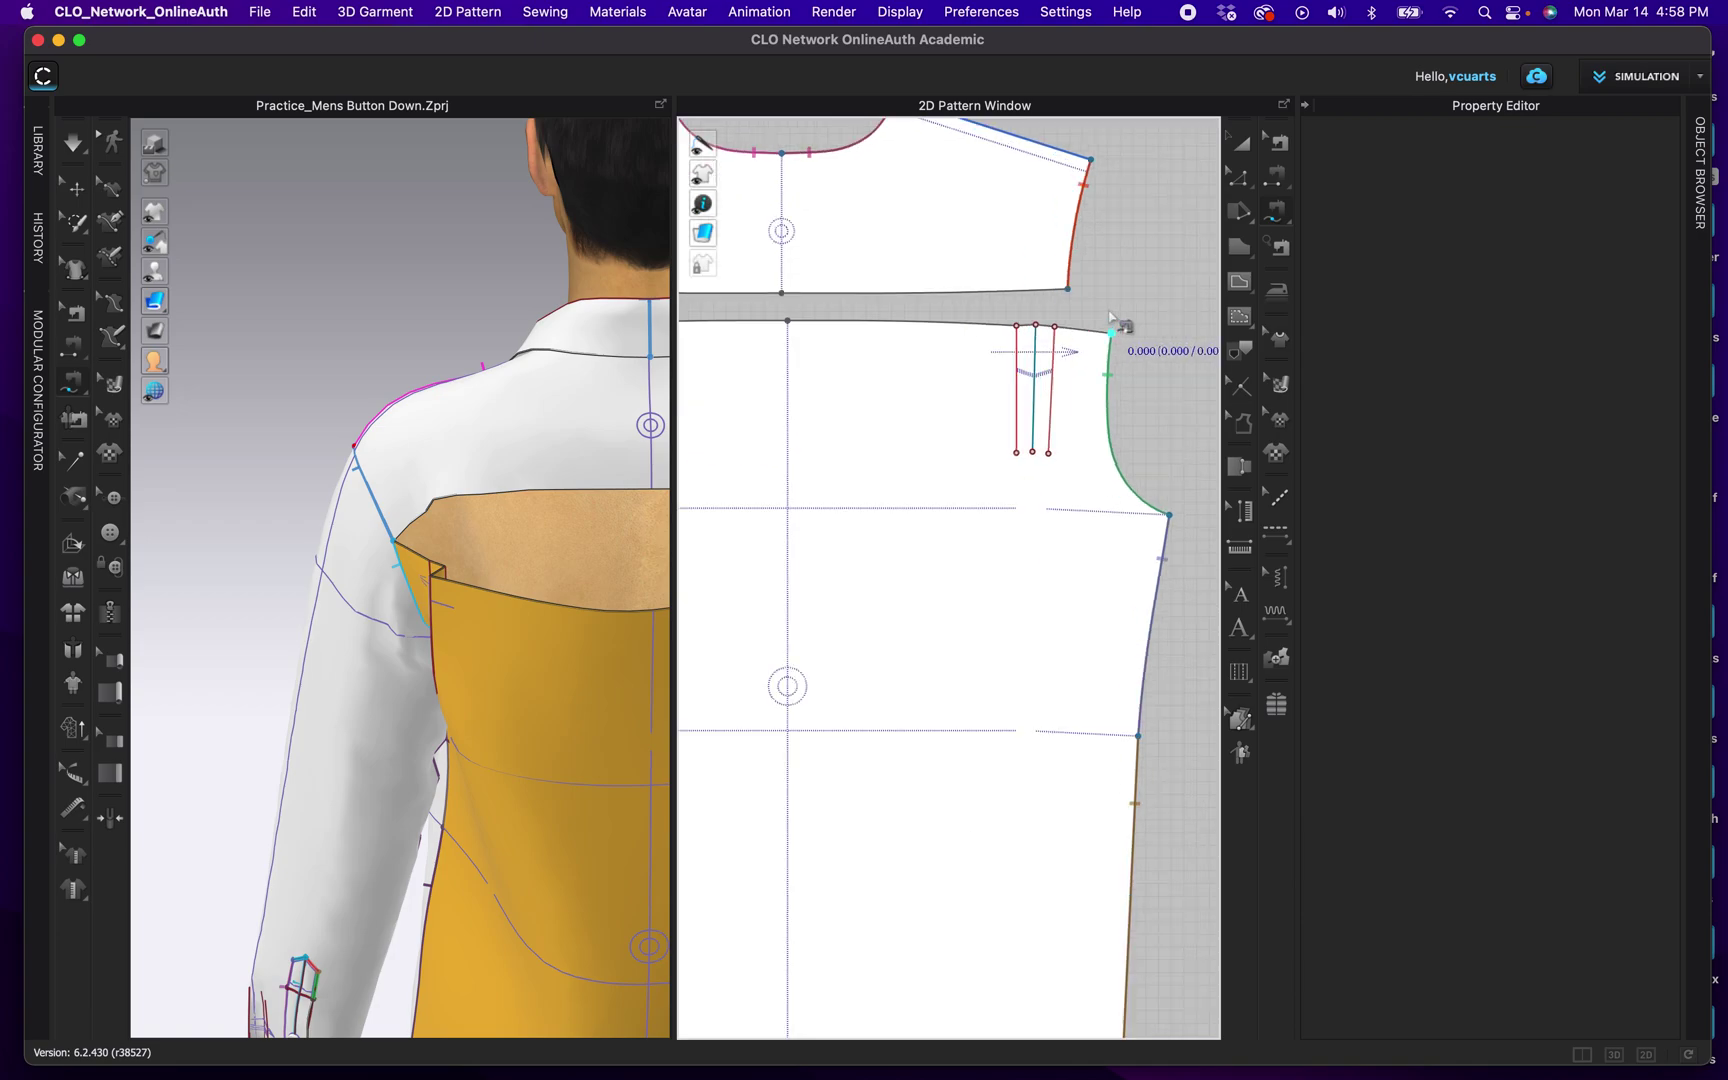
middle_drag(1115, 310, 1157, 262)
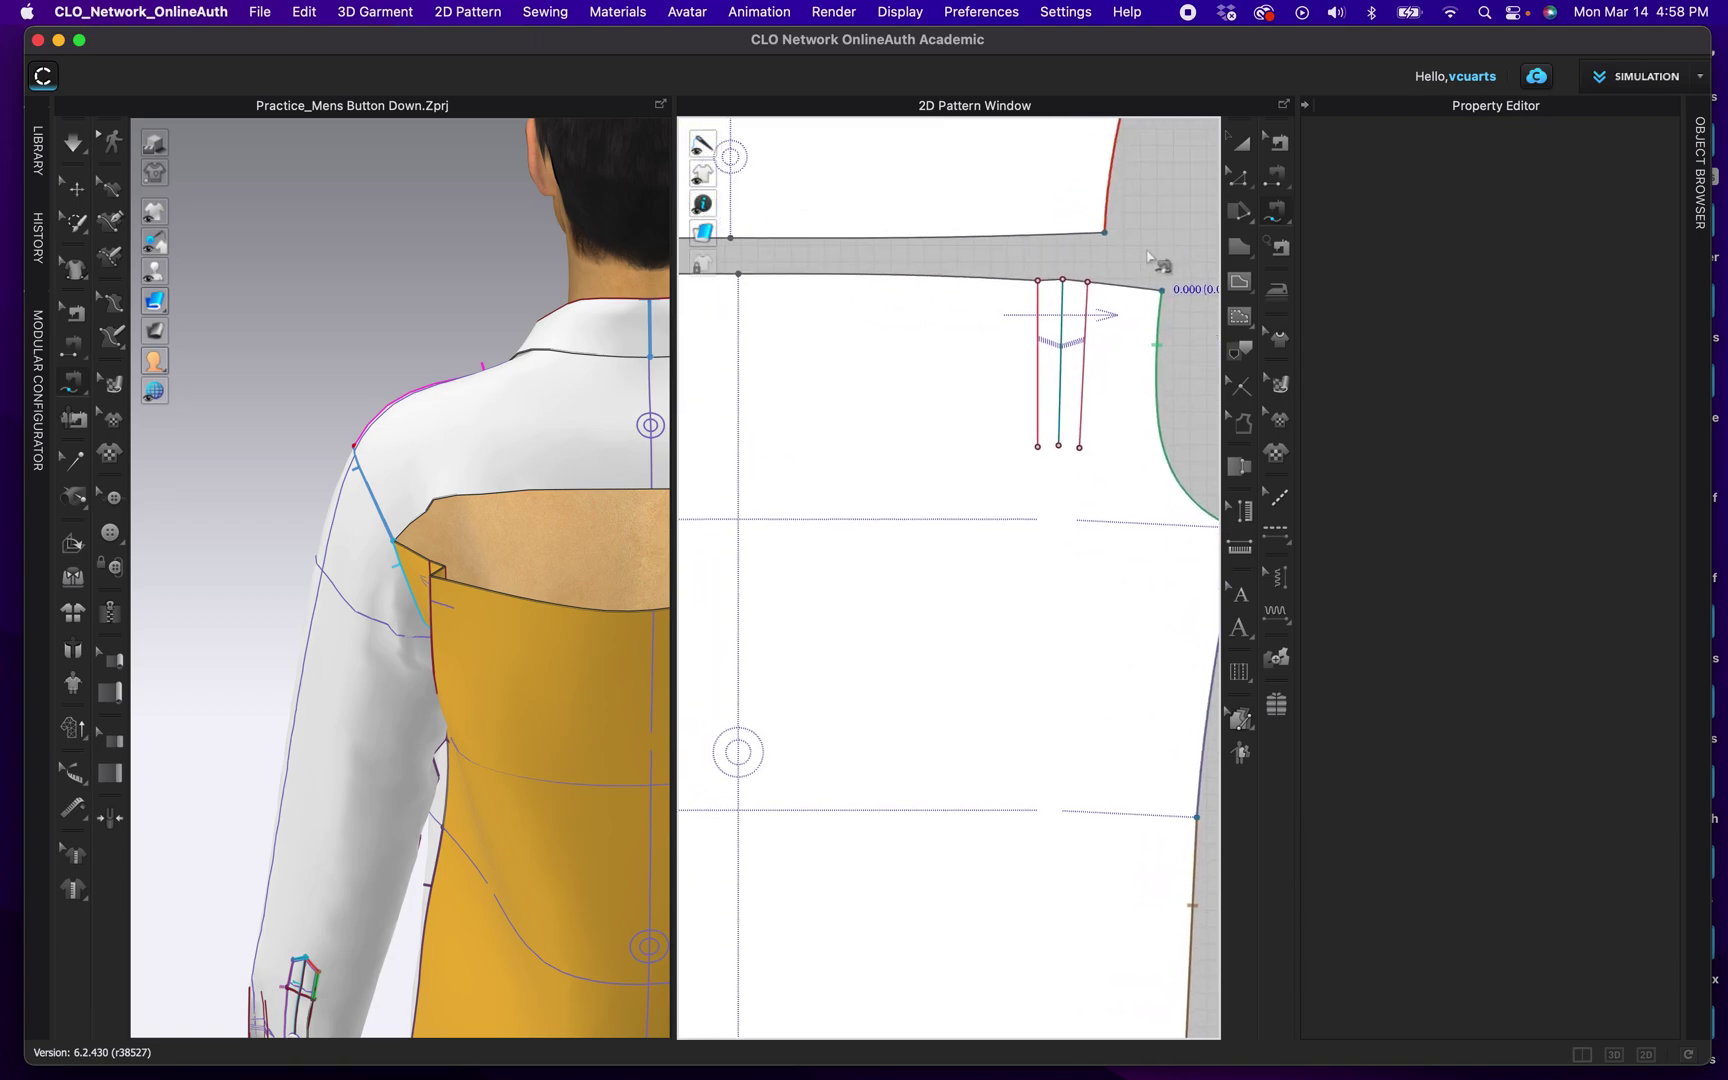
scroll(1100, 295, up, 3)
scroll(1090, 286, up, 2)
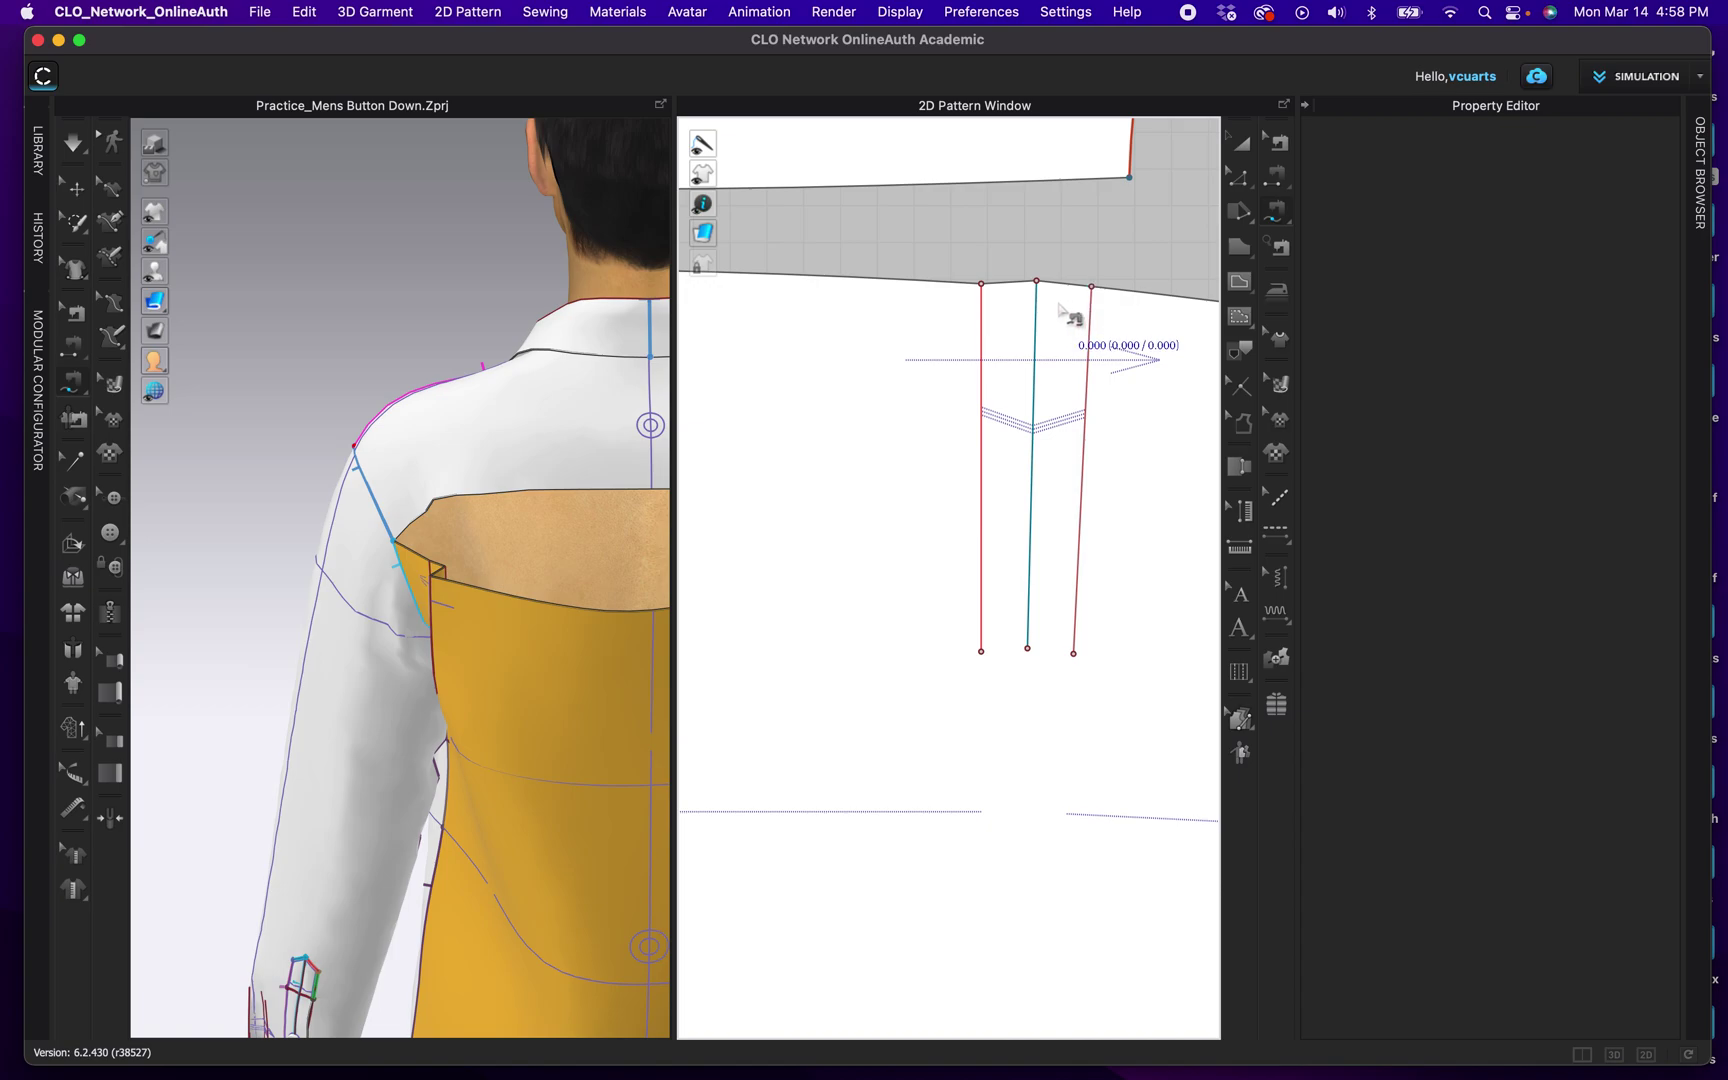
right_drag(617, 551, 476, 507)
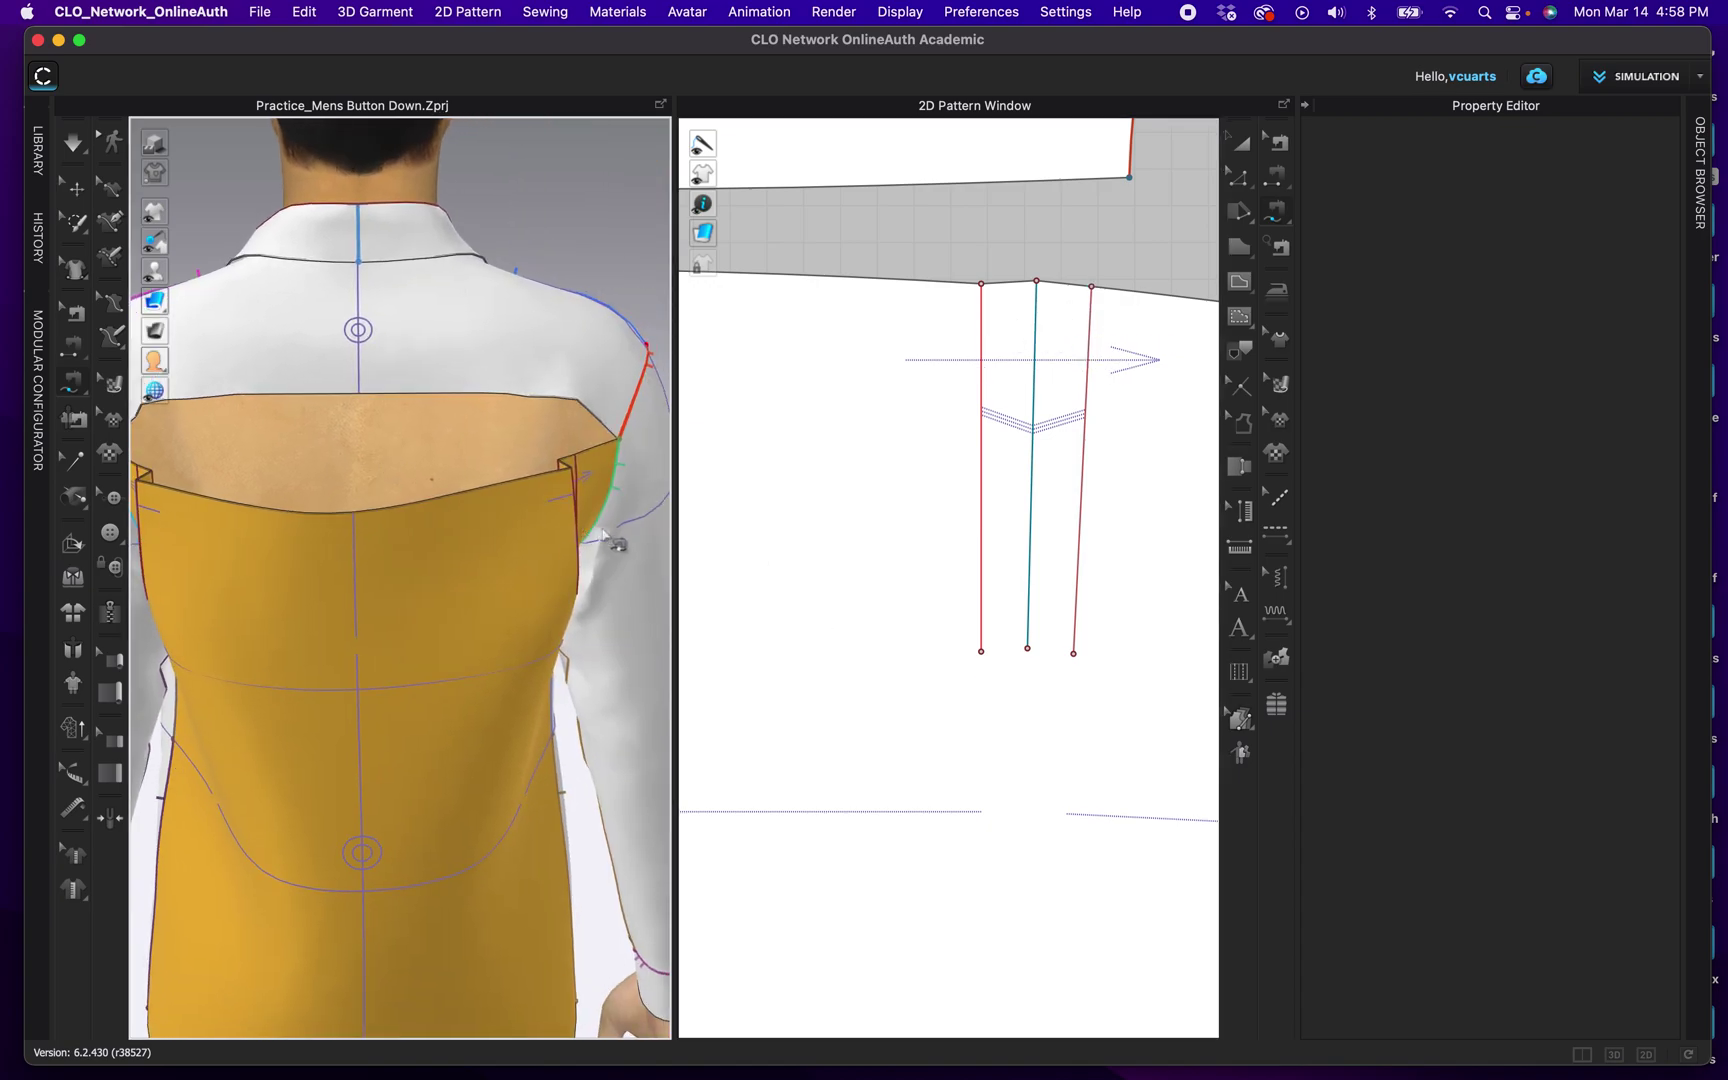
right_drag(618, 548, 560, 531)
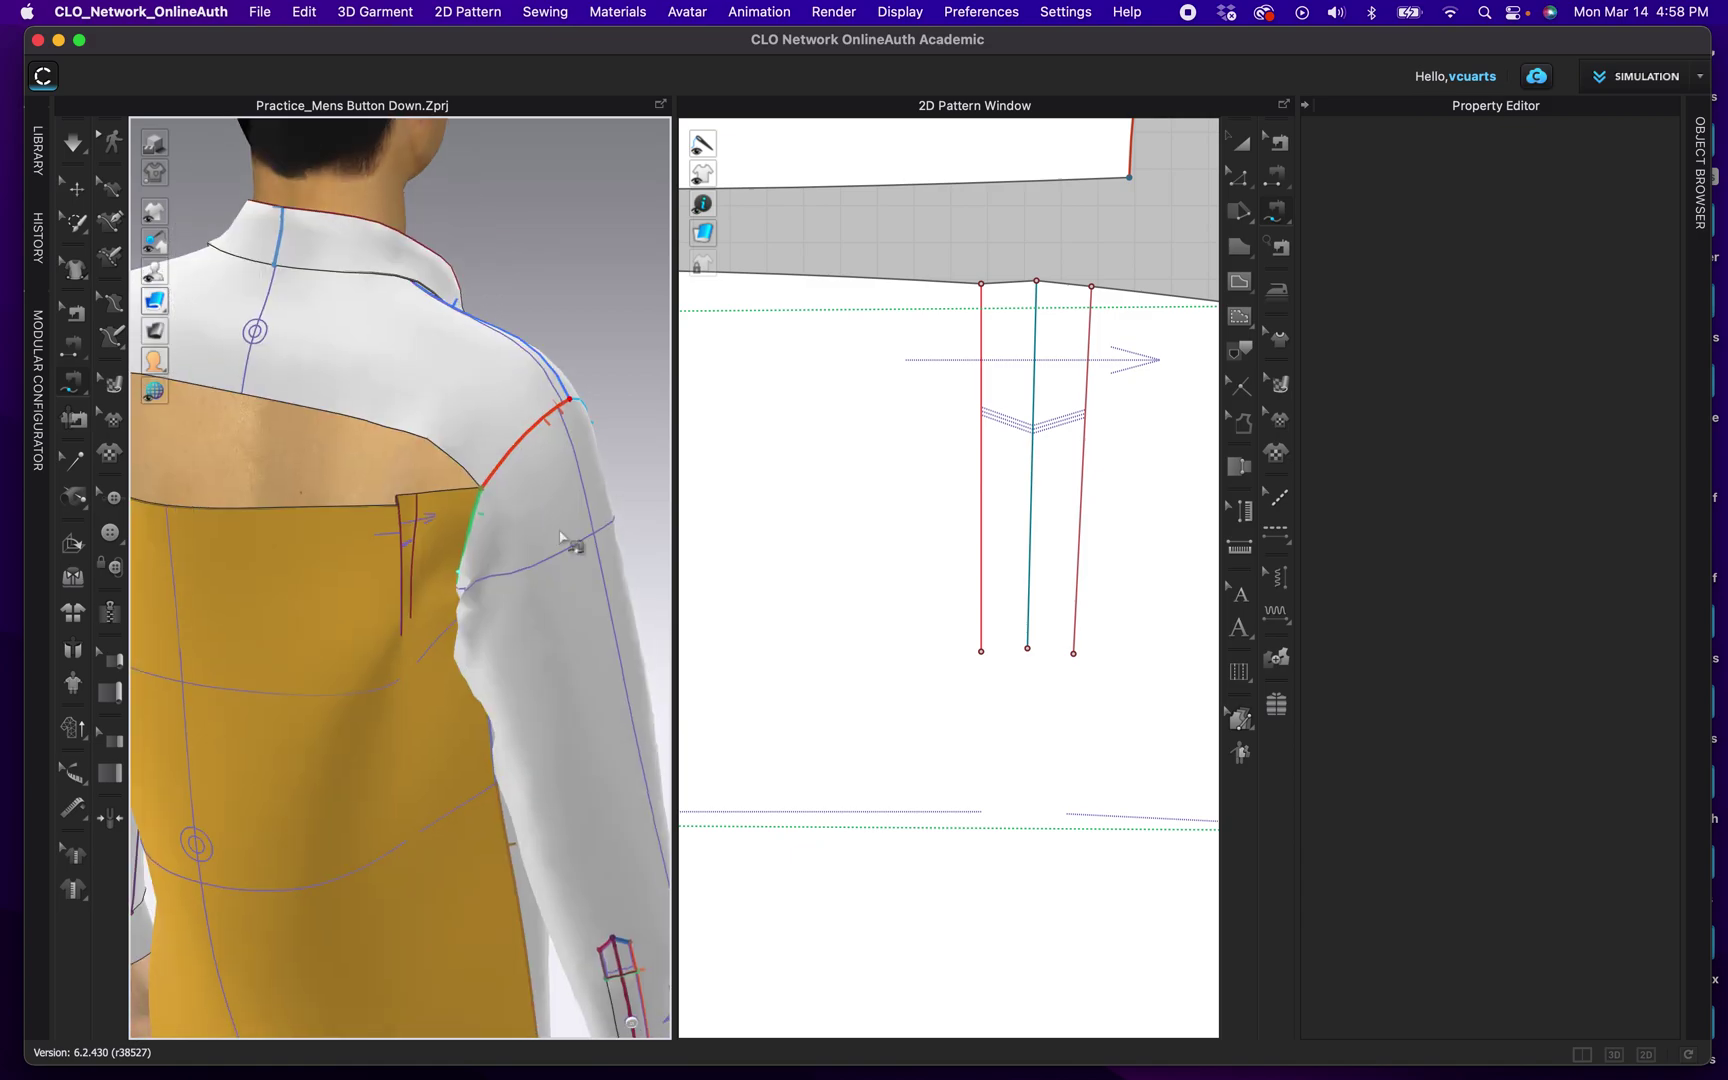
scroll(401, 528, up, 5)
scroll(401, 528, up, 4)
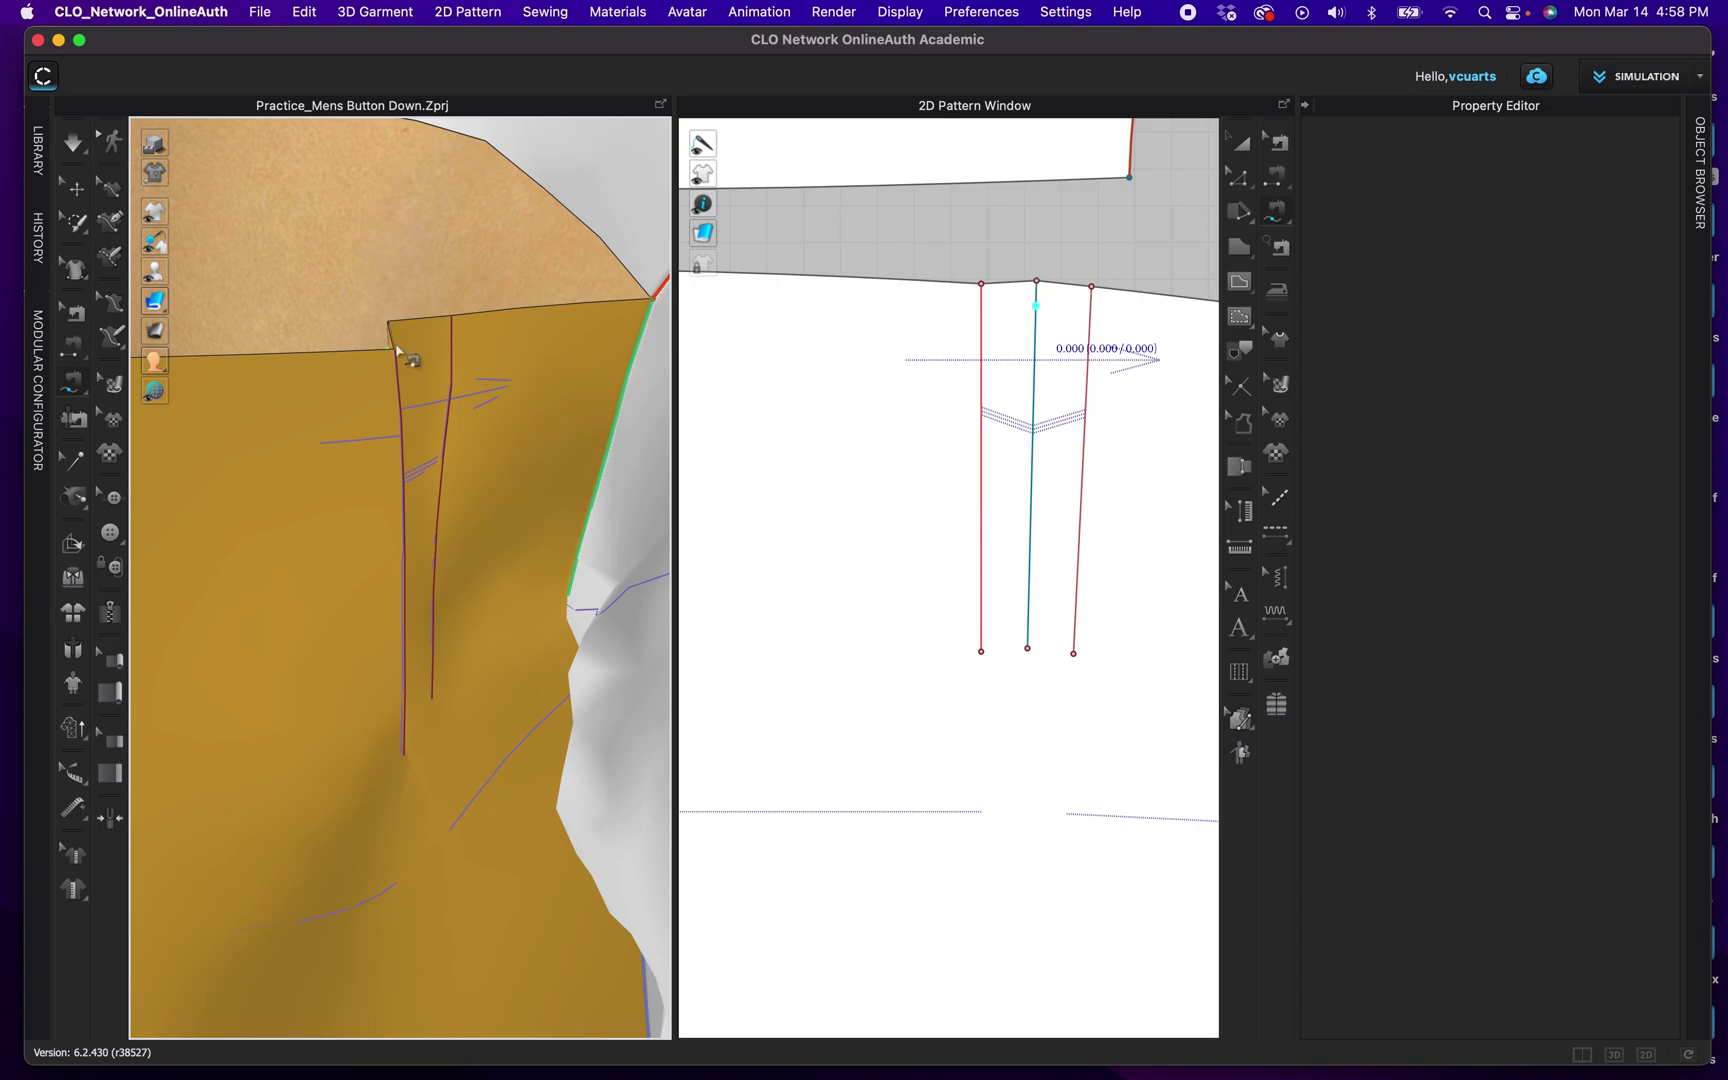
right_drag(417, 359, 414, 362)
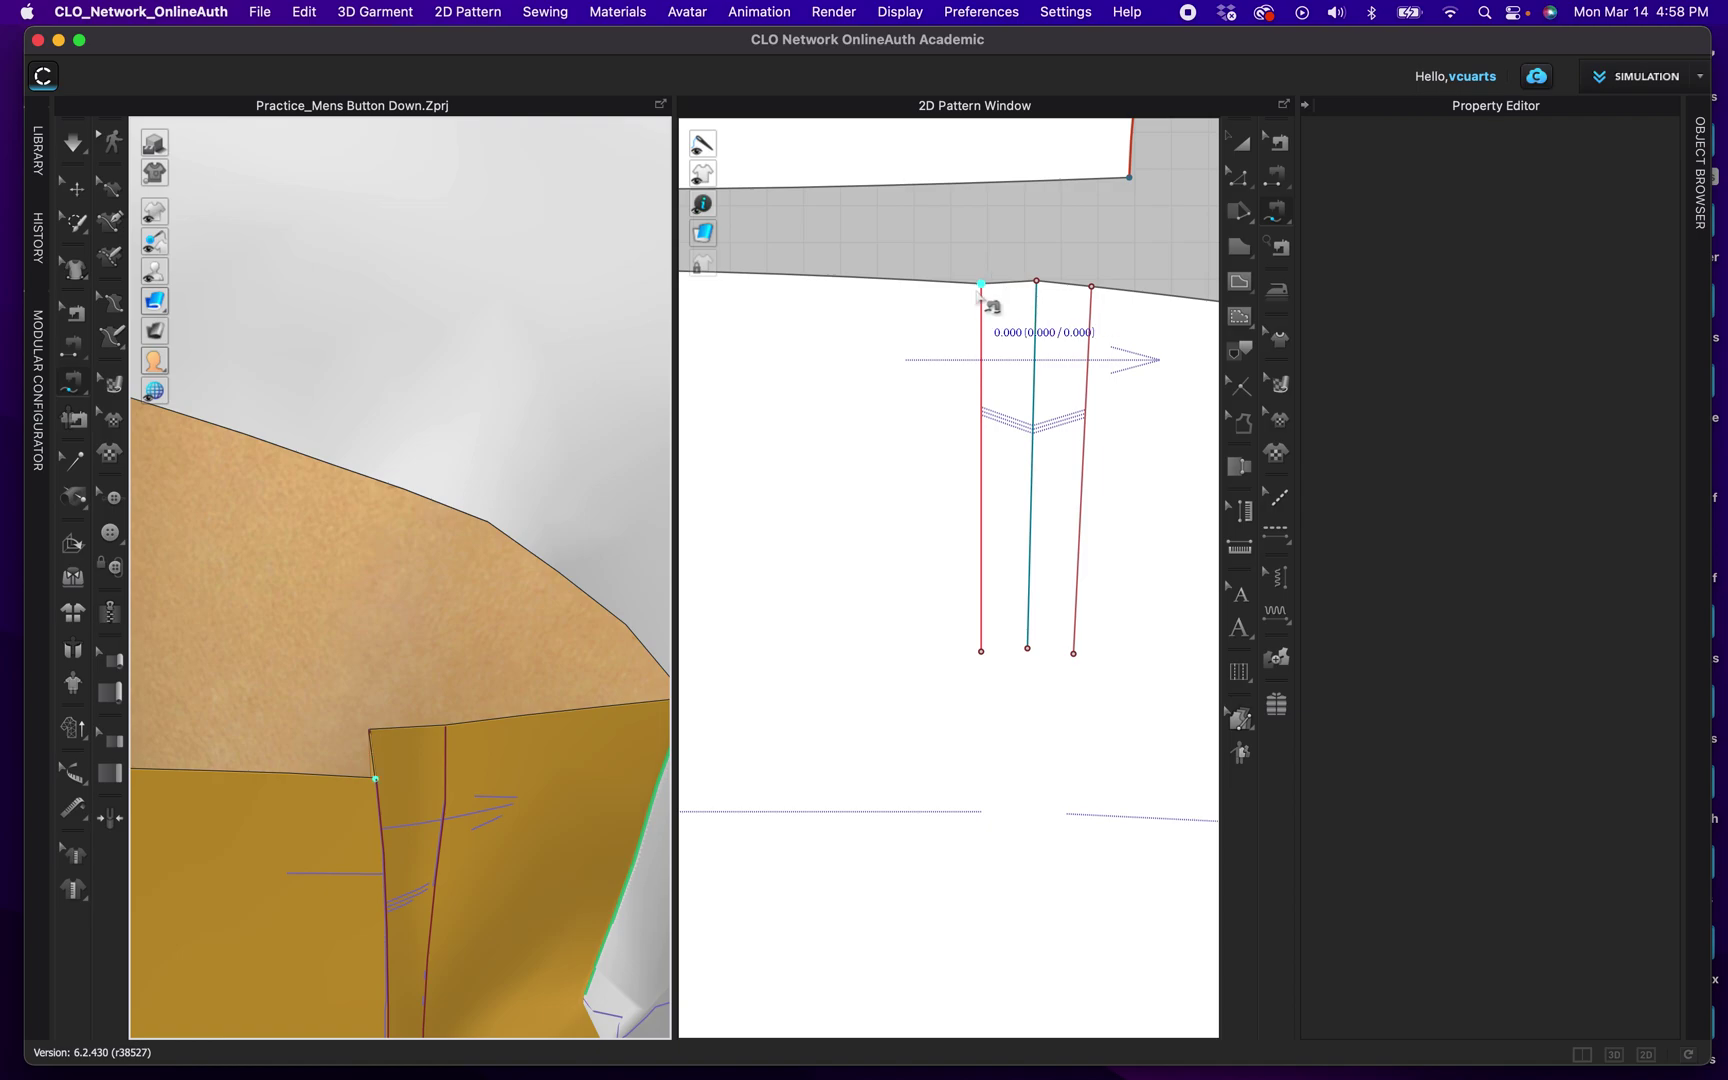
click(1036, 282)
click(982, 284)
click(1037, 283)
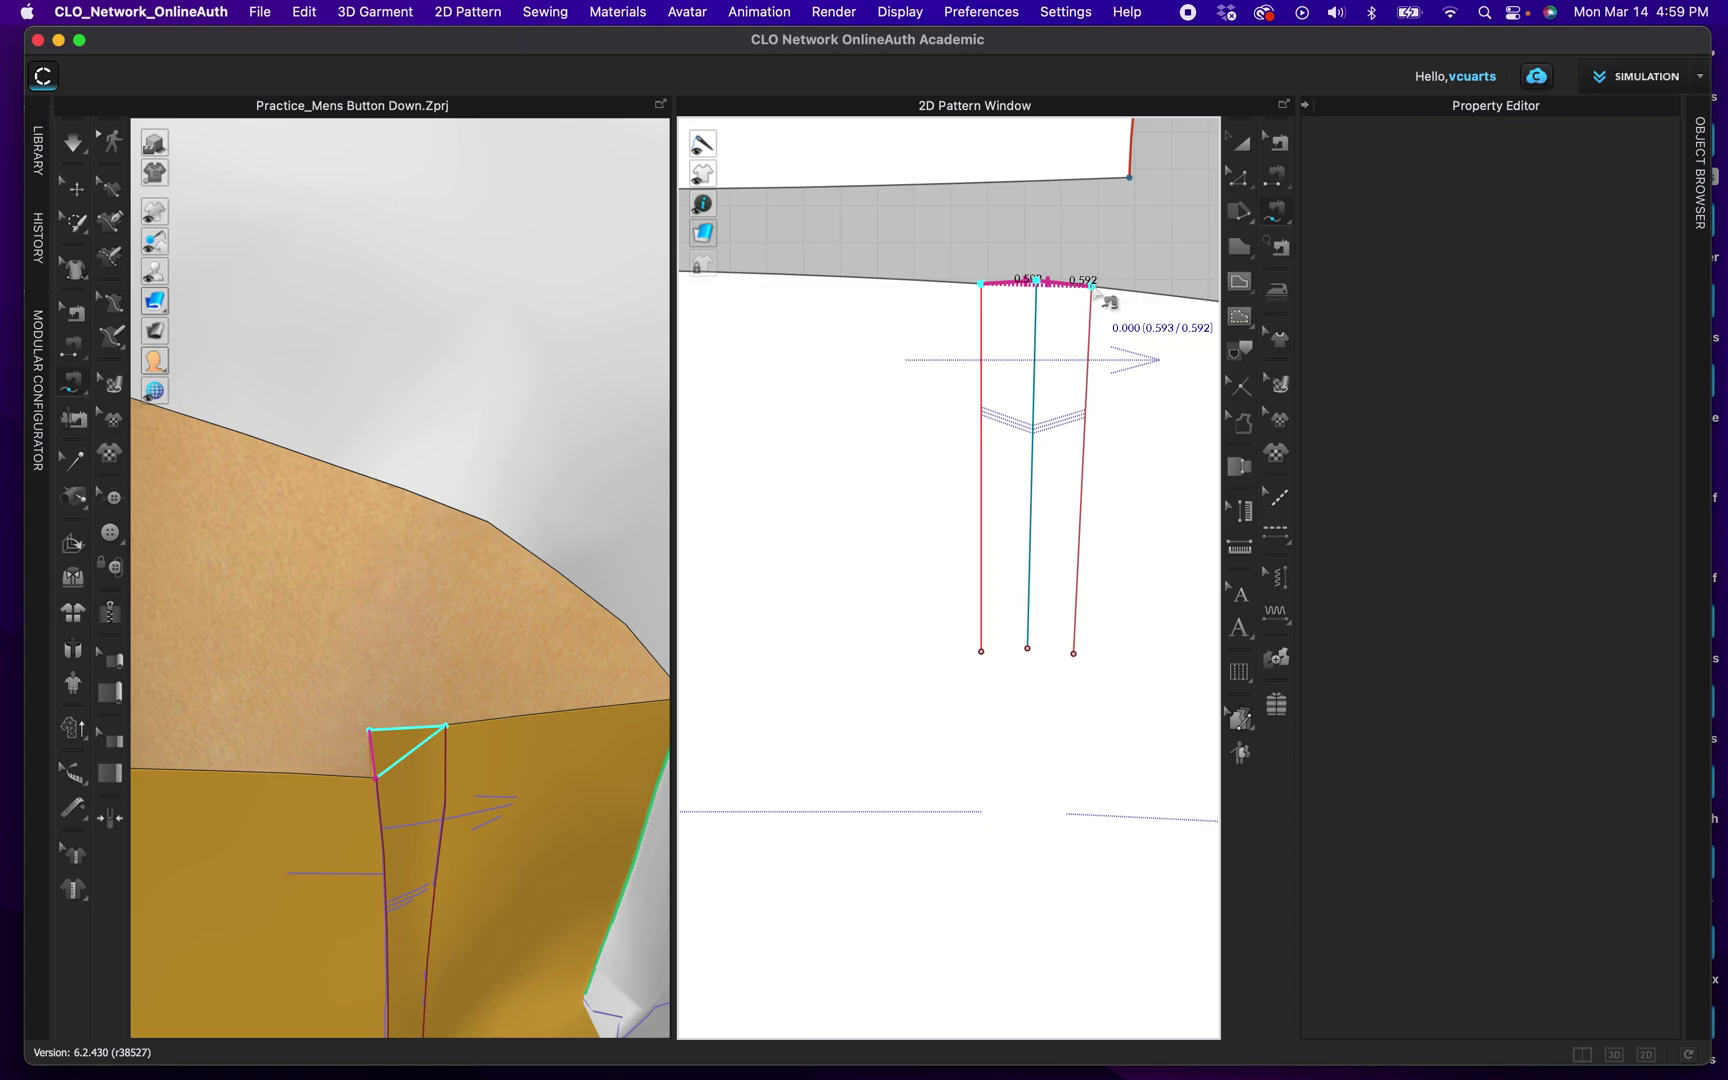
click(1104, 286)
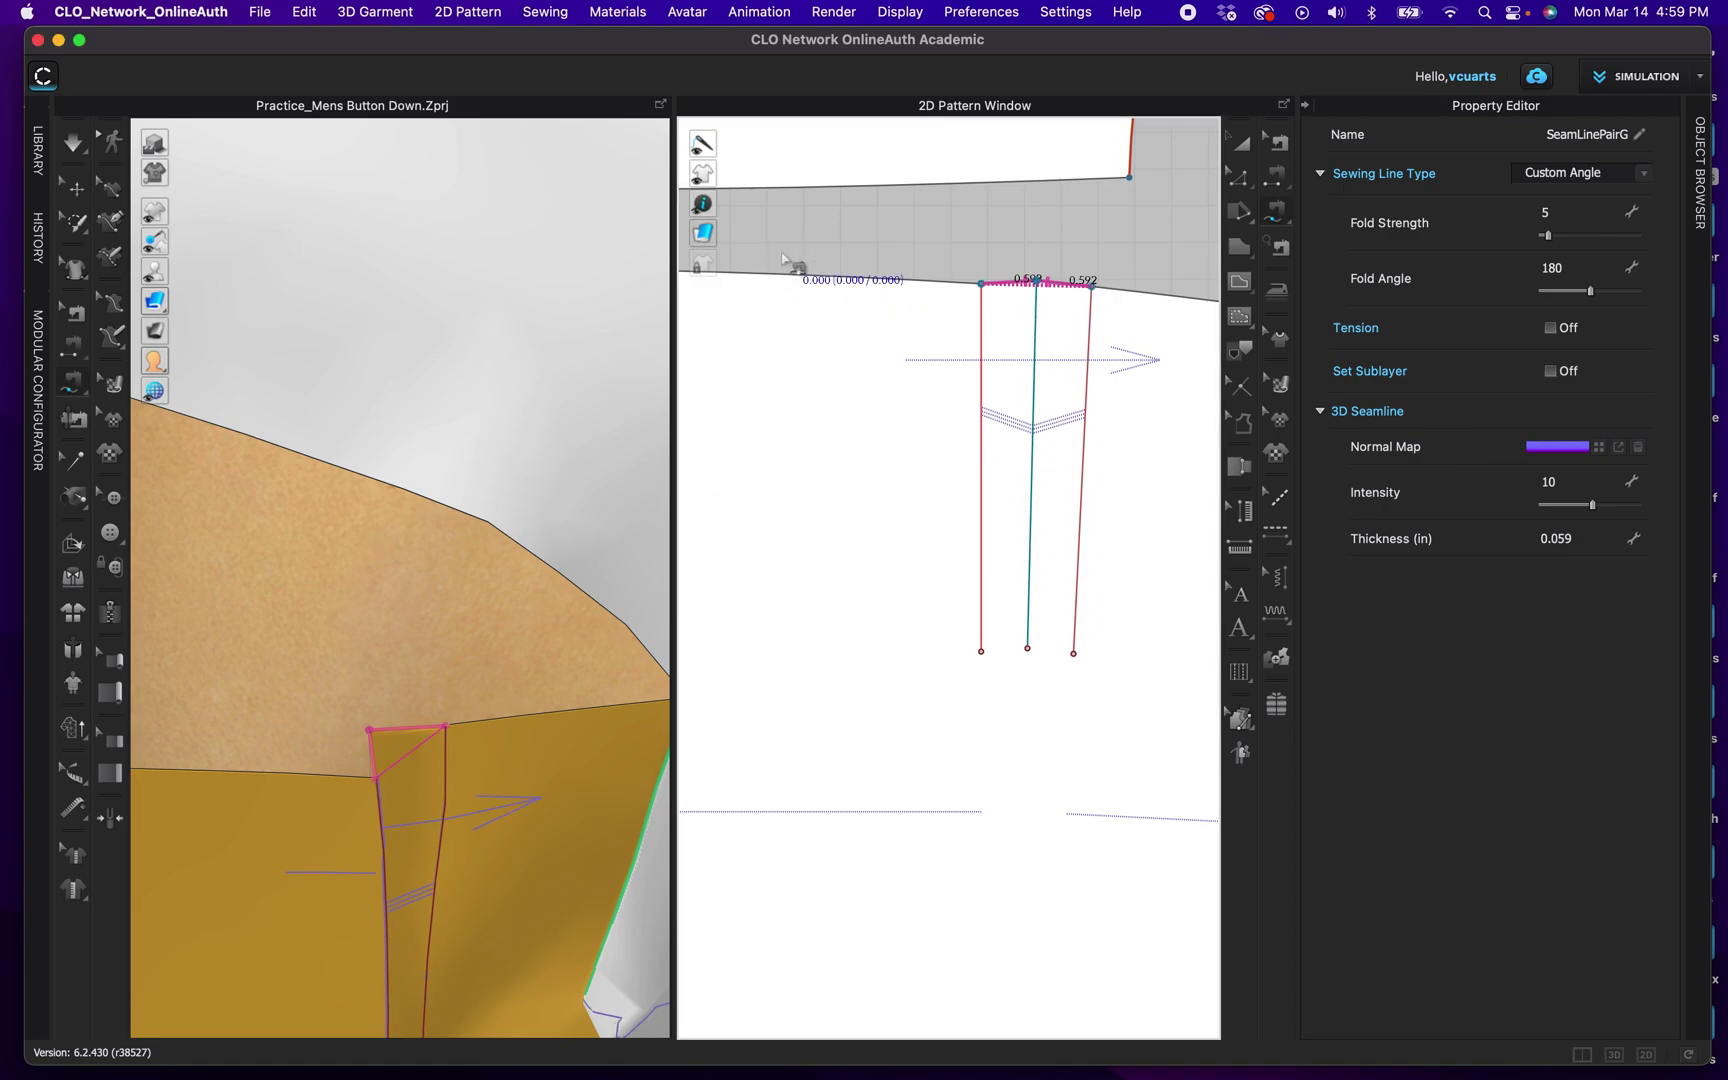
Step: Sew the outer and inner halves of the top edge together across the back pleat on the avatar's left
middle_drag(764, 340, 1088, 297)
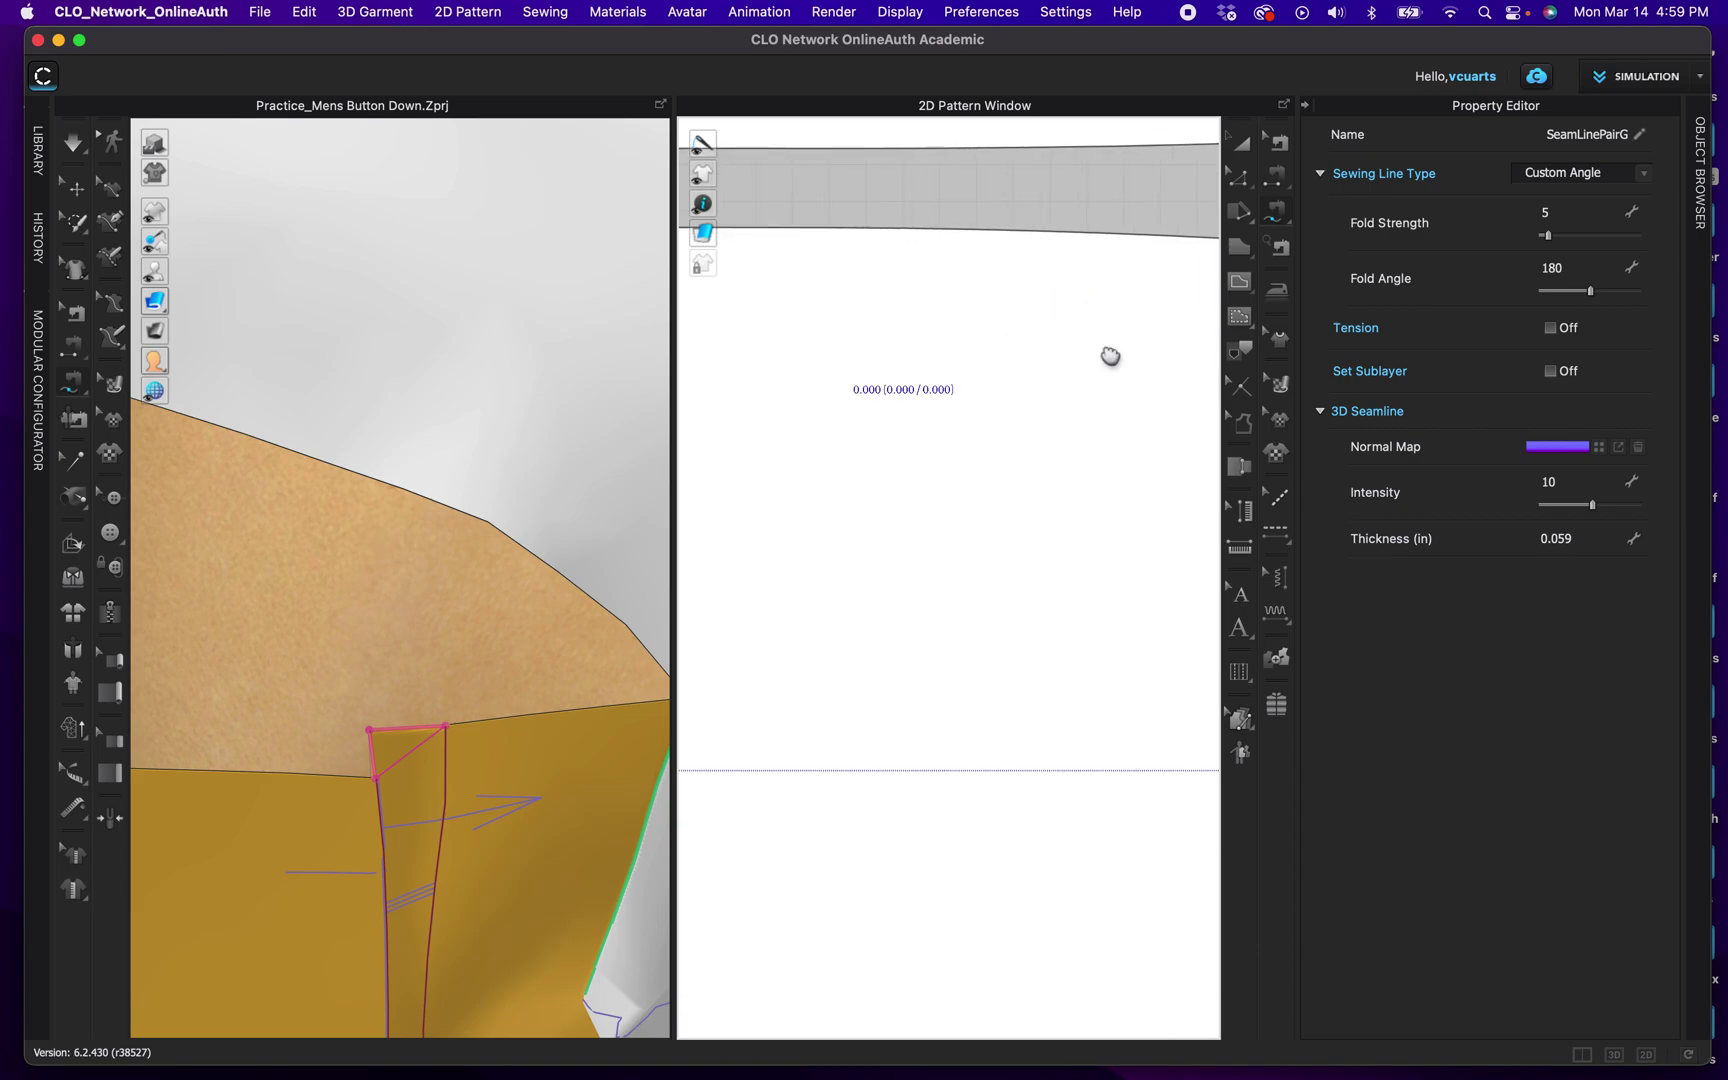
middle_drag(834, 350, 1100, 349)
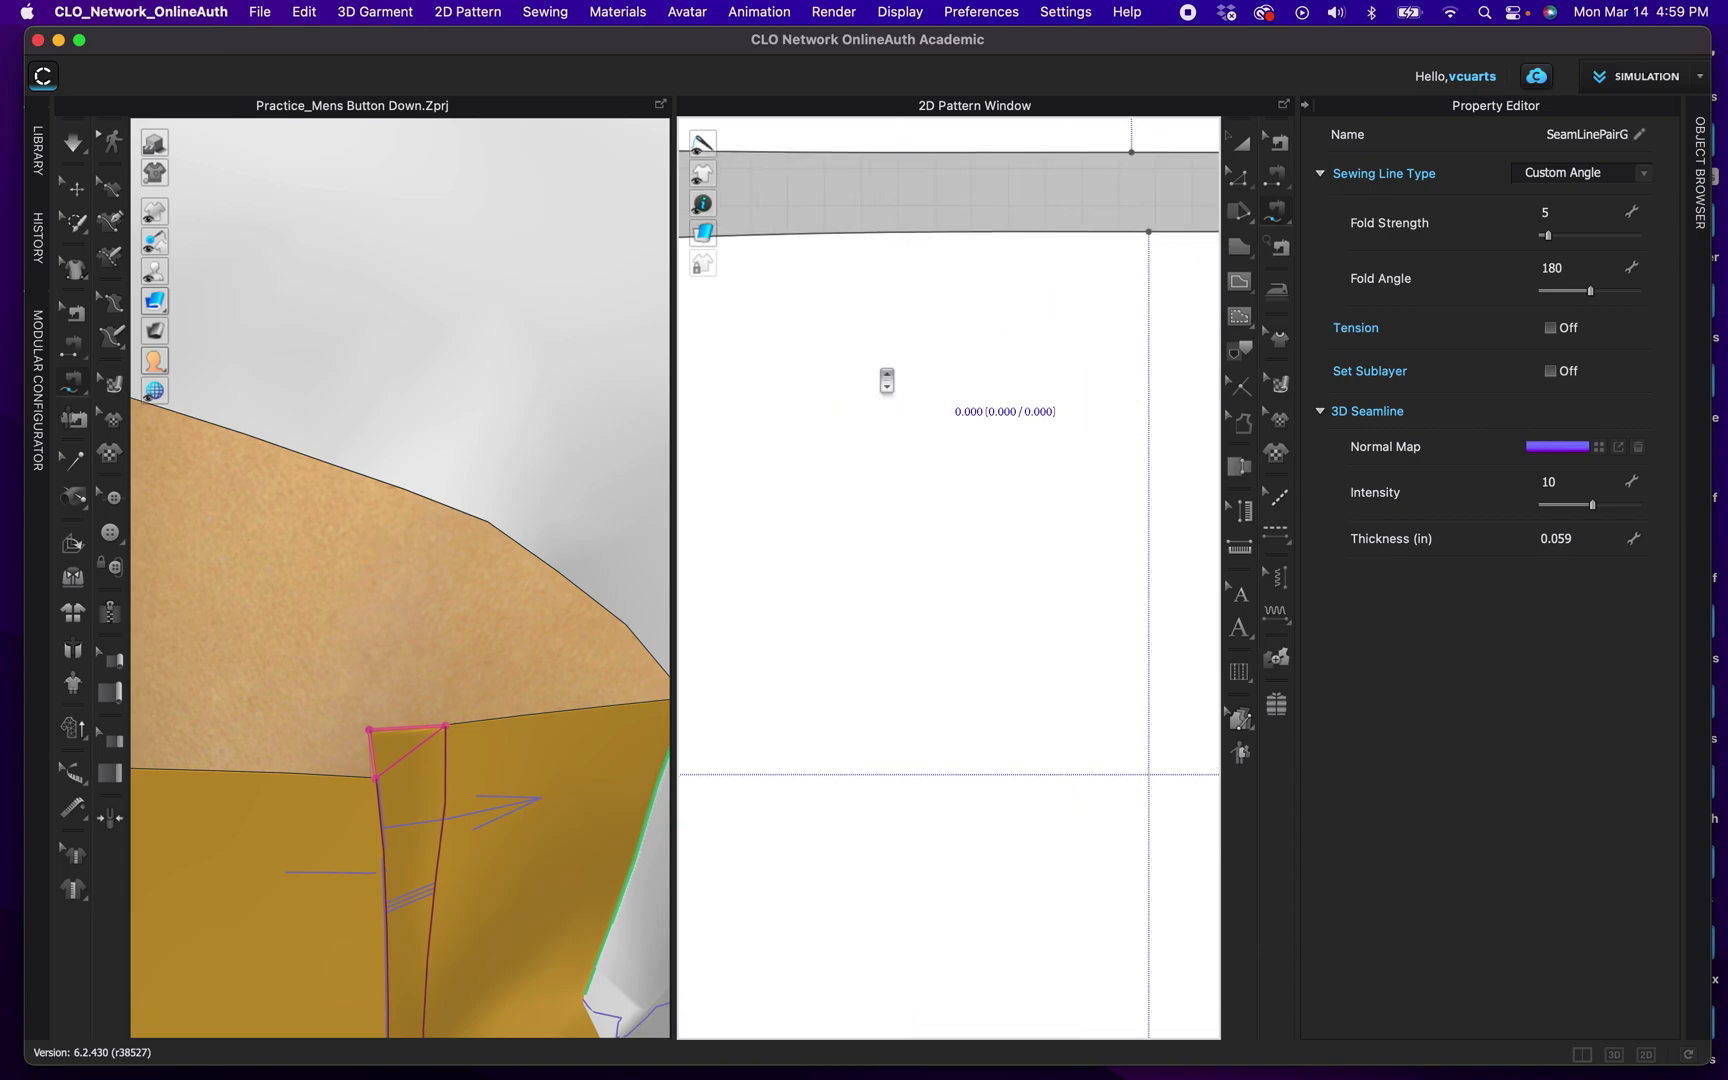
scroll(752, 390, down, 3)
middle_drag(752, 390, 972, 367)
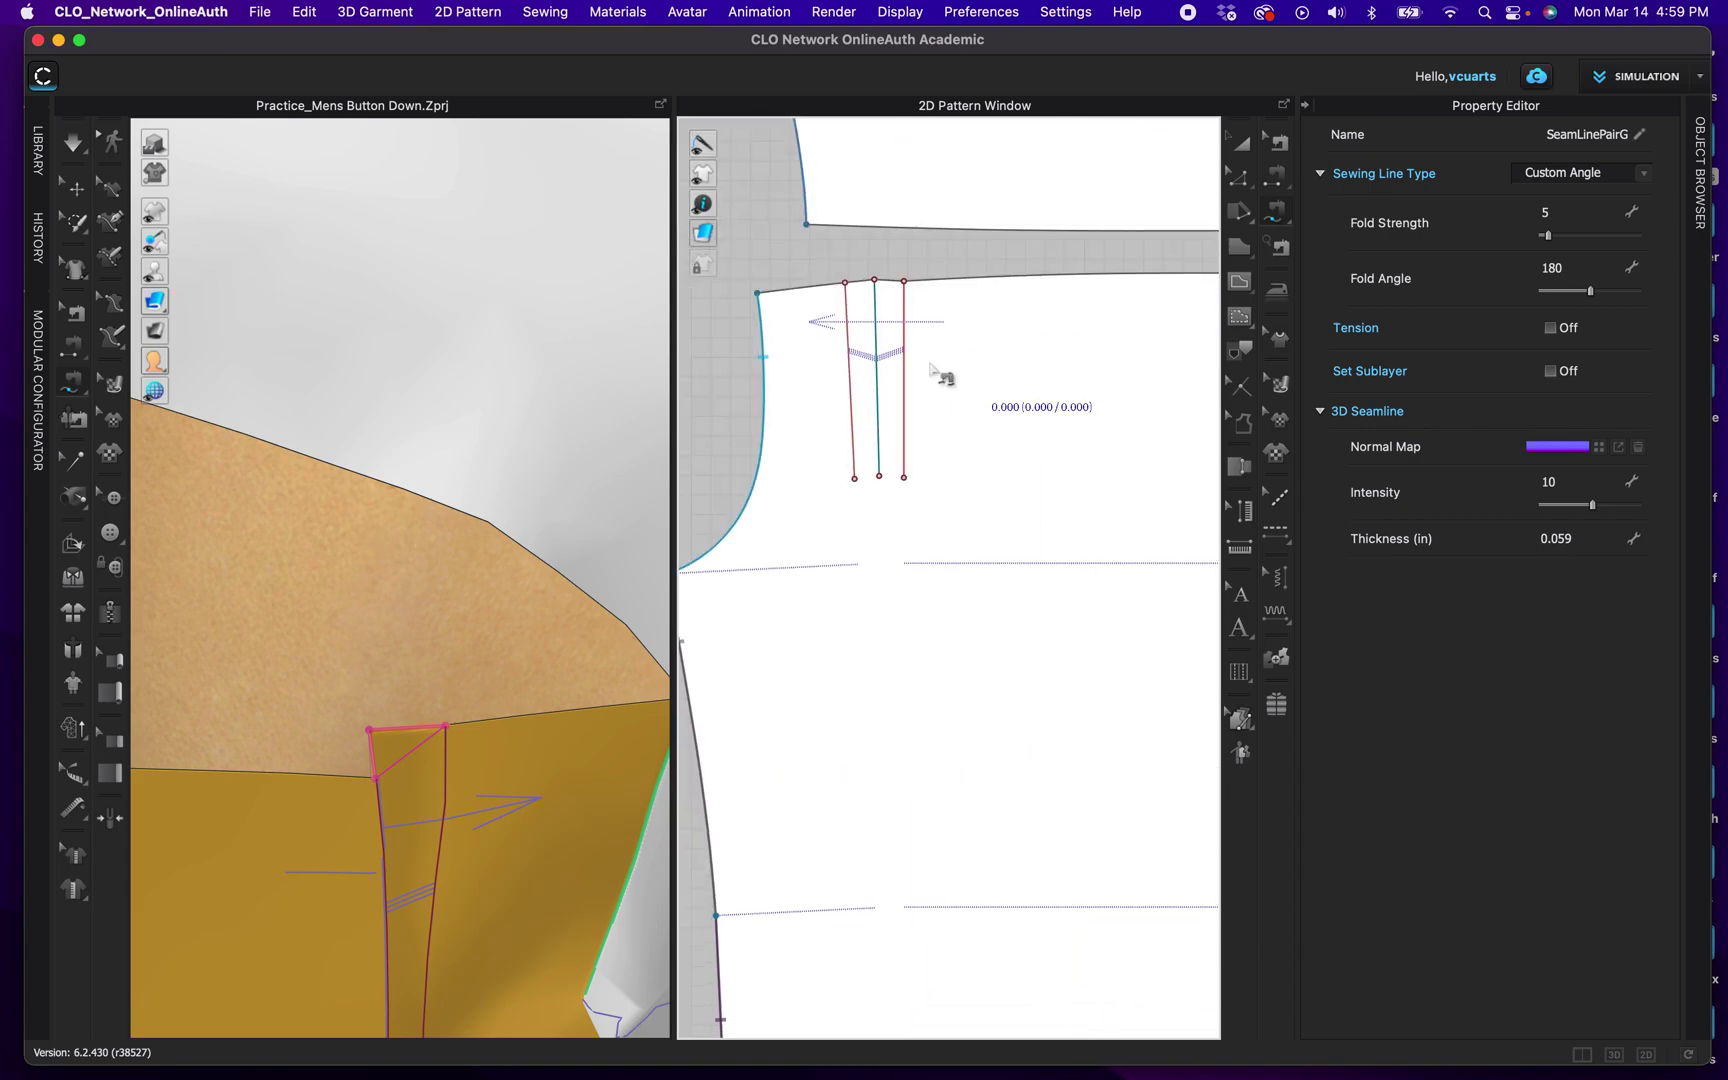
scroll(875, 325, up, 2)
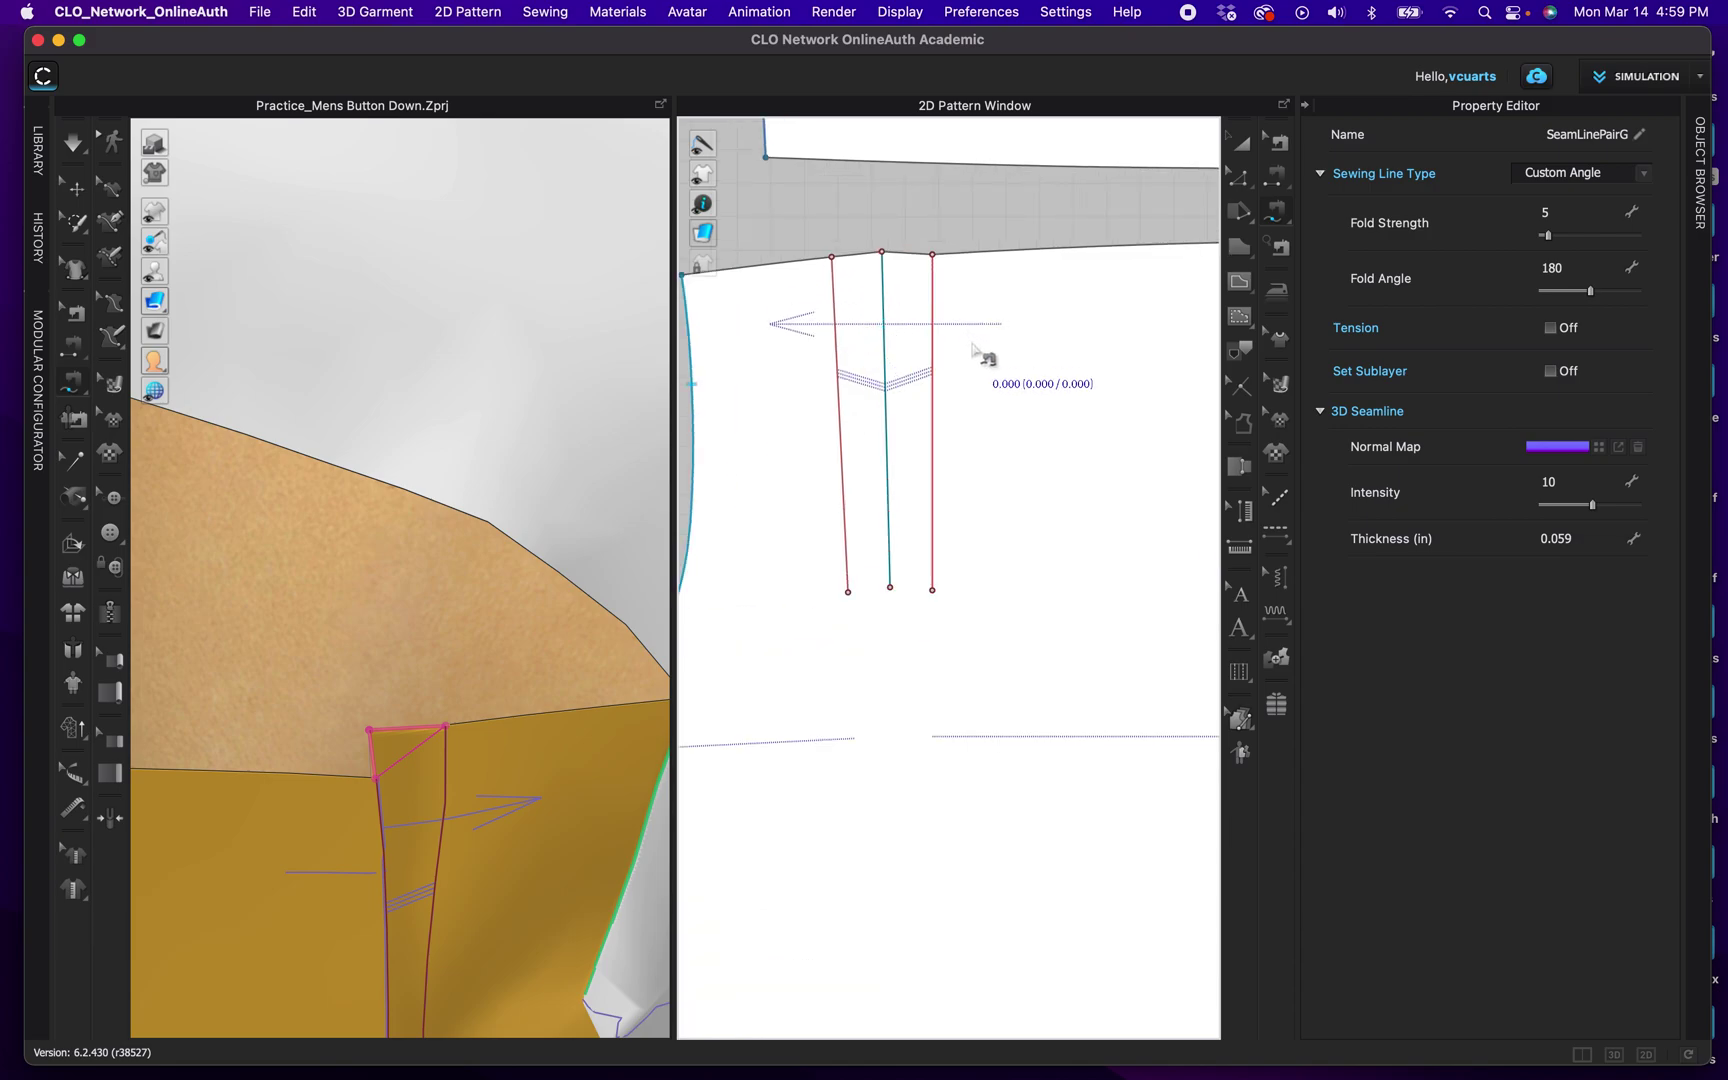
drag(883, 253, 835, 262)
click(832, 261)
click(884, 256)
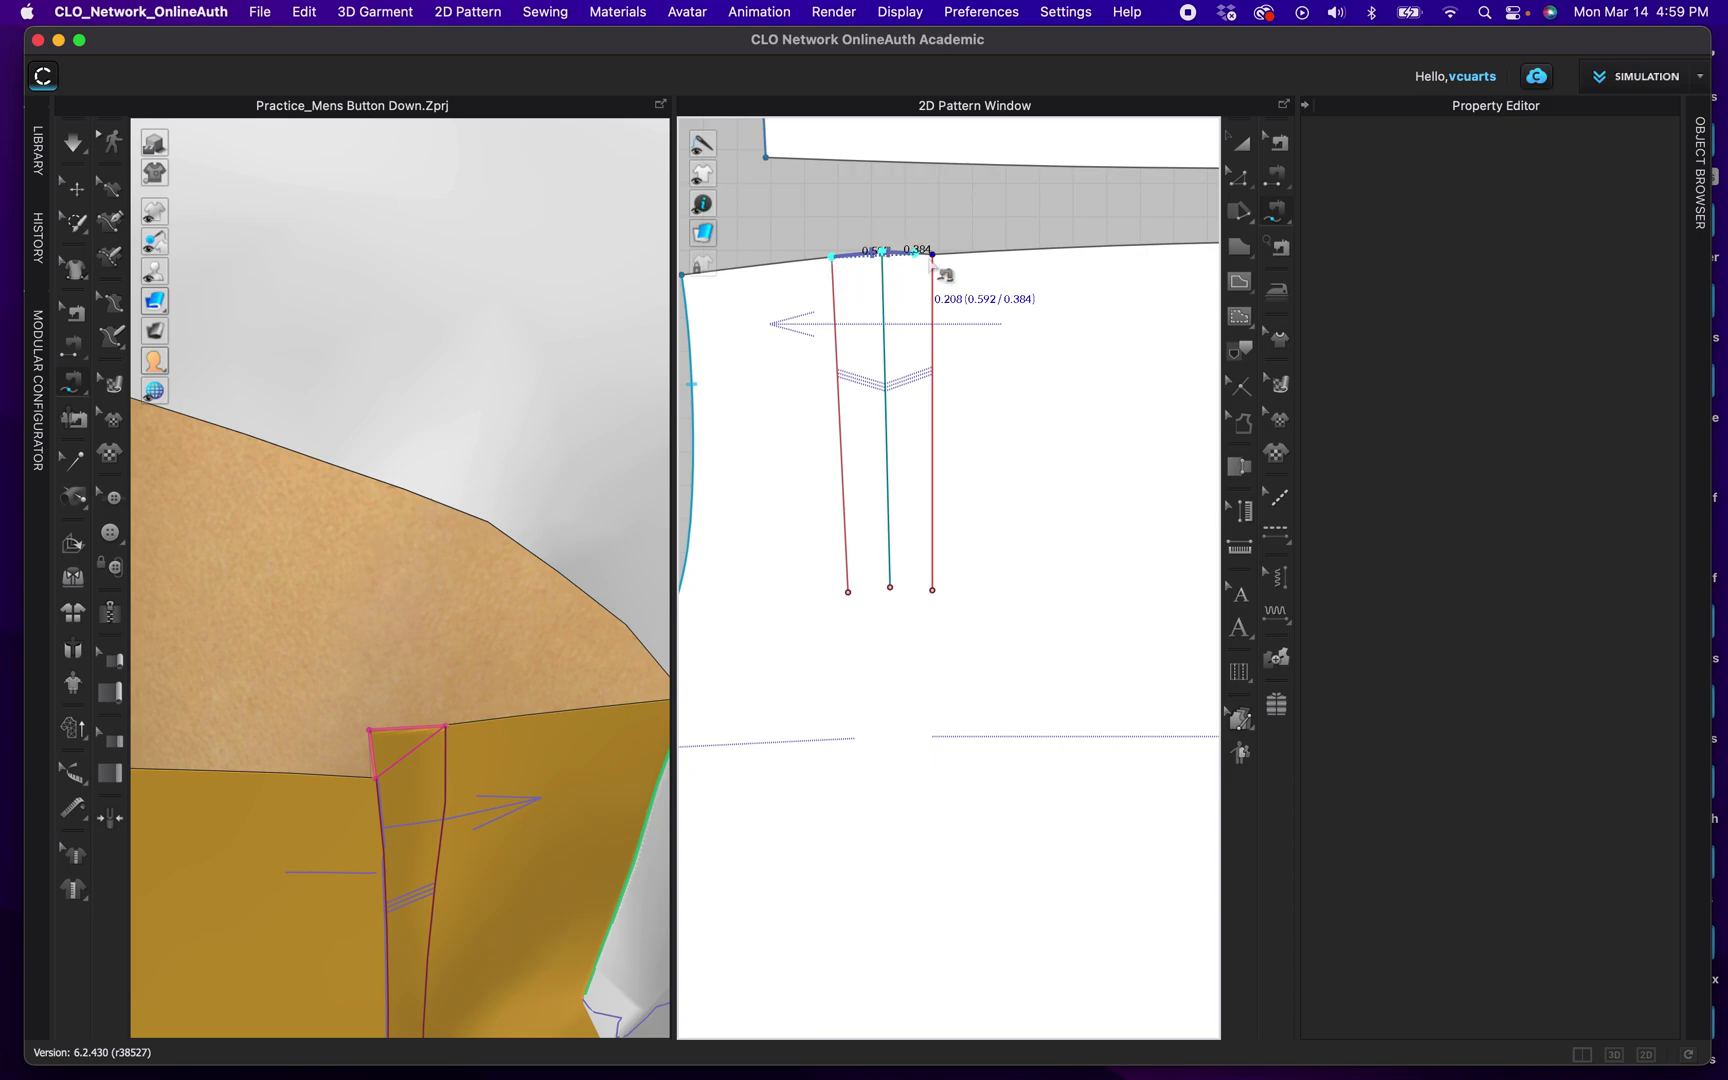
click(931, 256)
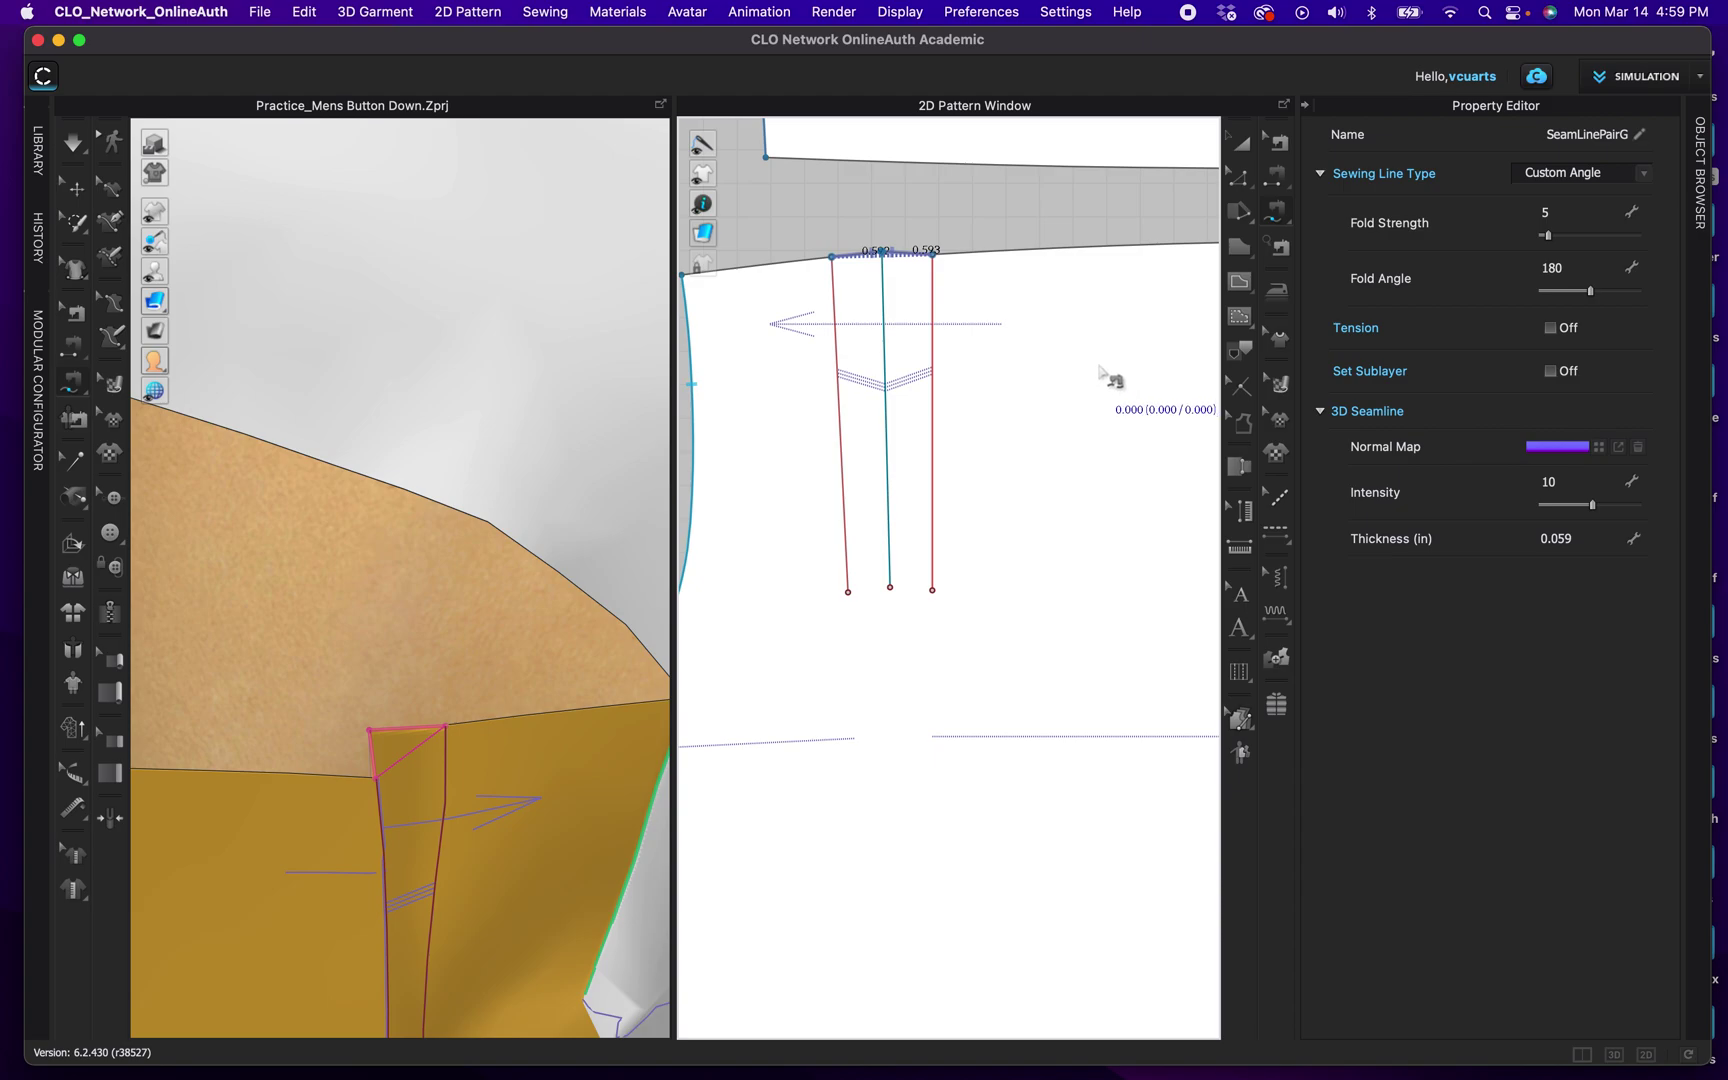
Step: On the avatar's left, sew the back panel's top edge from armhole to pleat to a matching 1.772 in length of the yoke's lower edge
scroll(1021, 297, down, 2)
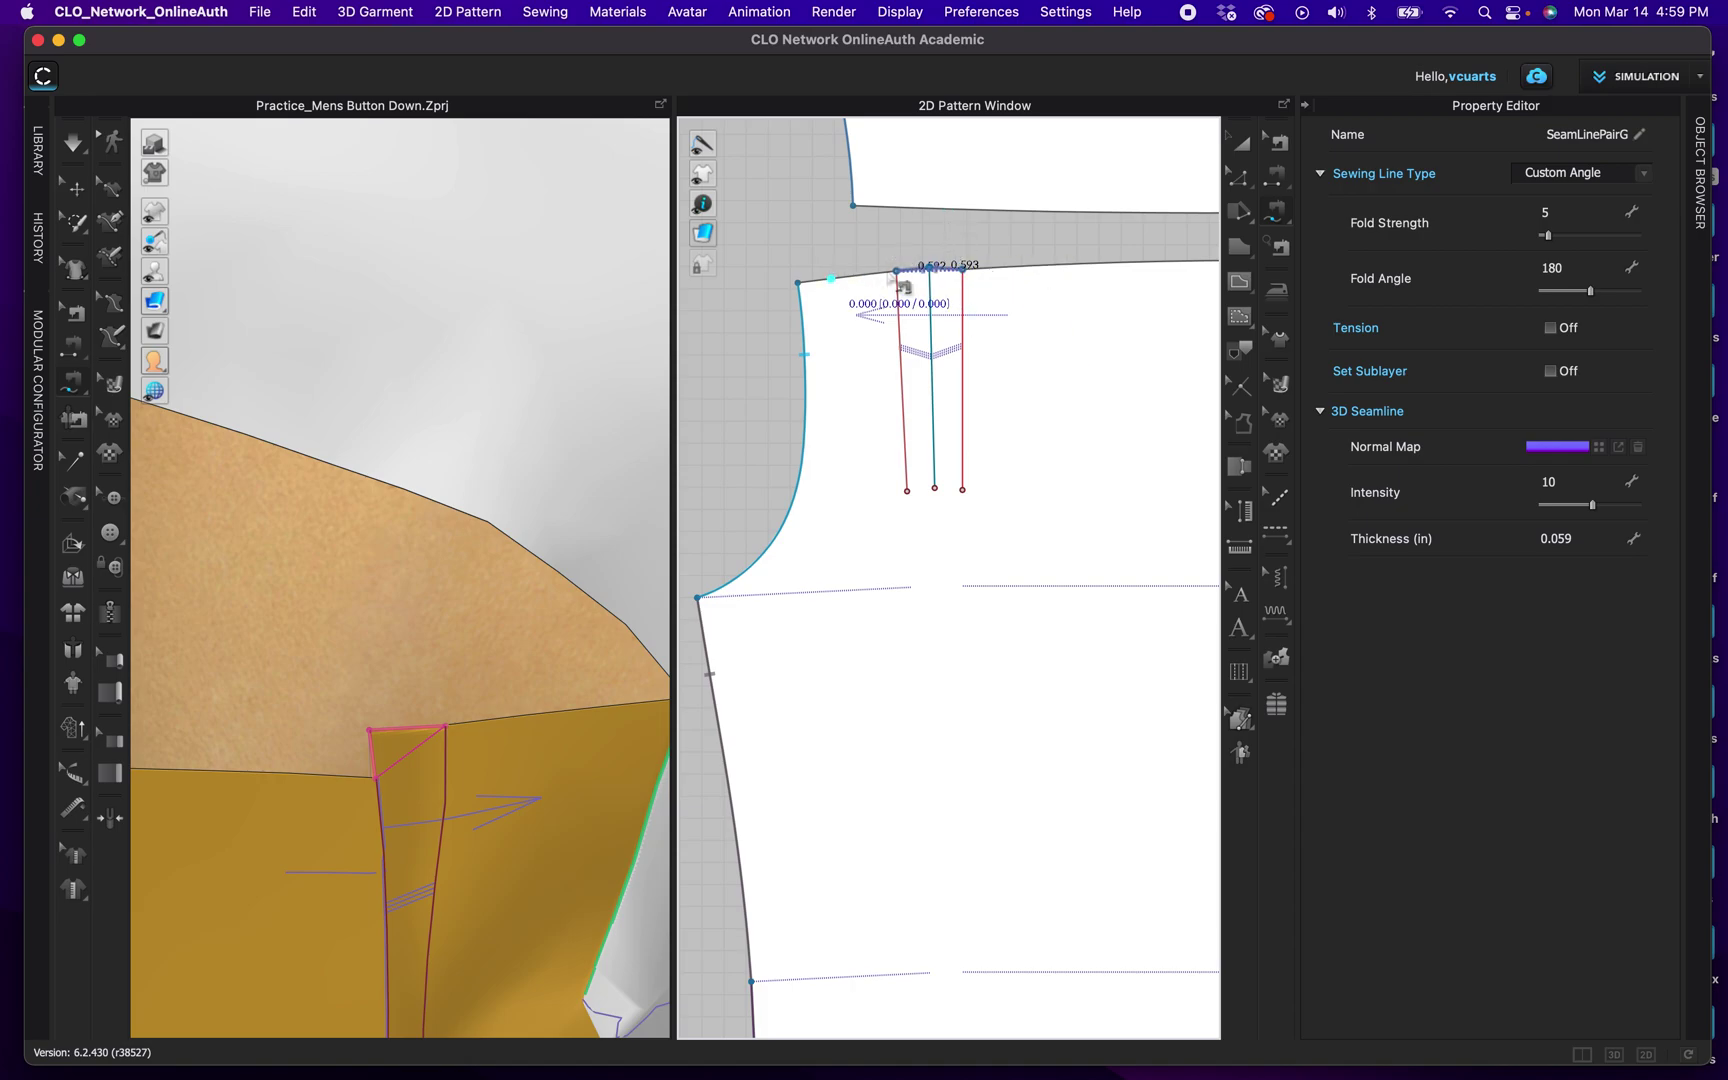
scroll(955, 272, down, 3)
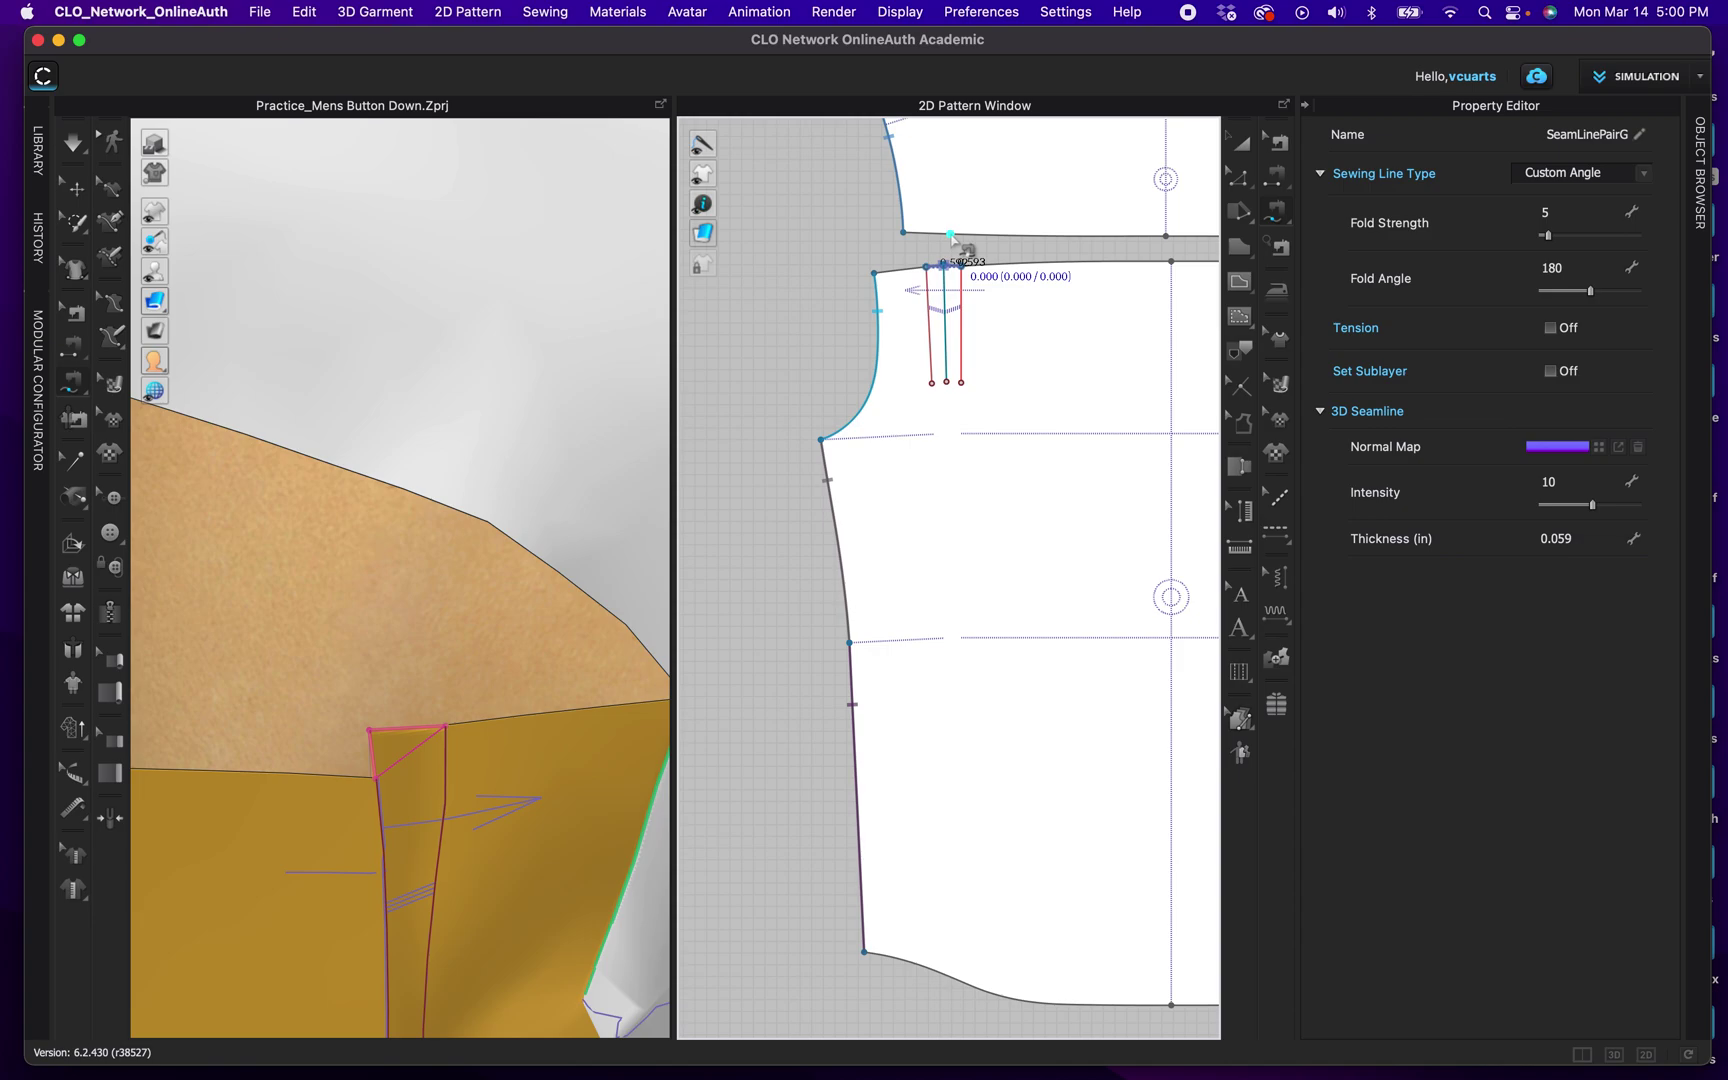
click(875, 274)
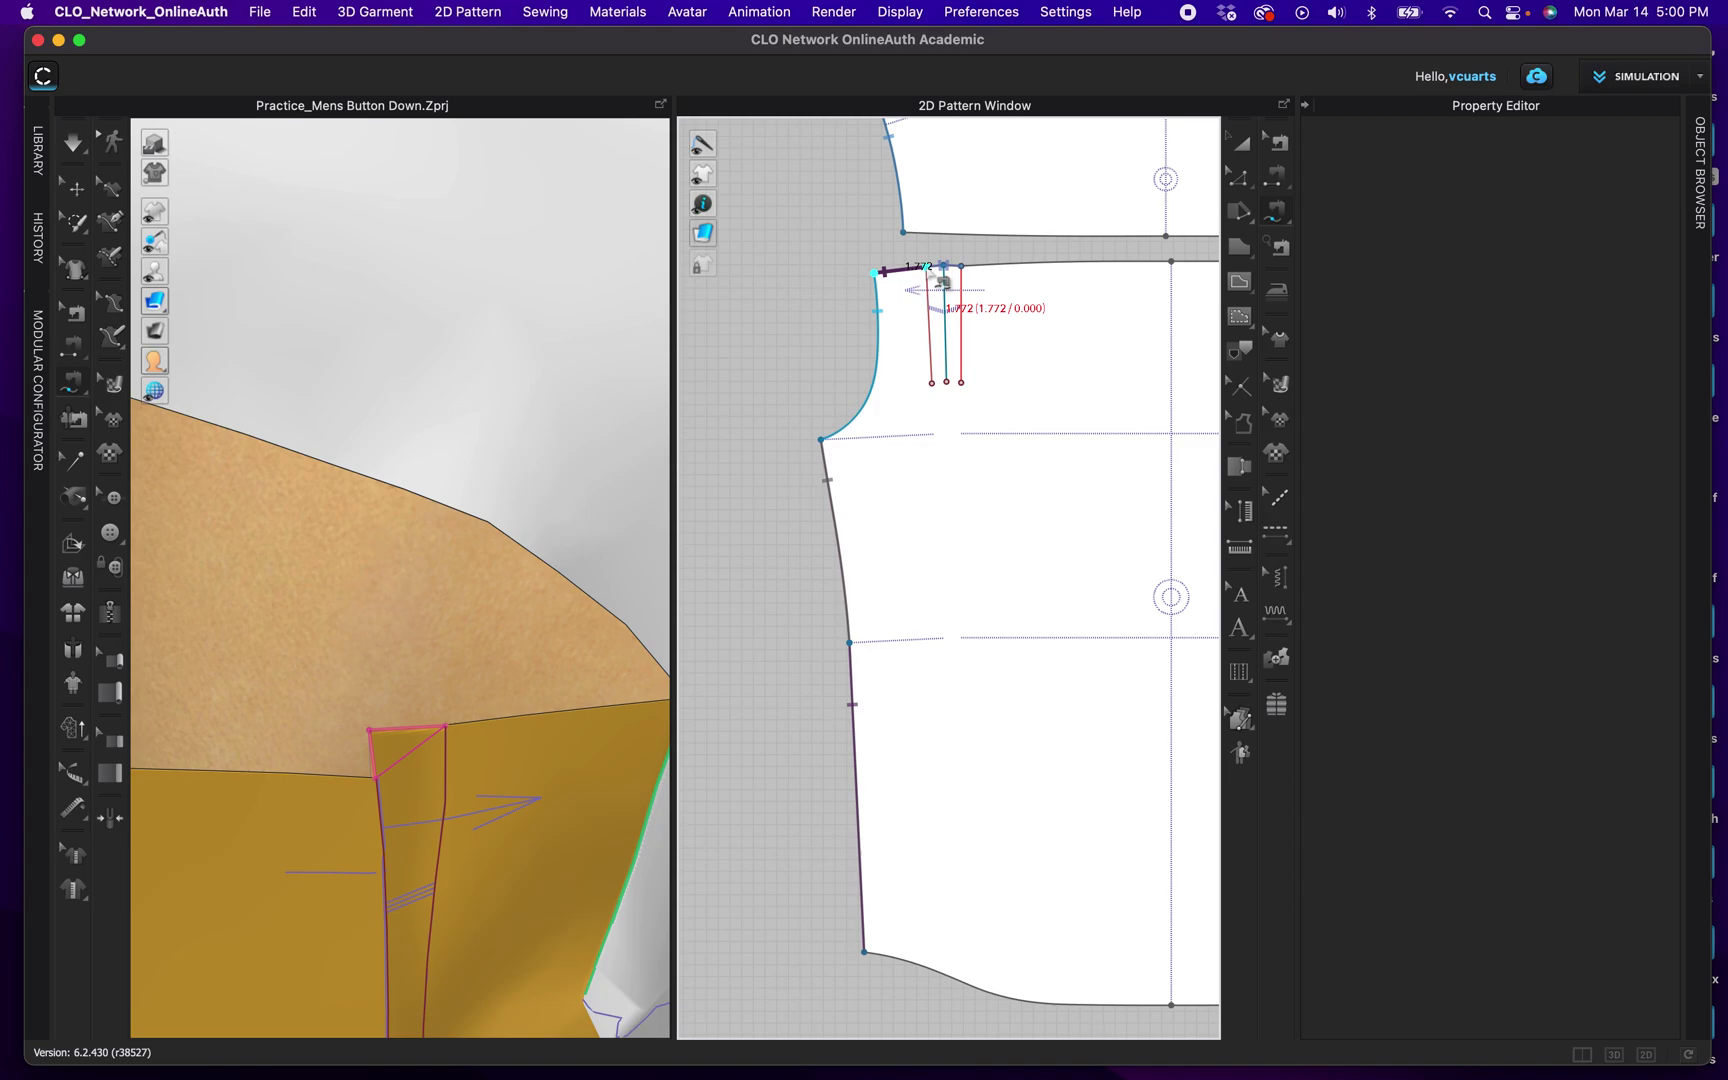
click(904, 233)
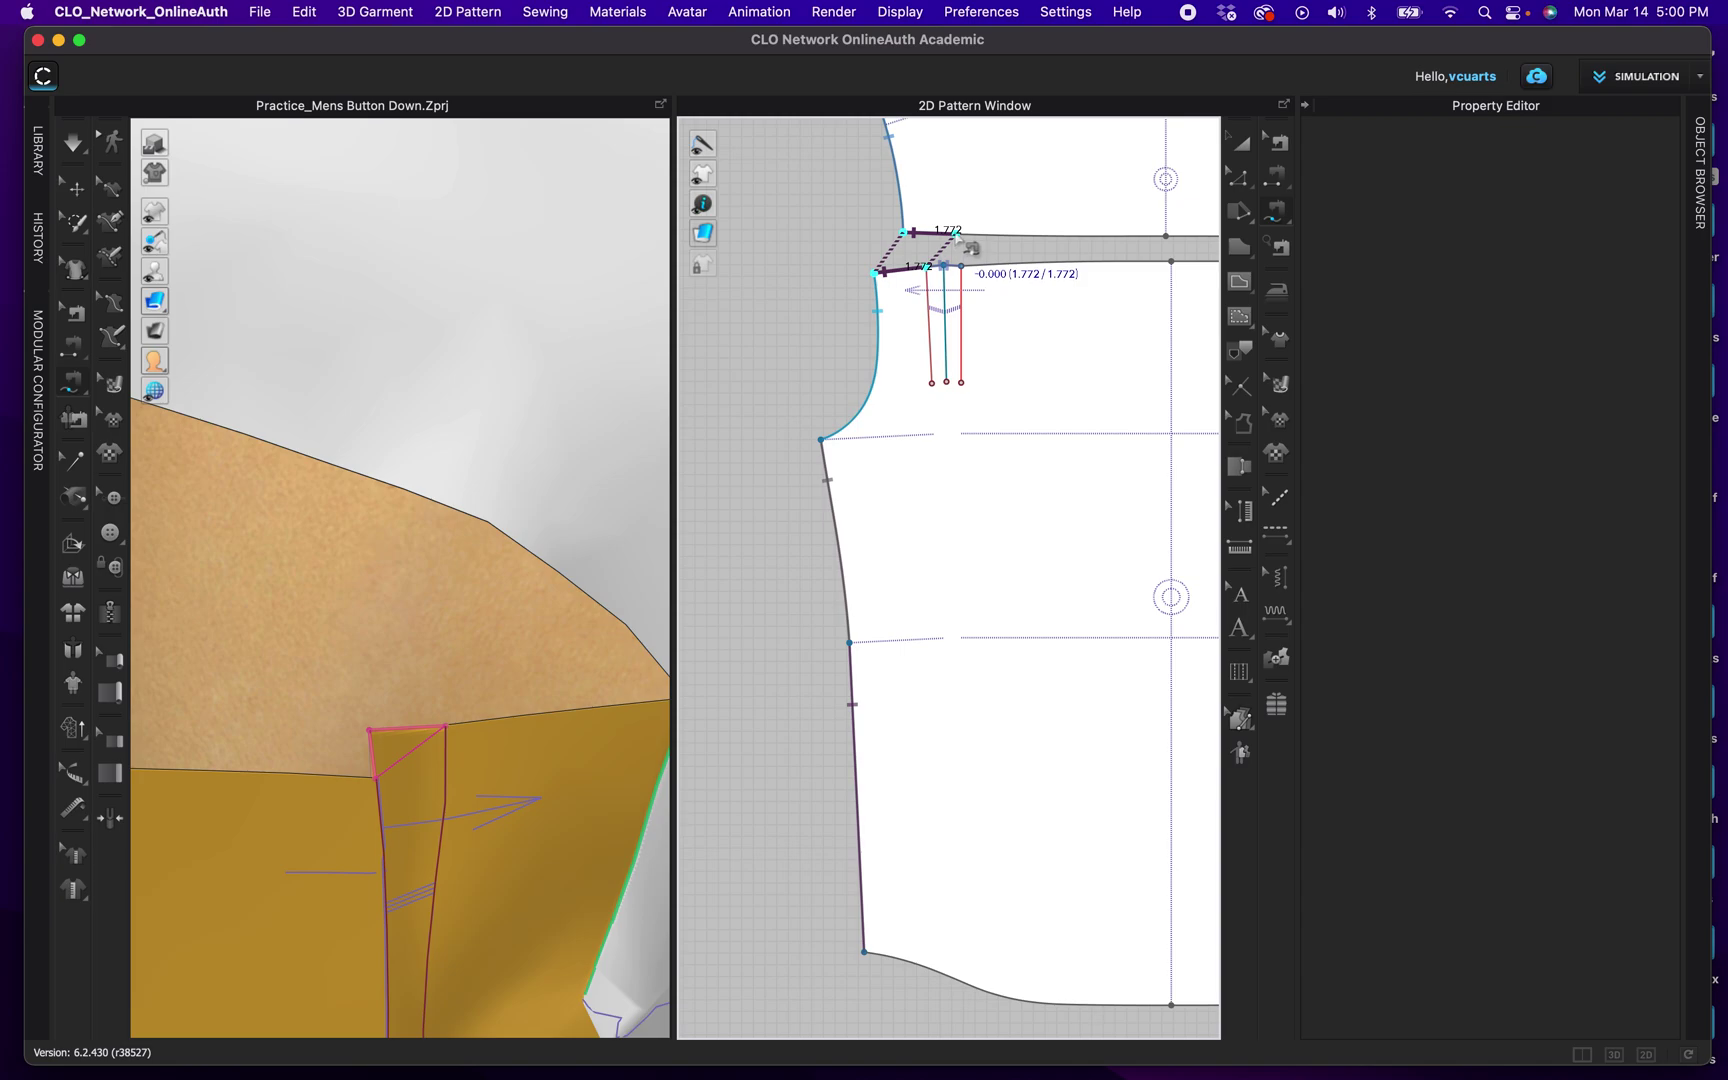
click(957, 237)
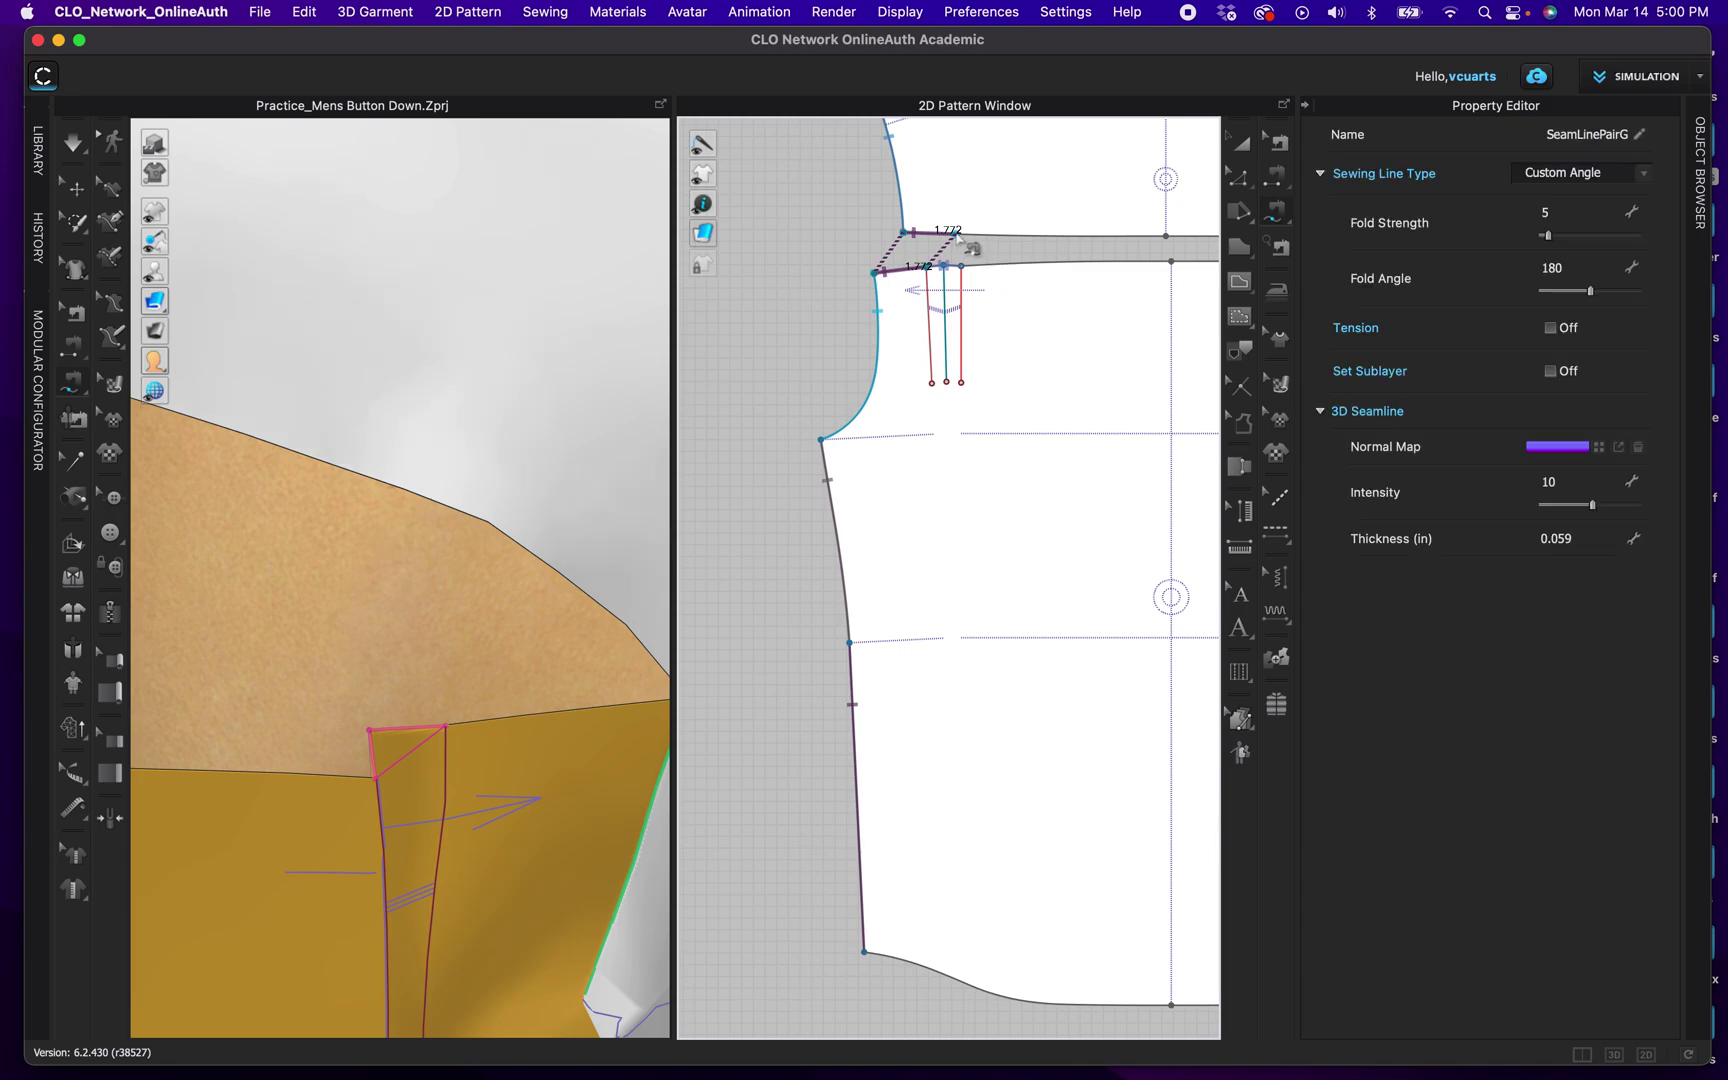
Step: On the avatar's right, sew the back panel's top edge from armhole to pleat to a matching 1.772 in of the yoke's lower edge
scroll(1012, 263, down, 2)
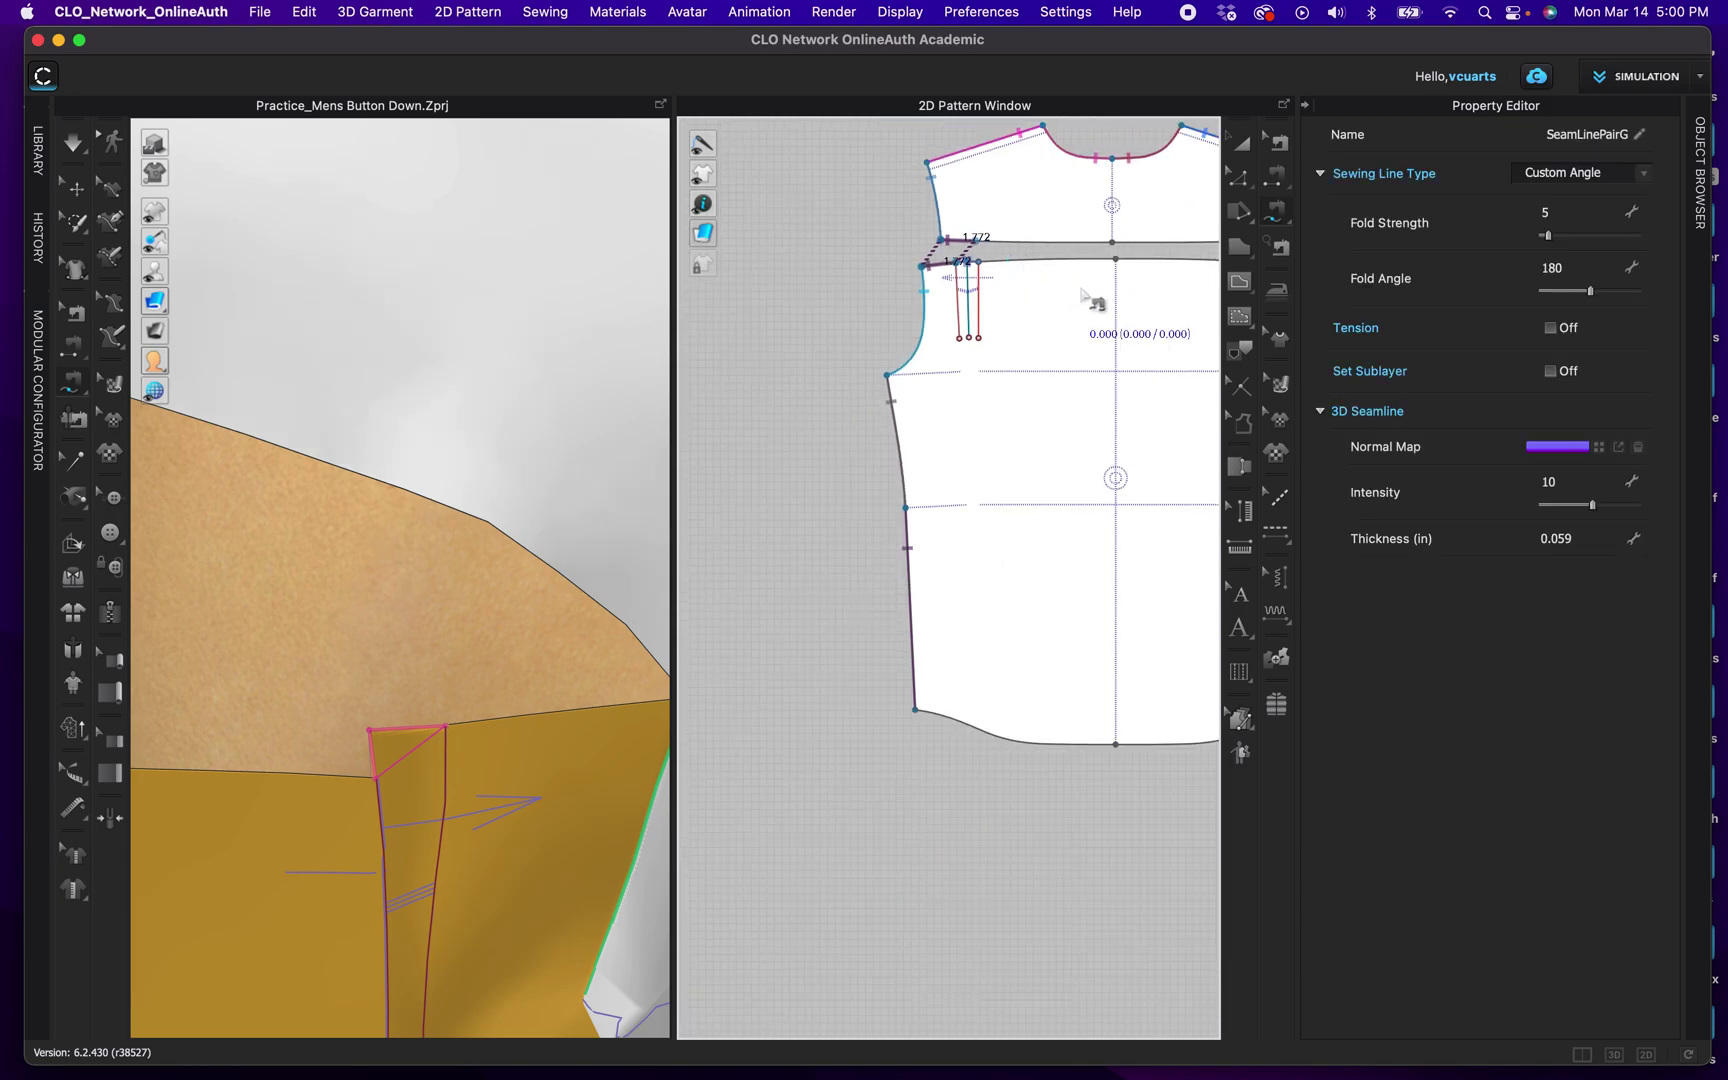
right_drag(1178, 265, 1010, 272)
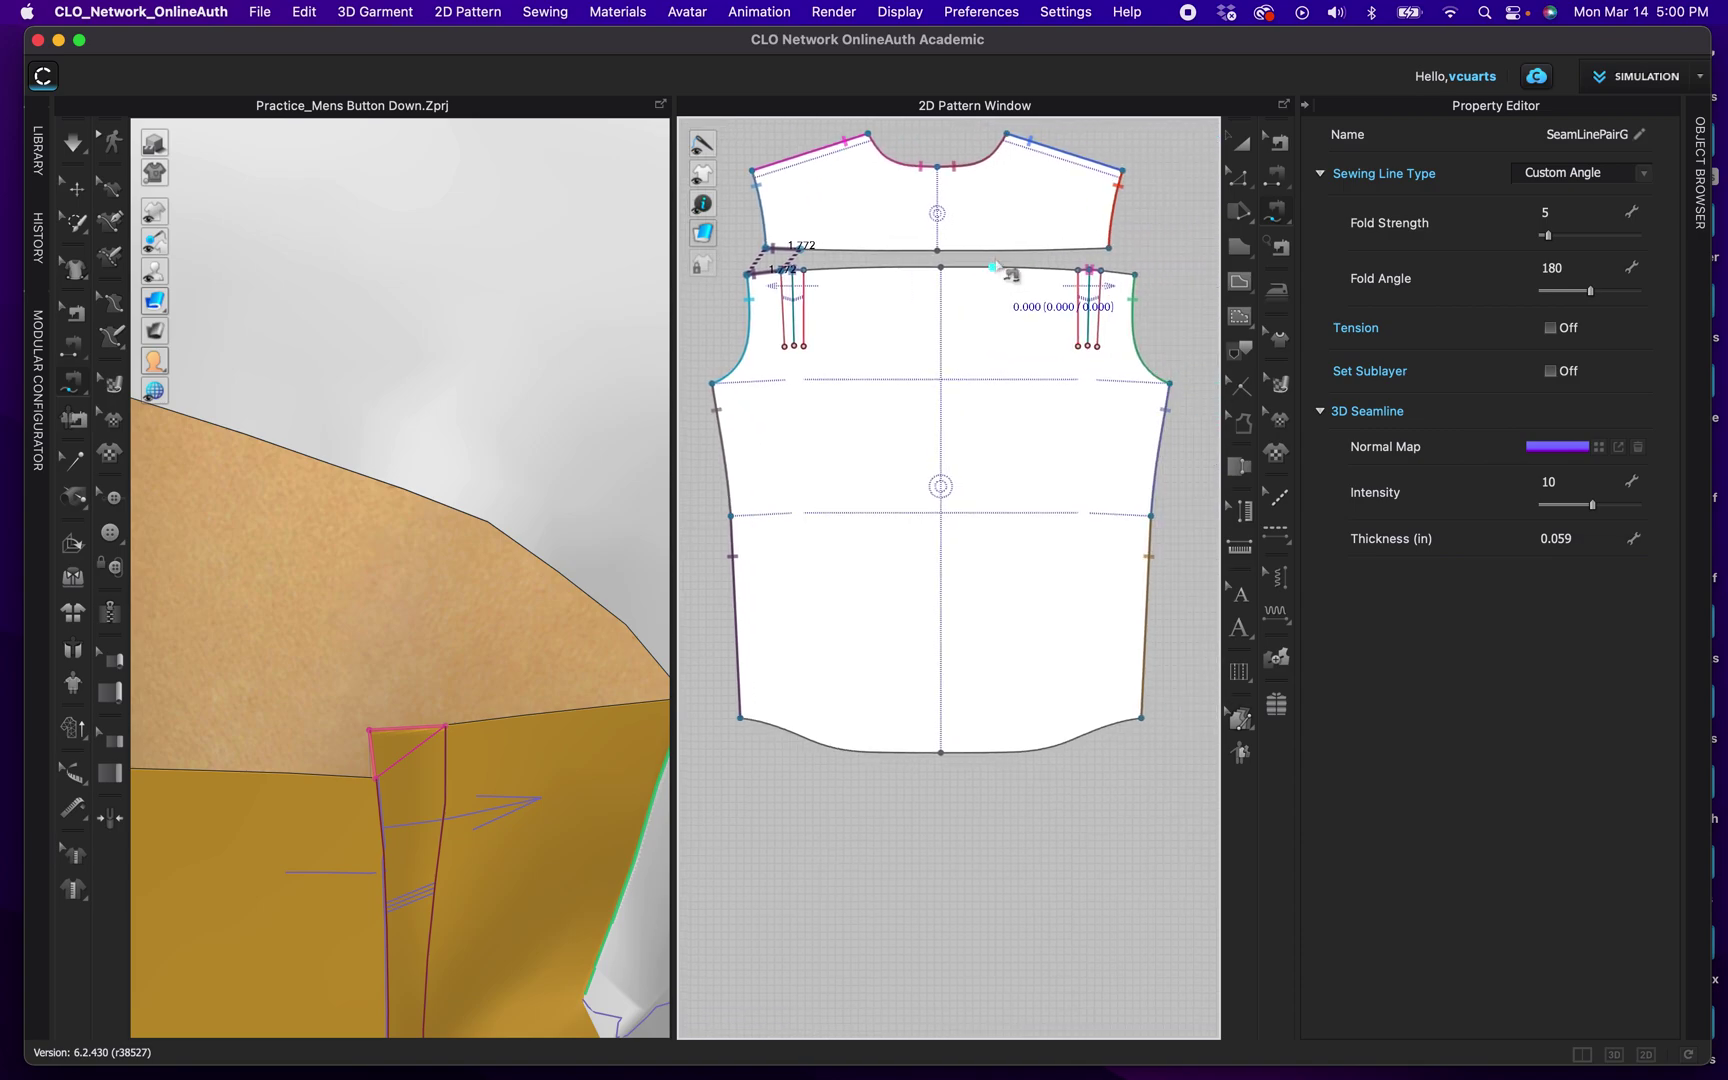
click(1136, 276)
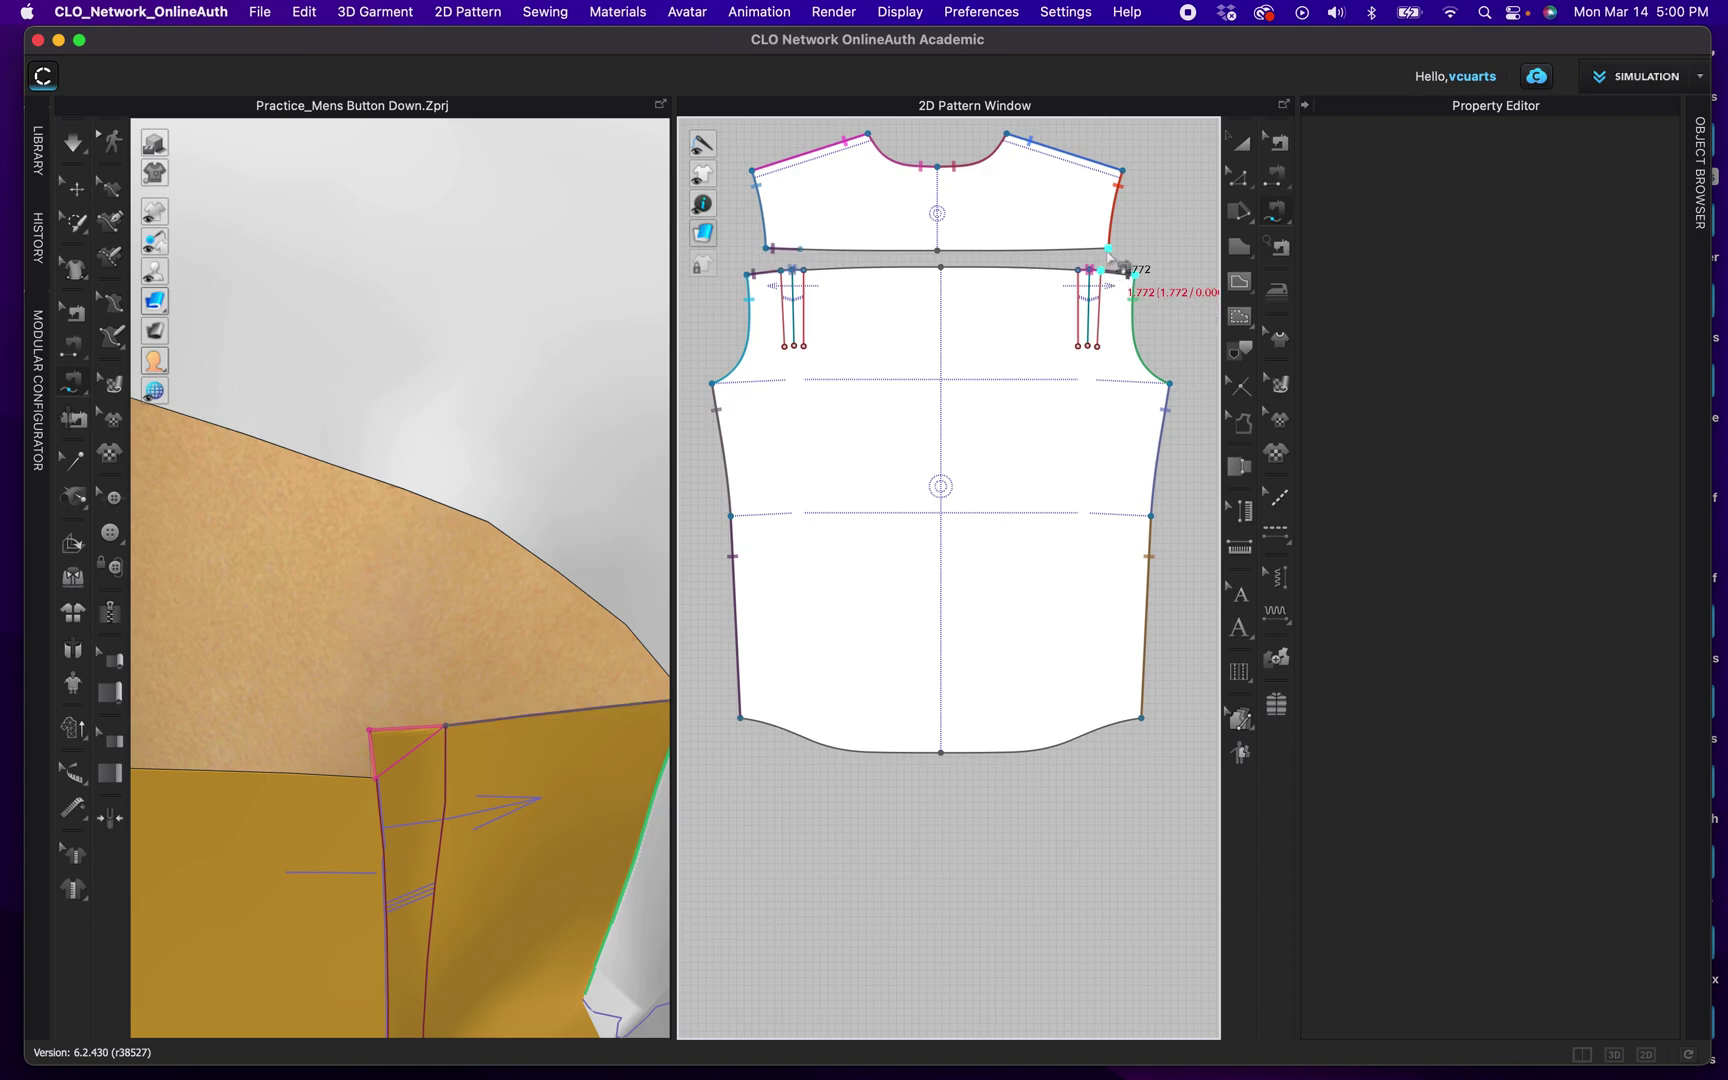
click(1109, 249)
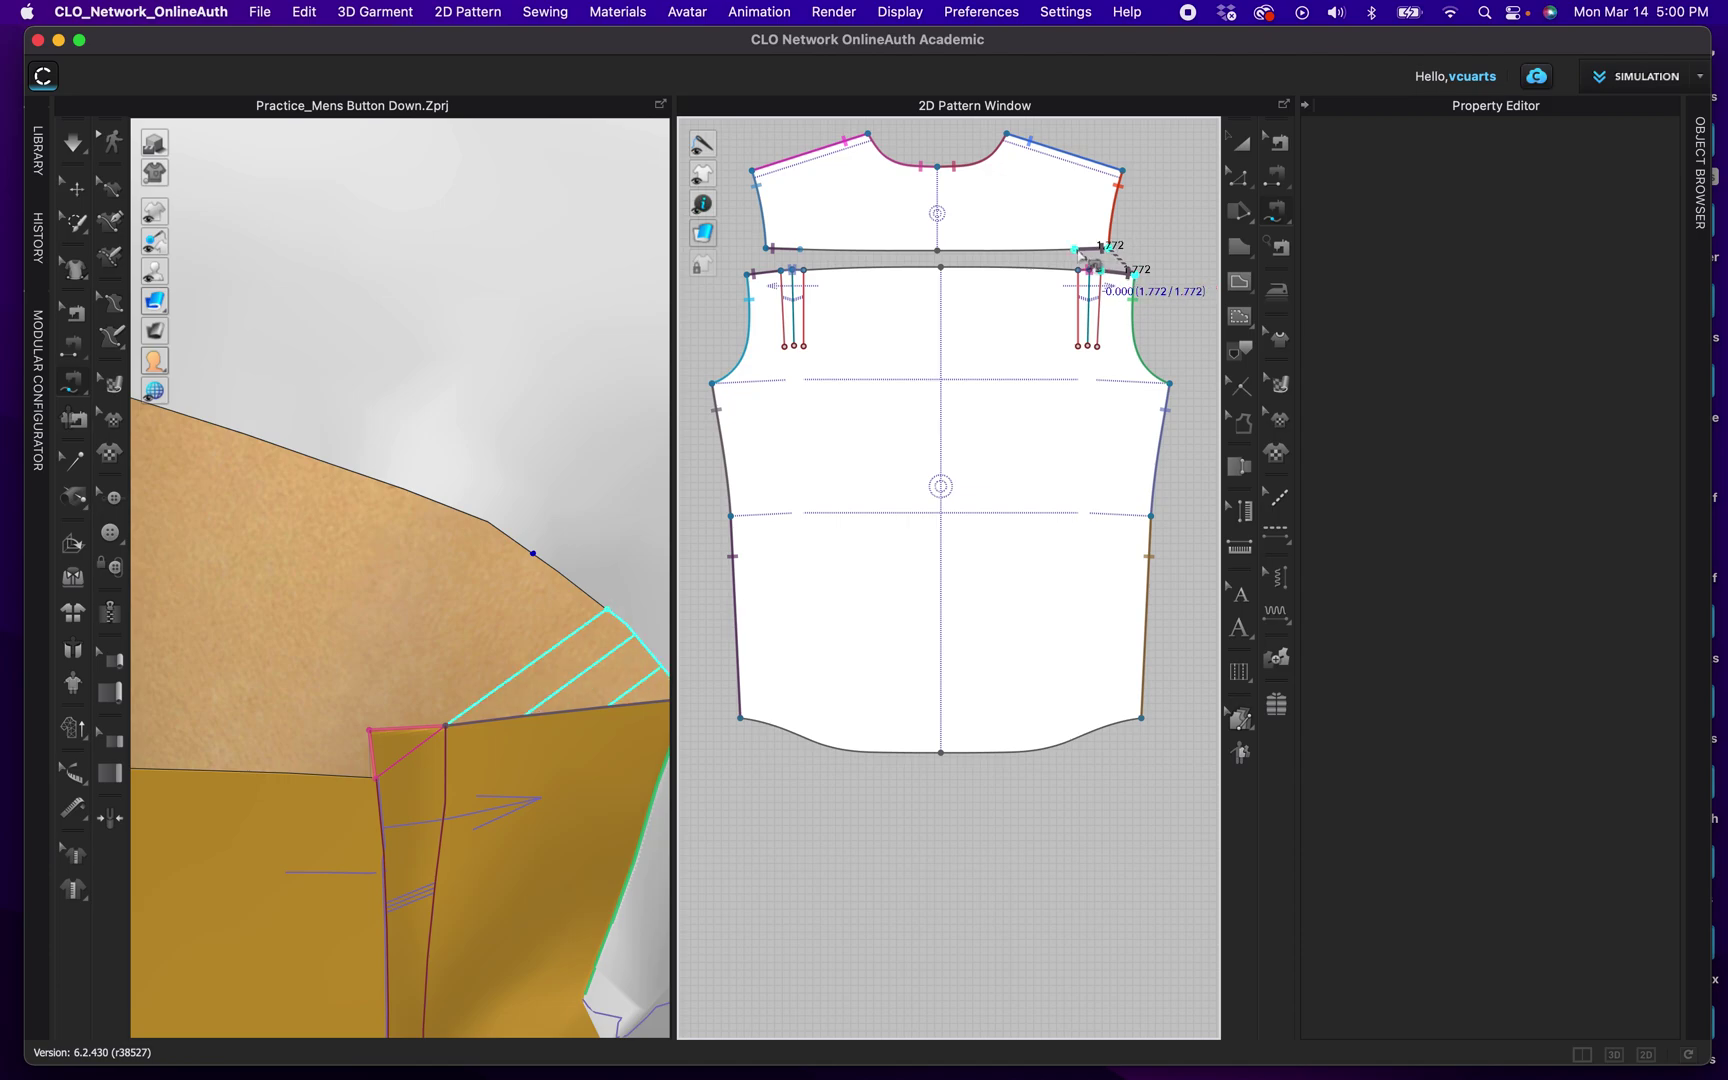
click(1075, 250)
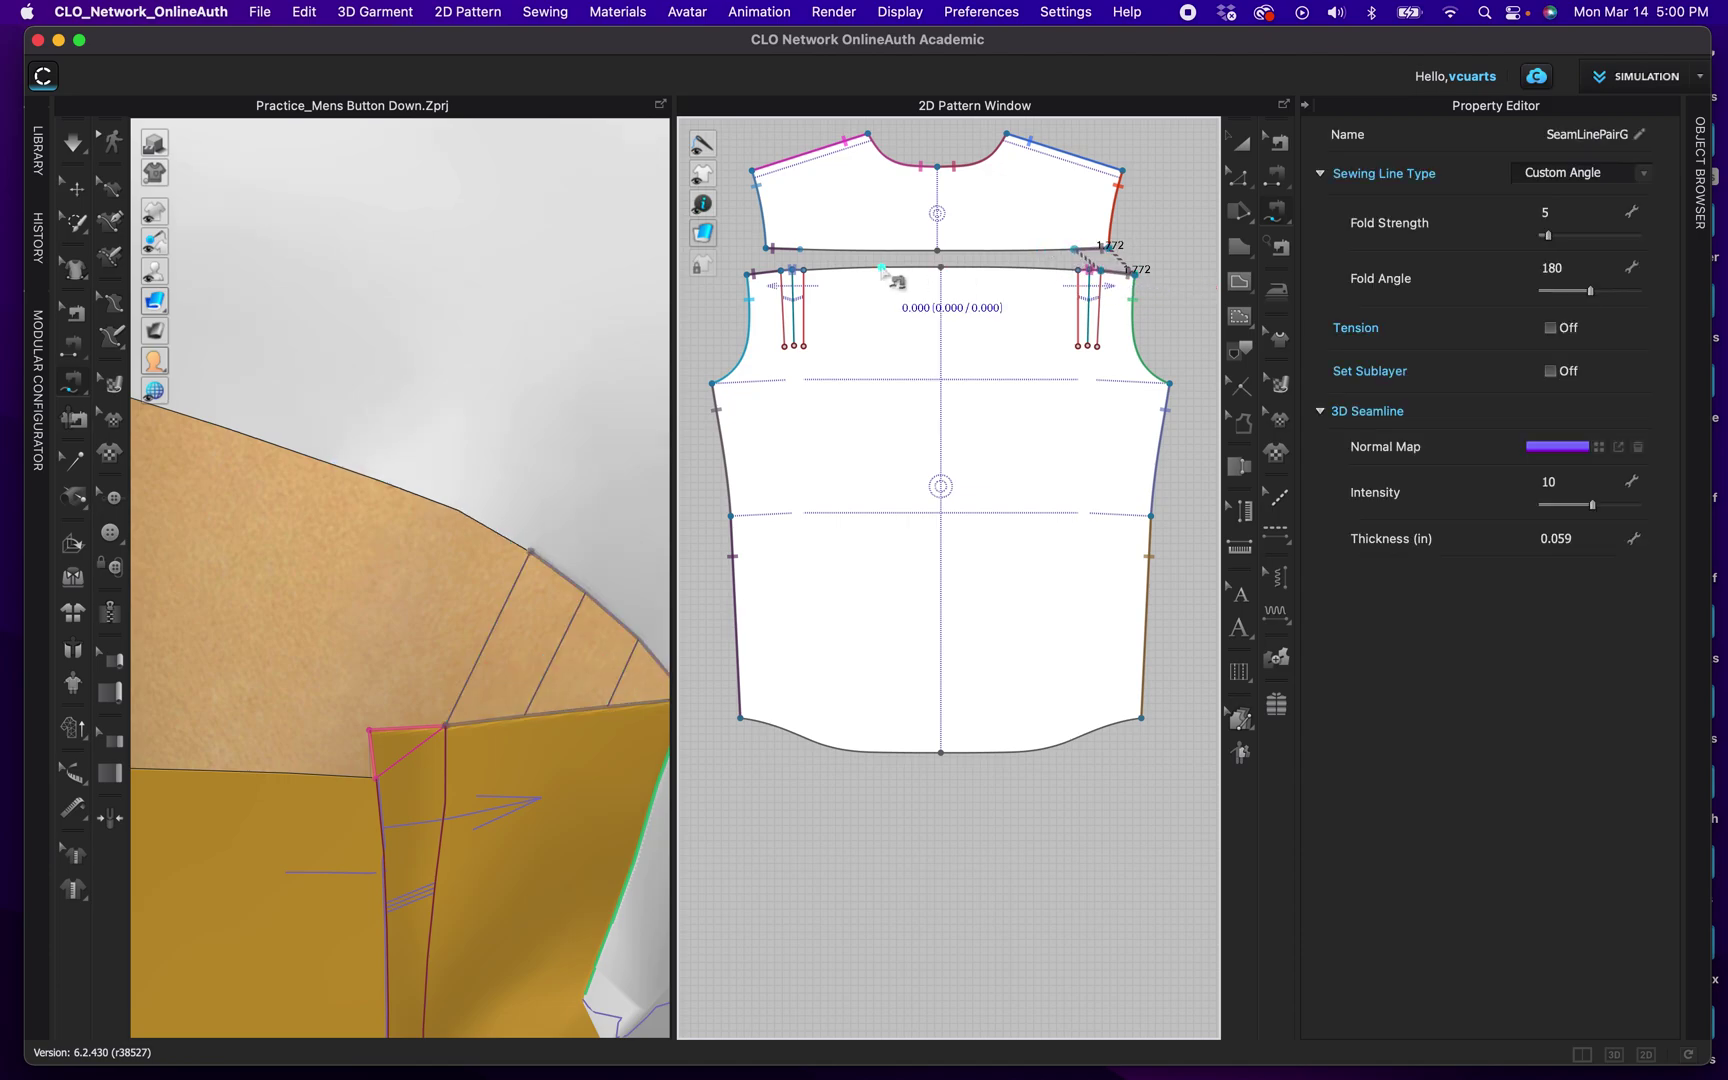
Step: Sew the back panel's top edge from centre back to the left pleat's innermost line to the yoke's remaining lower edge on that side
scroll(845, 270, up, 4)
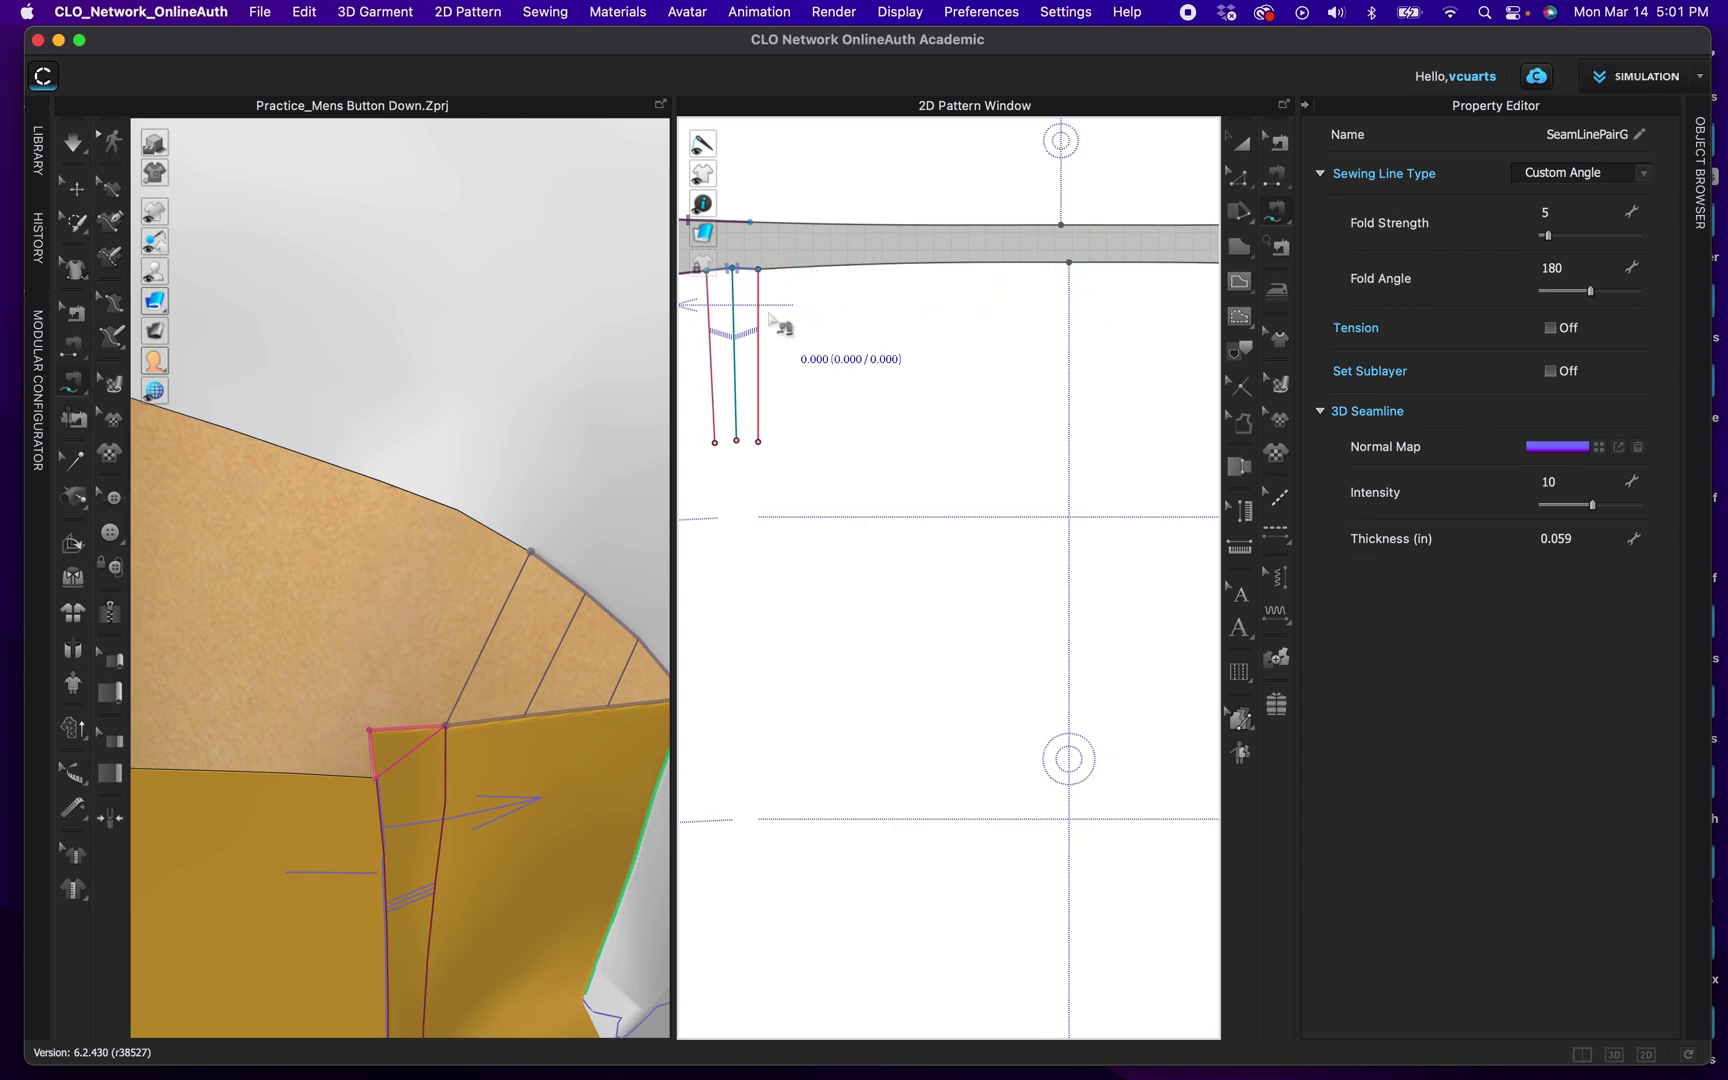
right_drag(808, 350, 892, 353)
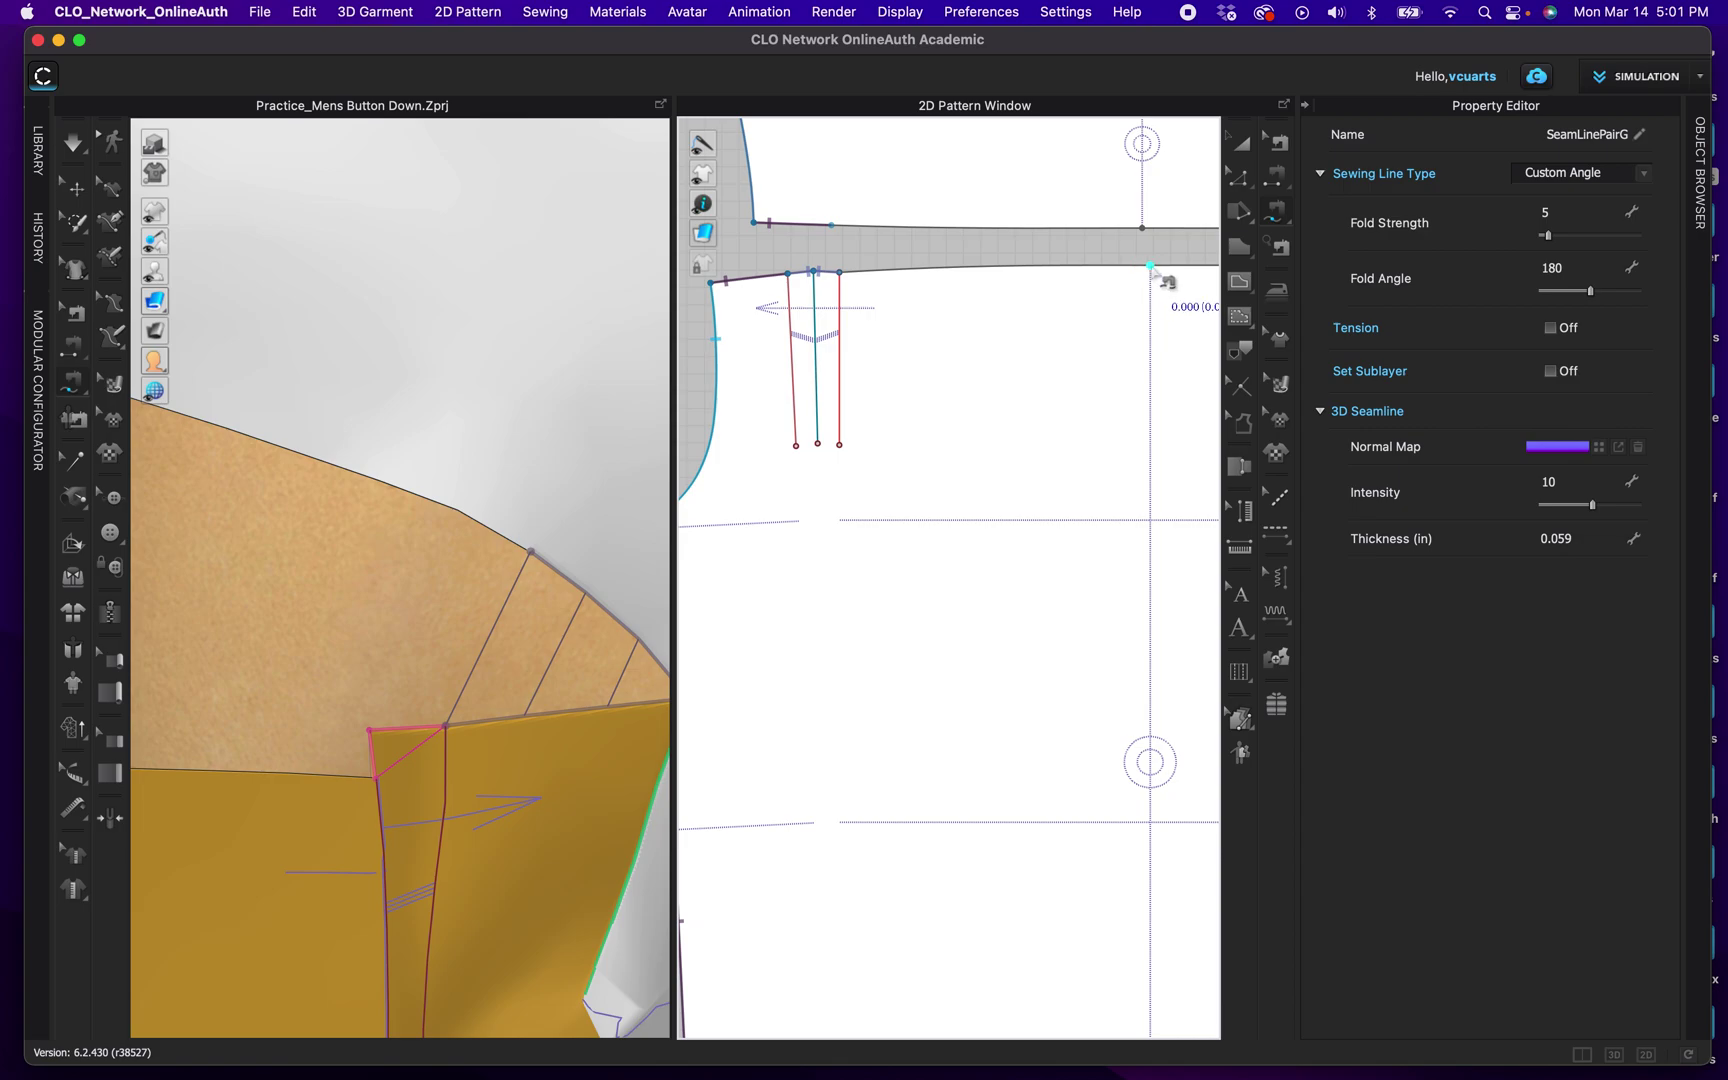
click(1150, 267)
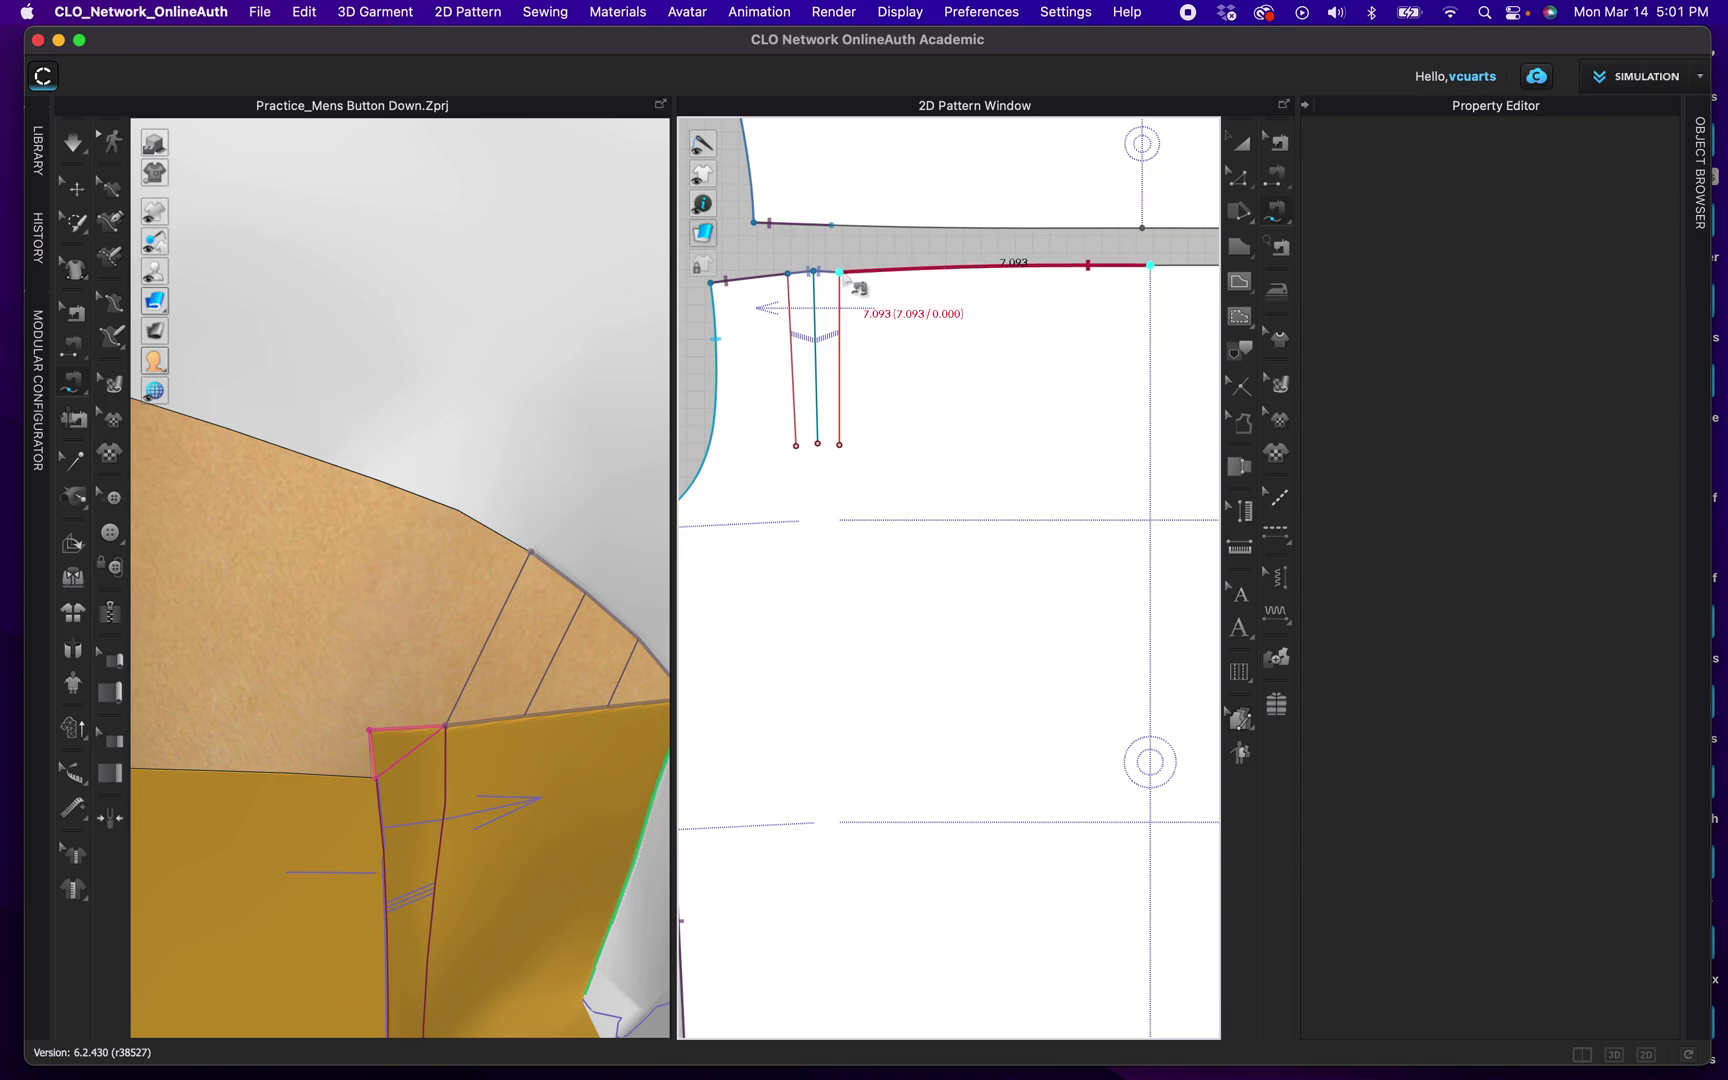
click(845, 280)
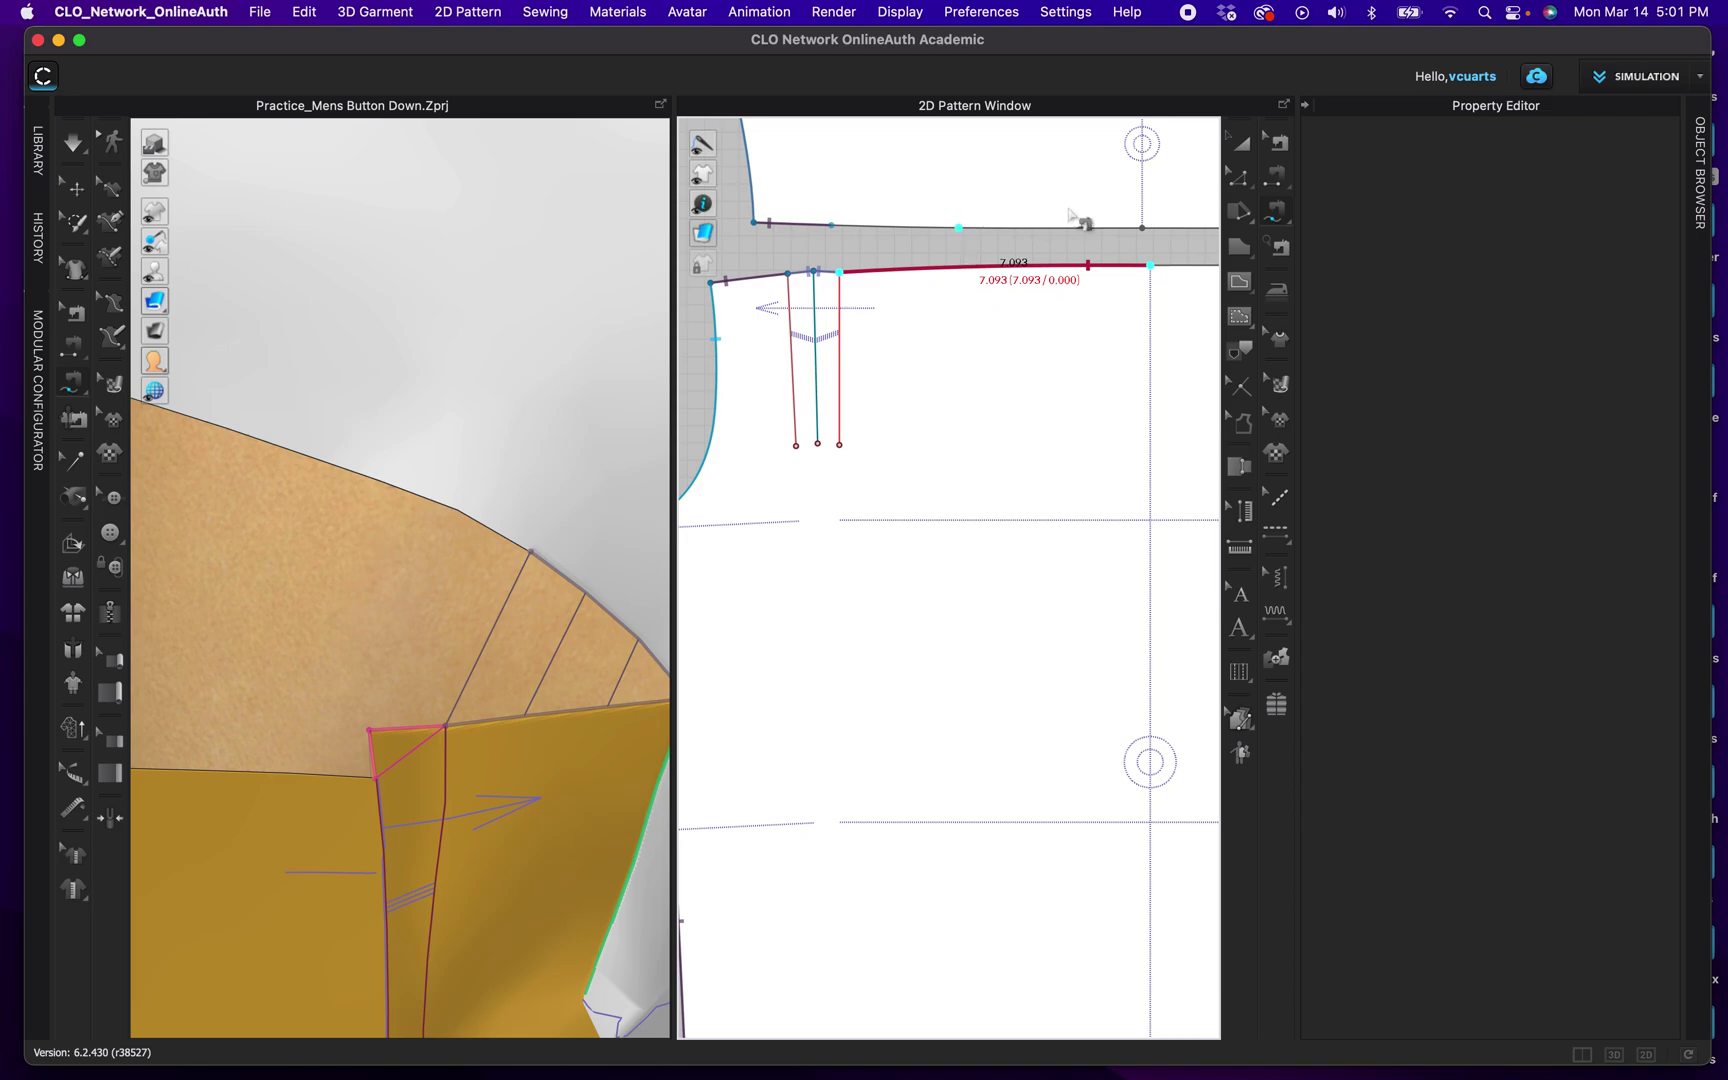
click(1143, 229)
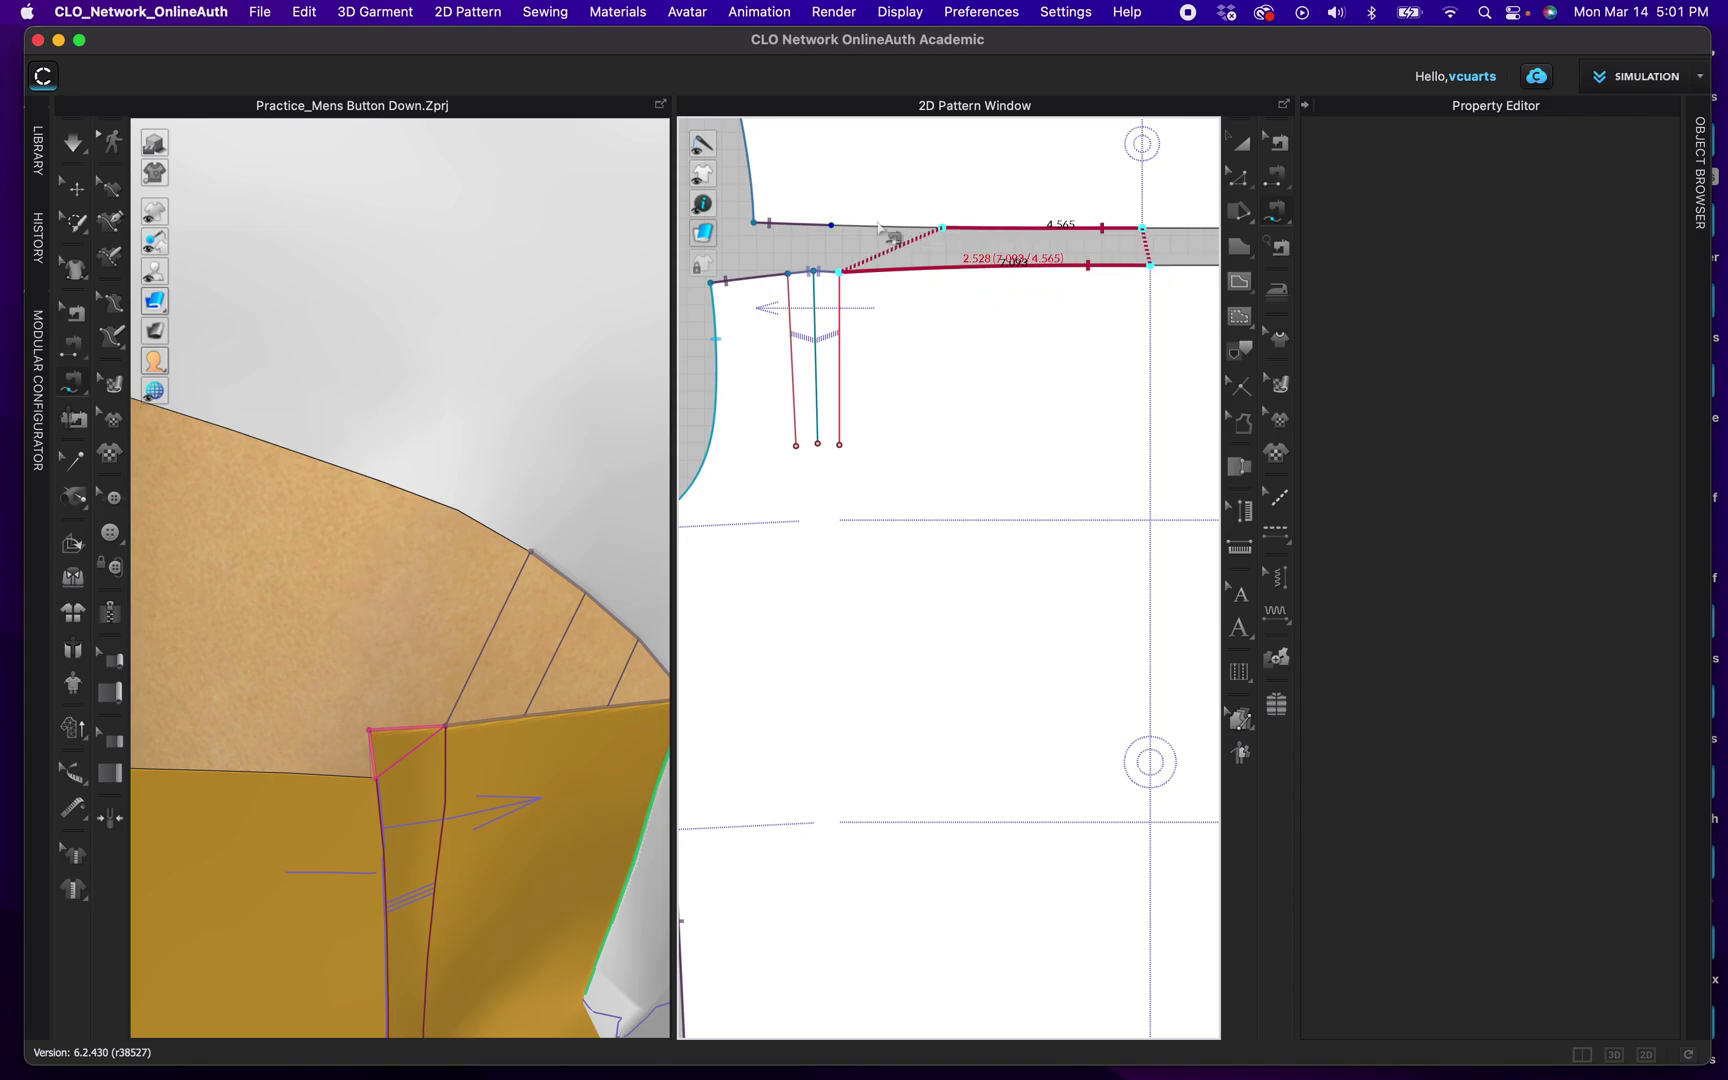
click(832, 226)
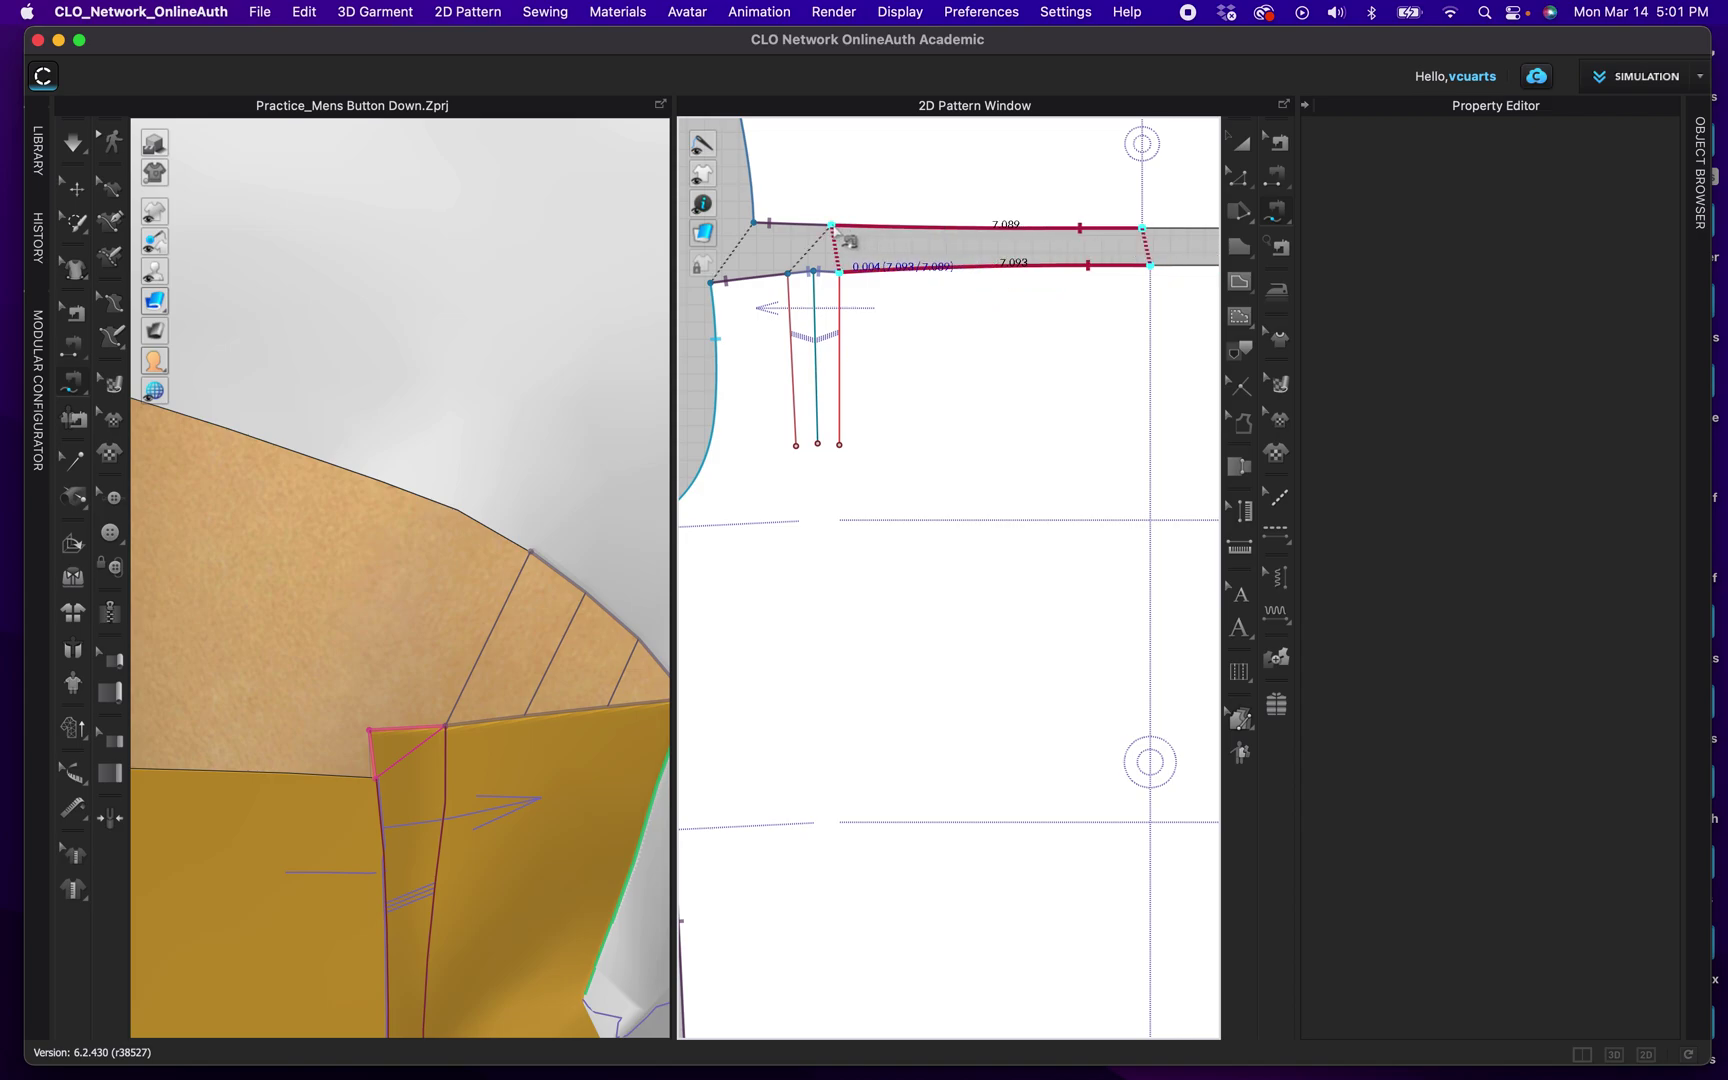
click(840, 234)
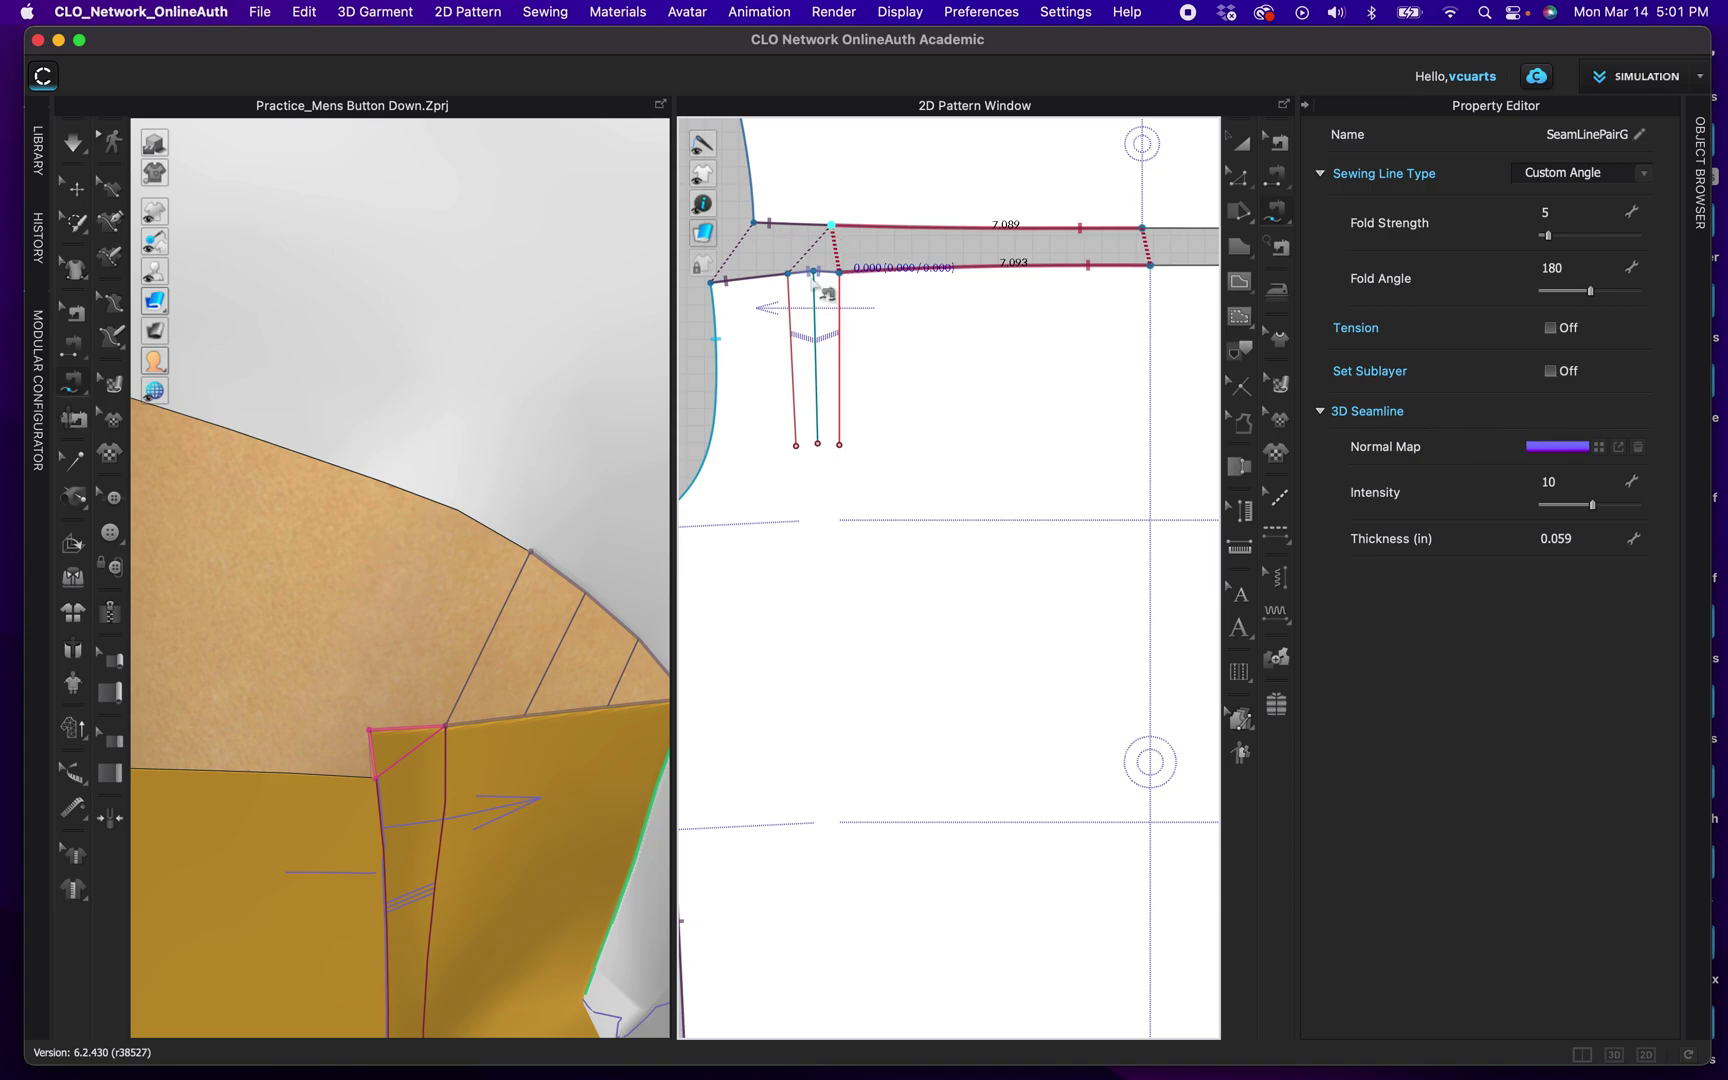
Step: Simulate the garment and inspect the yoke seam and back pleats from both sides of the avatar
scroll(345, 625, down, 5)
scroll(347, 628, down, 4)
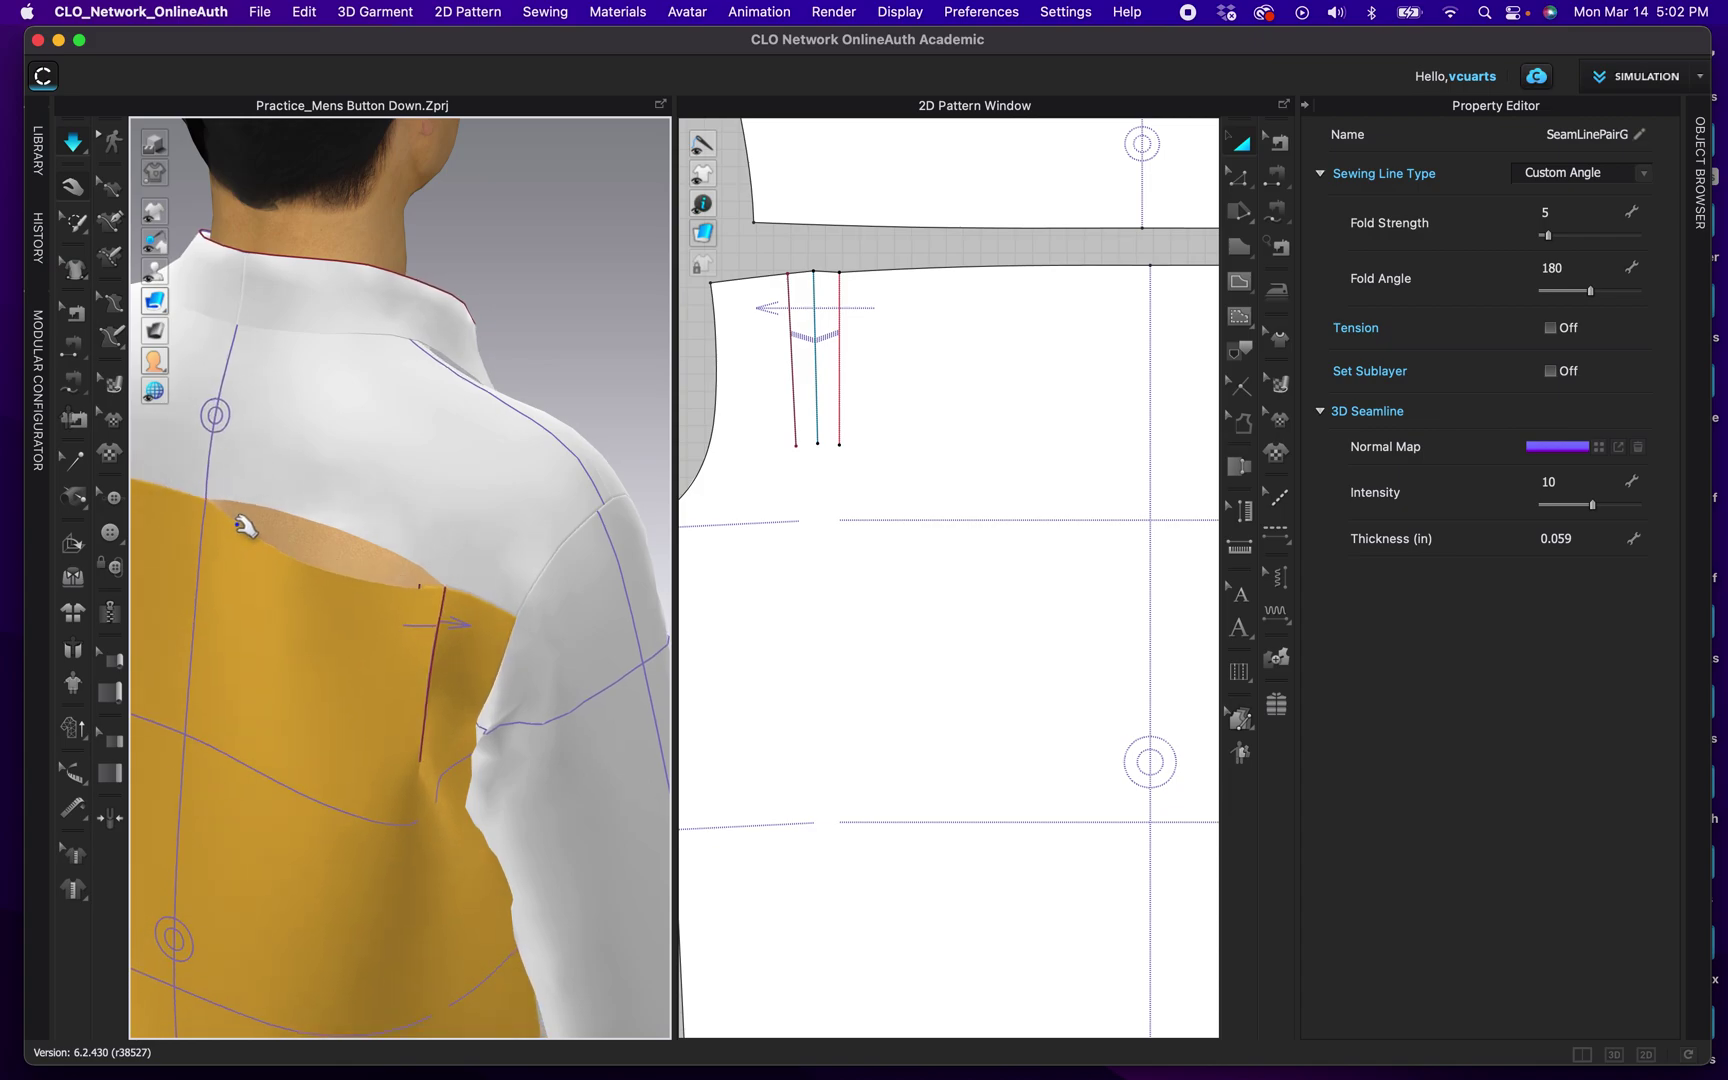
mouse_move(401, 513)
right_down()
mouse_move(460, 512)
mouse_move(270, 470)
mouse_move(328, 490)
mouse_move(328, 474)
mouse_move(417, 536)
right_up()
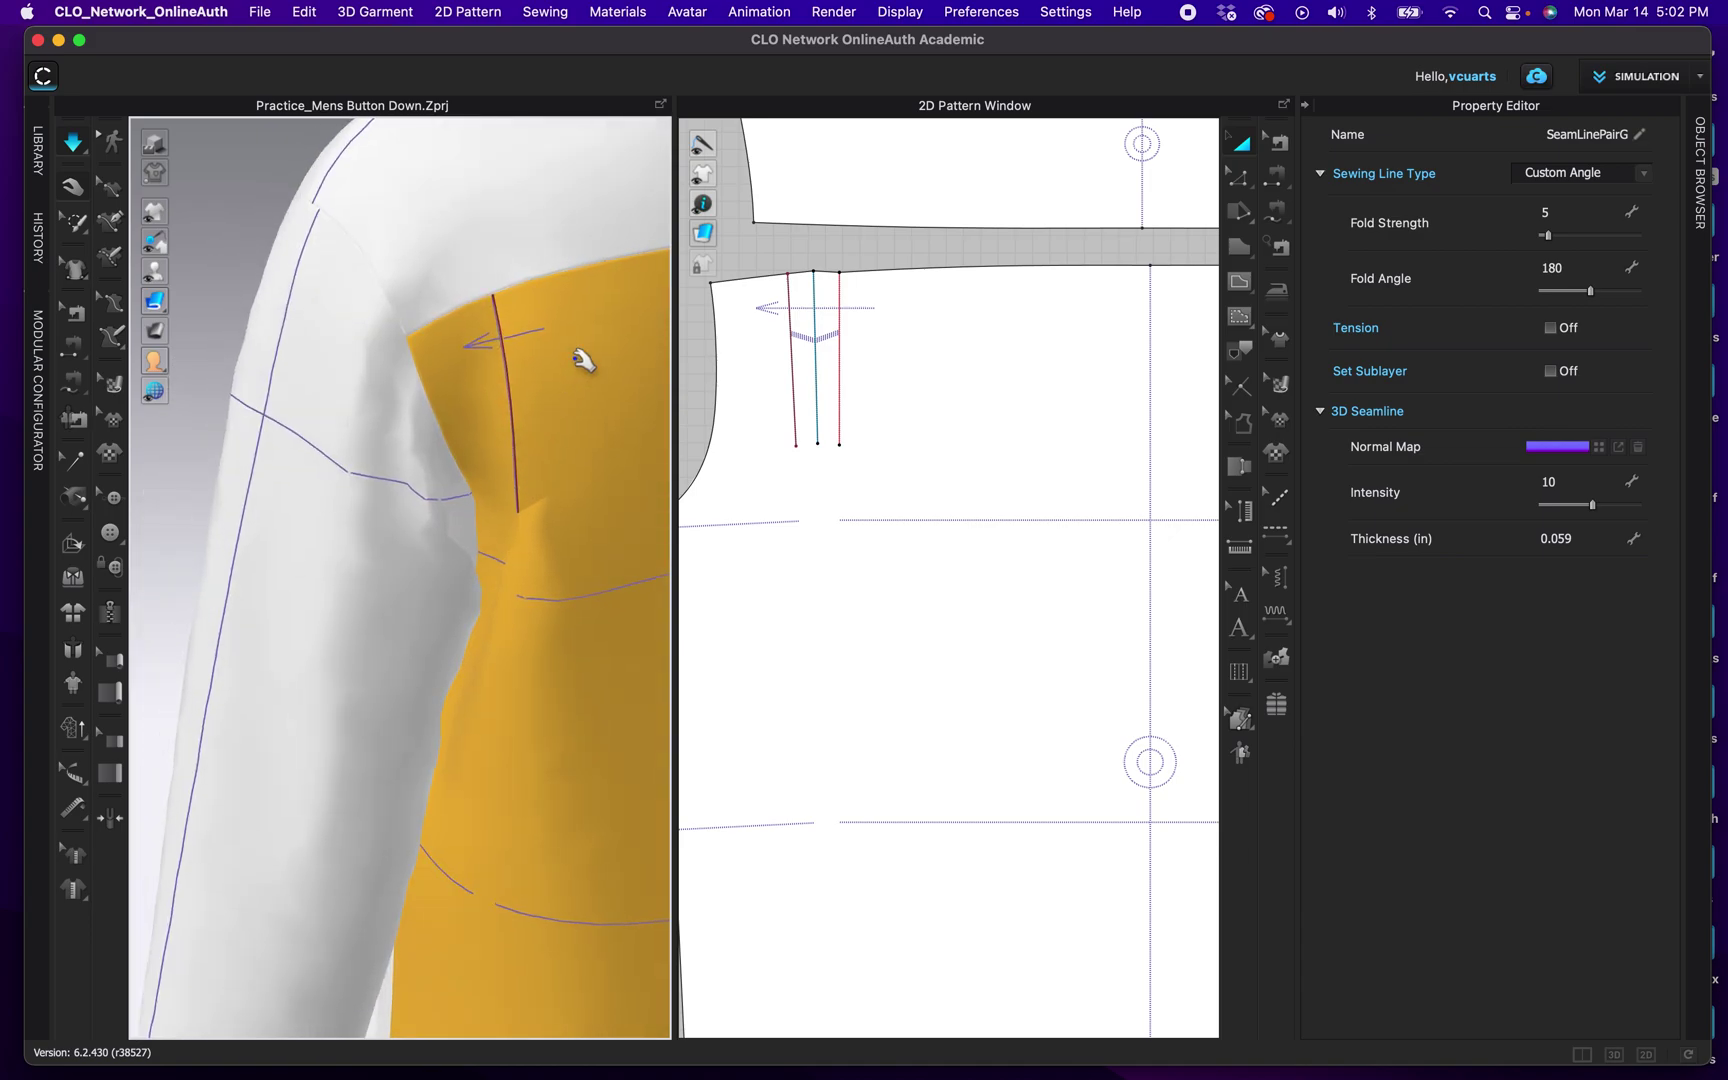
right_drag(552, 359, 498, 360)
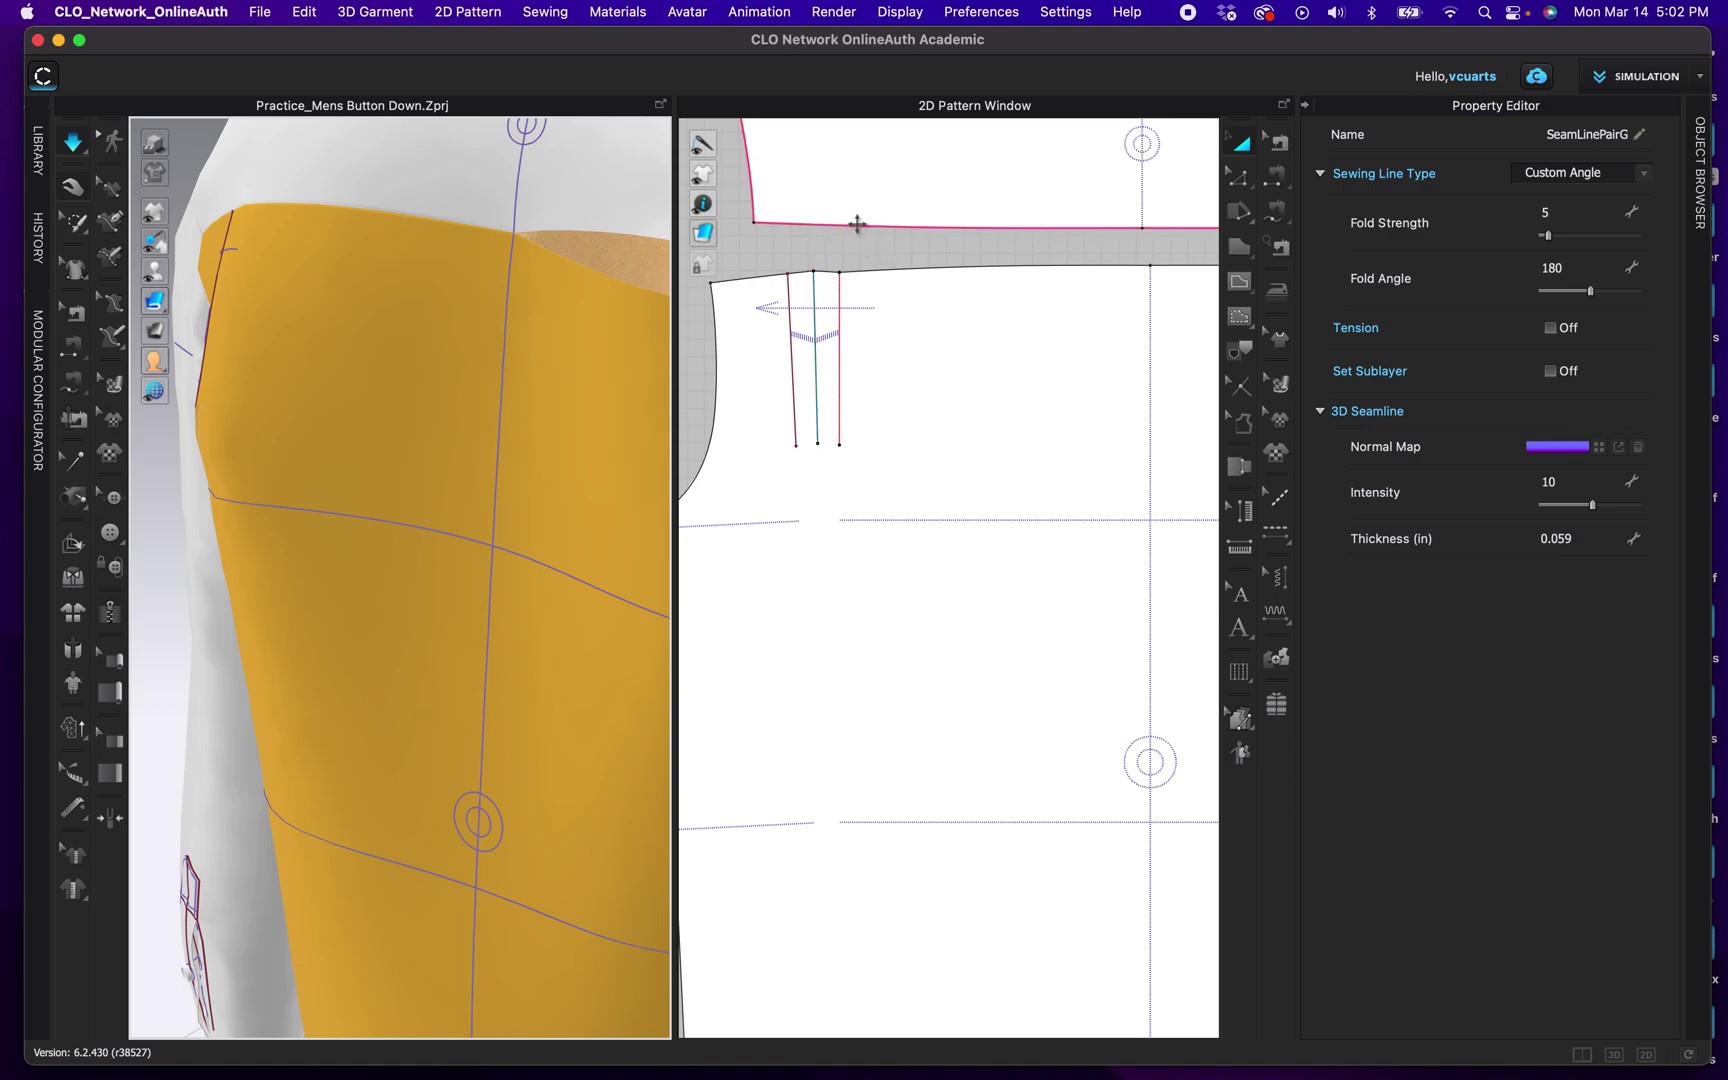
Step: With Free Sewing, sew the yoke's remaining lower edge on the avatar's right to the back panel from centre back to the pleat's middle line
right_drag(1163, 250, 911, 240)
click(1018, 238)
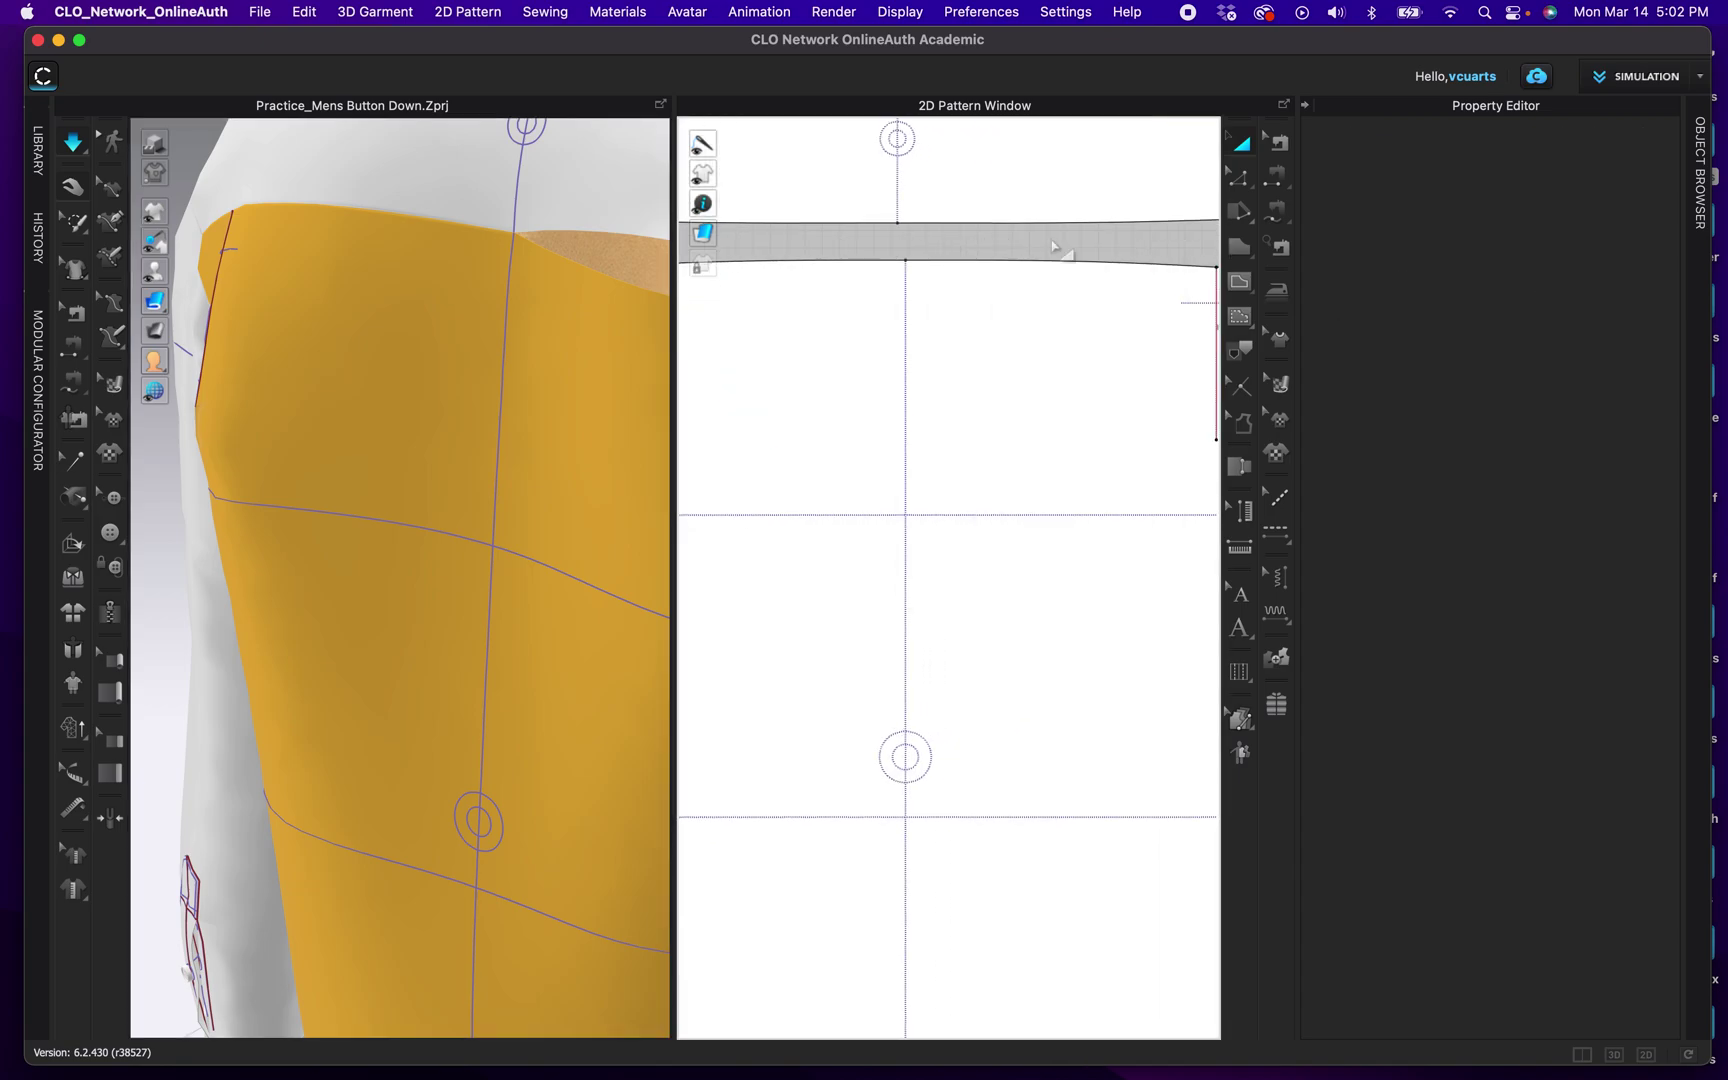
right_drag(966, 252, 918, 266)
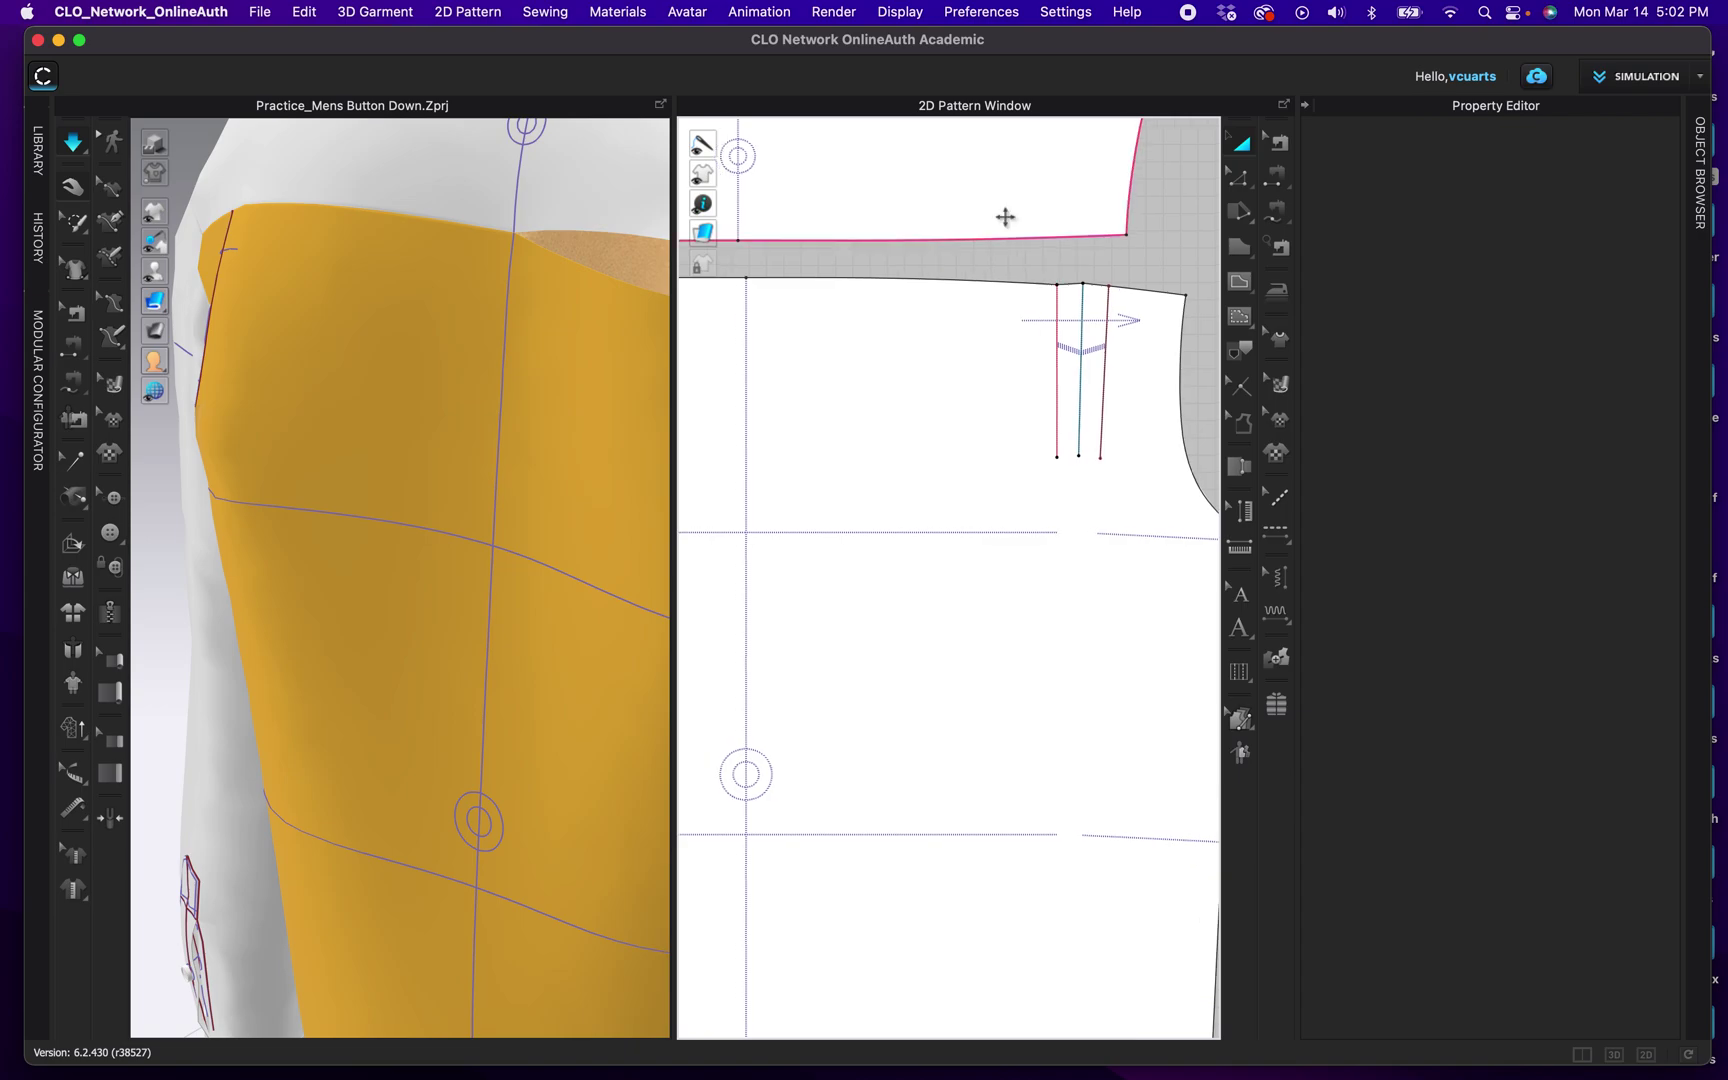
click(1279, 214)
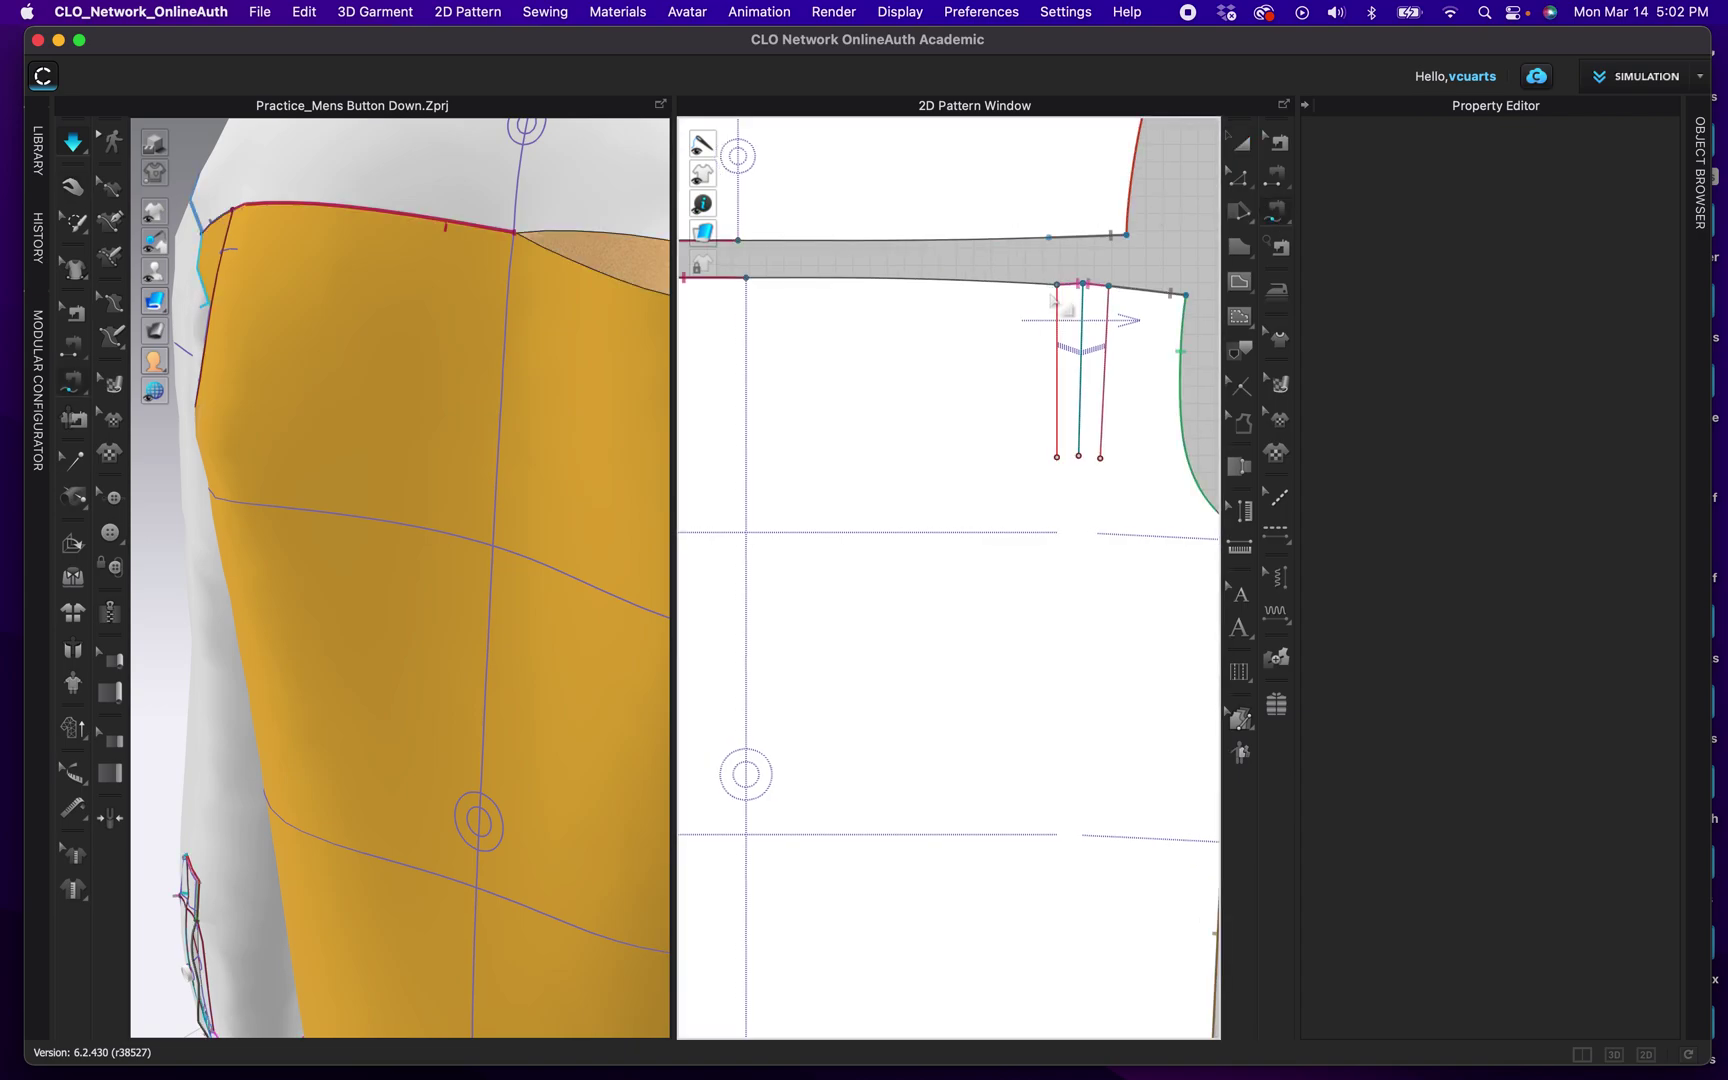
click(1050, 243)
click(747, 278)
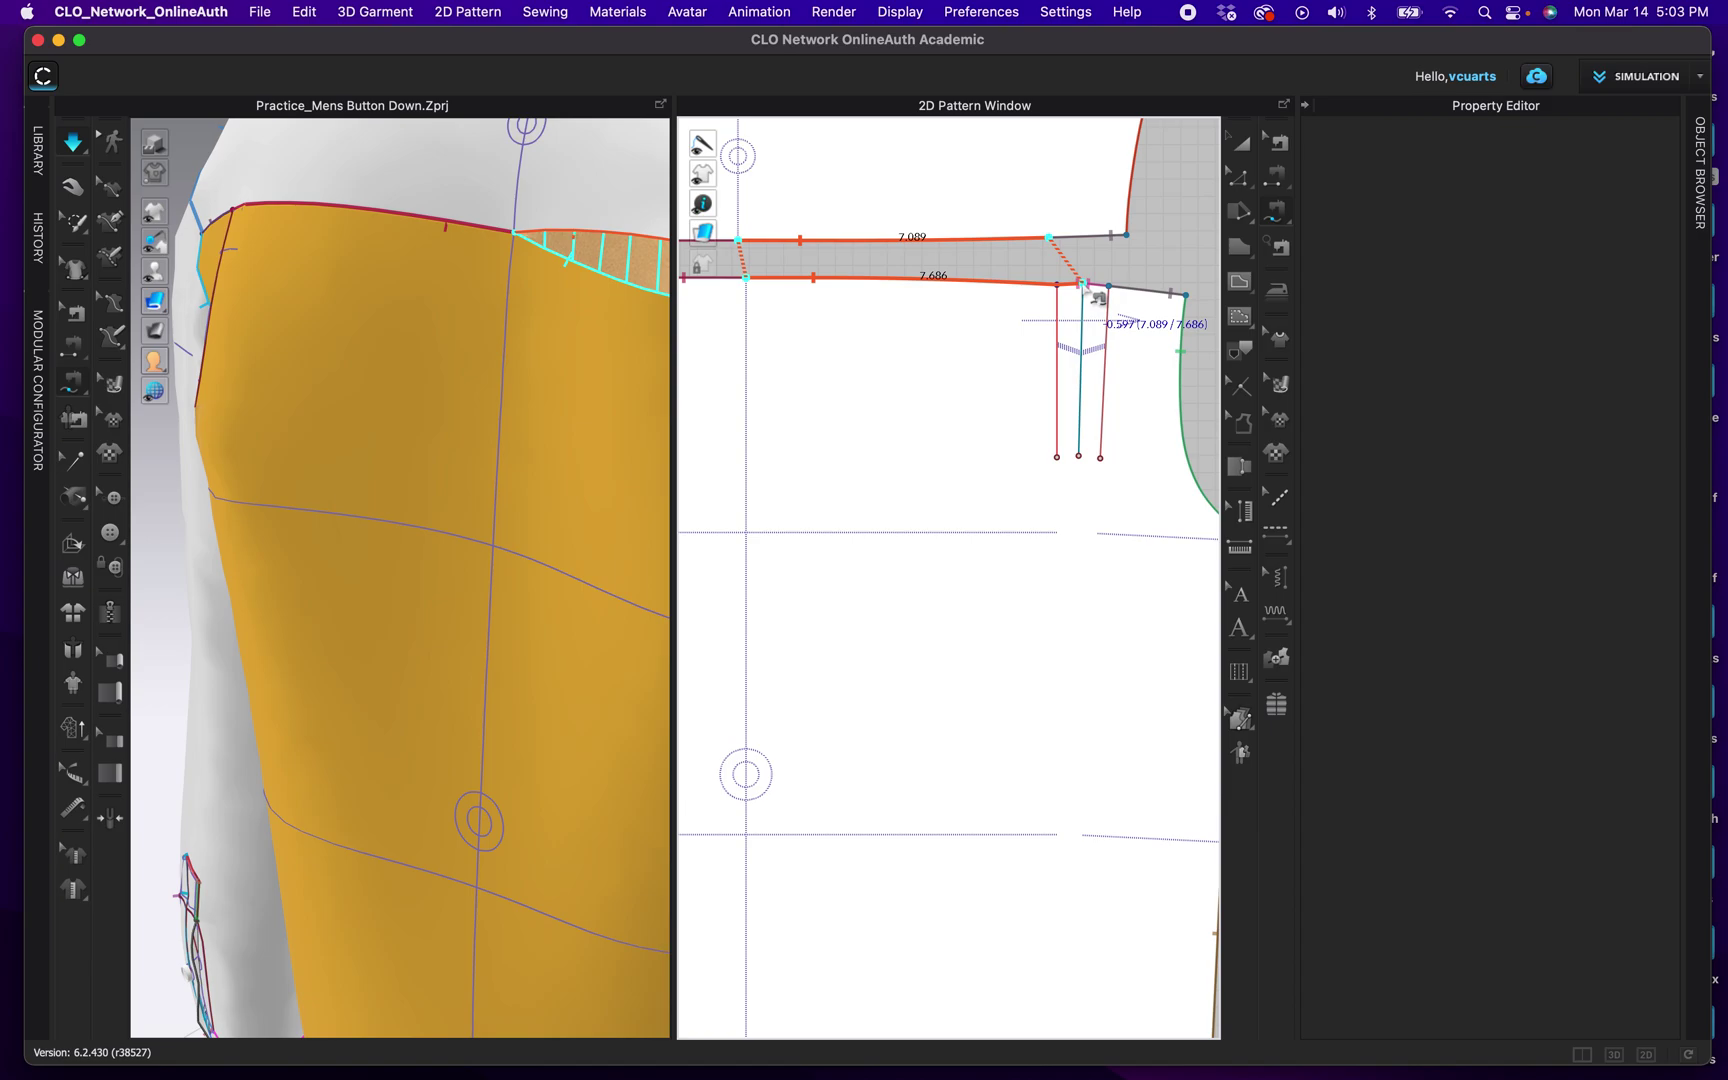
click(1086, 287)
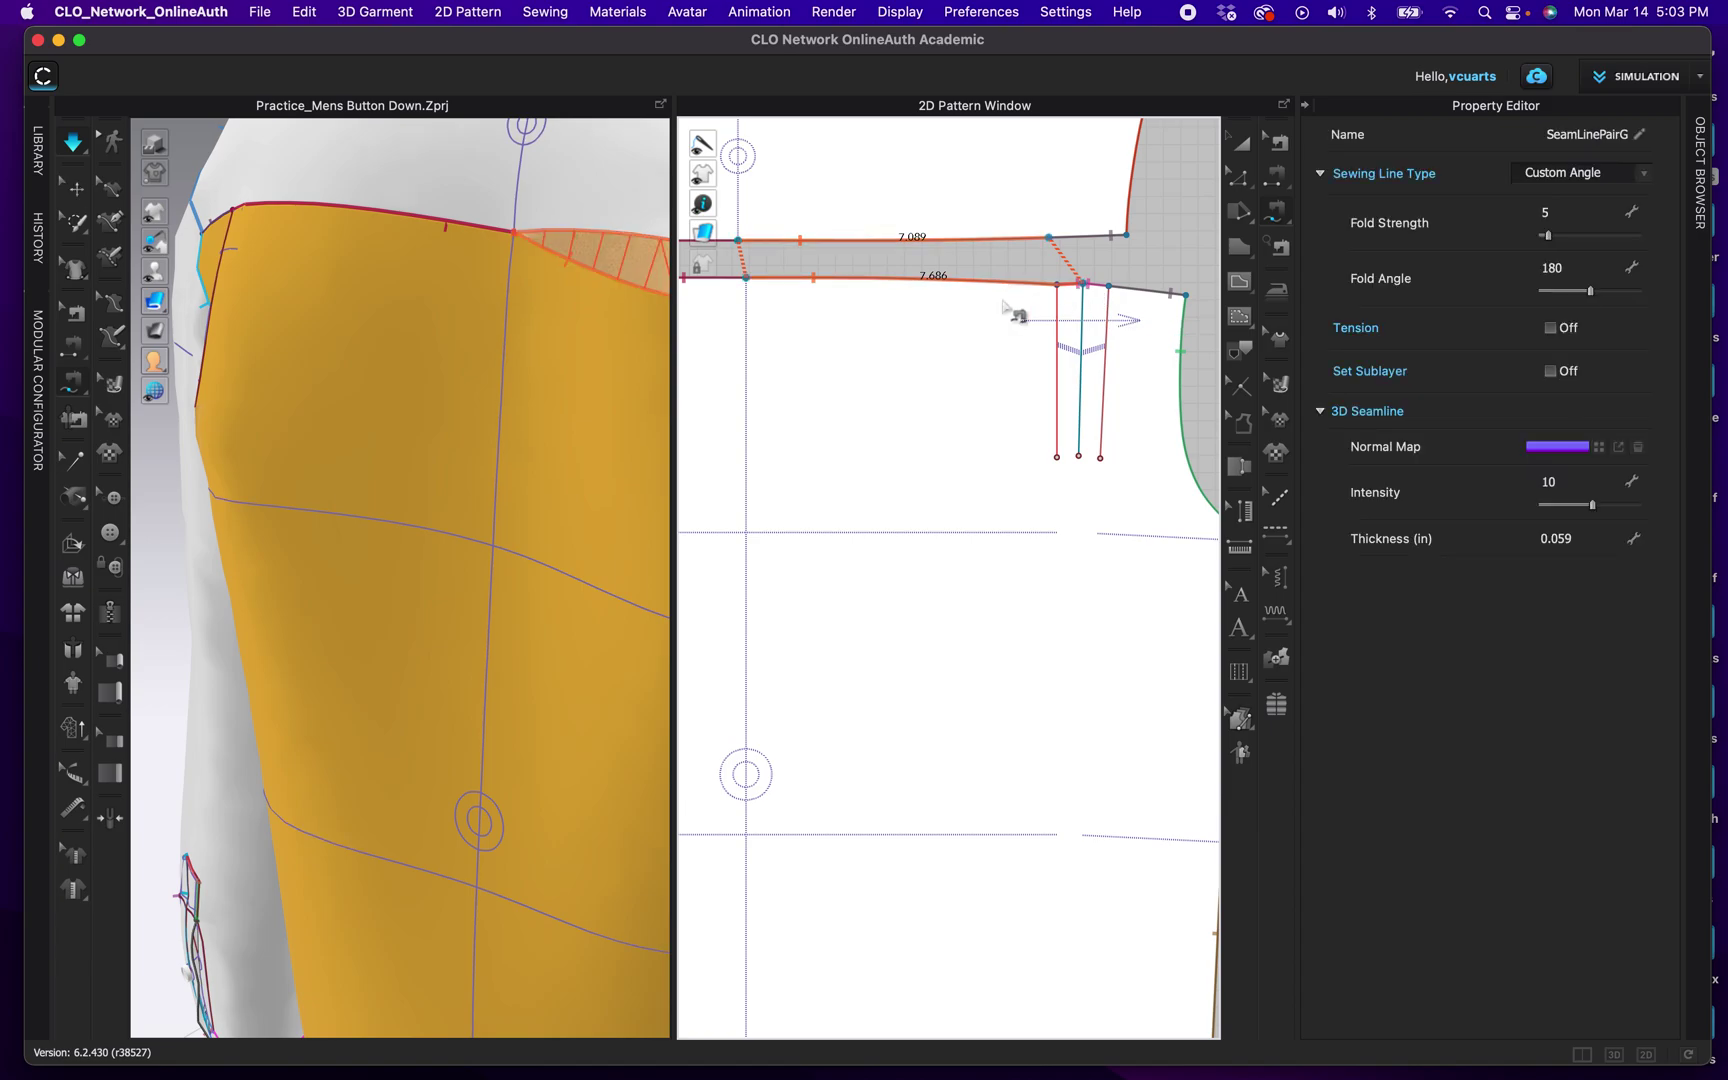
Step: Simulate the garment to close the yoke gap and inspect the back pleat on the avatar's right
scroll(620, 395, down, 5)
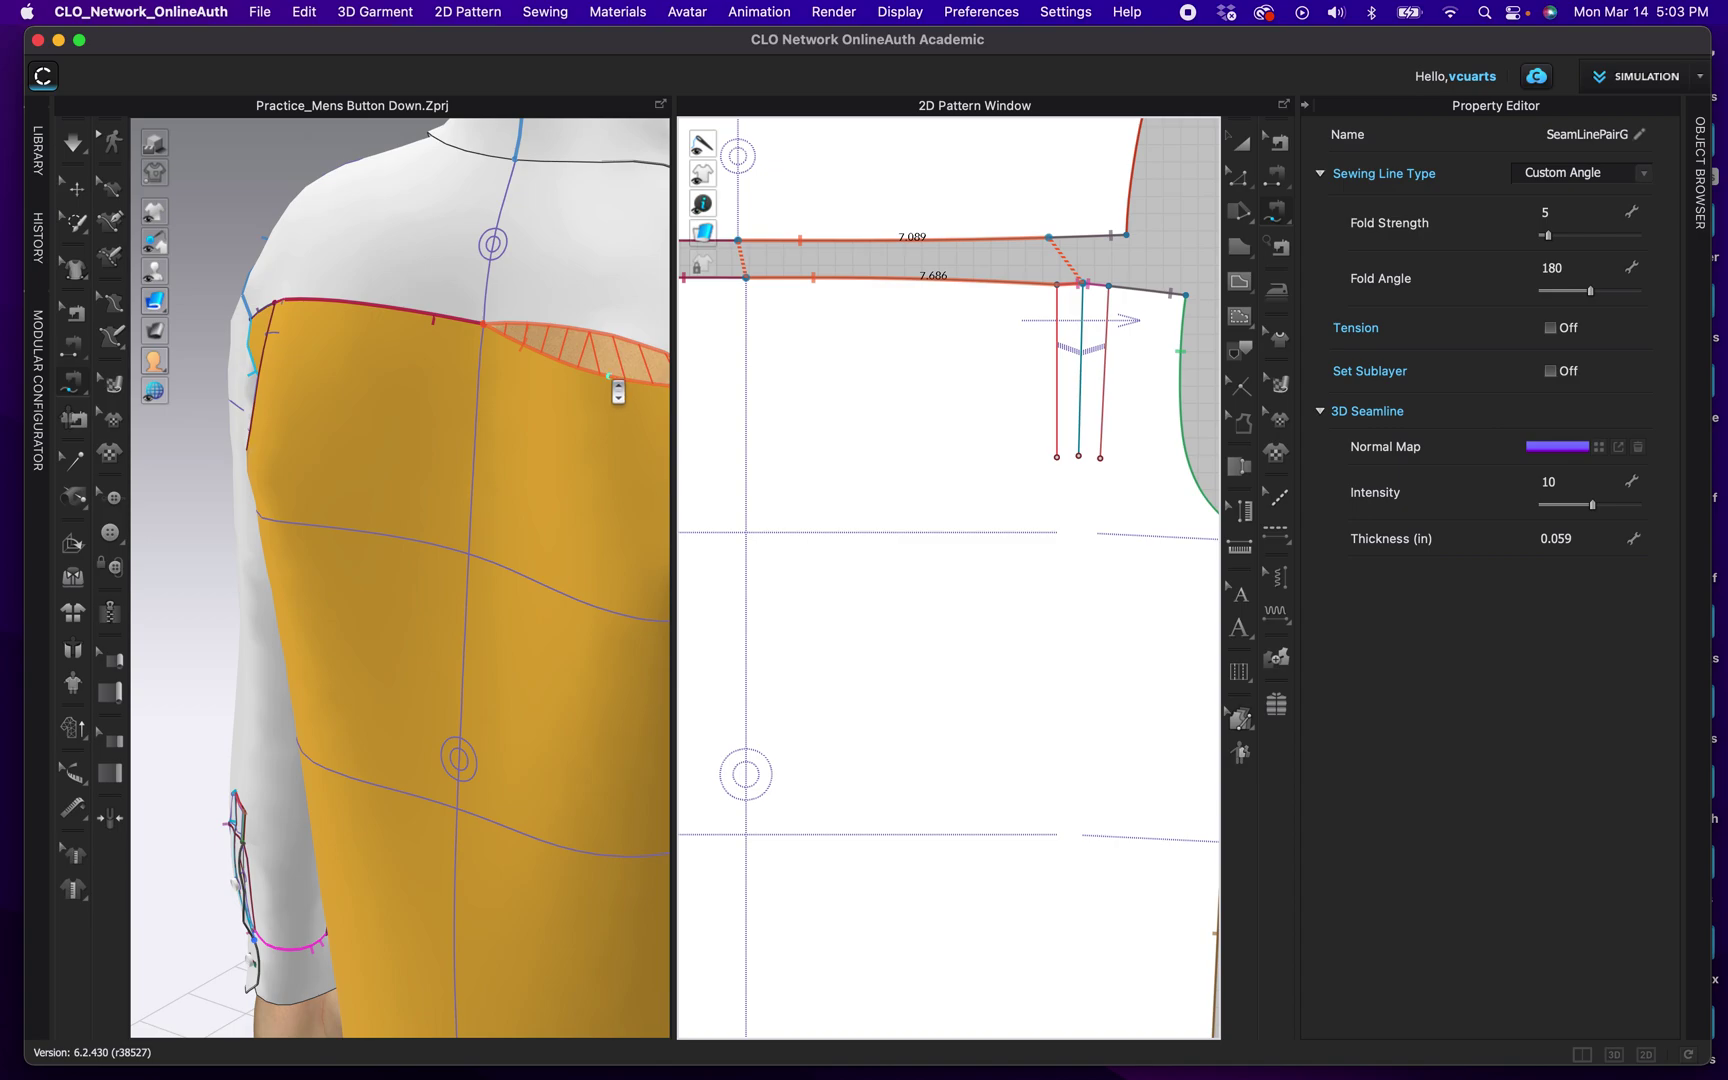
middle_drag(570, 380, 558, 377)
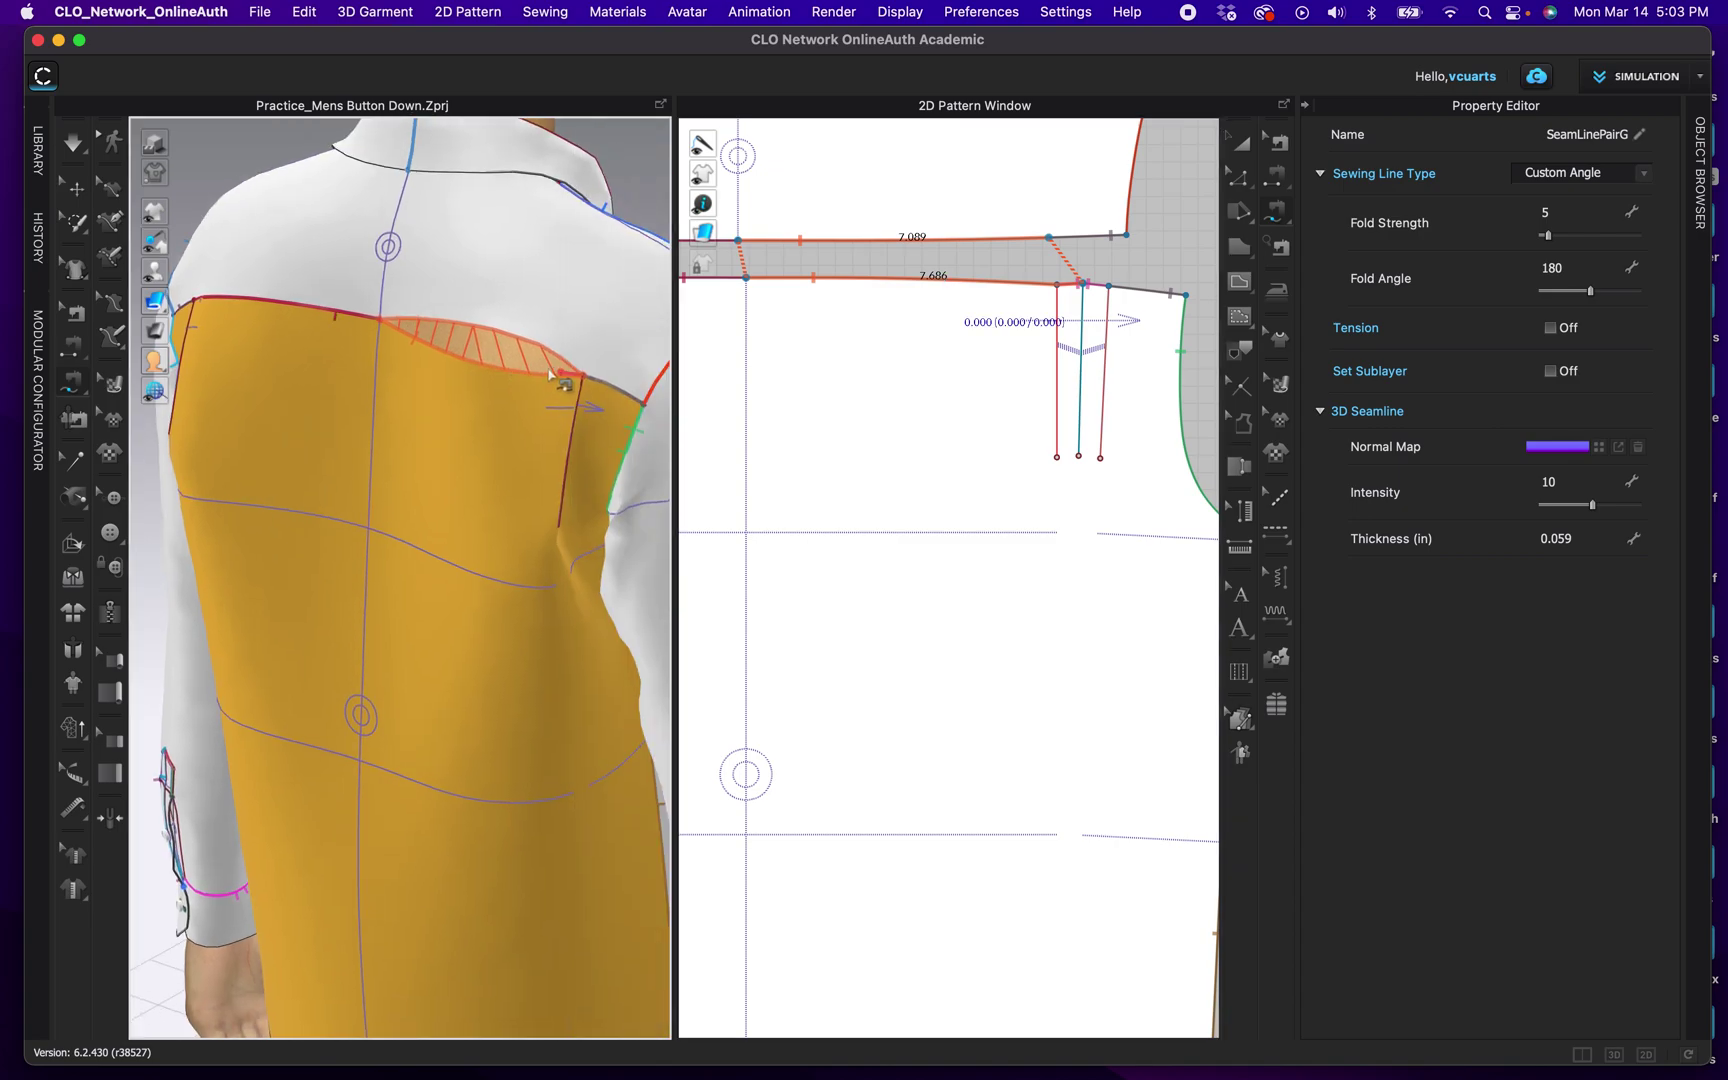
key(space)
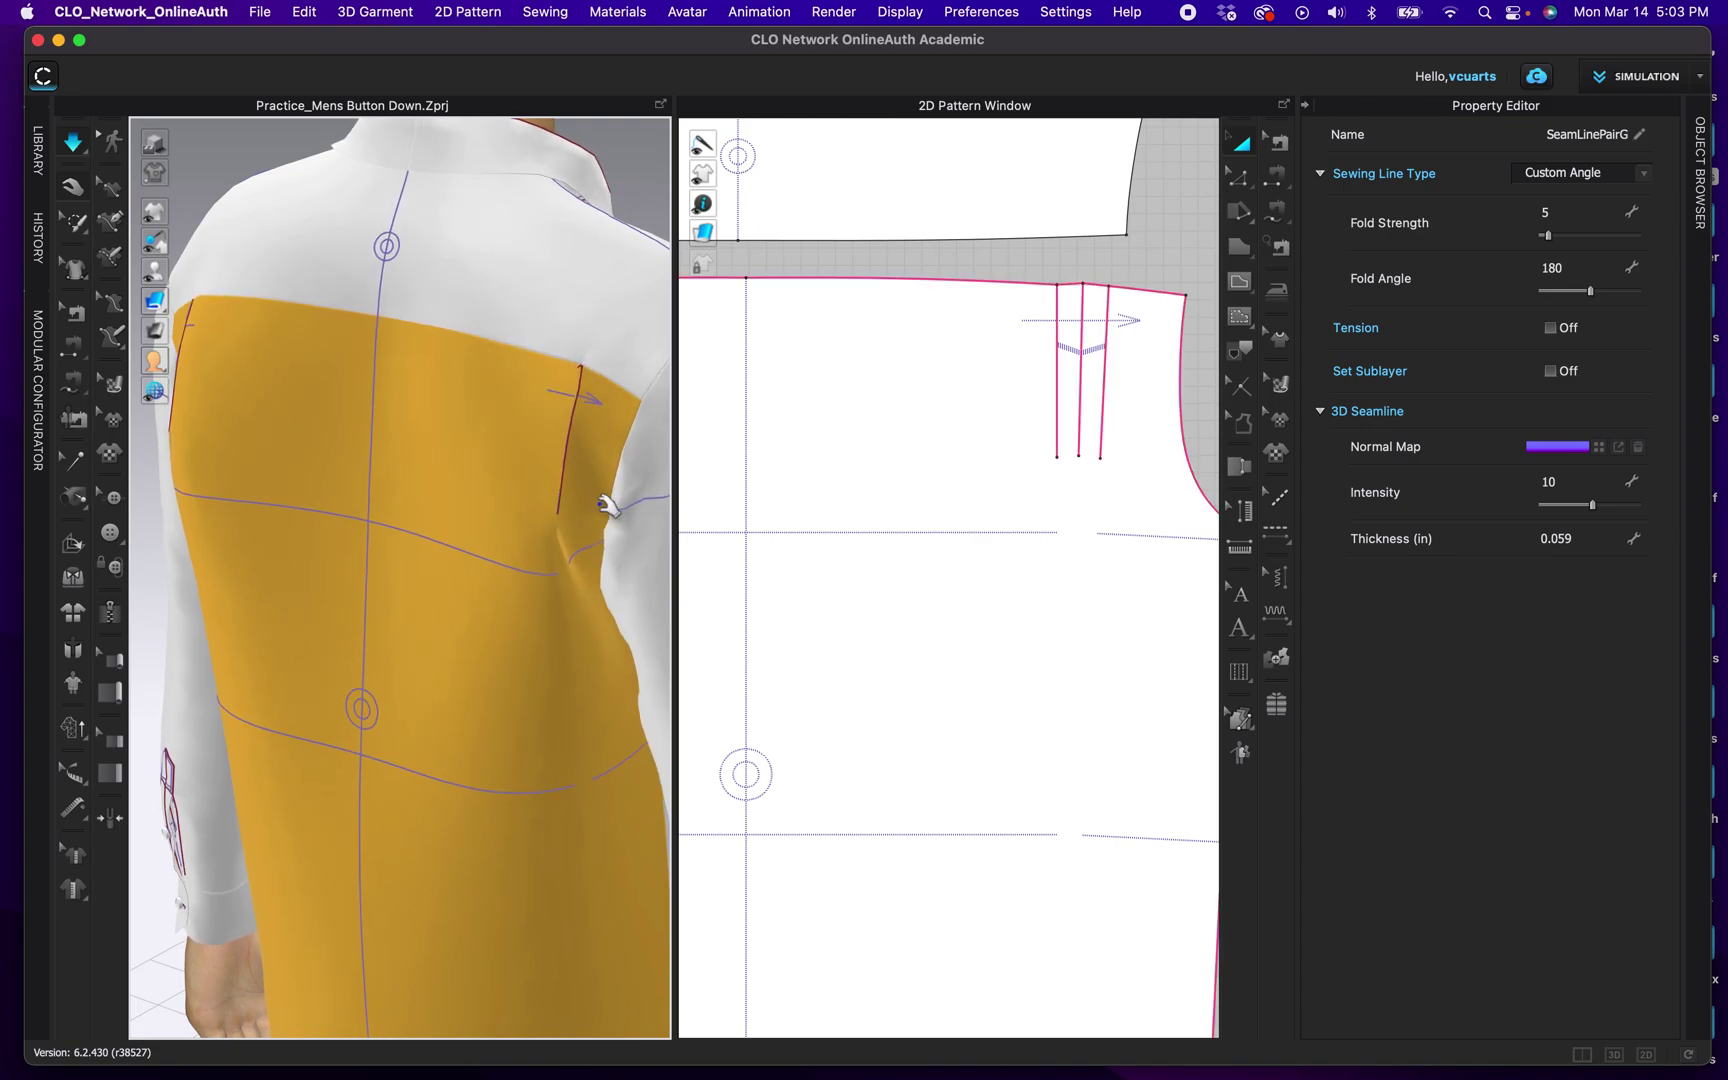
right_drag(603, 505, 552, 501)
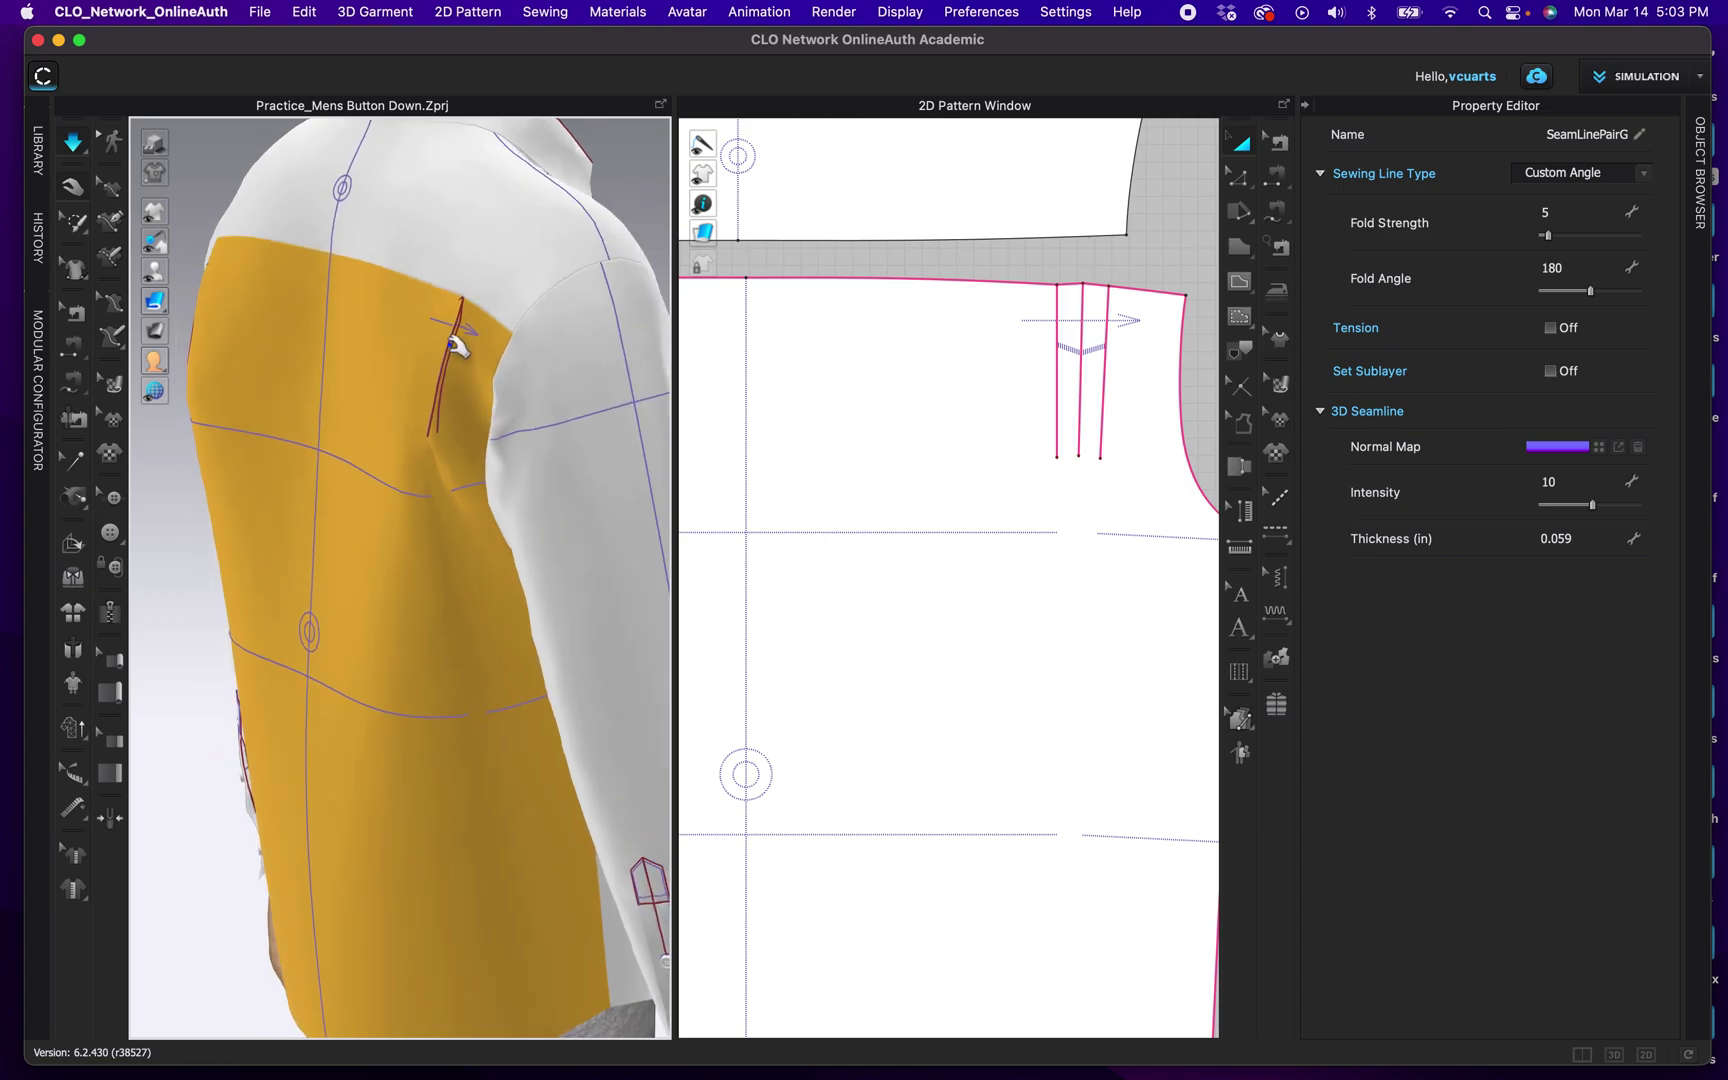
Step: Inspect the back pleats and the yoke seam from both sides of the avatar, with the sewing lines displayed
click(430, 344)
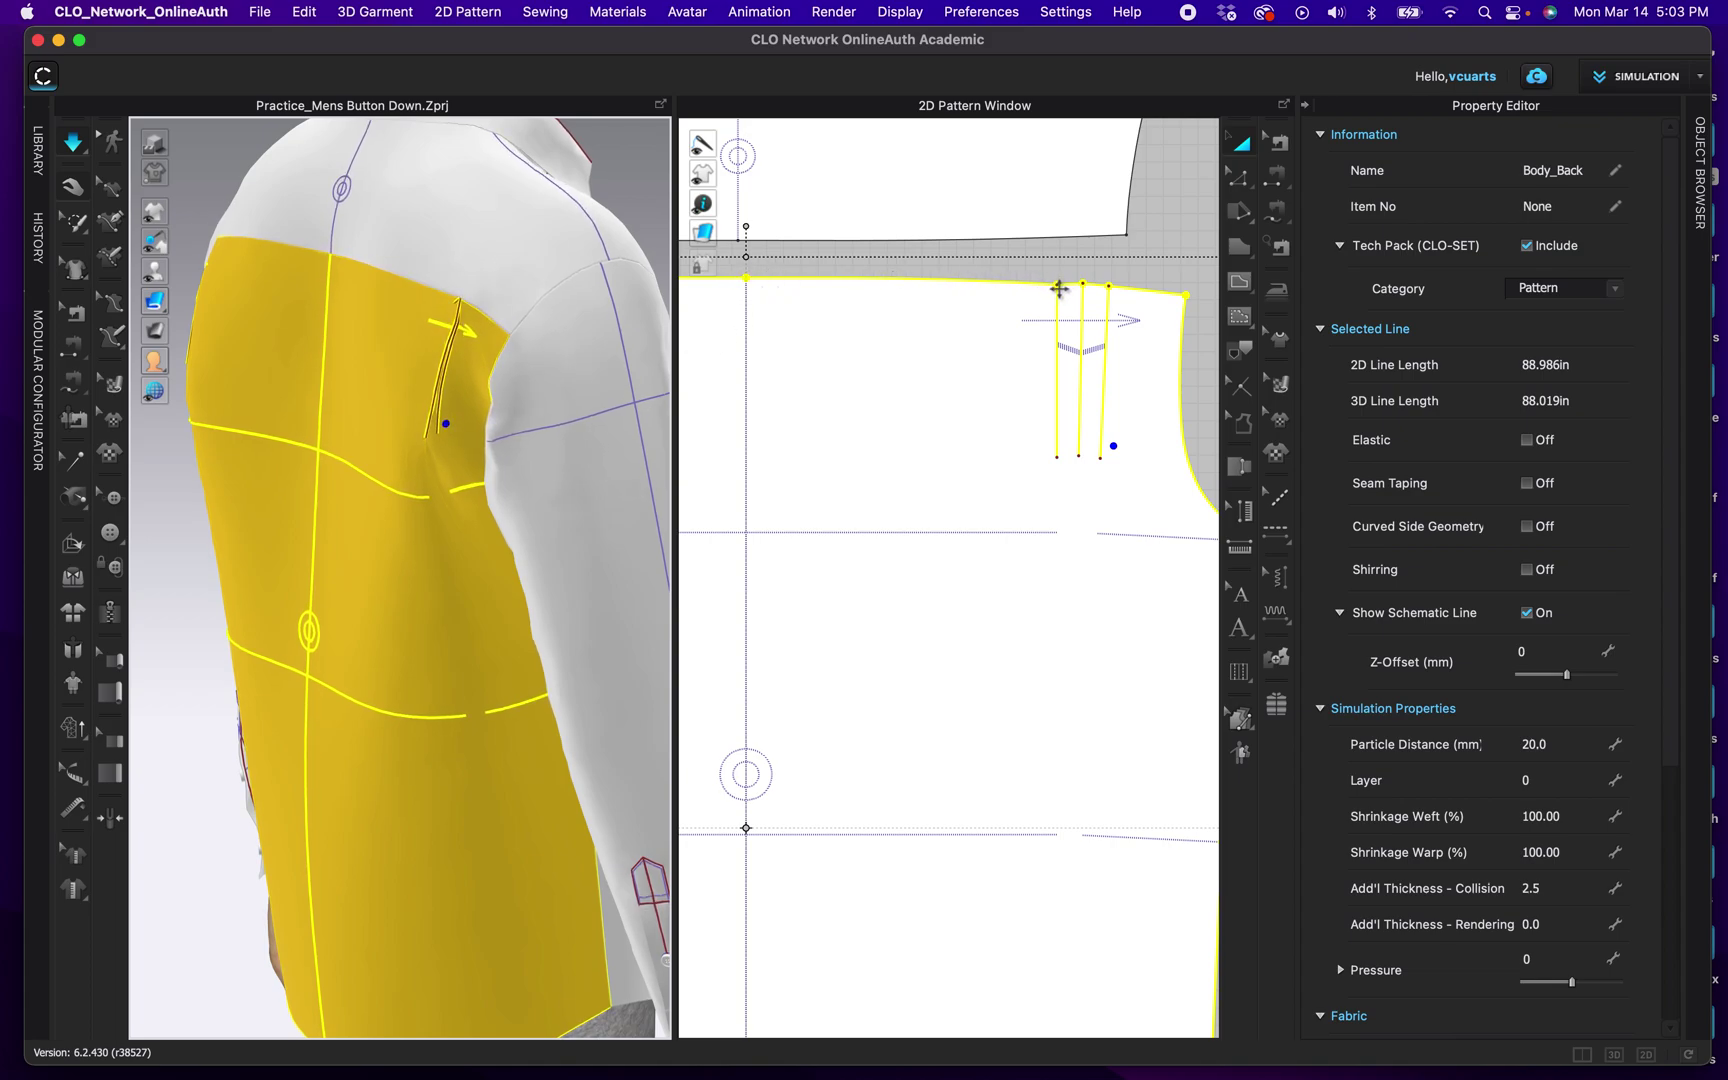
click(1140, 246)
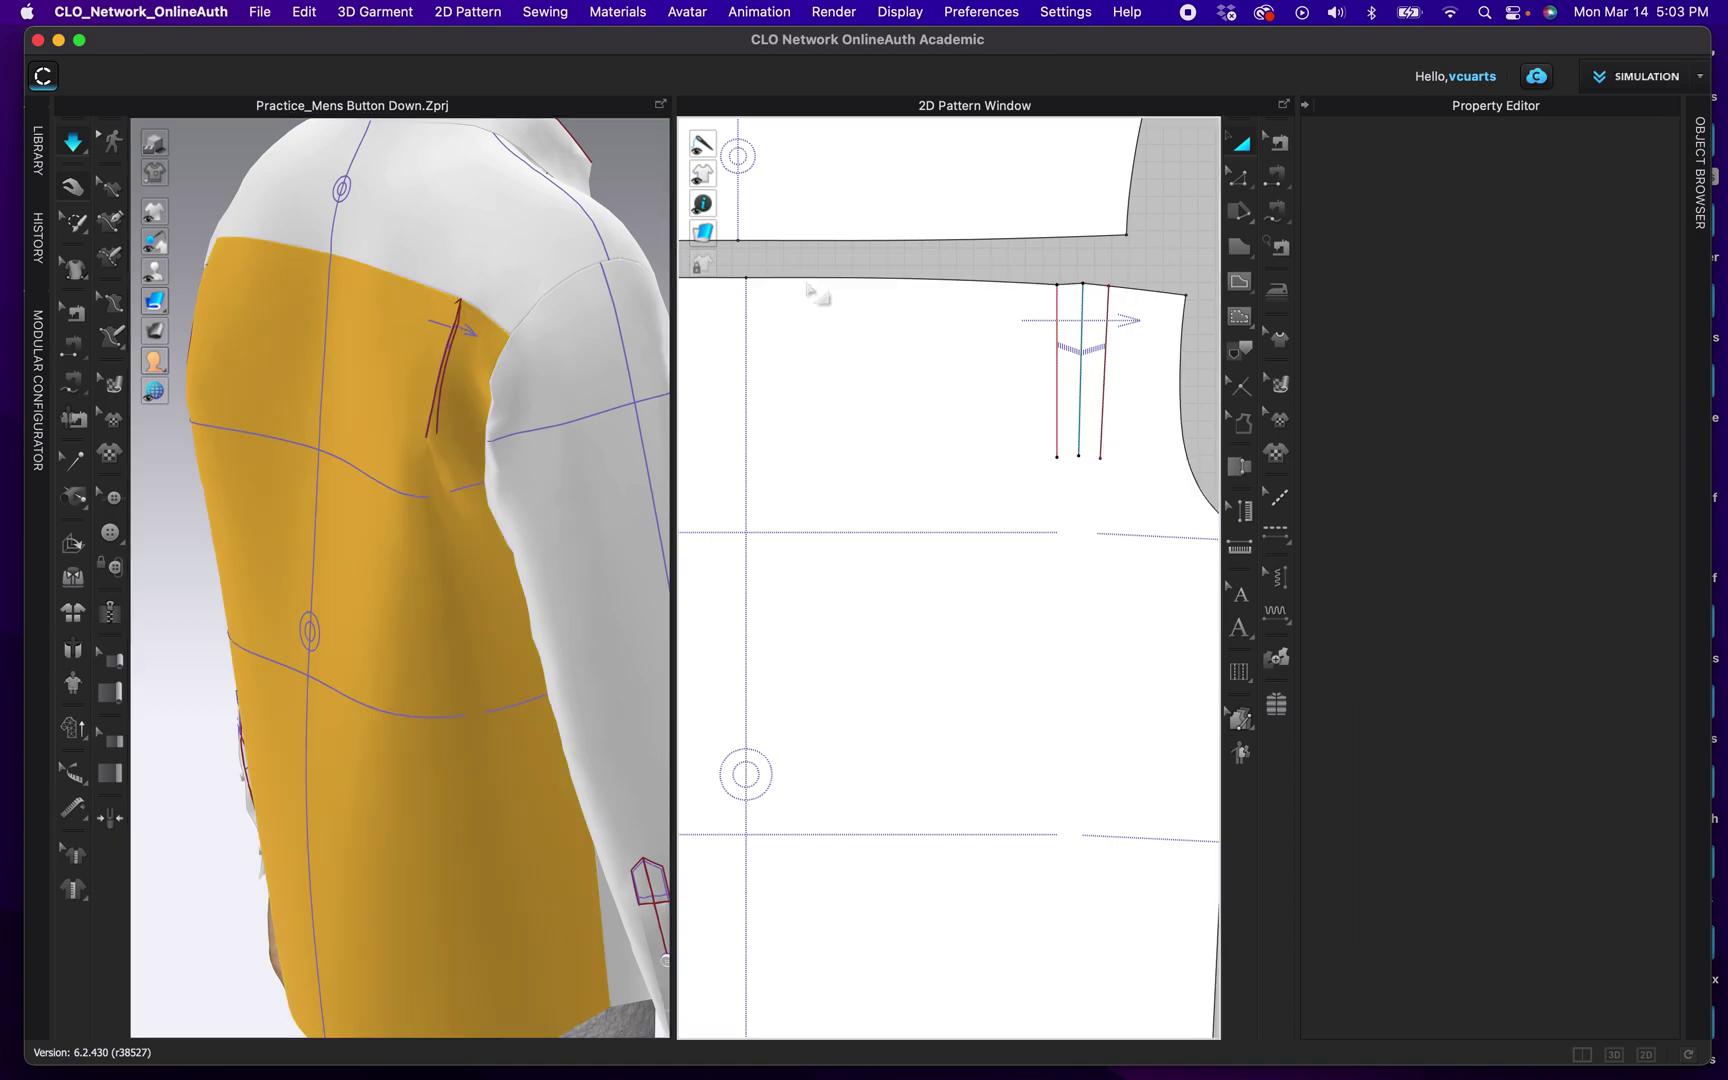
right_drag(519, 449, 582, 444)
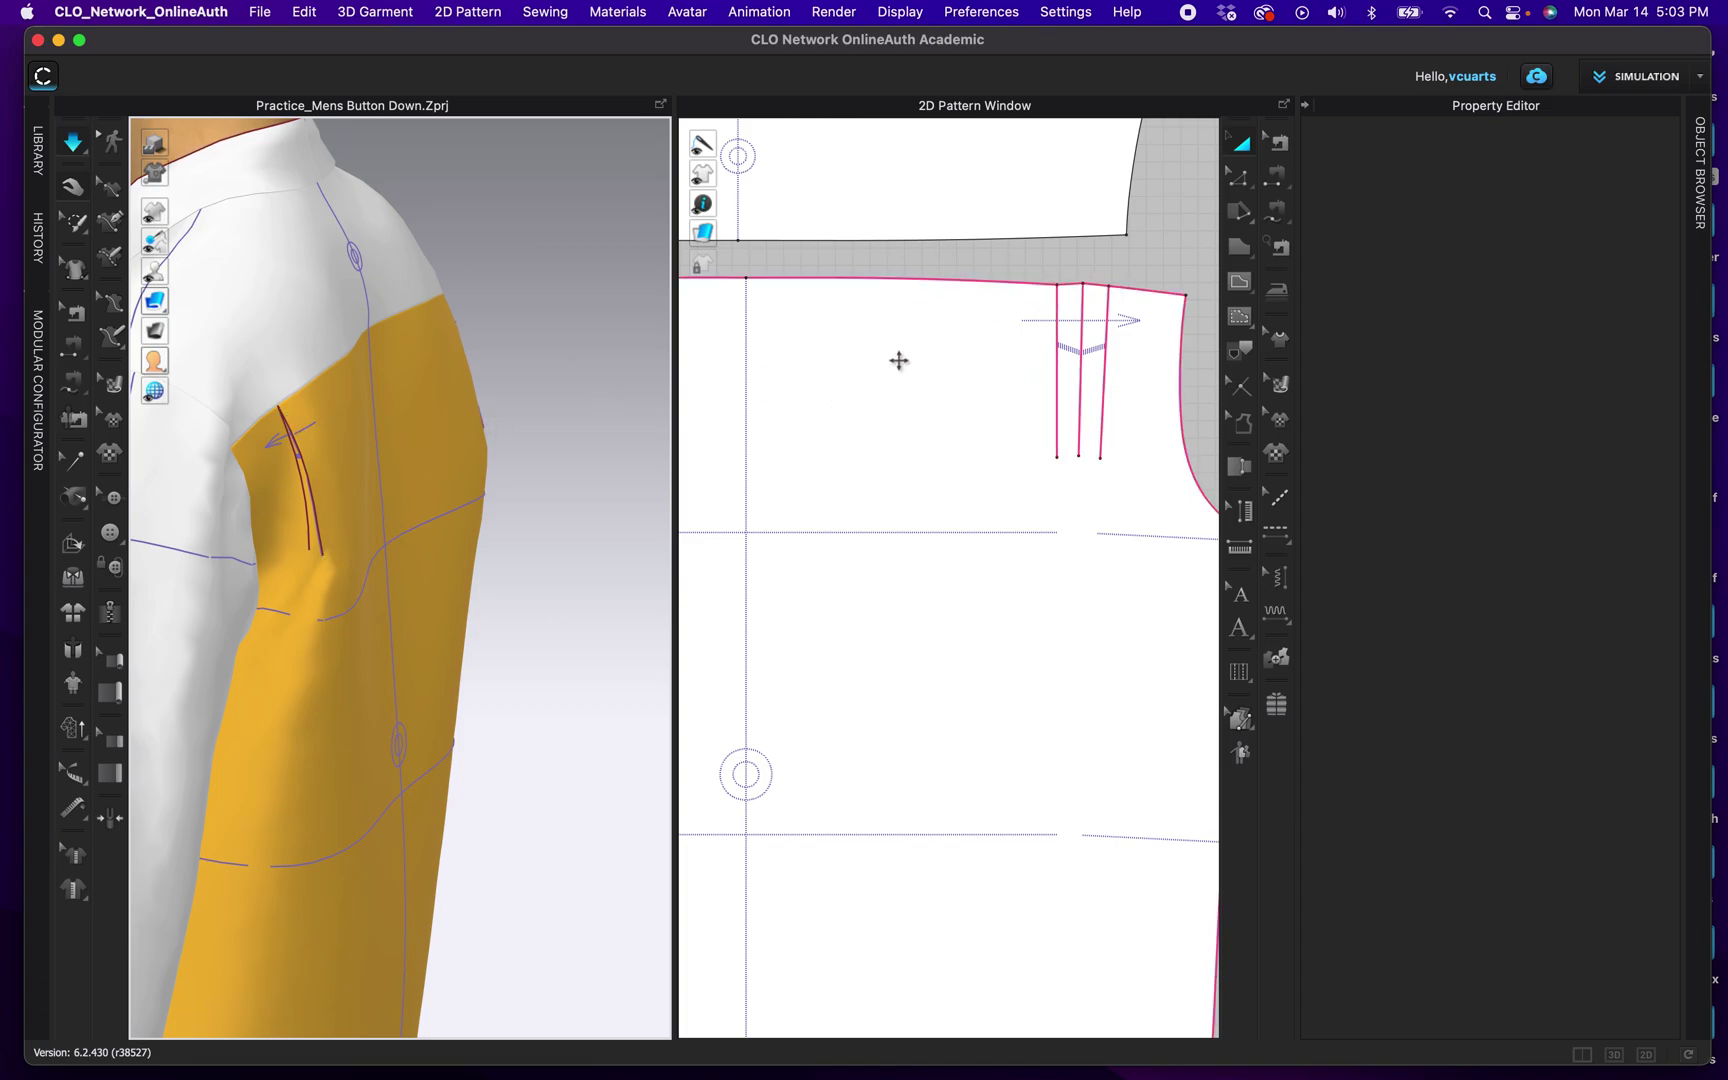
key(b)
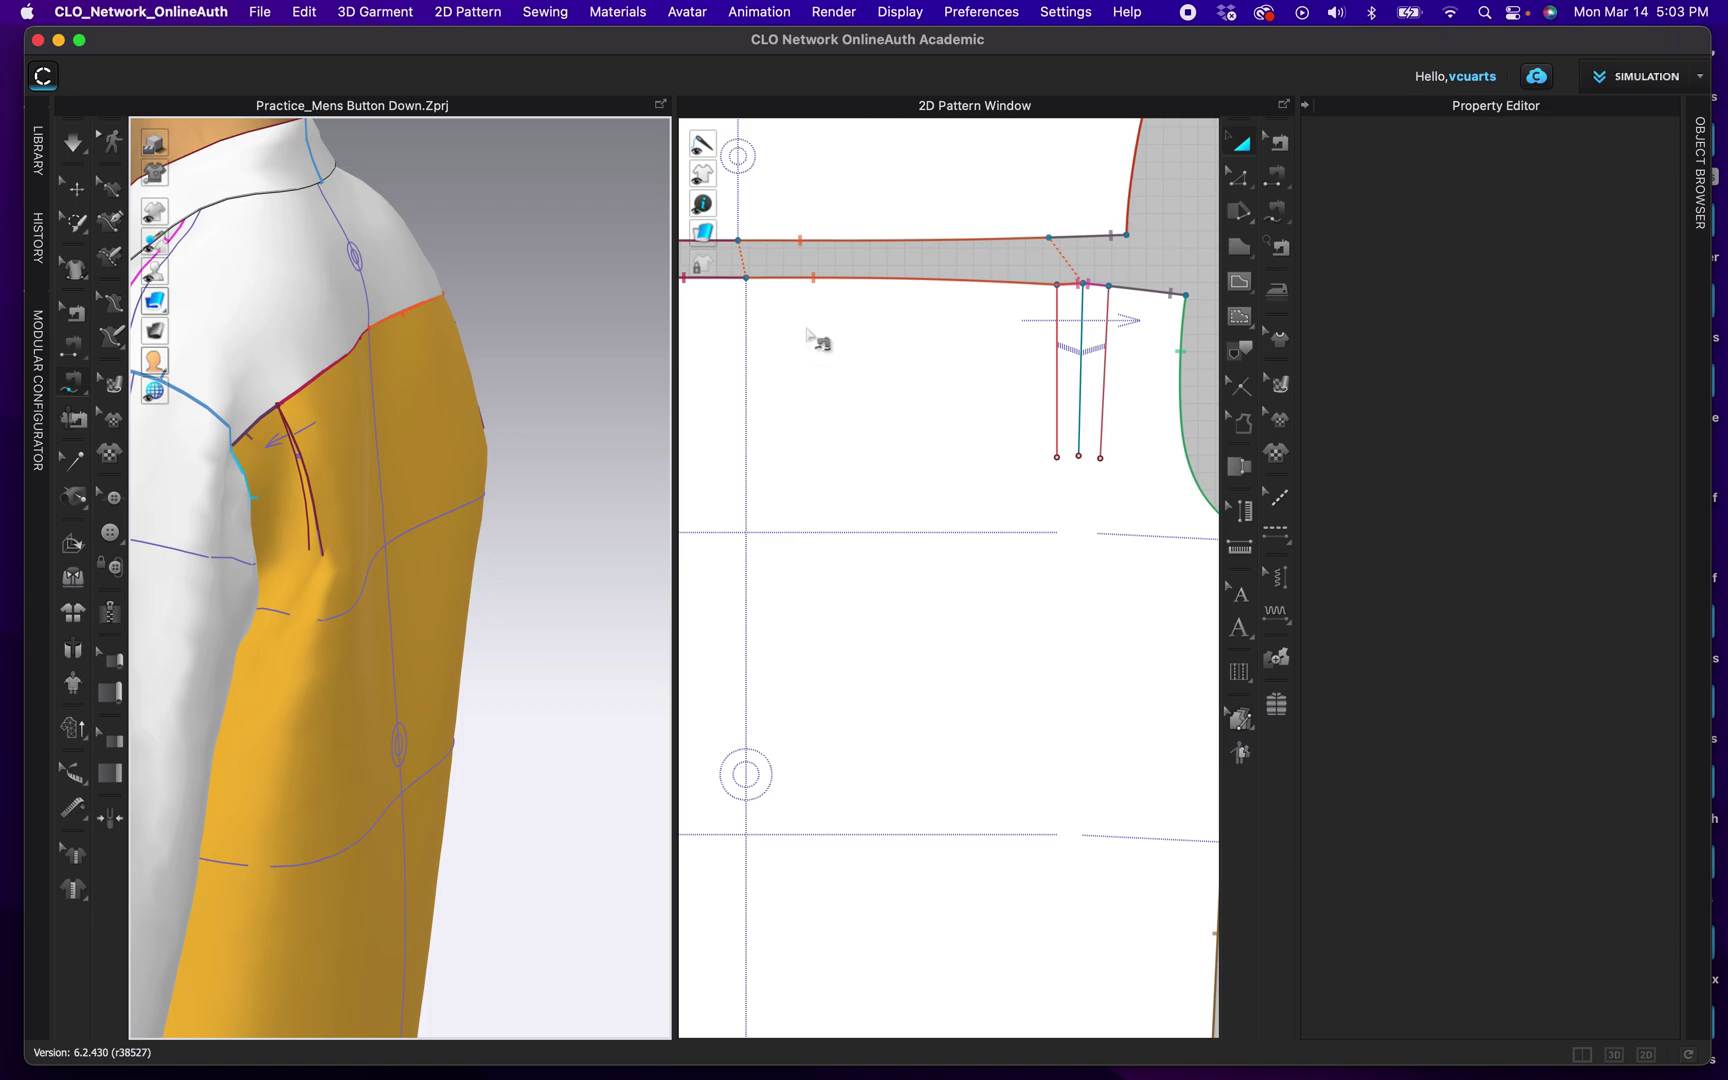
scroll(933, 345, down, 5)
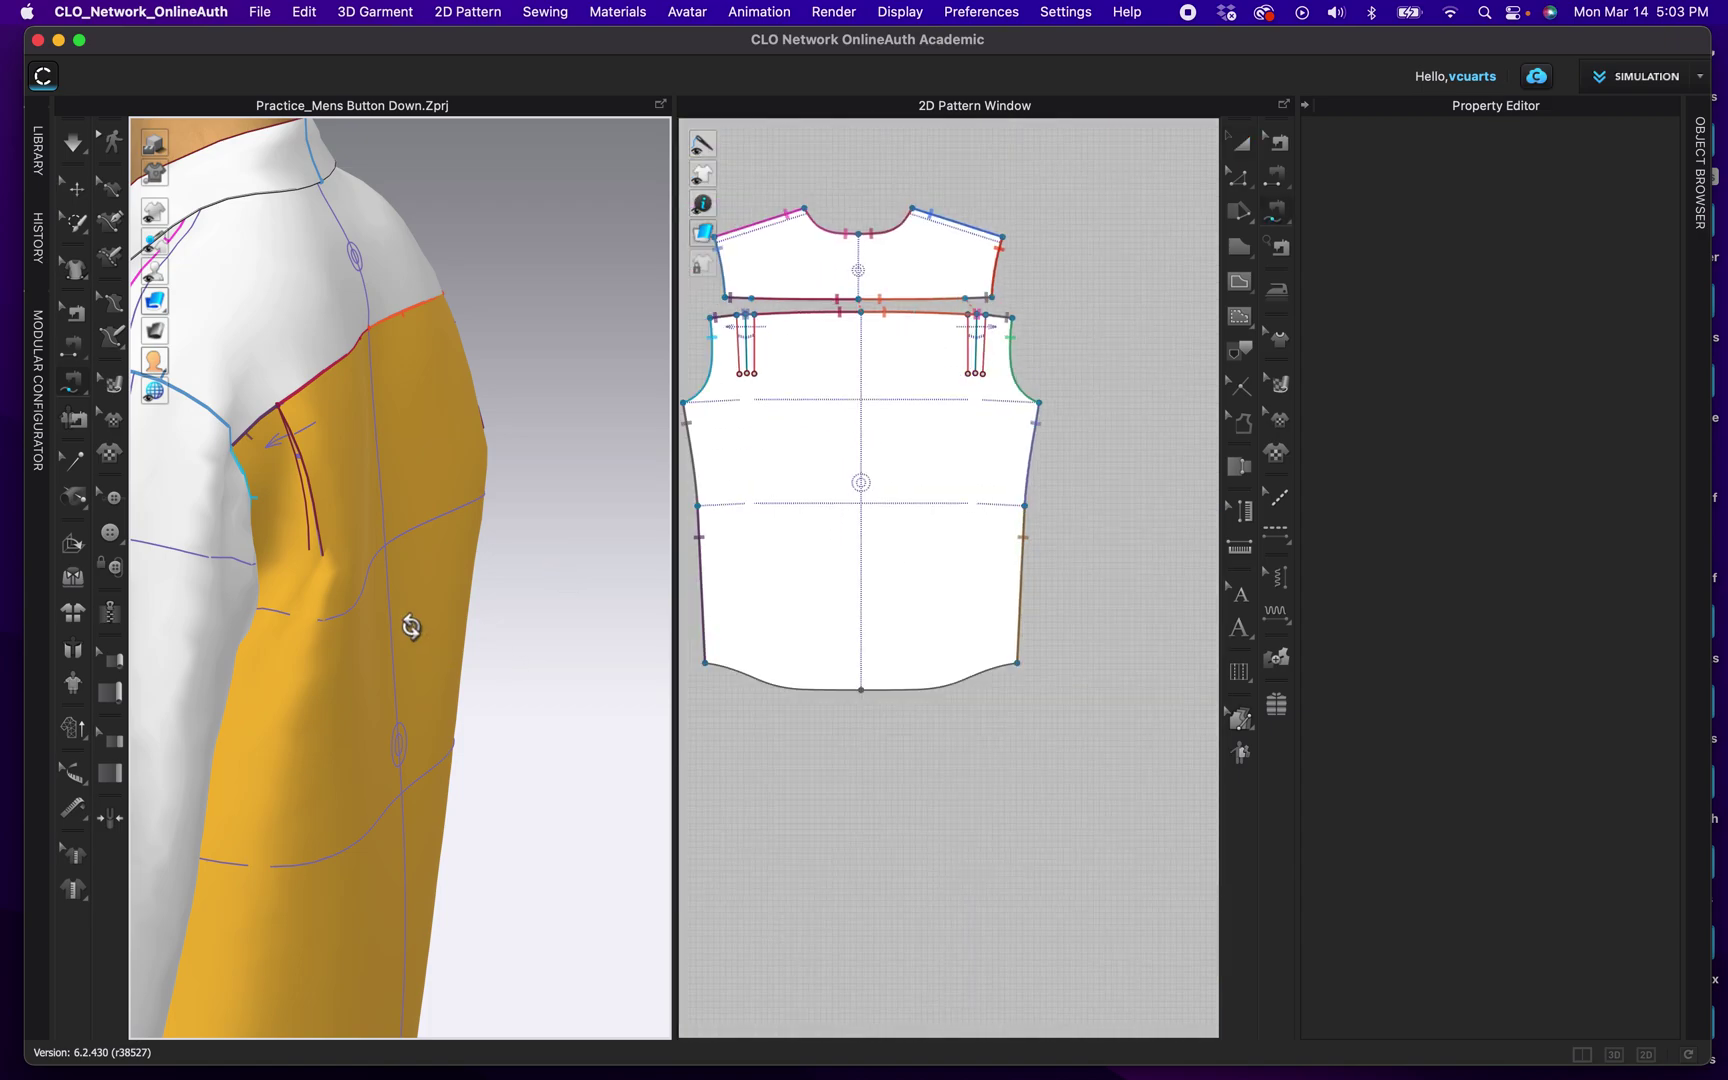
right_drag(413, 625, 411, 626)
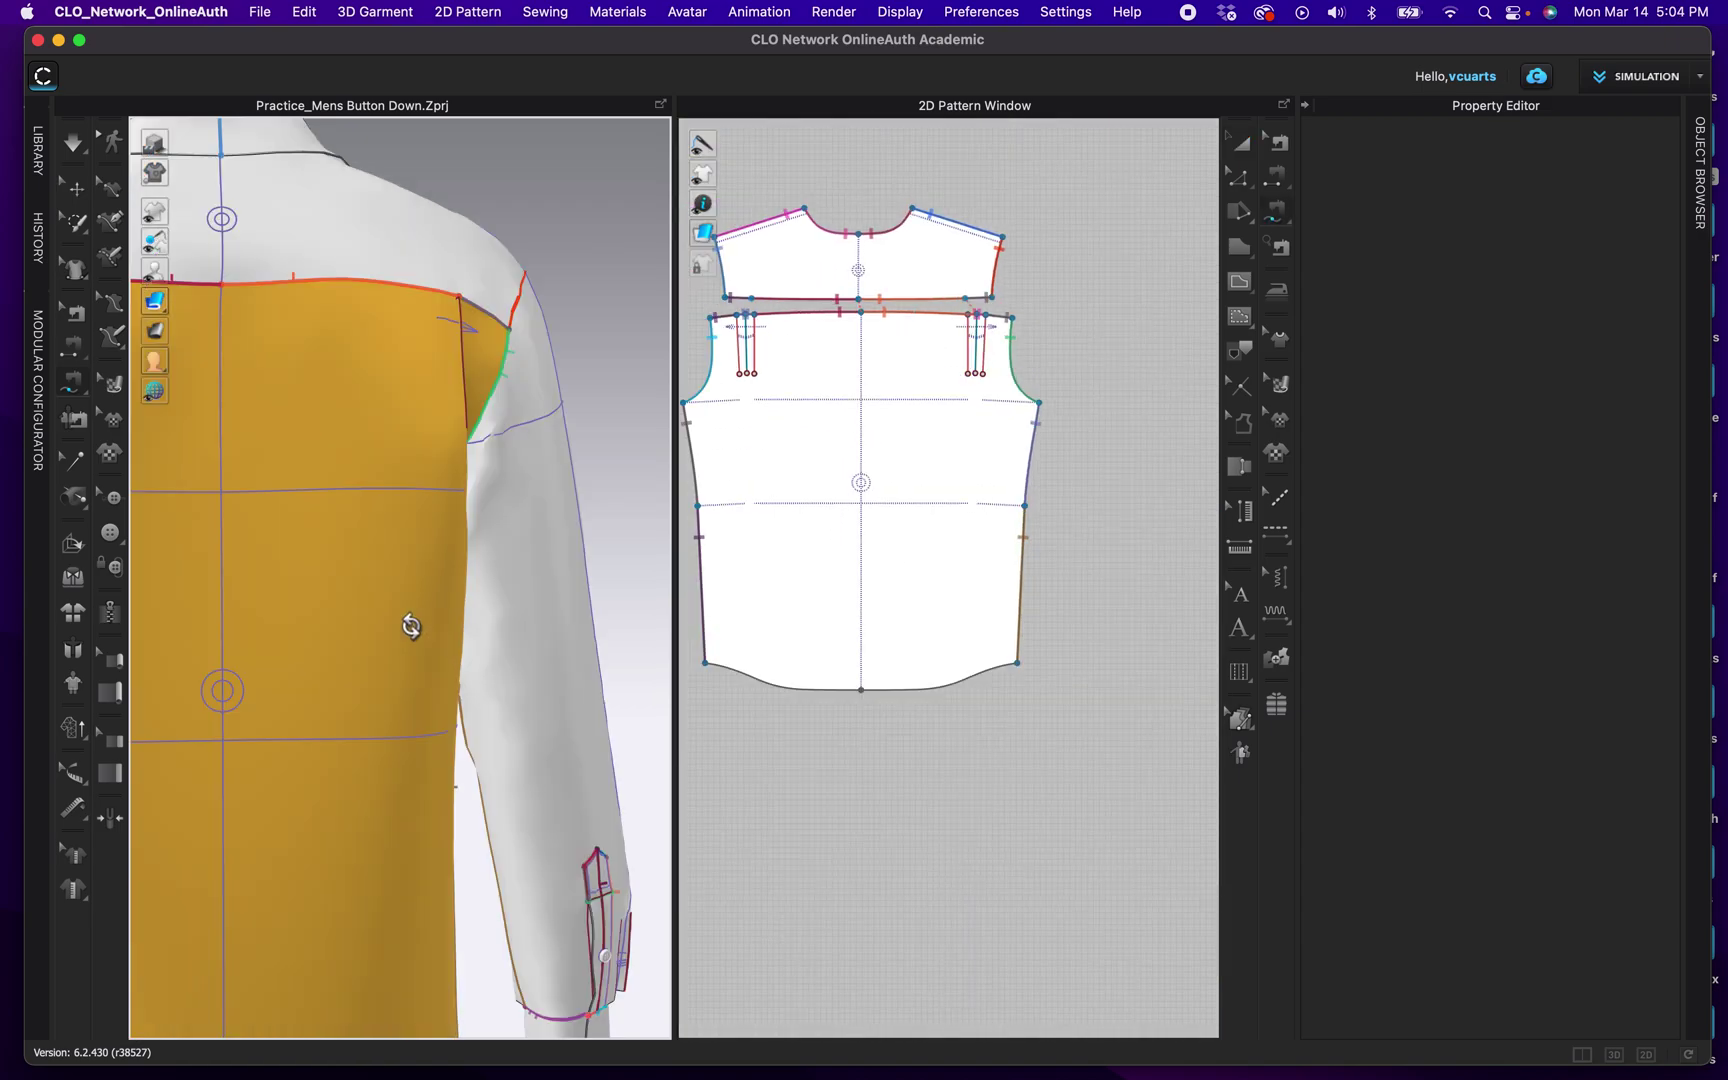
Step: Unstrengthen the back body panel in the 3D garment view
right_click(260, 547)
click(72, 184)
click(72, 184)
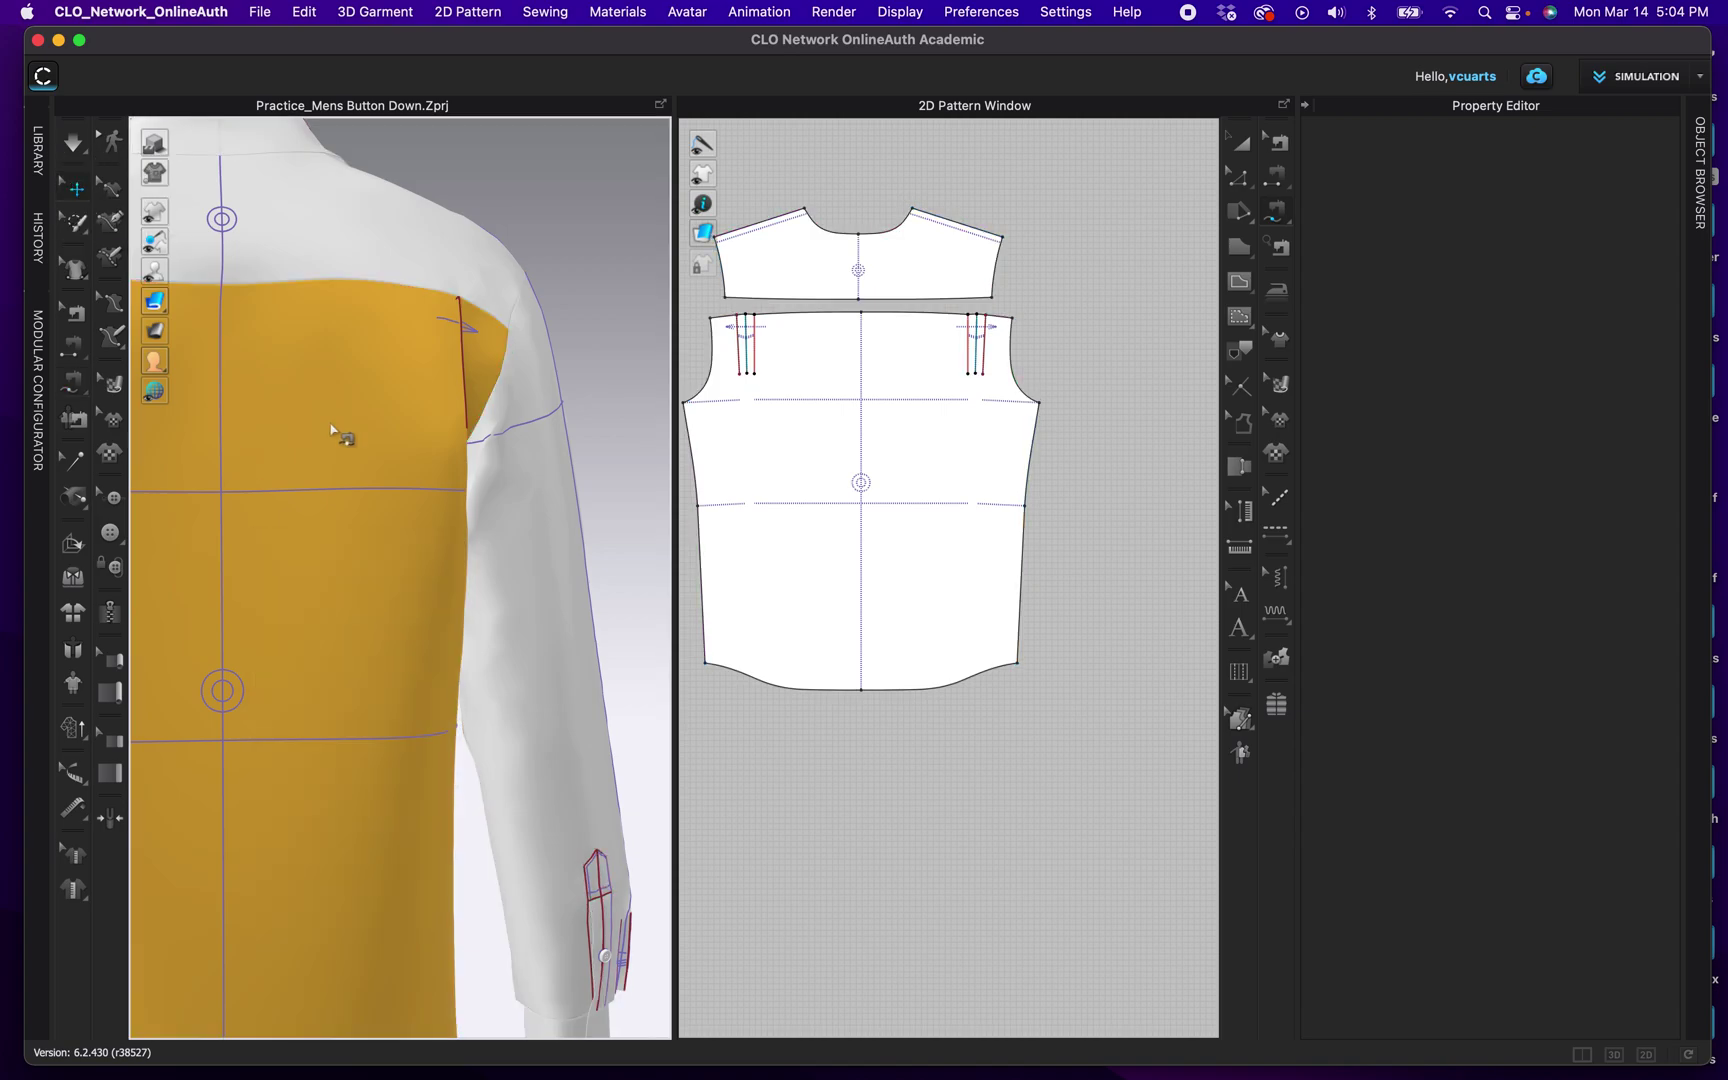
click(312, 458)
right_click(310, 457)
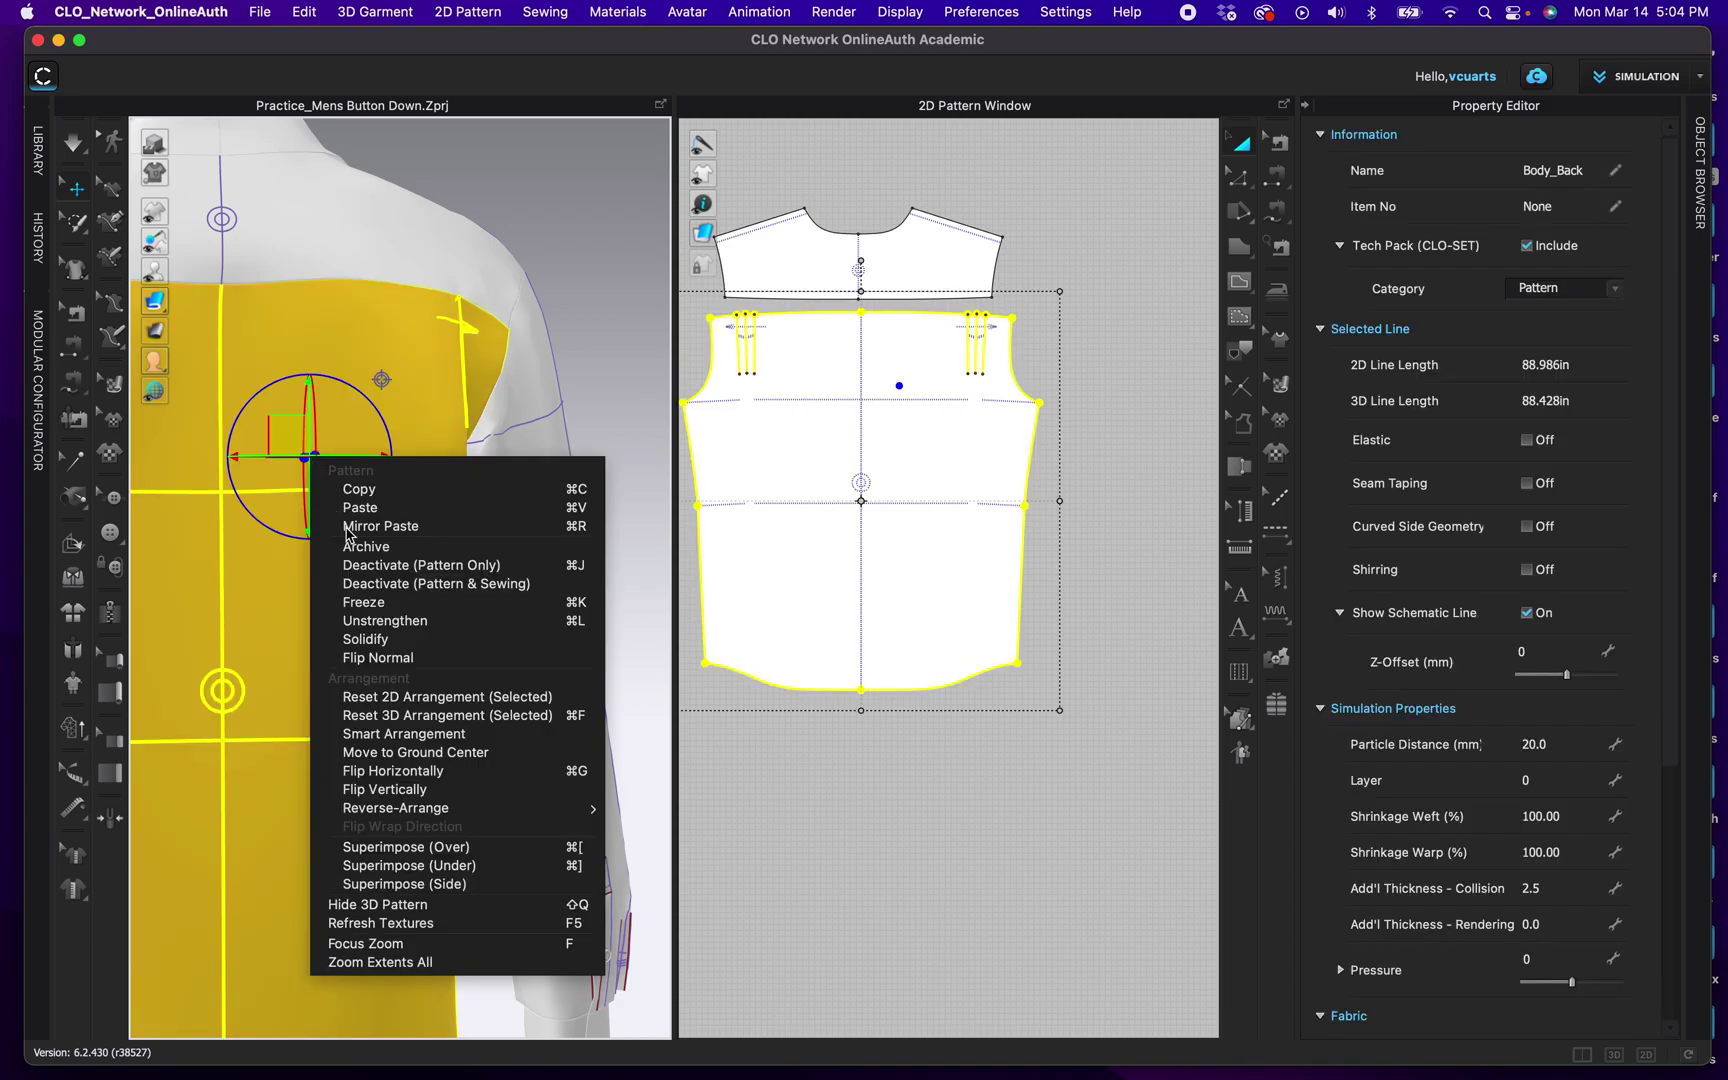
click(387, 640)
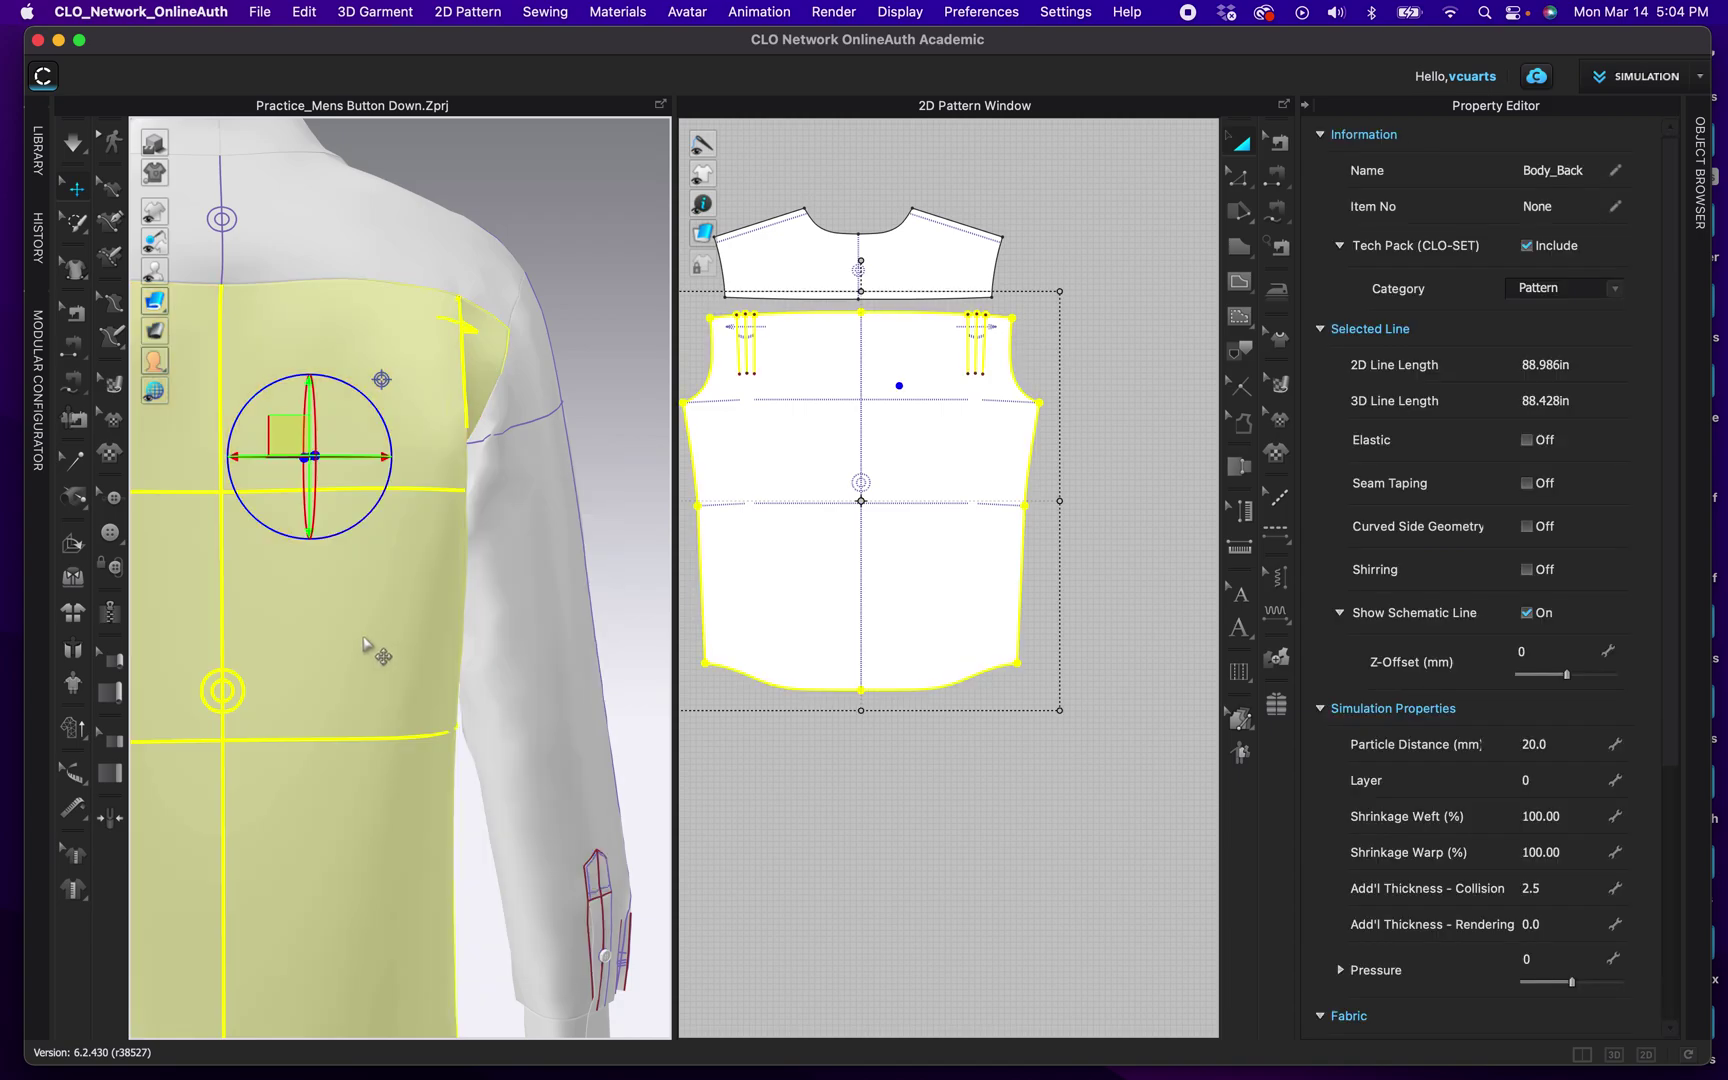
click(620, 478)
Step: Collapse the Property Editor and use Edit Sewing to bring up the seam pairs between the sleeve hem, placket and cuff
right_drag(467, 706, 501, 706)
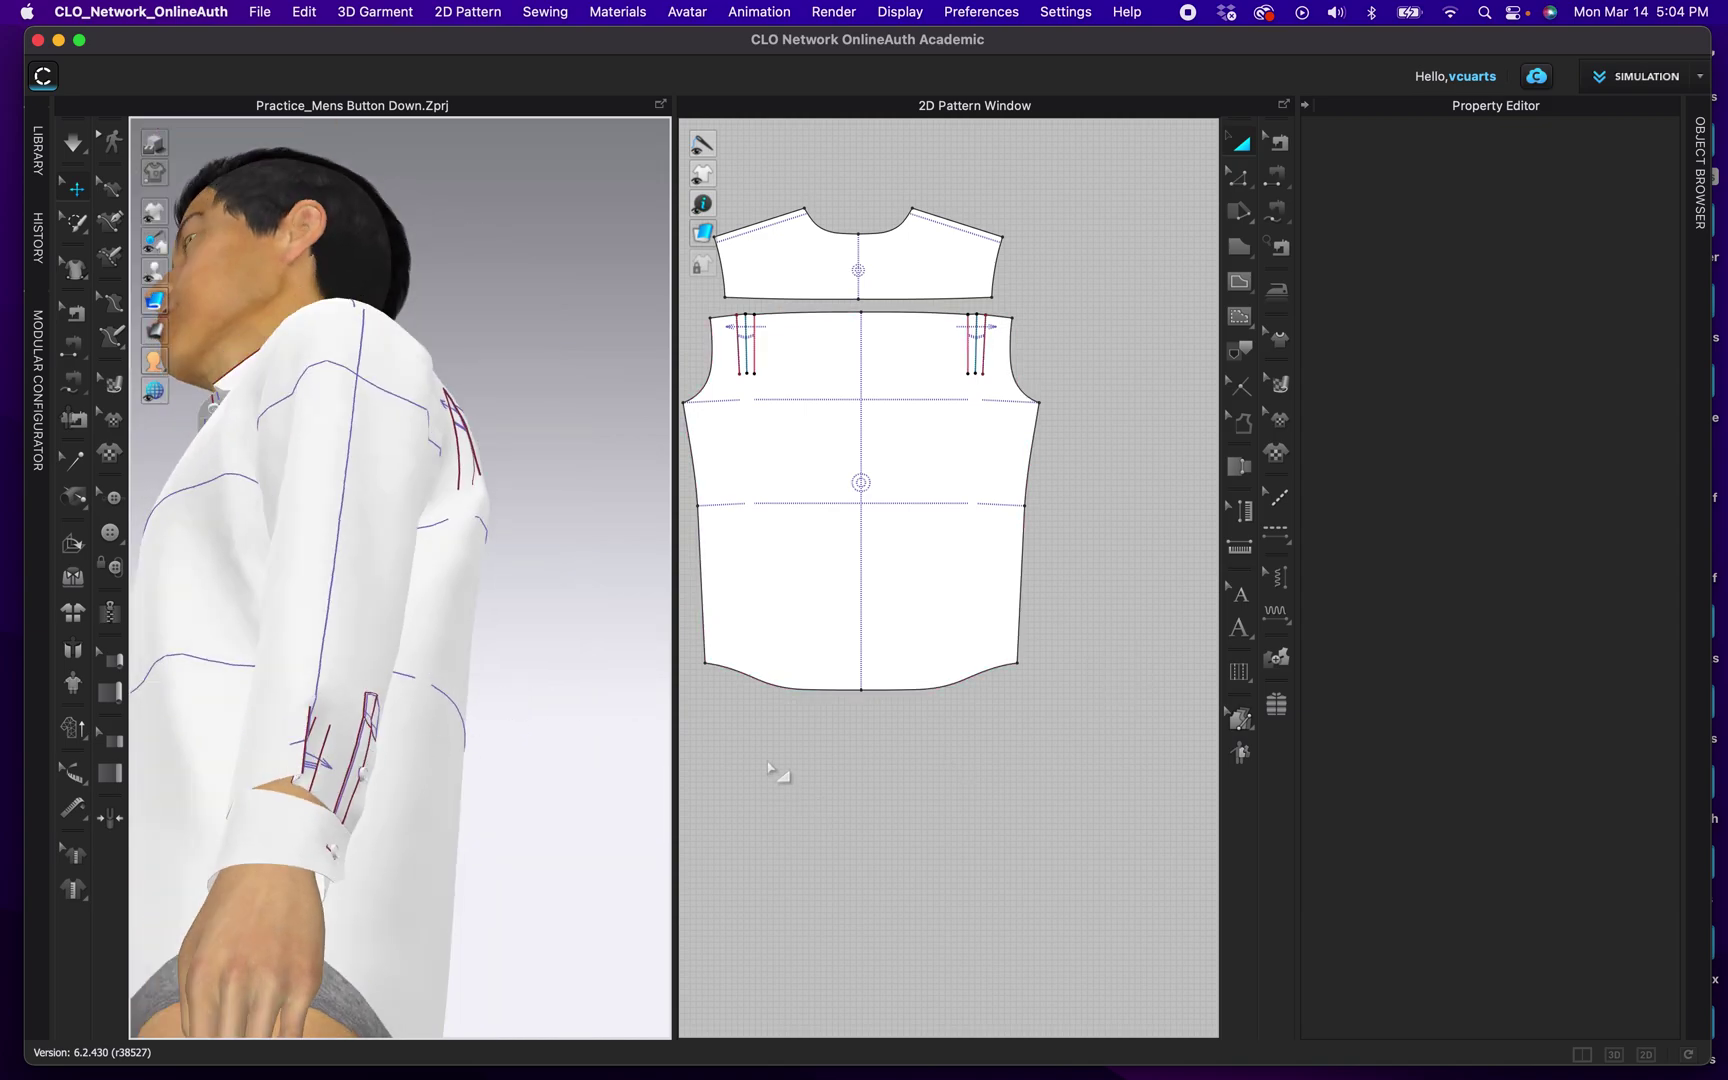
scroll(782, 772, down, 3)
middle_drag(762, 808, 1112, 527)
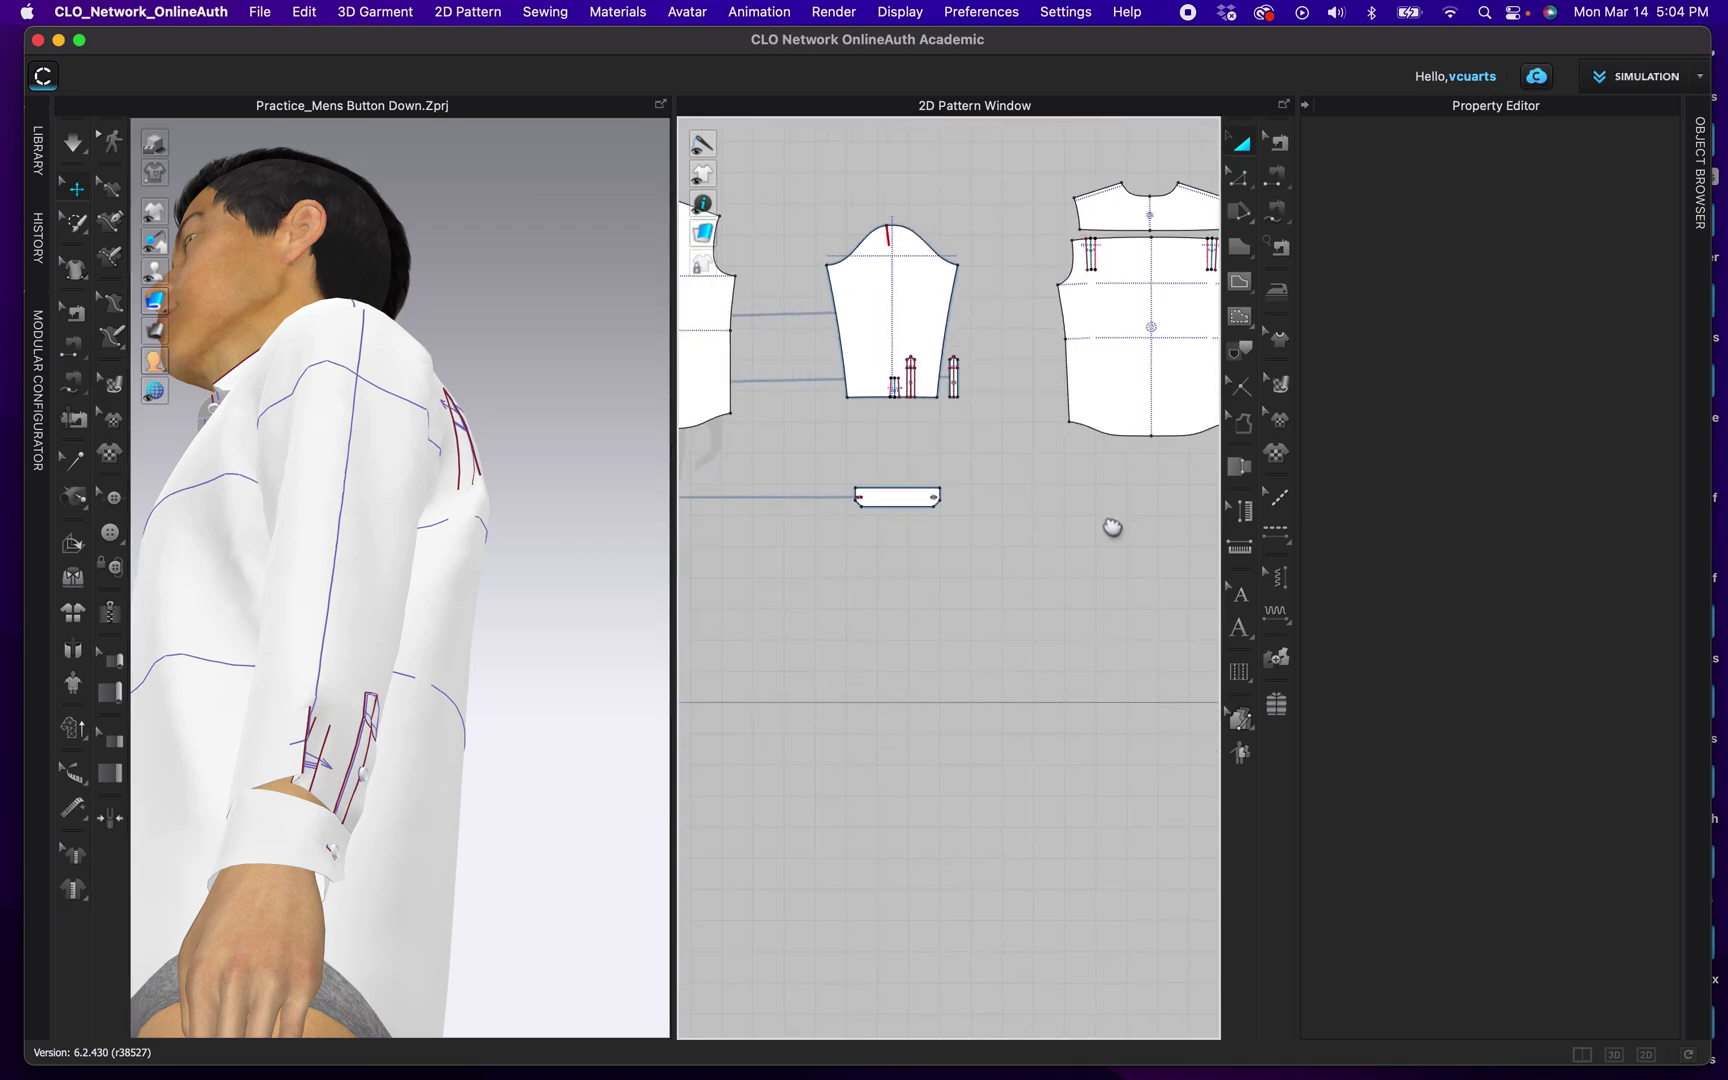
scroll(912, 469, up, 5)
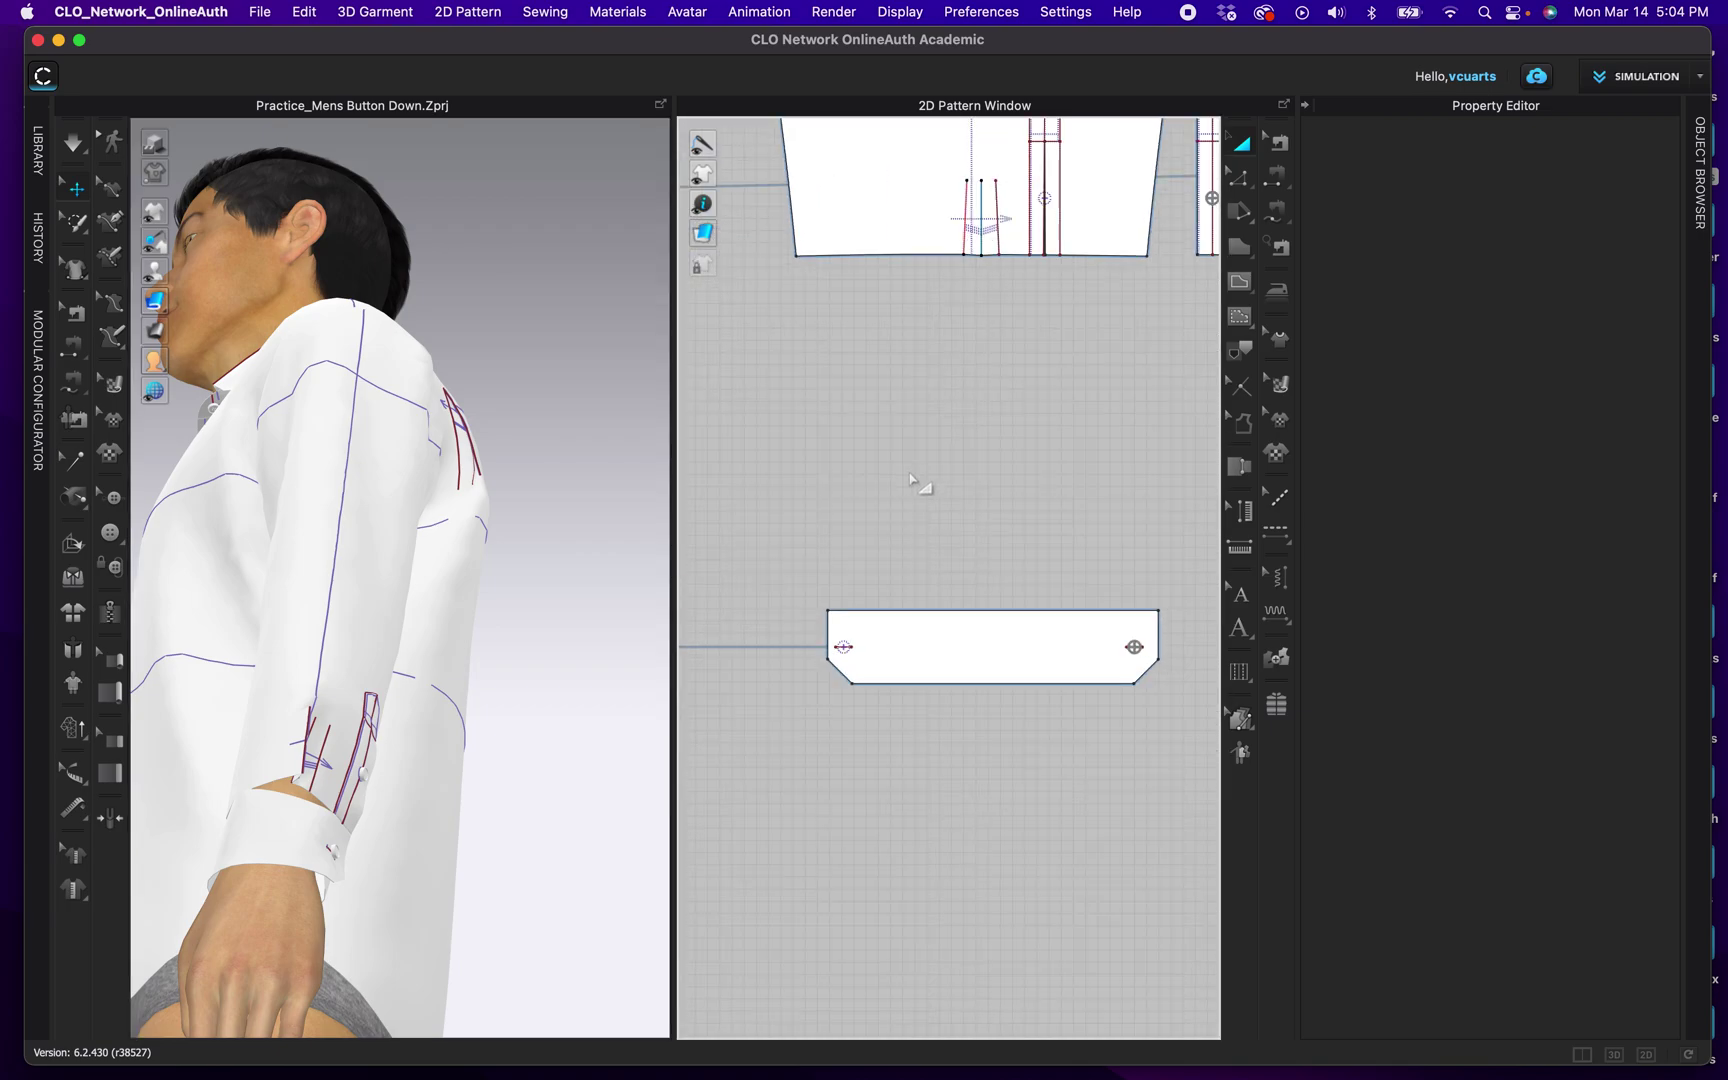
scroll(956, 497, up, 1)
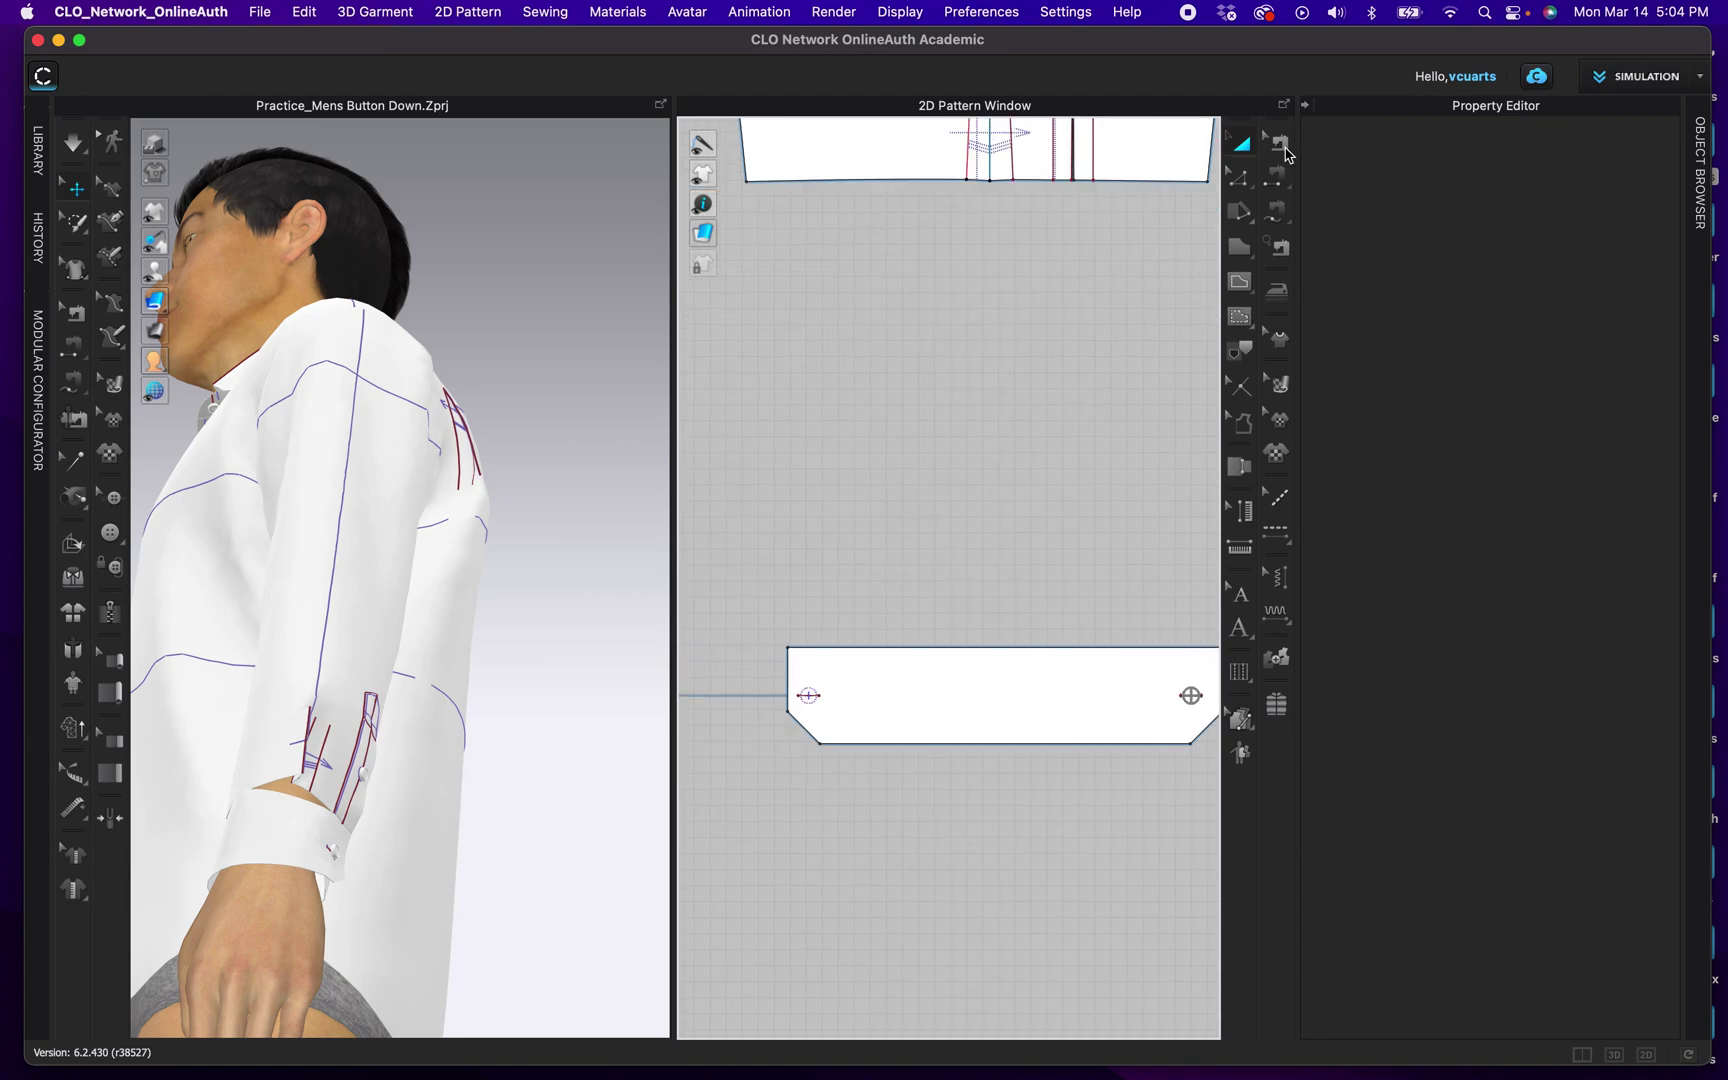
click(1304, 106)
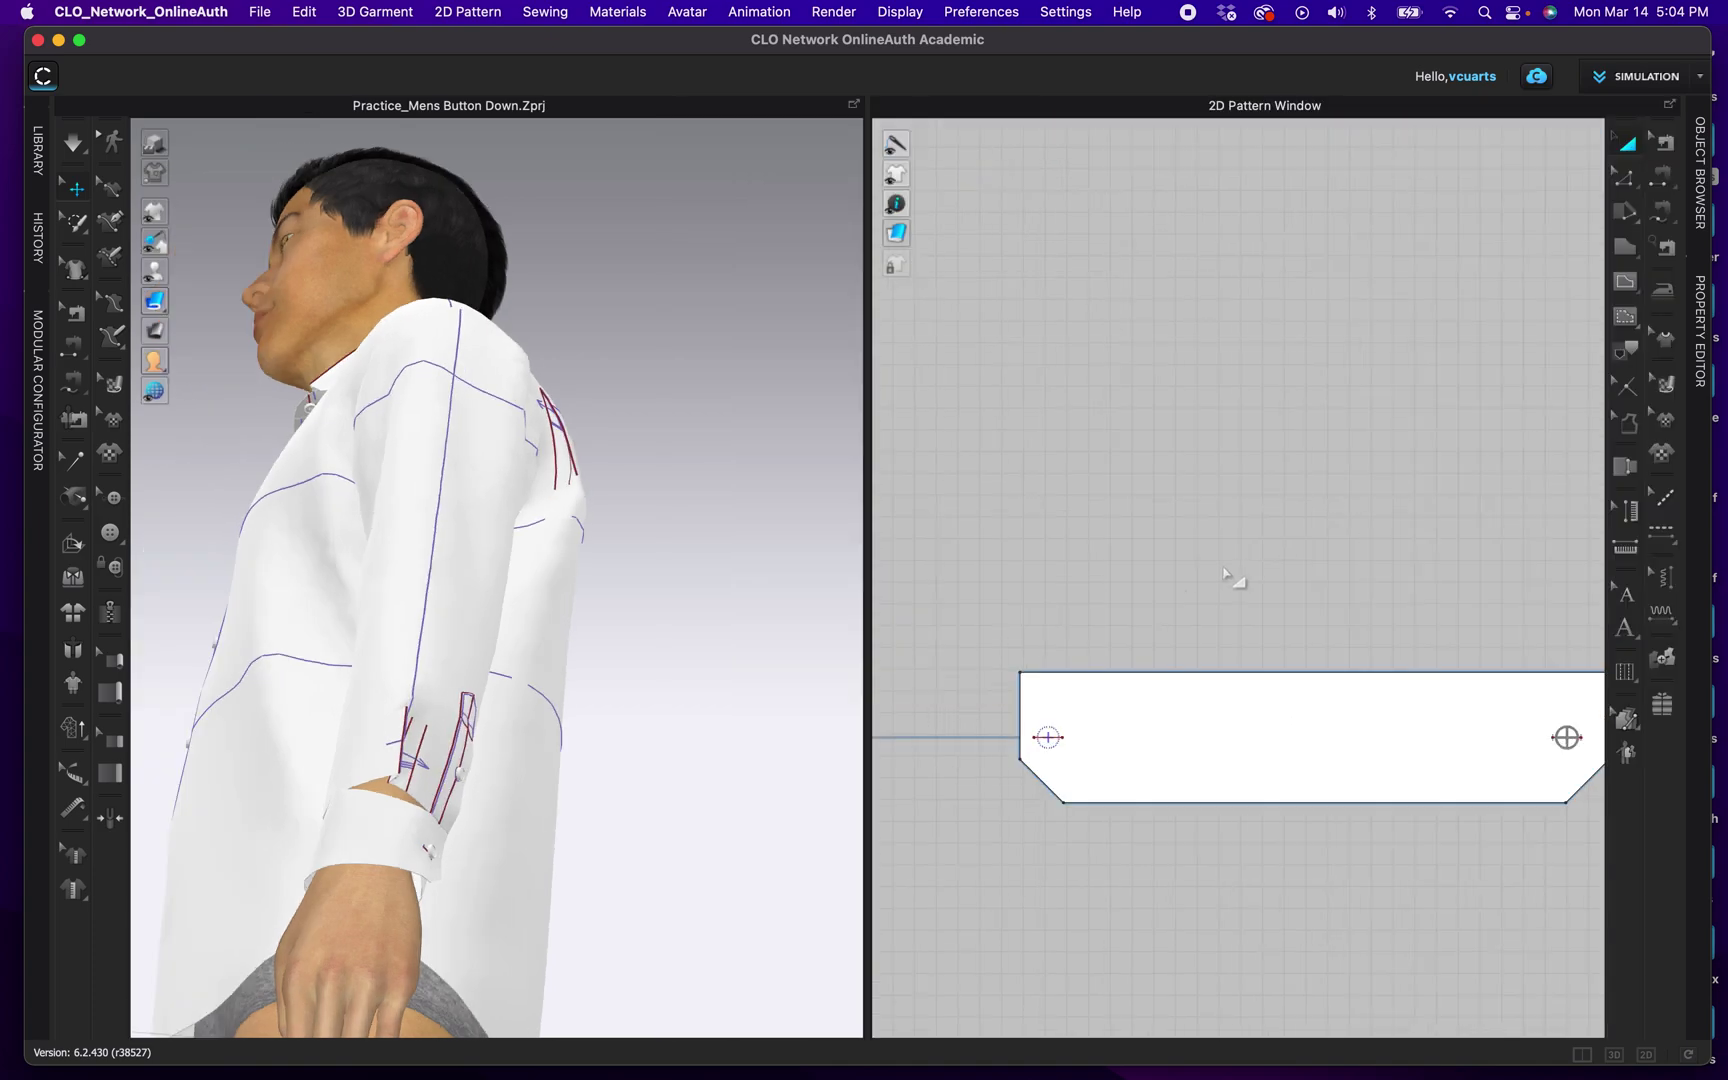
scroll(1190, 600, down, 3)
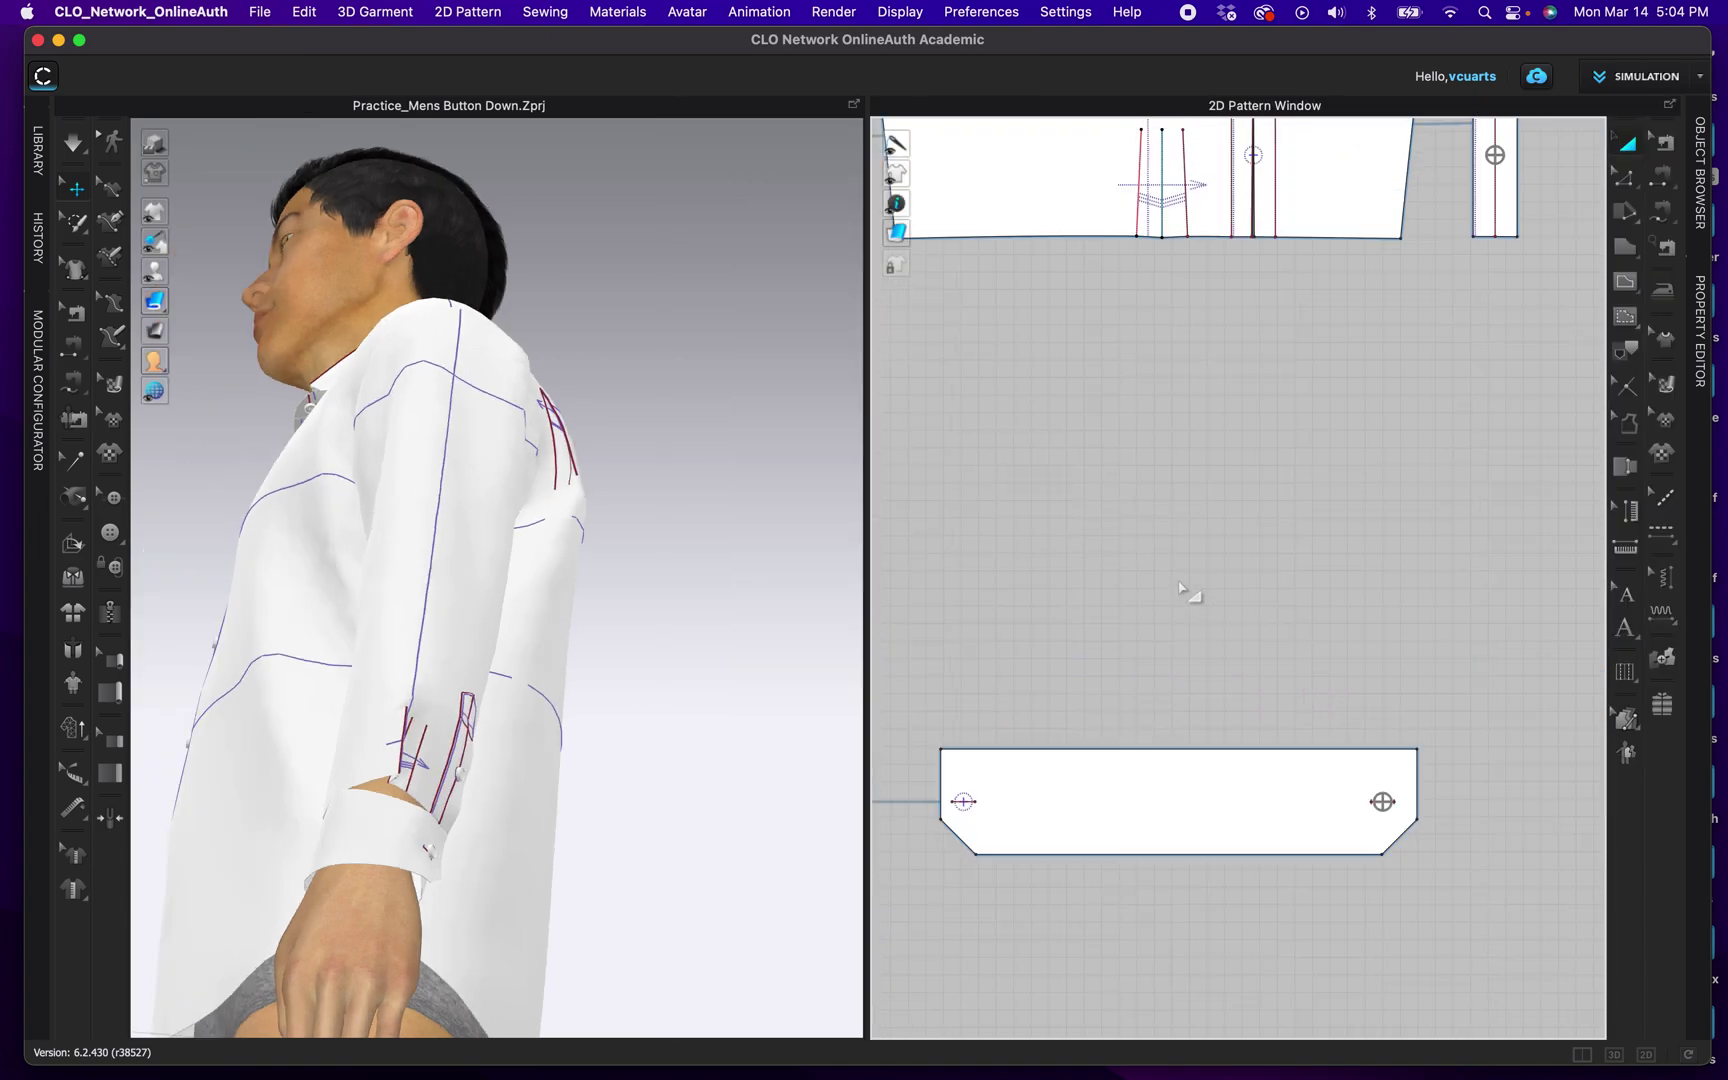
middle_drag(1224, 568, 1236, 608)
click(1665, 146)
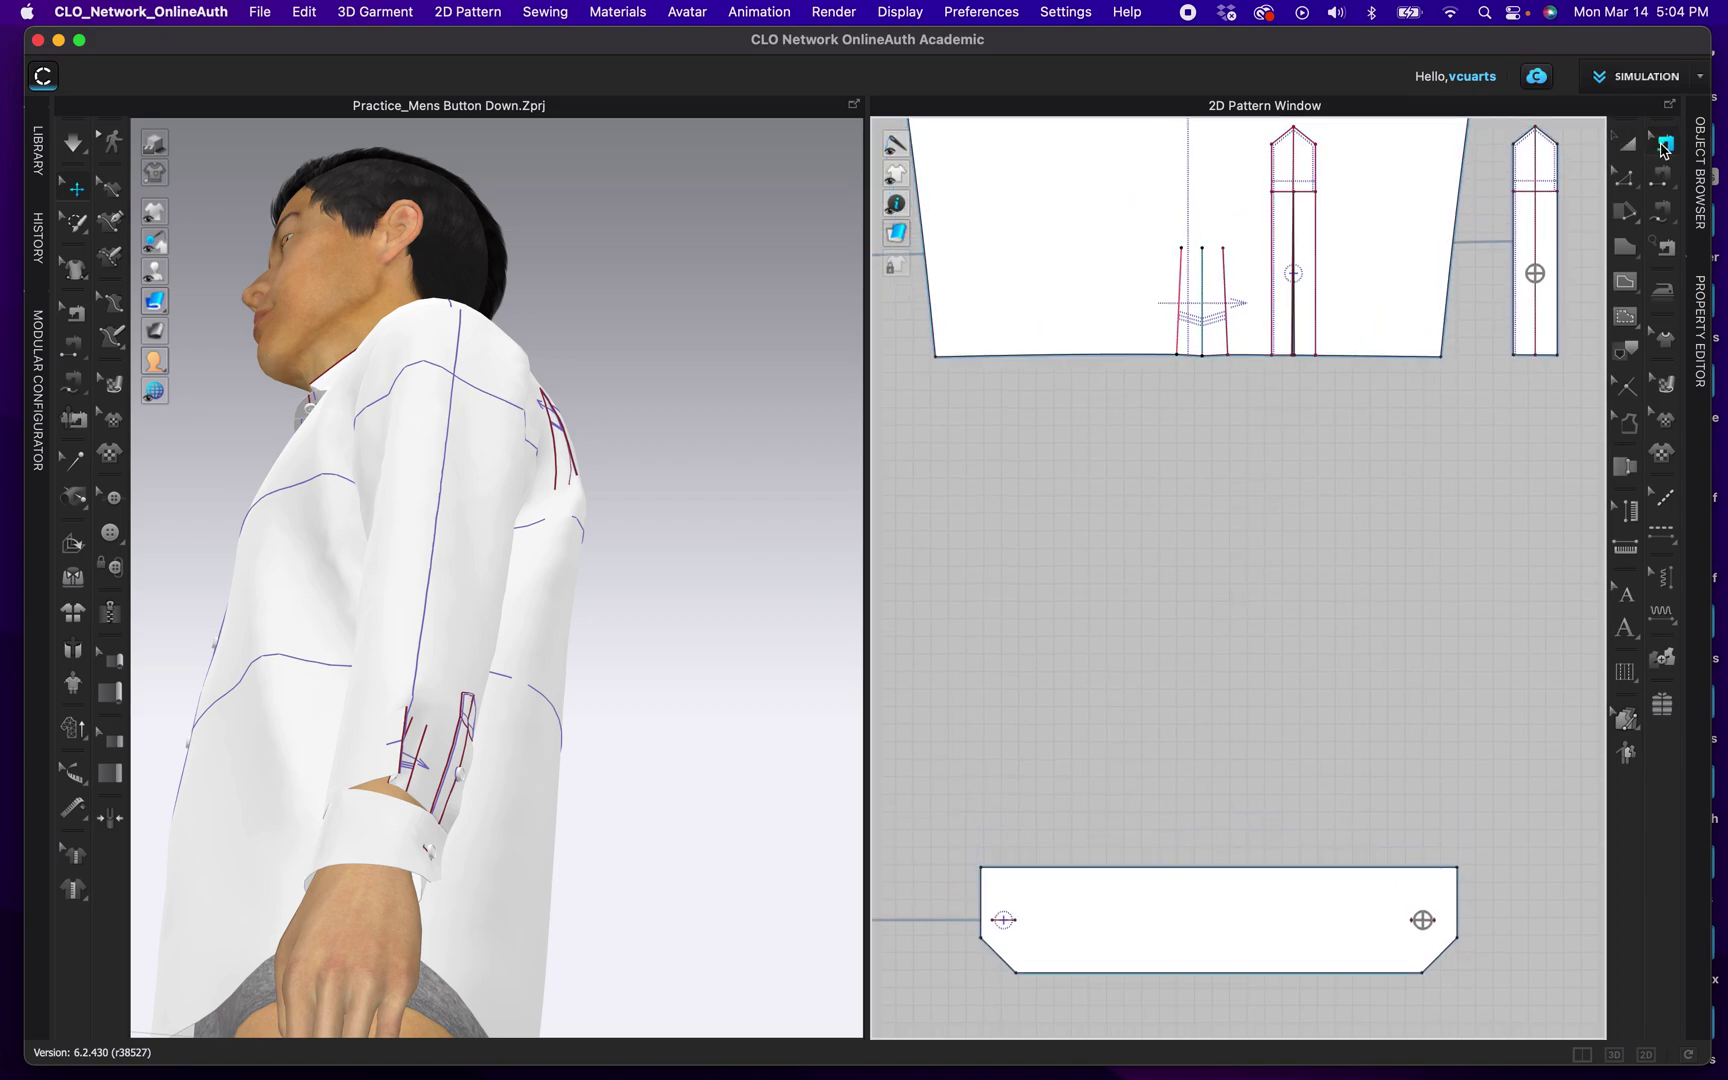
click(1301, 358)
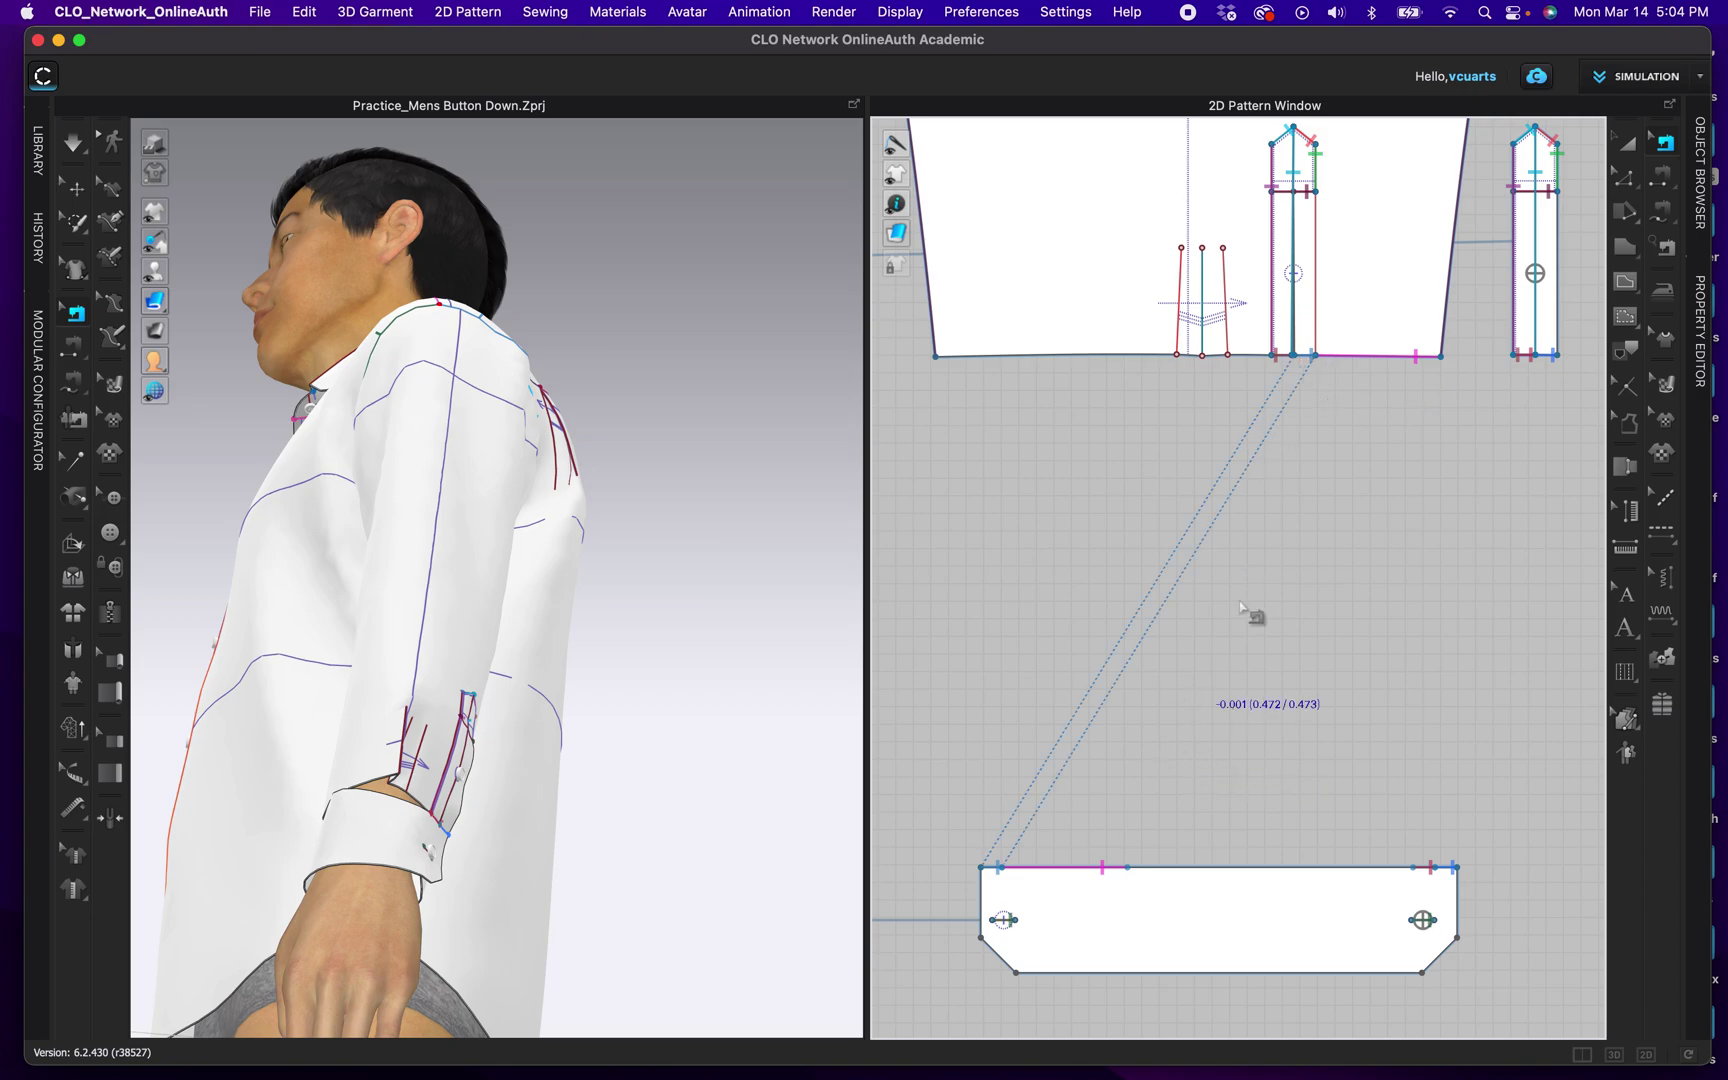
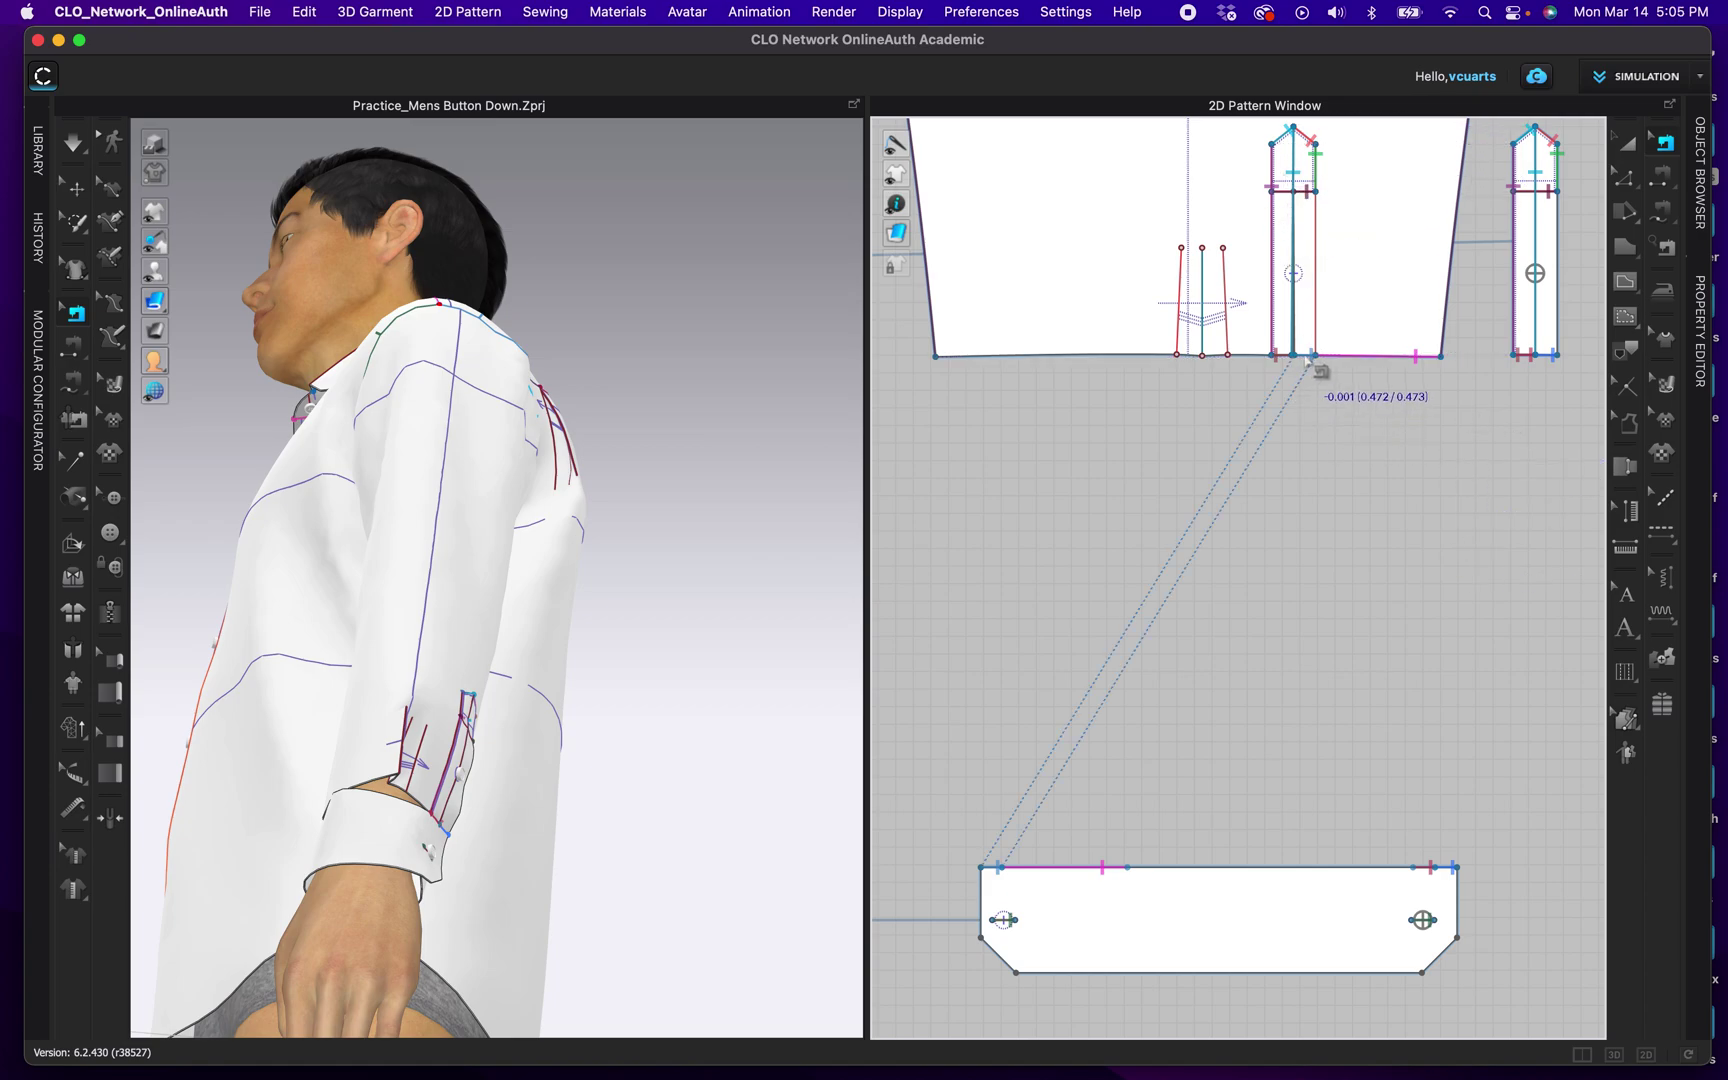
Step: Examine the sleeve hem at the placket slit up close and trace its narrow seam segment down to the cuff's upper edge
scroll(1290, 366, up, 3)
scroll(1287, 362, up, 2)
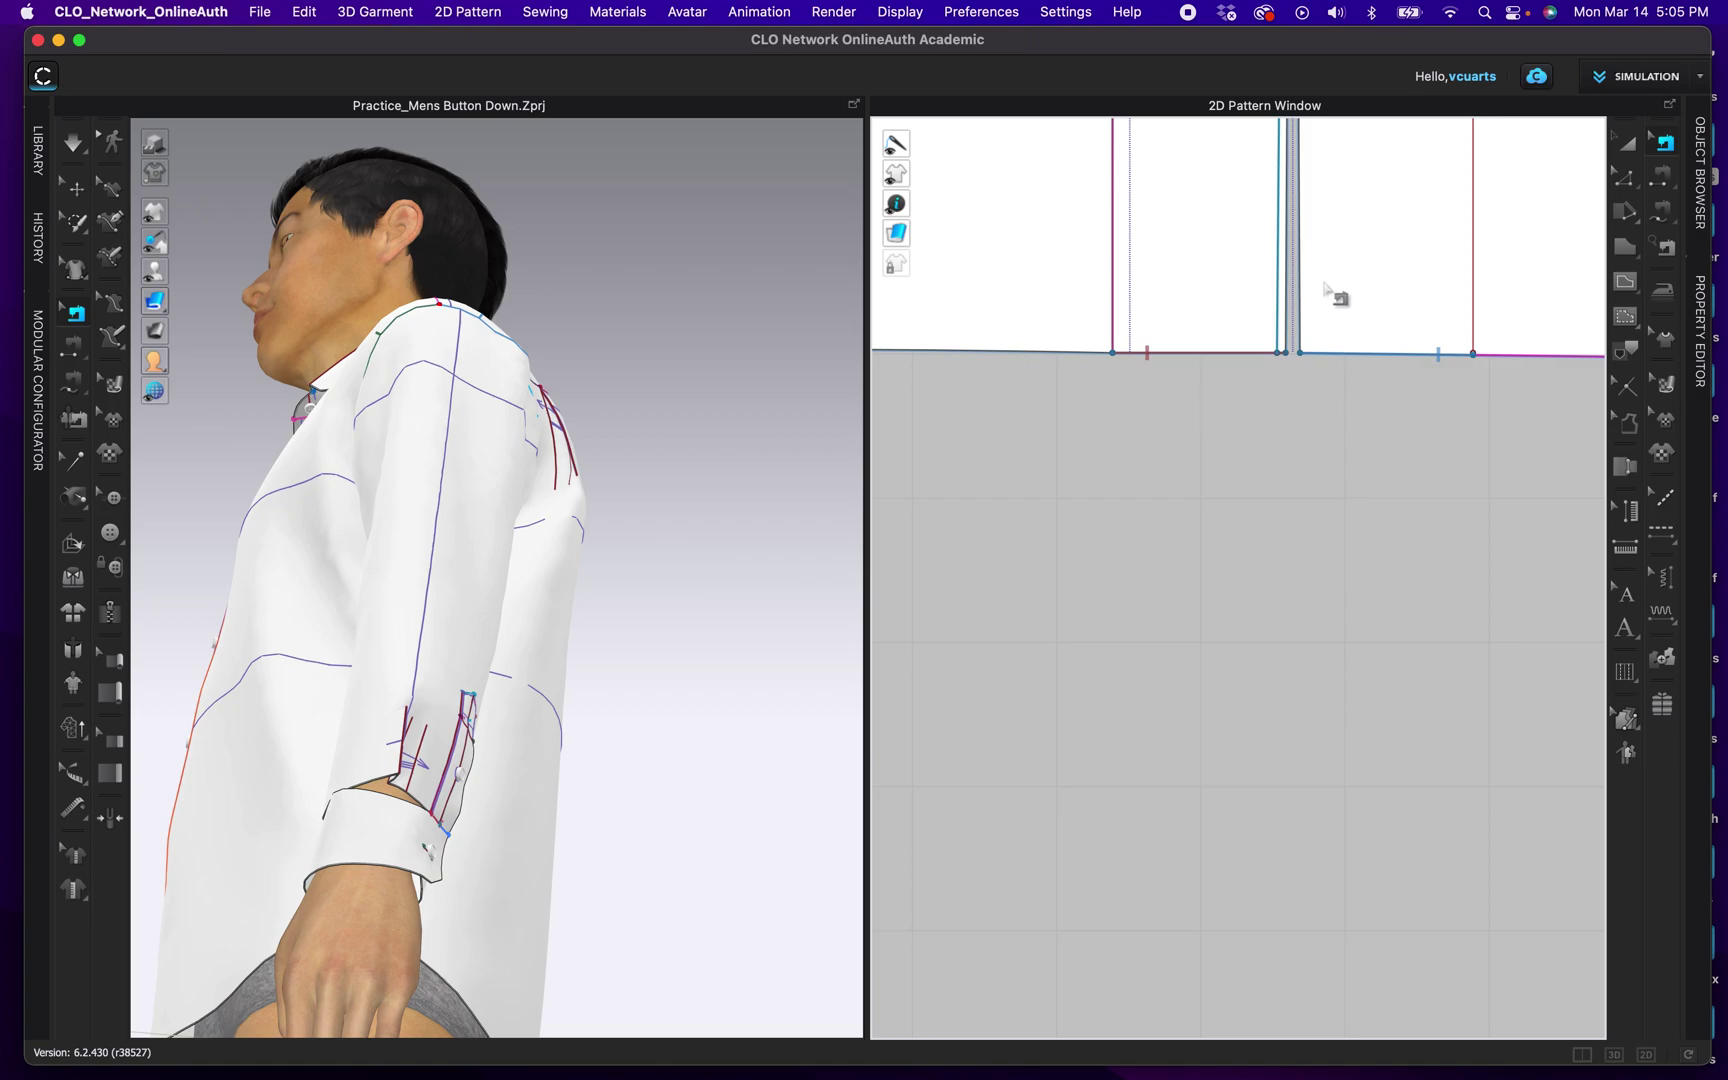
right_drag(1341, 401, 1250, 524)
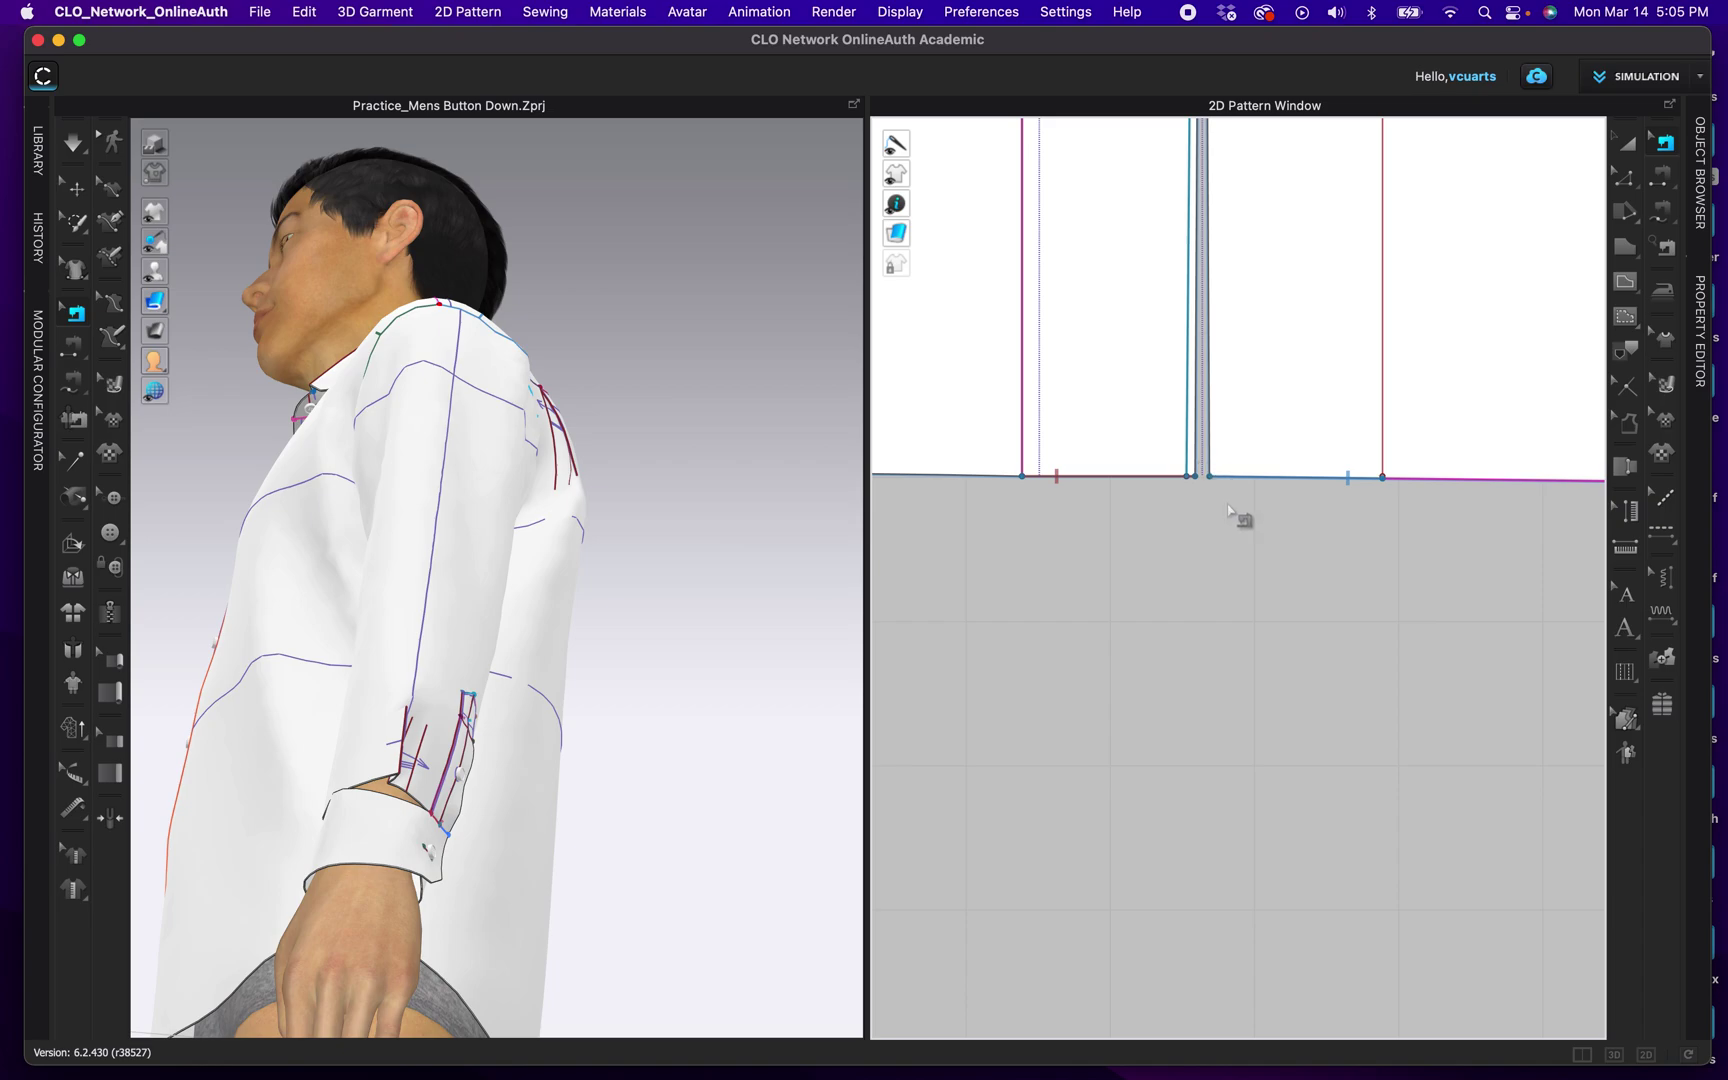
scroll(1240, 529, down, 3)
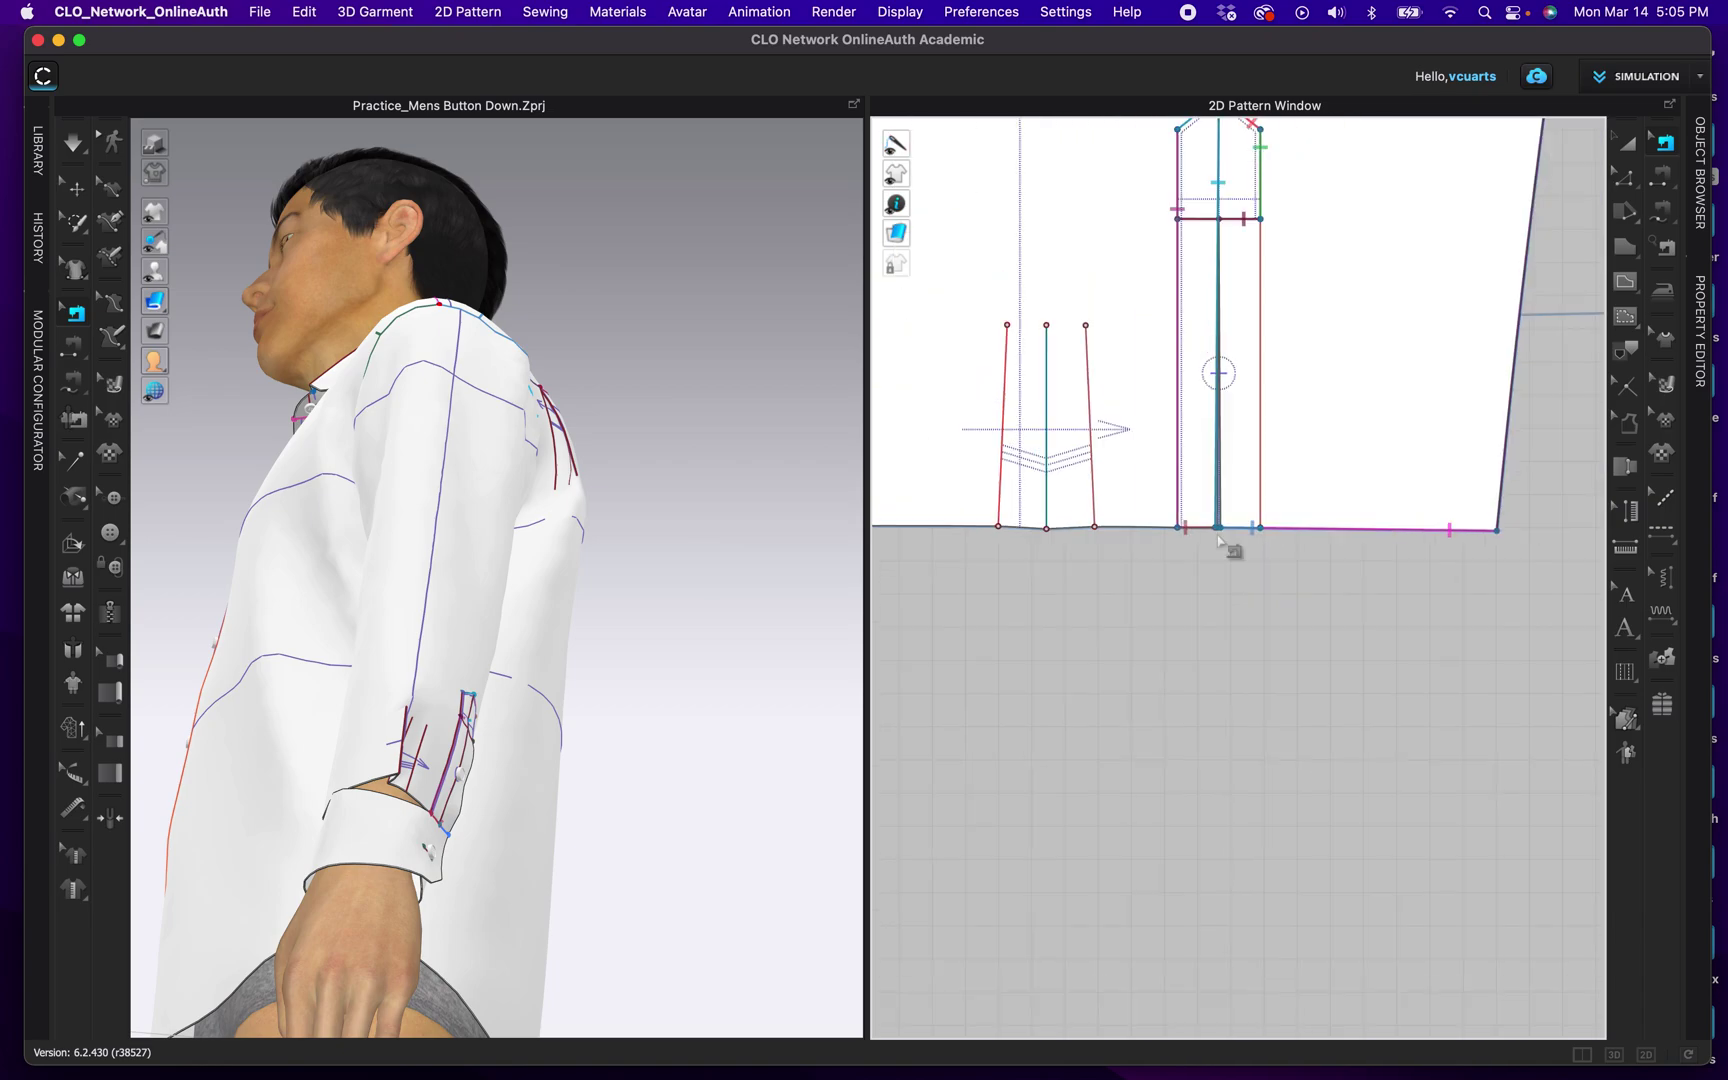
scroll(1218, 530, up, 3)
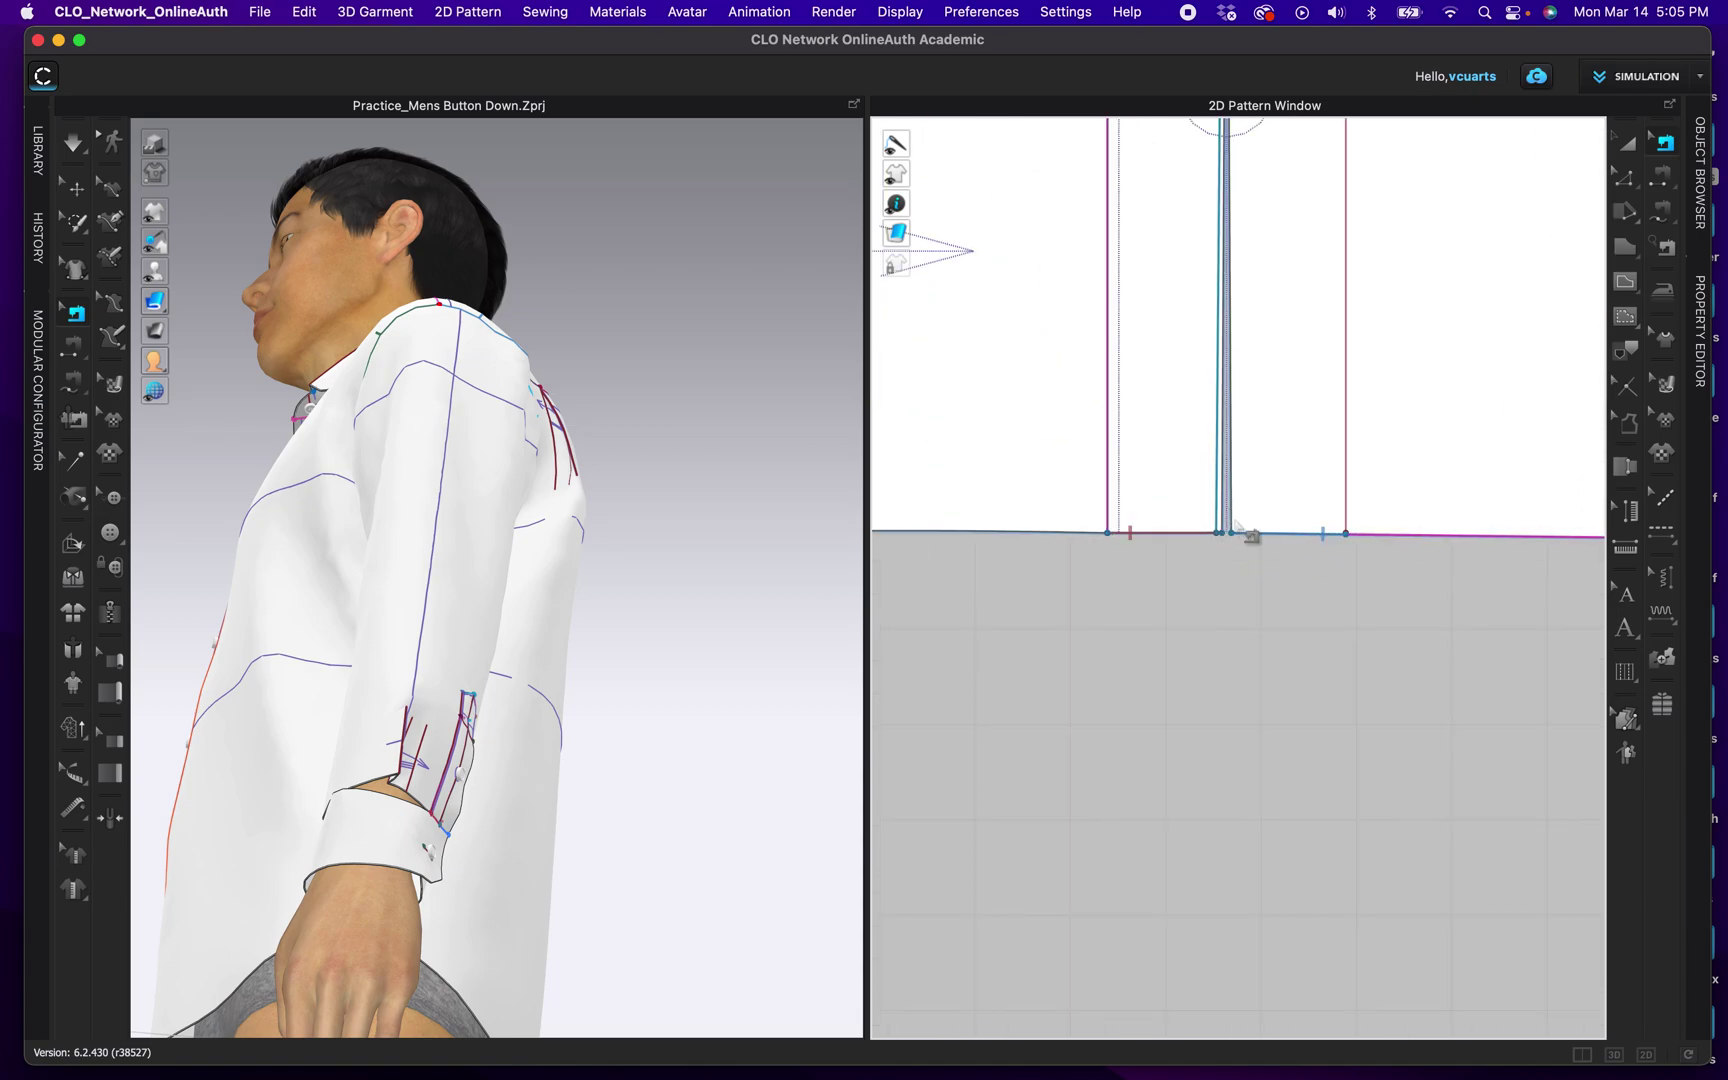
scroll(1226, 713, down, 3)
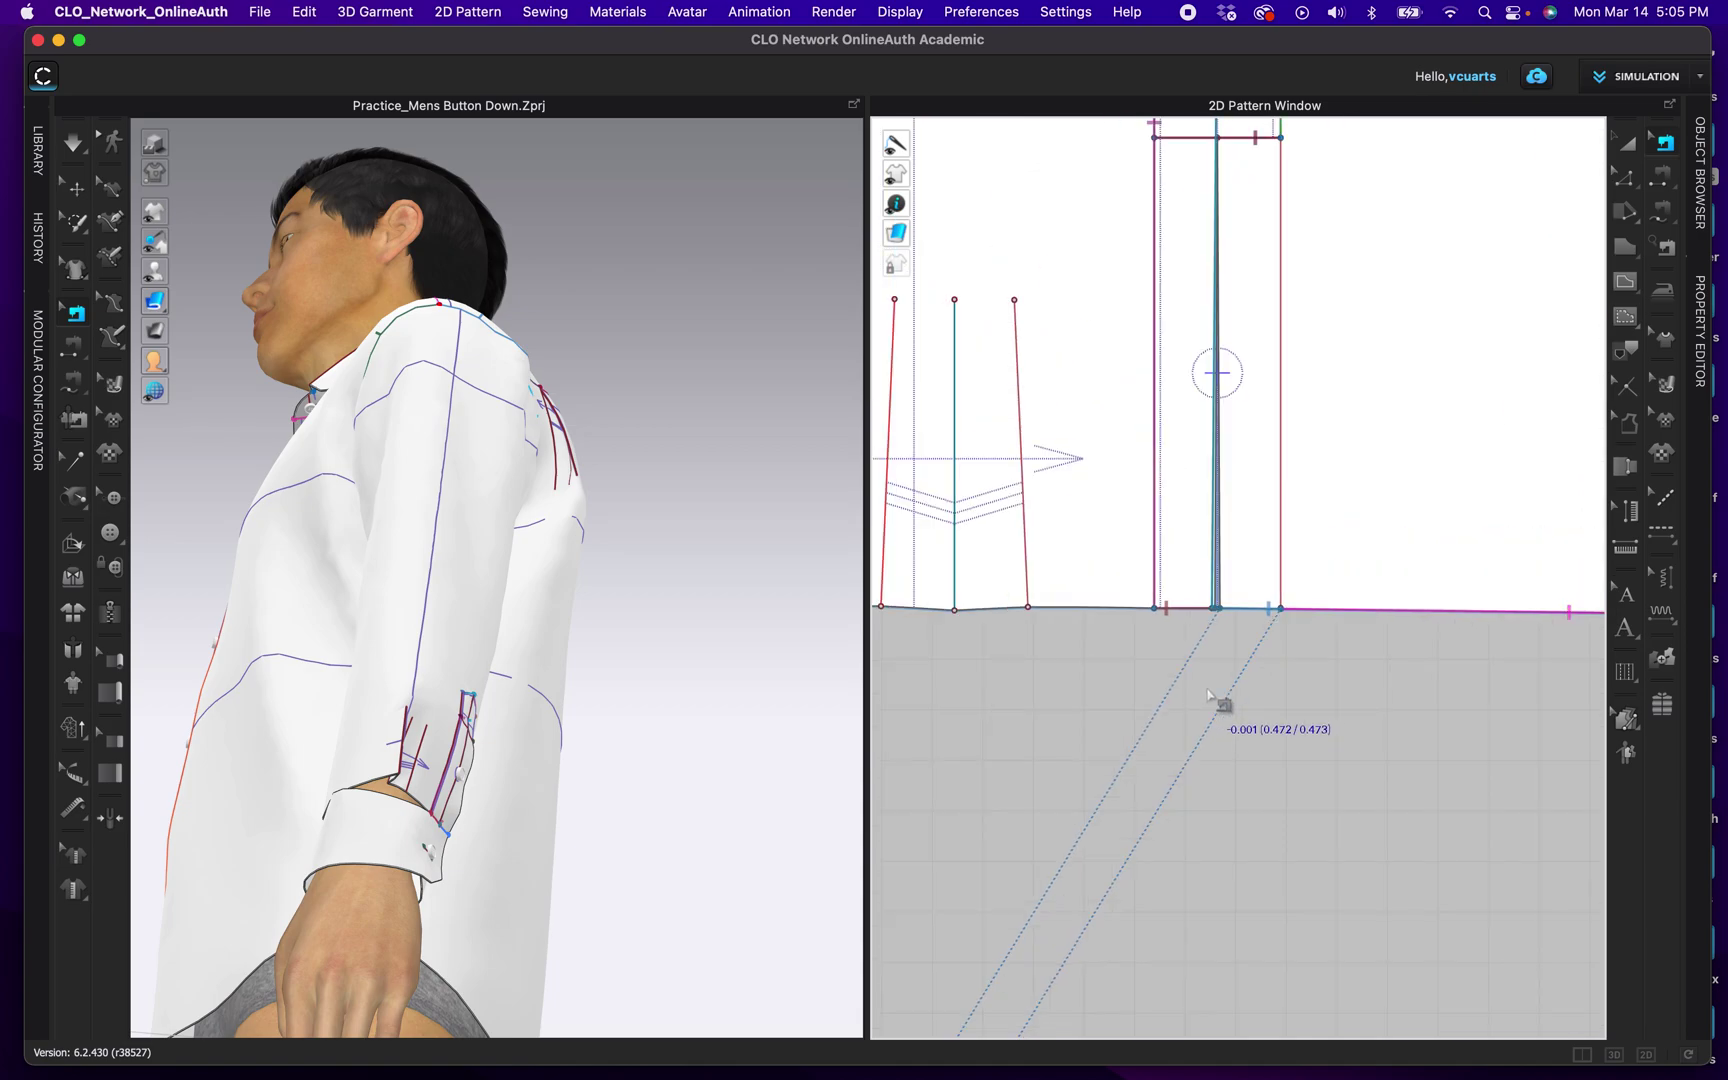
middle_drag(1276, 764, 1378, 472)
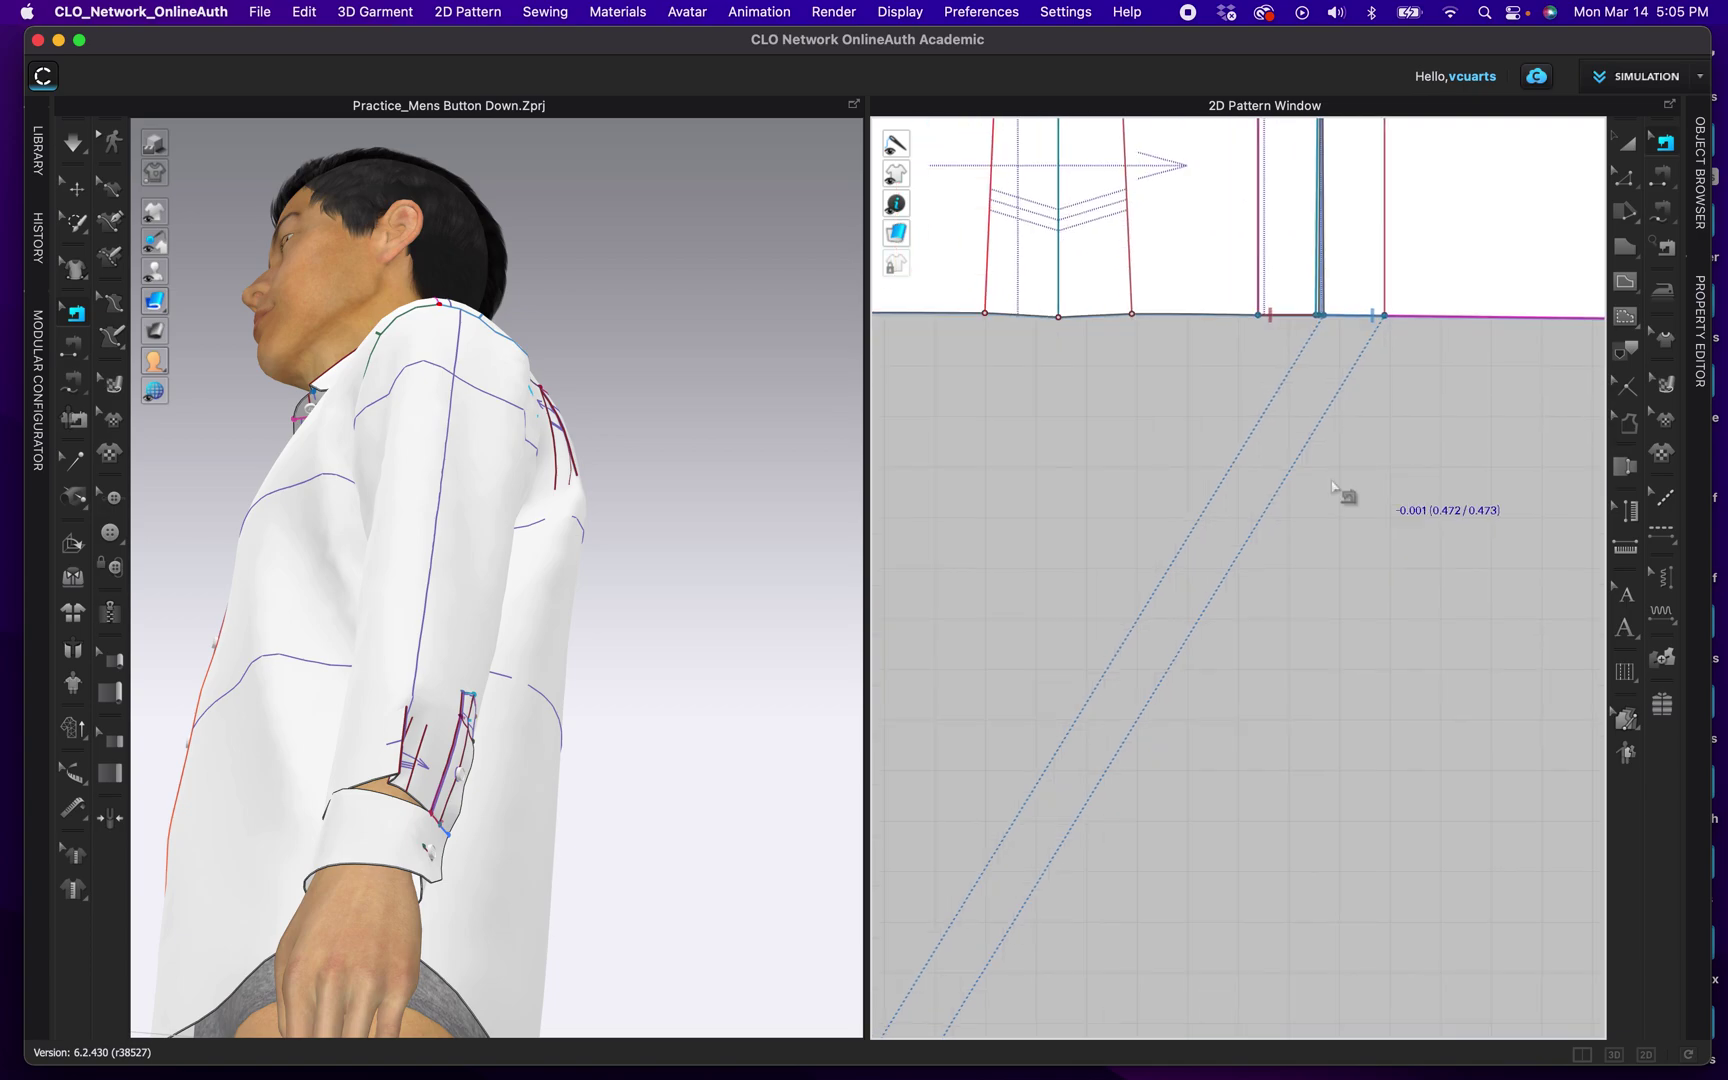
scroll(1320, 498, down, 3)
middle_drag(1346, 714, 1423, 440)
scroll(1378, 462, down, 2)
scroll(1376, 462, down, 5)
scroll(1343, 467, up, 2)
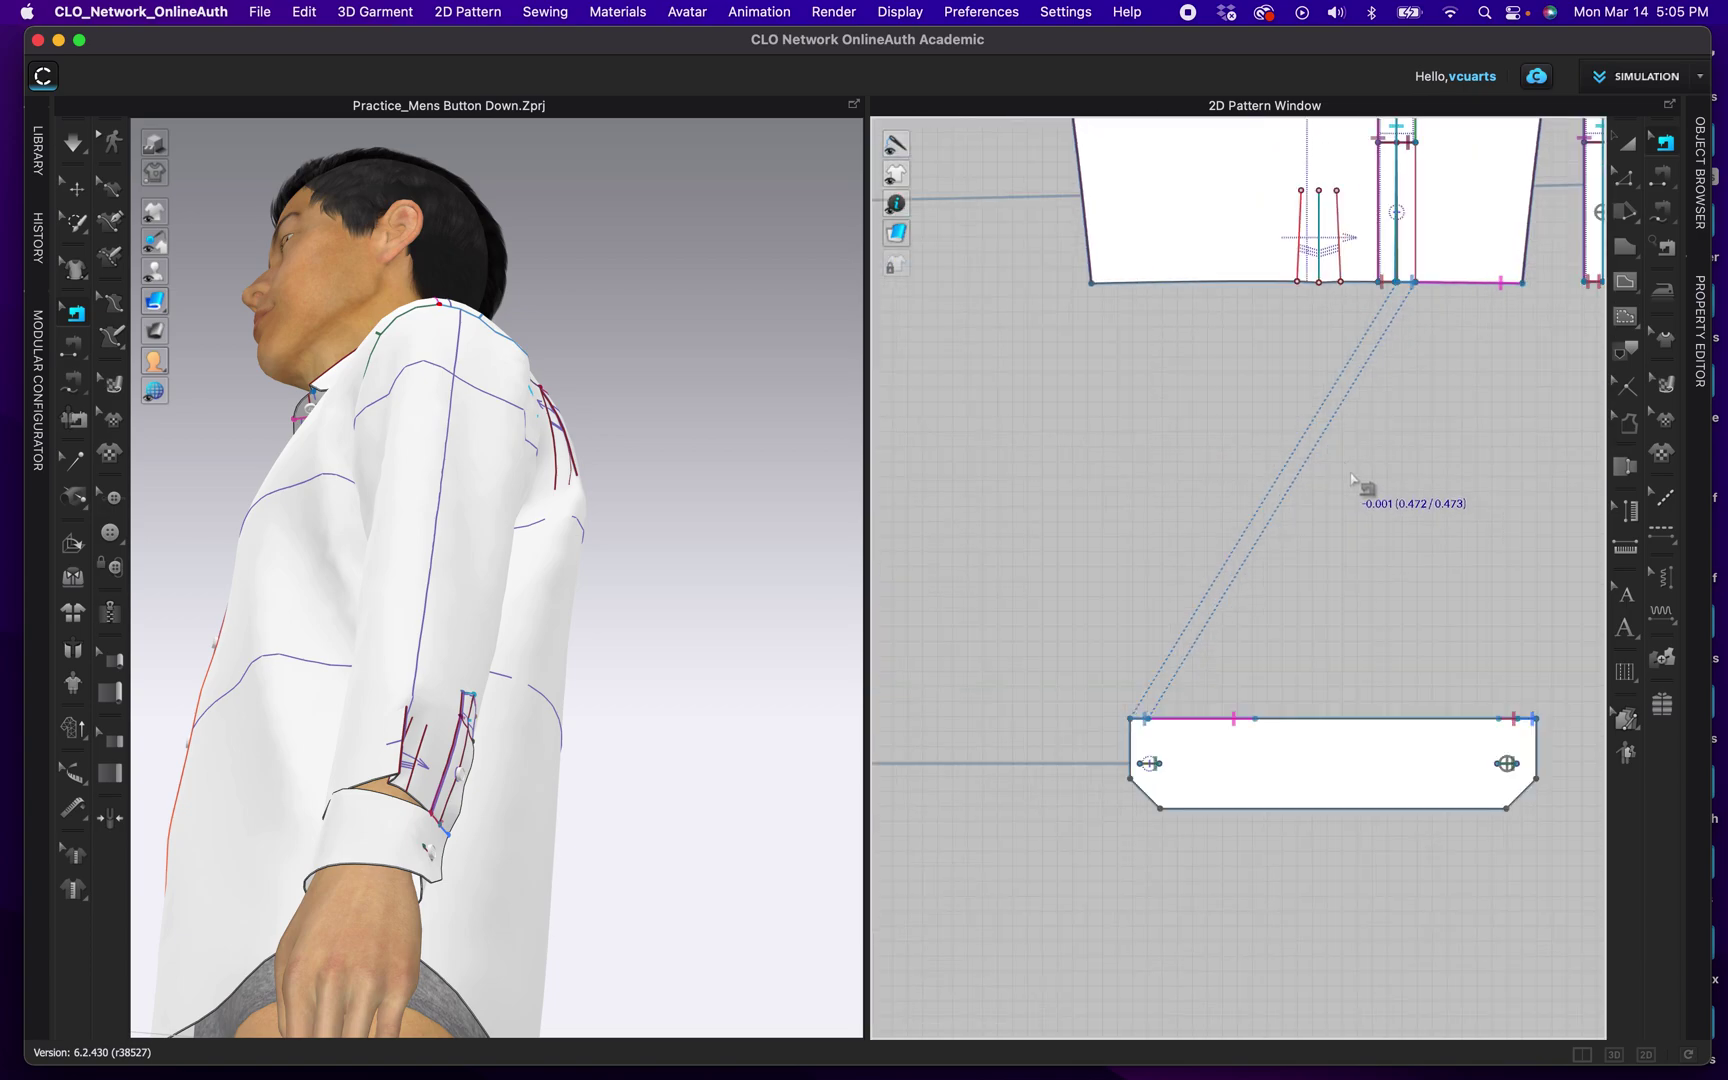
Step: Review how the sleeve hem segments and the placket base pair with both ends of the cuff's upper edge
middle_drag(1395, 522, 1211, 606)
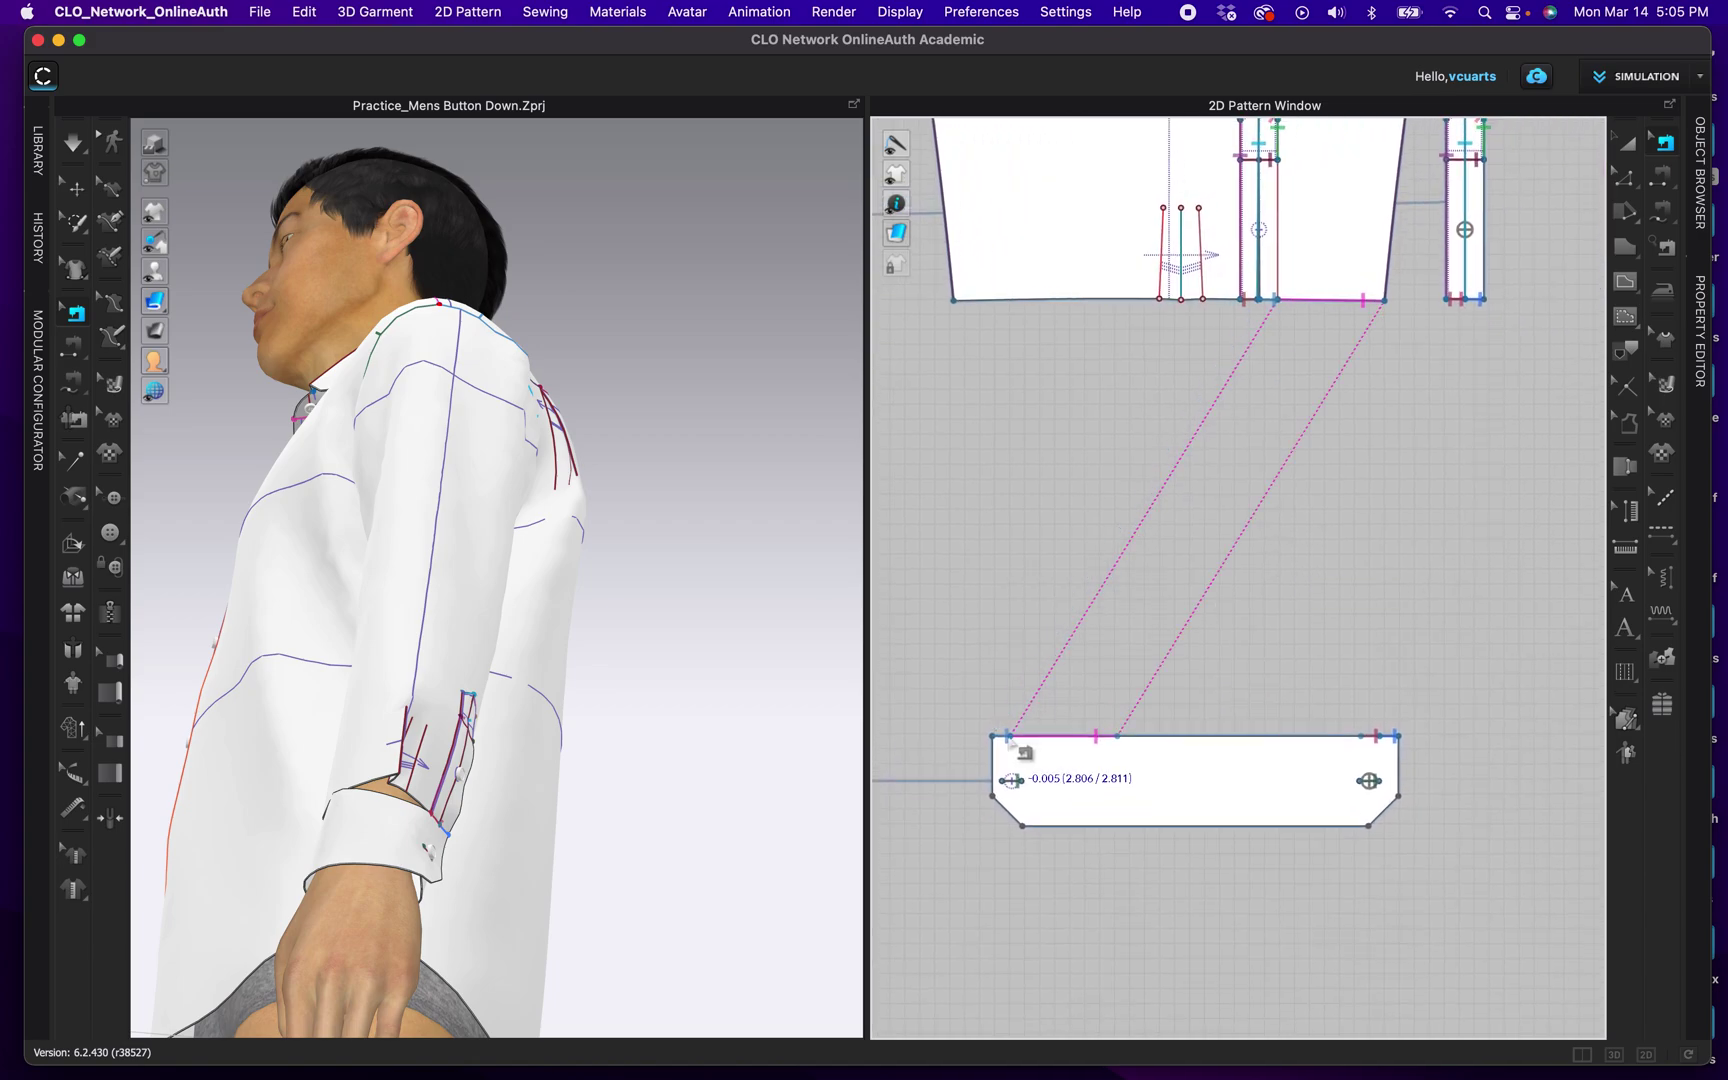
click(1398, 737)
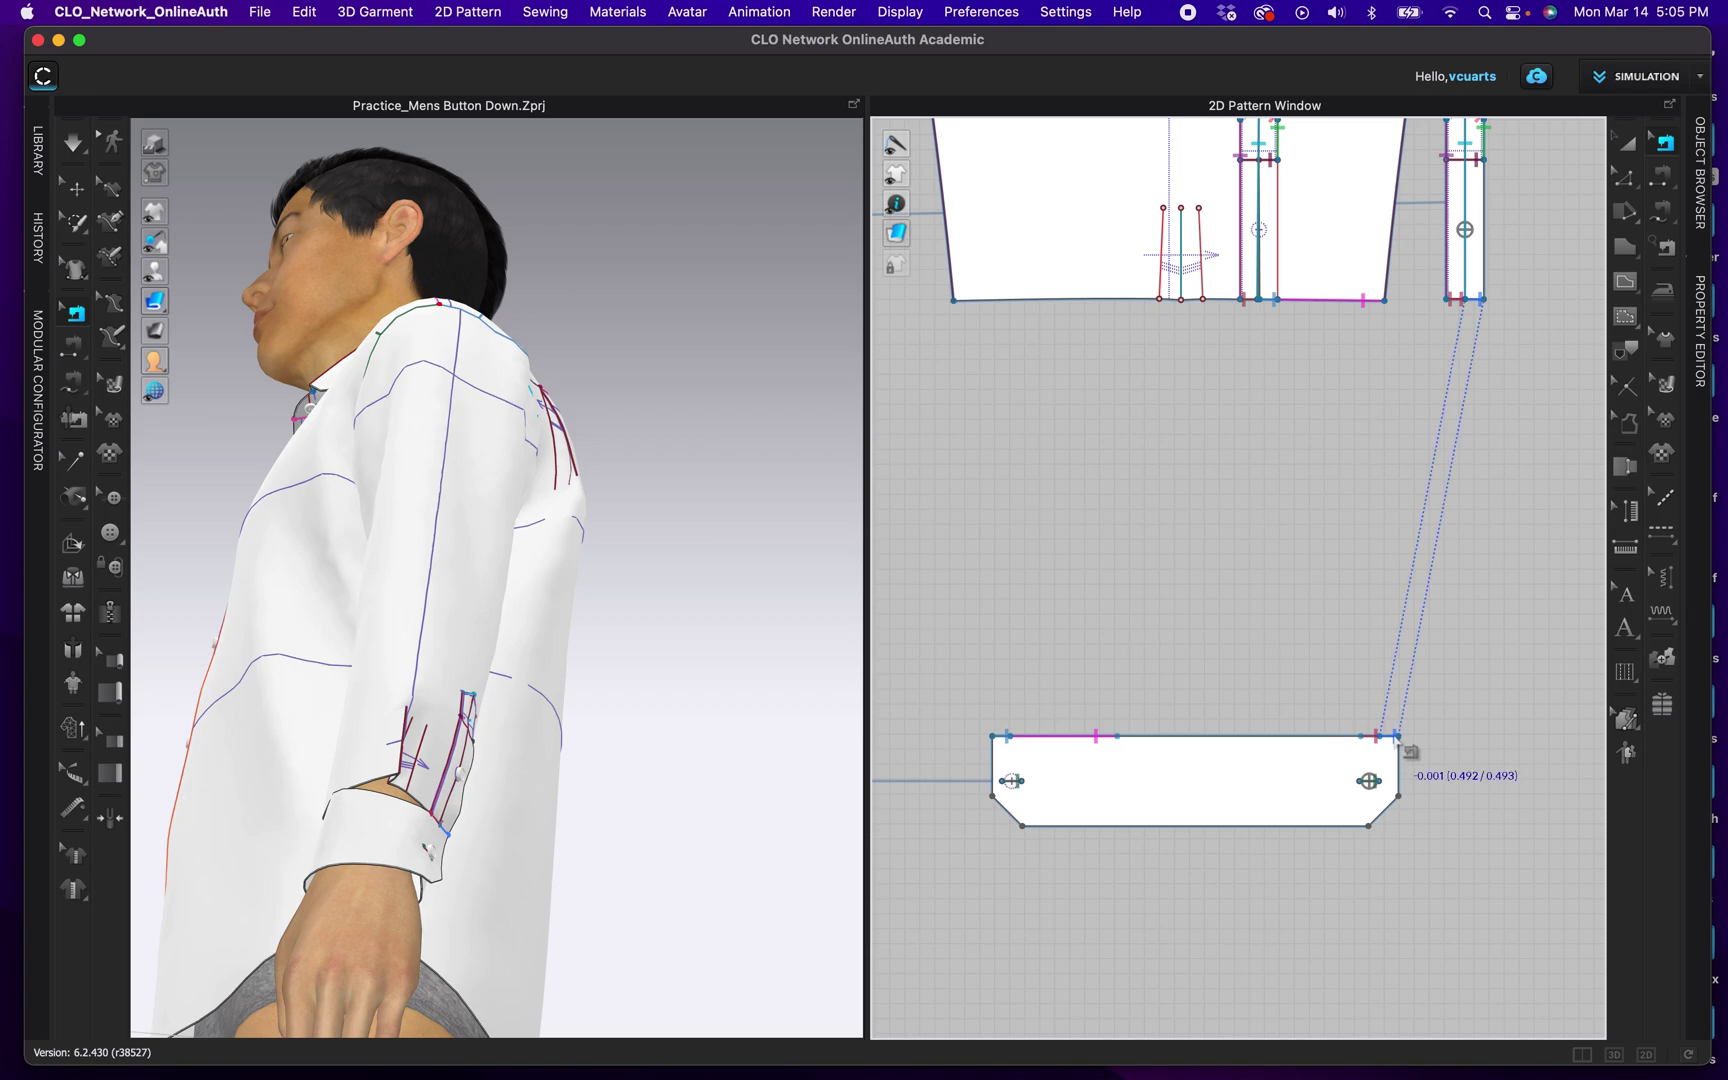
click(1012, 738)
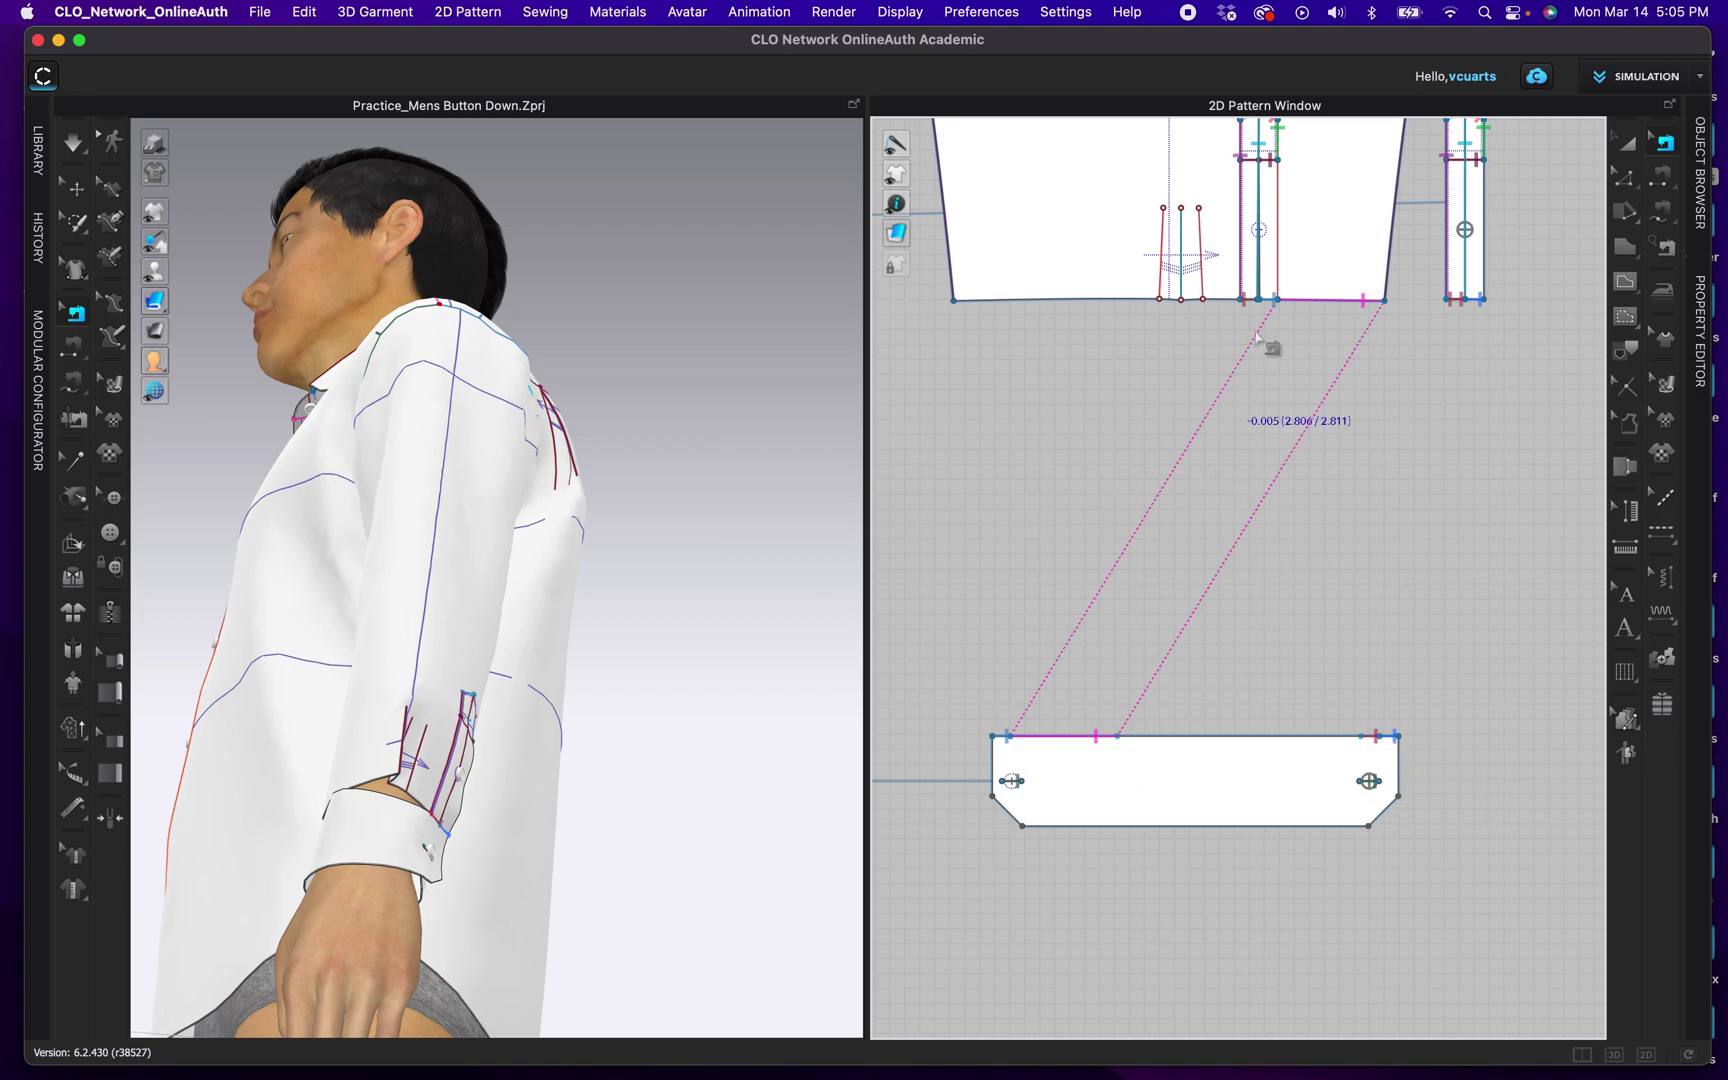
click(1271, 299)
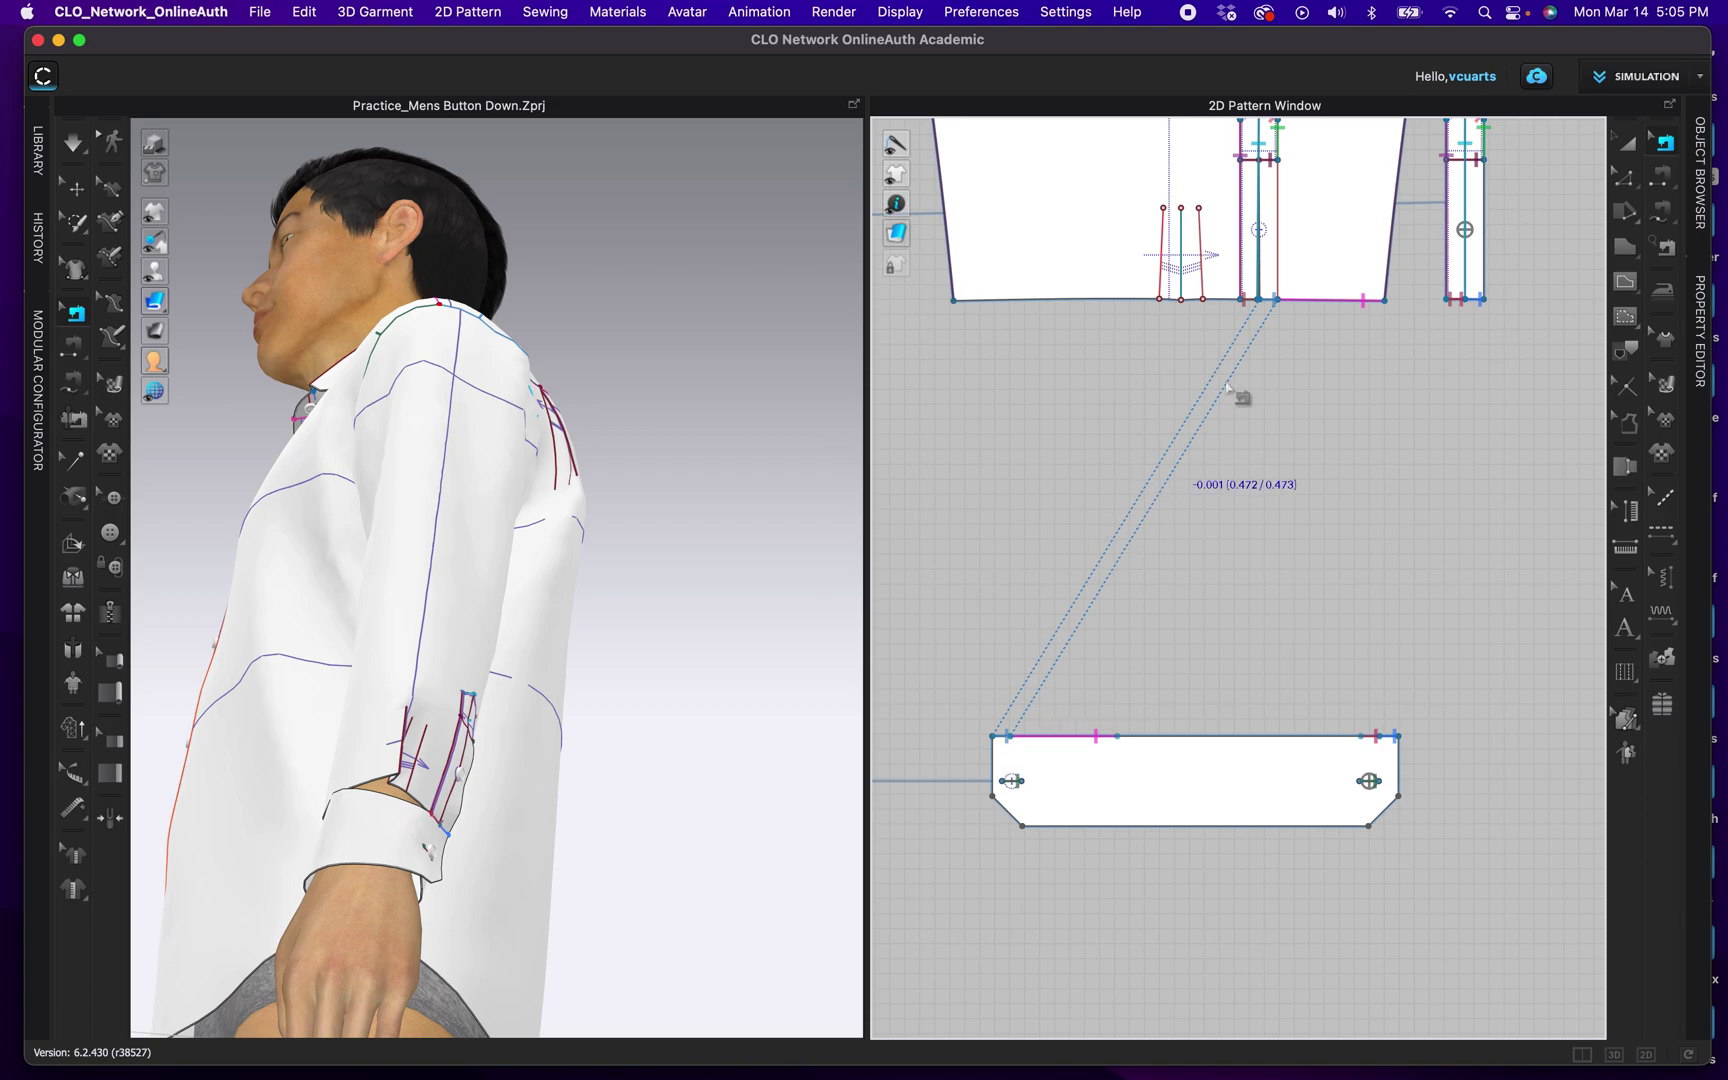
scroll(1265, 300, up, 5)
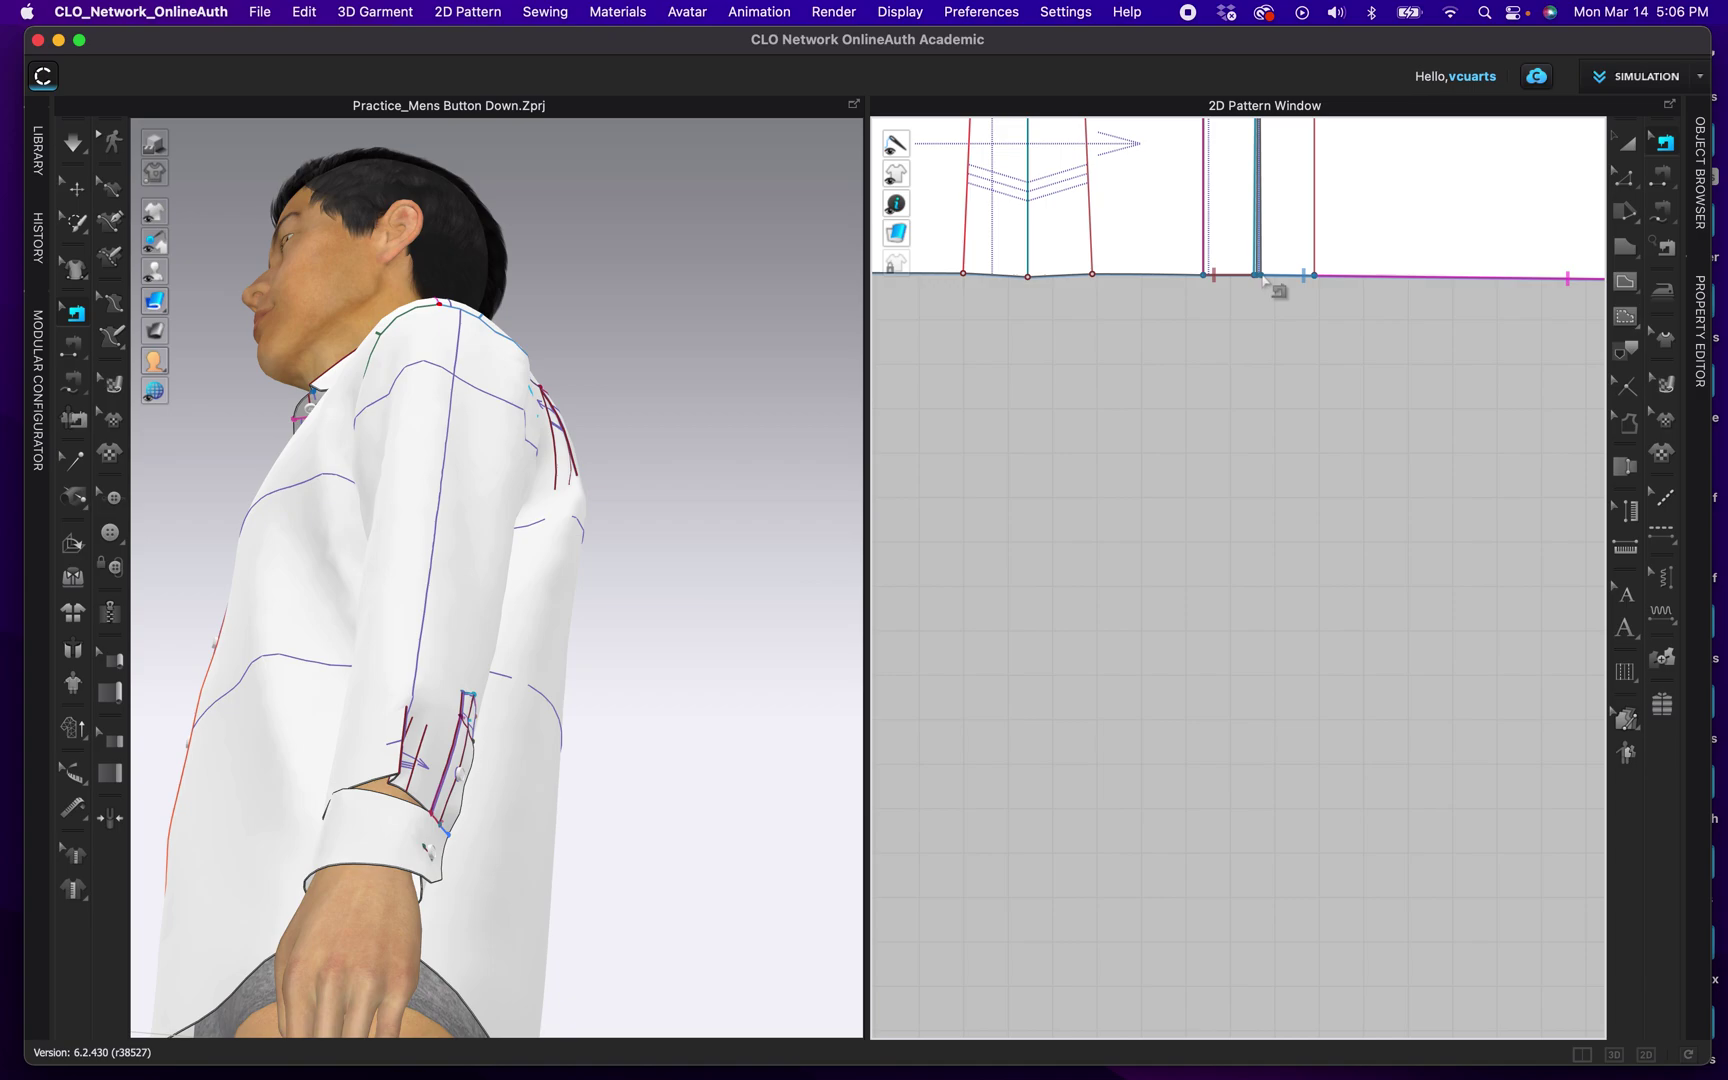
scroll(1099, 540, down, 3)
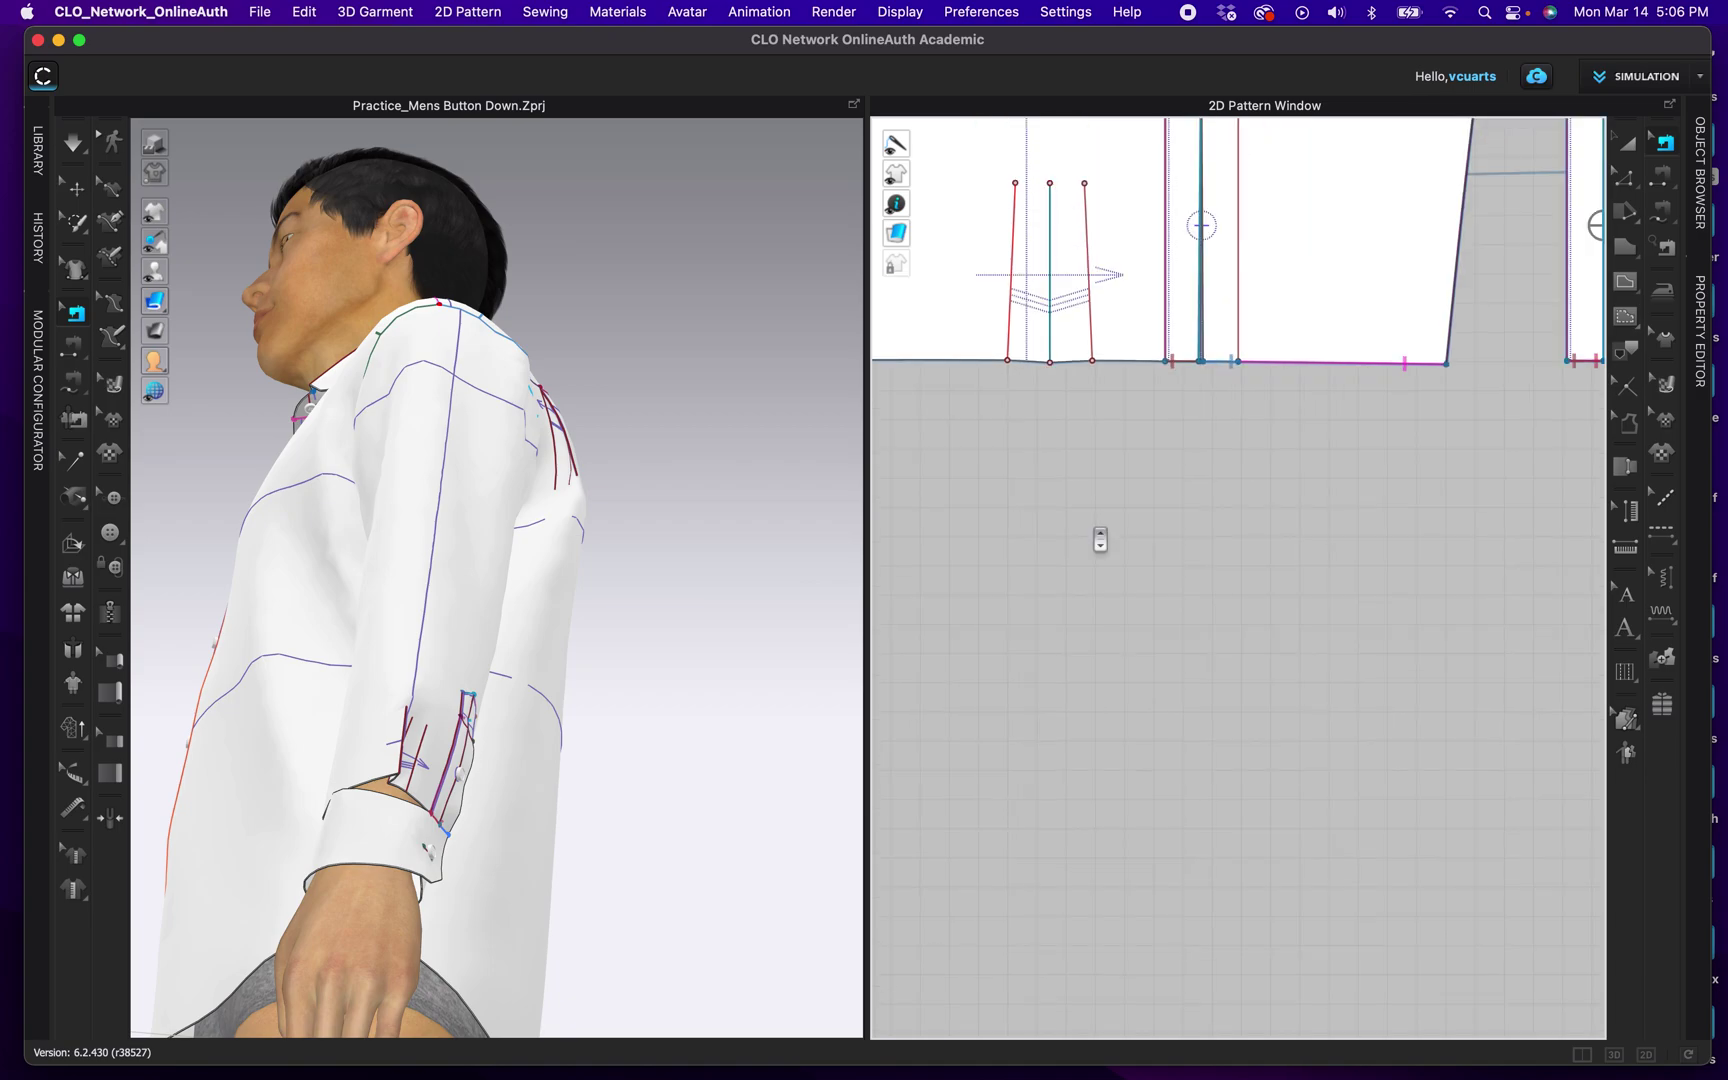
scroll(1063, 643, down, 10)
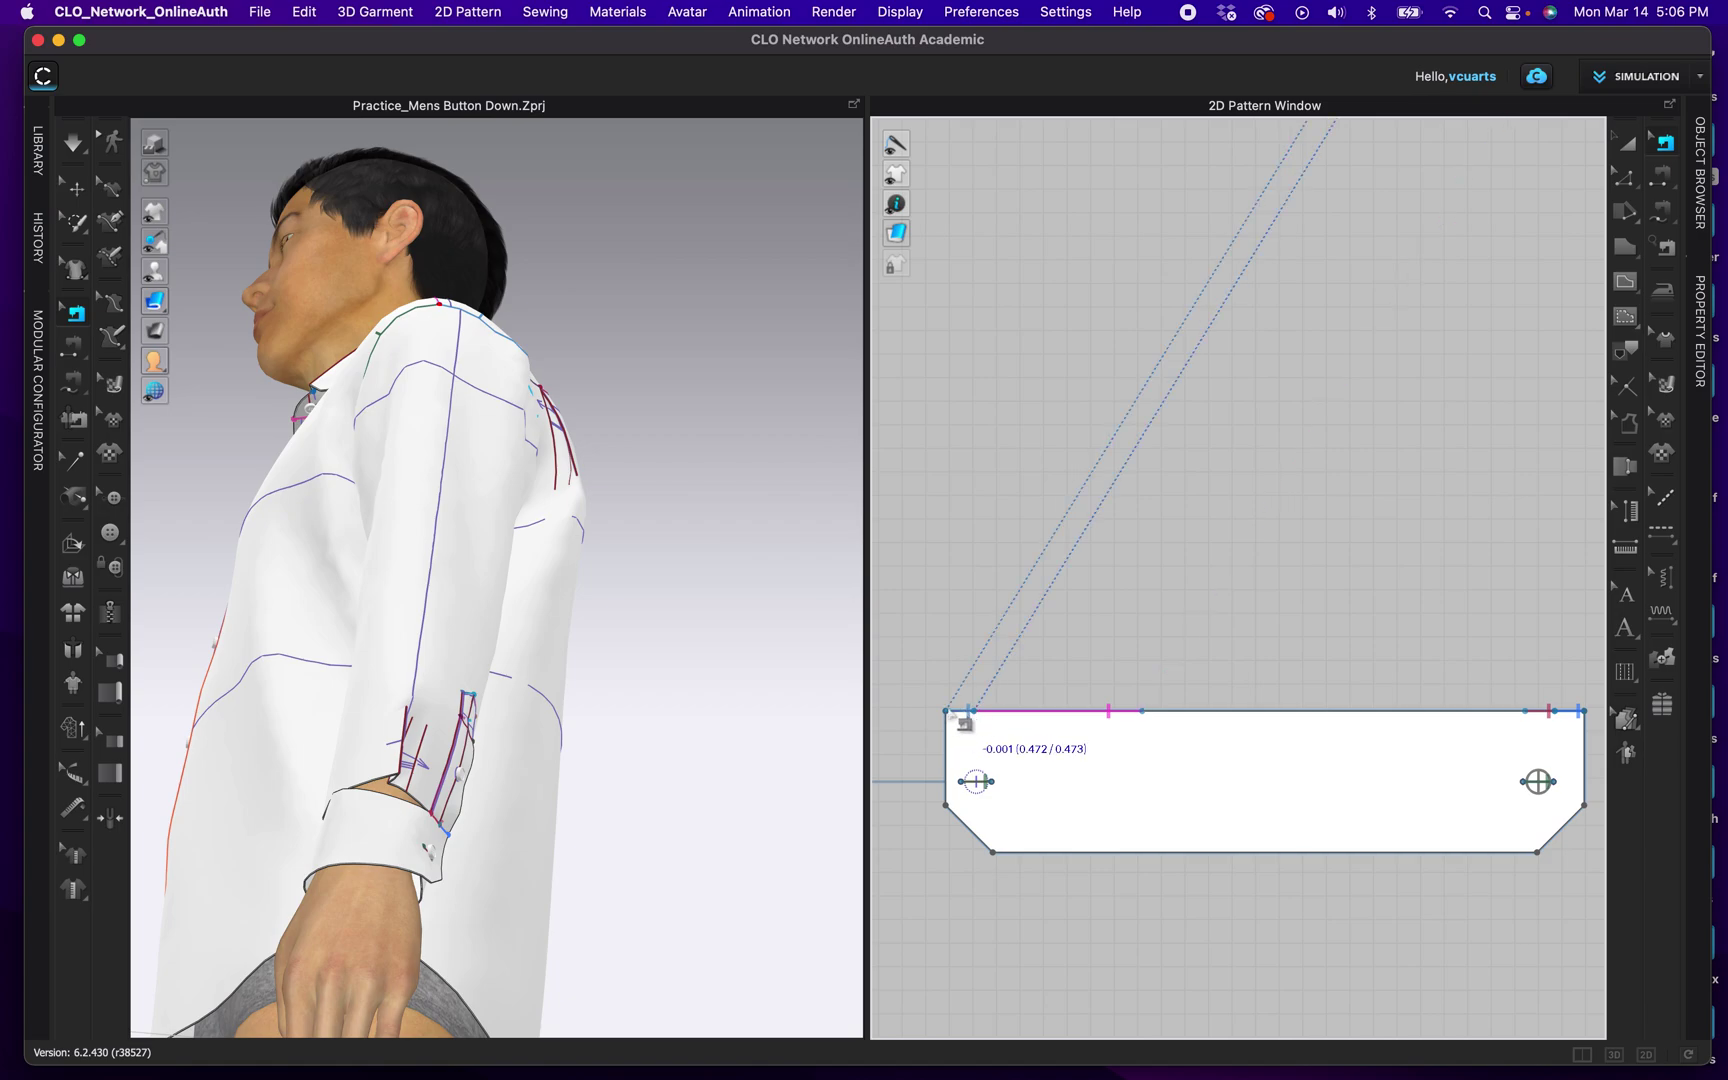
Step: Trace the hem segment from the placket slit to the sleeve's side corner and its matching segment on the cuff's upper edge
click(969, 711)
scroll(1176, 552, down, 3)
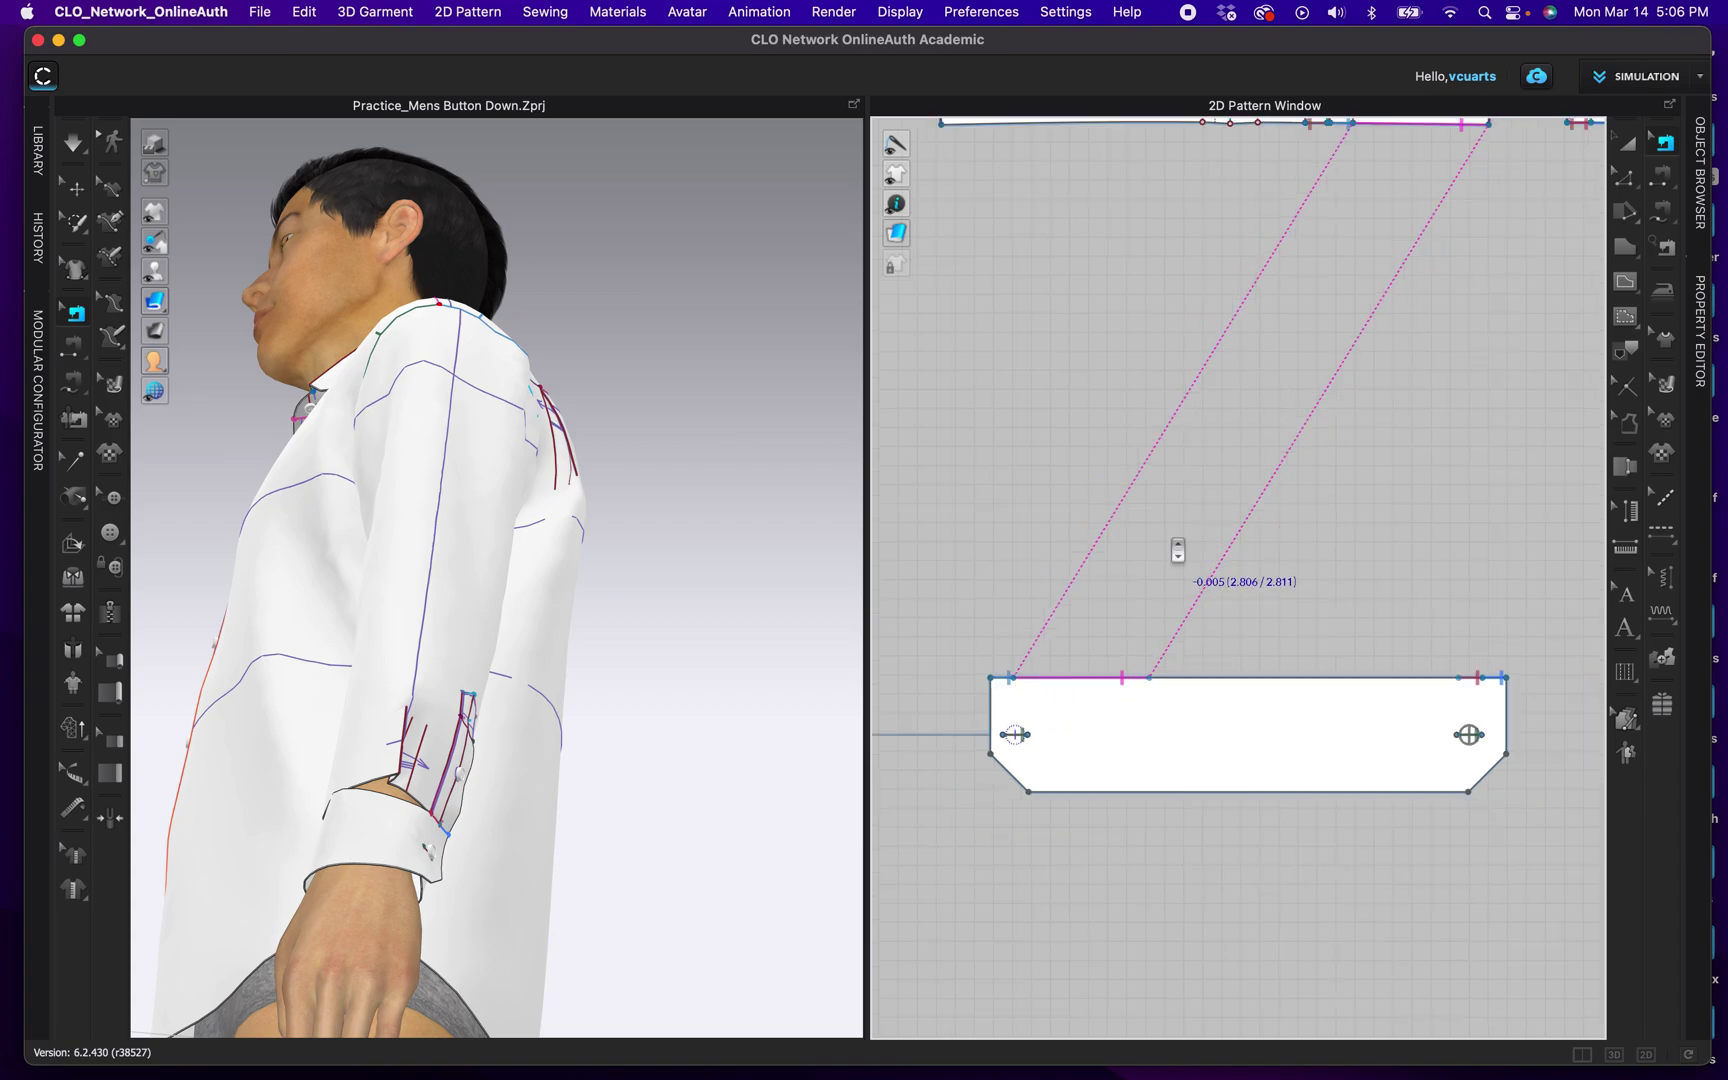
click(1327, 209)
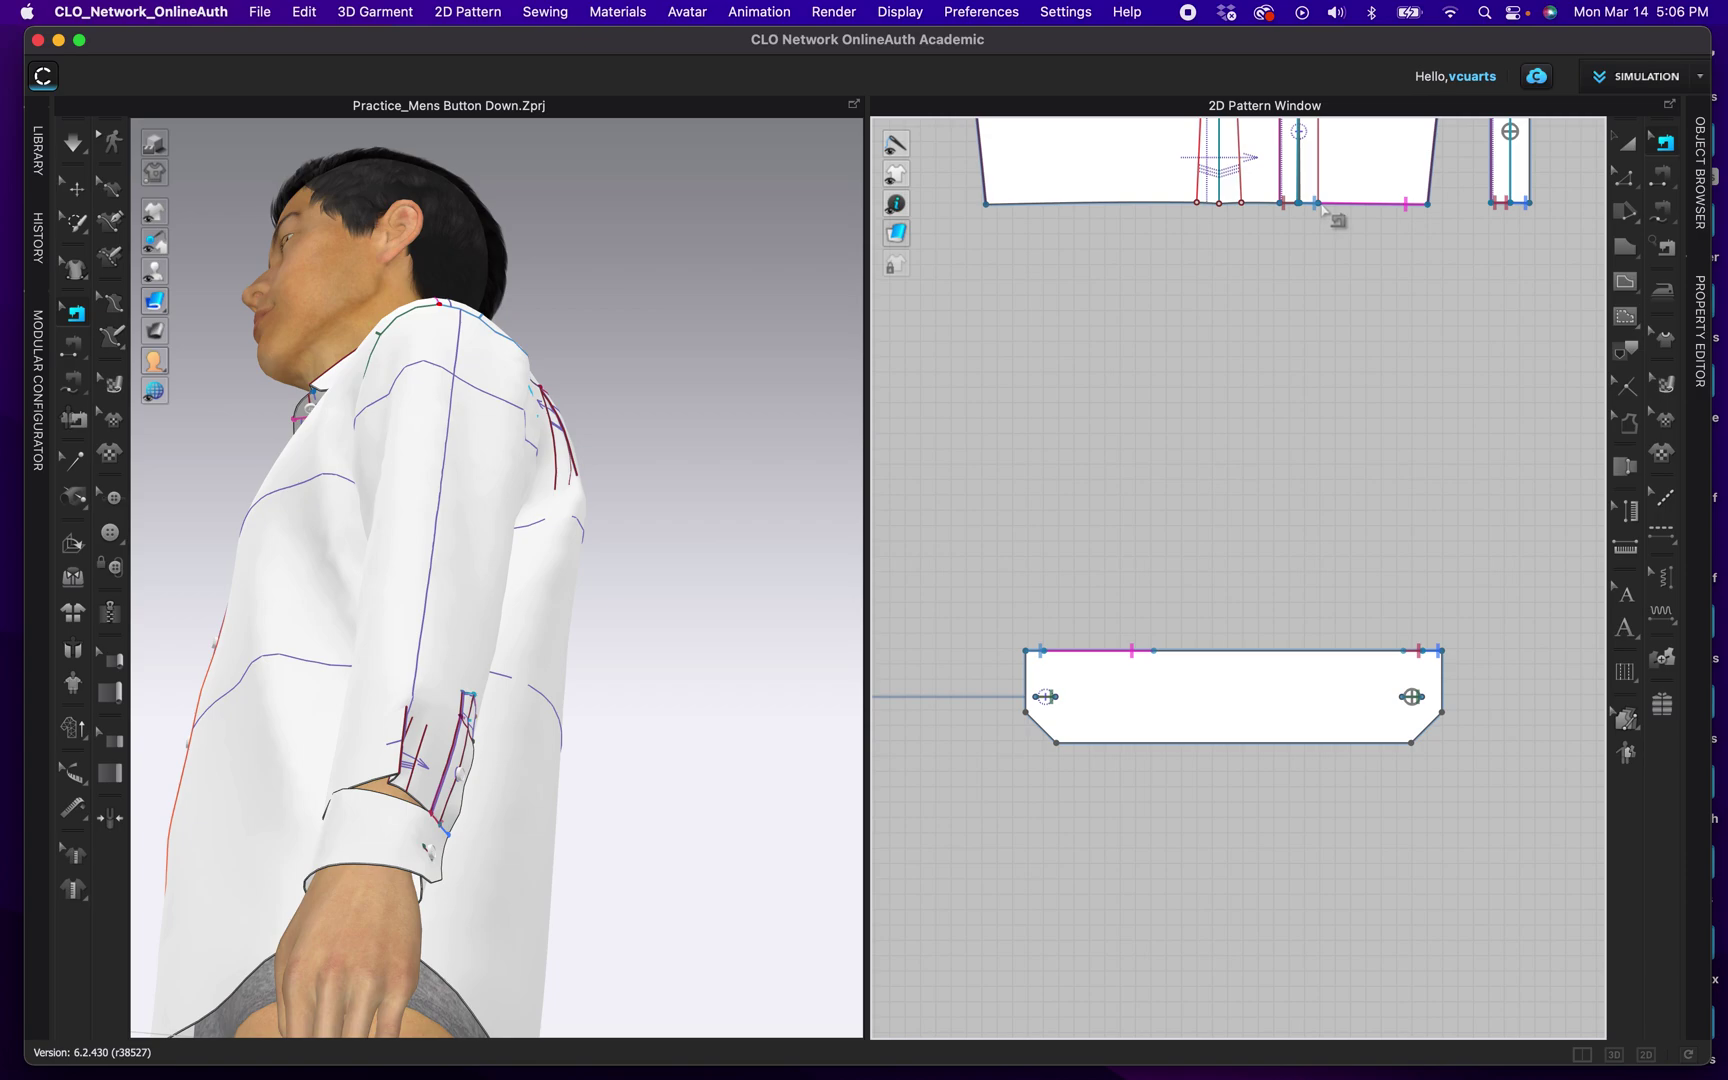
click(1345, 206)
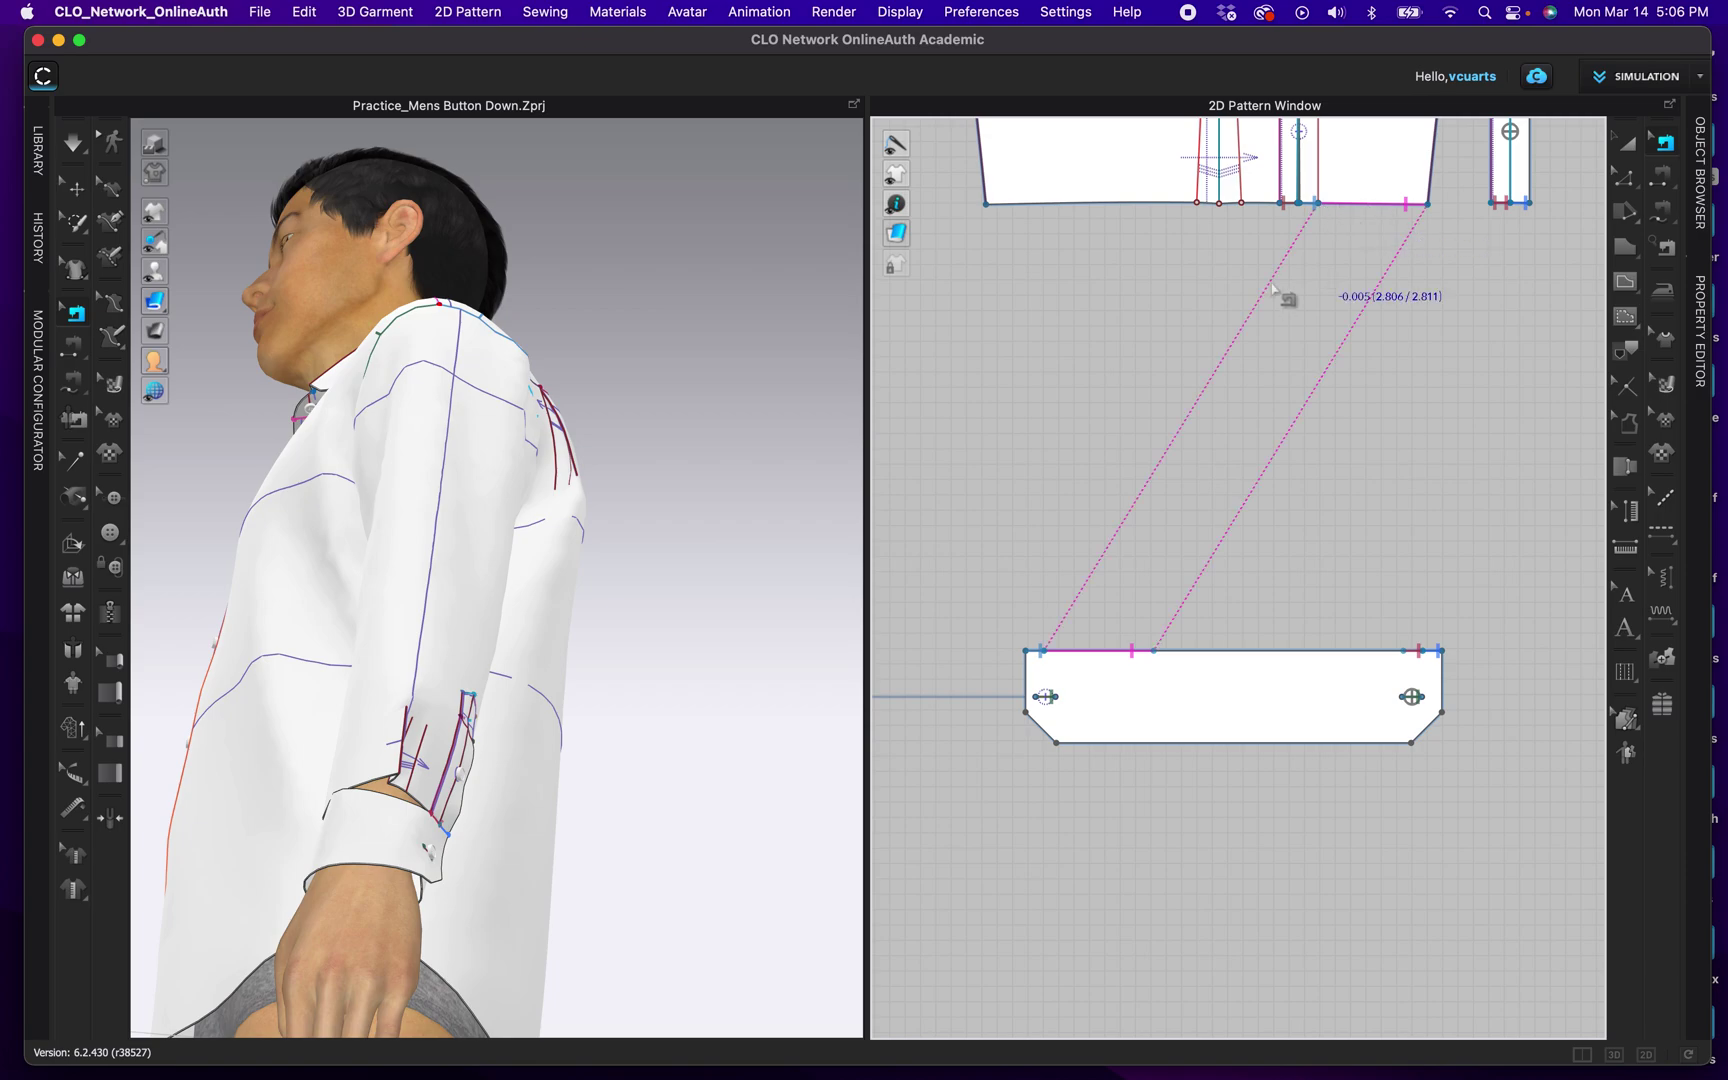
scroll(1333, 280, up, 2)
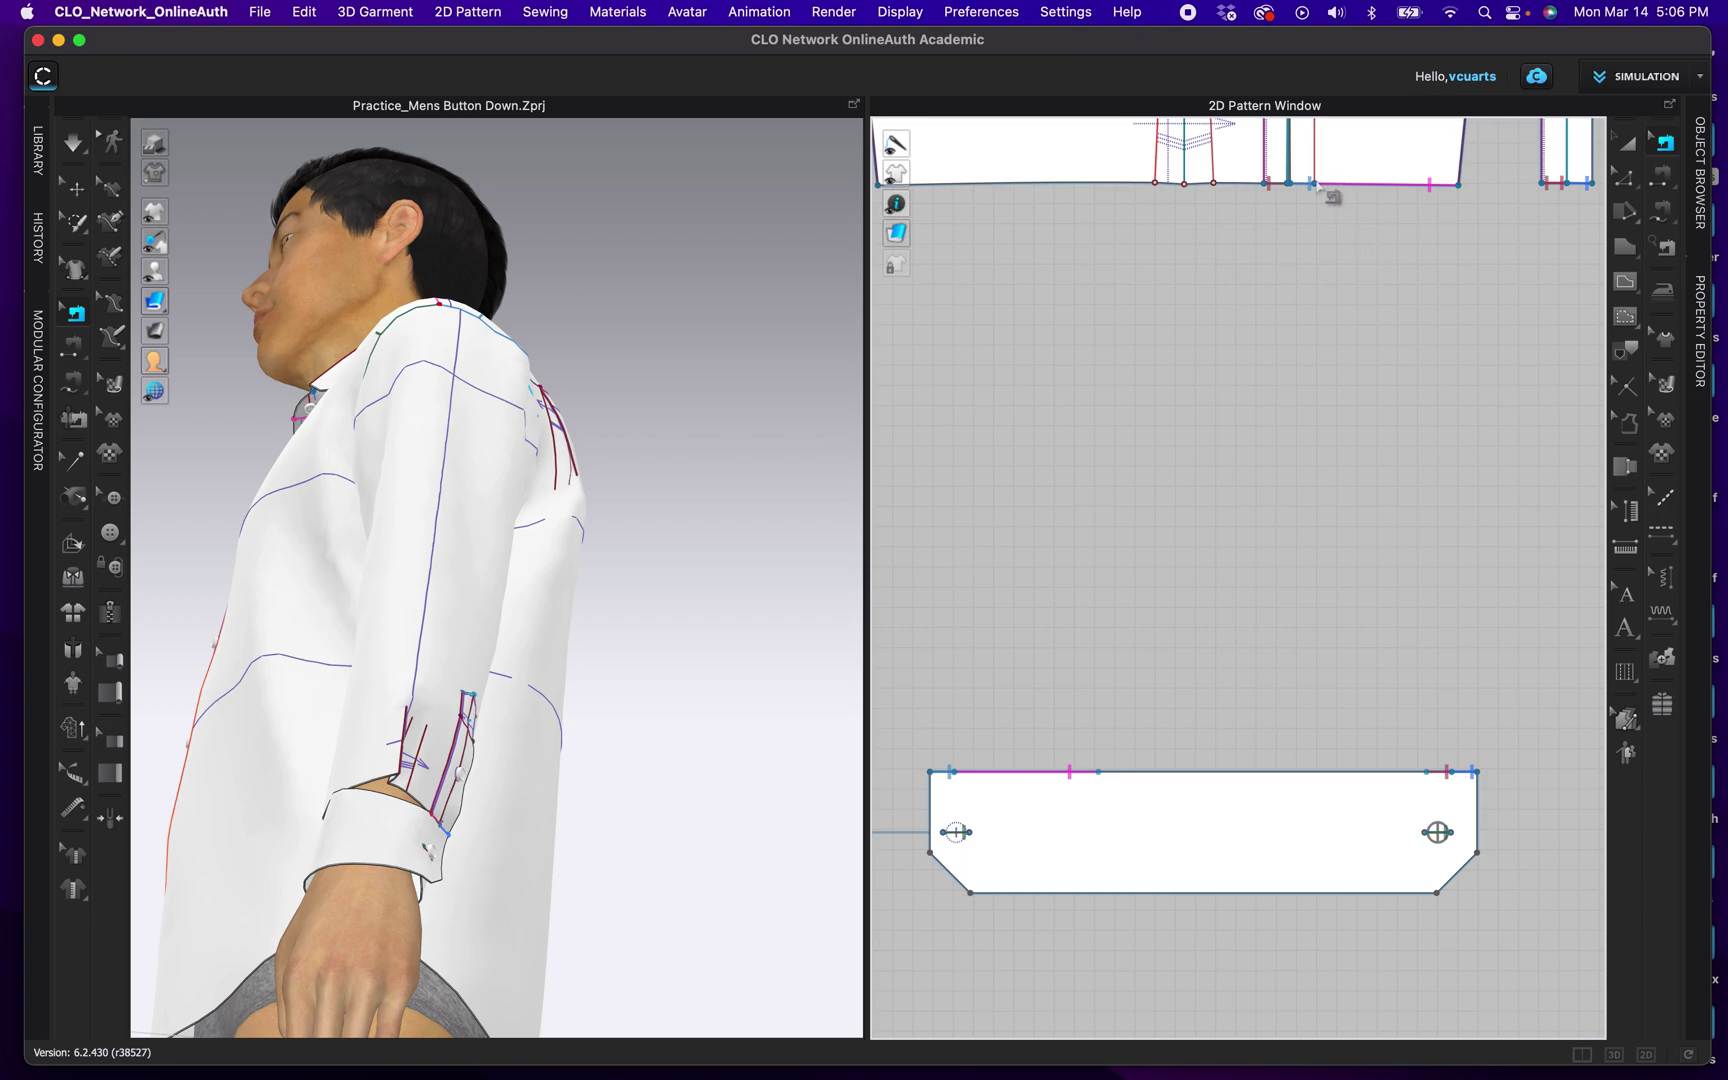
scroll(1341, 240, down, 2)
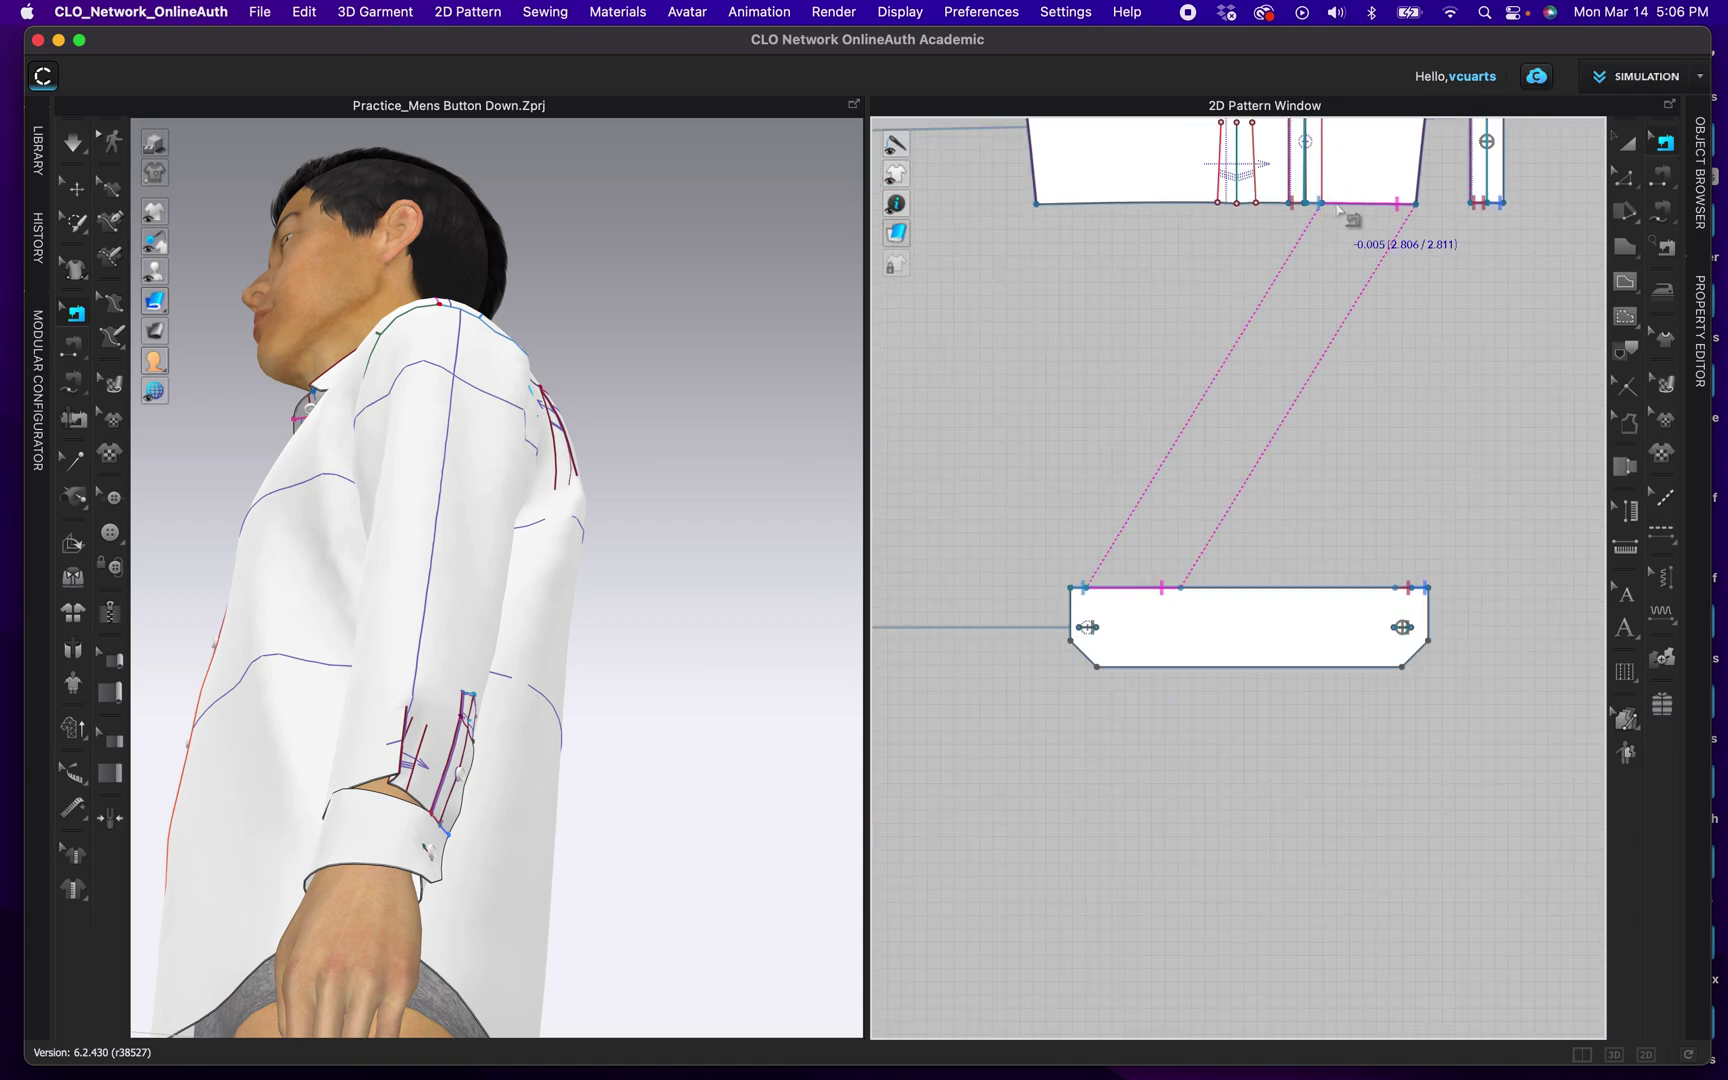
click(1416, 205)
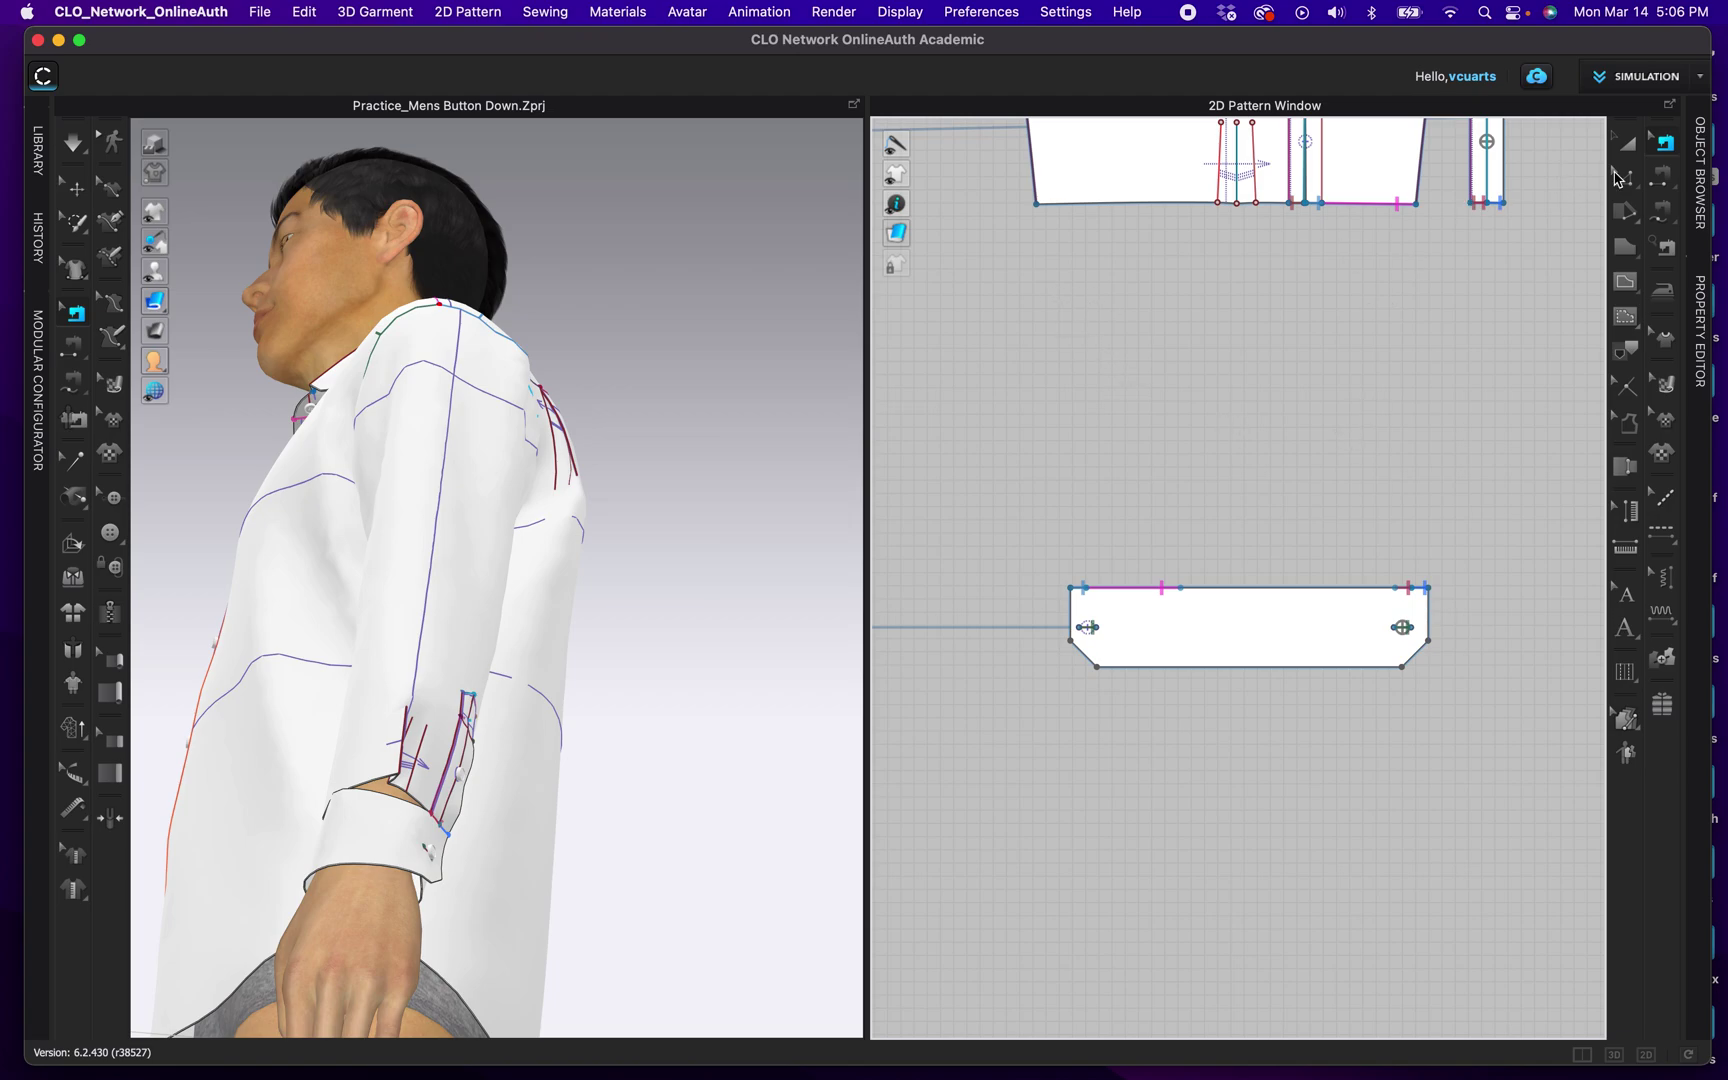
Step: Free-sew the sleeve hem from its unsewn corner to the first pleat line onto the cuff, starting at the existing seam's end, at matching length 5.404
click(1667, 219)
click(1673, 218)
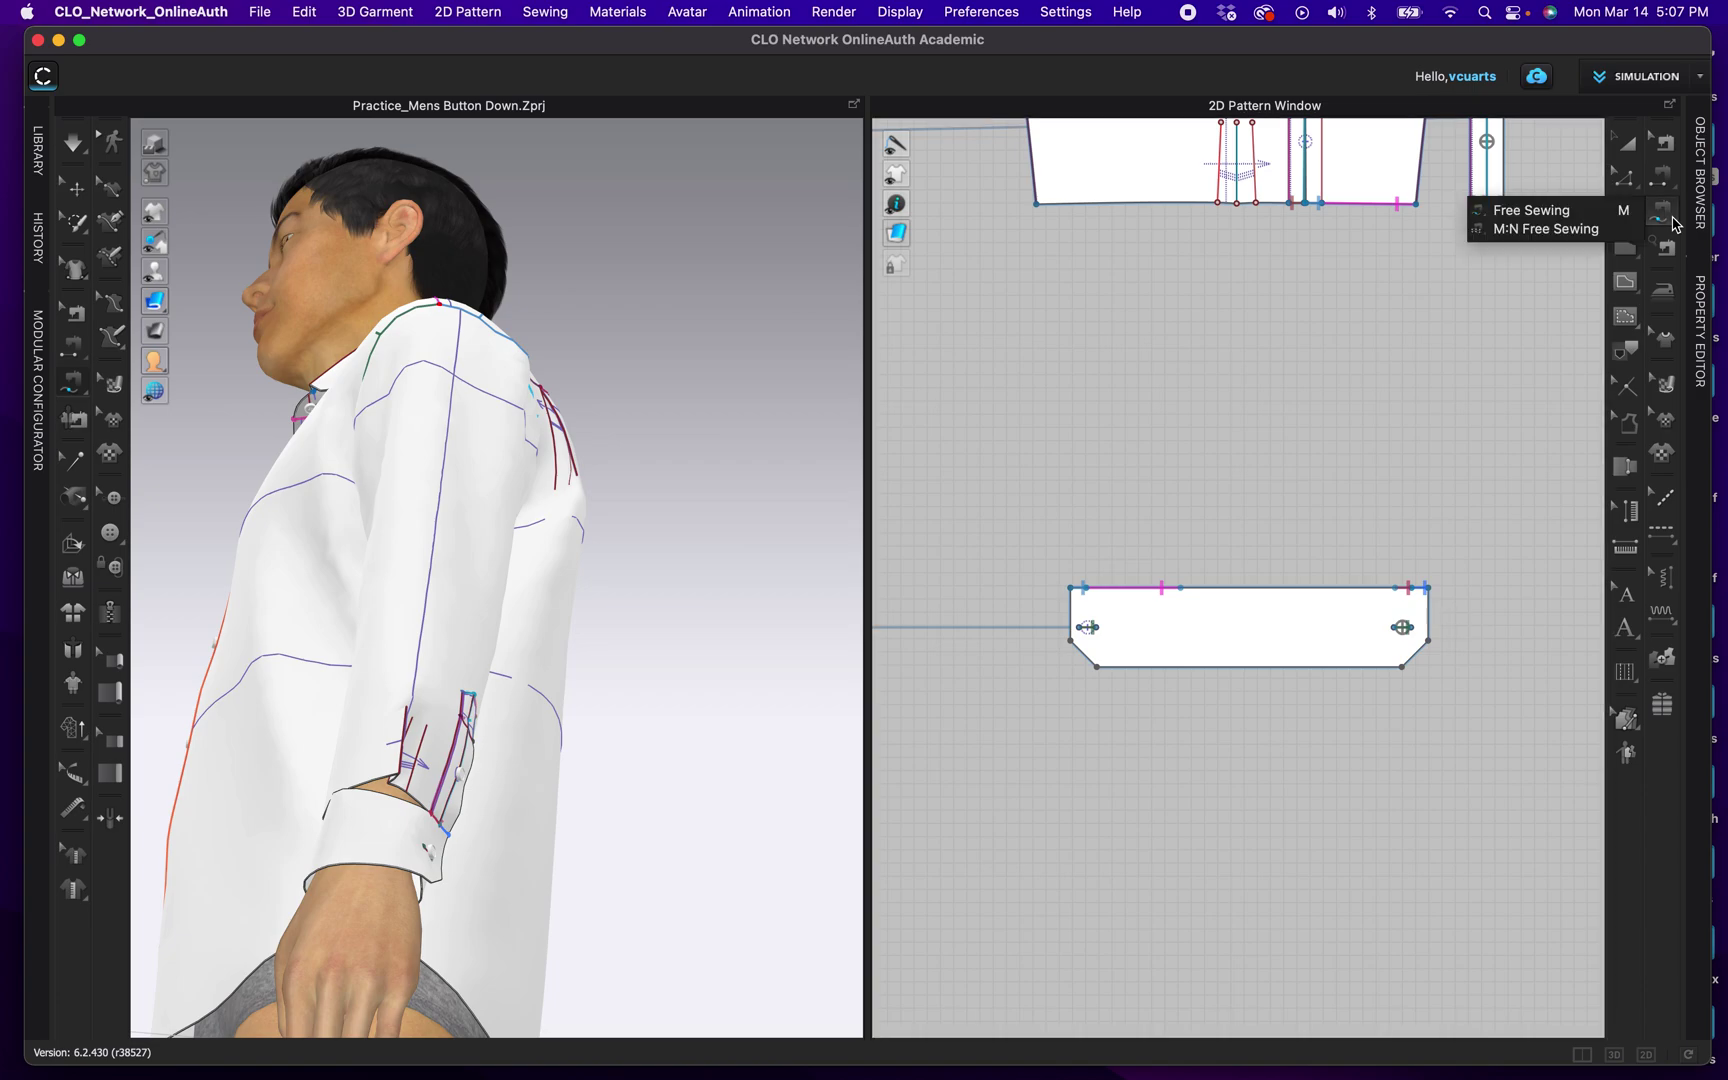
click(1601, 216)
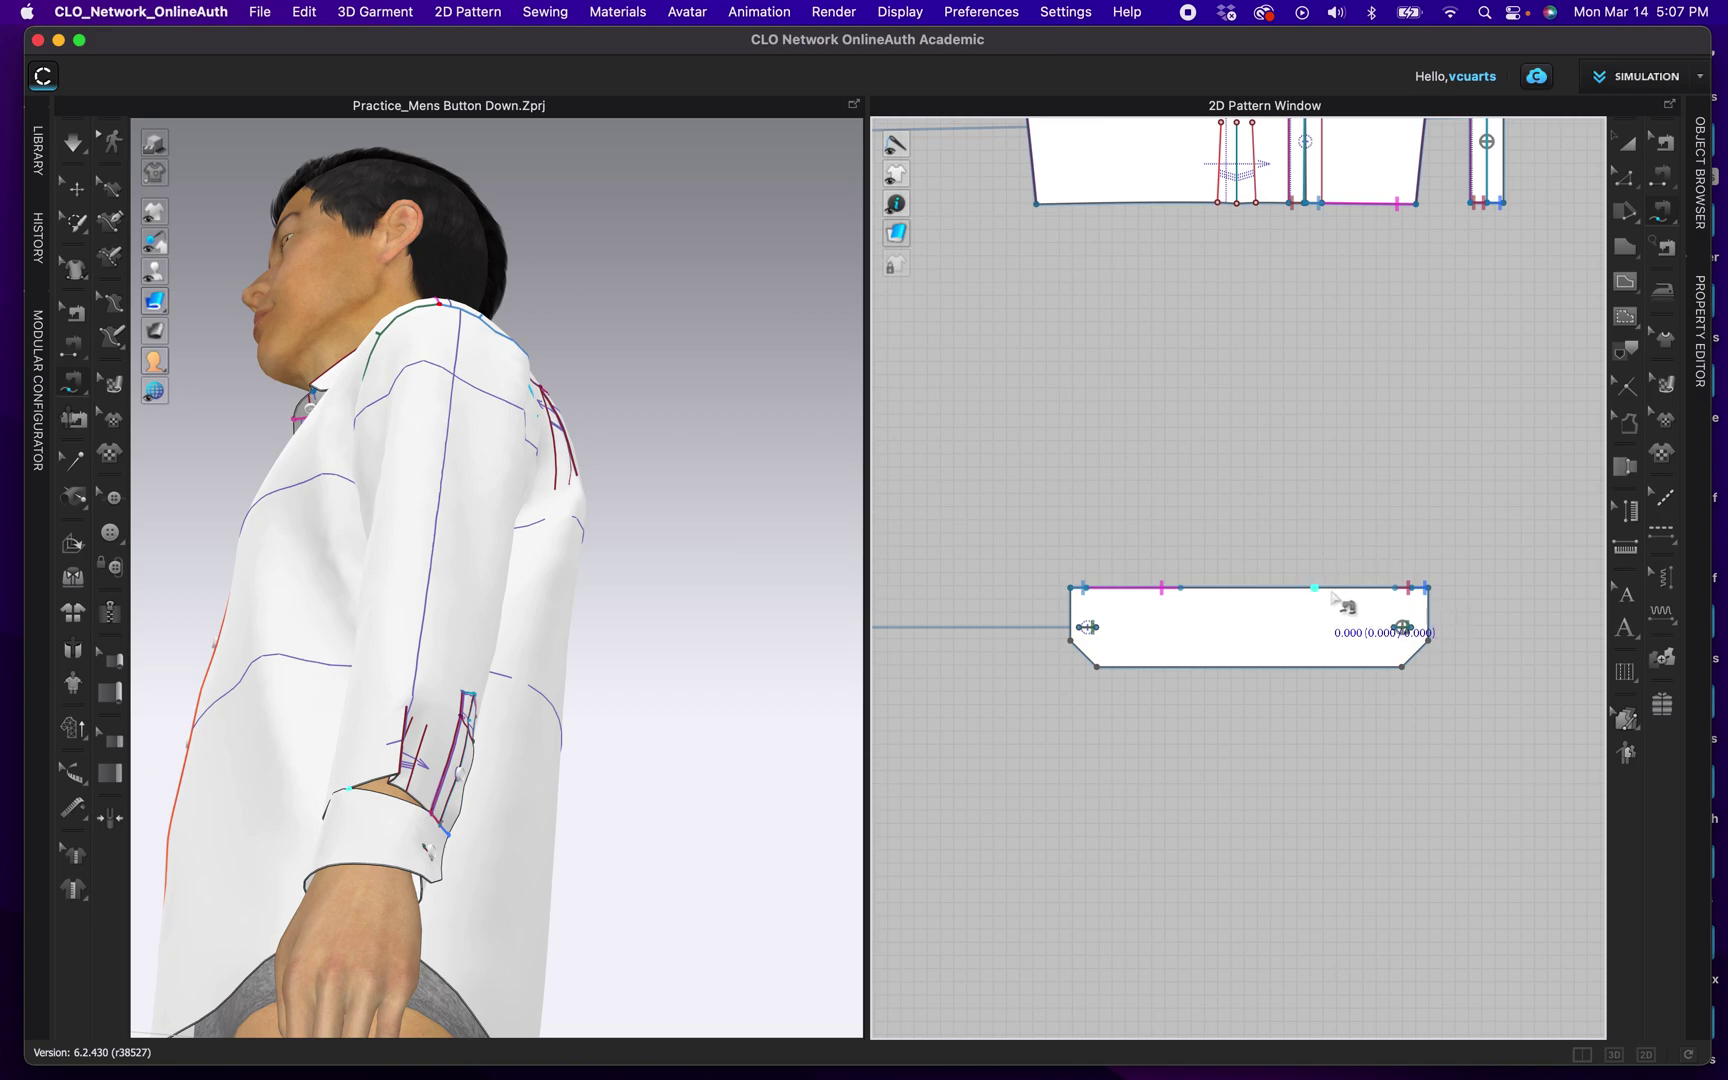
click(1397, 590)
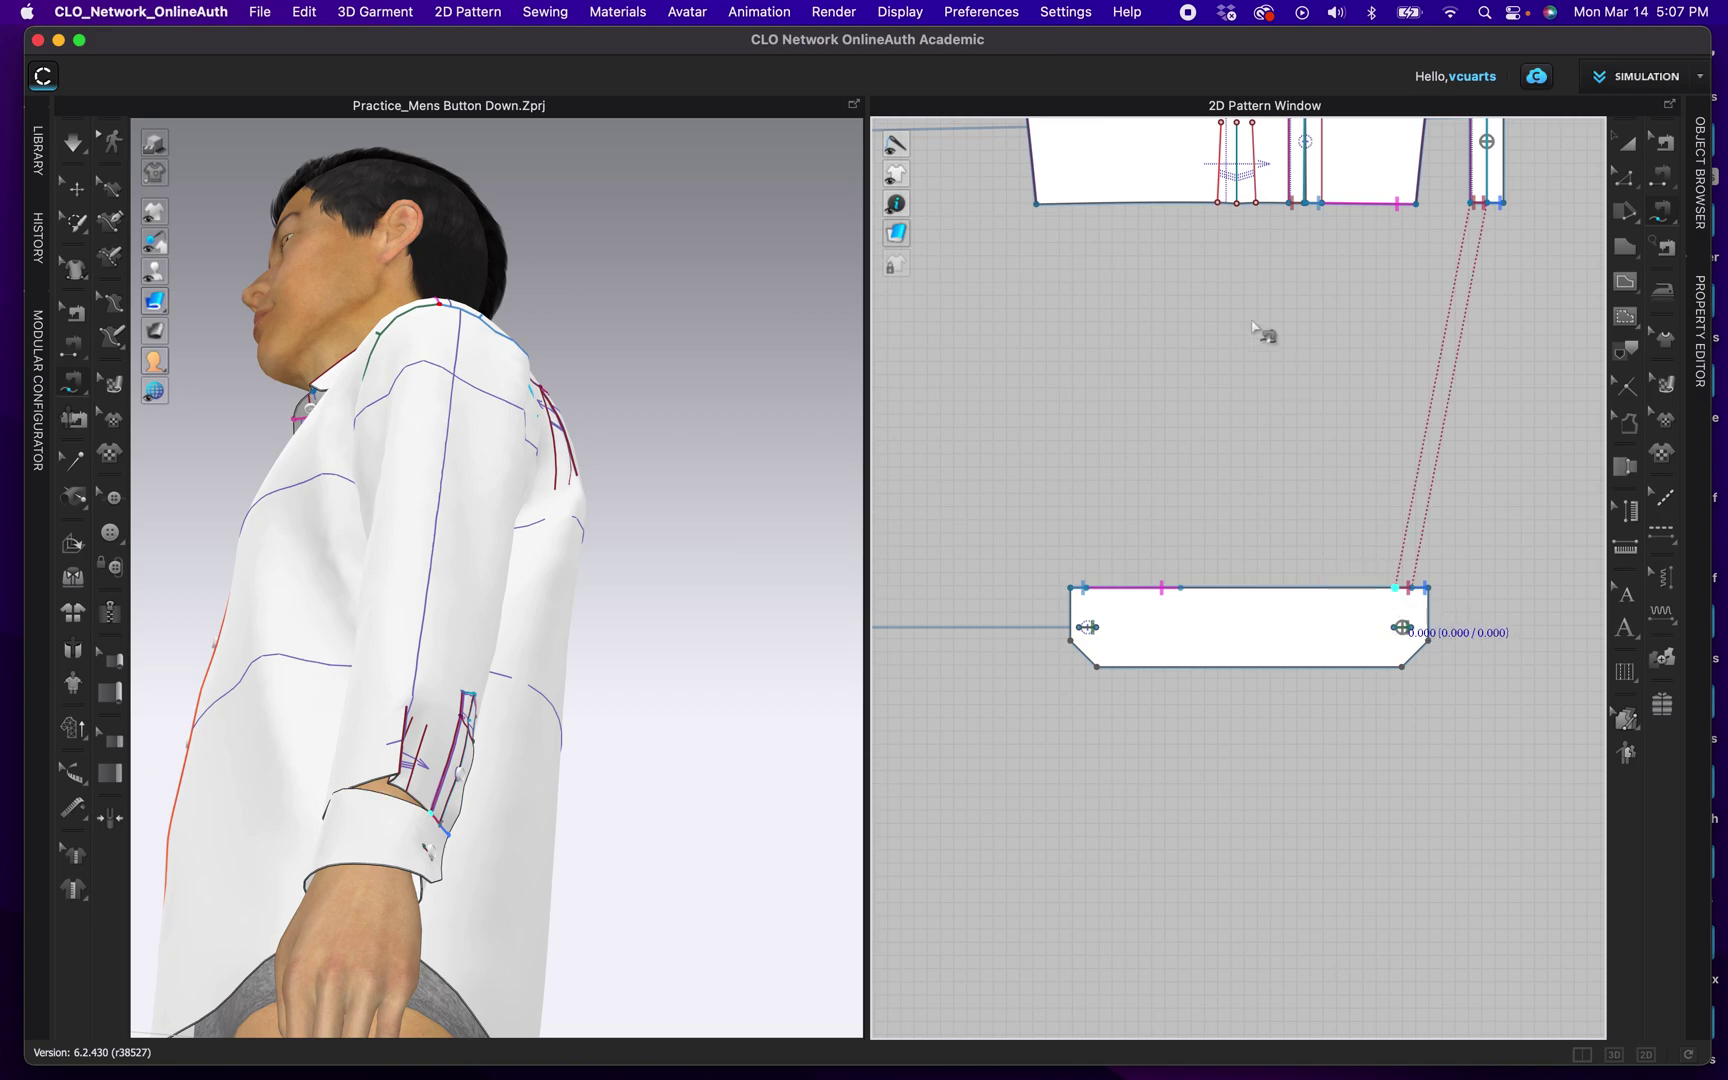
click(1037, 205)
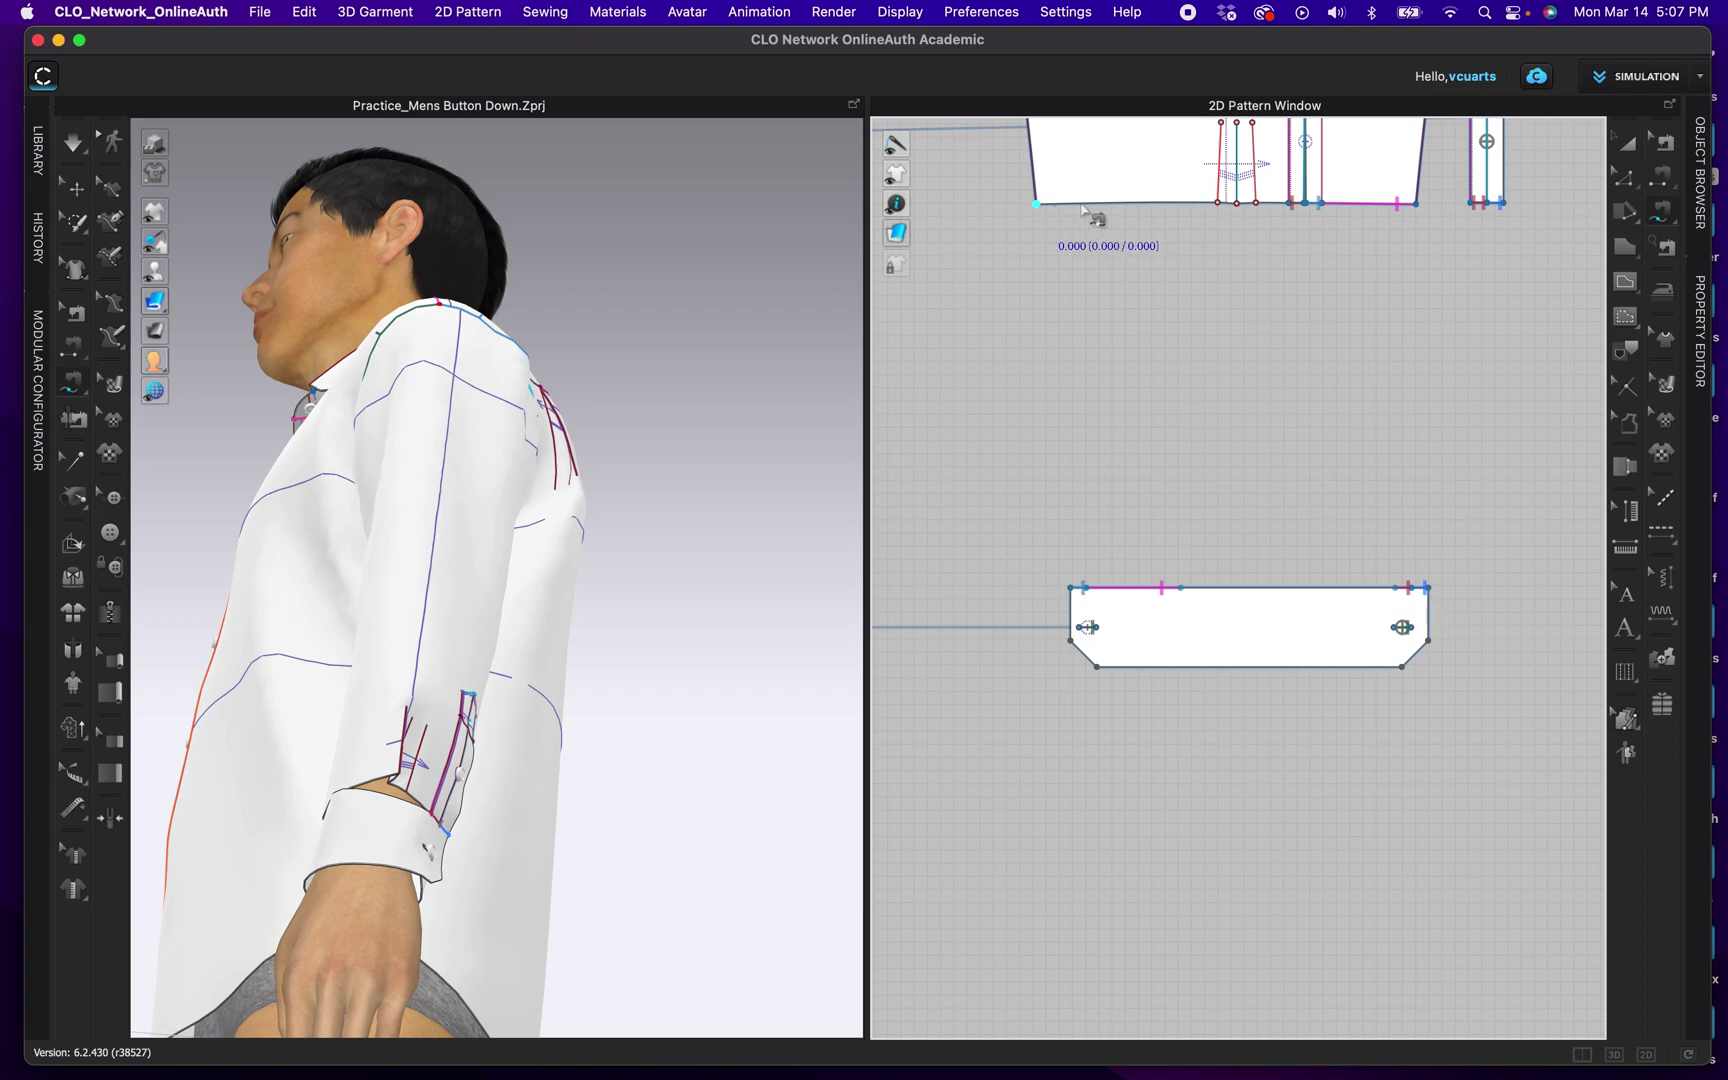
click(1218, 205)
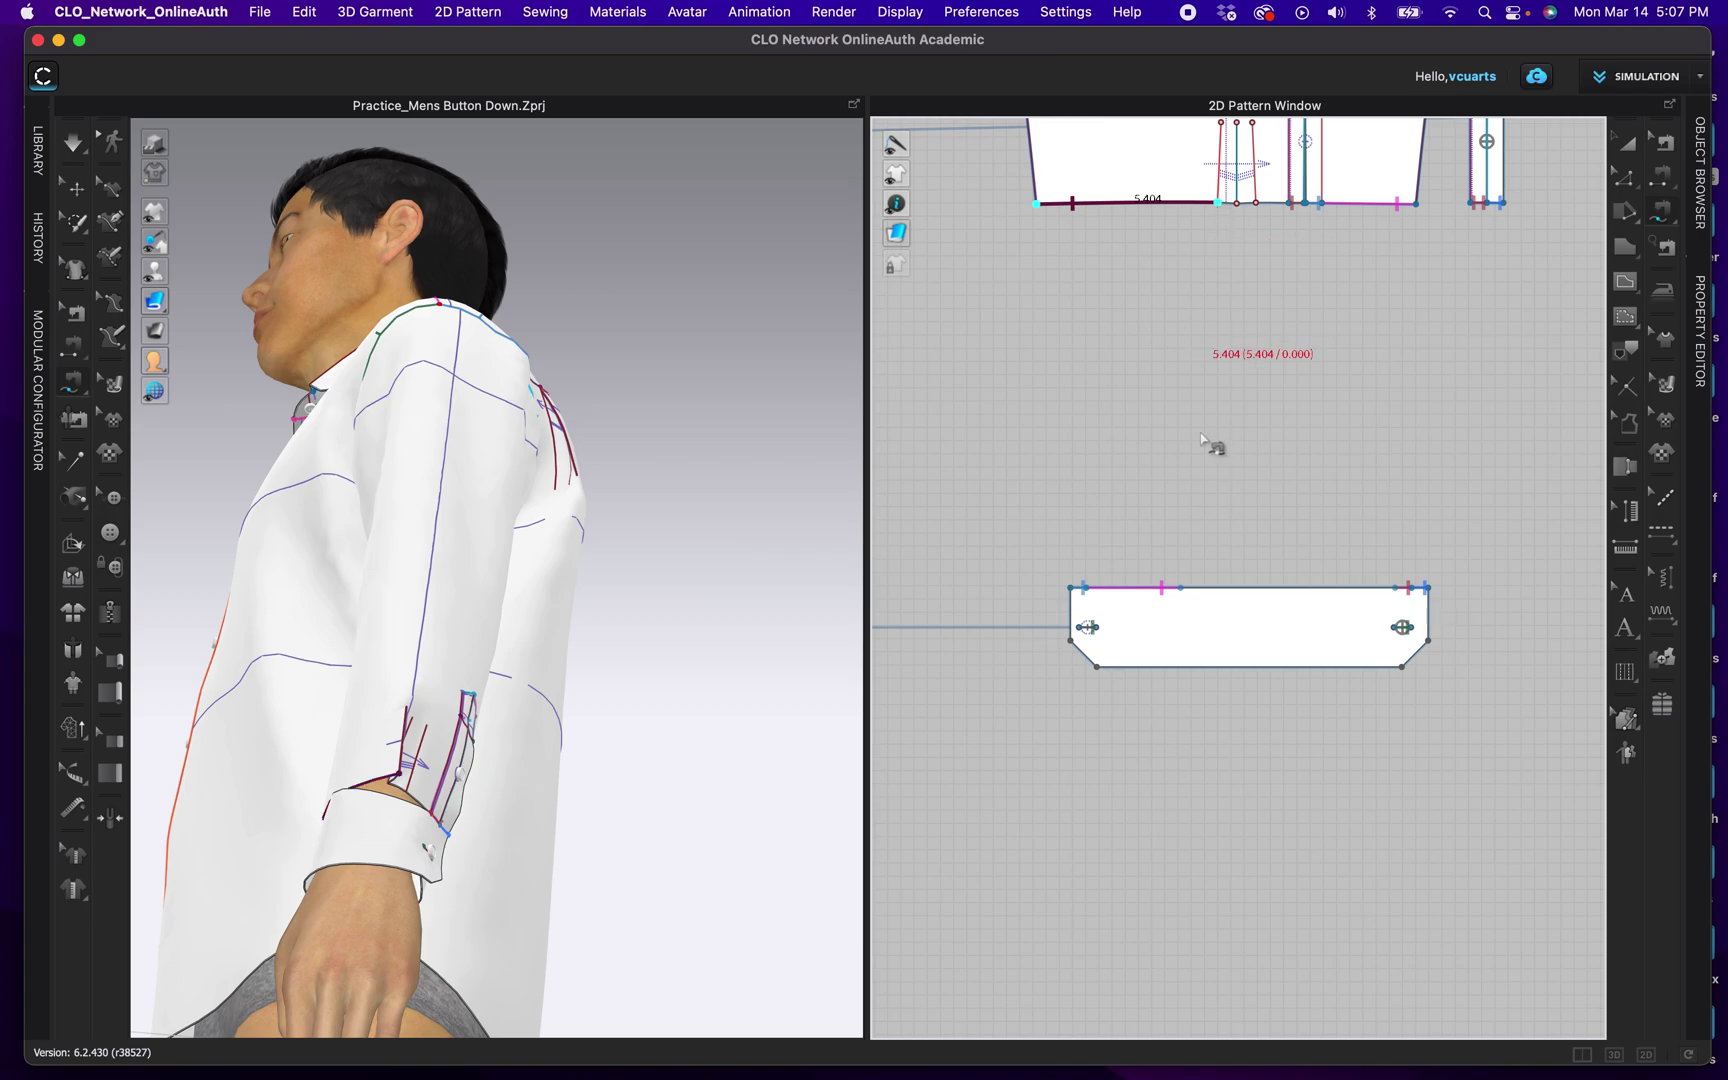
click(1181, 589)
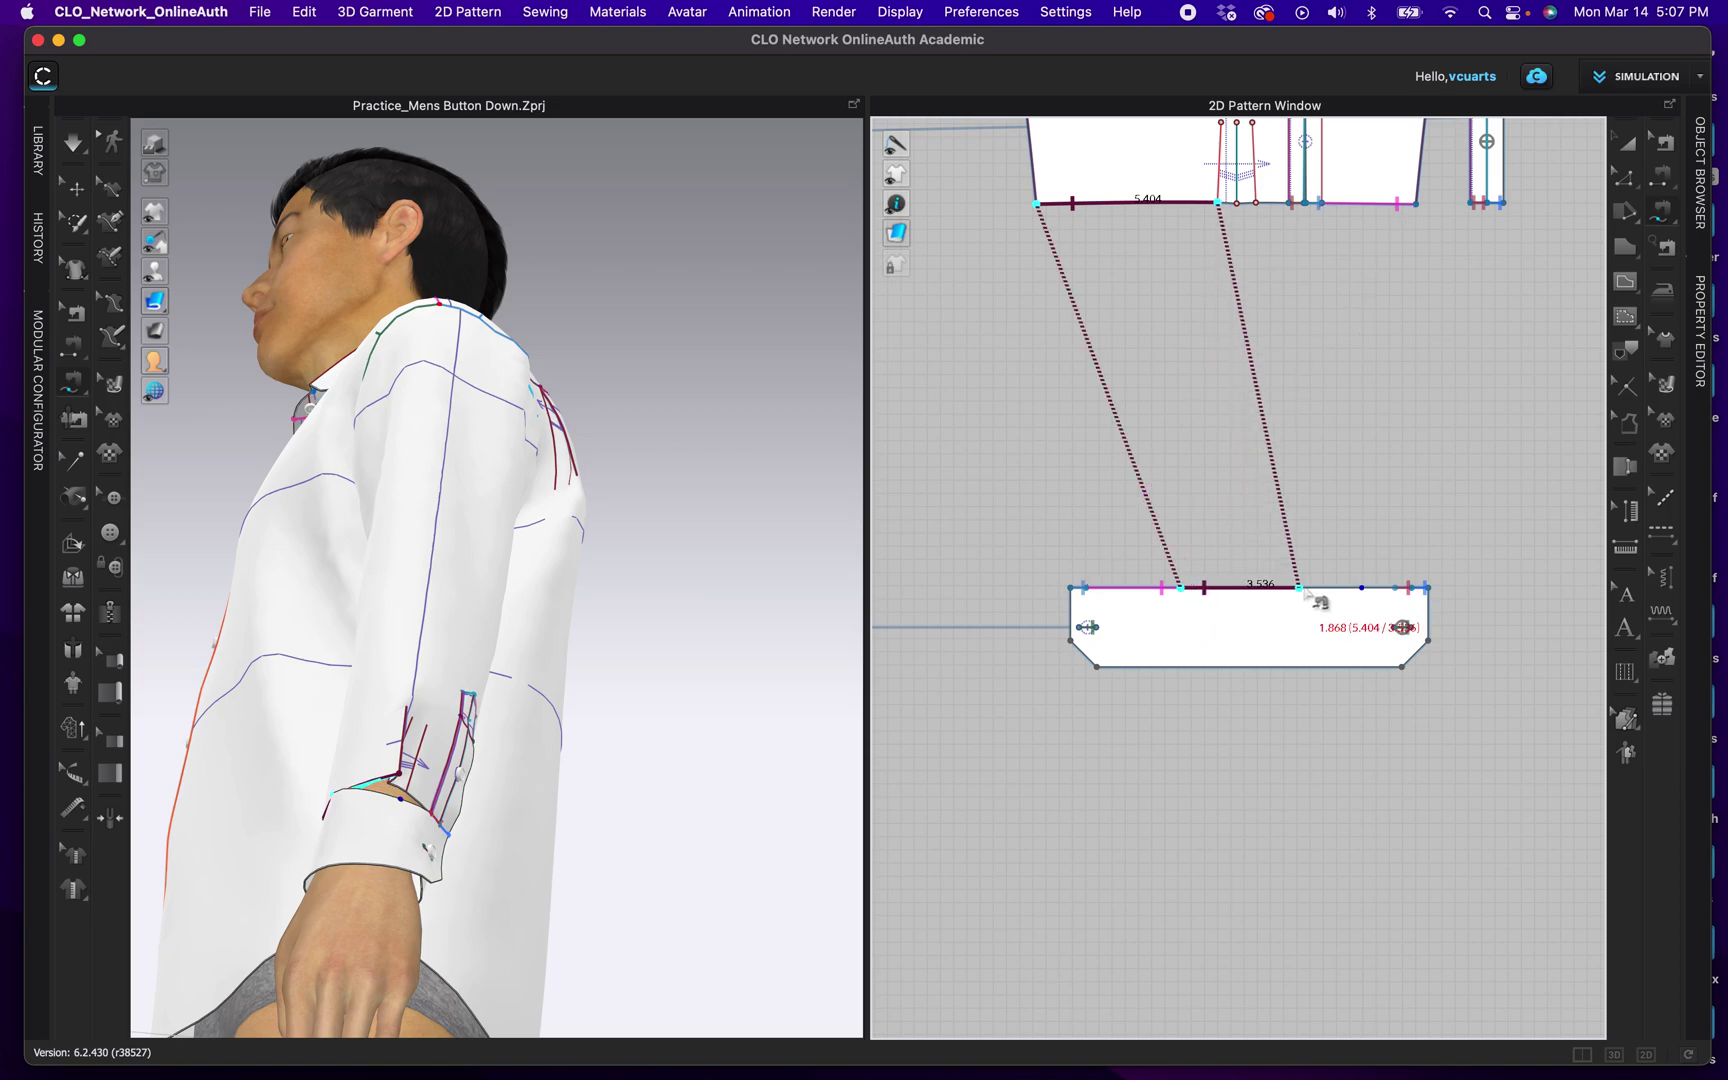
click(1362, 590)
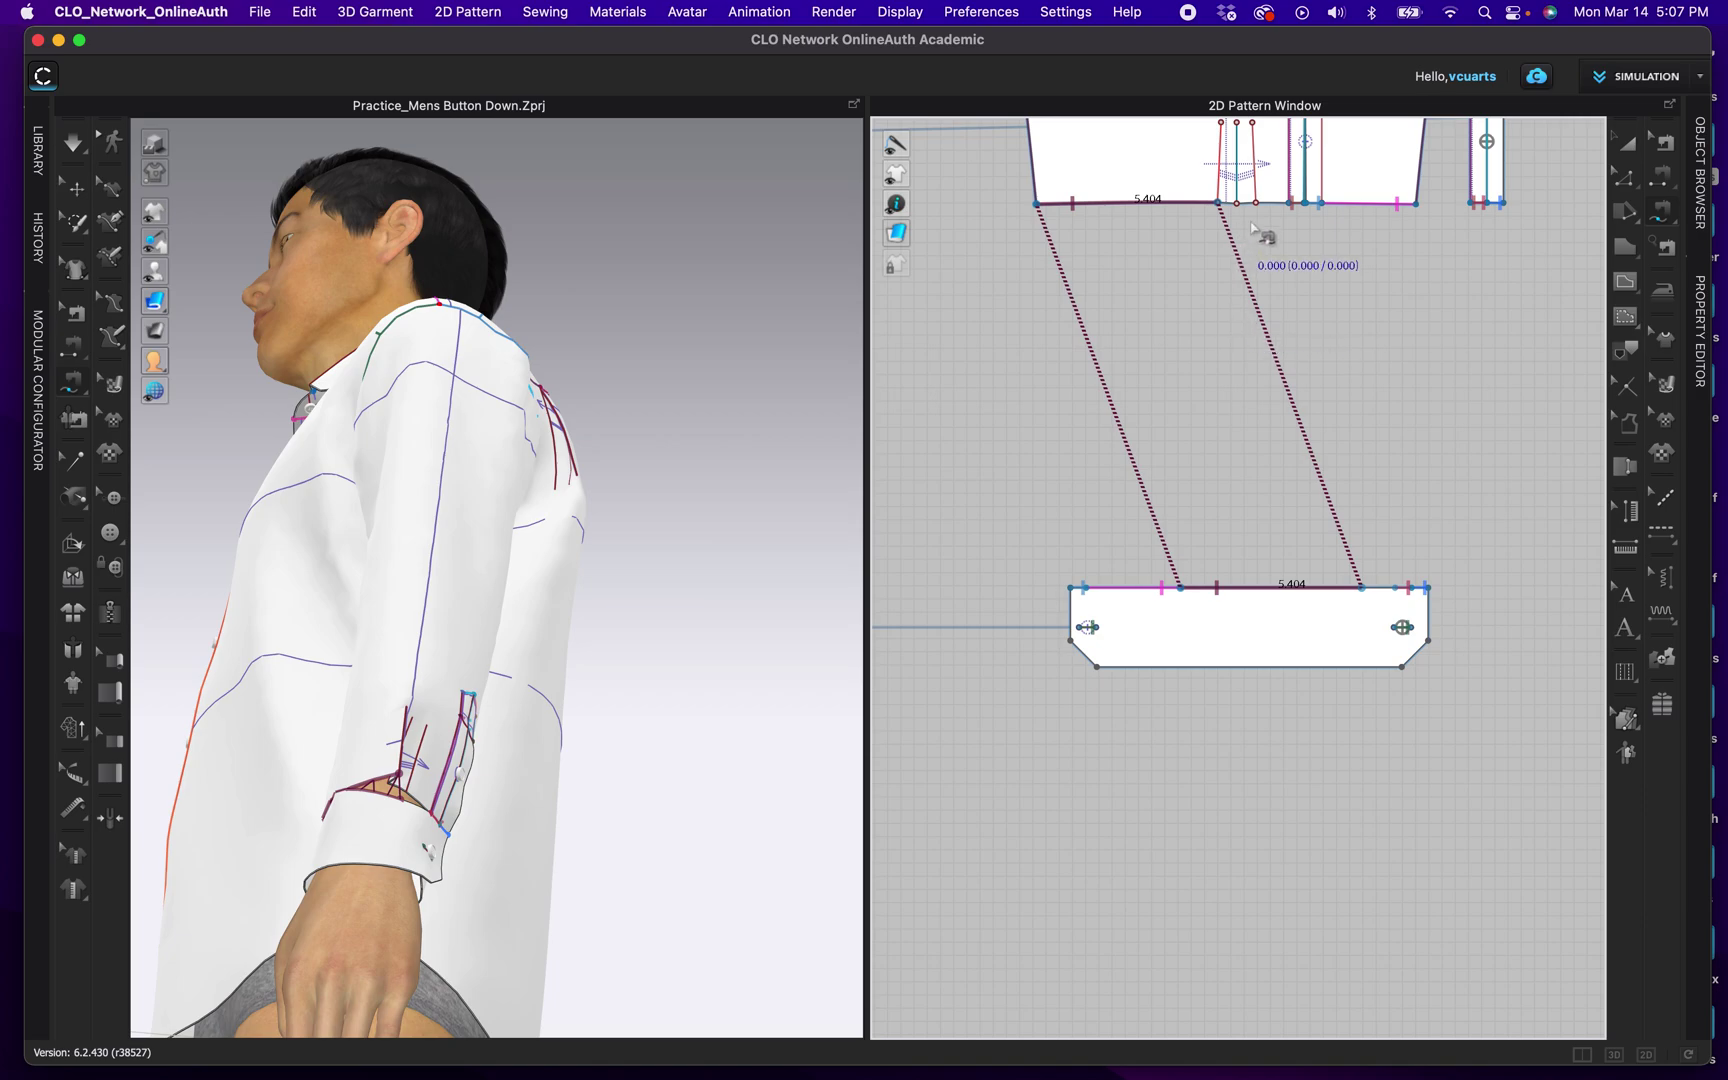
Step: Free-sew the hem between the last pleat line and the placket to the remaining unsewn gap on the cuff's upper edge
scroll(1257, 233, up, 3)
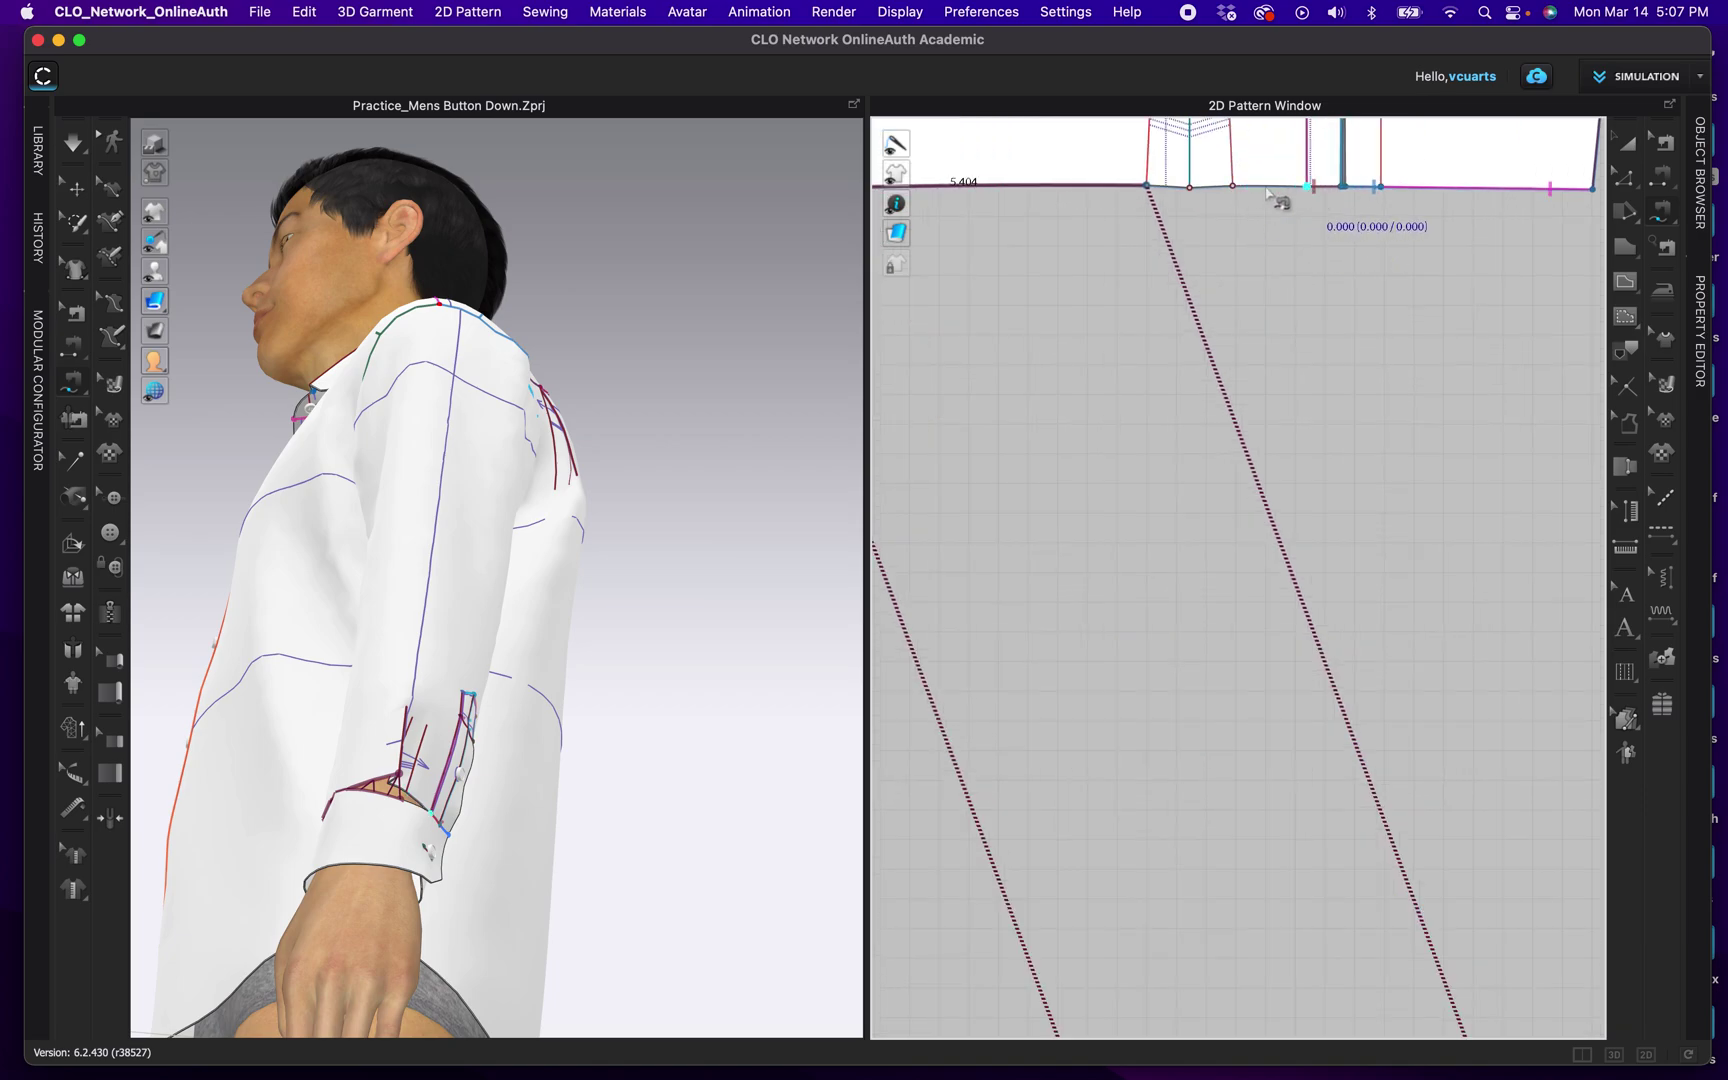
drag(1233, 187, 1307, 188)
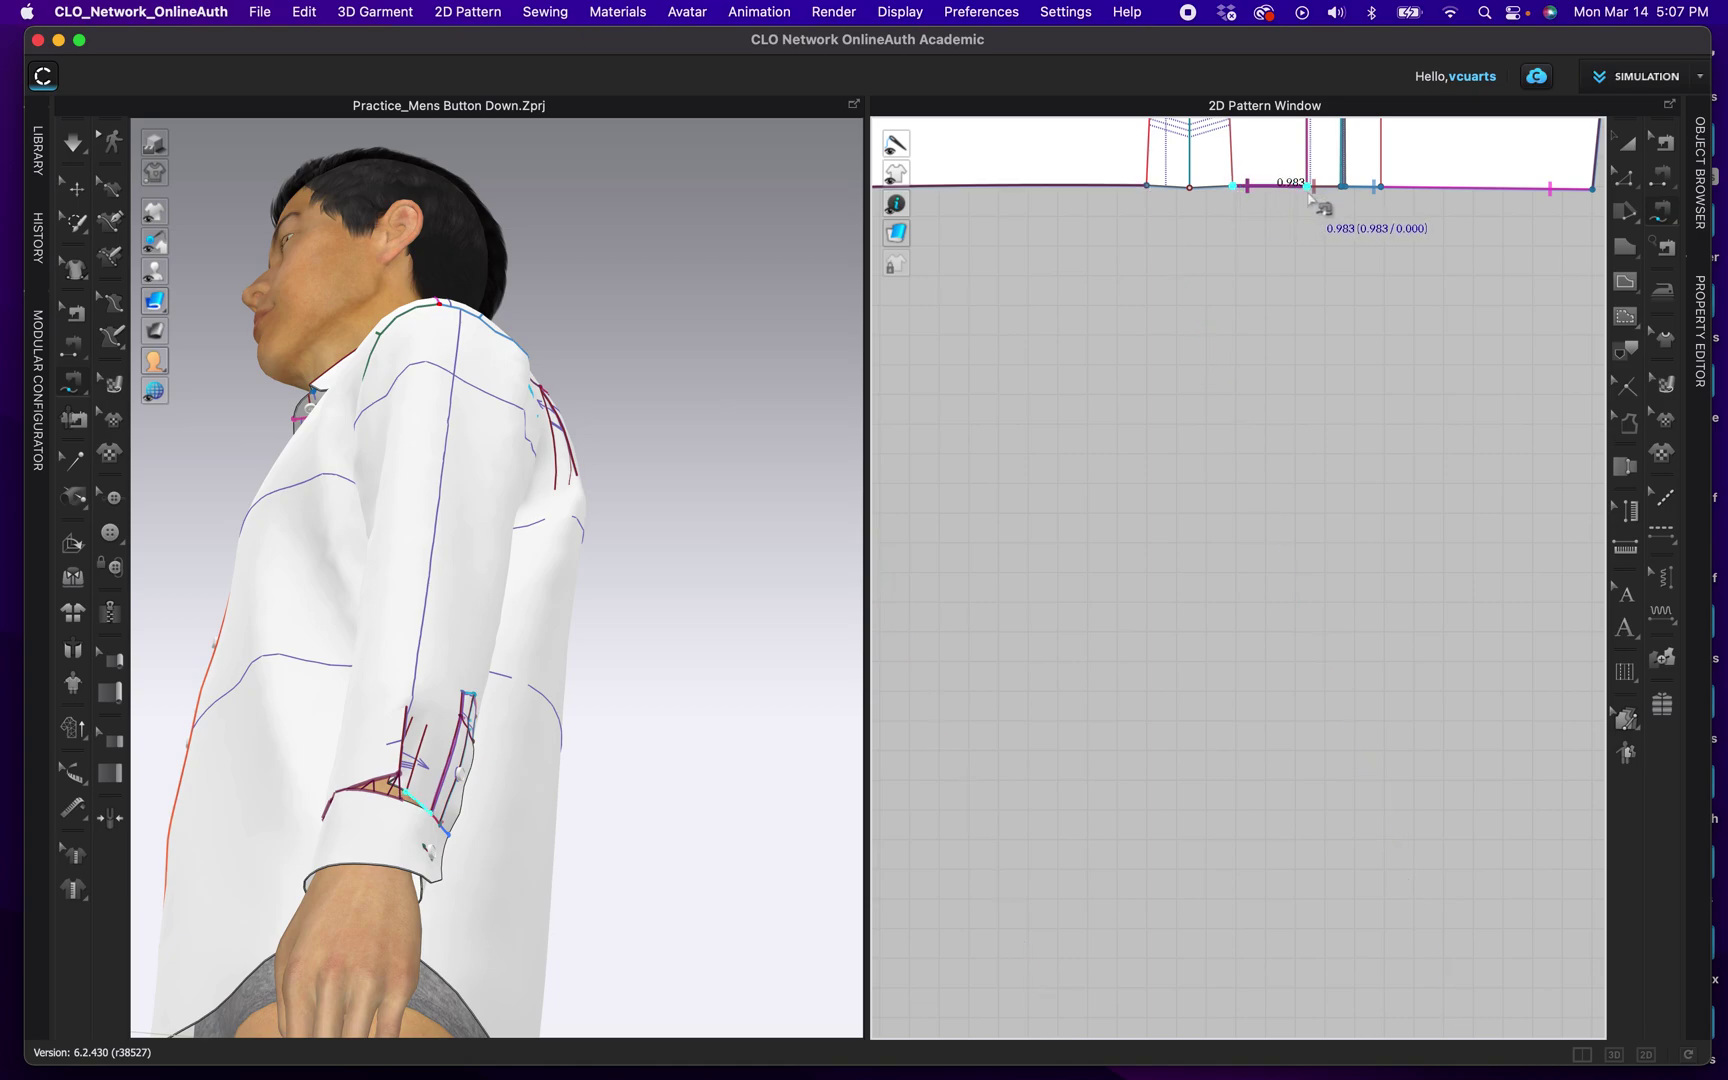
middle_drag(1381, 738, 1285, 339)
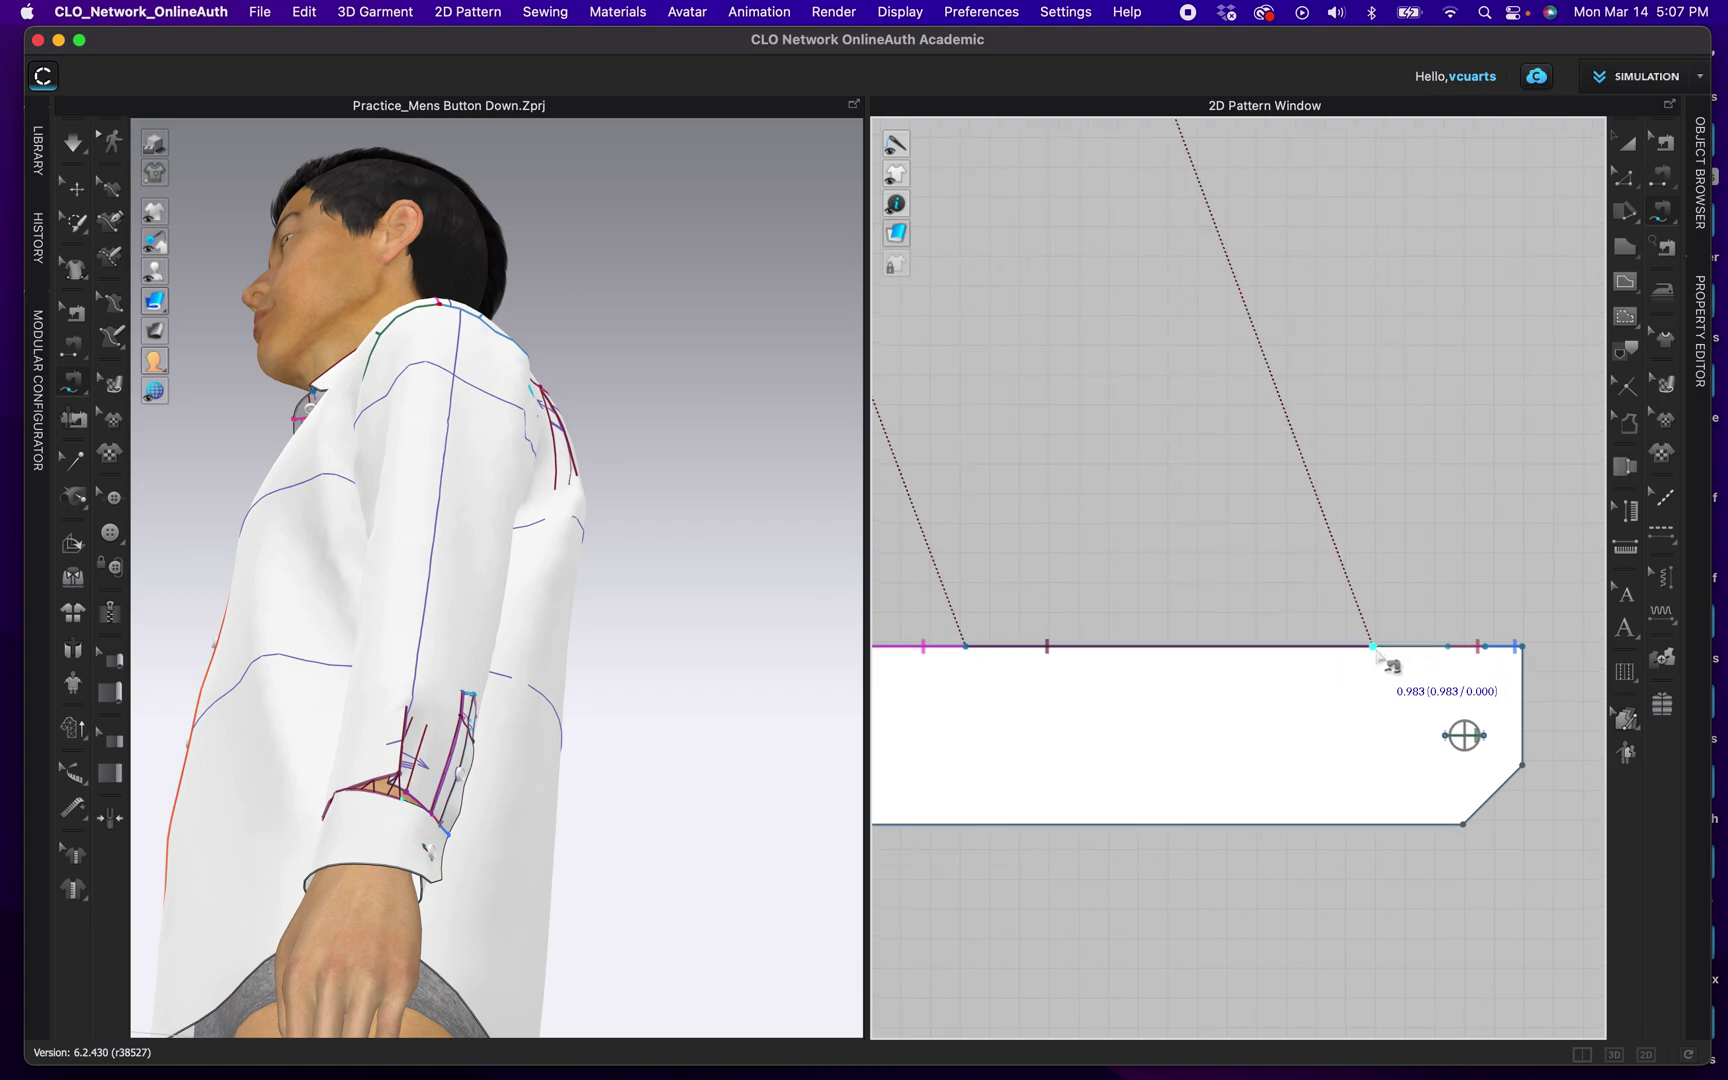
click(1373, 648)
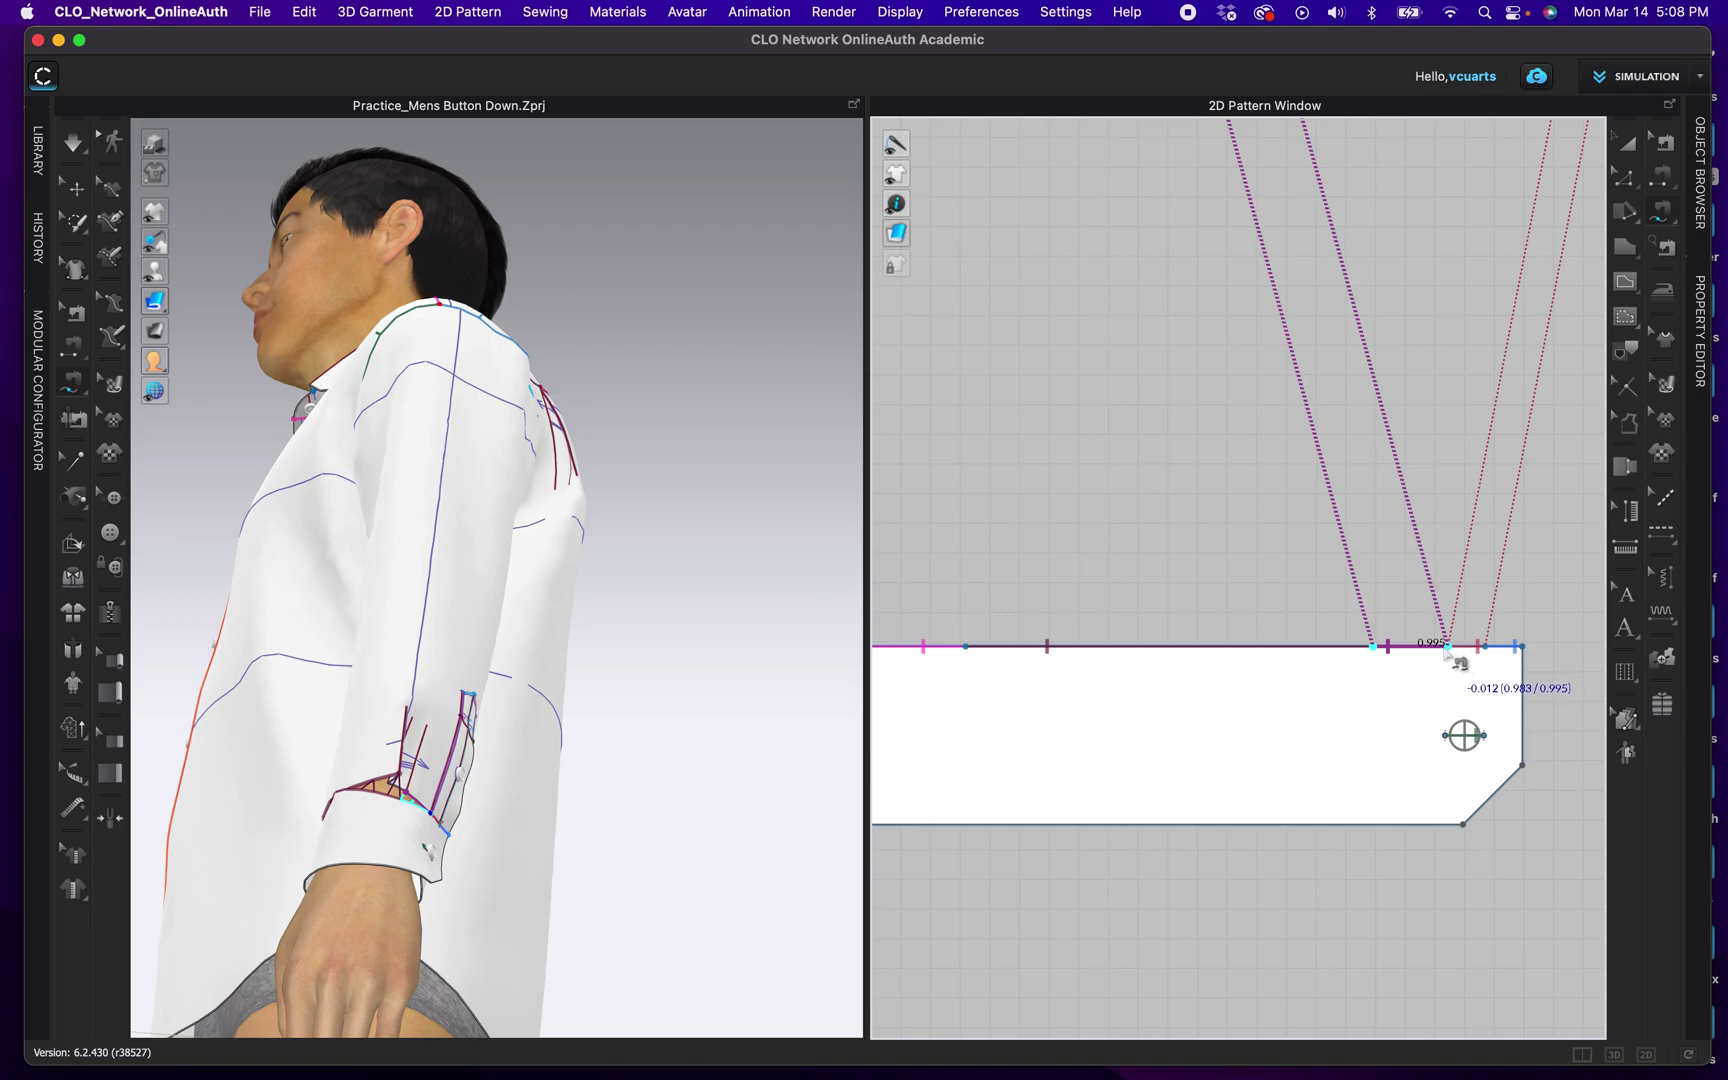
click(1448, 647)
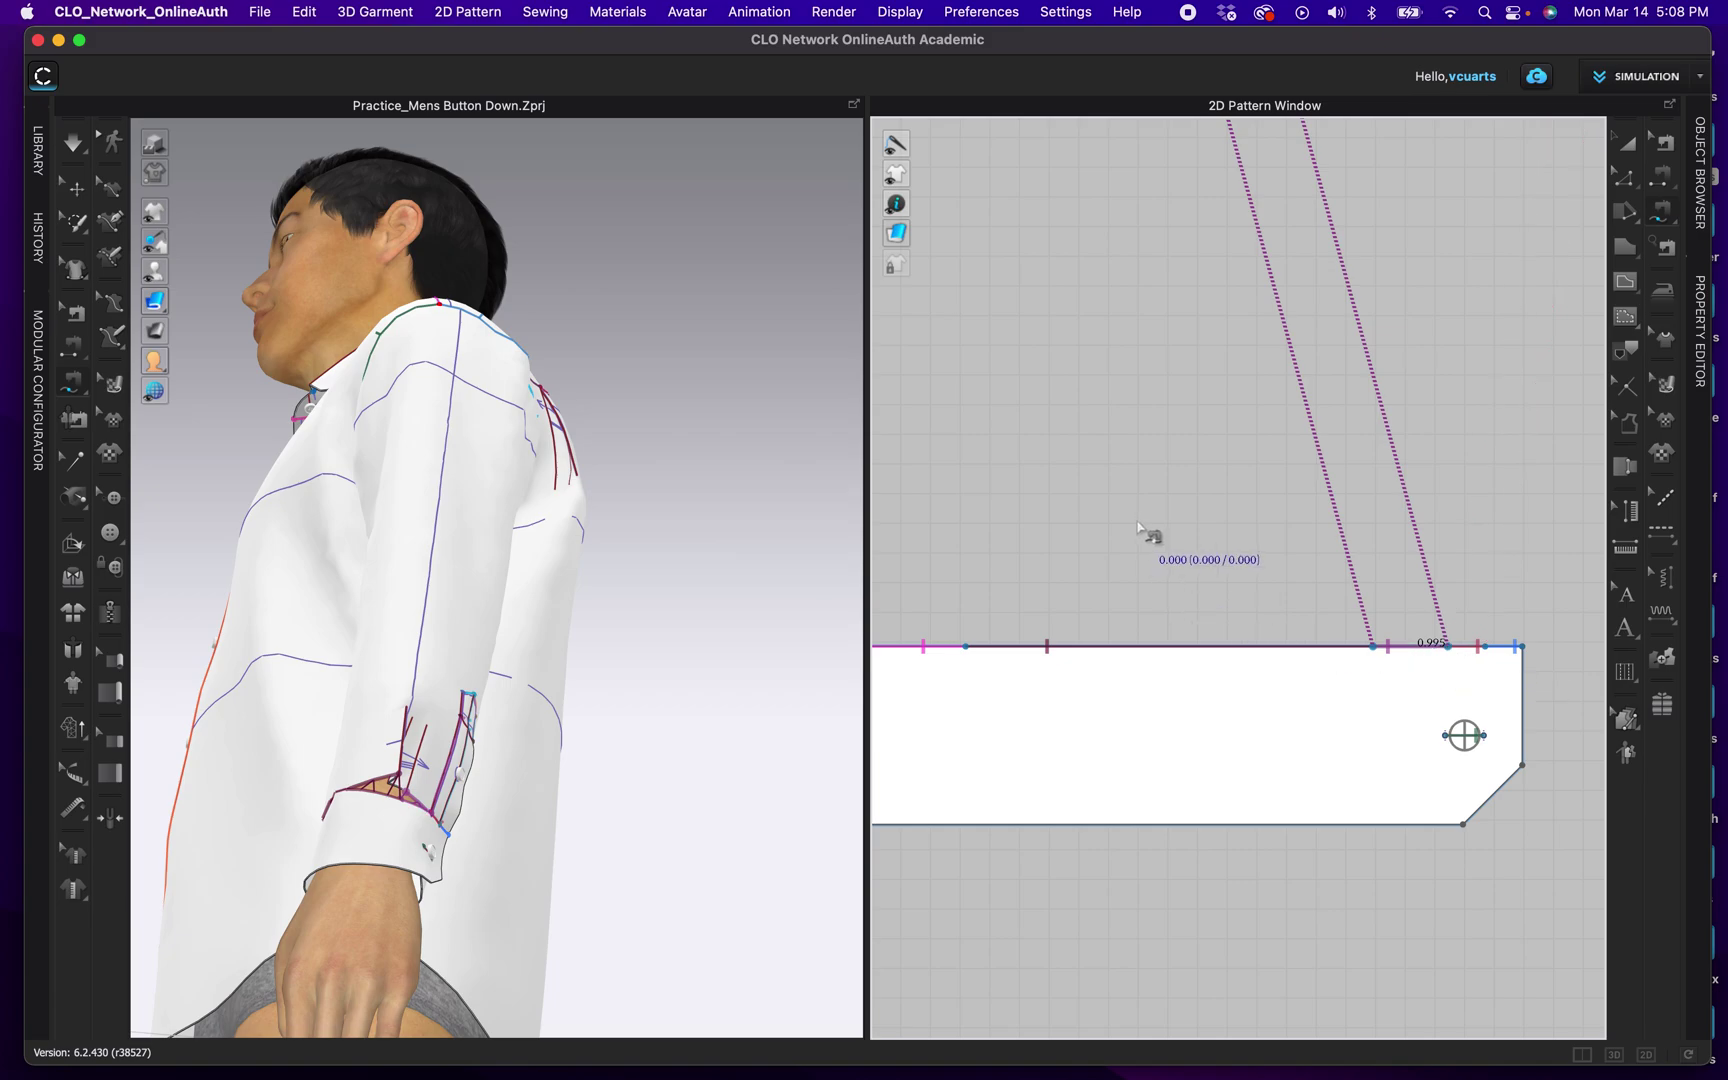
Step: Simulate the garment to pull the cuff onto the sleeve, and check the shirt from the front and back
scroll(1133, 521, down, 3)
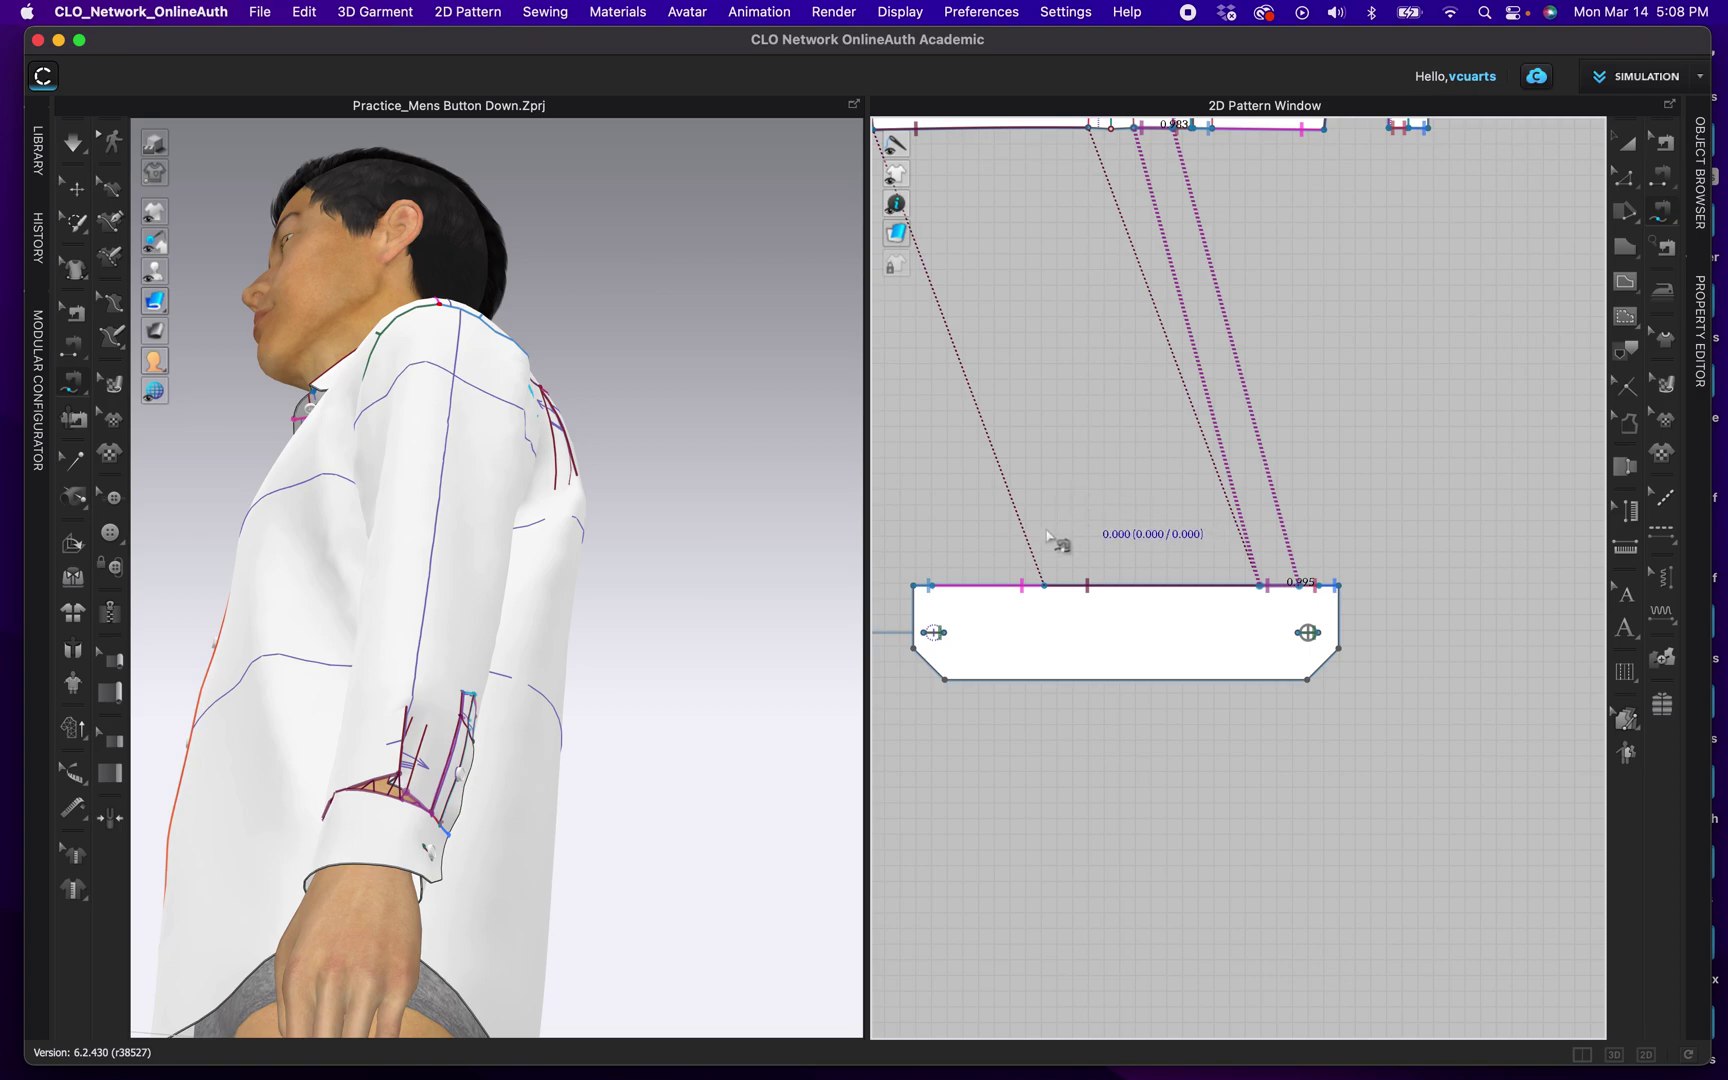
scroll(1050, 537, down, 3)
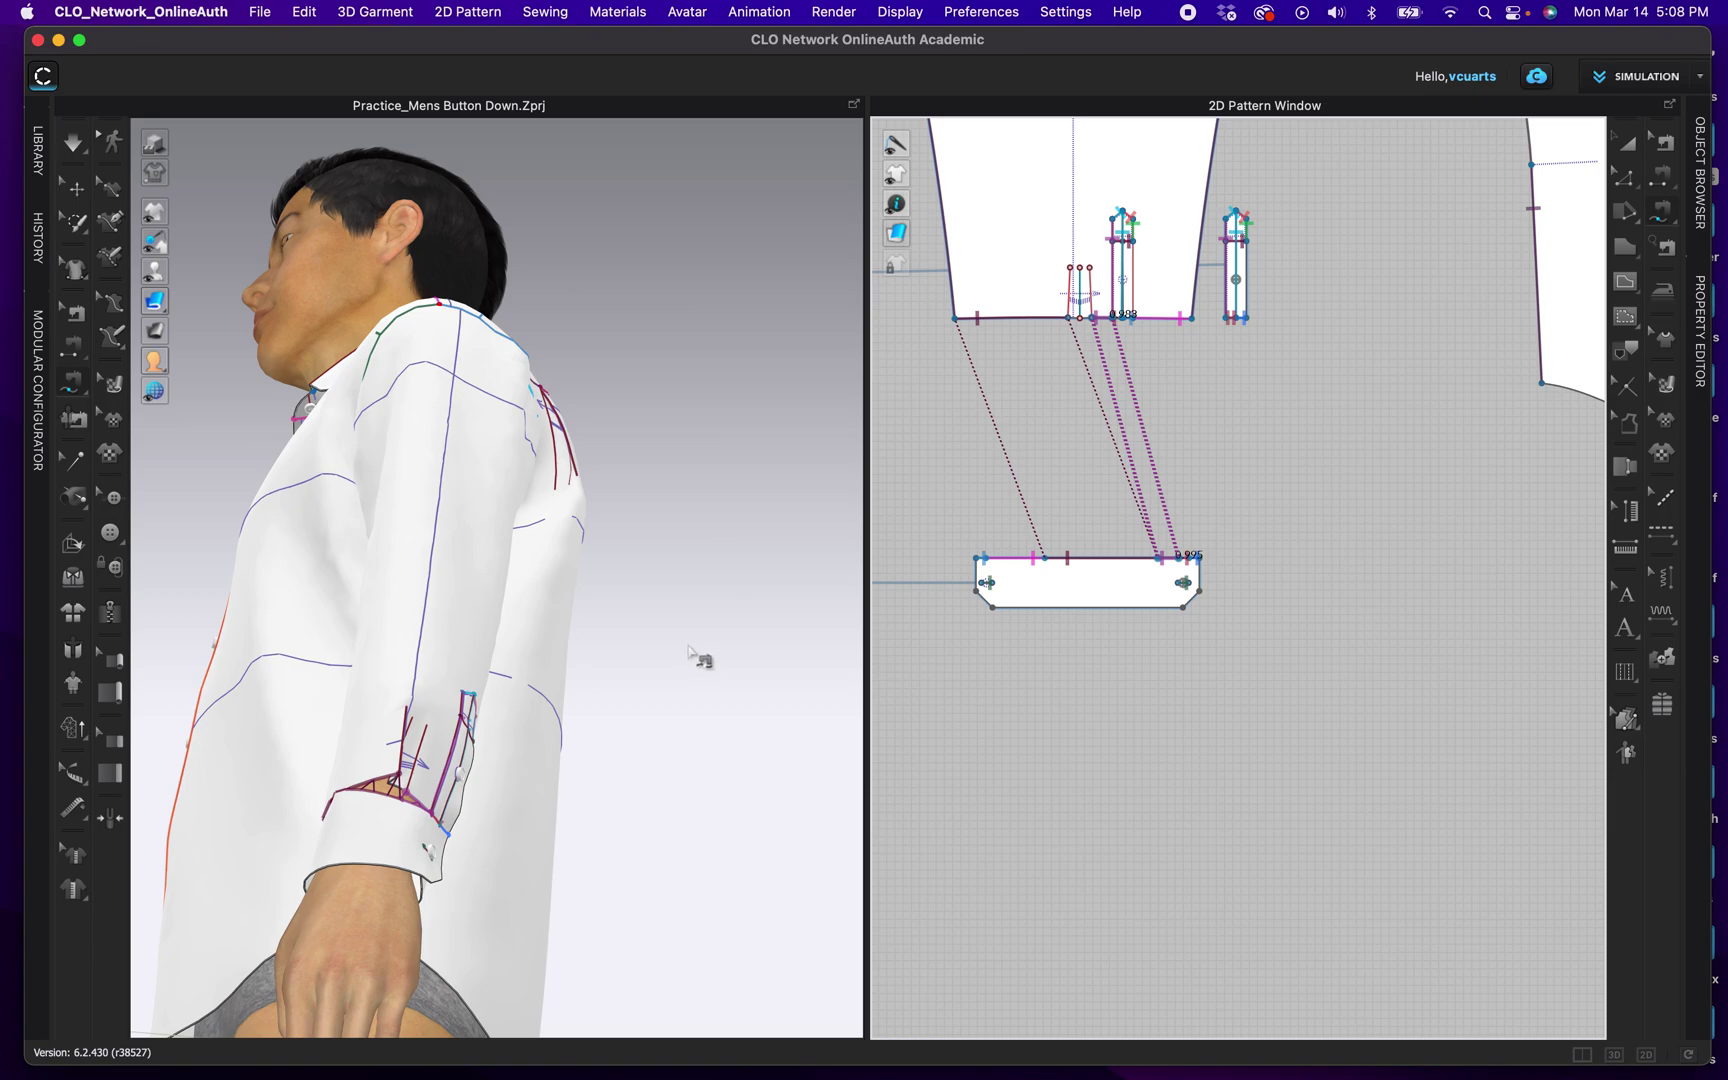
key(space)
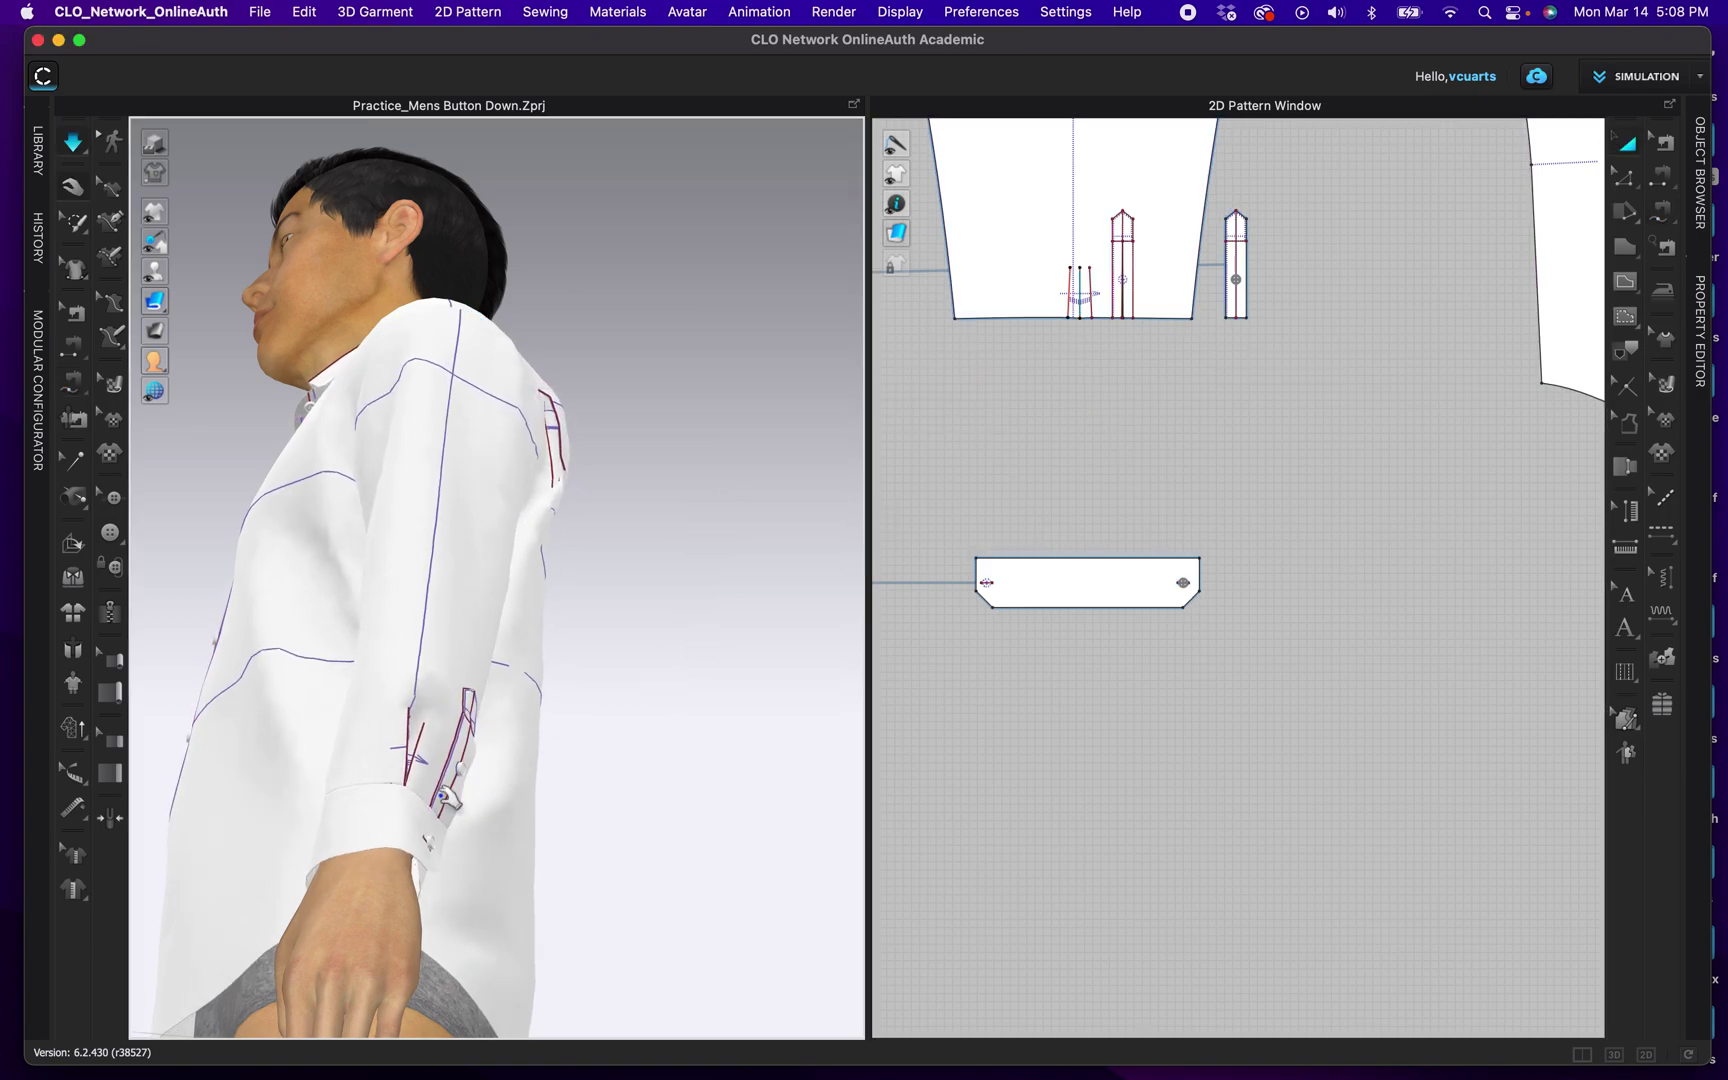
right_drag(500, 891, 647, 941)
scroll(400, 587, down, 8)
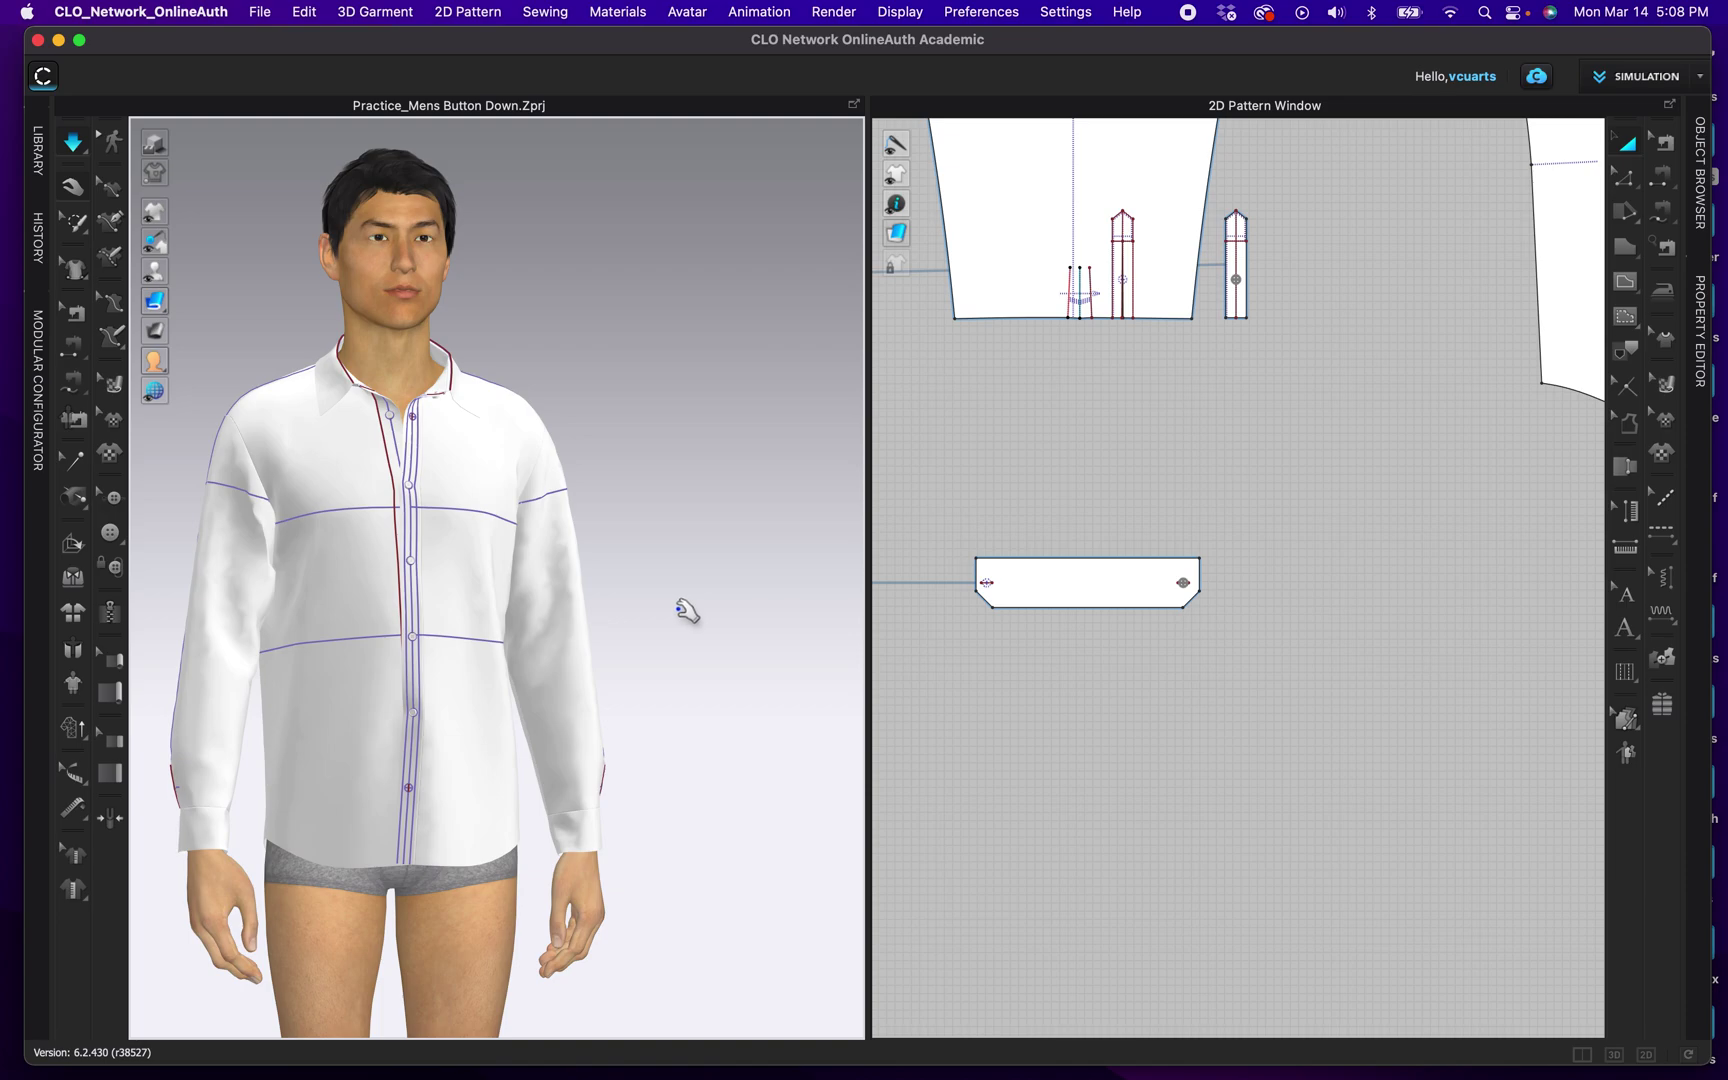
right_drag(677, 612, 455, 447)
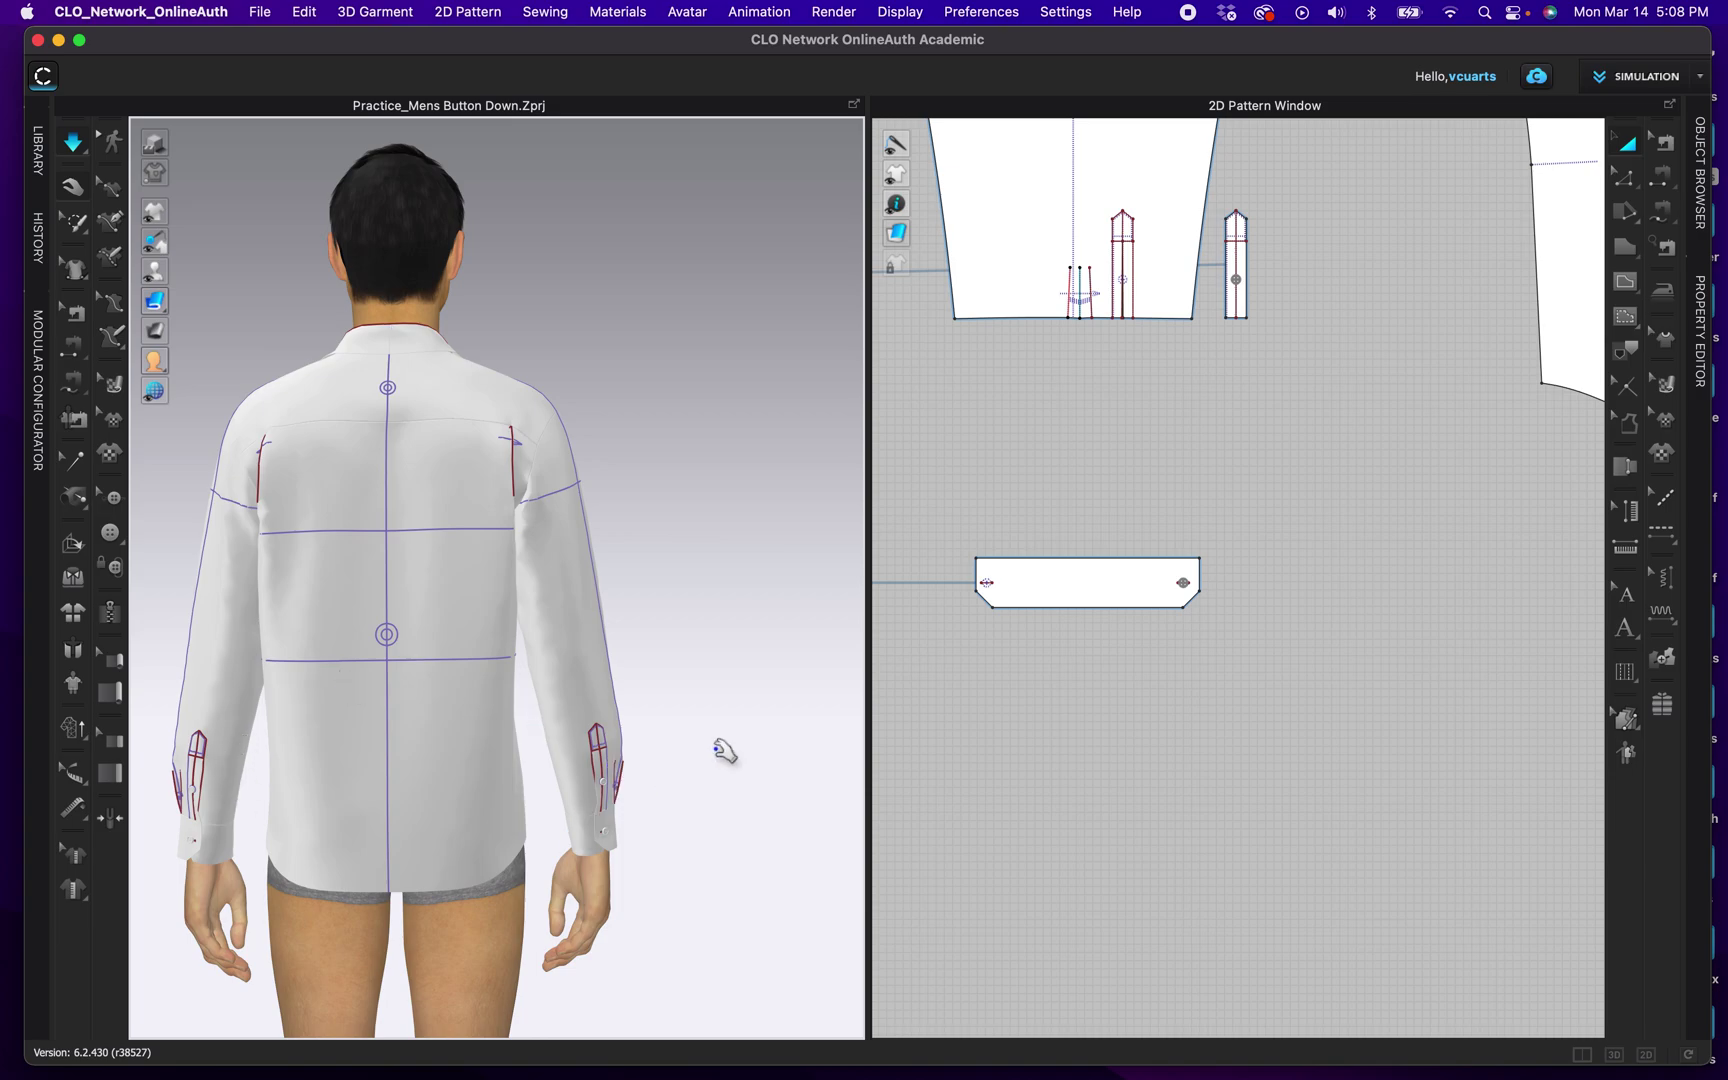
right_drag(768, 706, 581, 713)
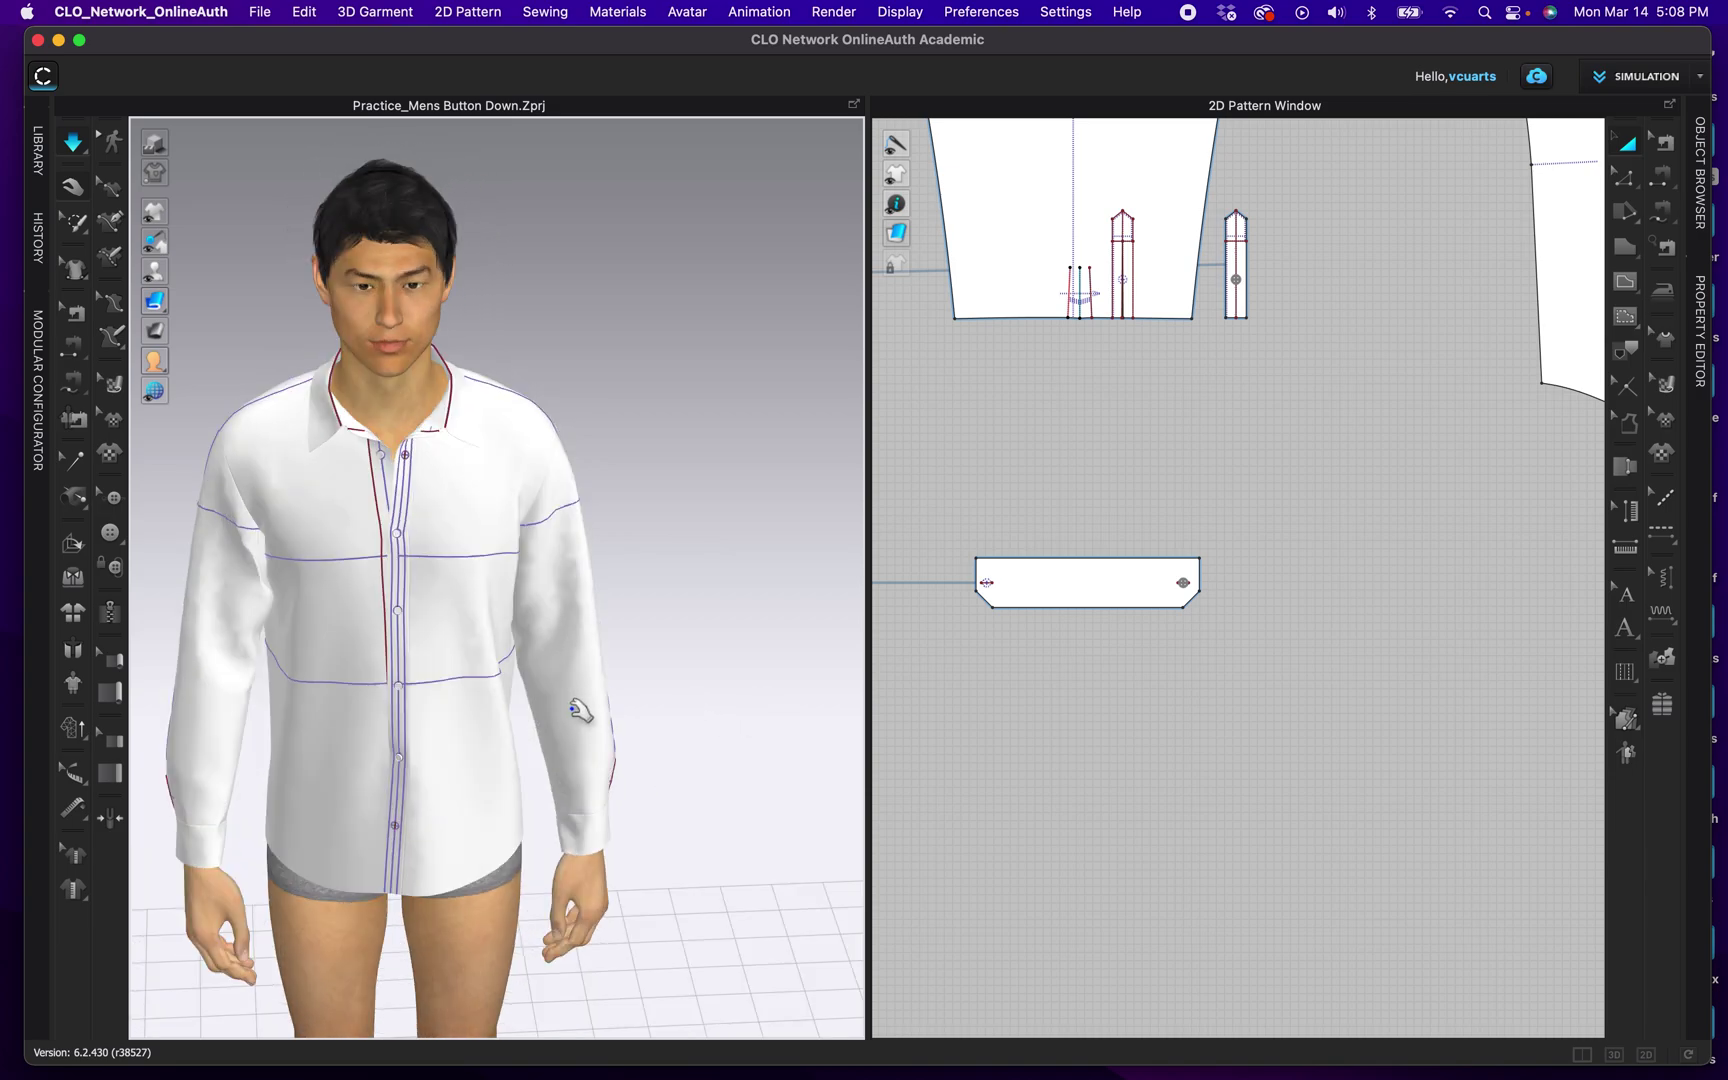